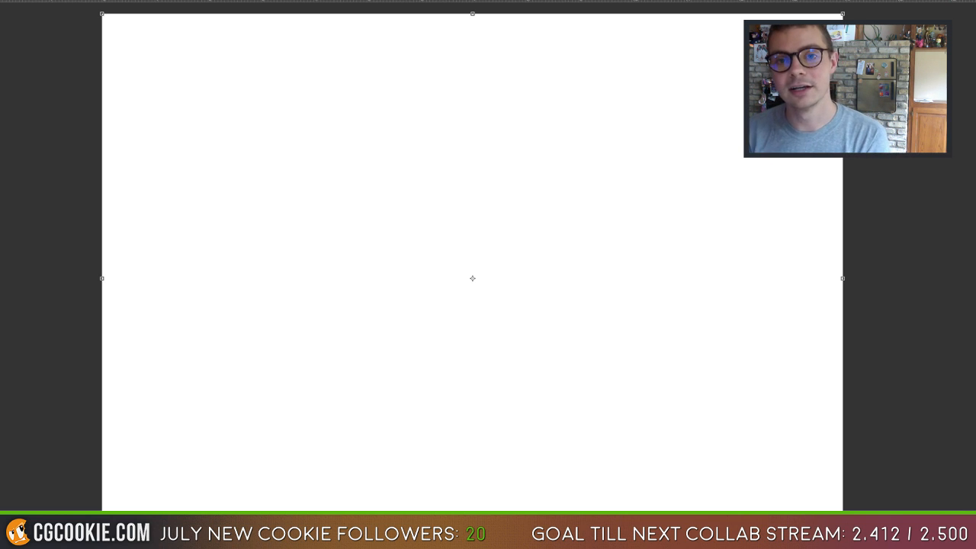
Show the hidden panels and add a new empty layer above Layer 0.
key(Tab)
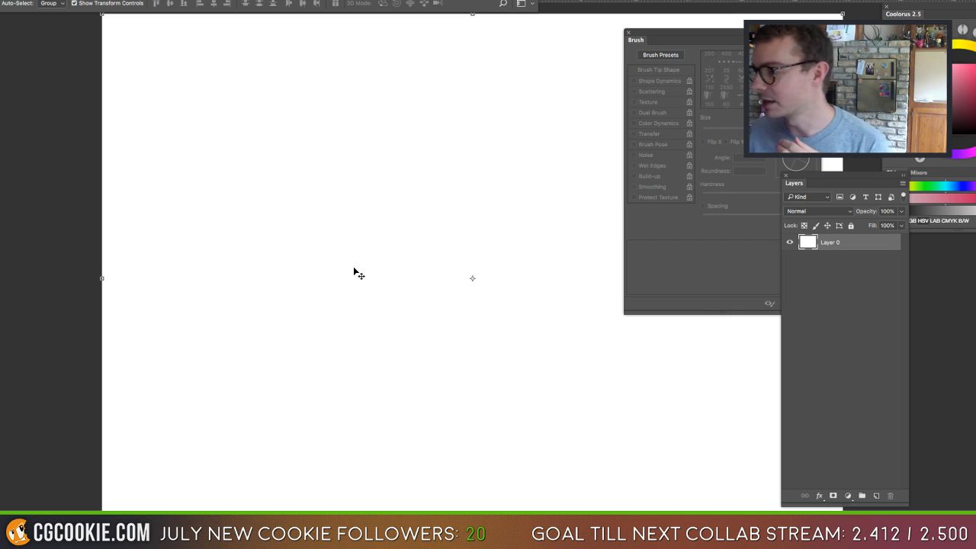
drag(446, 227, 338, 224)
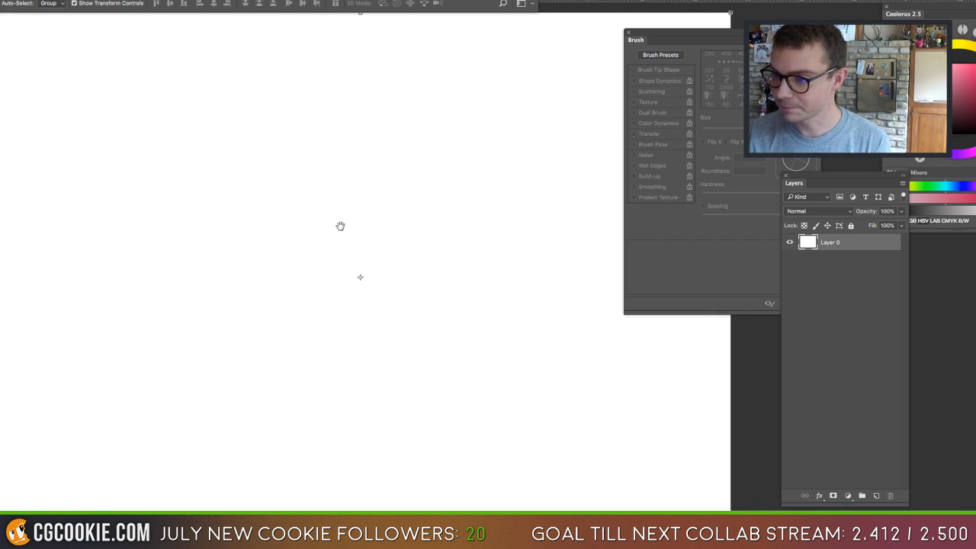
click(875, 496)
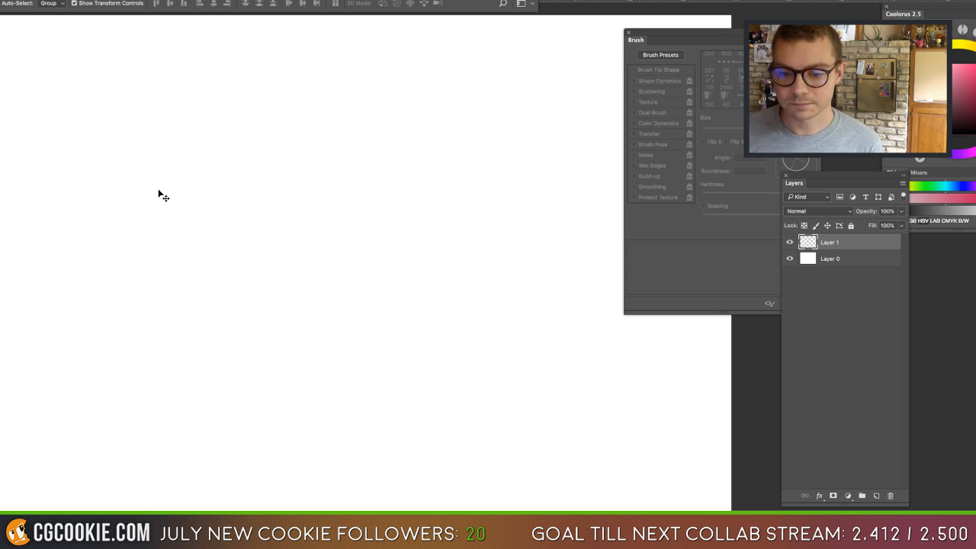
Choose the 40 px textured brush, test it with a zigzag stroke and undo the stroke.
key(b)
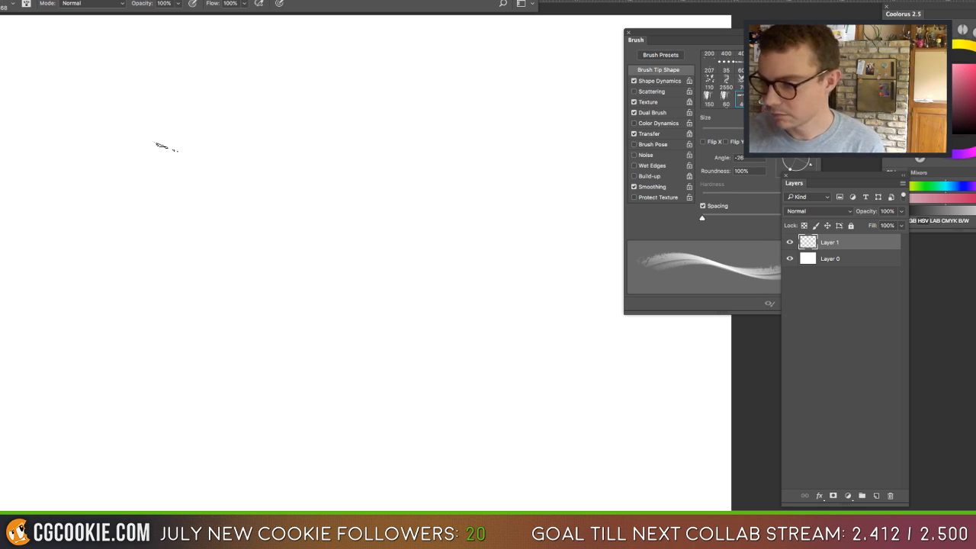
right_click(392, 144)
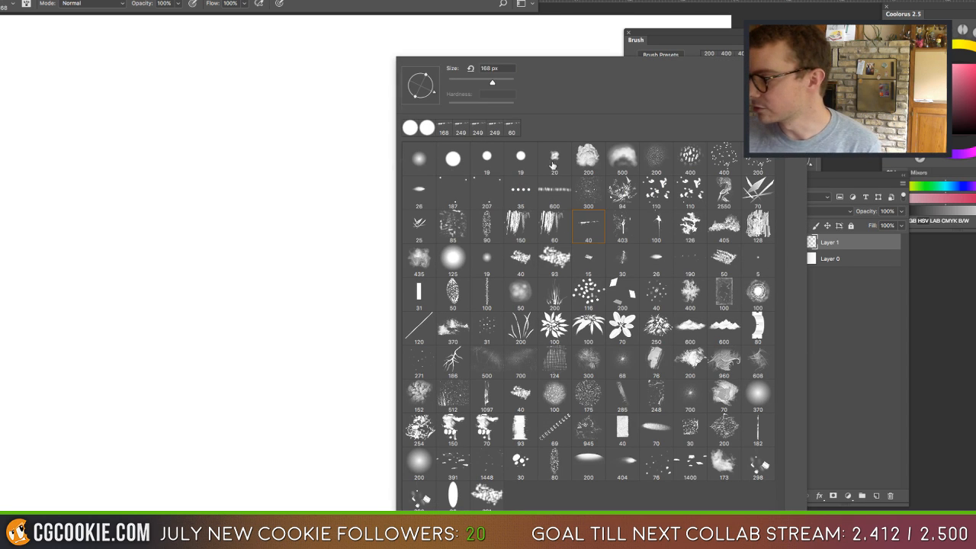
click(554, 258)
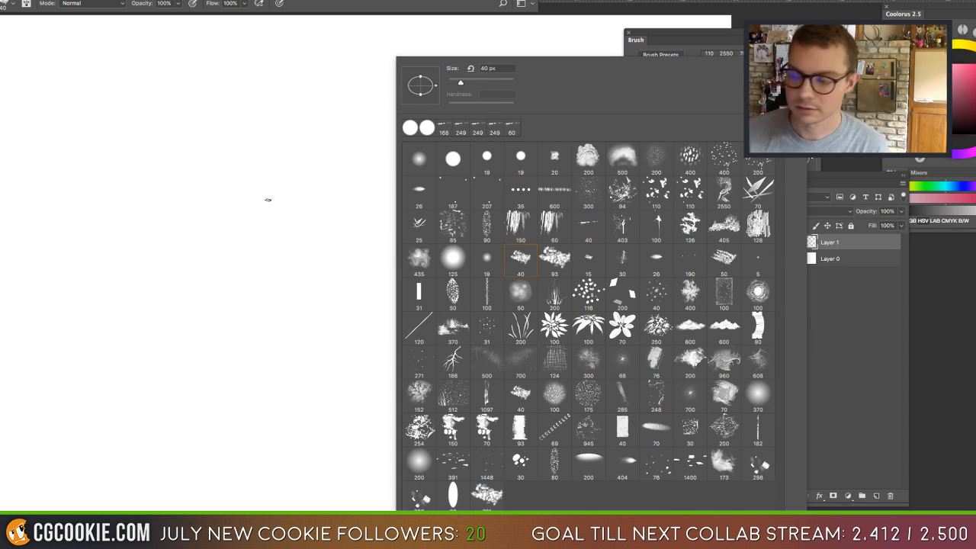
click(266, 201)
mouse_move(233, 179)
mouse_down()
mouse_move(202, 223)
mouse_move(240, 309)
mouse_up()
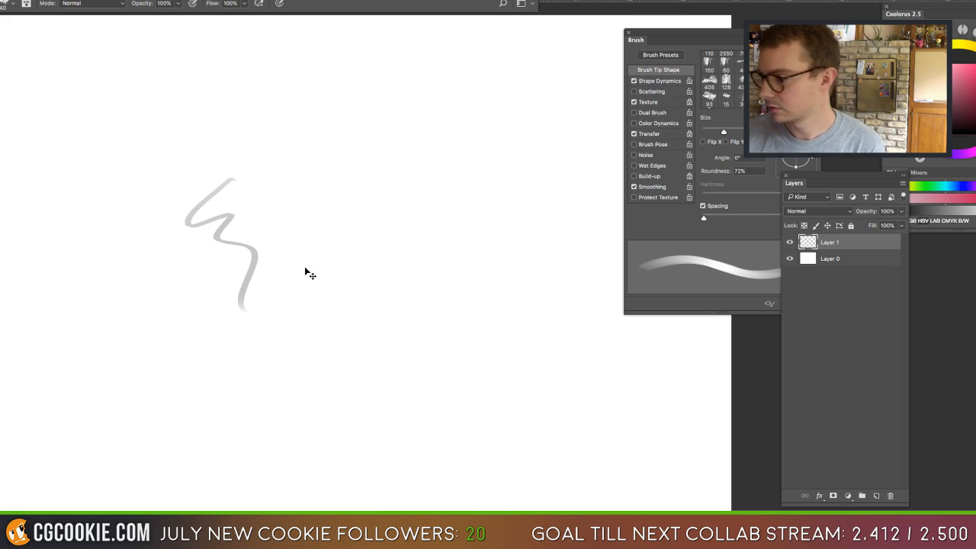
key(ctrl+z)
Lower the brush's minimum diameter in Shape Dynamics and try it at 24 px with a handwritten letter A.
click(660, 80)
drag(729, 98, 719, 99)
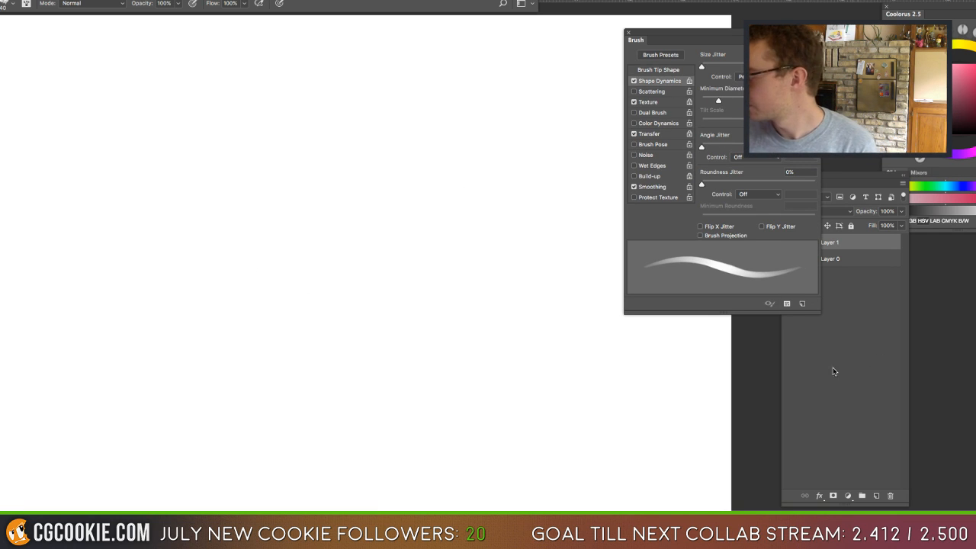
mouse_move(169, 177)
mouse_down()
mouse_move(161, 185)
mouse_move(161, 160)
mouse_up()
mouse_move(25, 42)
mouse_down()
mouse_move(19, 66)
mouse_move(42, 70)
mouse_up()
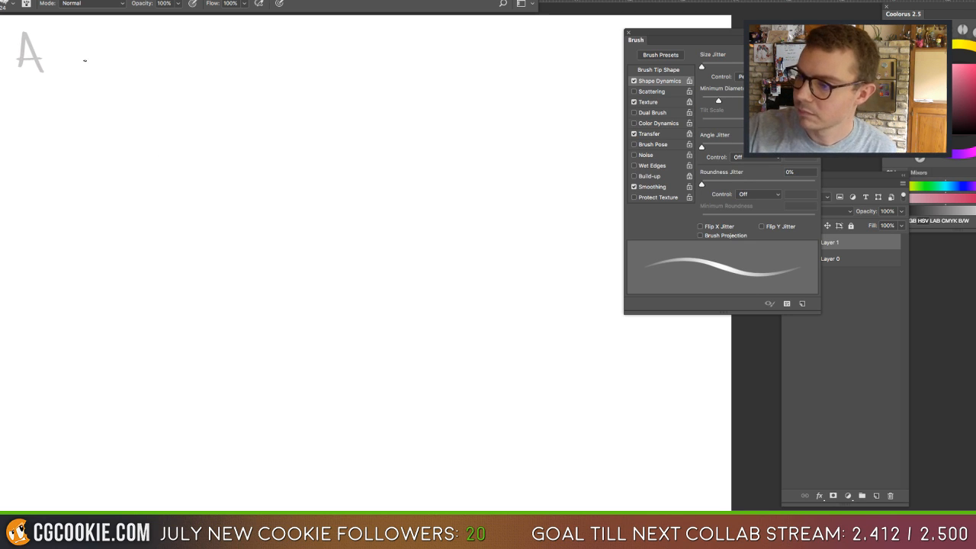
Reduce the brush's minimum diameter further, undo the letter A and handwrite "An" in its place.
drag(705, 99, 704, 100)
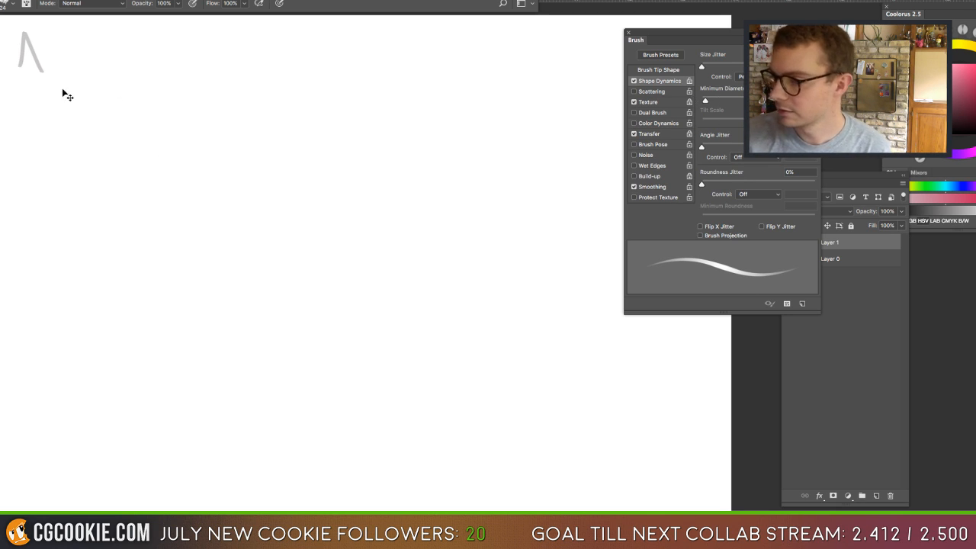
key(super+alt+z)
key(super+alt+z)
mouse_move(15, 73)
mouse_down()
mouse_move(29, 32)
mouse_move(49, 75)
mouse_up()
mouse_move(23, 62)
mouse_down()
mouse_move(46, 59)
mouse_move(74, 74)
mouse_up()
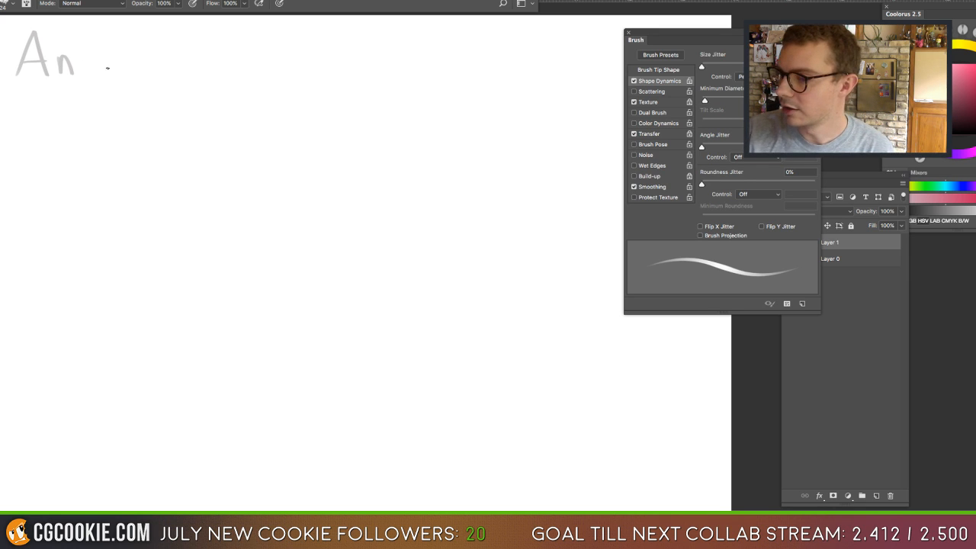
Choose the 19 px hard round brush and erase the "An" lettering.
right_click(112, 67)
click(243, 157)
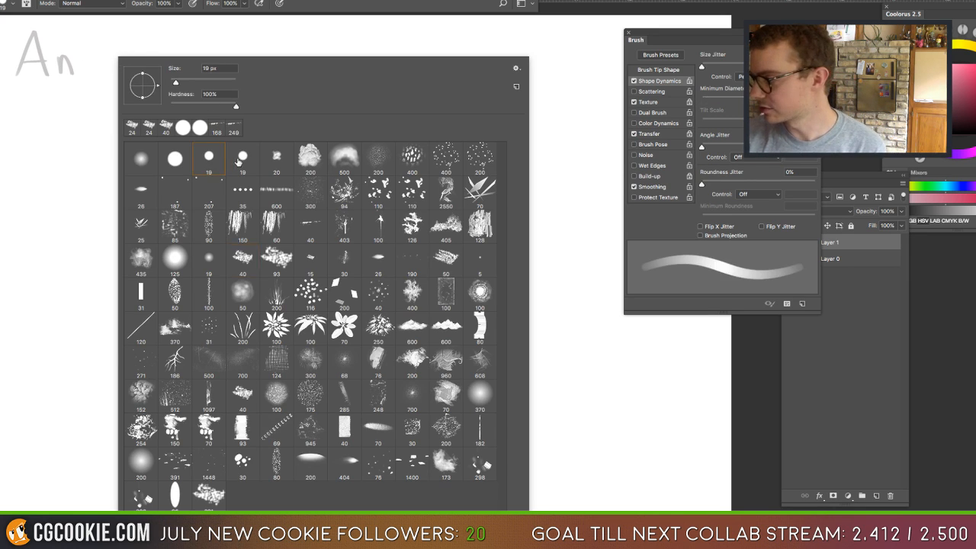
click(72, 135)
key(e)
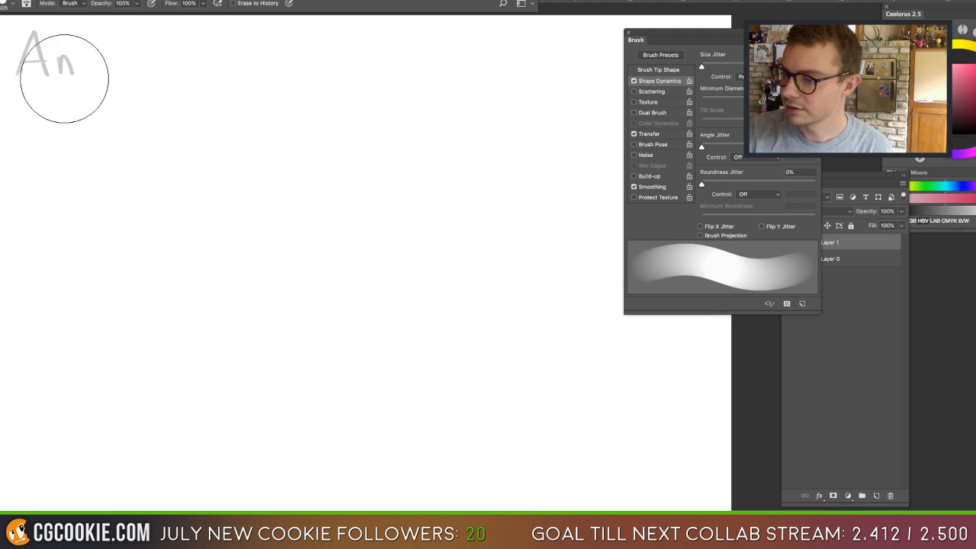
mouse_move(71, 80)
mouse_down()
mouse_move(41, 74)
mouse_move(48, 86)
mouse_move(37, 33)
mouse_move(52, 83)
mouse_up()
Test the round brush with a faint letter A, undo it and switch the painting colour to near black.
key(b)
key(ctrl+z)
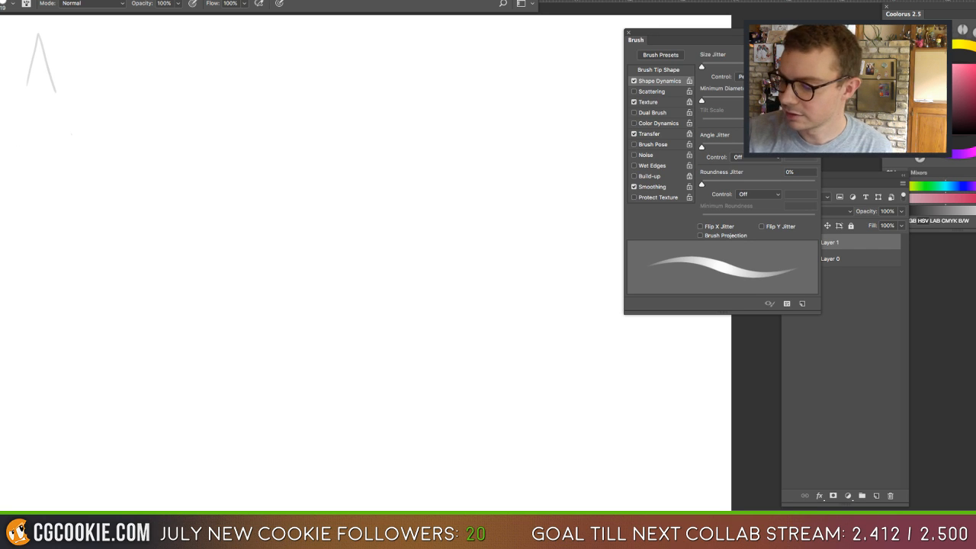
click(1, 309)
drag(284, 218, 191, 245)
click(440, 134)
key(super+alt+z)
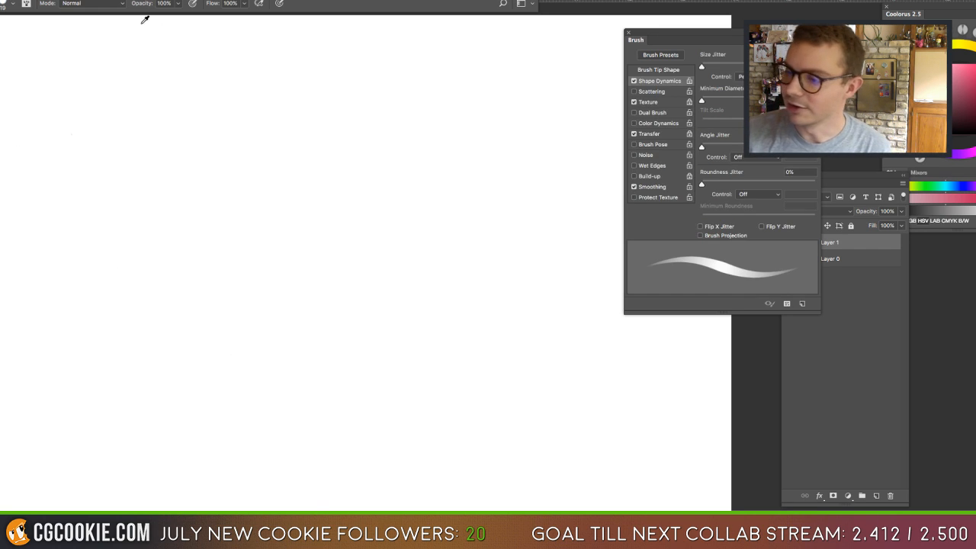
key(super+alt+z)
key(super+alt+z)
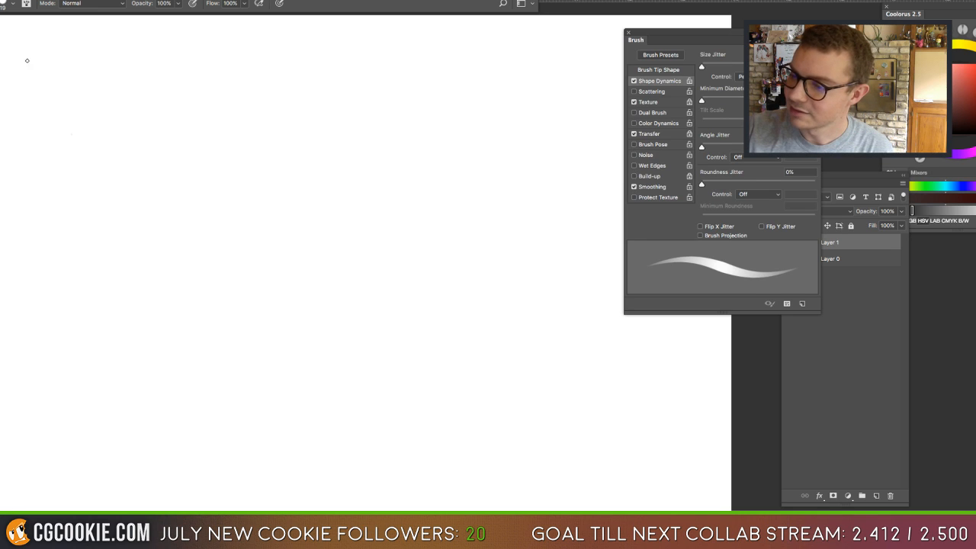
Handwrite the title "Anatomy Stream !" along the canvas's upper edge and underline it.
mouse_move(18, 86)
mouse_down()
mouse_move(29, 27)
mouse_move(41, 86)
mouse_move(42, 65)
mouse_move(77, 84)
mouse_up()
drag(81, 47, 84, 78)
drag(75, 67, 101, 68)
mouse_move(108, 82)
mouse_down()
mouse_move(121, 70)
mouse_move(127, 82)
mouse_up()
drag(129, 68, 133, 110)
mouse_move(200, 43)
mouse_down()
mouse_move(165, 80)
mouse_move(218, 83)
mouse_up()
drag(199, 67, 237, 60)
drag(233, 71, 289, 85)
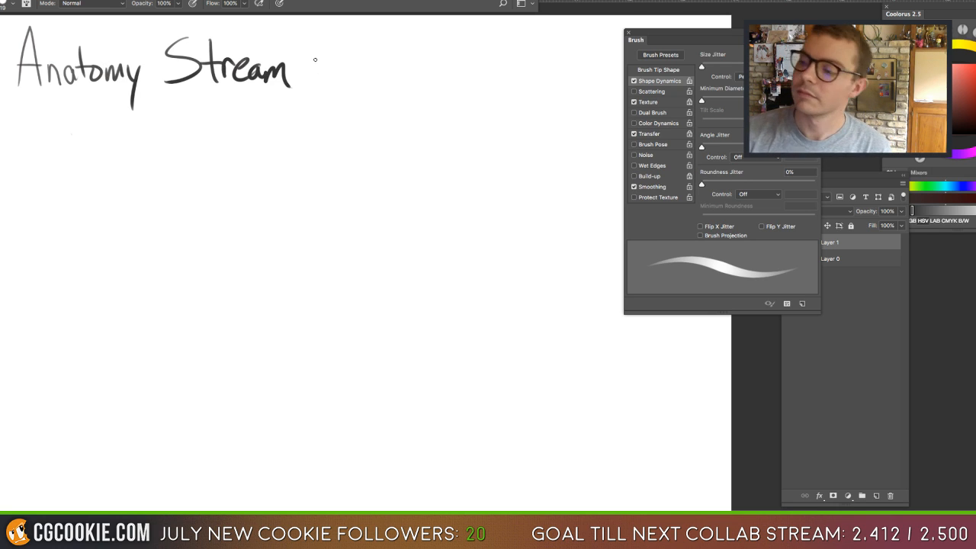
drag(312, 43, 313, 73)
click(314, 86)
drag(6, 100, 334, 90)
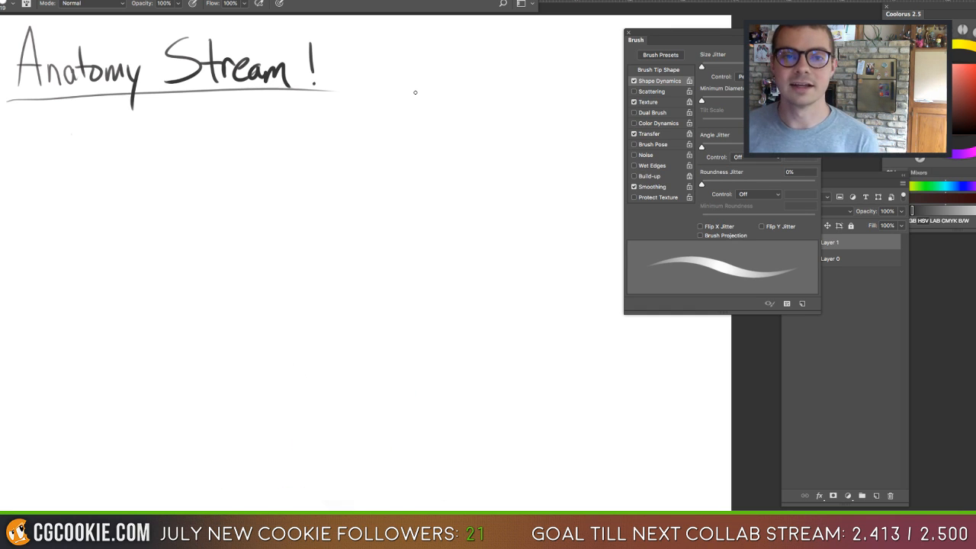
Handwrite the first bullet "- always learning" below the title.
drag(38, 123, 47, 123)
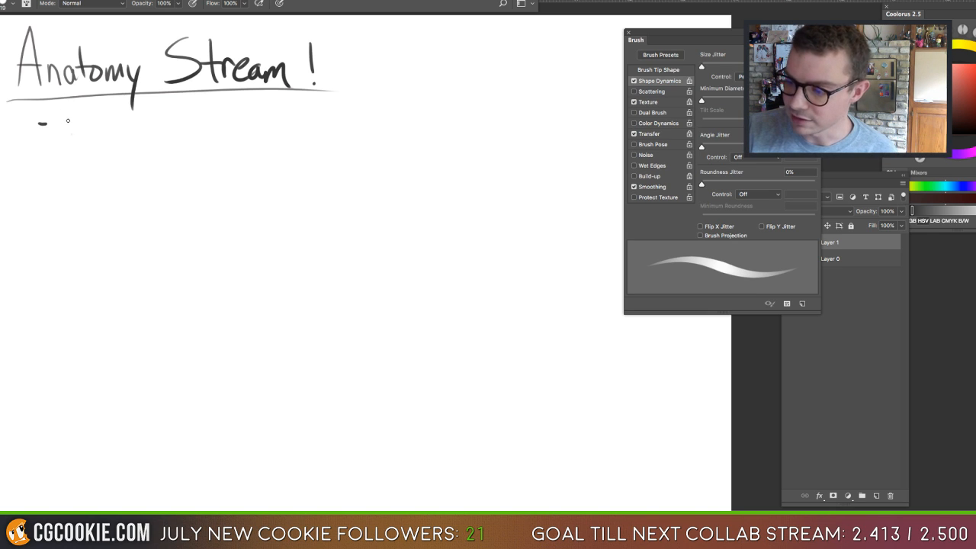
drag(69, 120, 77, 128)
drag(82, 119, 97, 121)
mouse_move(100, 120)
mouse_down()
mouse_move(111, 138)
mouse_move(158, 126)
mouse_up()
drag(164, 120, 192, 128)
mouse_move(196, 127)
mouse_down()
mouse_move(210, 128)
mouse_move(216, 142)
mouse_up()
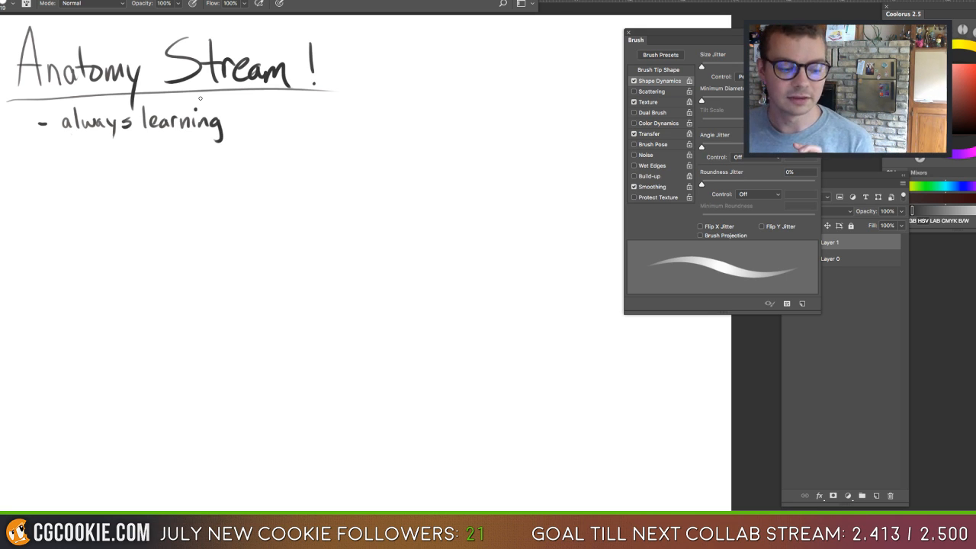
Add "/attitude" by hand after "always learning" in the first bullet.
mouse_move(246, 107)
mouse_down()
mouse_move(238, 133)
mouse_move(255, 122)
mouse_move(266, 130)
mouse_up()
mouse_move(277, 108)
mouse_down()
mouse_move(278, 124)
mouse_move(290, 115)
mouse_up()
mouse_move(287, 118)
mouse_down()
mouse_move(287, 128)
mouse_move(316, 127)
mouse_up()
mouse_move(324, 107)
mouse_down()
mouse_move(324, 128)
mouse_move(342, 127)
mouse_up()
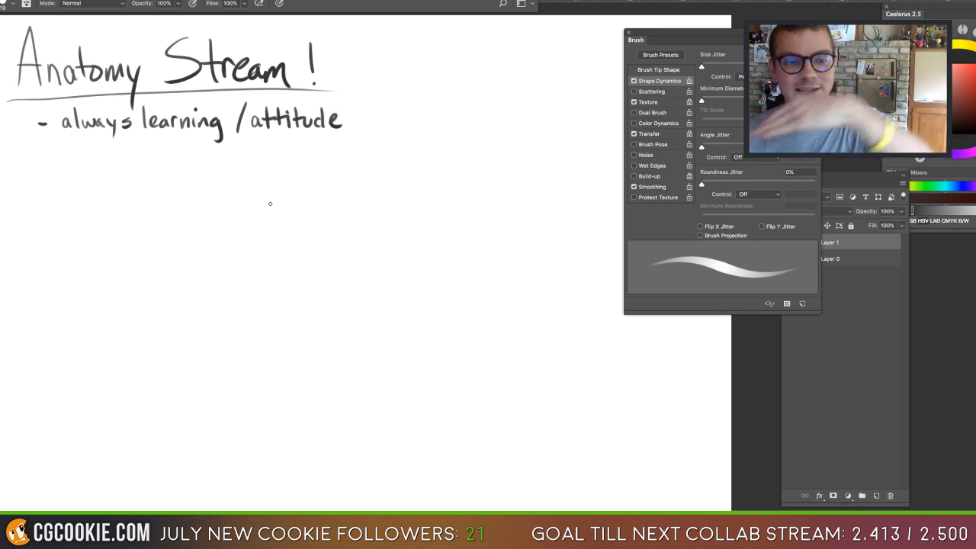
Sketch a rising curve capped by a short horizontal bar below the bullet, with an arrow from "learning" pointing at it.
mouse_move(360, 193)
mouse_down()
mouse_move(144, 359)
mouse_move(417, 170)
mouse_up()
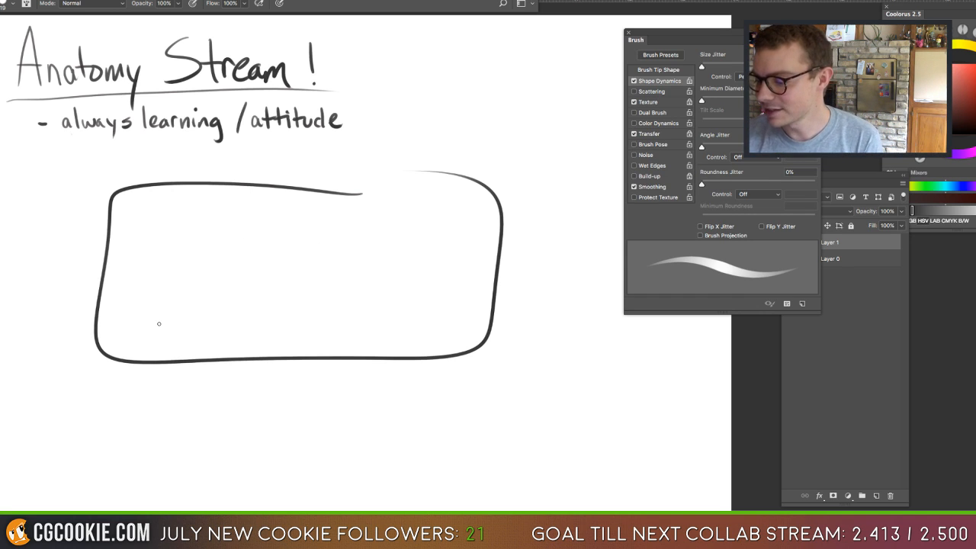
key(ctrl+z)
drag(168, 321, 233, 226)
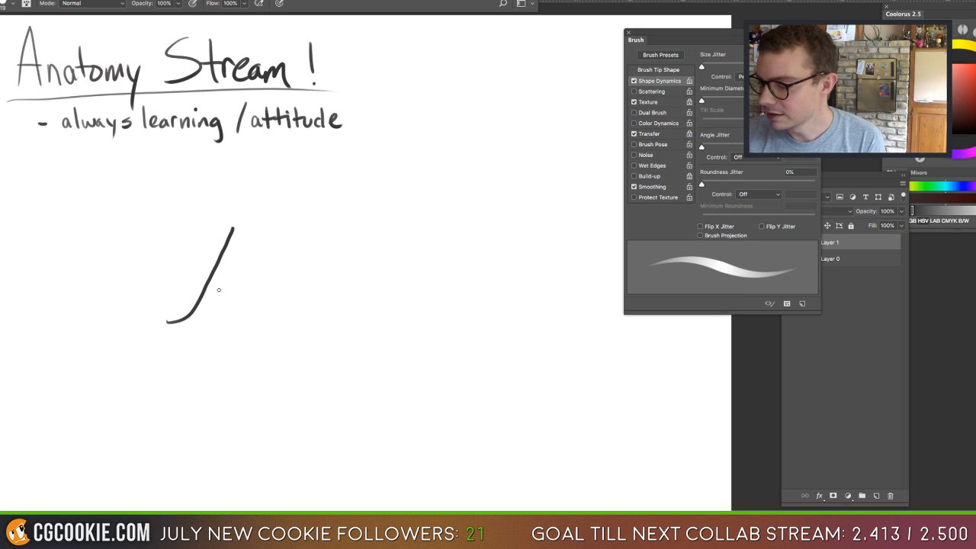
drag(177, 139, 198, 265)
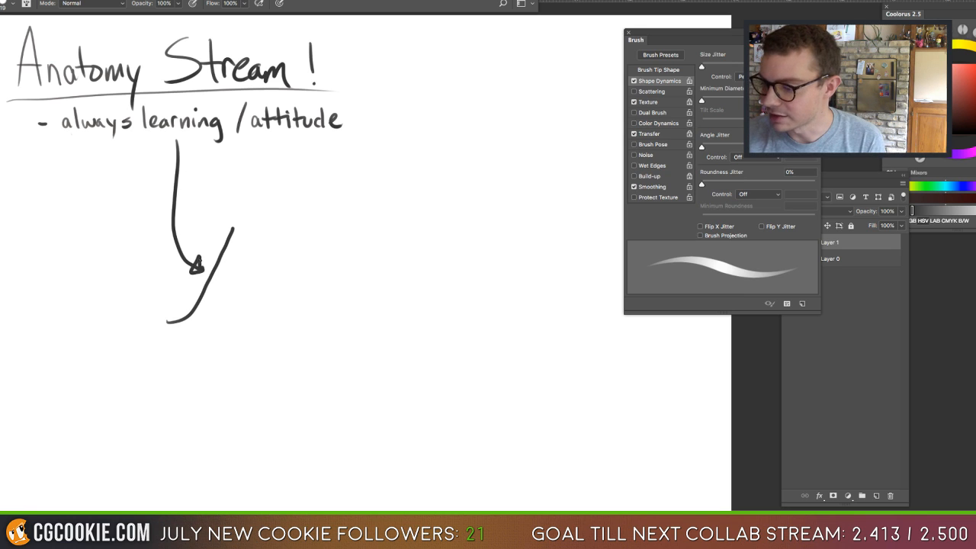
drag(224, 224, 246, 224)
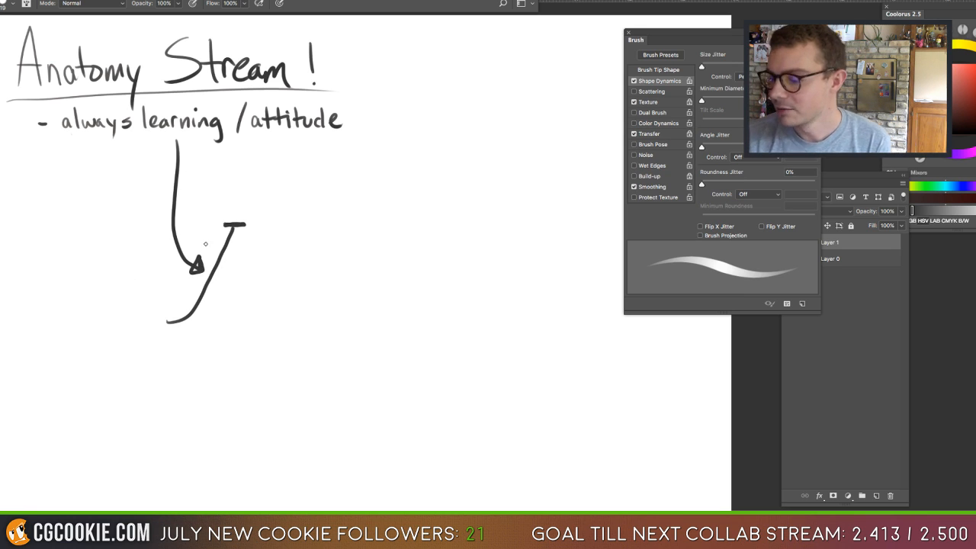
drag(237, 221, 269, 180)
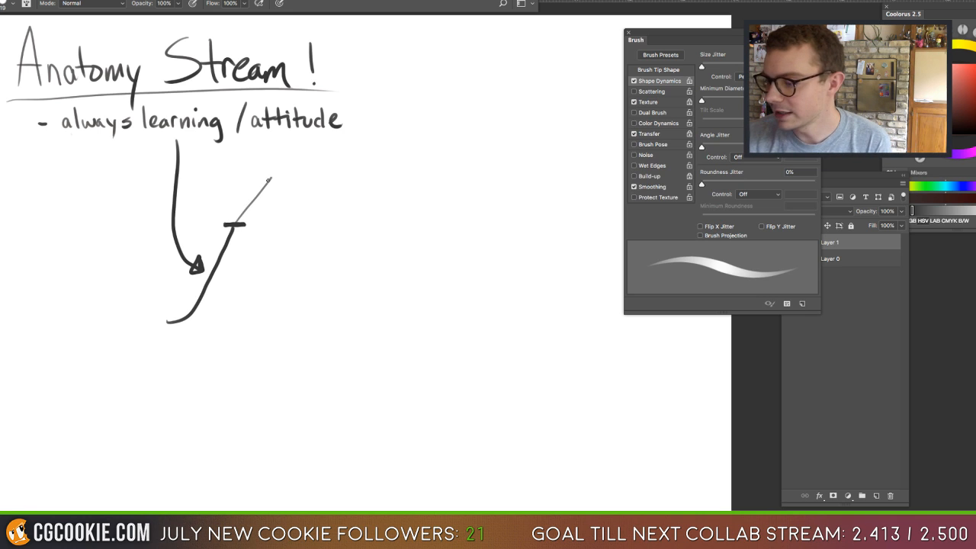
key(ctrl+z)
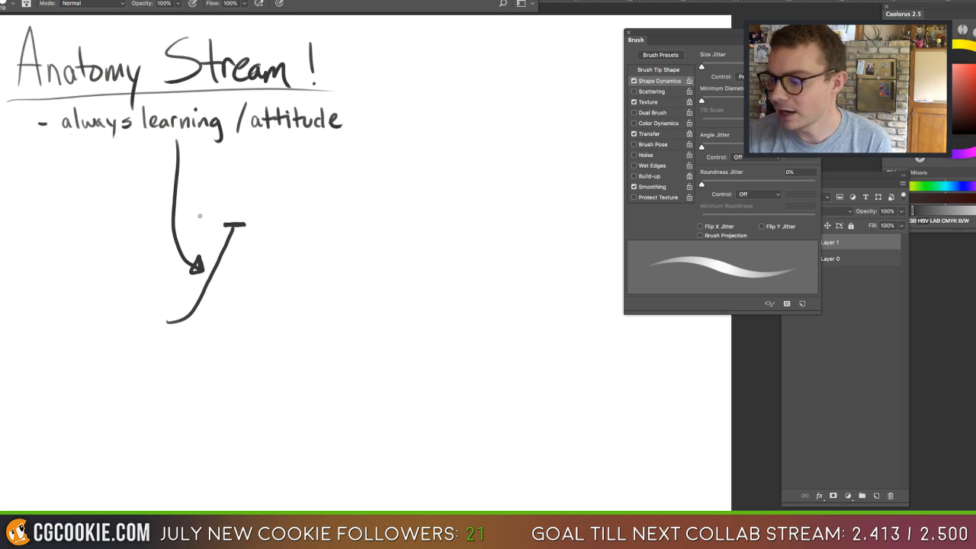
Circle the bar at the curve's top and draw a dashed horizontal line across the diagram.
mouse_move(200, 216)
mouse_down()
mouse_move(247, 246)
mouse_move(228, 198)
mouse_up()
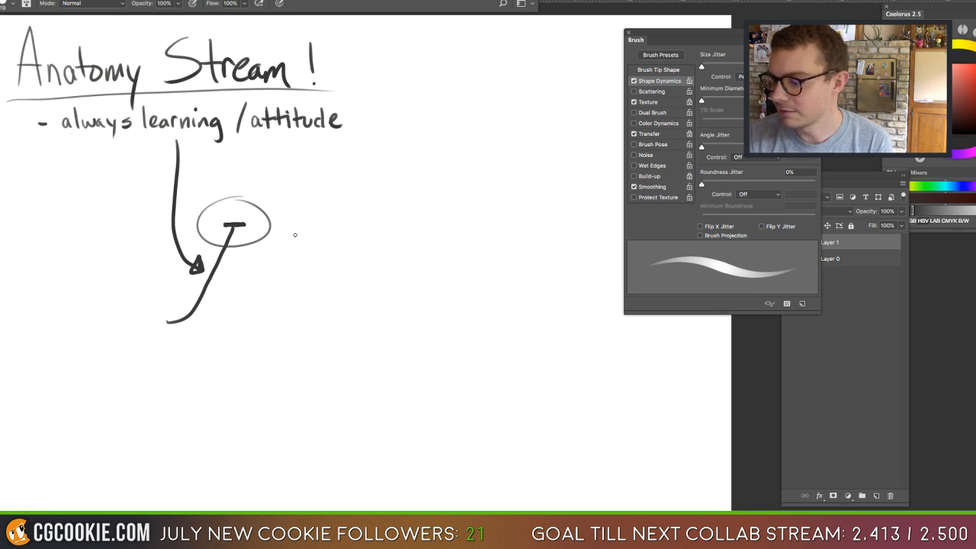
drag(312, 241, 58, 246)
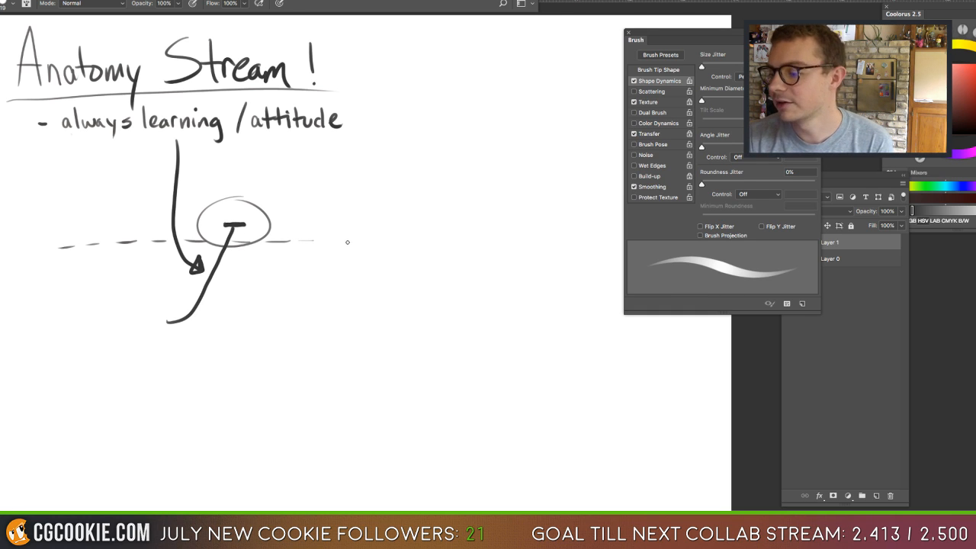
click(348, 242)
drag(377, 243, 406, 242)
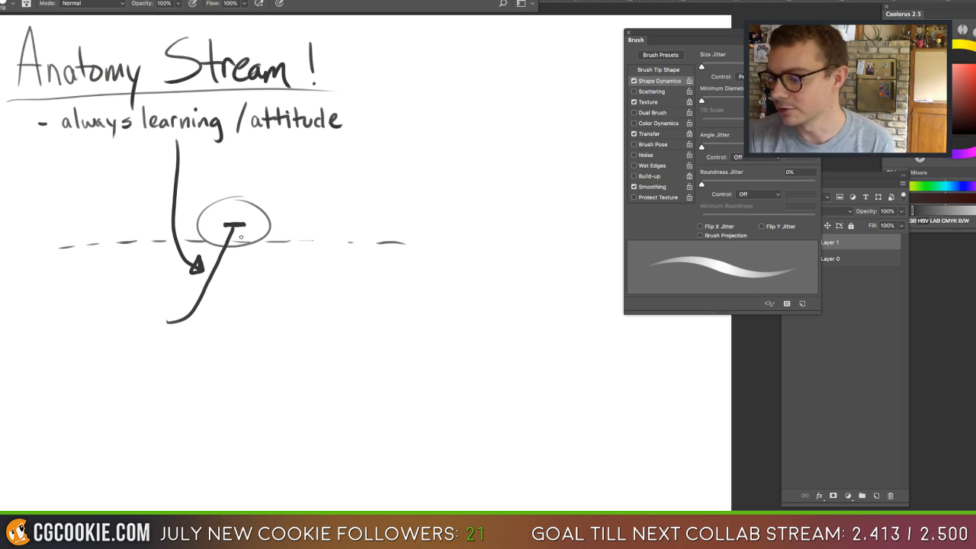
Draw a long, gently descending line from the bar to the dashed line and extend the dashes farther right.
mouse_move(232, 228)
mouse_down()
mouse_move(465, 246)
mouse_move(469, 229)
mouse_move(457, 232)
mouse_up()
drag(427, 244, 484, 246)
drag(499, 247, 542, 249)
drag(566, 251, 580, 252)
Mark the descending line's end with a circle and an arrow, and continue it into a second dip and steep rise.
mouse_move(474, 181)
mouse_down()
mouse_move(468, 225)
mouse_move(478, 213)
mouse_up()
mouse_move(468, 247)
mouse_down()
mouse_move(551, 260)
mouse_move(479, 305)
mouse_move(222, 300)
mouse_move(232, 312)
mouse_up()
mouse_move(511, 302)
mouse_down()
mouse_move(498, 192)
mouse_move(152, 142)
mouse_move(178, 177)
mouse_up()
key(ctrl+z)
key(ctrl+z)
key(ctrl+z)
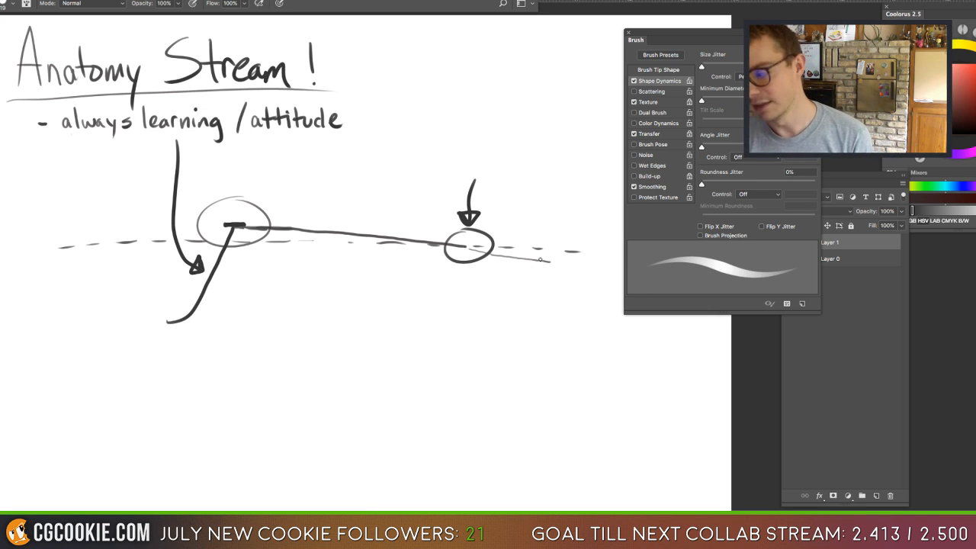
mouse_move(541, 262)
mouse_down()
mouse_move(569, 247)
mouse_move(616, 165)
mouse_up()
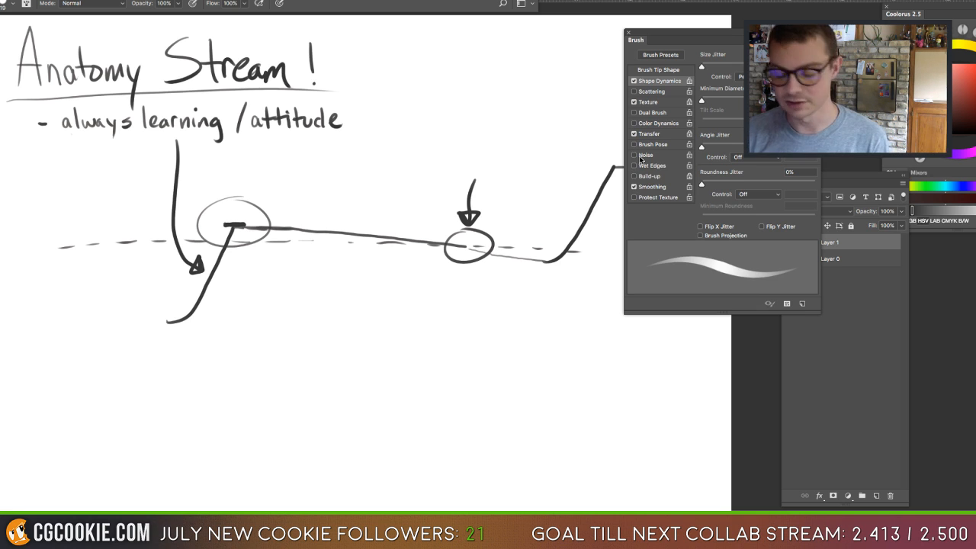
Erase the entire learning-curve diagram below the first bullet, keeping the title and the bullet.
key(e)
mouse_move(536, 255)
mouse_down()
mouse_move(636, 183)
mouse_move(328, 248)
mouse_move(174, 235)
mouse_move(32, 258)
mouse_move(209, 333)
mouse_move(172, 180)
mouse_move(137, 214)
mouse_up()
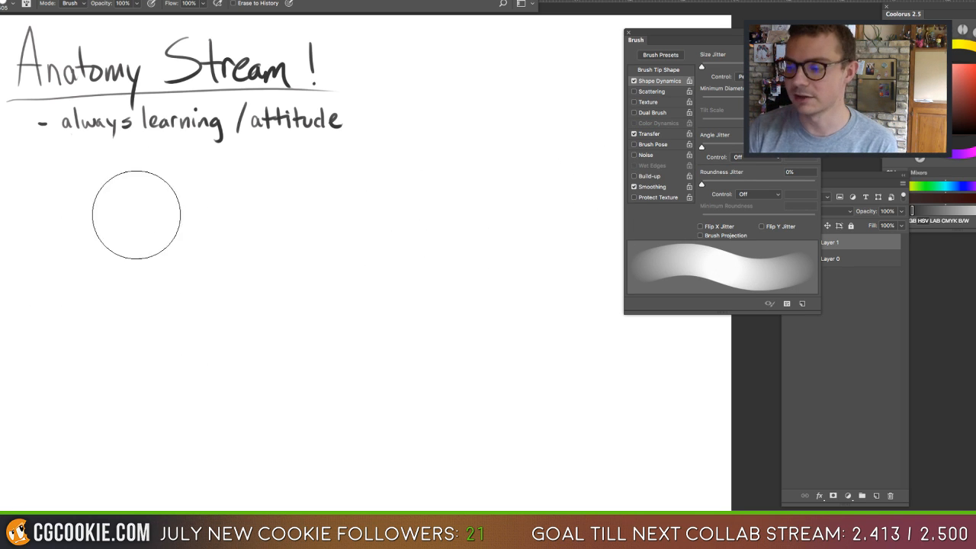
Handwrite the second bullet "- elevator vs. stairs" with the brush under the first one.
key(b)
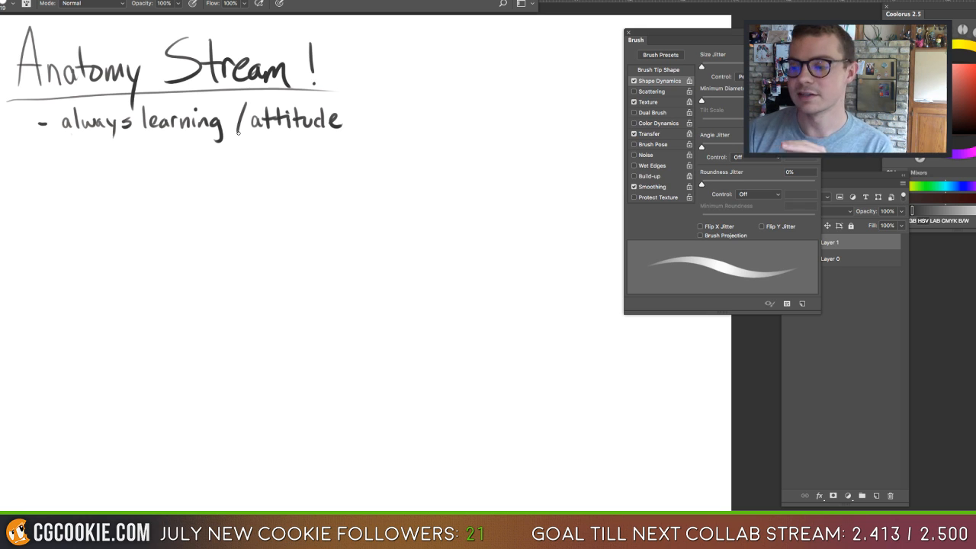
mouse_move(41, 157)
mouse_down()
mouse_move(77, 166)
mouse_move(184, 154)
mouse_move(187, 166)
mouse_move(224, 166)
mouse_up()
click(204, 164)
mouse_move(246, 151)
mouse_down()
mouse_move(246, 166)
mouse_move(254, 157)
mouse_up()
drag(262, 160, 268, 168)
mouse_move(273, 168)
mouse_down()
mouse_move(284, 158)
mouse_move(279, 168)
mouse_up()
click(269, 143)
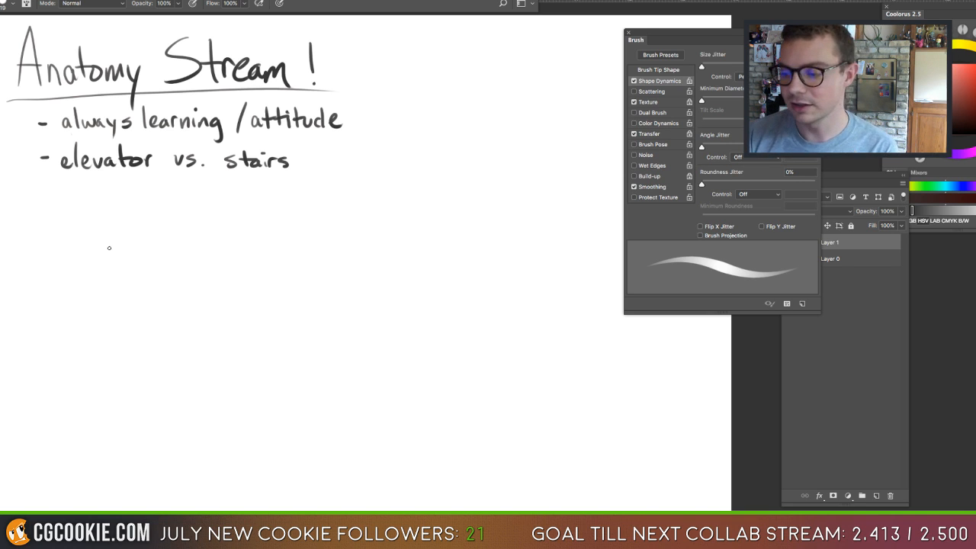
Draw a vertical elevator arrow and an ascending staircase arrow under the second bullet, each topped with a short horizontal line.
mouse_move(89, 332)
mouse_down()
mouse_move(92, 196)
mouse_move(102, 205)
mouse_move(95, 195)
mouse_up()
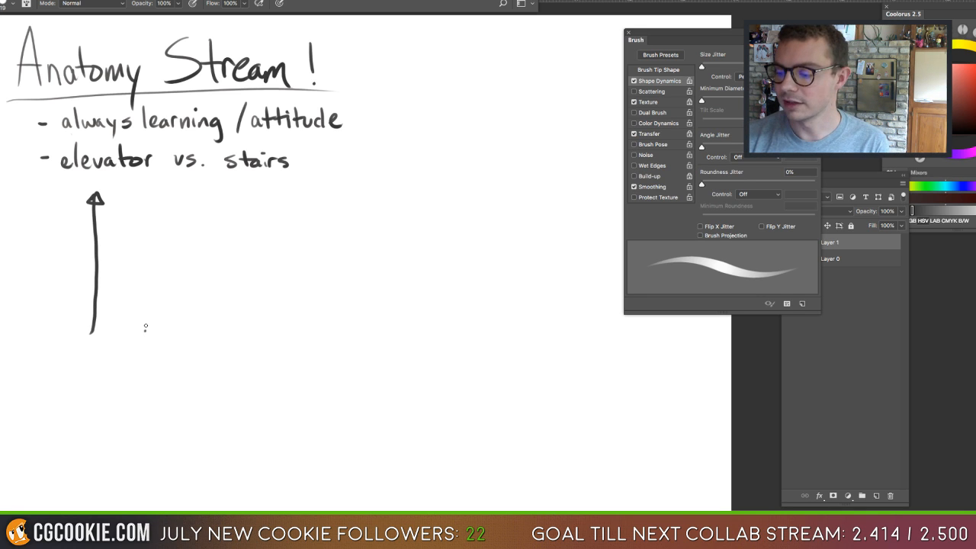
mouse_move(145, 327)
mouse_down()
mouse_move(184, 298)
mouse_move(184, 285)
mouse_move(214, 277)
mouse_move(213, 264)
mouse_move(232, 258)
mouse_move(250, 226)
mouse_move(292, 196)
mouse_up()
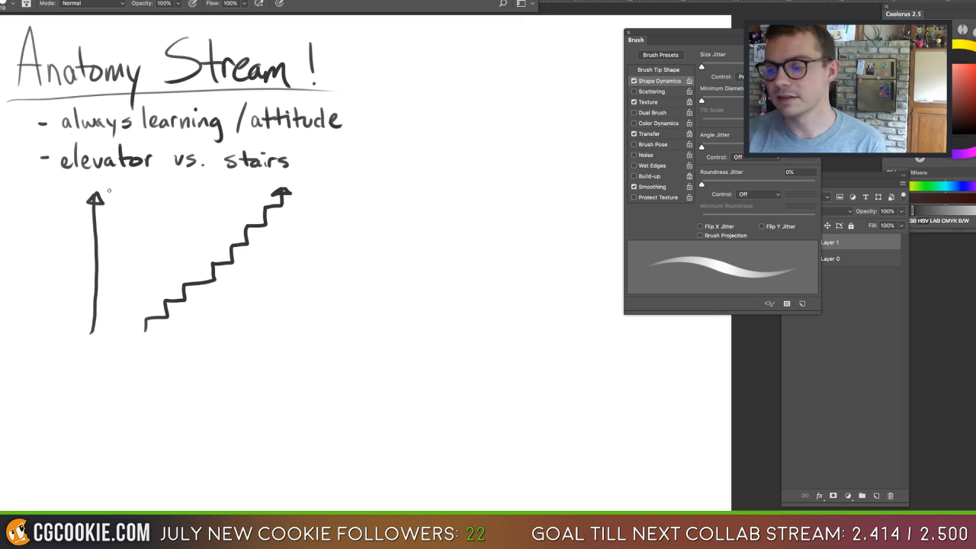
drag(64, 187, 119, 184)
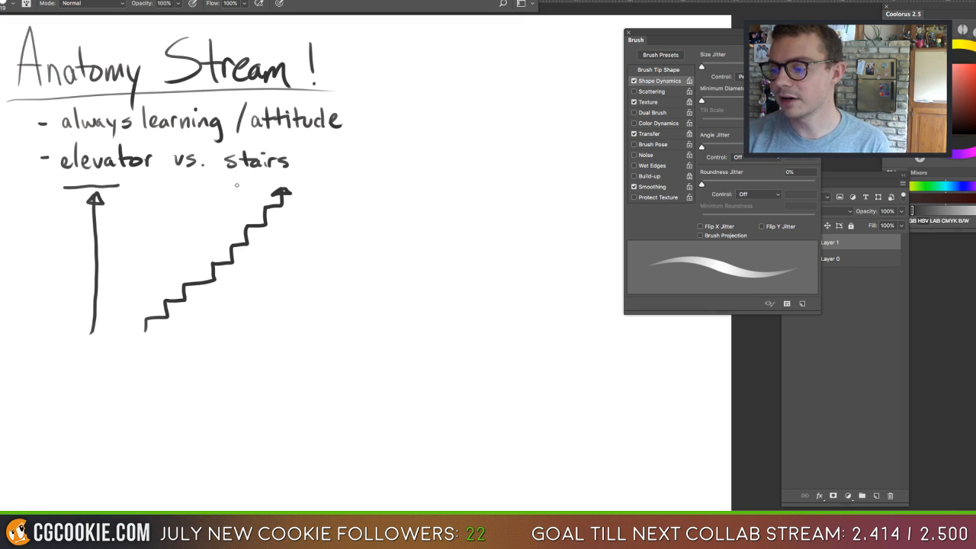
drag(236, 184, 311, 182)
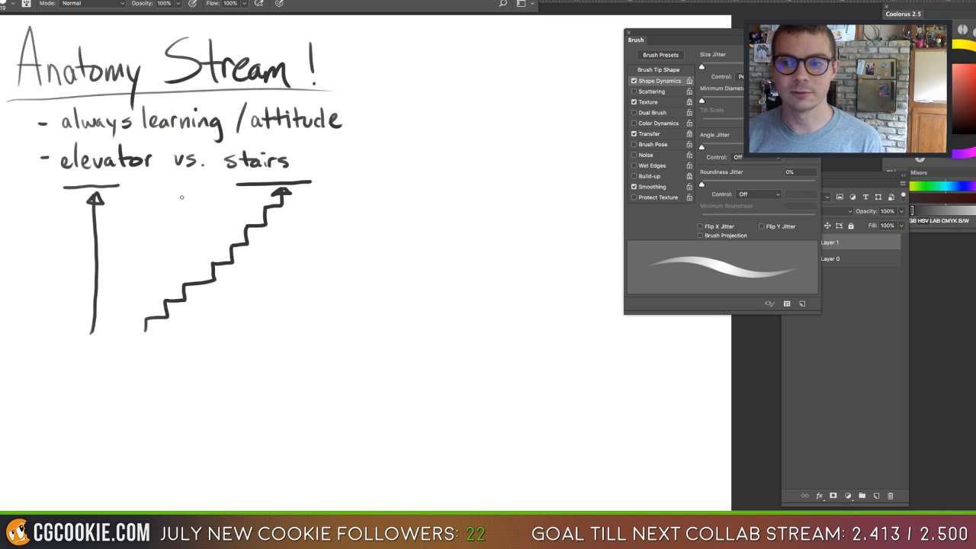
drag(370, 224, 347, 248)
drag(409, 195, 411, 284)
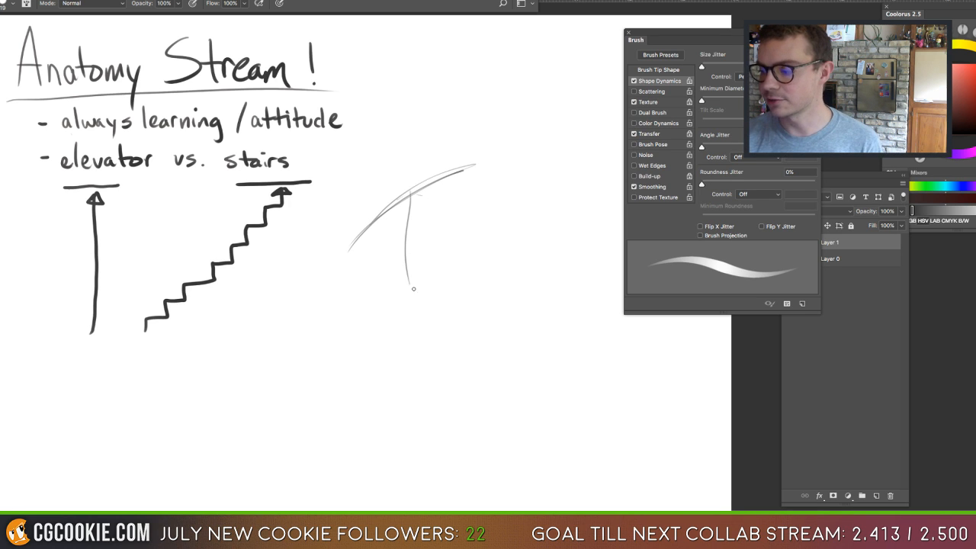
drag(413, 221, 482, 368)
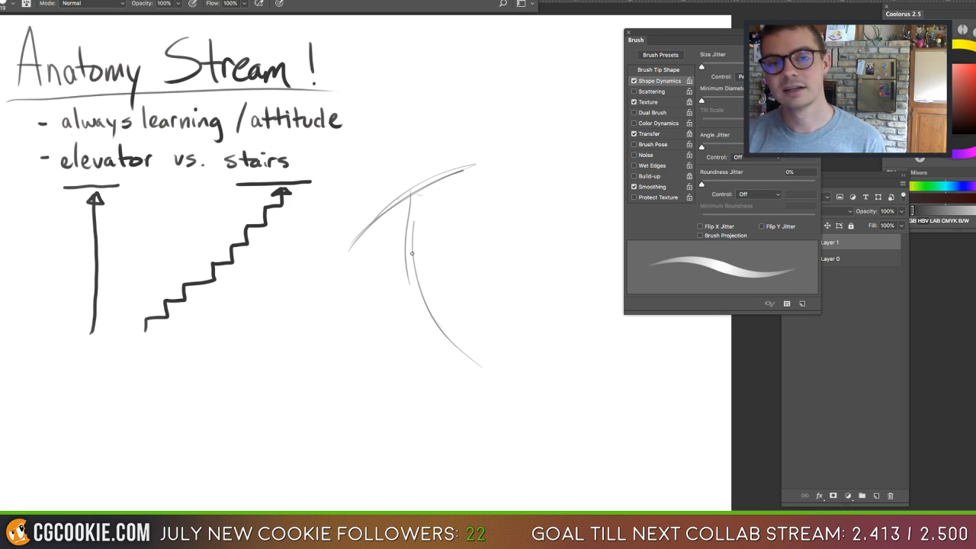
key(e)
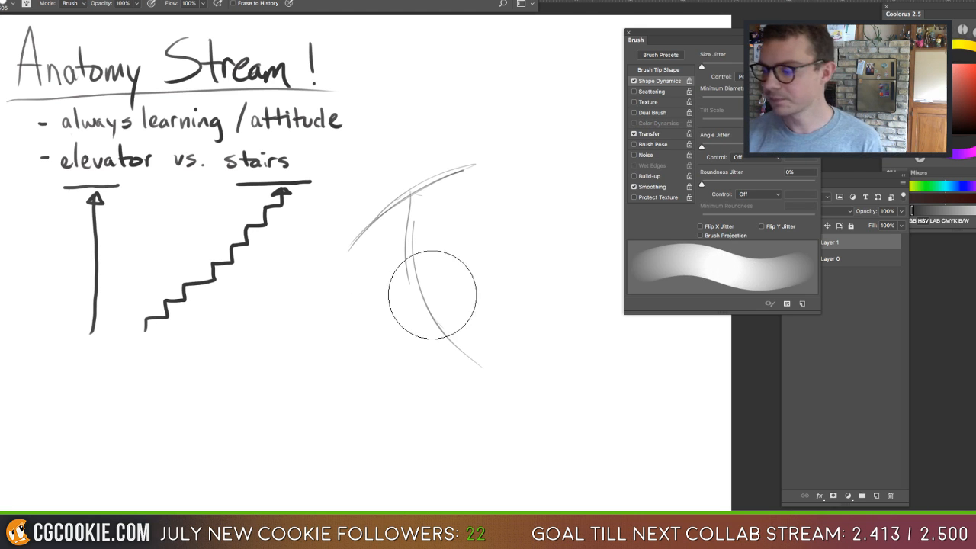
mouse_move(420, 305)
mouse_down()
mouse_move(470, 164)
mouse_move(348, 370)
mouse_up()
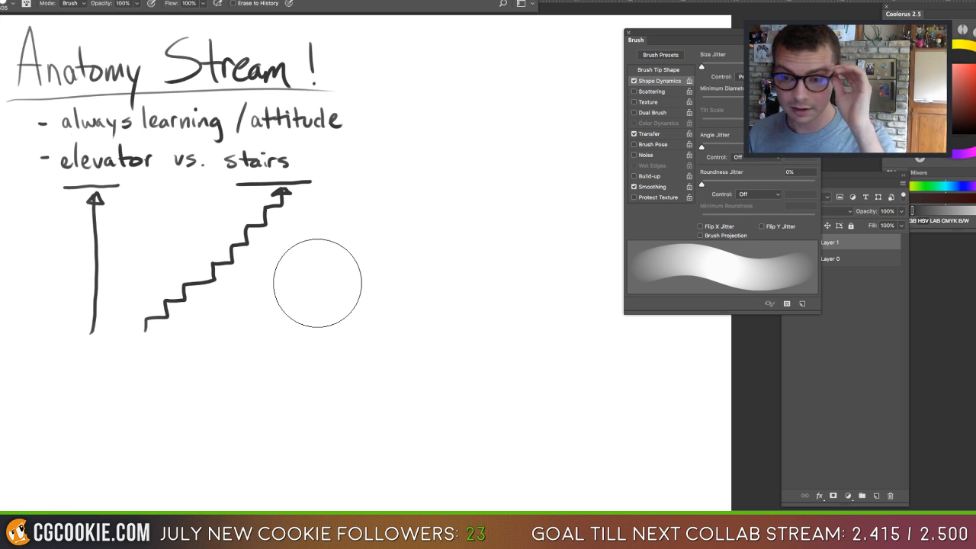
Erase all handwritten notes and diagrams with the eraser enlarged to 595 px, and return to the brush.
mouse_move(275, 341)
mouse_down()
mouse_move(238, 343)
mouse_move(115, 303)
mouse_move(285, 253)
mouse_up()
drag(179, 284, 210, 286)
right_click(279, 221)
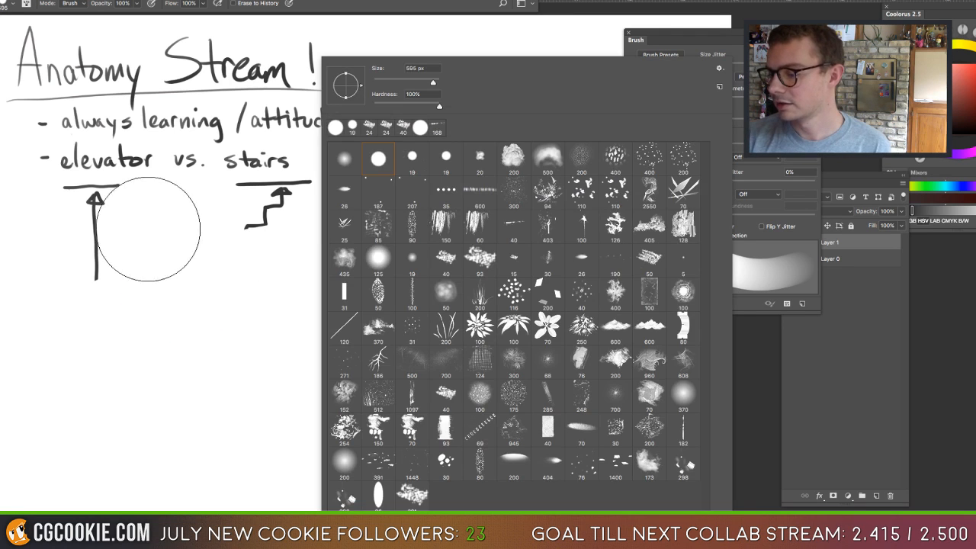
mouse_move(151, 228)
mouse_down()
mouse_move(342, 172)
mouse_move(59, 163)
mouse_move(234, 104)
mouse_move(210, 52)
mouse_move(321, 230)
mouse_move(435, 279)
mouse_up()
key(b)
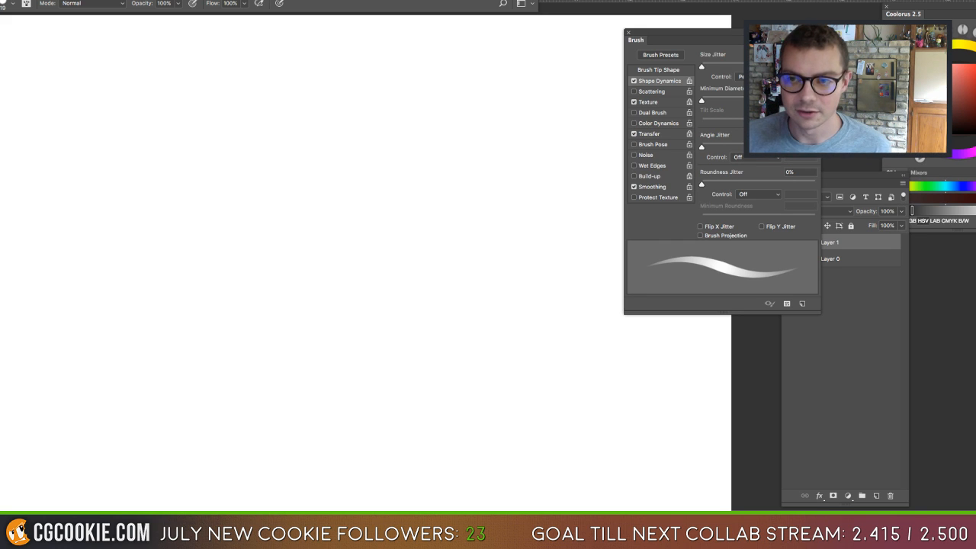
Switch to the Male Body Anatomy document and bring its front, side and back figures into view.
key(Tab)
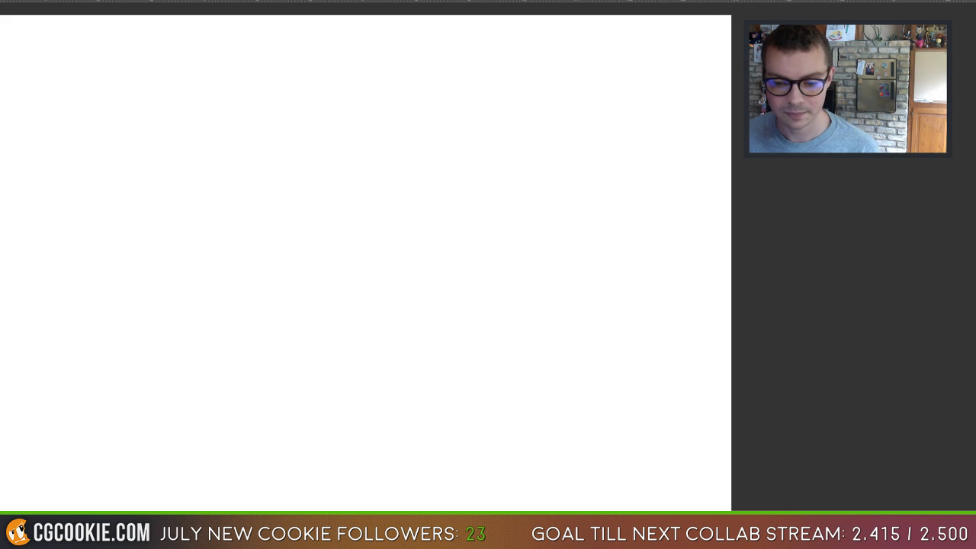
key(Tab)
key(ctrl+Tab)
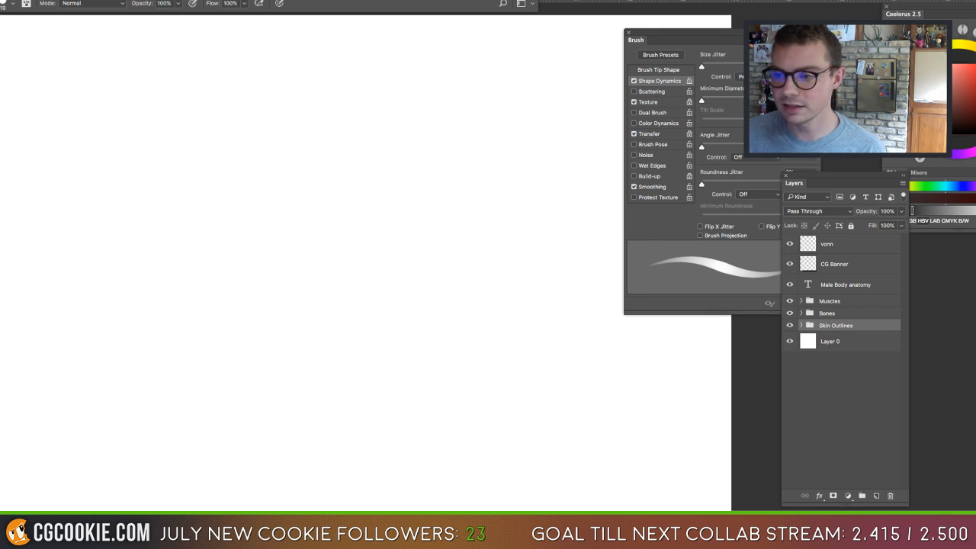
drag(84, 503, 85, 4)
drag(503, 204, 359, 201)
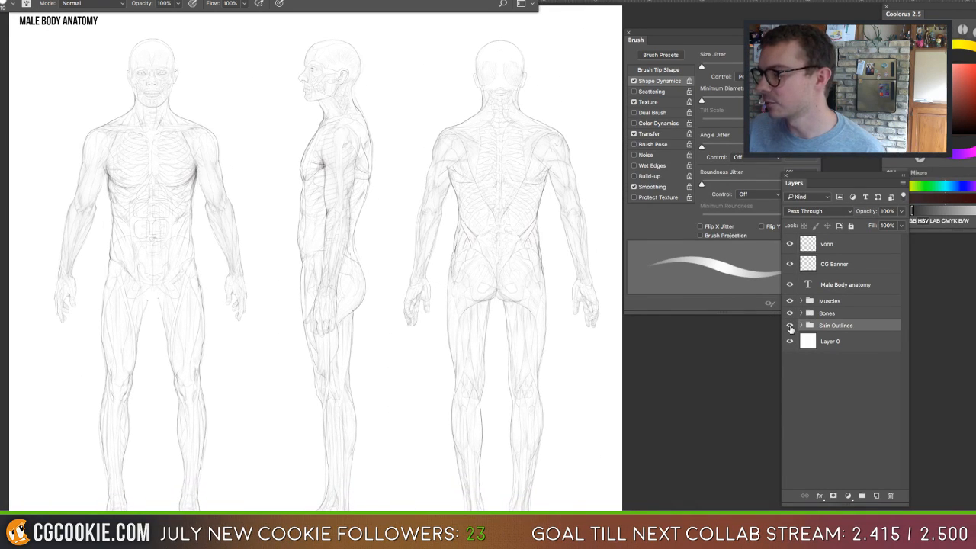
Hide the Skin Outlines and Muscles groups so that only the Bones group's skeletons show.
click(790, 328)
click(791, 314)
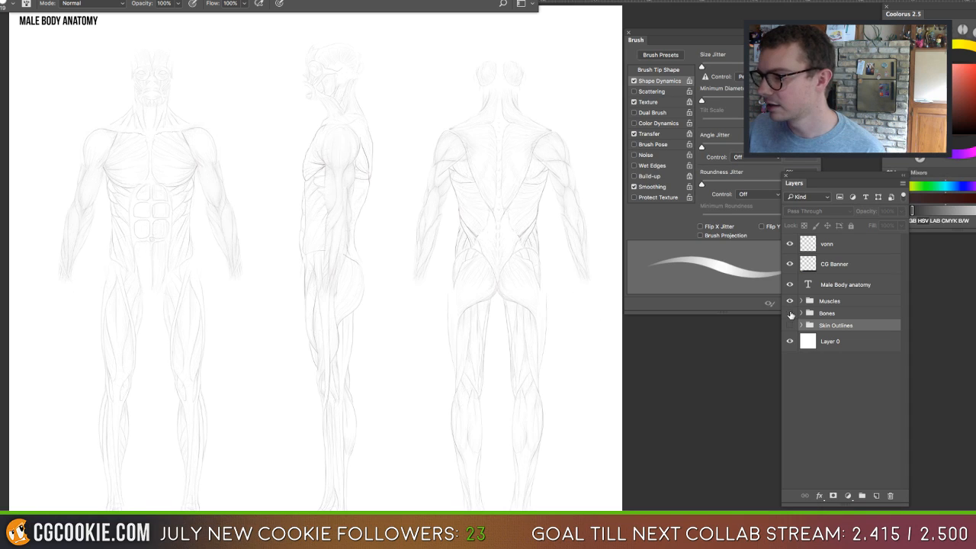
click(789, 301)
click(790, 312)
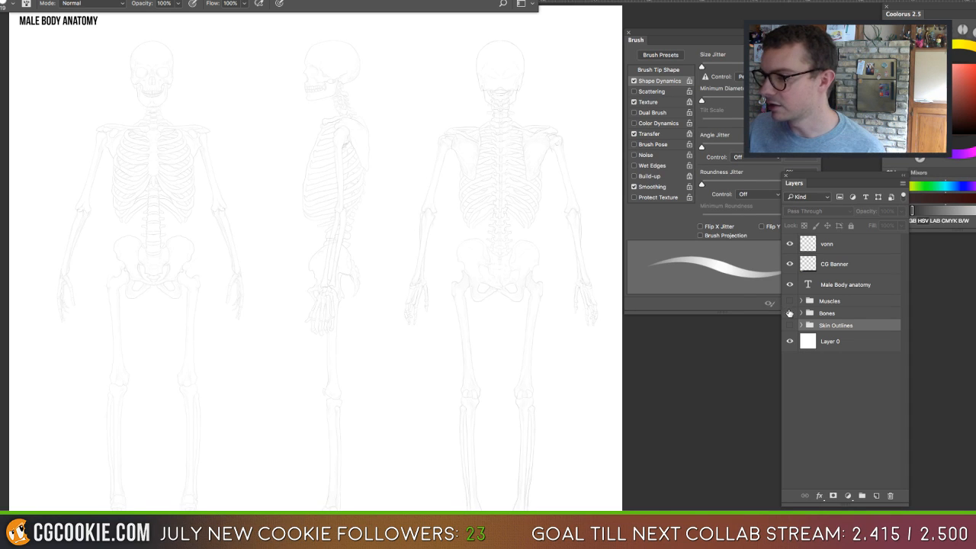
Examine the Bones group's opacity and check its Back View layer by toggling the layer's visibility.
click(825, 313)
click(902, 211)
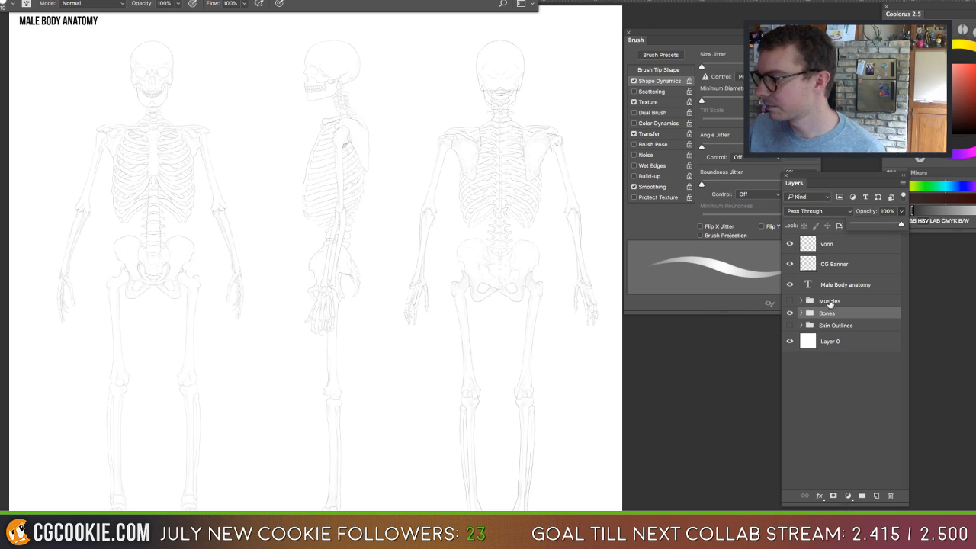
click(852, 292)
click(843, 313)
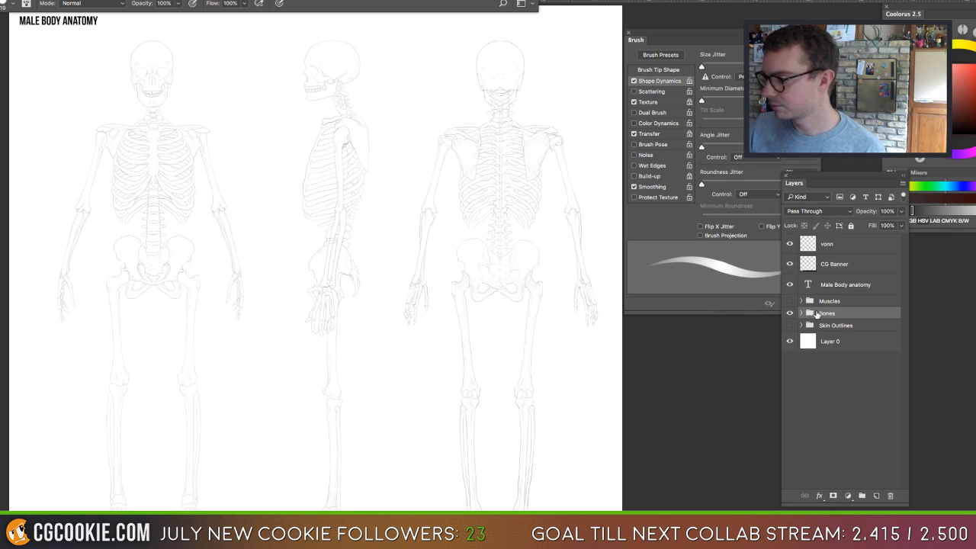
click(801, 313)
click(790, 330)
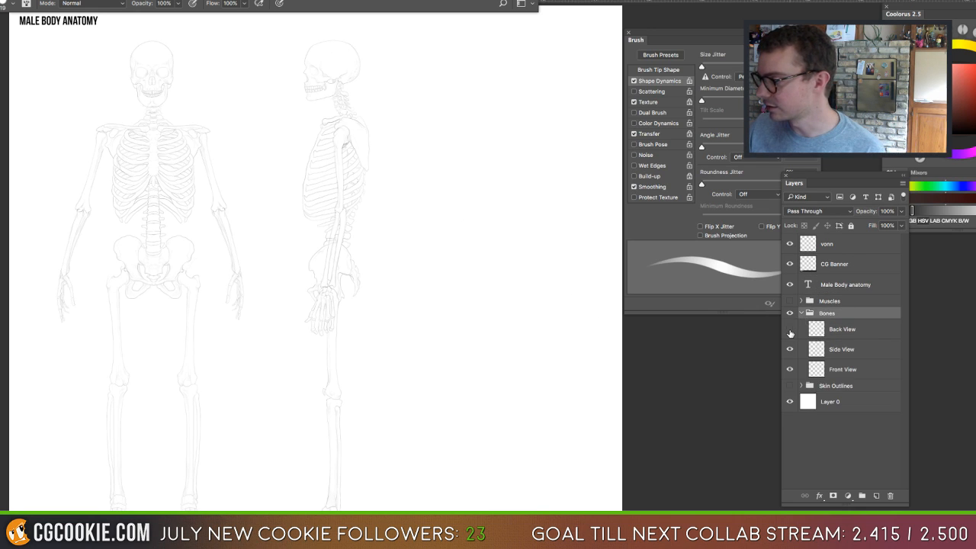
click(790, 334)
click(806, 333)
click(806, 314)
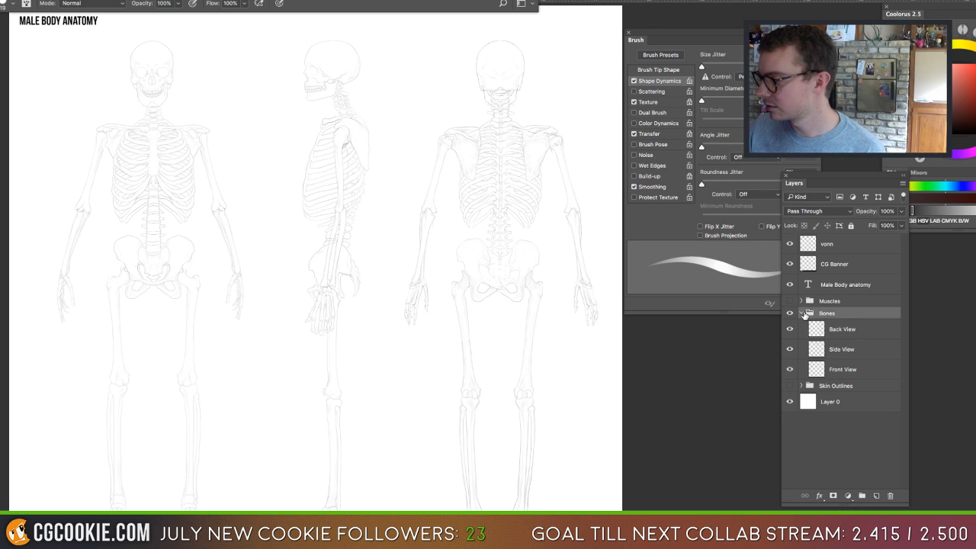
click(801, 314)
Duplicate the Bones group and merge the copy into a single layer to darken the skeleton lines.
drag(806, 314, 876, 499)
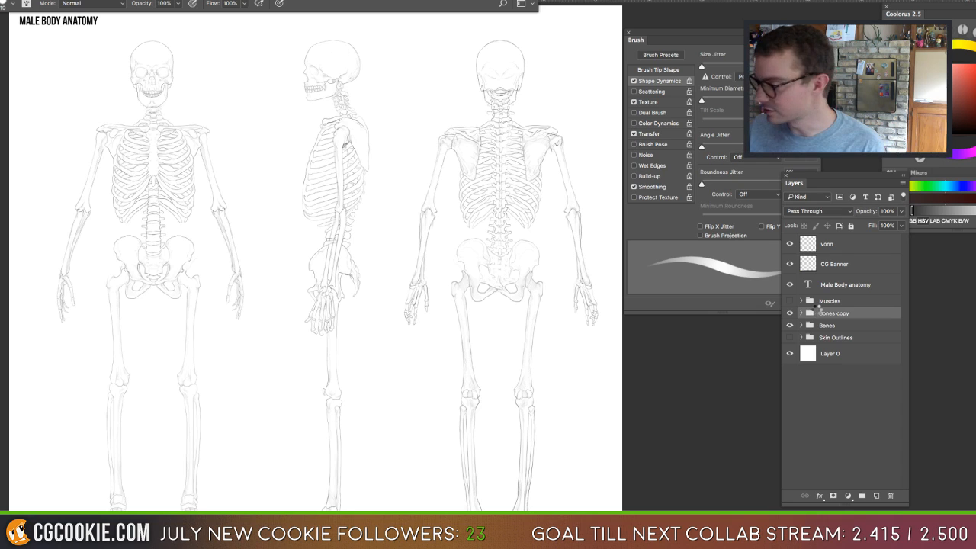
key(ctrl+e)
Try a duplicate of the merged Bones layer with the Multiply blend mode, and undo both changes.
drag(824, 318, 876, 496)
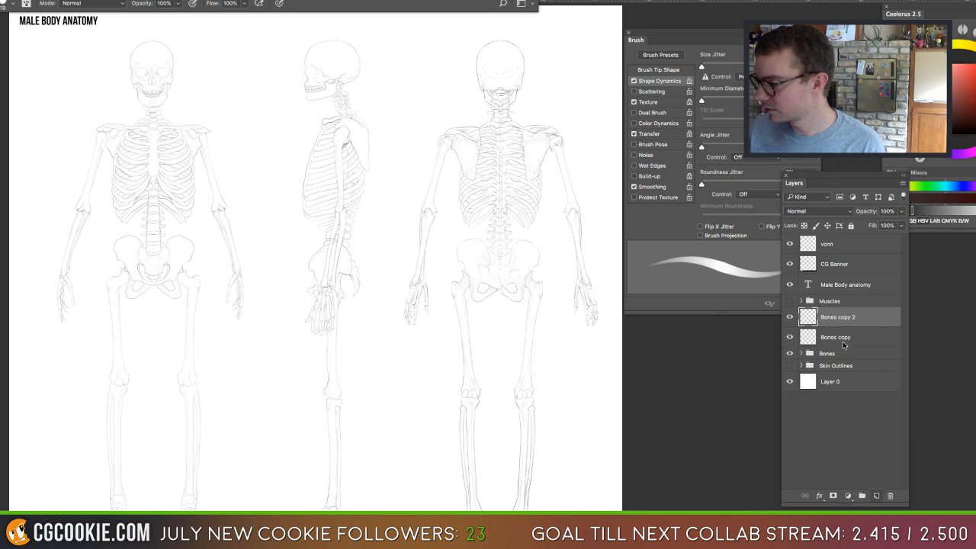
click(810, 212)
click(808, 243)
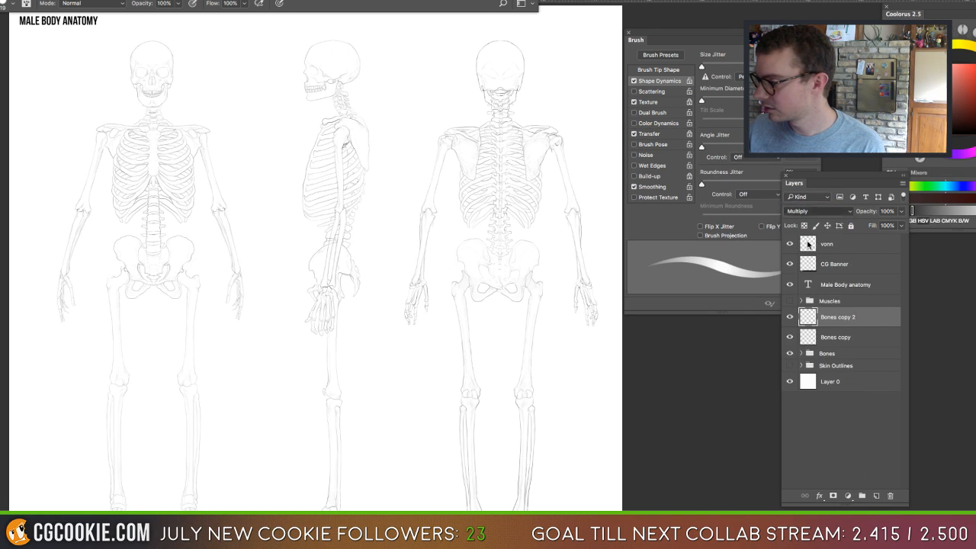
key(ctrl+z)
key(ctrl+z)
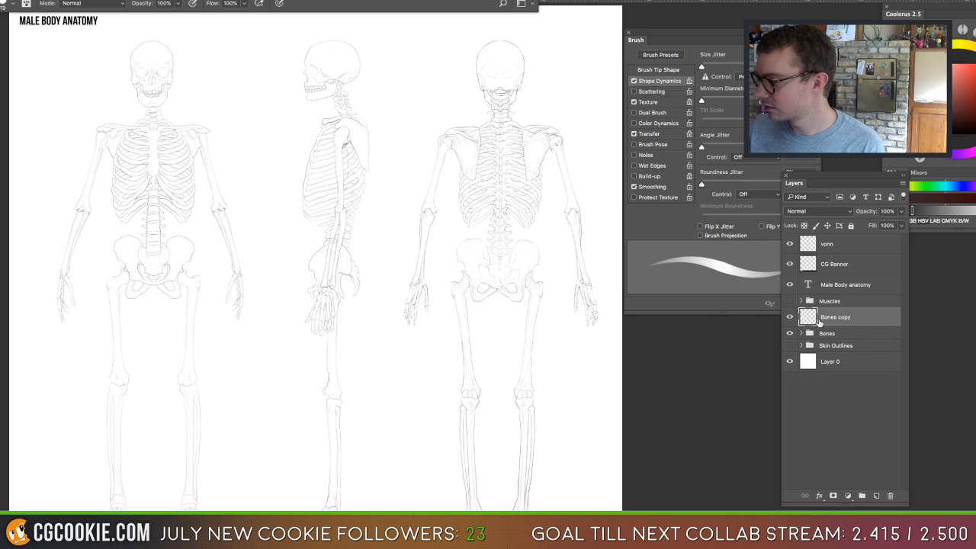
Duplicate the merged Bones layer in Normal mode, then show and select the Muscles group.
drag(820, 322, 876, 496)
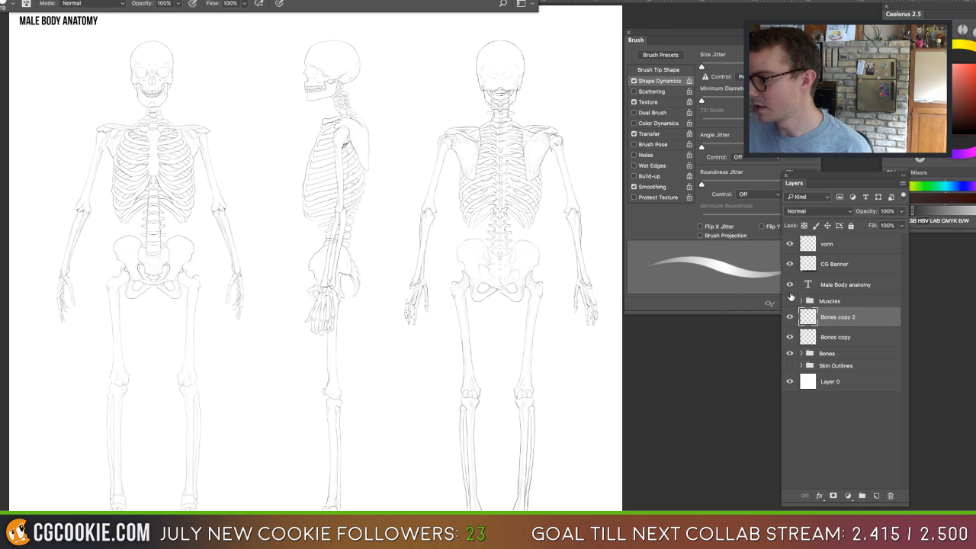
click(790, 301)
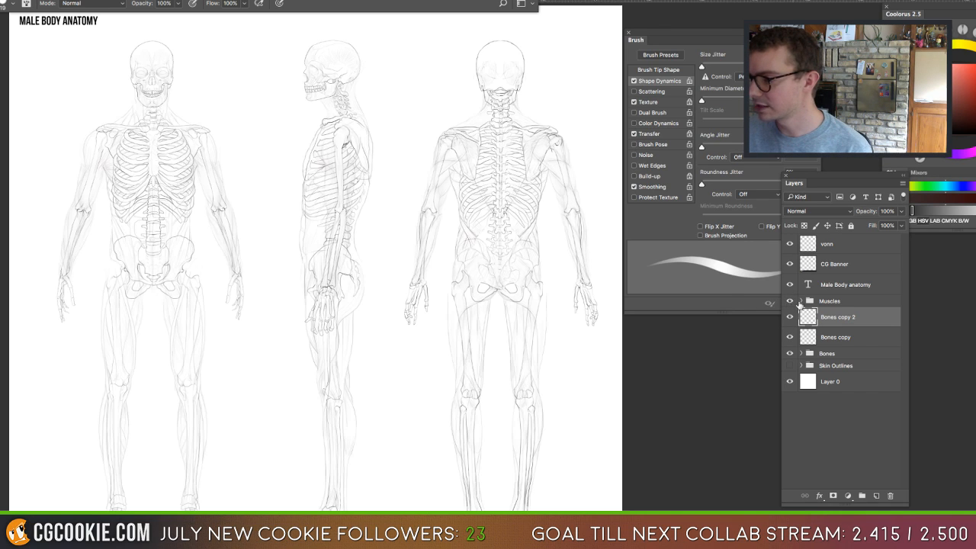
click(808, 296)
key(h)
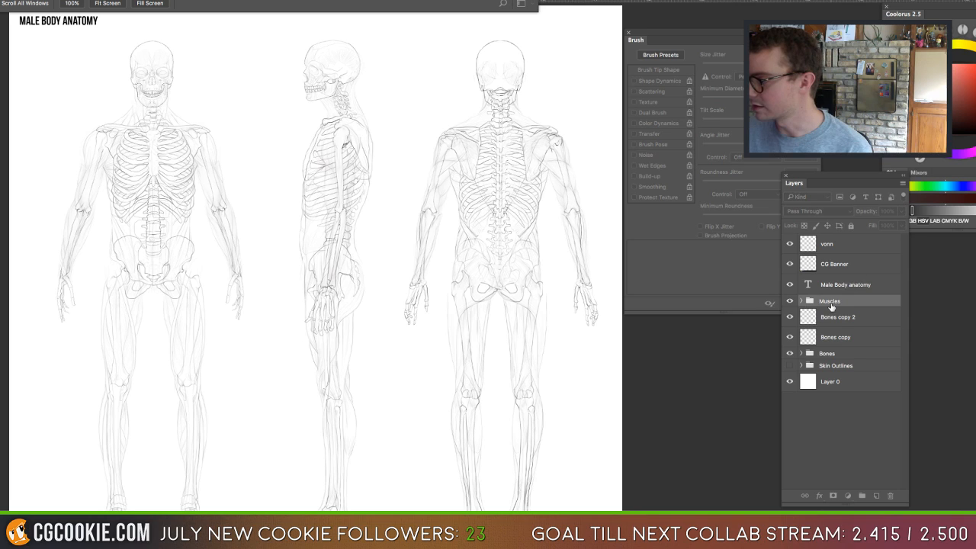
key(b)
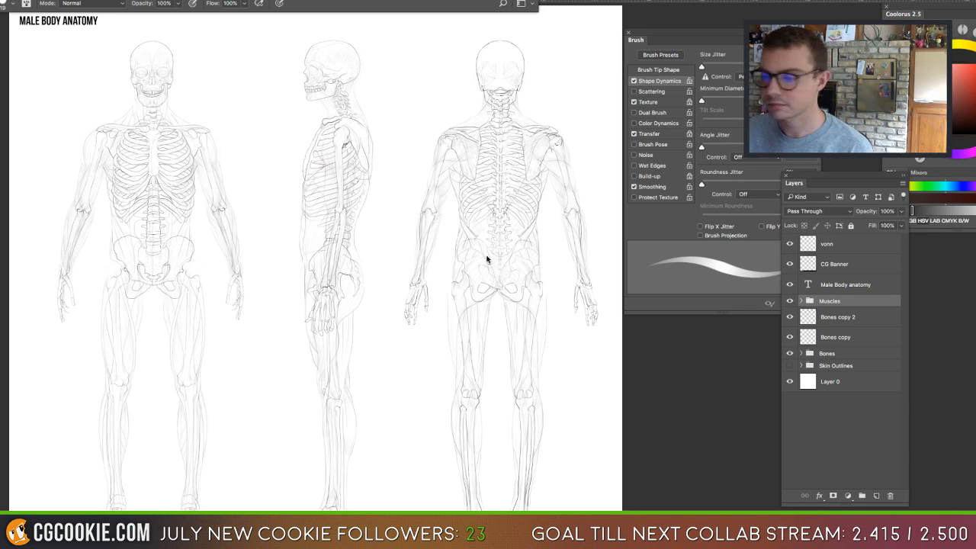
Check the Back View layer inside the Muscles group, and duplicate the whole group to darken the muscle lines.
click(801, 302)
click(790, 317)
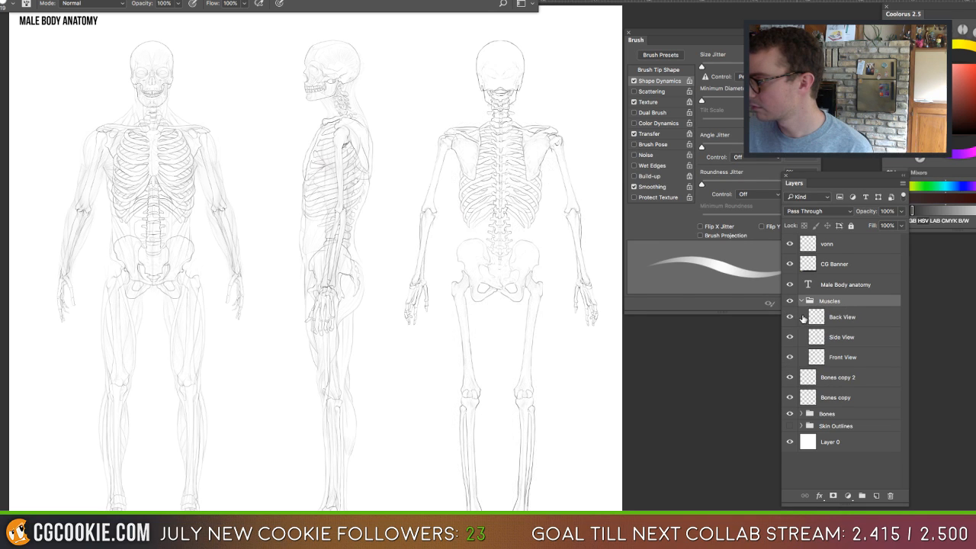
click(791, 318)
click(809, 314)
click(801, 302)
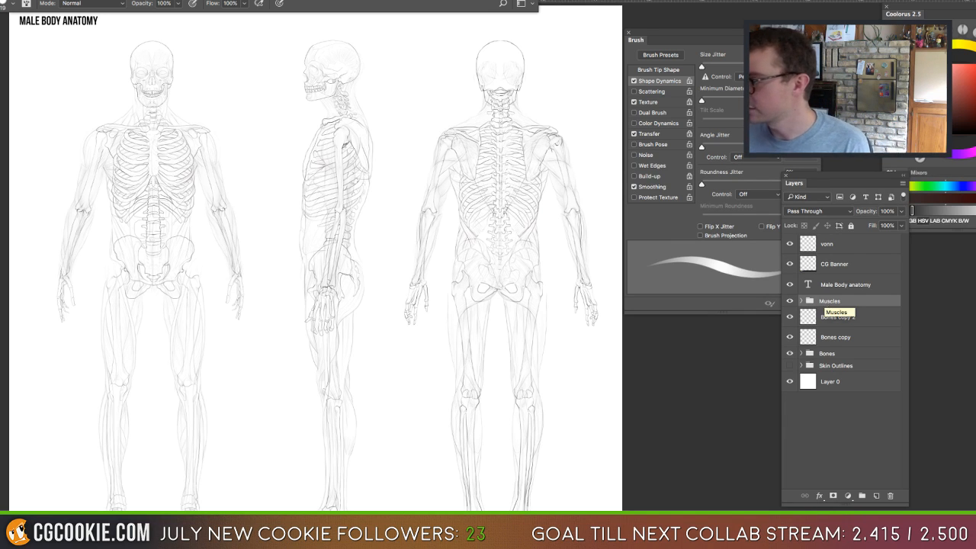
drag(830, 302, 876, 496)
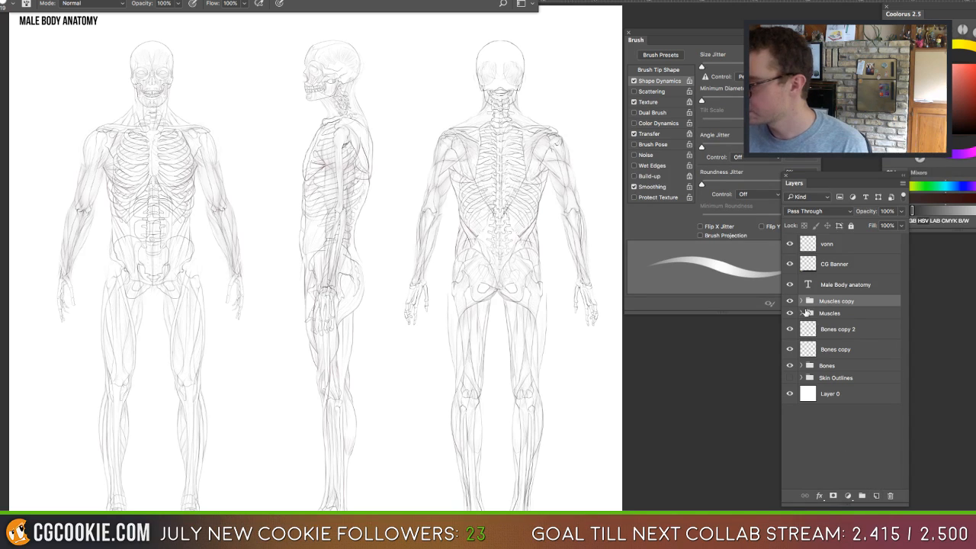
Hide all bones layers and both Muscles groups, and show the Skin Outlines group.
drag(790, 349, 789, 366)
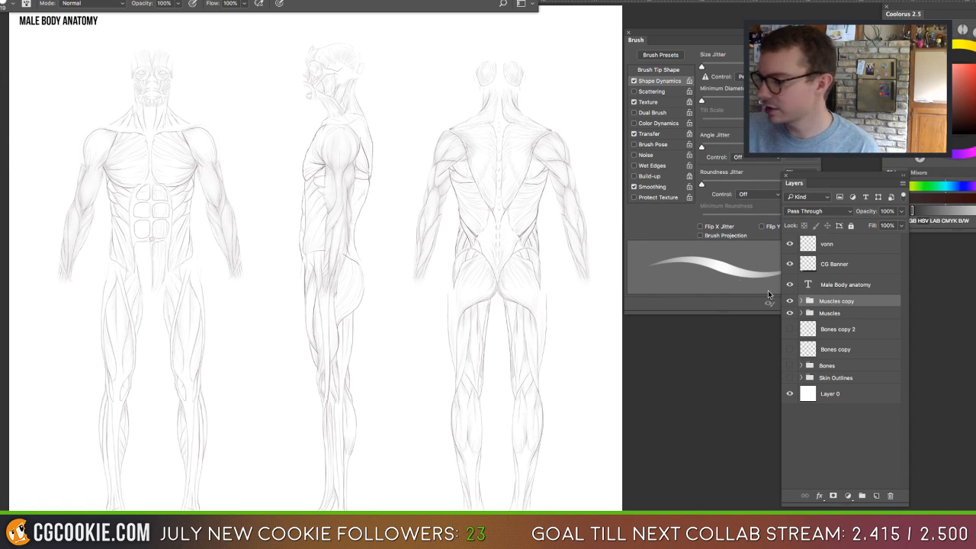
click(790, 377)
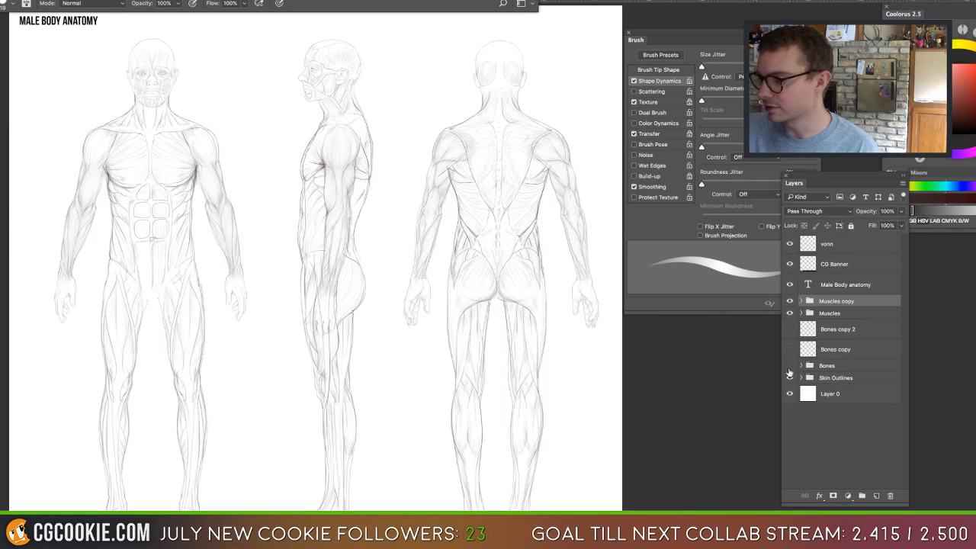
drag(790, 312, 793, 300)
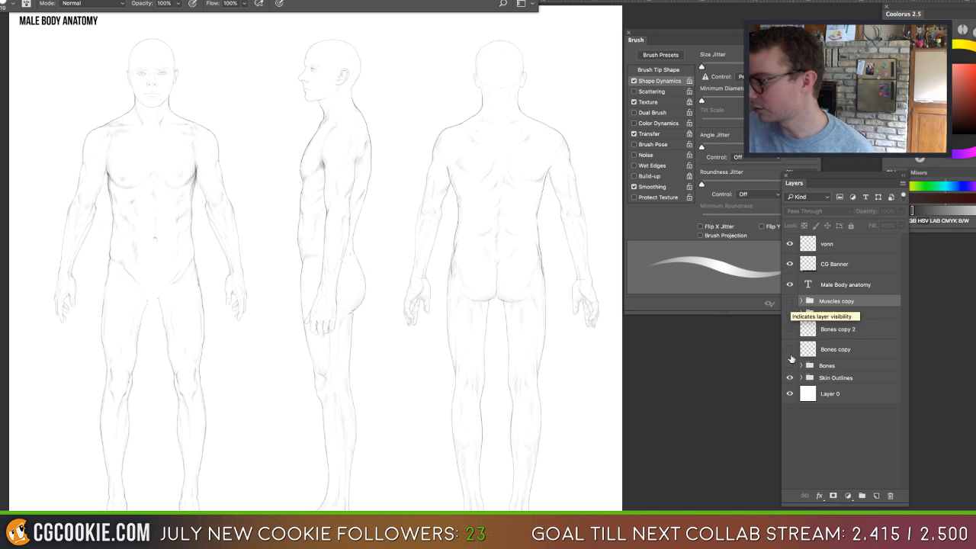
Hide the Skin Outlines group and show the Bones group together with both merged bones copies.
click(789, 379)
click(789, 366)
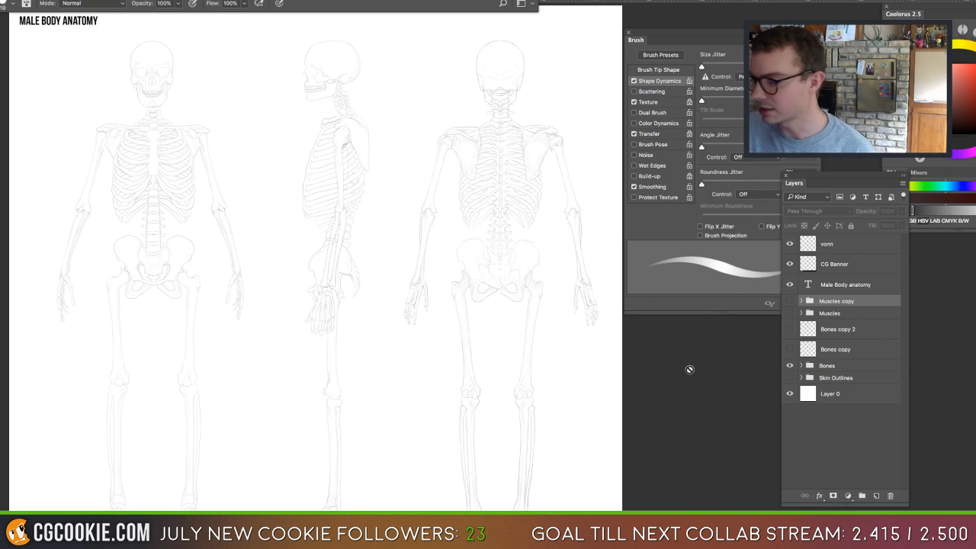
click(789, 350)
click(789, 329)
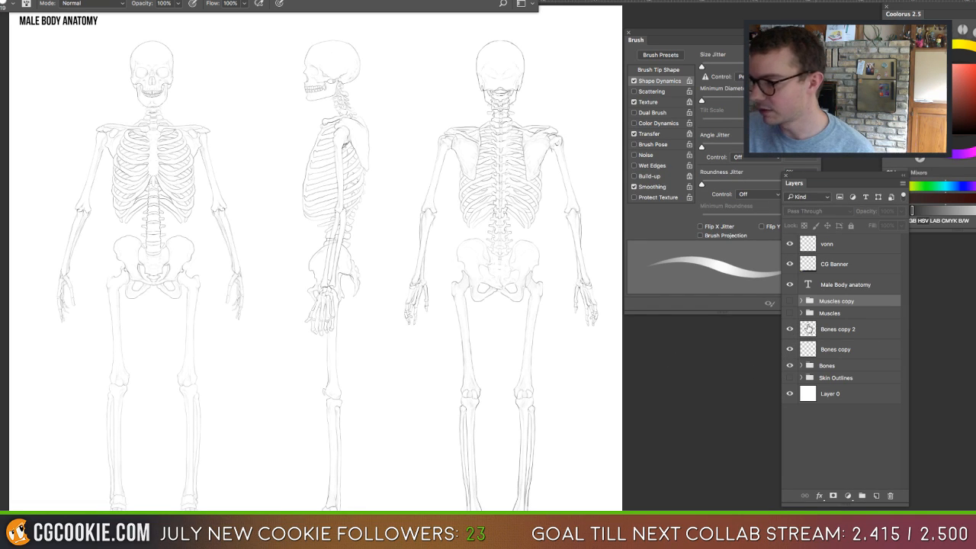
Copy the Bones group from the Male Body Anatomy file into the other open document and view that document full screen.
key(f)
key(f)
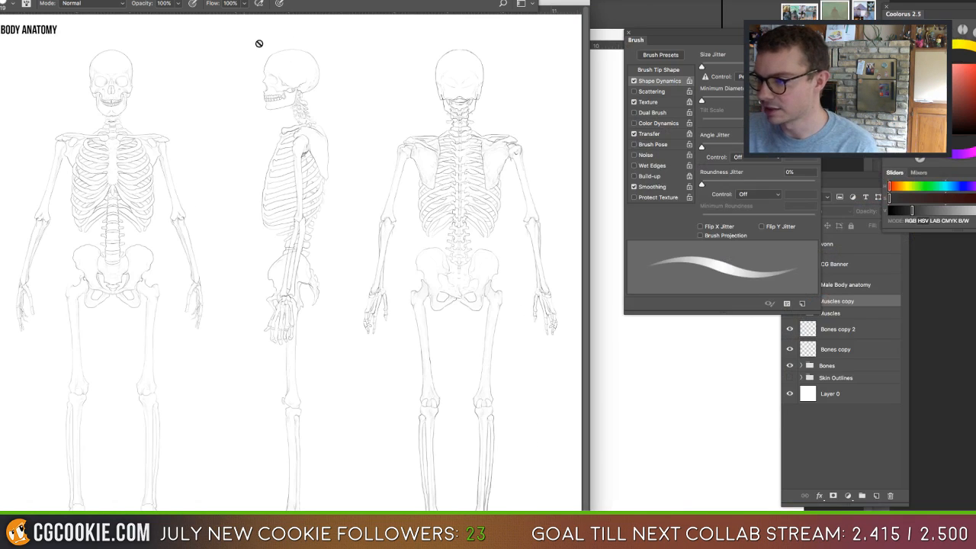
click(608, 38)
click(574, 3)
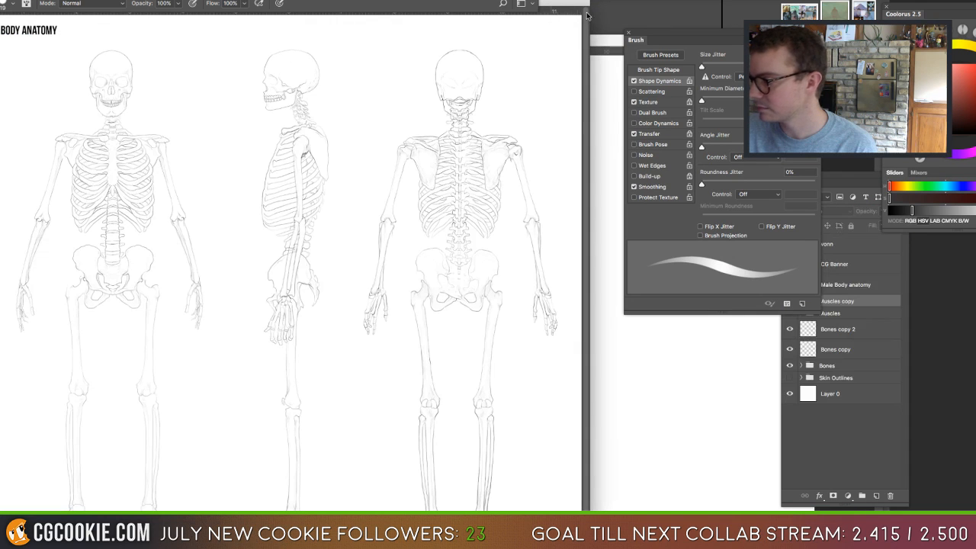
drag(809, 365, 690, 377)
key(f)
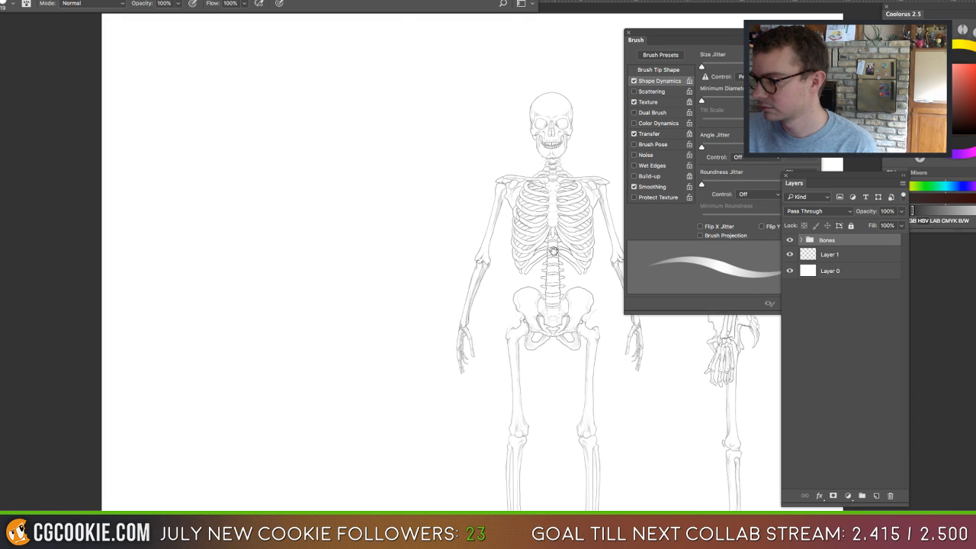
Reposition the copied skeletons on the canvas, return to the Brush tool and hide the panels for a closer view of the upper bodies.
drag(552, 248, 157, 190)
key(v)
drag(404, 216, 400, 260)
key(super+plus)
key(super+plus)
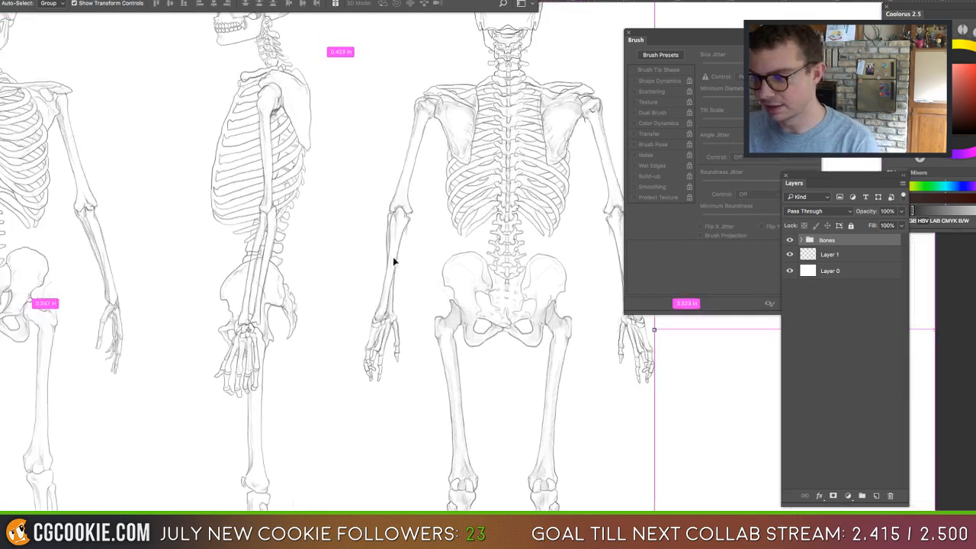
drag(173, 171, 561, 364)
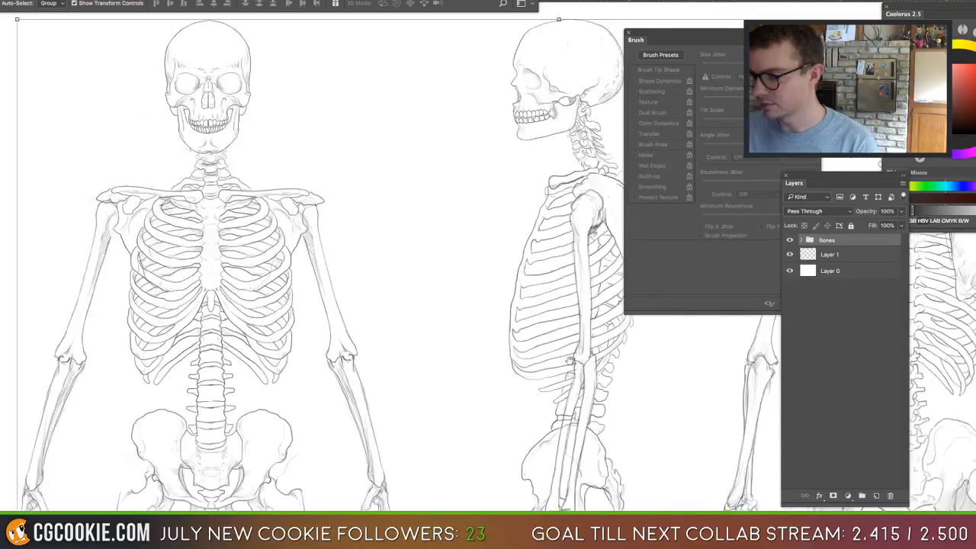
key(b)
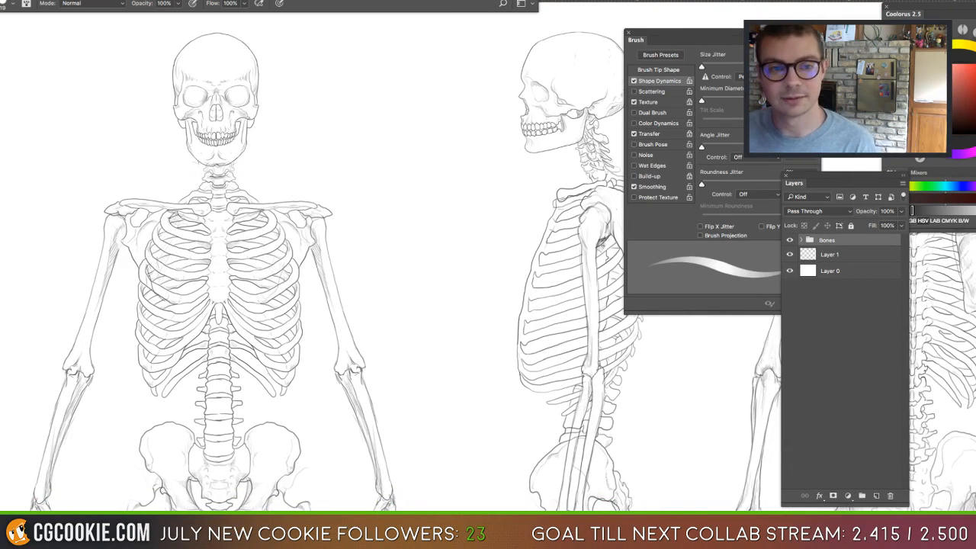
key(Tab)
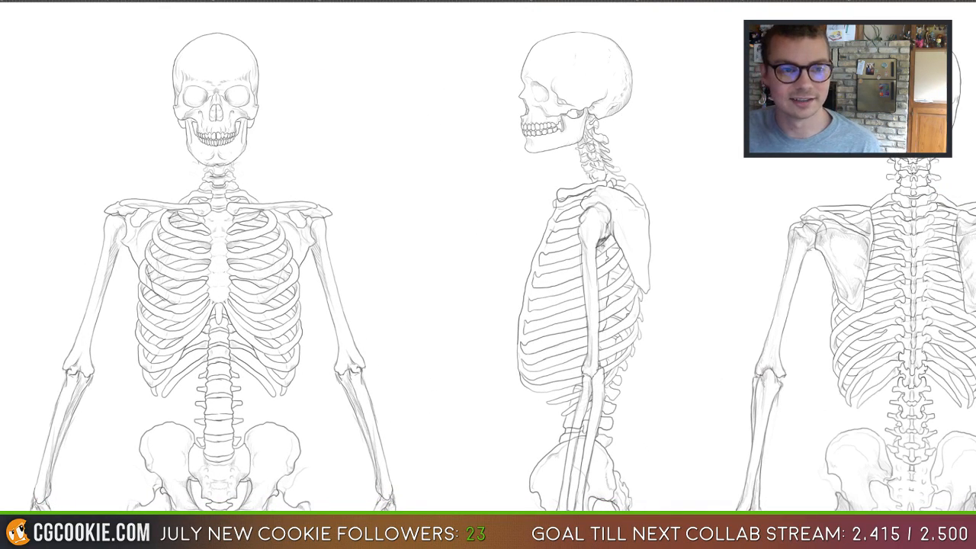
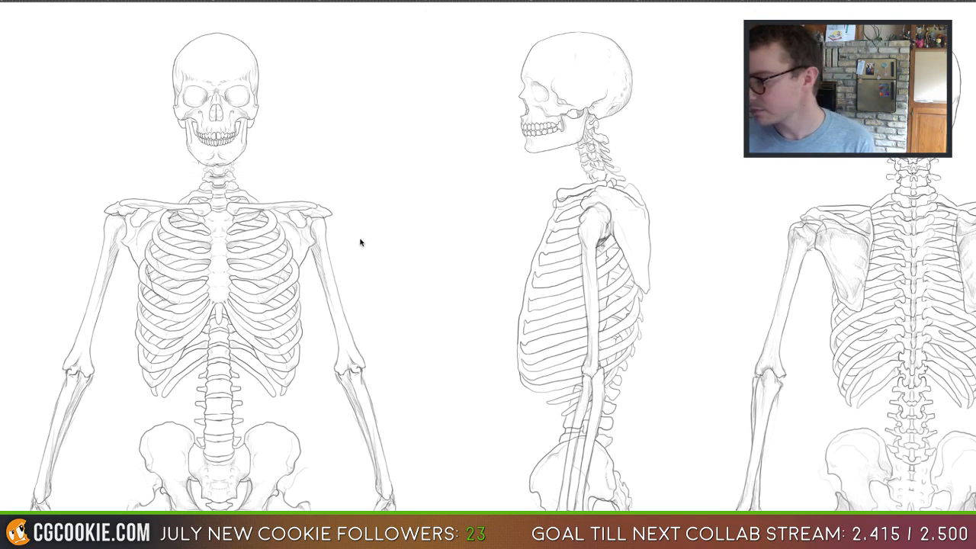
Show the panels again and move the Layers panel directly below the Brush panel.
key(Tab)
drag(801, 167, 722, 218)
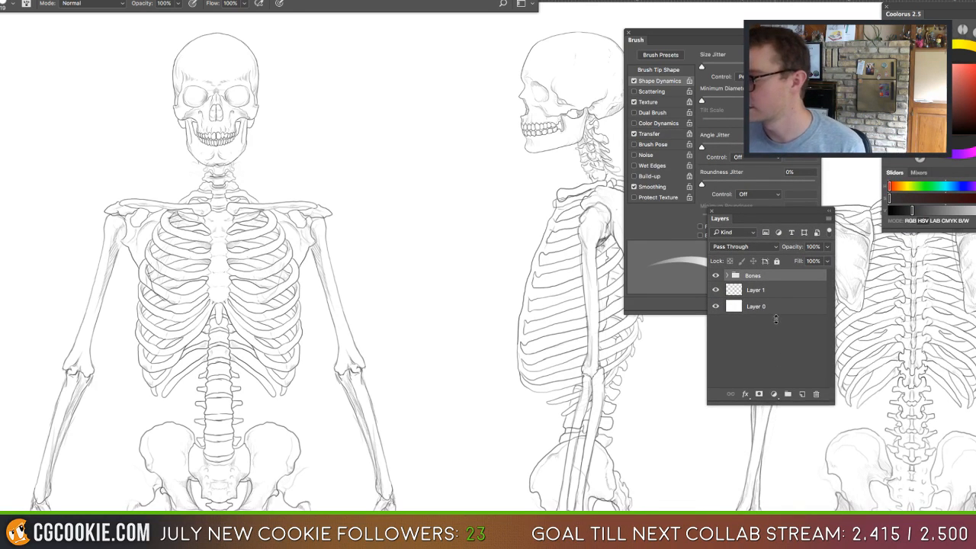
mouse_move(753, 216)
mouse_down()
mouse_move(654, 302)
mouse_move(661, 335)
mouse_up()
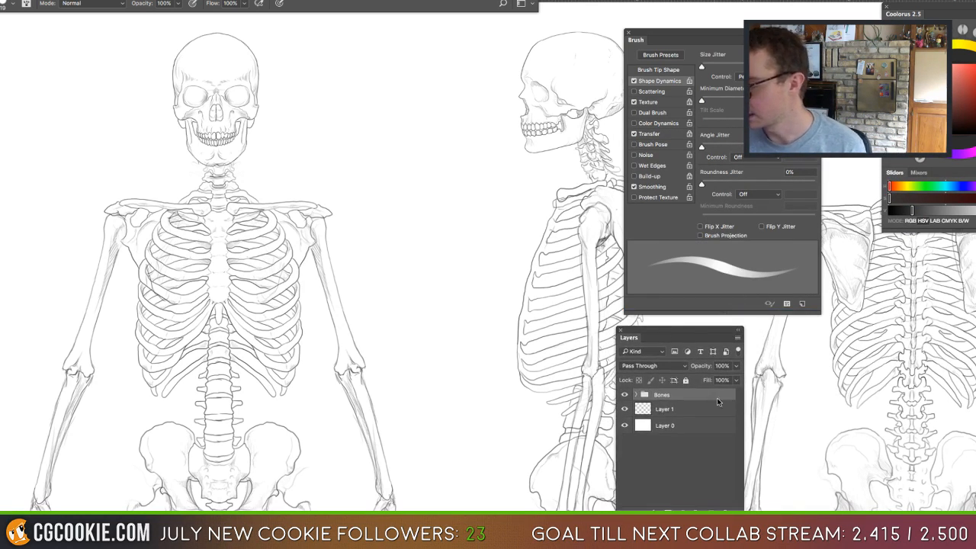
Add a new layer above the Bones group, fade the Bones group by lowering its opacity, and make the new layer active.
click(711, 511)
click(675, 411)
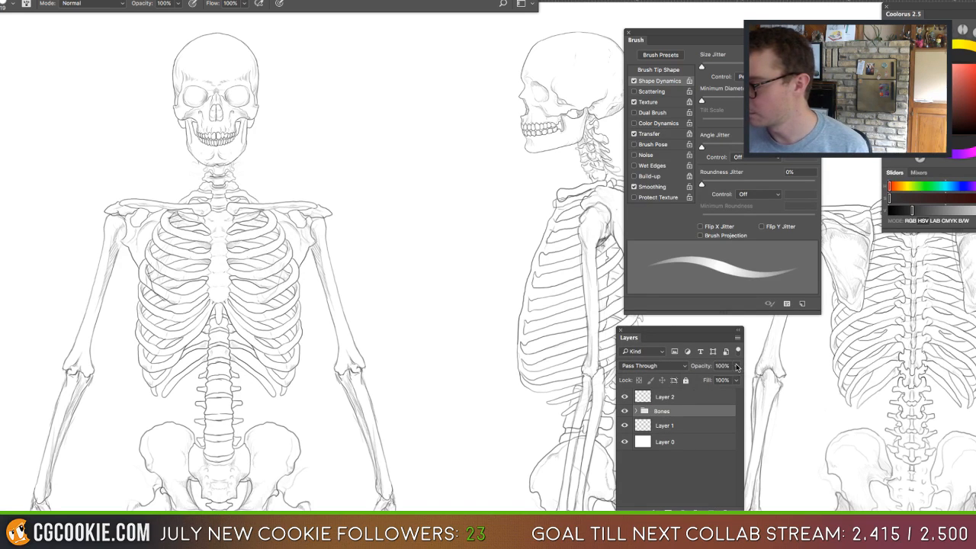
click(736, 366)
drag(718, 379, 708, 381)
click(675, 396)
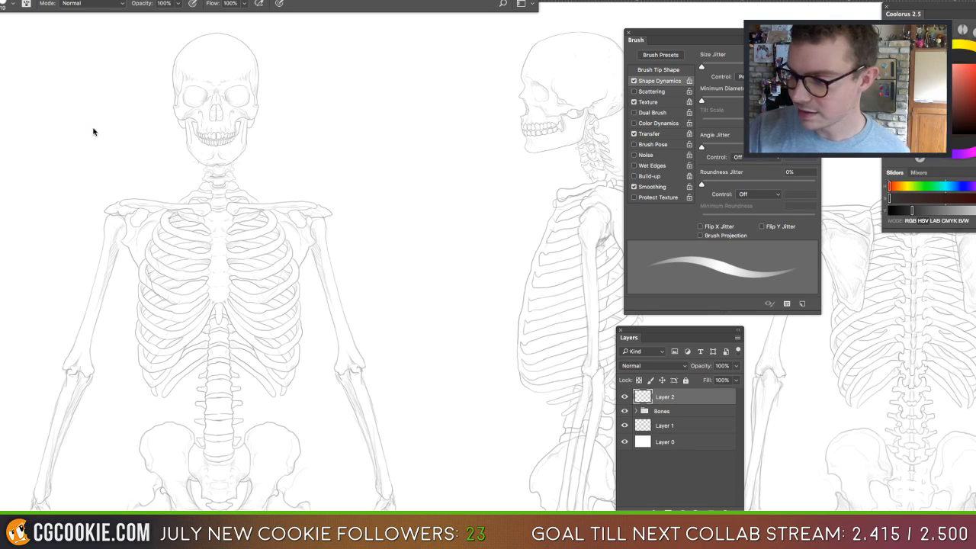
Shrink the brush and handwrite "Alphonso Dunn" in dark strokes beside the front-view skull.
ctrl+alt+drag(94, 131, 90, 122)
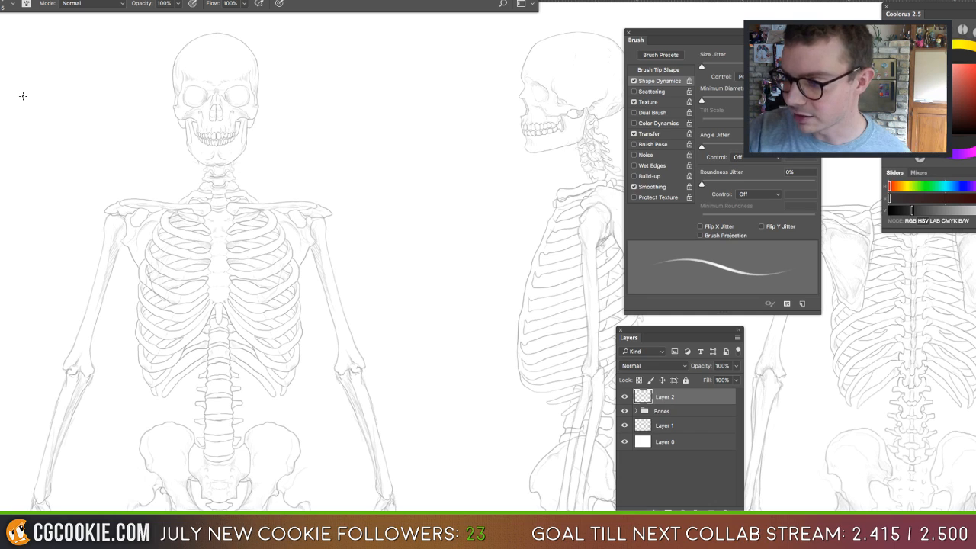
drag(20, 99, 30, 91)
drag(35, 77, 49, 107)
mouse_move(47, 91)
mouse_down()
mouse_move(69, 98)
mouse_move(65, 89)
mouse_up()
drag(75, 90, 86, 98)
mouse_move(93, 87)
mouse_down()
mouse_move(89, 97)
mouse_move(101, 87)
mouse_move(77, 131)
mouse_move(123, 130)
mouse_up()
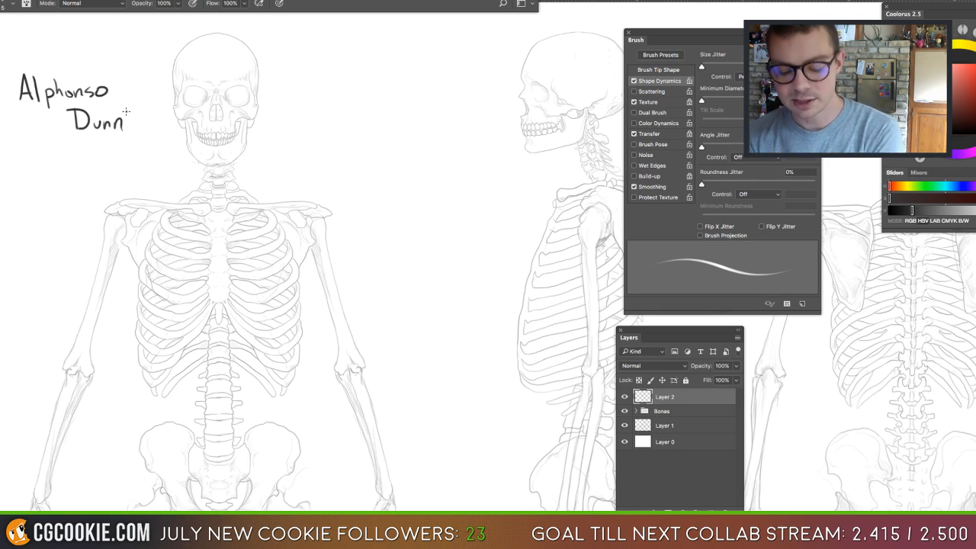
mouse_move(221, 218)
mouse_down()
mouse_move(223, 292)
mouse_move(281, 265)
mouse_move(314, 225)
mouse_move(225, 219)
mouse_move(300, 228)
mouse_move(335, 249)
mouse_move(333, 208)
mouse_move(266, 205)
mouse_up()
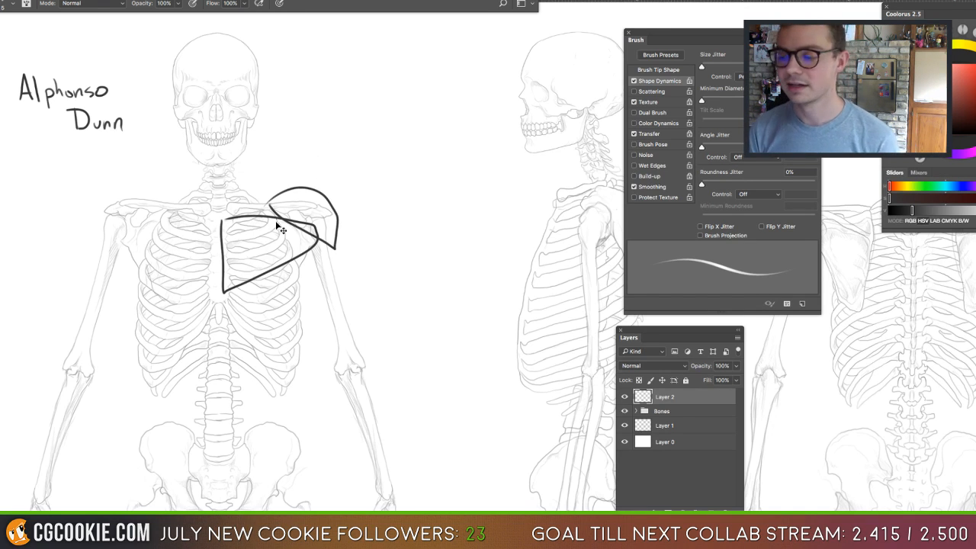
key(ctrl+z)
key(ctrl+z)
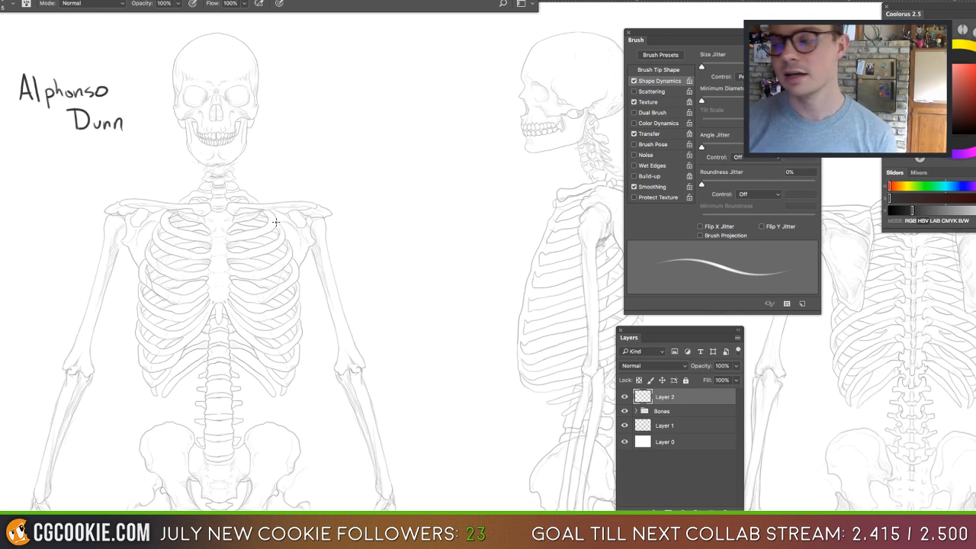
mouse_move(301, 169)
mouse_down()
mouse_move(247, 286)
mouse_move(304, 170)
mouse_up()
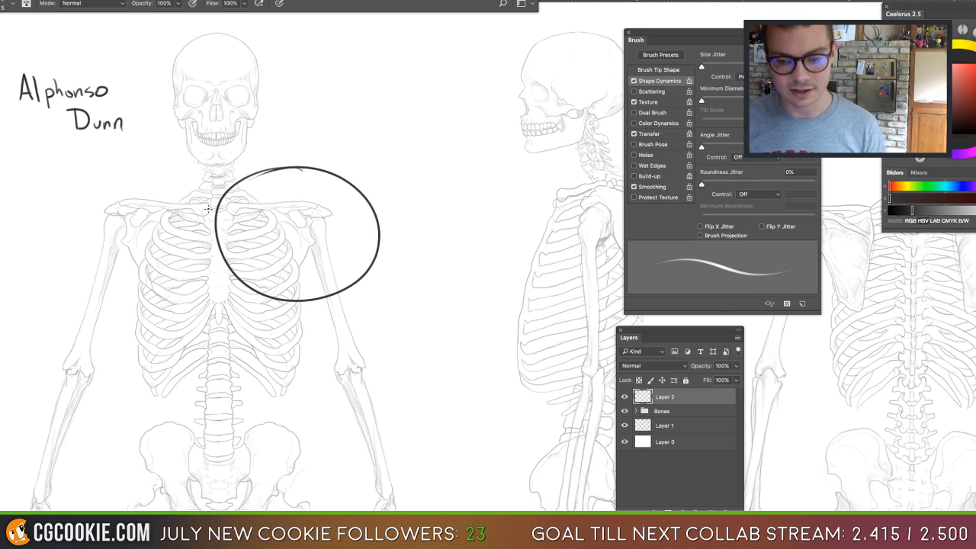
key(ctrl+z)
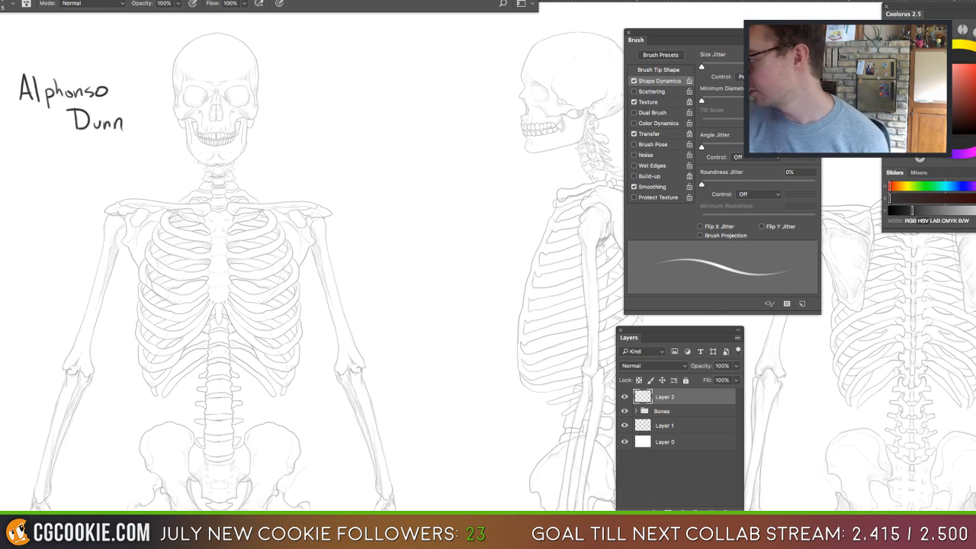
Bring the Coolorus colour wheel into clear view and set the brush colour to green 3ECF0F.
drag(924, 10, 830, 202)
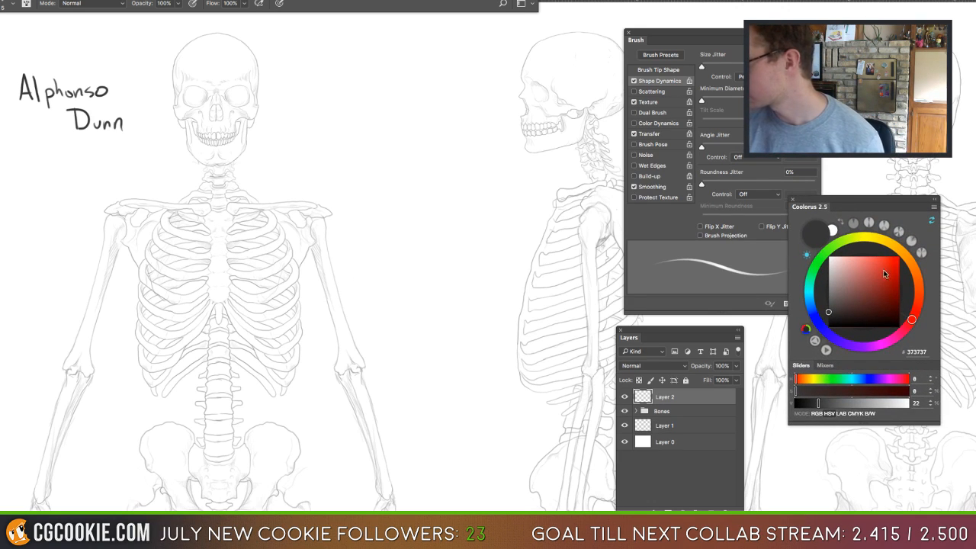
click(895, 260)
click(890, 266)
drag(913, 291, 825, 253)
drag(889, 263, 895, 271)
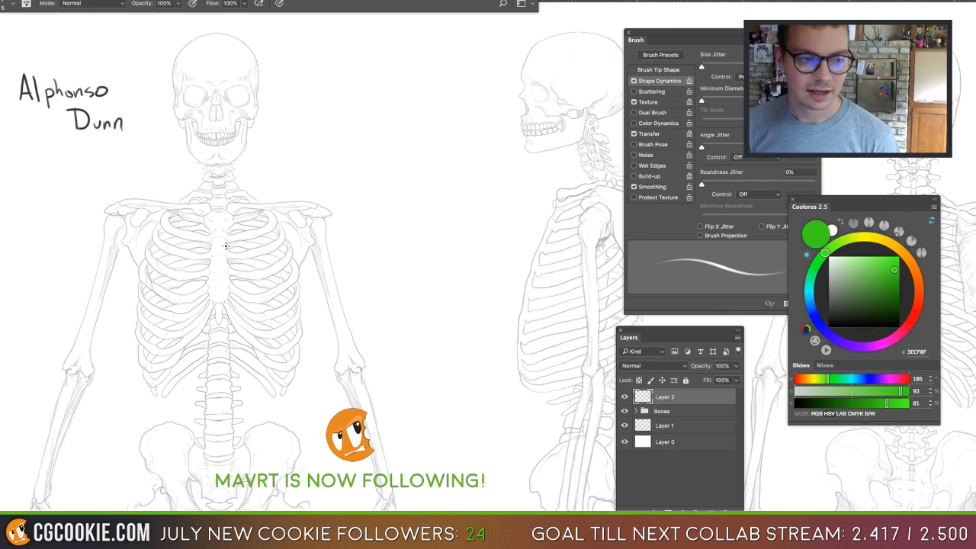
key(Tab)
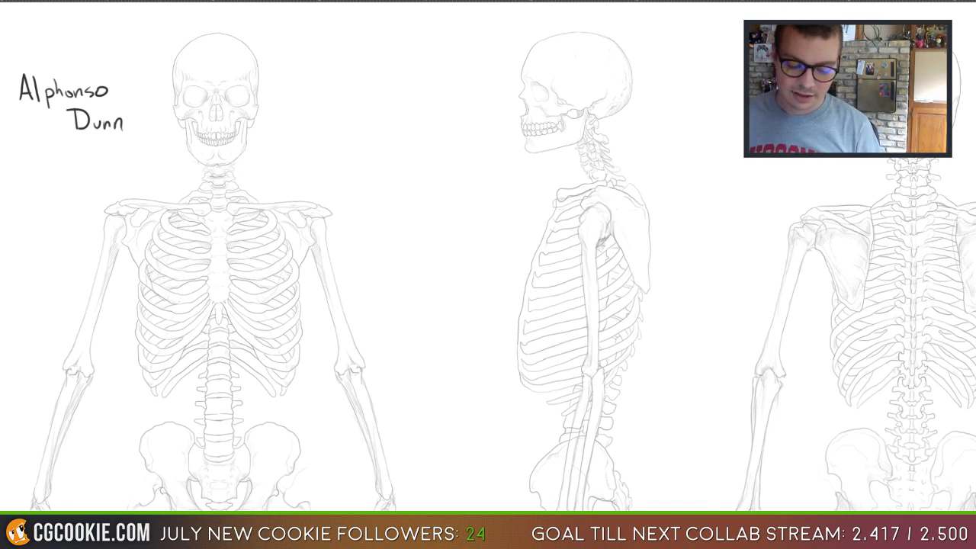
key(Tab)
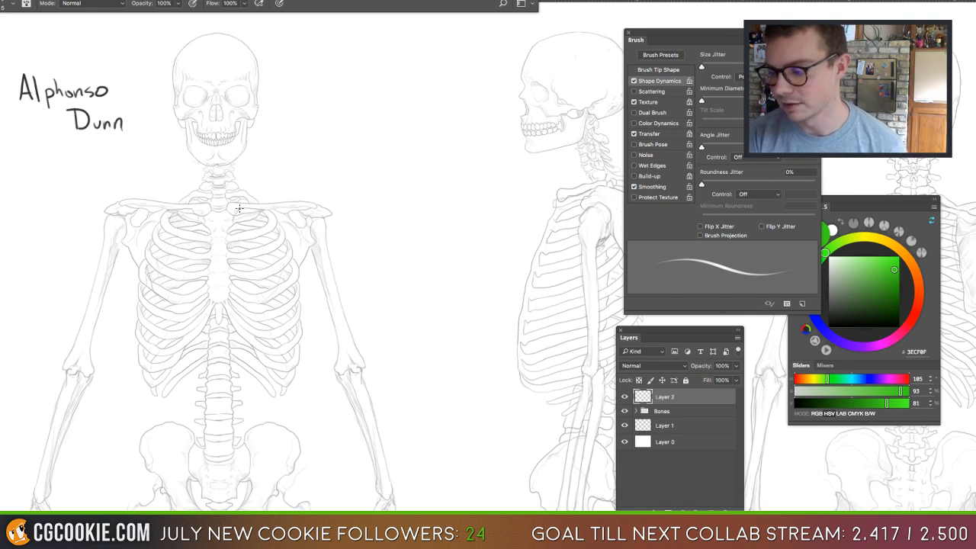
Sketch green attachment ticks along the front skeleton's sternum, and draw the pectoral muscle's lower and upper edges out to the upper arm.
mouse_move(229, 218)
mouse_down()
mouse_move(238, 226)
mouse_move(226, 234)
mouse_move(232, 285)
mouse_move(241, 275)
mouse_move(214, 206)
mouse_move(252, 206)
mouse_move(181, 217)
mouse_up()
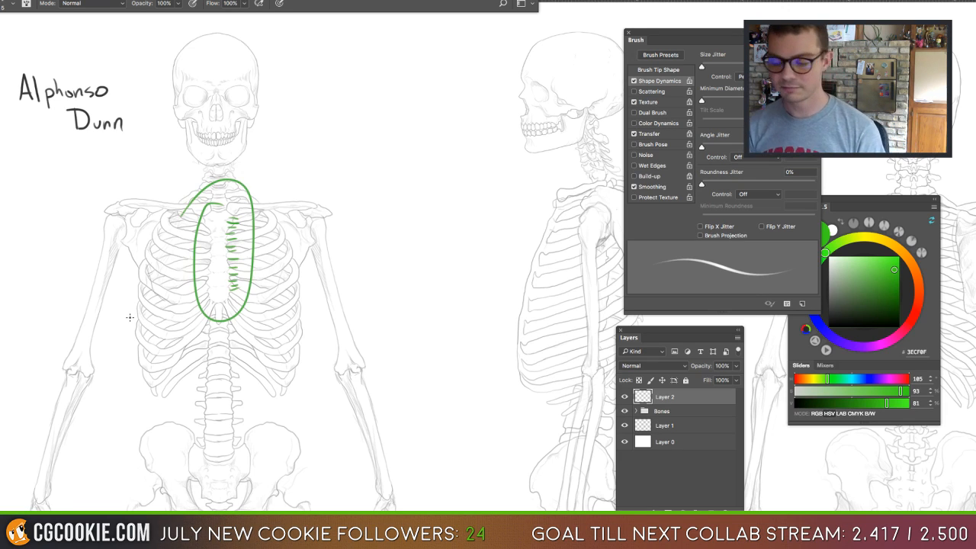
key(ctrl+z)
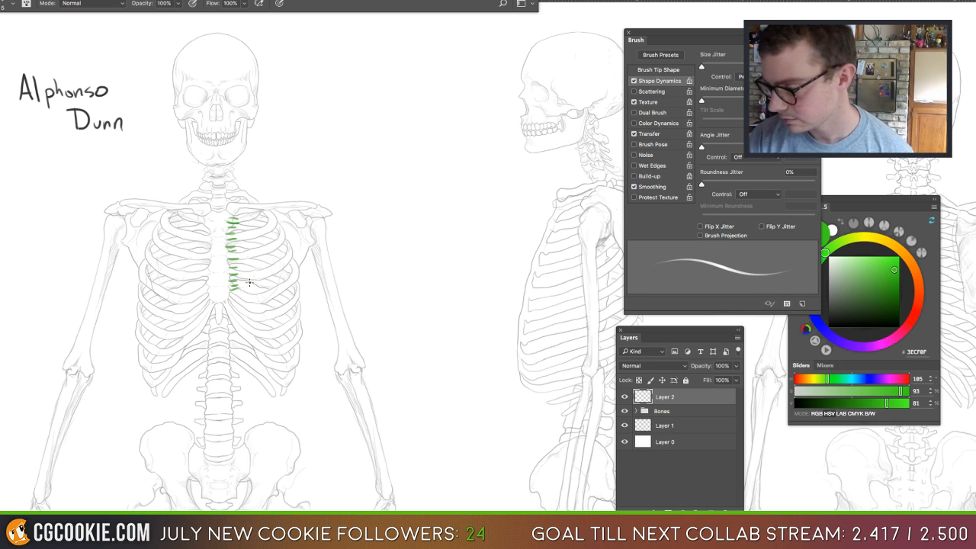
mouse_move(233, 290)
mouse_down()
mouse_move(256, 283)
mouse_move(315, 234)
mouse_up()
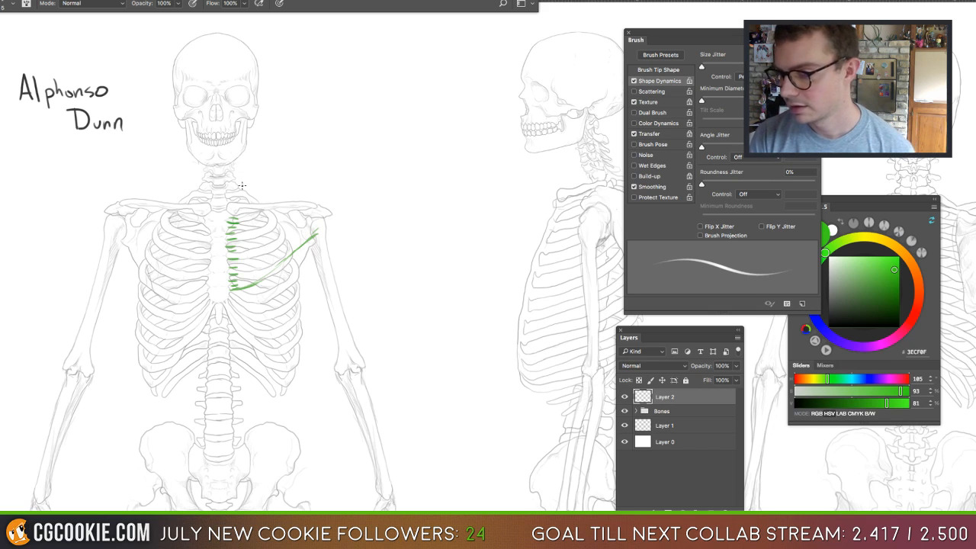
mouse_move(234, 218)
mouse_down()
mouse_move(289, 216)
mouse_move(315, 233)
mouse_up()
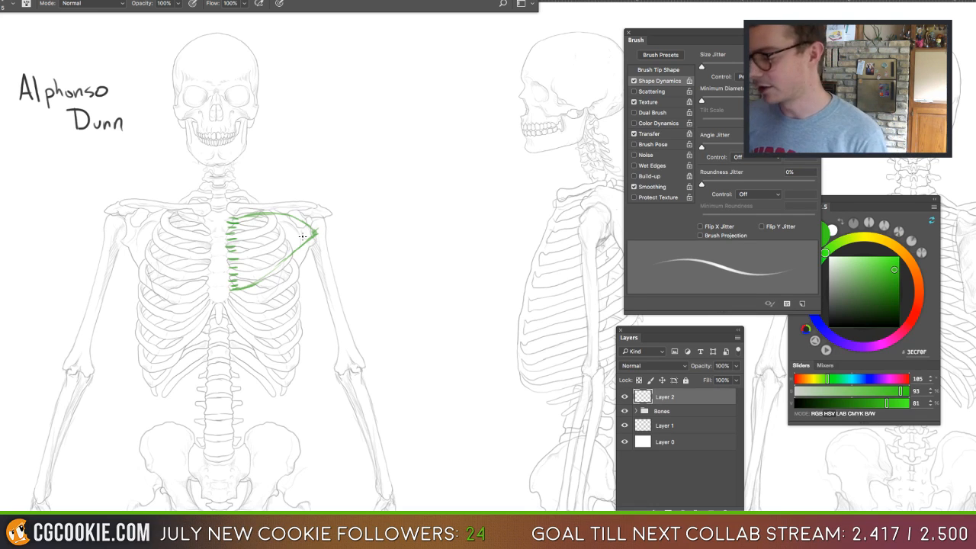
key(Tab)
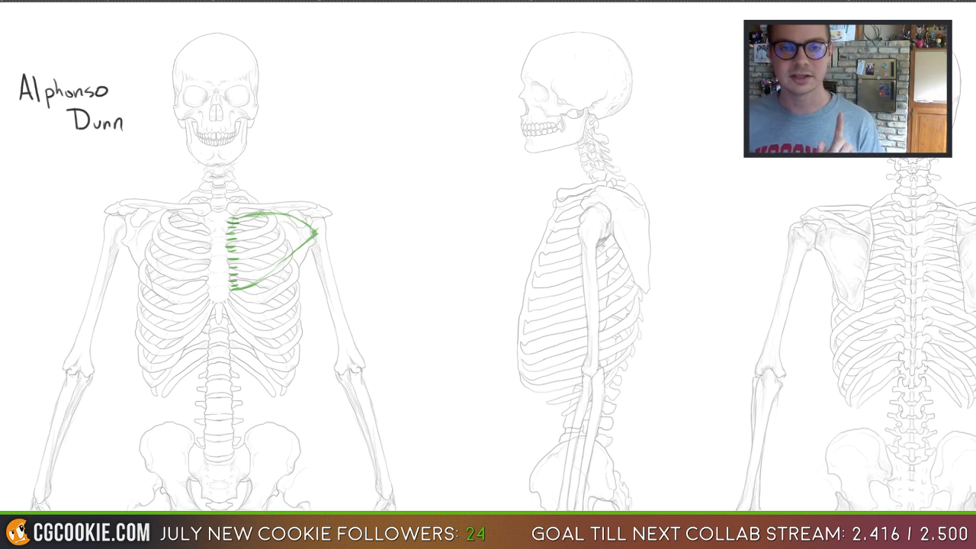
key(Tab)
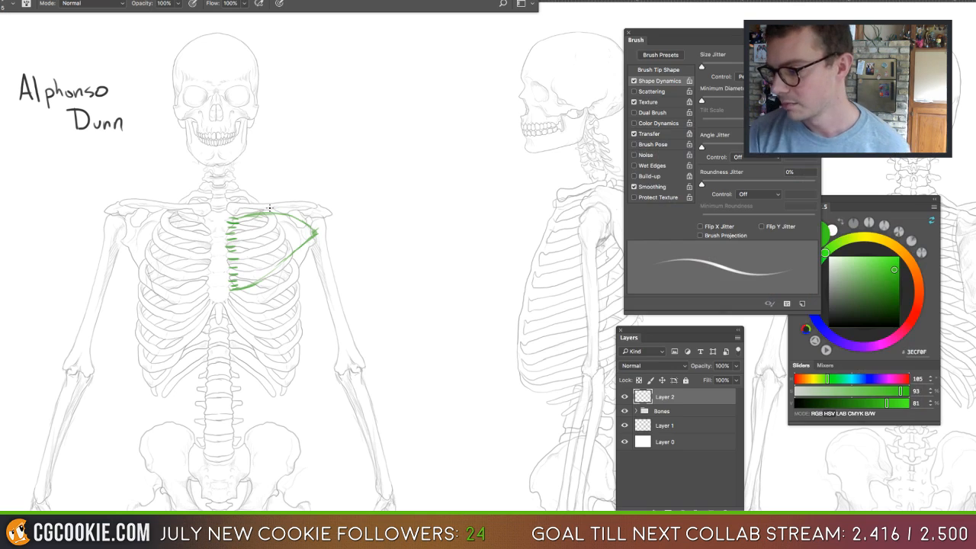
drag(288, 162, 280, 200)
mouse_move(269, 189)
mouse_down()
mouse_move(280, 200)
mouse_move(292, 188)
mouse_move(205, 207)
mouse_move(300, 184)
mouse_move(284, 183)
mouse_up()
key(ctrl+z)
key(ctrl+z)
key(ctrl+z)
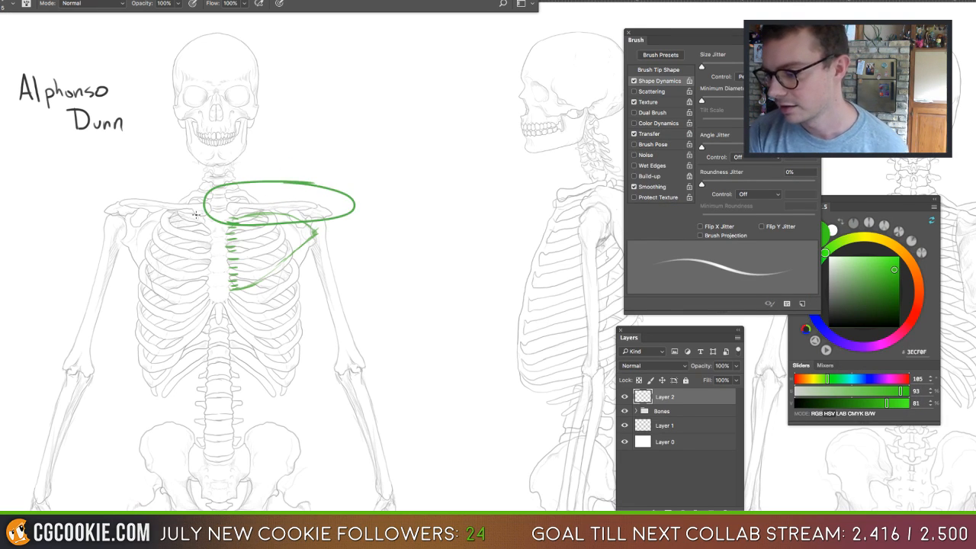
key(ctrl+z)
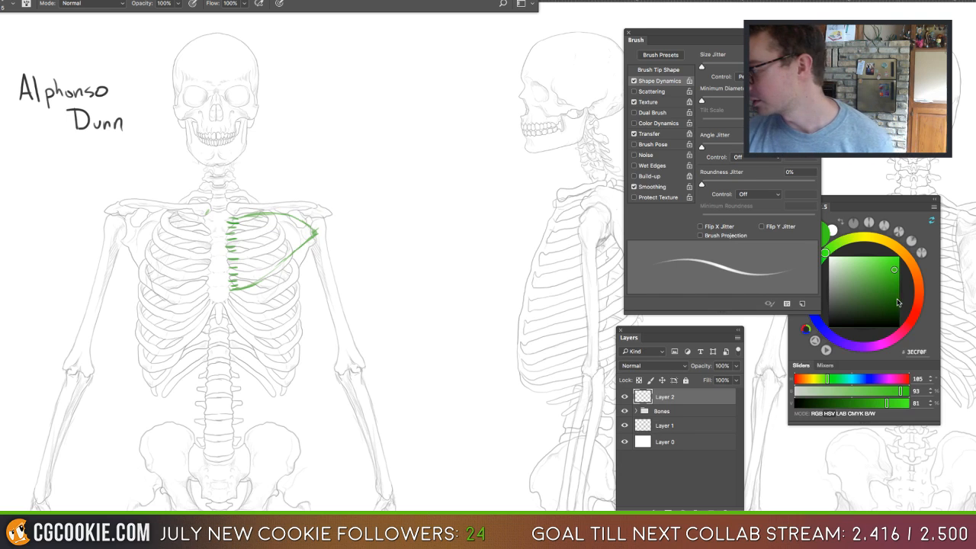
Paint the collarbone opposite the green pectoral in pink FF7187, and sketch an angled two-line shape above it.
click(907, 324)
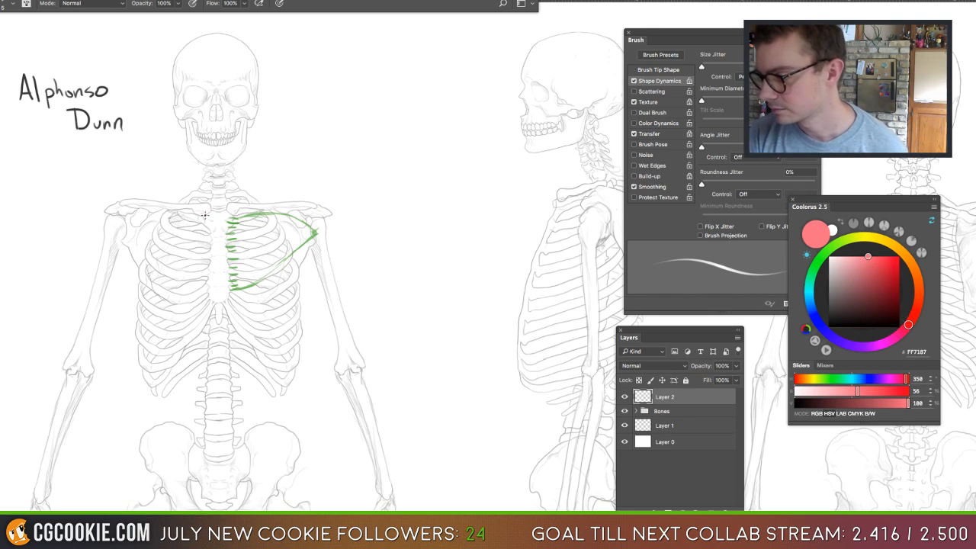
mouse_move(205, 213)
mouse_down()
mouse_move(123, 204)
mouse_move(191, 209)
mouse_move(145, 204)
mouse_move(155, 203)
mouse_up()
mouse_move(174, 139)
mouse_down()
mouse_move(128, 157)
mouse_move(186, 174)
mouse_up()
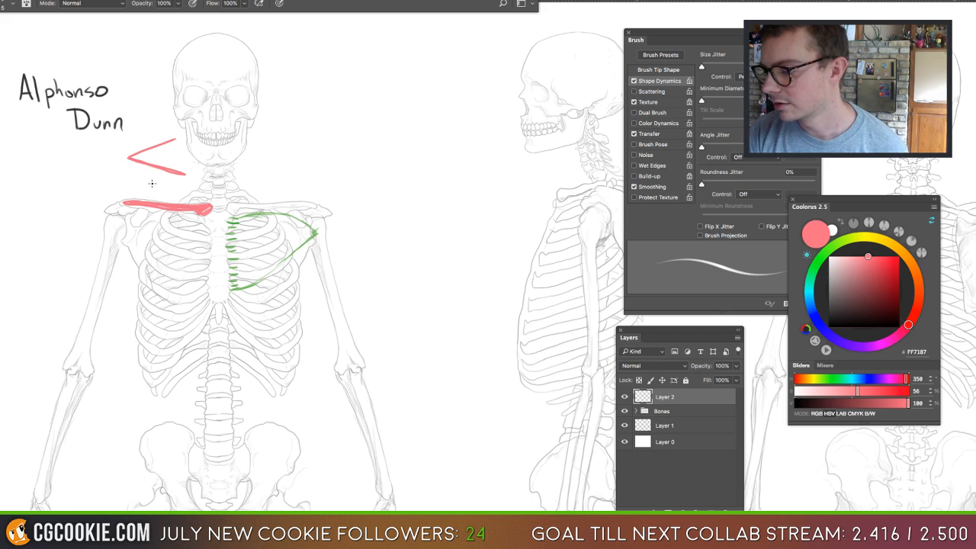
Link the angled shape to the pink collarbone with an arrow, mark the collarbone's shoulder end, and draw a curved arrow towards the upper arm.
mouse_move(150, 175)
mouse_down()
mouse_move(143, 196)
mouse_move(193, 177)
mouse_move(157, 174)
mouse_up()
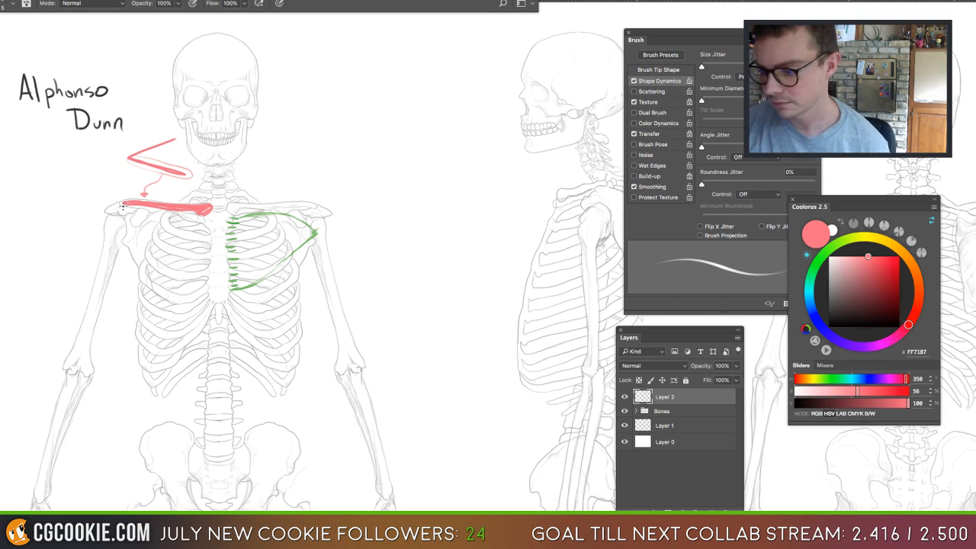
mouse_move(122, 206)
mouse_down()
mouse_move(113, 203)
mouse_move(120, 200)
mouse_up()
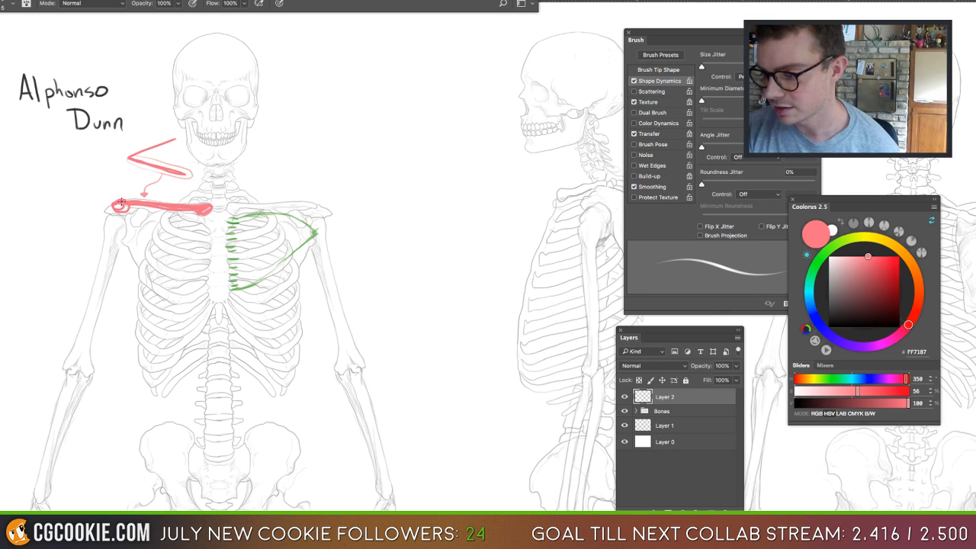
mouse_move(59, 200)
mouse_down()
mouse_move(84, 246)
mouse_move(96, 241)
mouse_up()
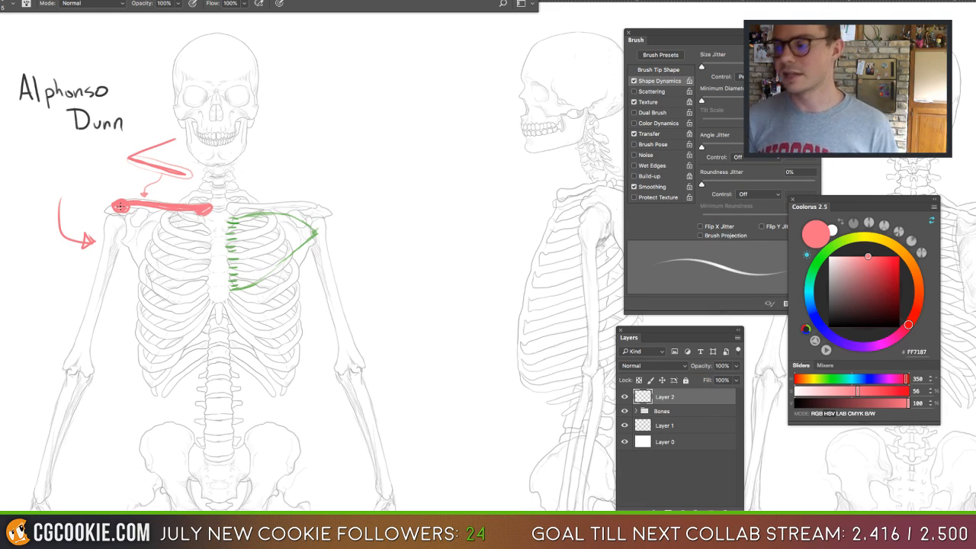
Sketch a pink stick figure beside the front skeleton, with head, spine, shoulder lines, circled shoulder joints and two arms.
drag(429, 92, 413, 235)
drag(391, 130, 462, 135)
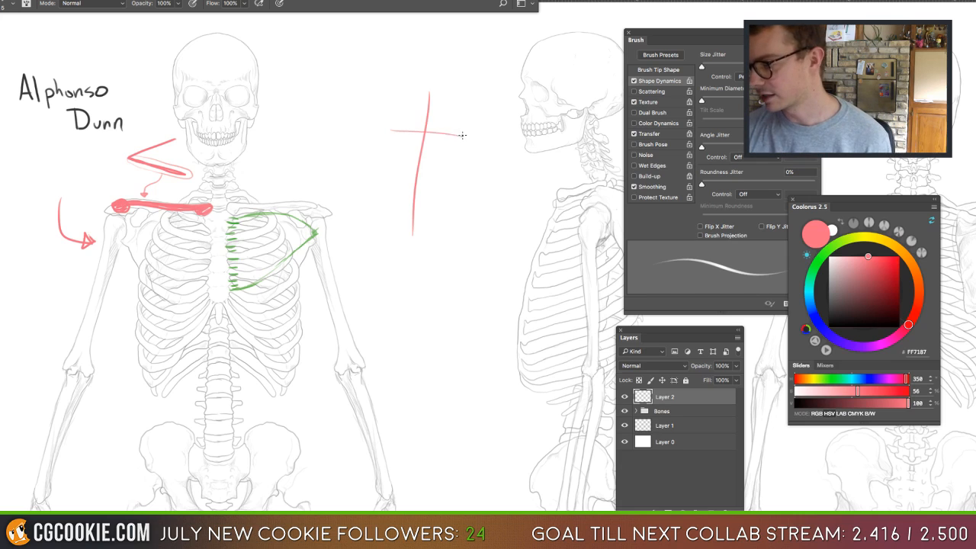
click(393, 132)
click(460, 137)
drag(394, 135, 386, 187)
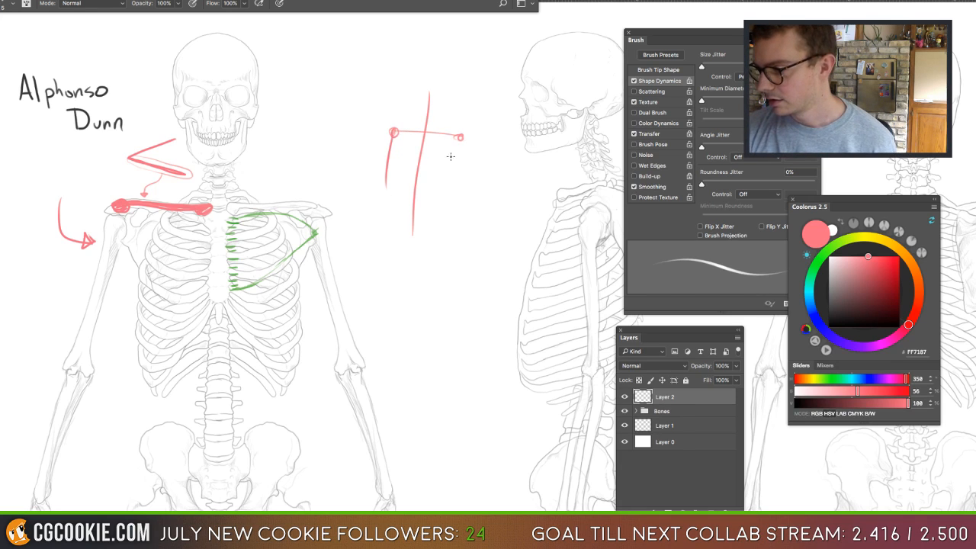
drag(461, 138, 457, 207)
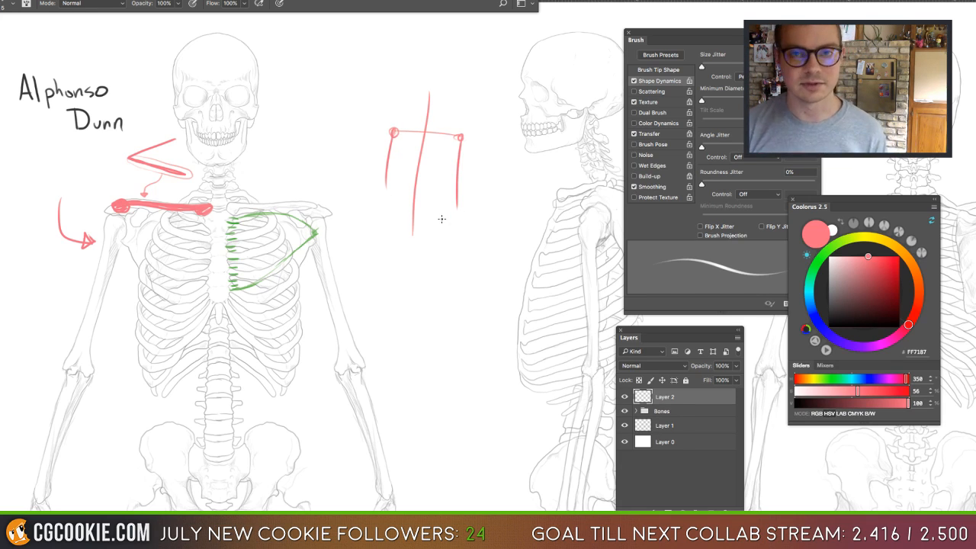
mouse_move(415, 102)
mouse_down()
mouse_move(411, 78)
mouse_move(414, 112)
mouse_move(438, 100)
mouse_up()
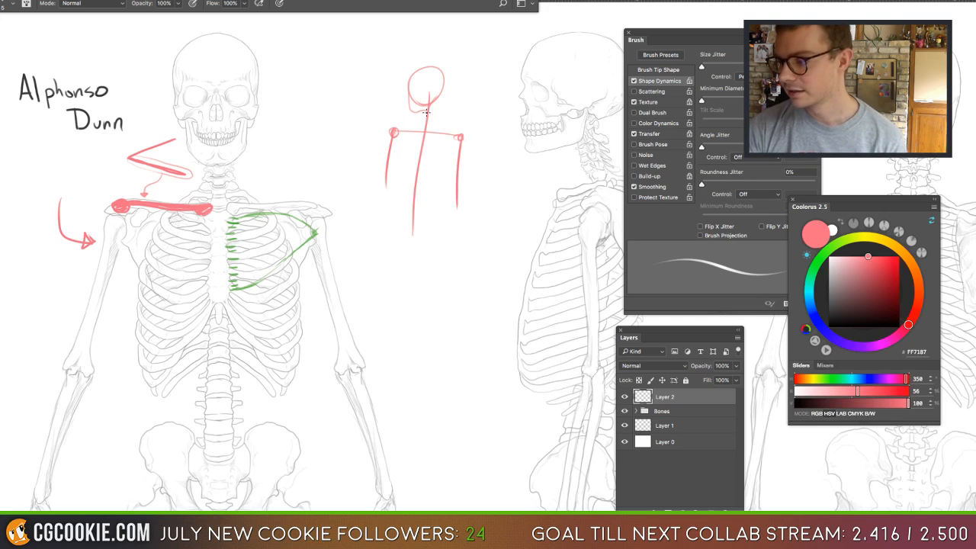
mouse_move(406, 122)
mouse_down()
mouse_move(425, 118)
mouse_move(394, 123)
mouse_move(461, 131)
mouse_move(454, 126)
mouse_up()
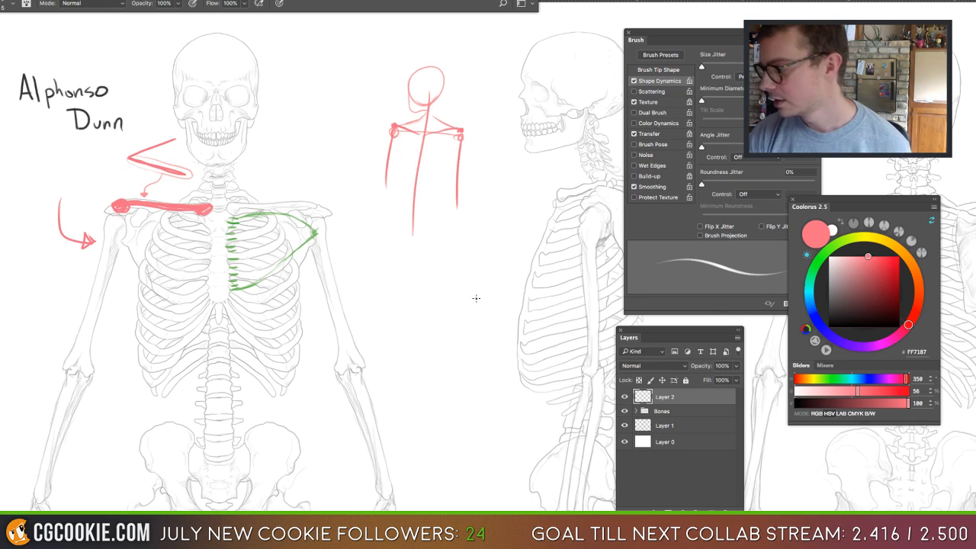
click(624, 397)
click(625, 396)
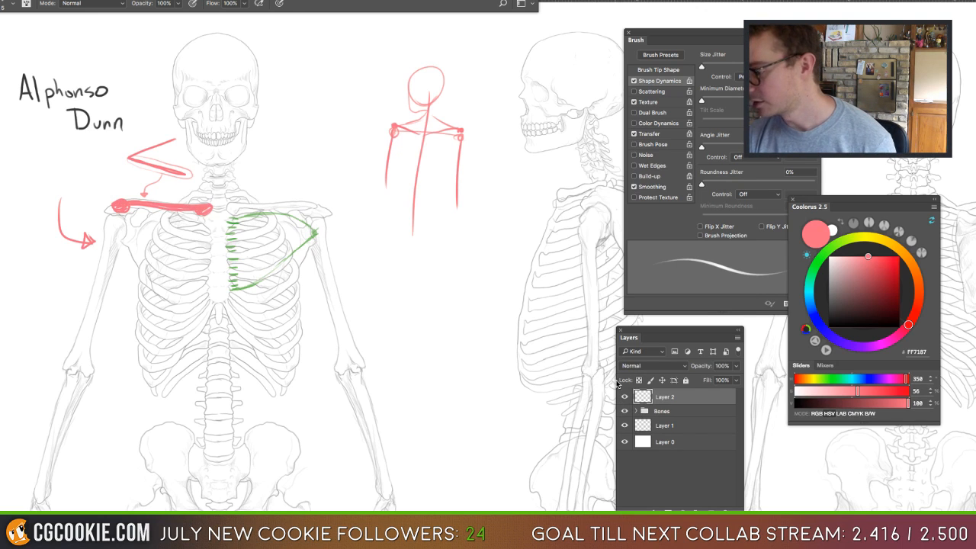
Set the brush to green (HSV 111, 92, 82), fill the pectoral with fibres converging on the upper arm, and mark its attachment points.
click(822, 256)
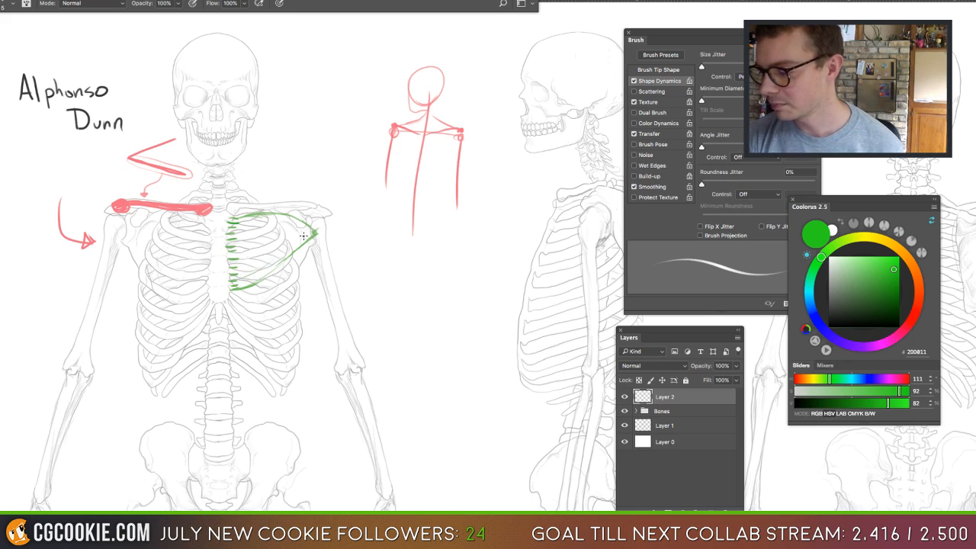
drag(241, 266, 308, 237)
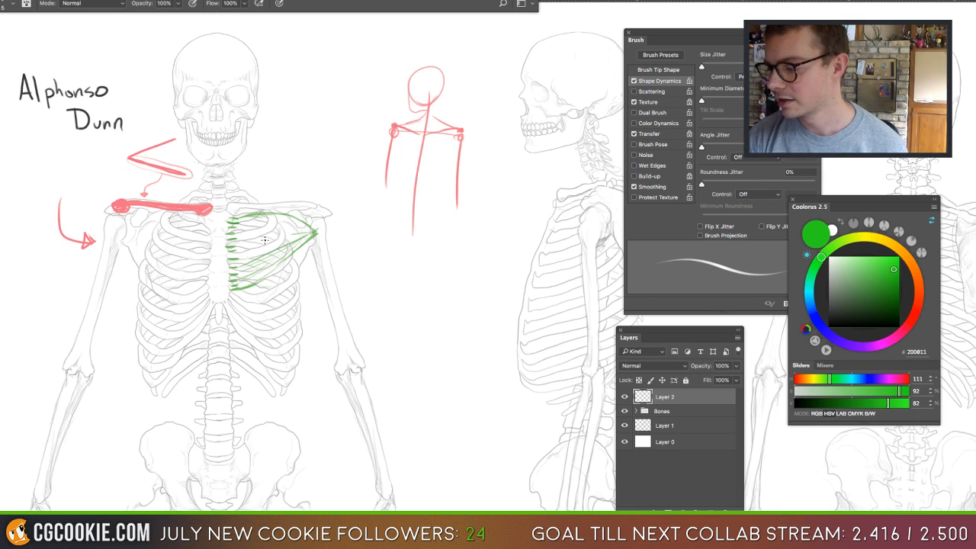
drag(243, 248, 308, 233)
drag(239, 229, 305, 231)
drag(233, 227, 303, 226)
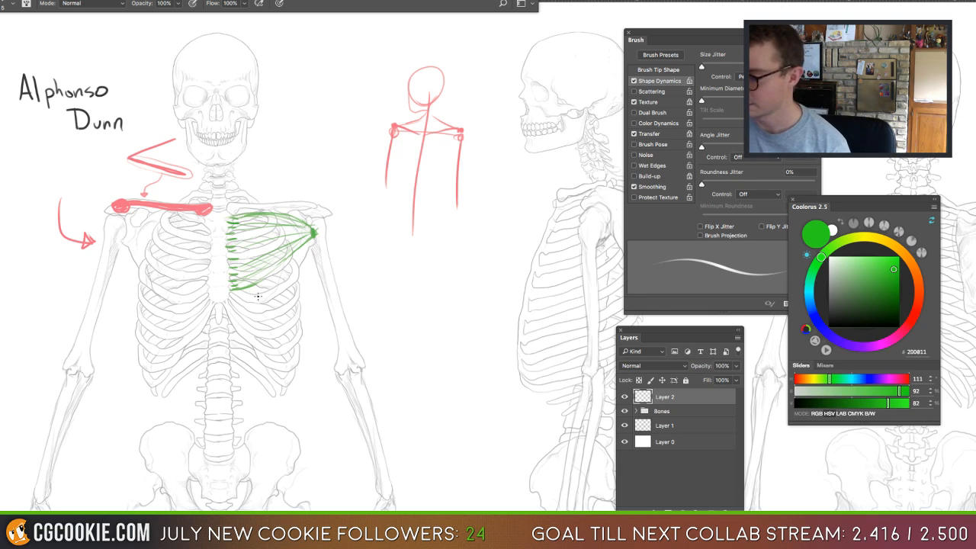
drag(231, 288, 232, 288)
drag(233, 216, 232, 219)
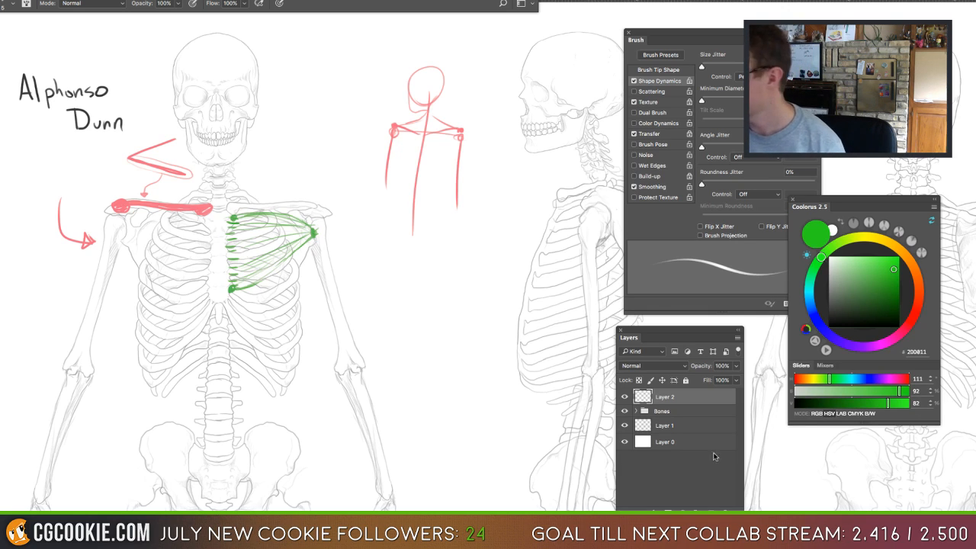
Add a layer and draw the deltoid's inner edge from the collarbone across to the outer upper arm in lavender 9A8DFF.
click(710, 509)
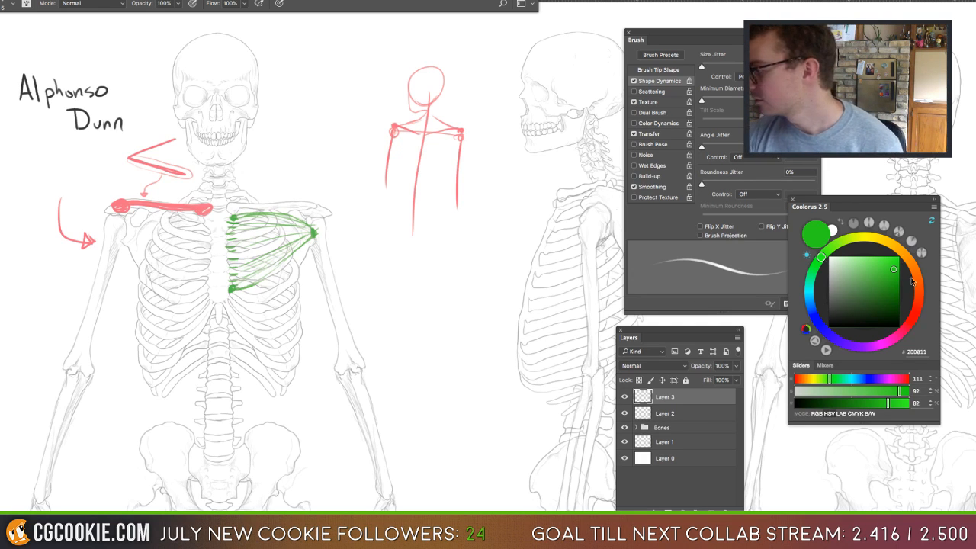
click(822, 329)
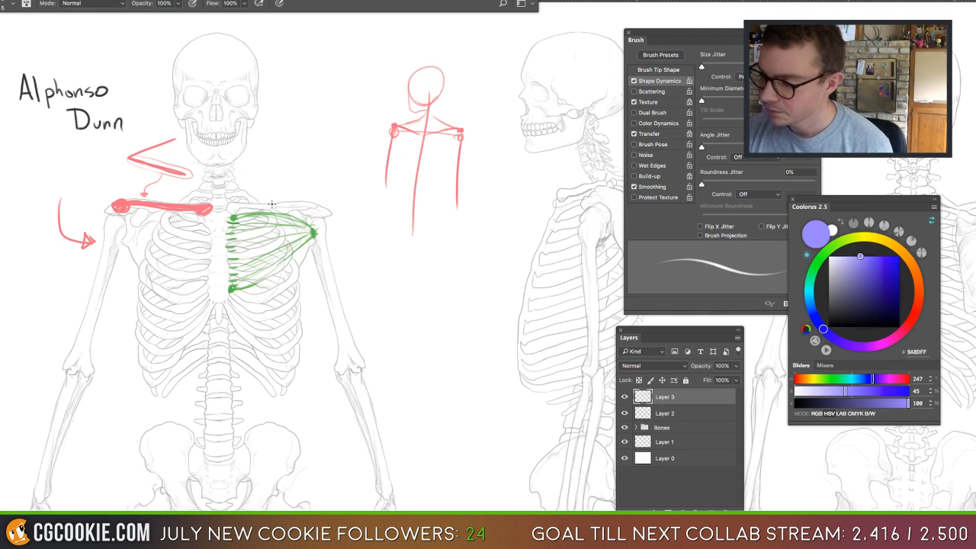
drag(271, 206, 277, 207)
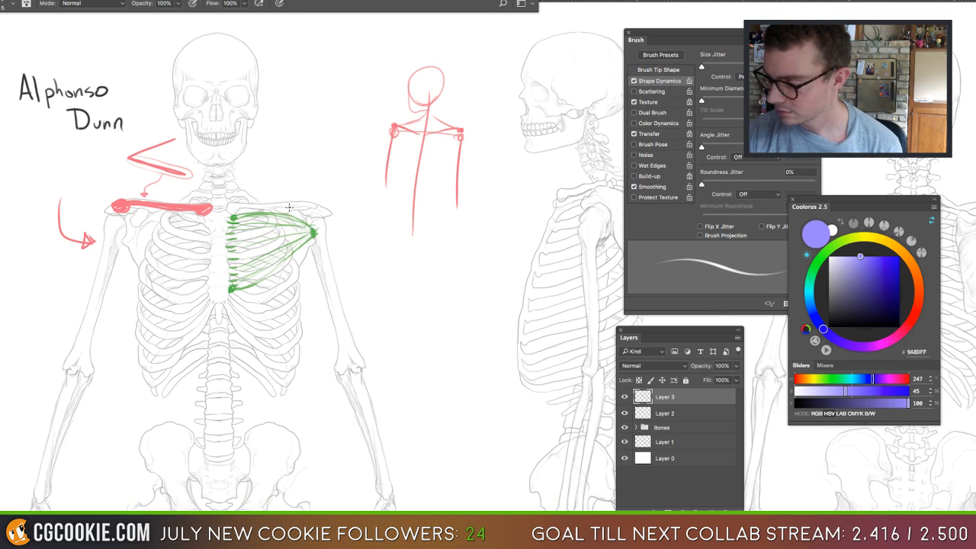
mouse_move(287, 206)
mouse_down()
mouse_move(308, 242)
mouse_move(347, 271)
mouse_up()
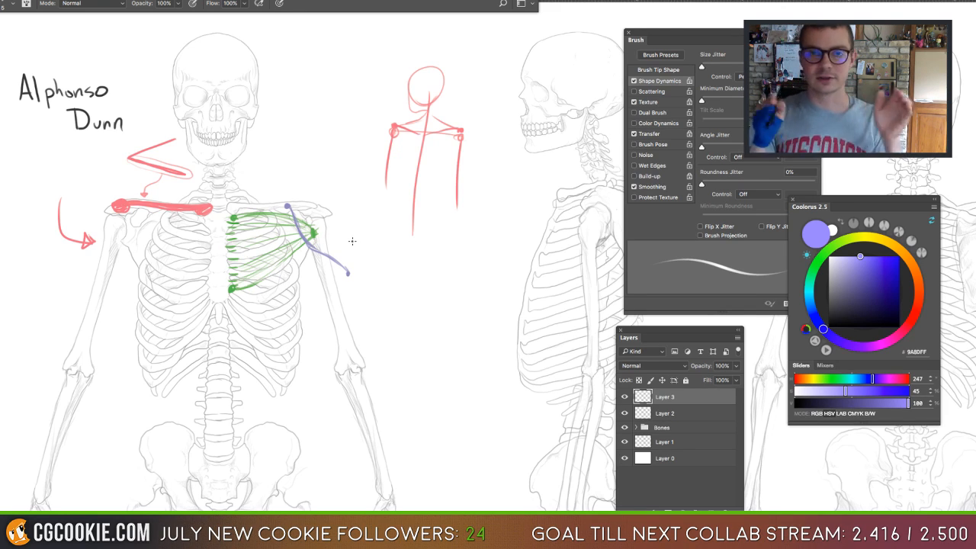
Draw a small heart with marked corners, link it to the deltoid line with arrows, and complete the deltoid's outline with fibre lines.
mouse_move(366, 197)
mouse_down()
mouse_move(364, 222)
mouse_move(366, 197)
mouse_move(355, 199)
mouse_move(392, 197)
mouse_move(373, 229)
mouse_up()
key(super+z)
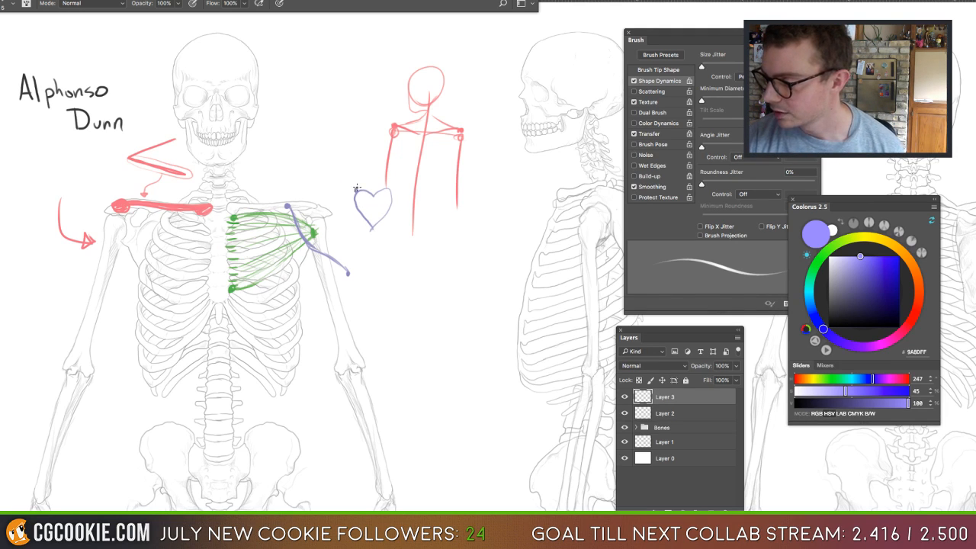
click(389, 192)
click(374, 230)
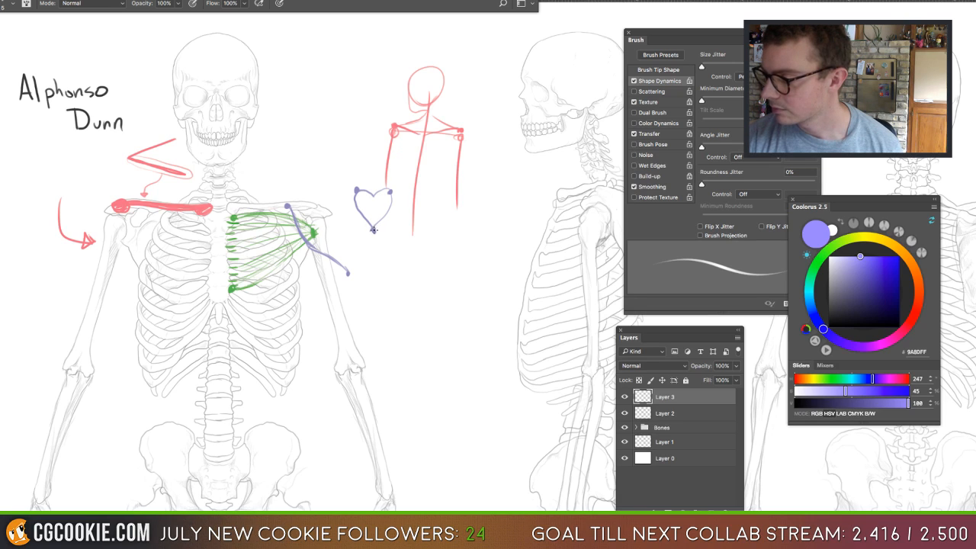
drag(374, 231, 369, 275)
mouse_move(355, 186)
mouse_down()
mouse_move(332, 166)
mouse_move(286, 198)
mouse_up()
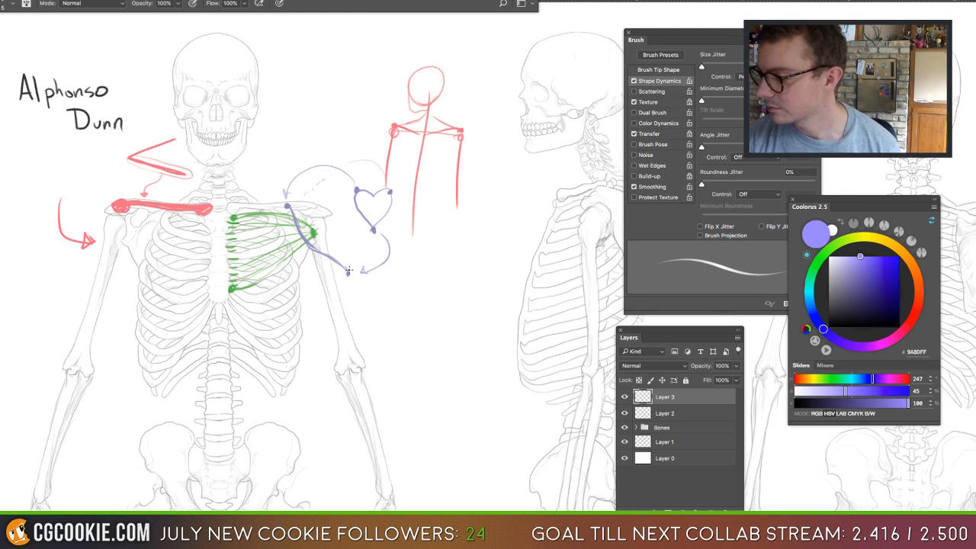
mouse_move(348, 271)
mouse_down()
mouse_move(338, 202)
mouse_move(298, 204)
mouse_move(270, 191)
mouse_move(314, 202)
mouse_up()
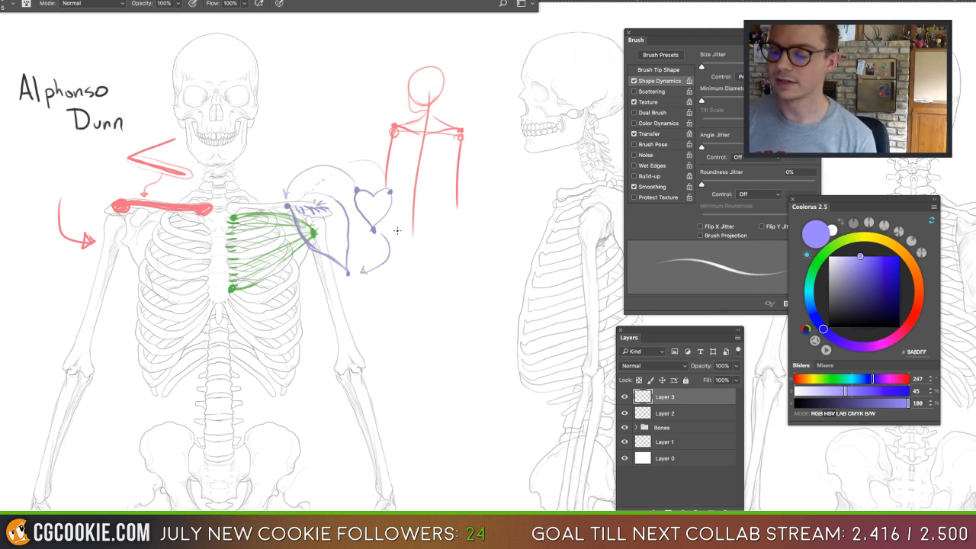
mouse_move(325, 204)
mouse_down()
mouse_move(349, 268)
mouse_move(319, 221)
mouse_move(339, 248)
mouse_move(328, 213)
mouse_move(349, 237)
mouse_move(330, 204)
mouse_up()
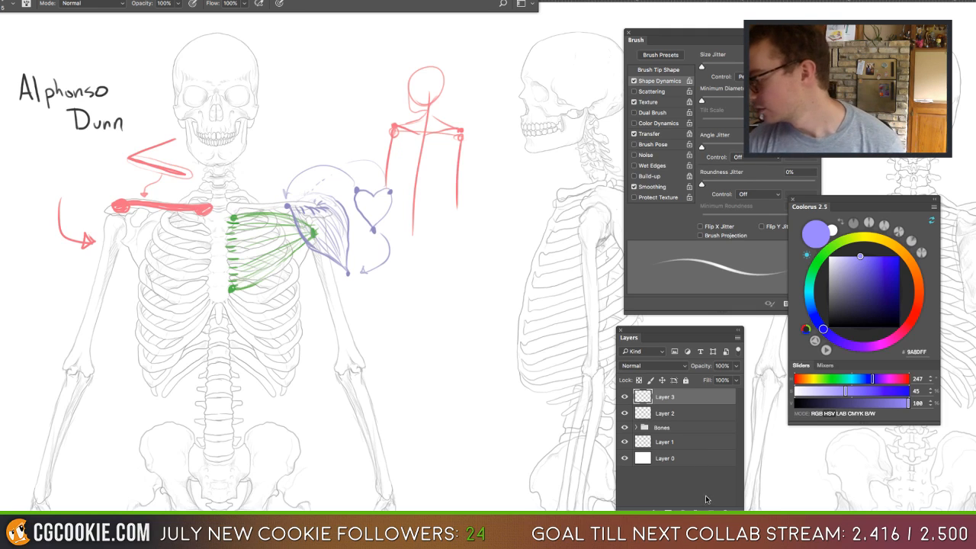
Add another layer and sketch the trapezius from the shoulder up to the side of the neck in orange FF9147.
click(706, 508)
click(920, 290)
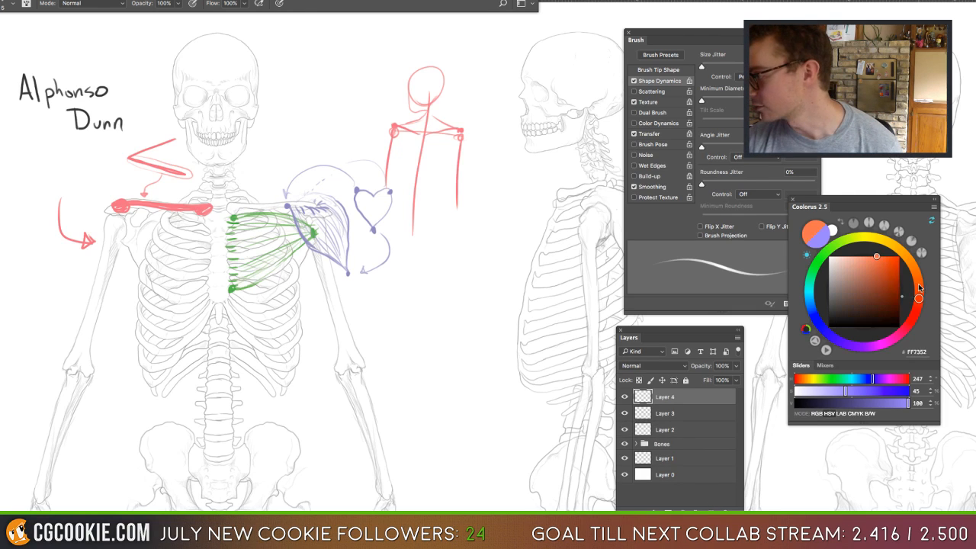
drag(920, 288, 917, 274)
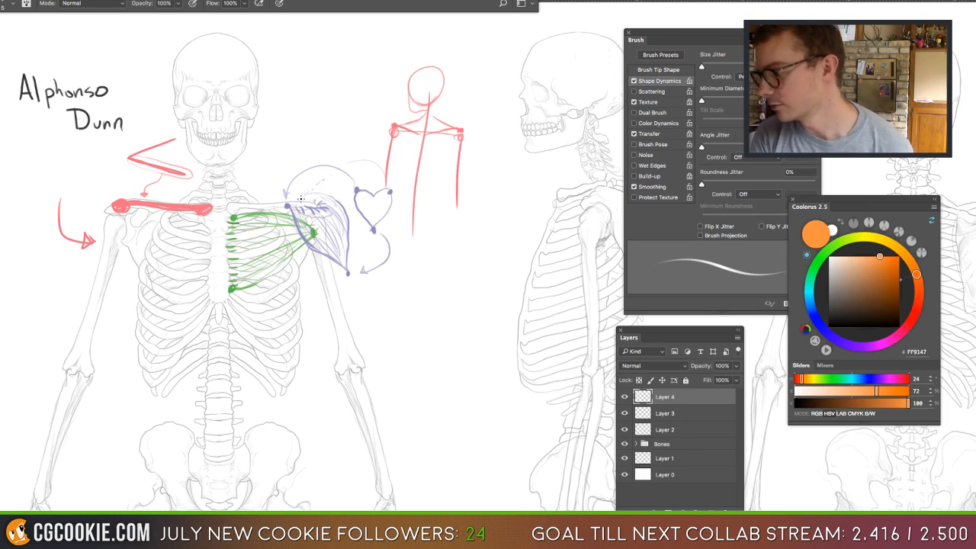
drag(309, 202, 242, 171)
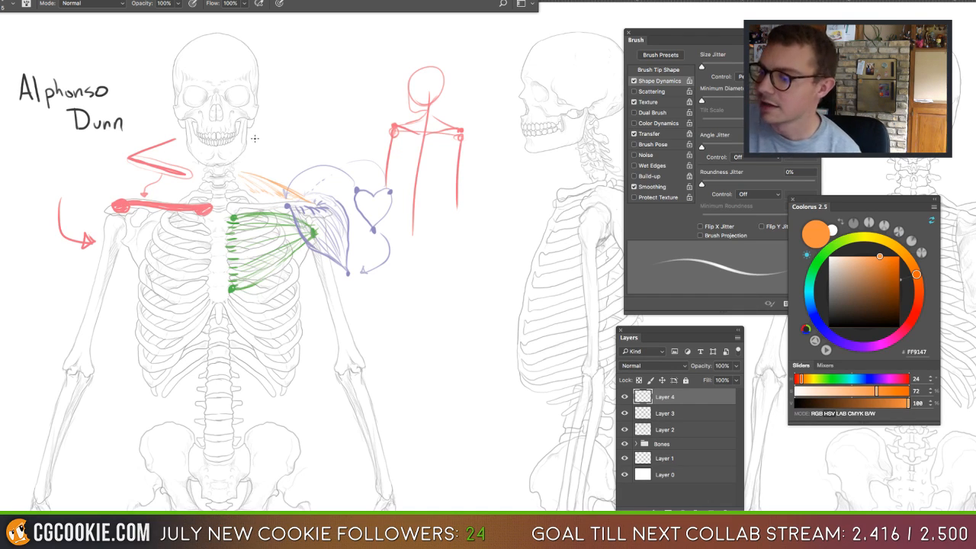
drag(255, 138, 241, 189)
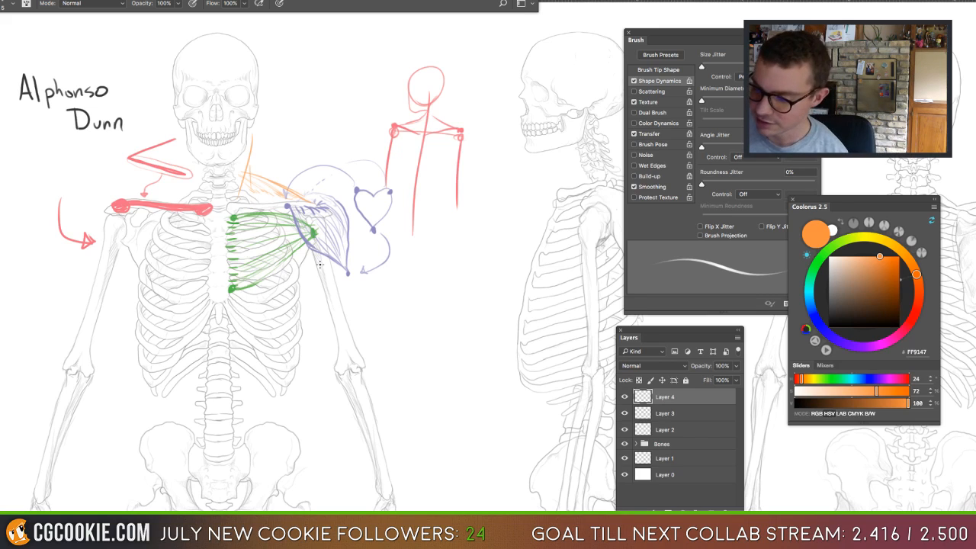
Sketch the orange upper arm muscles below the deltoid, running down past the elbow into the forearm.
mouse_move(310, 249)
mouse_down()
mouse_move(322, 294)
mouse_move(352, 332)
mouse_move(340, 266)
mouse_move(353, 342)
mouse_up()
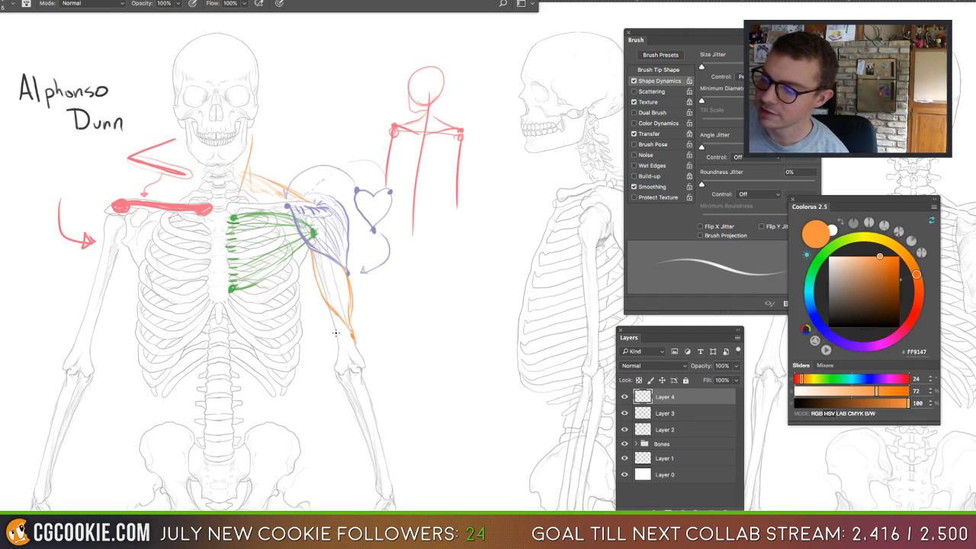
mouse_move(319, 297)
mouse_down()
mouse_move(347, 369)
mouse_move(333, 351)
mouse_move(371, 391)
mouse_up()
mouse_move(353, 337)
mouse_down()
mouse_move(366, 357)
mouse_move(365, 386)
mouse_up()
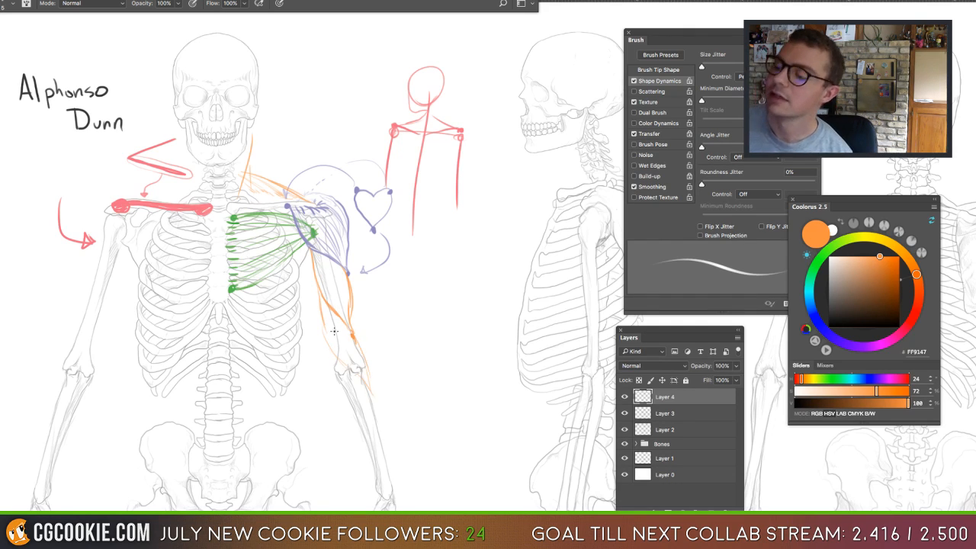
drag(304, 259, 324, 316)
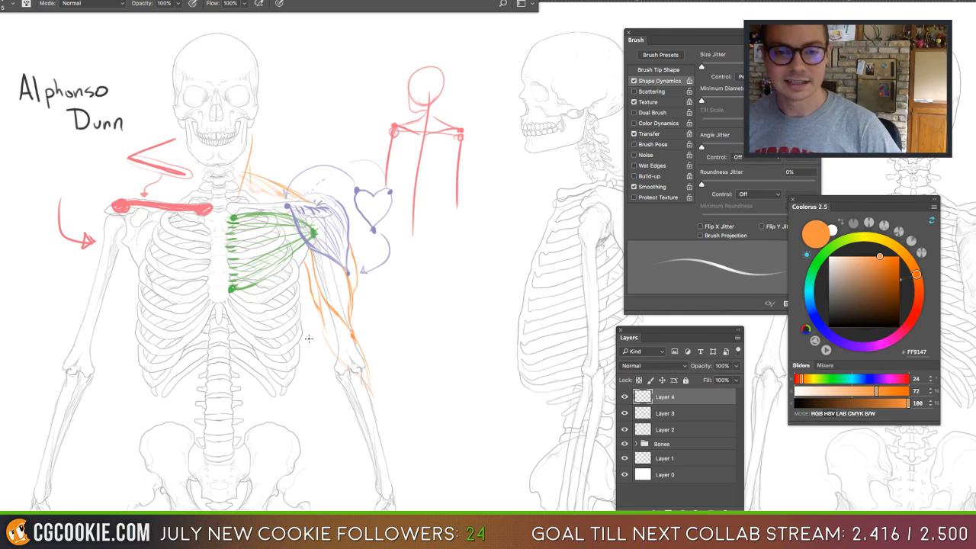
key(Tab)
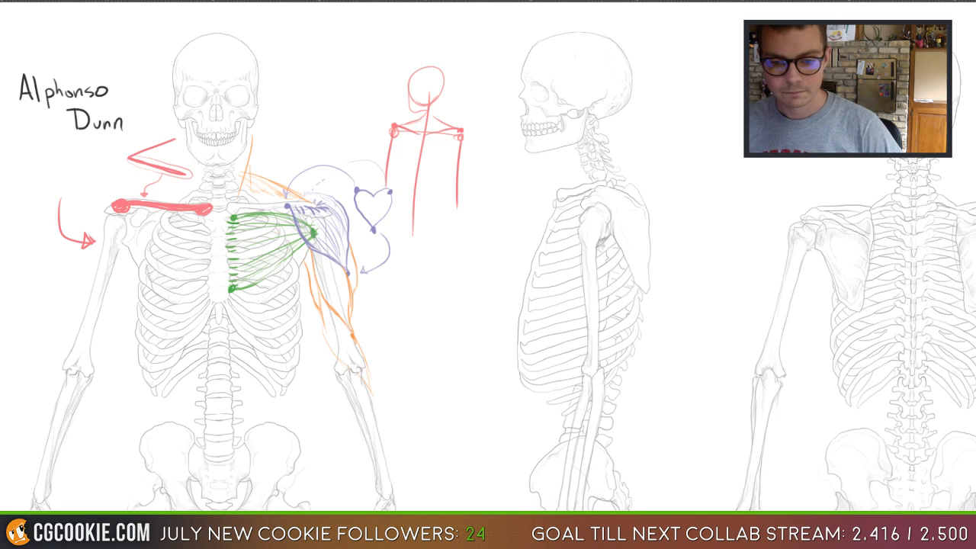
key(Tab)
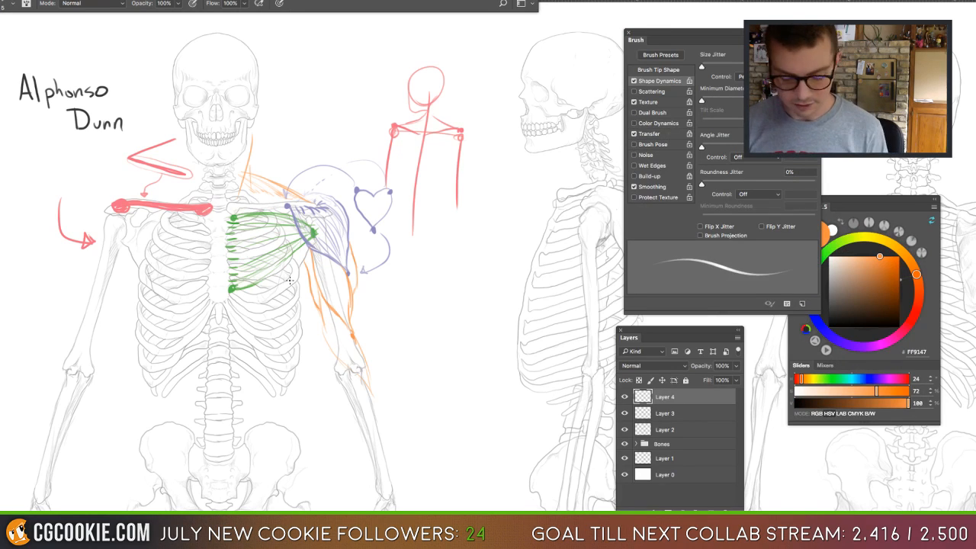
Remove Layer 4 and Layer 3, and erase all coloured sketches and handwriting around the front skeleton on Layer 2 with a large eraser.
key(e)
mouse_move(331, 268)
mouse_down()
mouse_move(422, 104)
mouse_move(384, 234)
mouse_move(312, 235)
mouse_up()
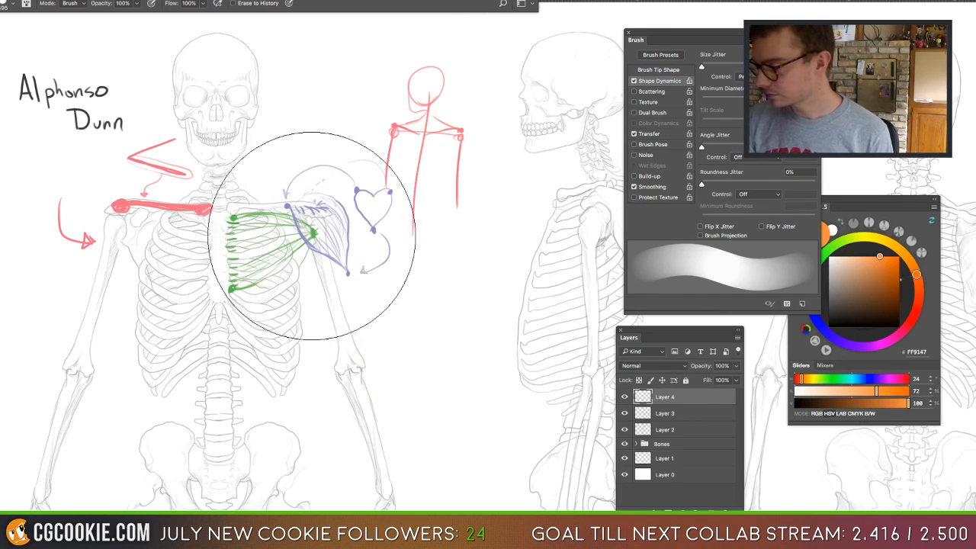
key(Delete)
key(Delete)
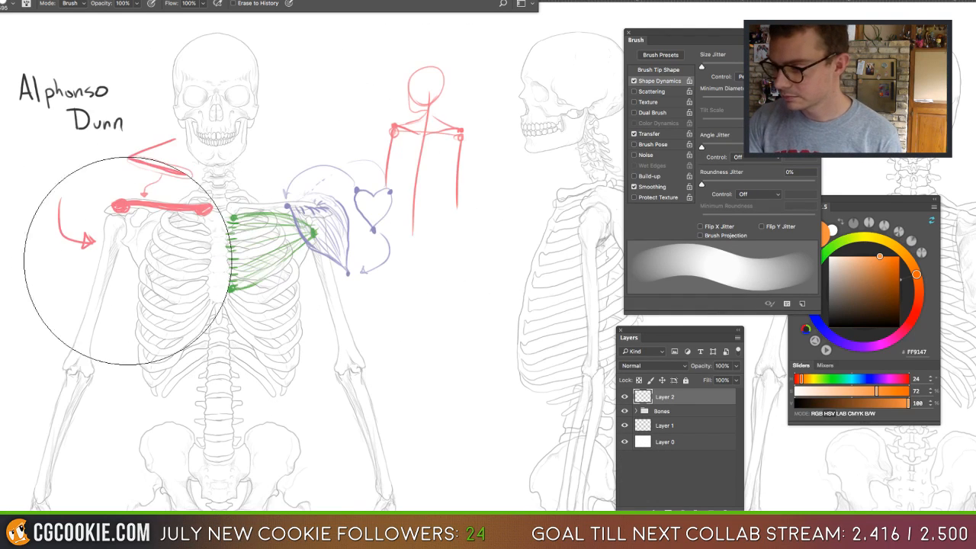
mouse_move(127, 261)
mouse_down()
mouse_move(435, 106)
mouse_move(313, 263)
mouse_move(398, 279)
mouse_up()
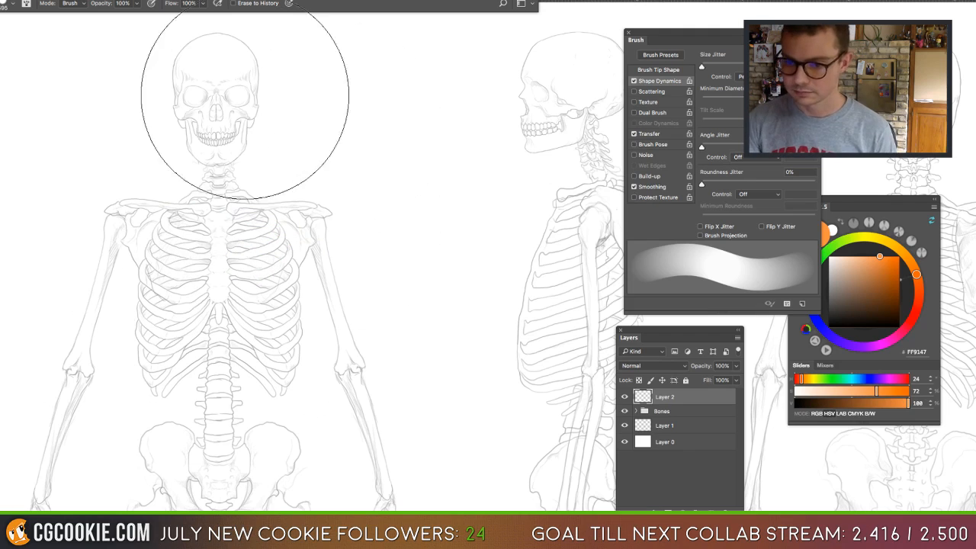
Set the brush to dark red 8F1A13 and sketch the pectoral from the sternum to the upper arm, with the deltoid outline over it.
key(b)
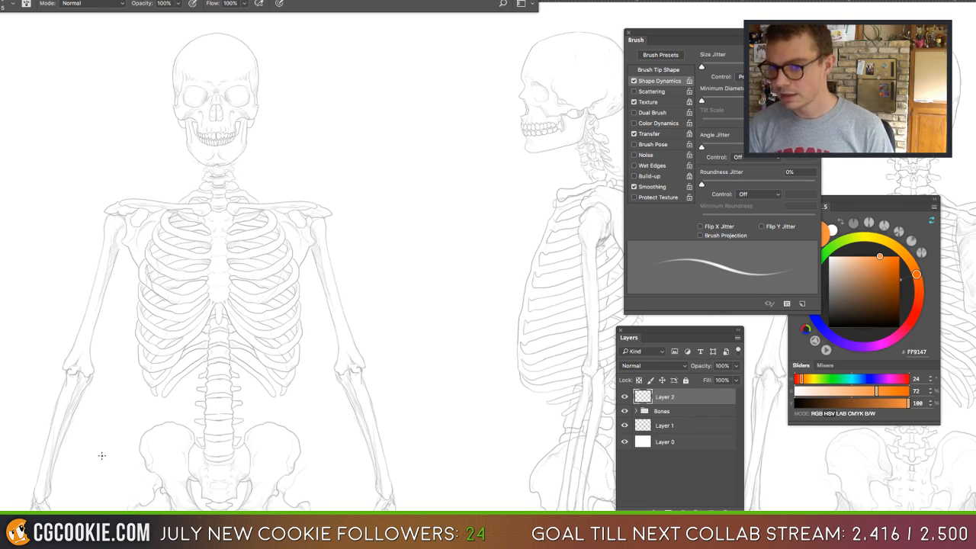
click(896, 296)
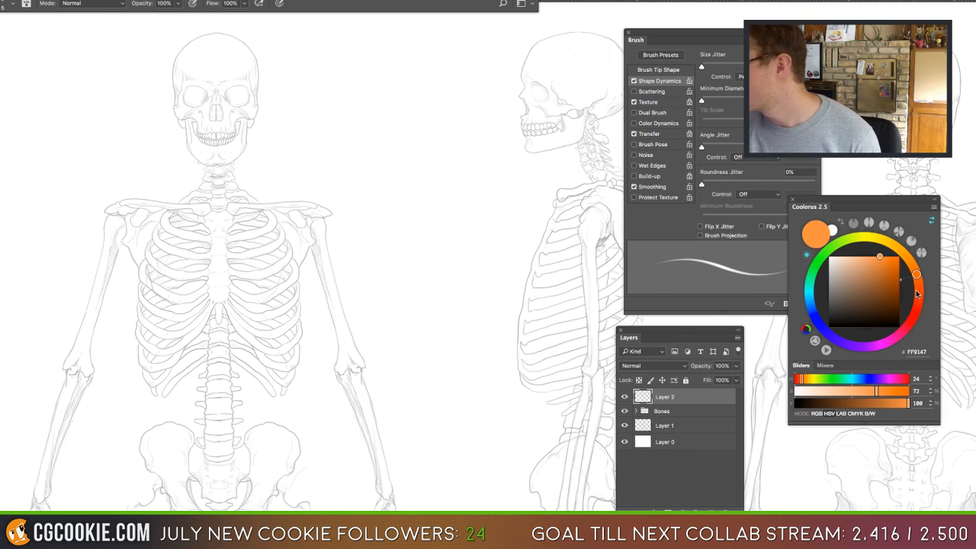
drag(918, 295, 915, 315)
mouse_move(225, 223)
mouse_down()
mouse_move(228, 268)
mouse_move(240, 283)
mouse_move(230, 272)
mouse_move(293, 248)
mouse_move(272, 265)
mouse_move(313, 230)
mouse_up()
drag(240, 274, 269, 268)
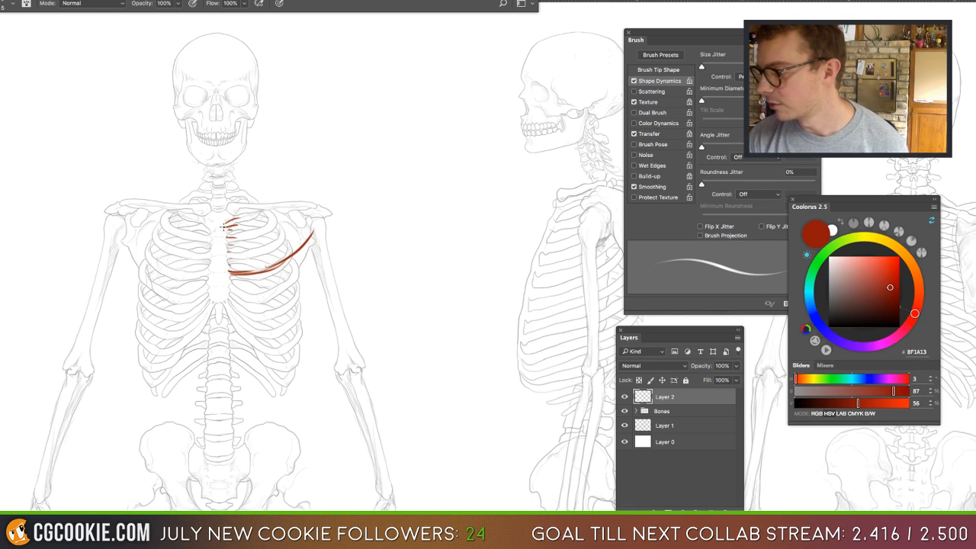
mouse_move(226, 224)
mouse_down()
mouse_move(287, 217)
mouse_move(314, 225)
mouse_move(307, 213)
mouse_move(293, 212)
mouse_move(338, 267)
mouse_move(302, 186)
mouse_up()
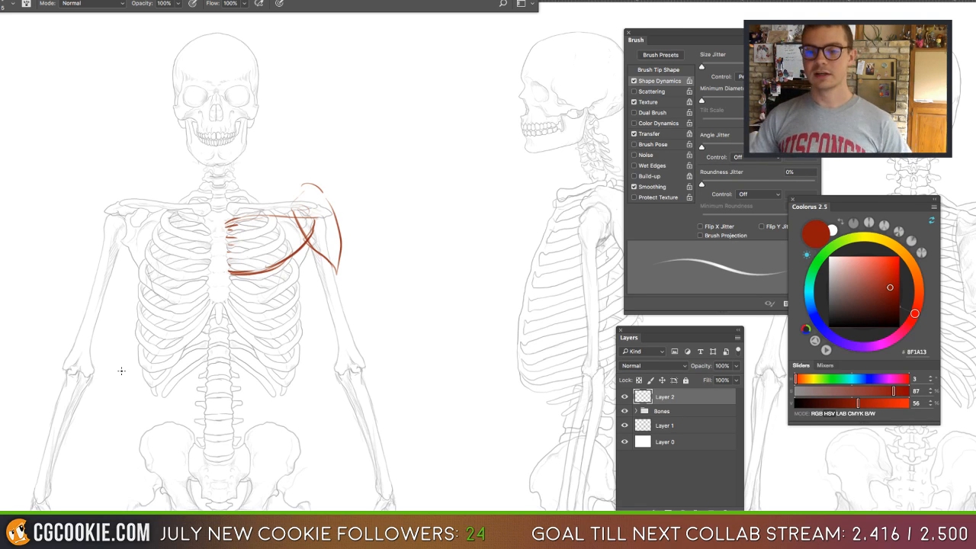
Redraw the pectoral's lower edge further down the ribs, from the base of the sternum to the armpit, and erase the old edge.
drag(267, 304, 268, 274)
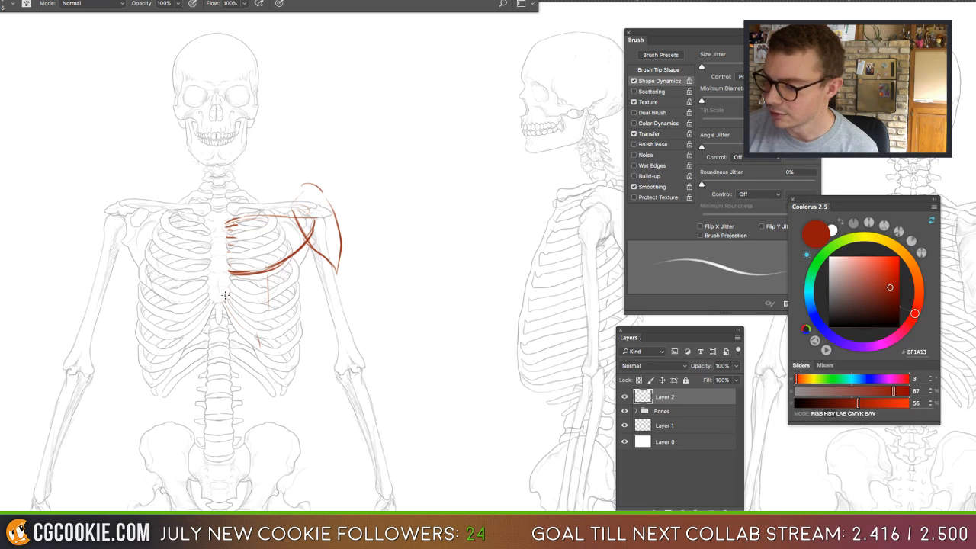
mouse_move(222, 296)
mouse_down()
mouse_move(242, 318)
mouse_move(236, 285)
mouse_move(288, 272)
mouse_move(312, 240)
mouse_move(263, 282)
mouse_move(307, 260)
mouse_move(232, 290)
mouse_move(311, 250)
mouse_up()
drag(255, 282, 231, 290)
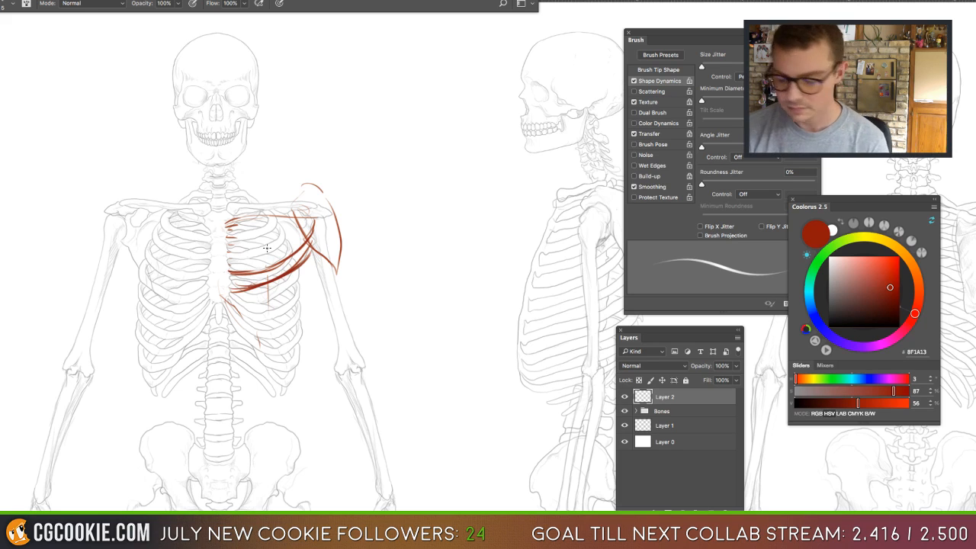
key(e)
mouse_move(291, 281)
mouse_down()
mouse_move(170, 266)
mouse_move(251, 255)
mouse_move(237, 278)
mouse_move(226, 274)
mouse_up()
key(b)
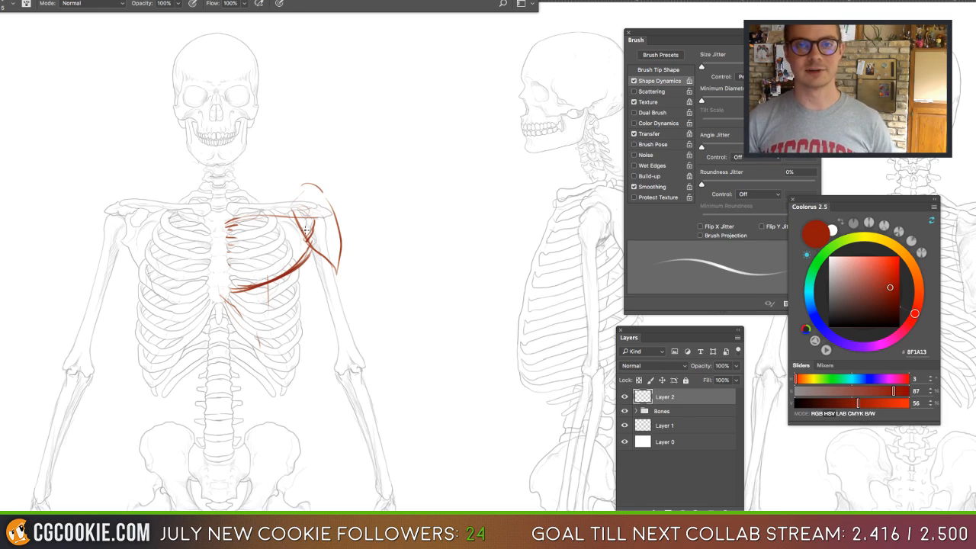
Sketch two long dark red abdominal edges running from the lower ribs beside the sternum down to the pelvis.
mouse_move(209, 323)
mouse_down()
mouse_move(248, 341)
mouse_move(223, 321)
mouse_up()
mouse_move(189, 360)
mouse_down()
mouse_move(224, 366)
mouse_move(204, 355)
mouse_move(194, 363)
mouse_move(181, 324)
mouse_up()
key(e)
key(b)
mouse_move(244, 294)
mouse_down()
mouse_move(259, 356)
mouse_move(249, 497)
mouse_up()
mouse_move(197, 292)
mouse_down()
mouse_move(180, 417)
mouse_move(191, 503)
mouse_up()
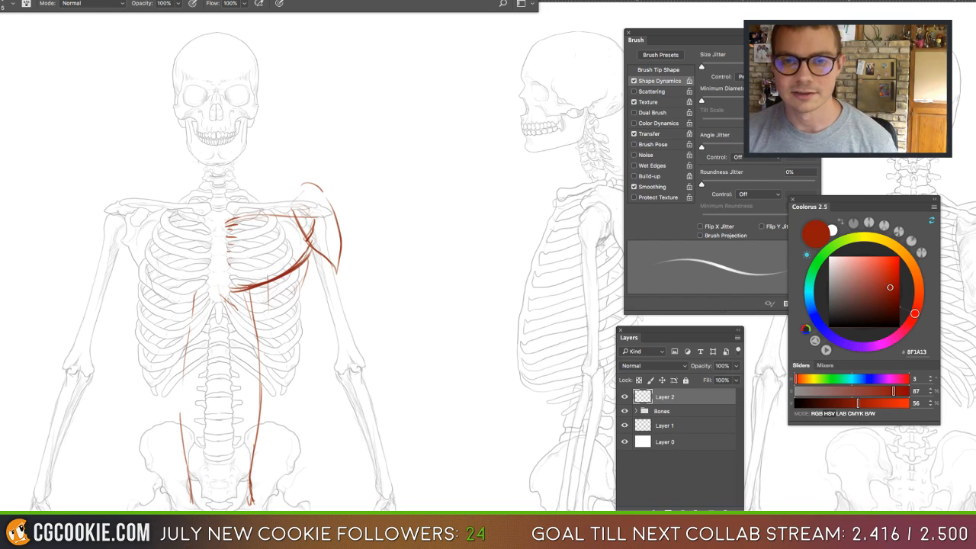
Sketch the serratus as curved dark red strokes across the side ribs below the pectoral.
key(Tab)
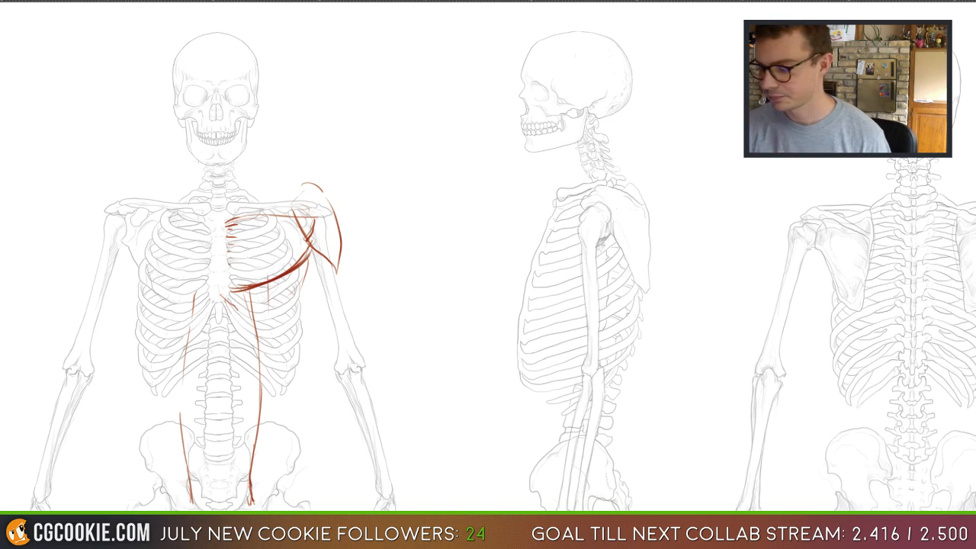
key(Tab)
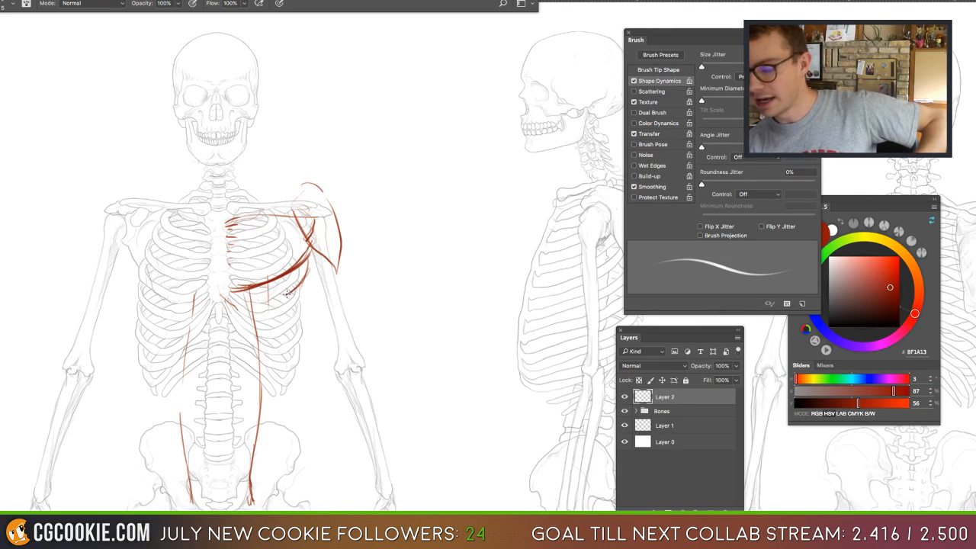
drag(296, 283, 261, 326)
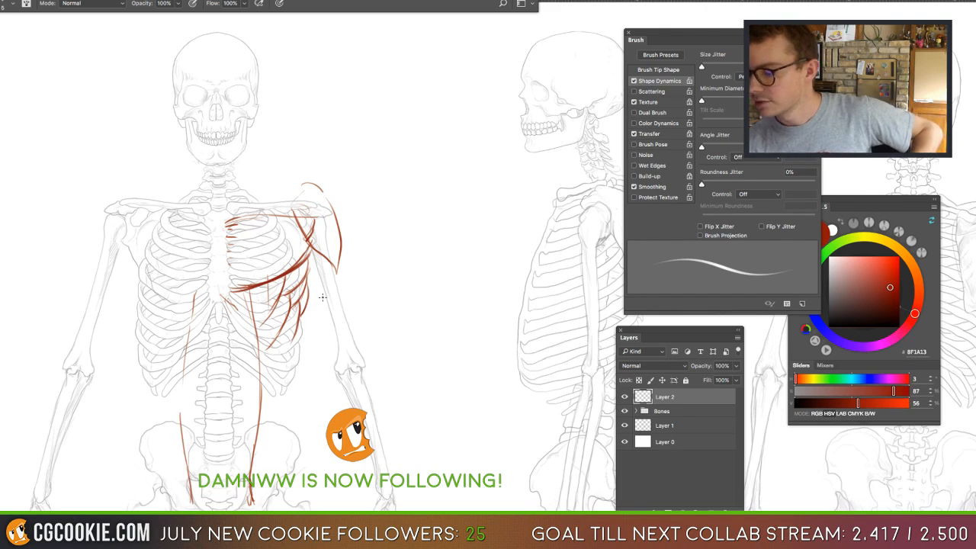
Set the brush to blue 3323E2, trace a zigzag along the serratus, and sketch the oblique fibres down towards the hip.
click(866, 338)
mouse_move(866, 337)
mouse_down()
mouse_move(832, 338)
mouse_move(820, 326)
mouse_up()
click(888, 265)
mouse_move(283, 287)
mouse_down()
mouse_move(292, 312)
mouse_move(305, 297)
mouse_up()
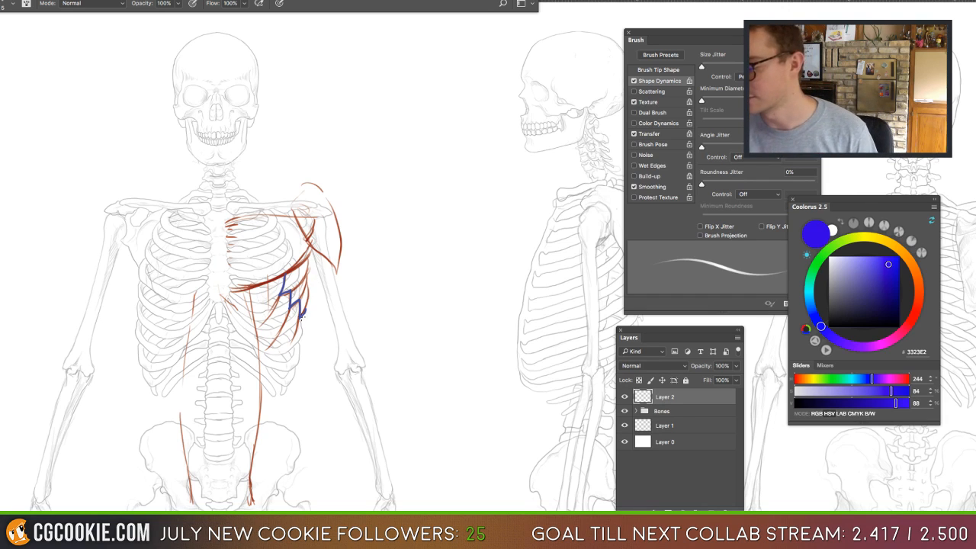
mouse_move(305, 313)
mouse_down()
mouse_move(270, 390)
mouse_move(296, 333)
mouse_move(274, 359)
mouse_move(288, 369)
mouse_move(261, 416)
mouse_up()
mouse_move(259, 455)
mouse_down()
mouse_move(304, 369)
mouse_move(285, 417)
mouse_move(294, 434)
mouse_up()
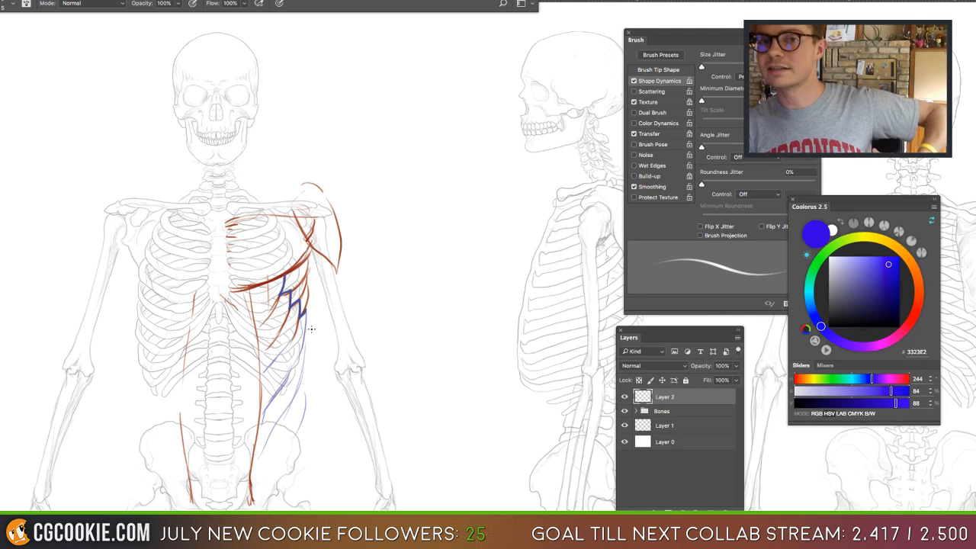
Erase all red and blue muscle sketches from the front skeleton with a large eraser, and return to the brush.
key(e)
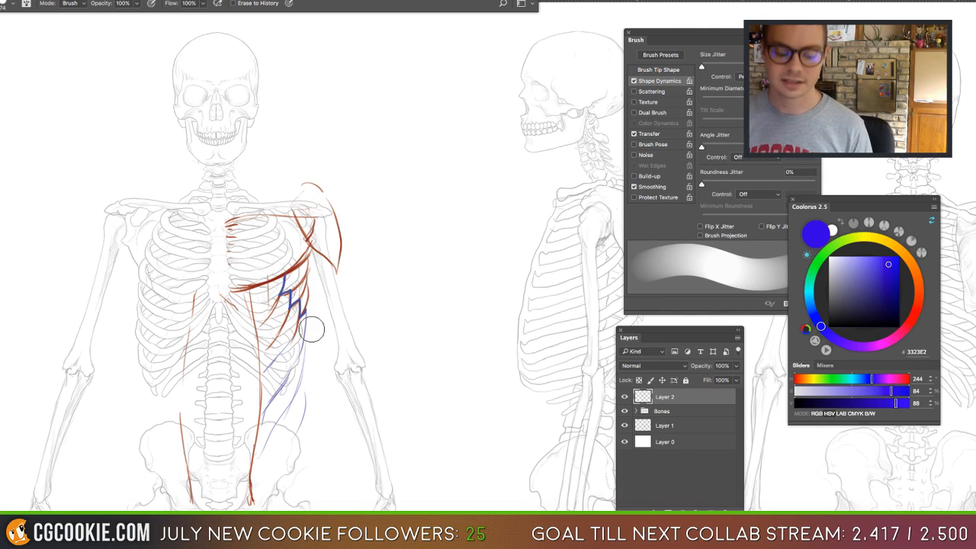
drag(269, 290, 319, 295)
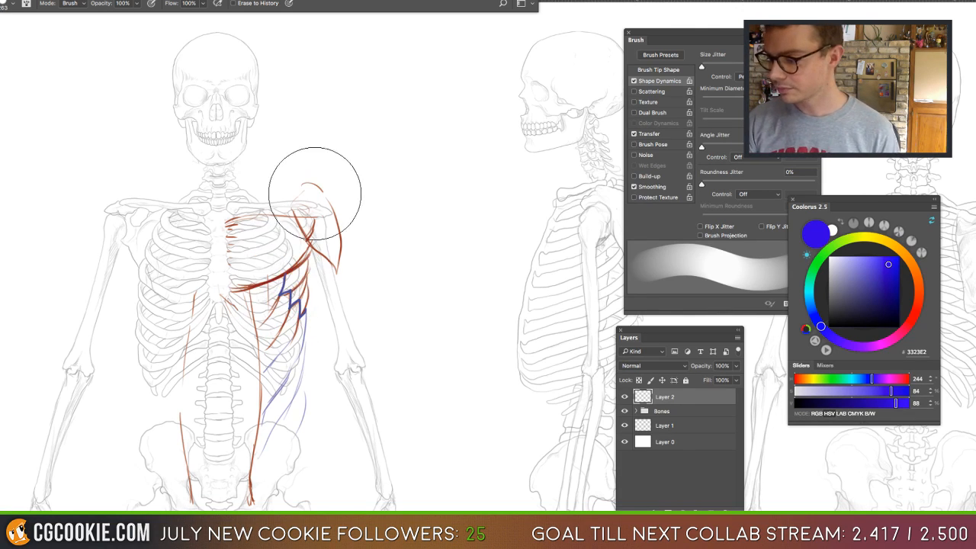
mouse_move(315, 194)
mouse_down()
mouse_move(214, 278)
mouse_move(301, 229)
mouse_move(176, 476)
mouse_move(354, 385)
mouse_move(310, 201)
mouse_up()
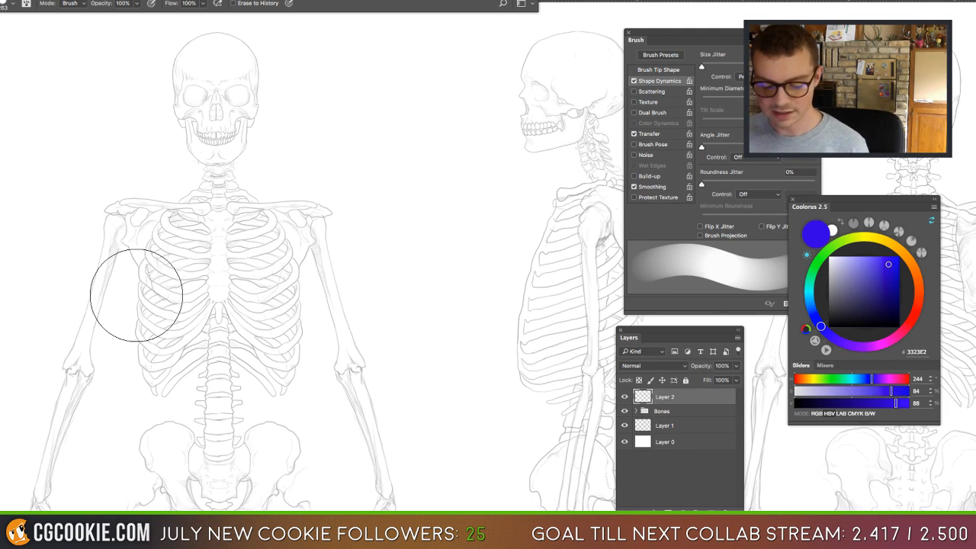
key(b)
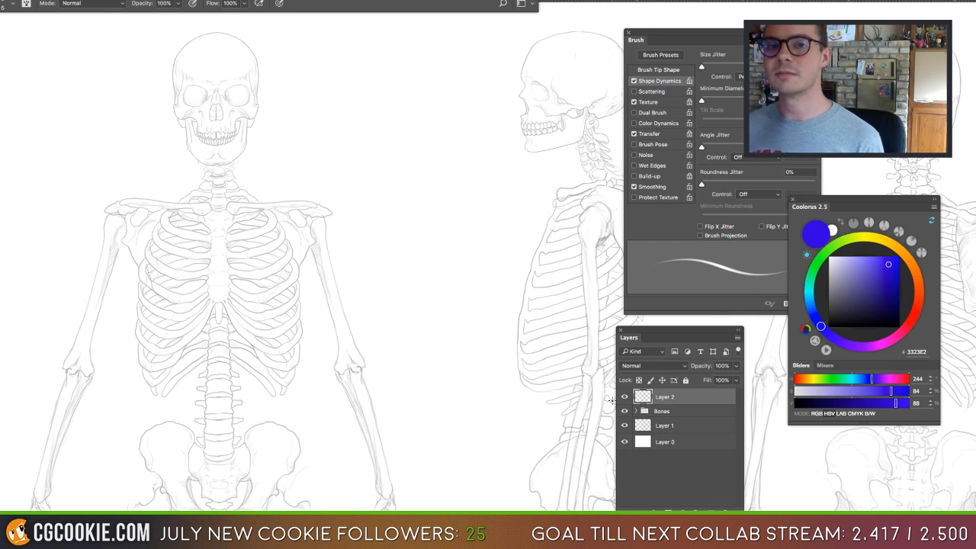
drag(382, 312, 13, 316)
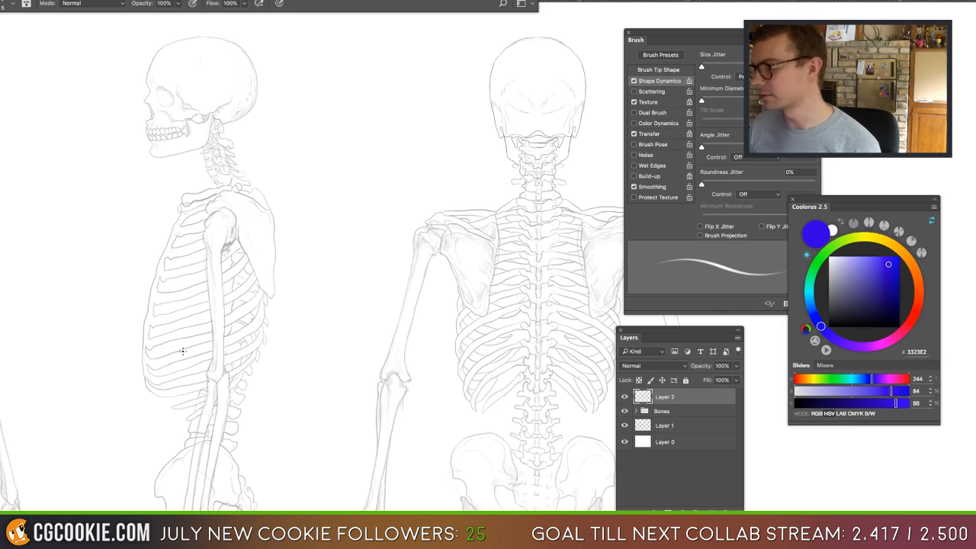
key(Tab)
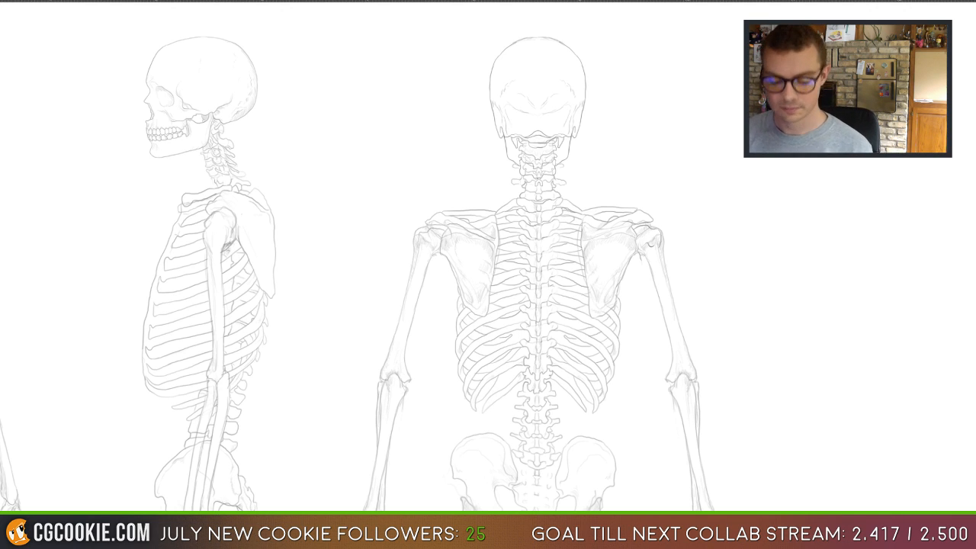
key(Tab)
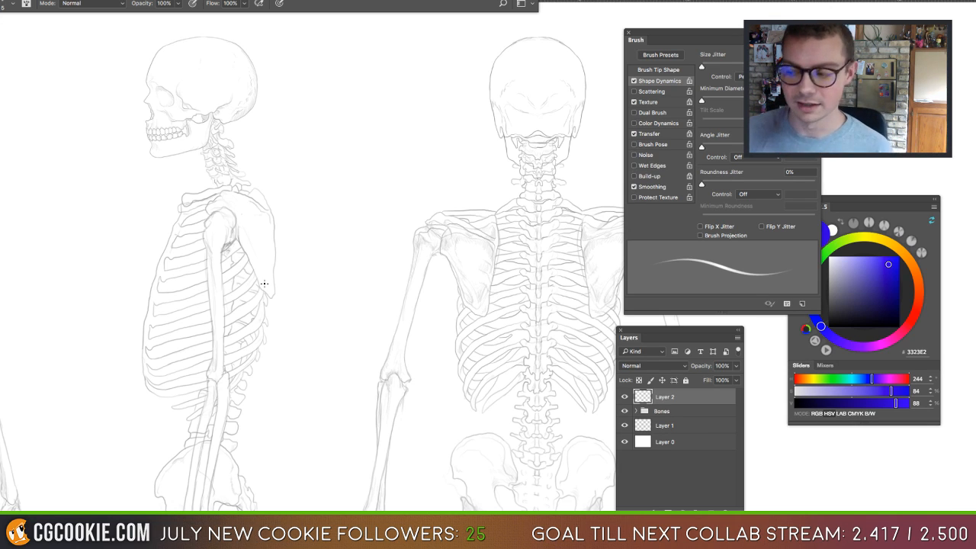
drag(308, 353, 560, 350)
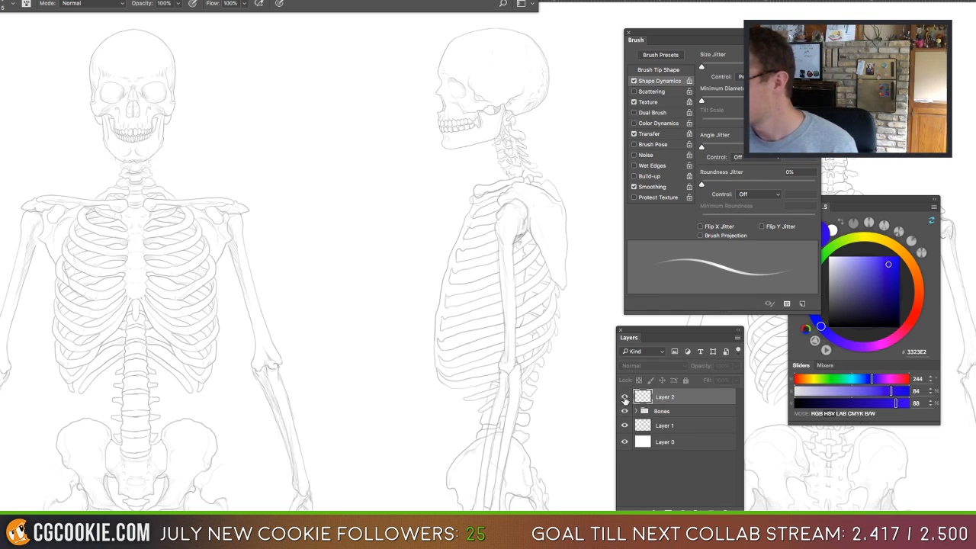
Hide the Bones group and sketch a new figure's body centre line with an oval ribcage around it in blue.
key(ctrl+minus)
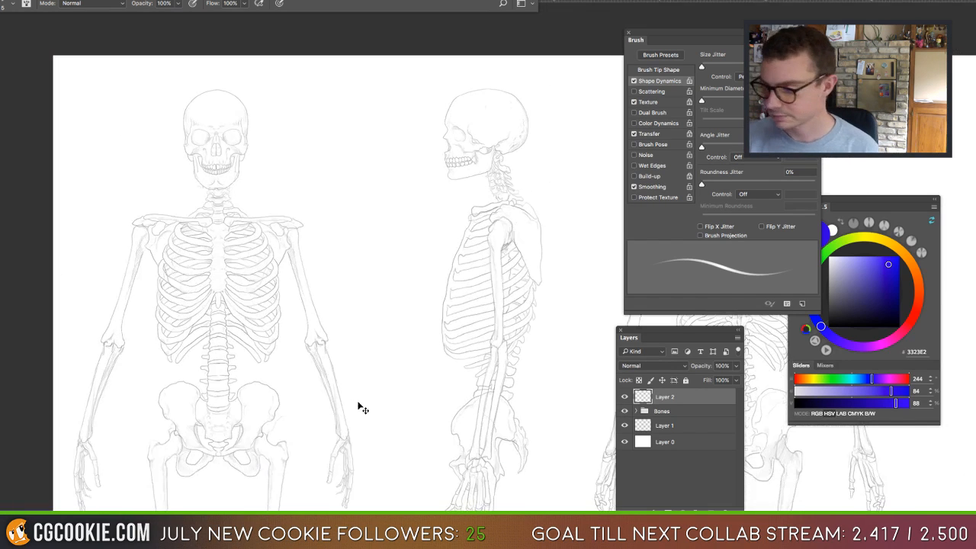
click(624, 411)
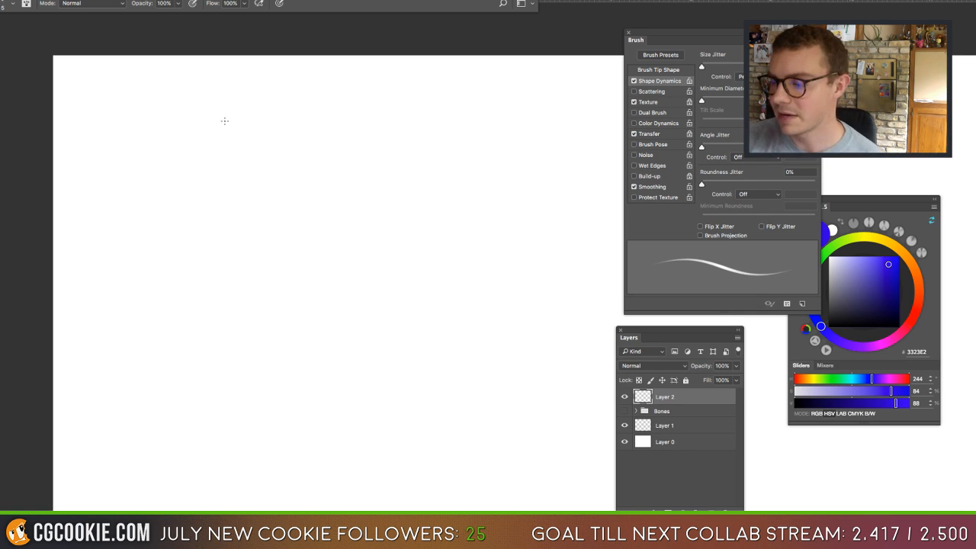
drag(223, 114, 210, 296)
drag(217, 248, 214, 319)
mouse_move(171, 166)
mouse_down()
mouse_move(227, 143)
mouse_move(244, 244)
mouse_up()
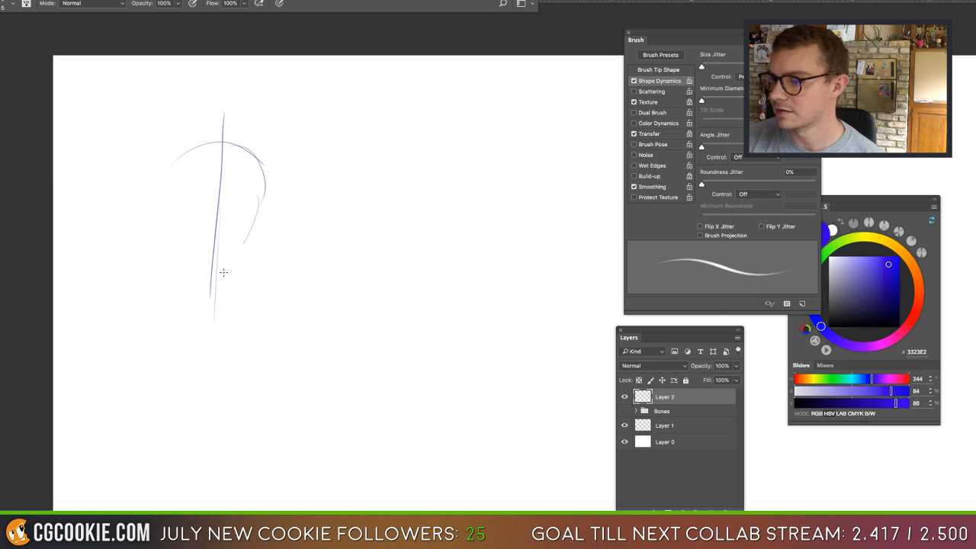
Sketch both arms as cylinders with ball joints, one bent with the forearm raised and one hanging beside the torso.
mouse_move(197, 146)
mouse_down()
mouse_move(243, 256)
mouse_move(144, 188)
mouse_move(155, 214)
mouse_up()
mouse_move(156, 213)
mouse_down()
mouse_move(141, 191)
mouse_move(157, 213)
mouse_move(188, 166)
mouse_move(174, 149)
mouse_move(190, 160)
mouse_move(184, 179)
mouse_move(153, 218)
mouse_move(129, 214)
mouse_up()
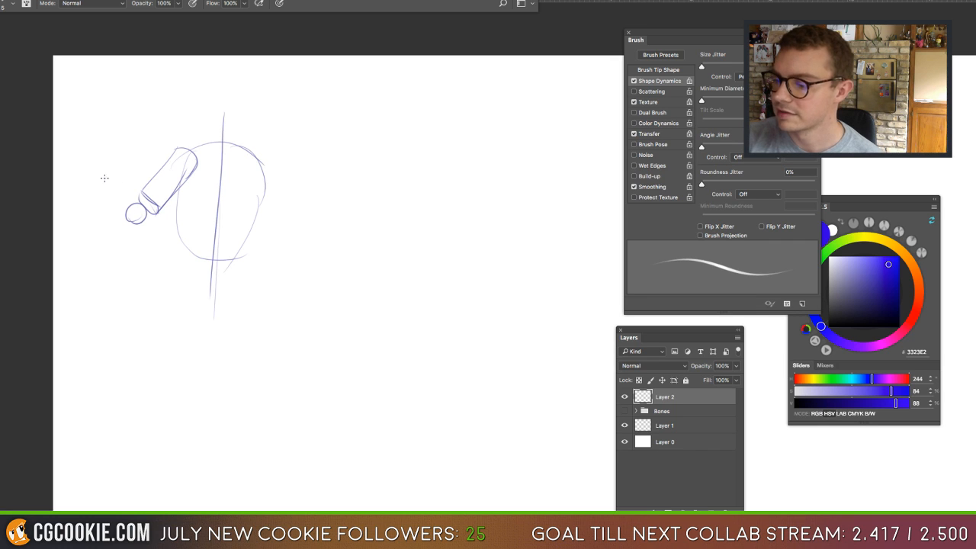
mouse_move(100, 156)
mouse_down()
mouse_move(119, 208)
mouse_move(138, 196)
mouse_move(128, 212)
mouse_move(117, 208)
mouse_move(136, 194)
mouse_up()
mouse_move(135, 194)
mouse_down()
mouse_move(118, 148)
mouse_move(97, 157)
mouse_move(119, 150)
mouse_up()
mouse_move(275, 186)
mouse_down()
mouse_move(263, 169)
mouse_move(277, 247)
mouse_move(295, 229)
mouse_move(276, 243)
mouse_move(296, 257)
mouse_move(275, 250)
mouse_move(258, 302)
mouse_up()
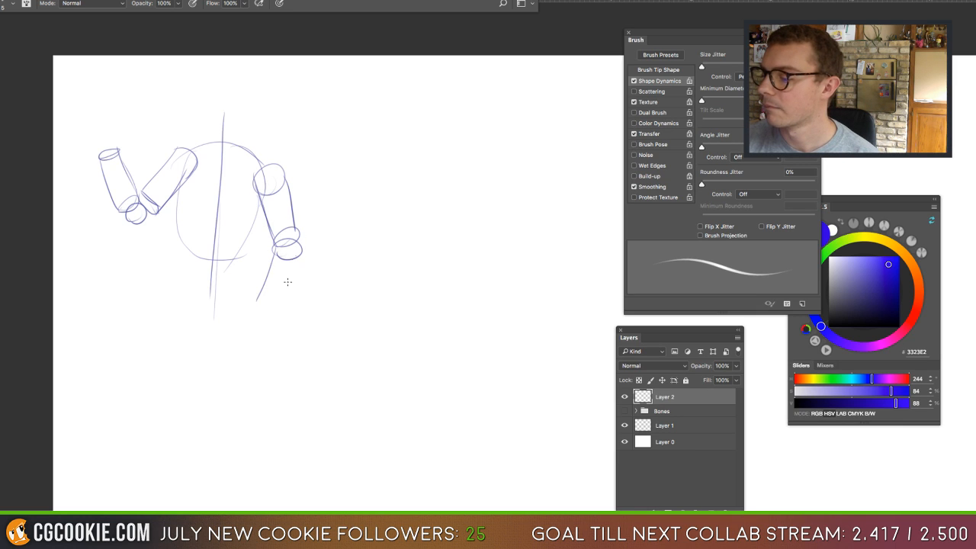
drag(297, 256, 275, 311)
mouse_move(275, 301)
mouse_down()
mouse_move(256, 308)
mouse_move(260, 316)
mouse_move(276, 306)
mouse_up()
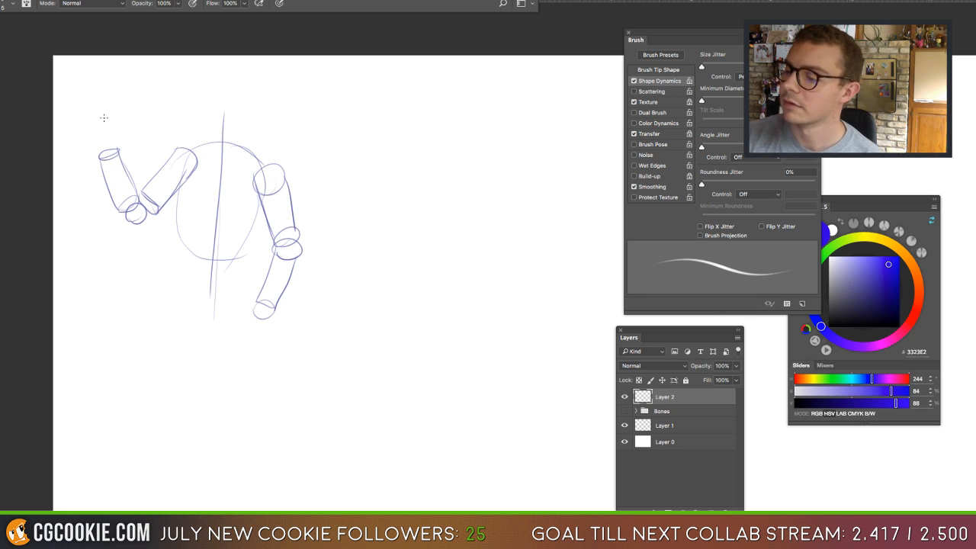
Add an oval for the raised hand, a round head, a cylindrical neck, and a curved chest line across the ribcage.
drag(103, 119, 111, 120)
mouse_move(233, 123)
mouse_down()
mouse_move(245, 68)
mouse_move(208, 118)
mouse_up()
mouse_move(214, 70)
mouse_down()
mouse_move(206, 122)
mouse_move(247, 126)
mouse_move(218, 157)
mouse_up()
mouse_move(241, 125)
mouse_down()
mouse_move(239, 157)
mouse_move(218, 163)
mouse_move(220, 140)
mouse_up()
mouse_move(184, 187)
mouse_down()
mouse_move(227, 220)
mouse_move(254, 215)
mouse_up()
mouse_move(264, 200)
mouse_down()
mouse_move(210, 221)
mouse_move(197, 211)
mouse_up()
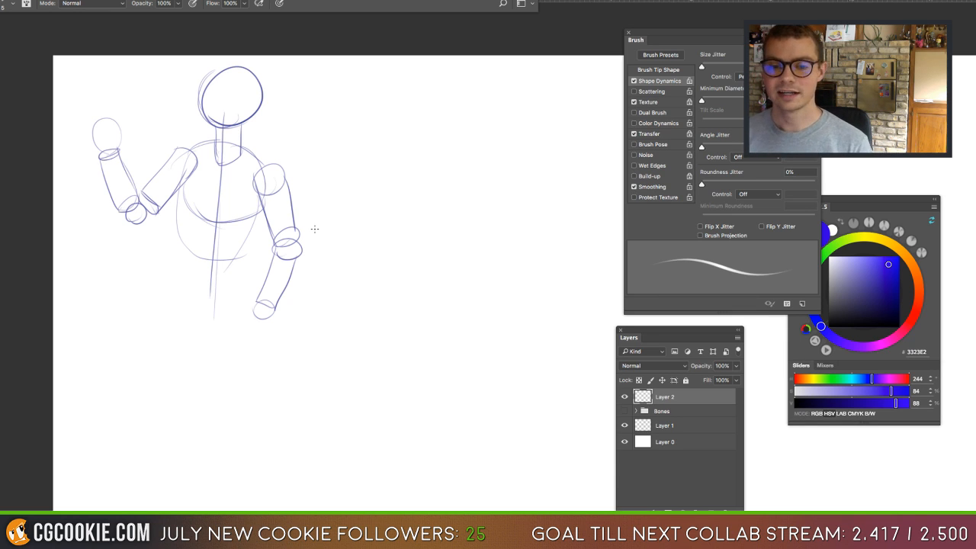
mouse_move(331, 85)
mouse_down()
mouse_move(283, 107)
mouse_move(281, 121)
mouse_move(294, 113)
mouse_move(285, 100)
mouse_move(310, 114)
mouse_up()
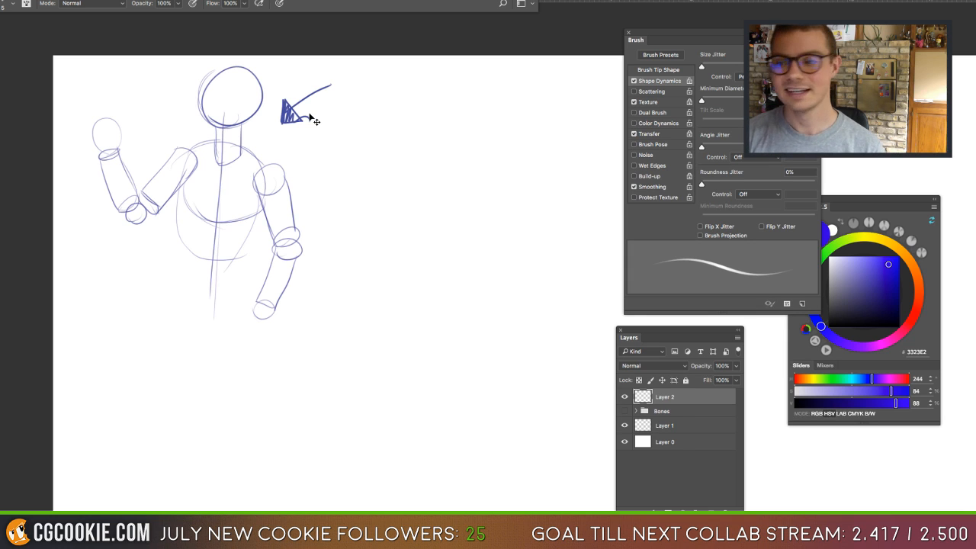
key(super+alt+z)
key(super+alt+z)
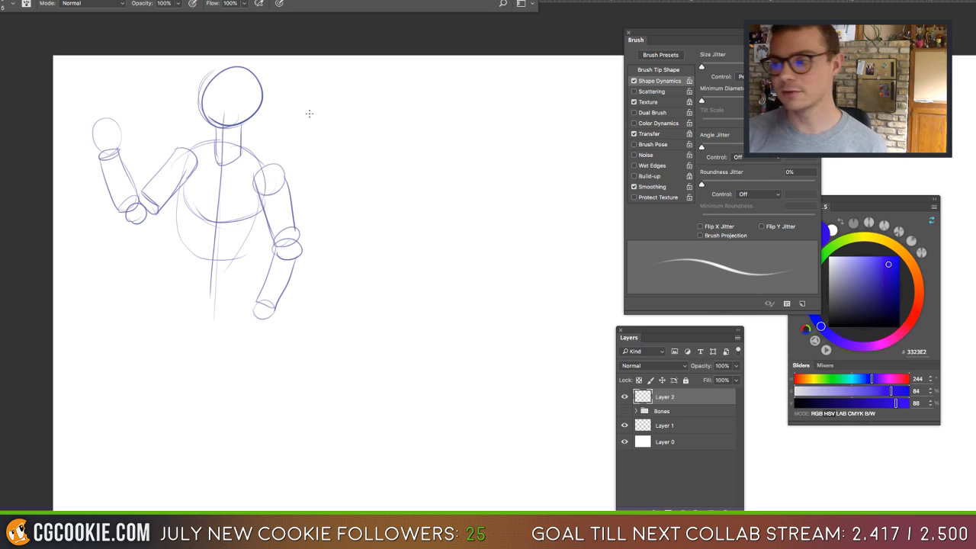
mouse_move(345, 141)
mouse_down()
mouse_move(262, 399)
mouse_move(279, 90)
mouse_up()
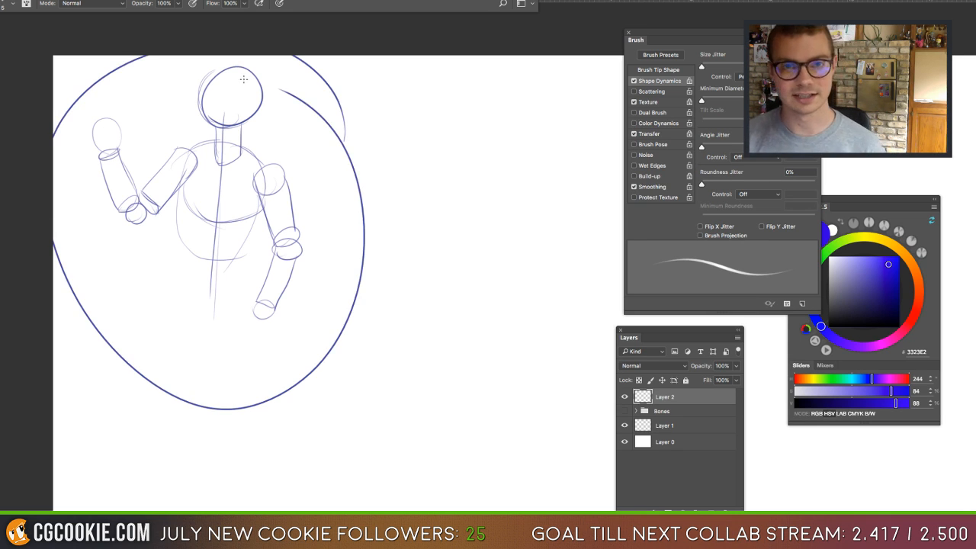
key(ctrl+z)
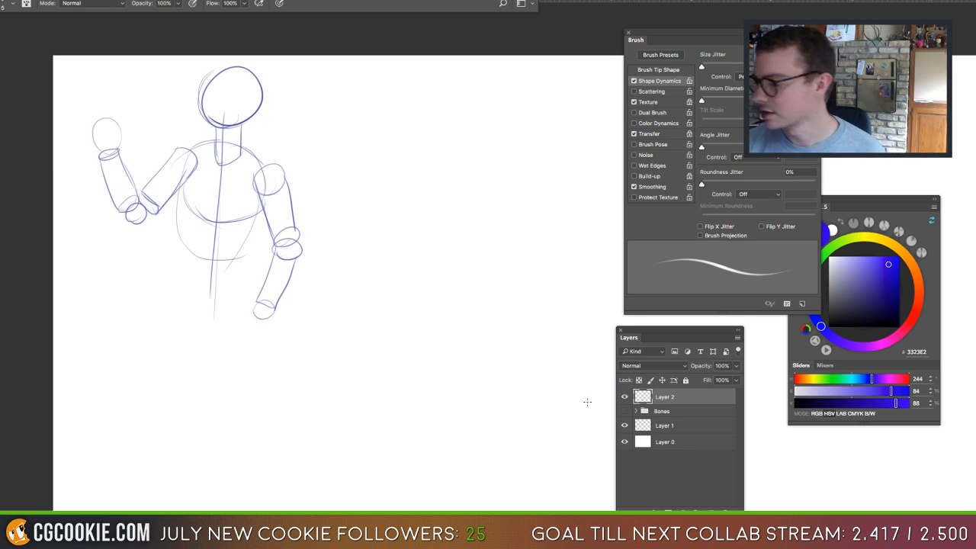
Lower the opacity of Layer 2 to 43% and add a new layer above it.
click(736, 365)
drag(733, 379, 709, 379)
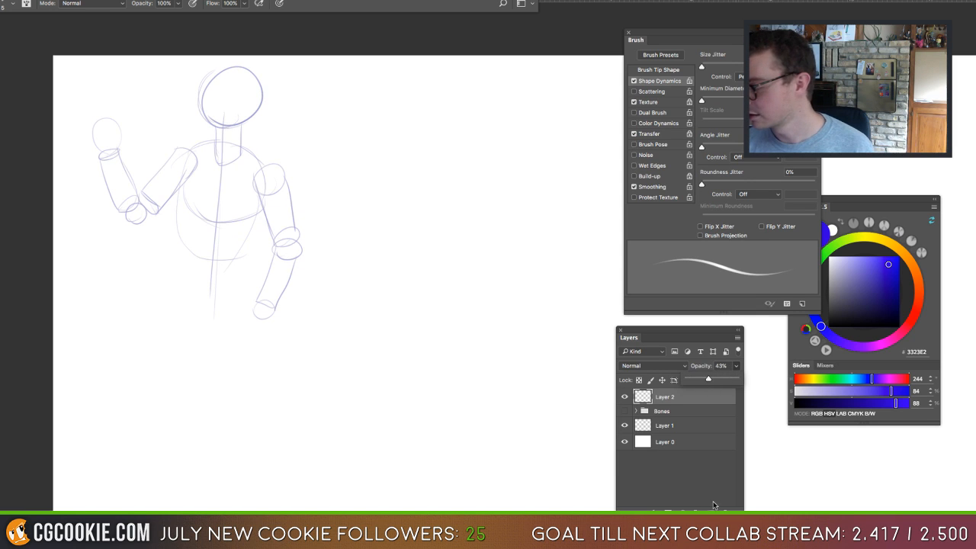
click(713, 505)
Outline both sides of the hanging arm and the raised arm in blue over the faded cylinders.
mouse_move(259, 193)
mouse_down()
mouse_move(274, 246)
mouse_move(273, 233)
mouse_move(258, 306)
mouse_up()
mouse_move(282, 168)
mouse_down()
mouse_move(300, 241)
mouse_move(276, 290)
mouse_up()
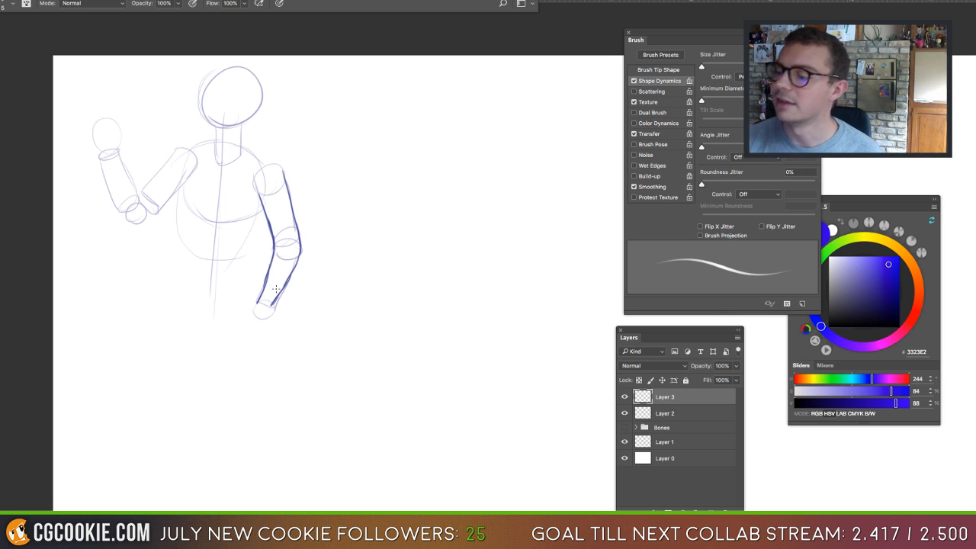
drag(191, 147, 140, 194)
mouse_move(190, 173)
mouse_down()
mouse_move(153, 215)
mouse_move(128, 224)
mouse_up()
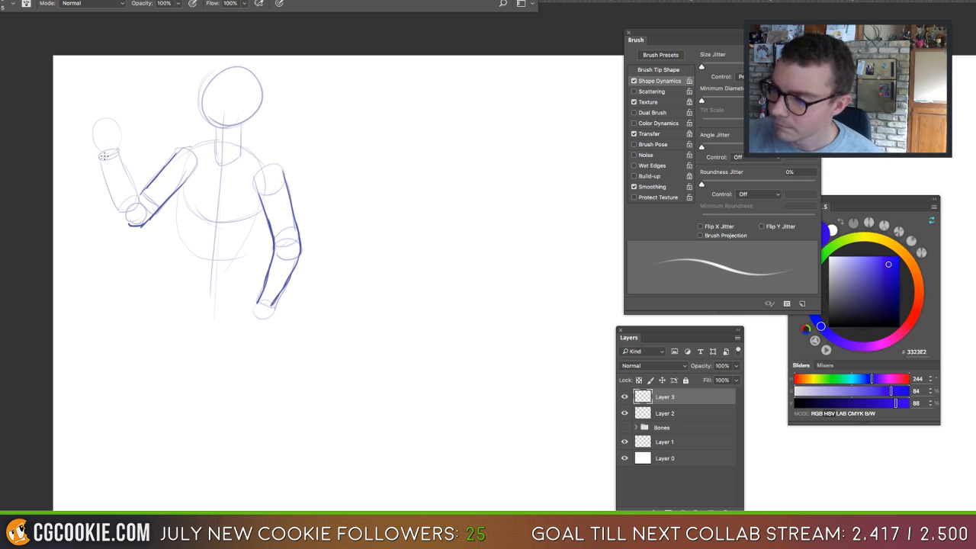
drag(104, 156, 130, 216)
drag(119, 151, 138, 196)
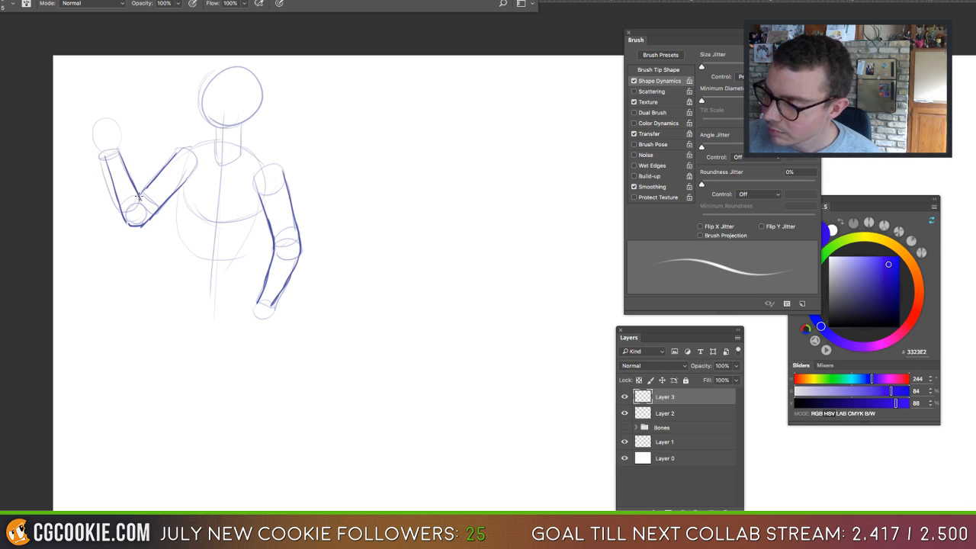
Outline the neck, shoulders and torso sides over the faded construction, and trace the jaw and side of the head.
mouse_move(177, 157)
mouse_down()
mouse_move(218, 132)
mouse_move(274, 157)
mouse_move(287, 181)
mouse_up()
drag(185, 185, 189, 271)
mouse_move(265, 217)
mouse_down()
mouse_move(258, 264)
mouse_move(238, 271)
mouse_up()
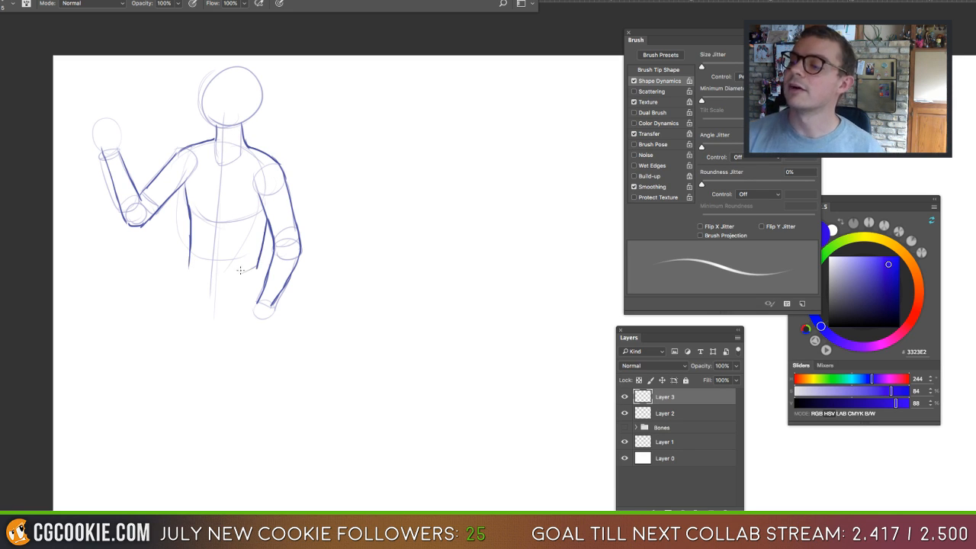
drag(185, 254, 202, 273)
drag(184, 169, 190, 194)
mouse_move(199, 95)
mouse_down()
mouse_move(202, 122)
mouse_move(234, 127)
mouse_up()
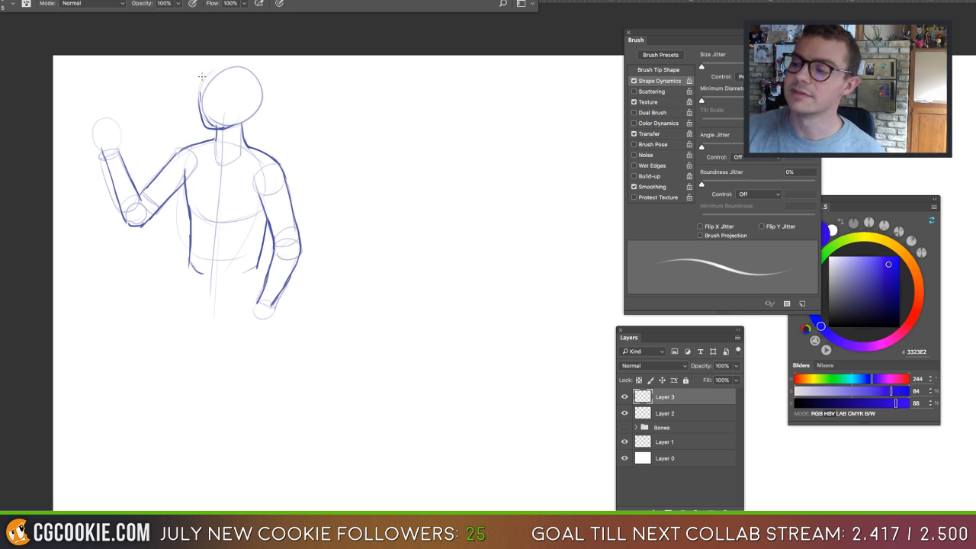
drag(202, 76, 212, 67)
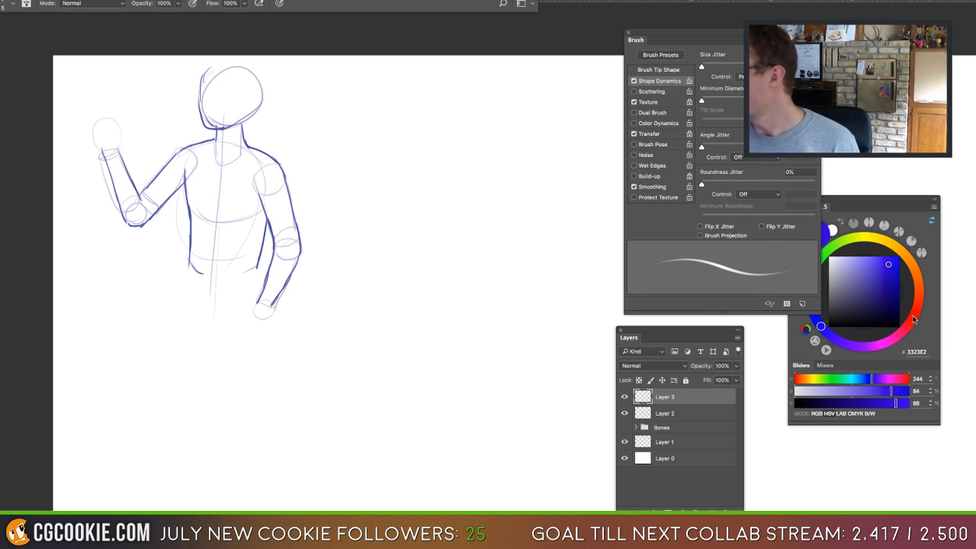
Switch the brush colour to red and draw an X beside the first figure, above its raised arm.
click(914, 320)
click(899, 279)
drag(125, 85, 188, 131)
drag(172, 75, 140, 141)
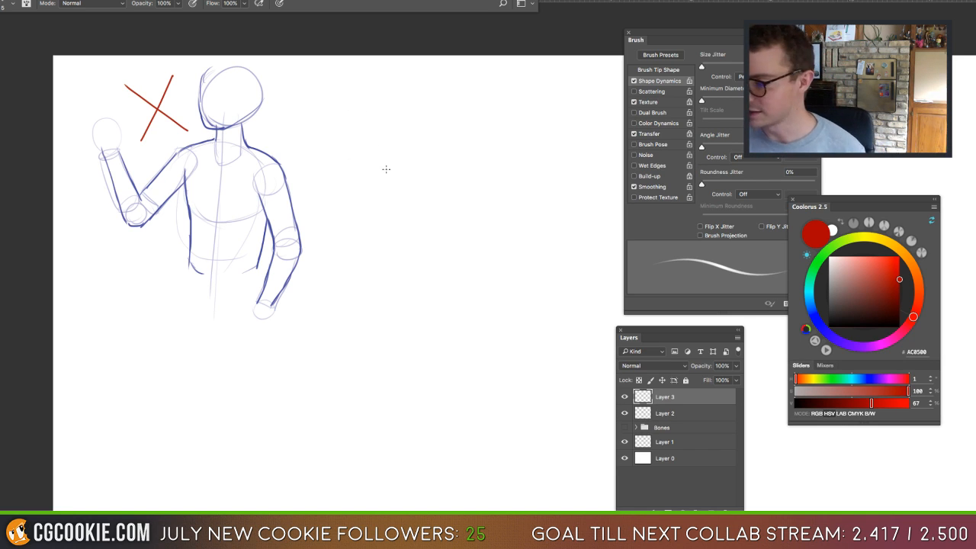
In blue, sketch a second torso's construction beside the first figure: shoulder line, leaning centre line, small shoulder circles and two hip ovals.
drag(821, 262, 832, 336)
click(889, 266)
drag(383, 153, 479, 166)
drag(440, 120, 409, 273)
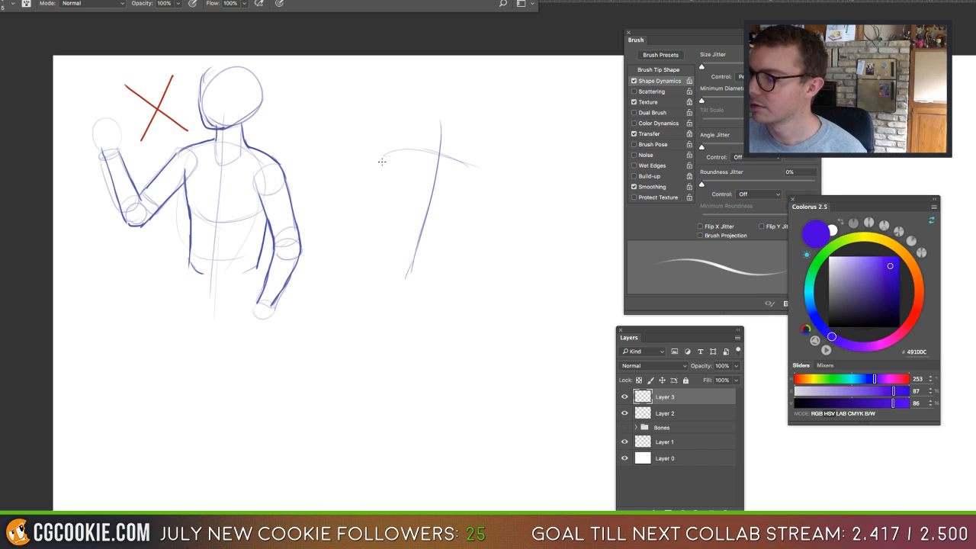
drag(382, 162, 386, 156)
drag(477, 172, 484, 167)
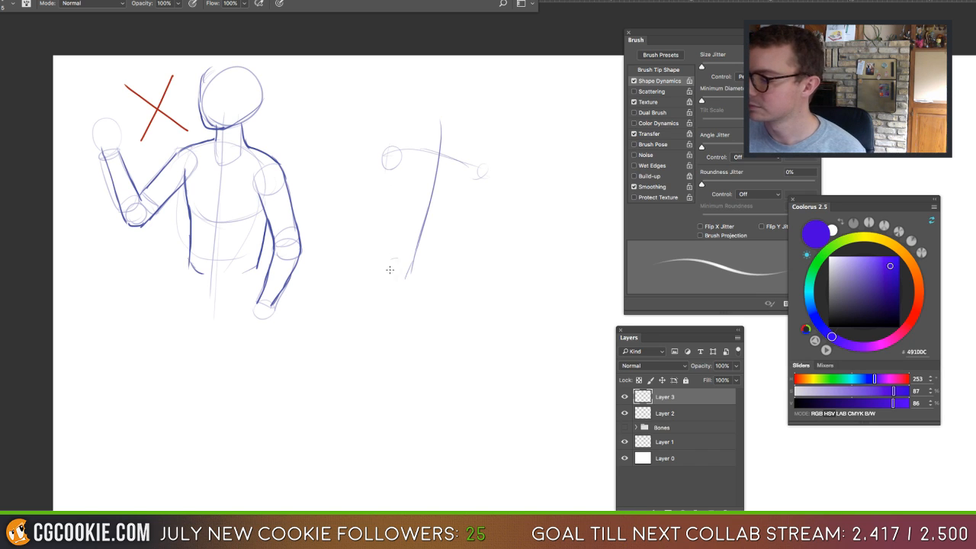
drag(390, 252, 417, 282)
mouse_move(438, 250)
mouse_down()
mouse_move(424, 293)
mouse_move(391, 243)
mouse_move(403, 291)
mouse_up()
Outline the second figure's neck, shoulders, torso sides, hips and both arms with muscular contours, adding a chest line.
mouse_move(429, 104)
mouse_down()
mouse_move(419, 139)
mouse_move(395, 132)
mouse_move(374, 145)
mouse_move(374, 211)
mouse_up()
mouse_move(394, 156)
mouse_down()
mouse_move(399, 219)
mouse_move(366, 297)
mouse_up()
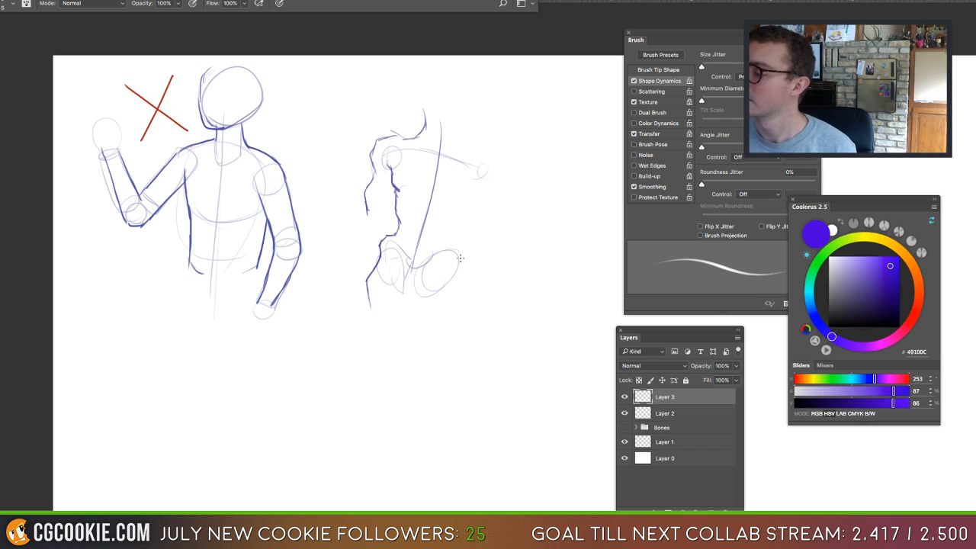
mouse_move(458, 315)
mouse_down()
mouse_move(457, 228)
mouse_move(471, 196)
mouse_move(427, 186)
mouse_move(457, 201)
mouse_move(427, 183)
mouse_up()
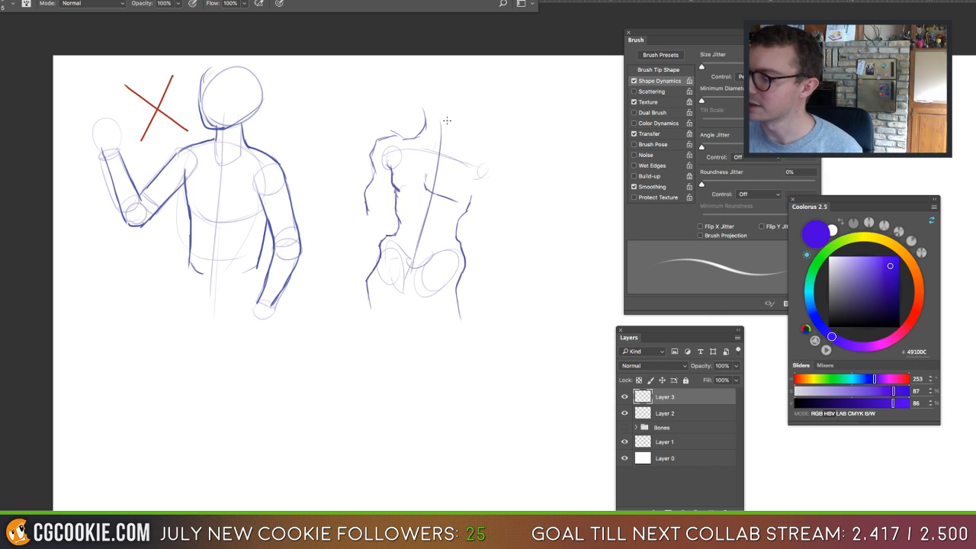
mouse_move(447, 102)
mouse_down()
mouse_move(451, 135)
mouse_move(501, 174)
mouse_move(499, 217)
mouse_move(470, 200)
mouse_move(484, 256)
mouse_up()
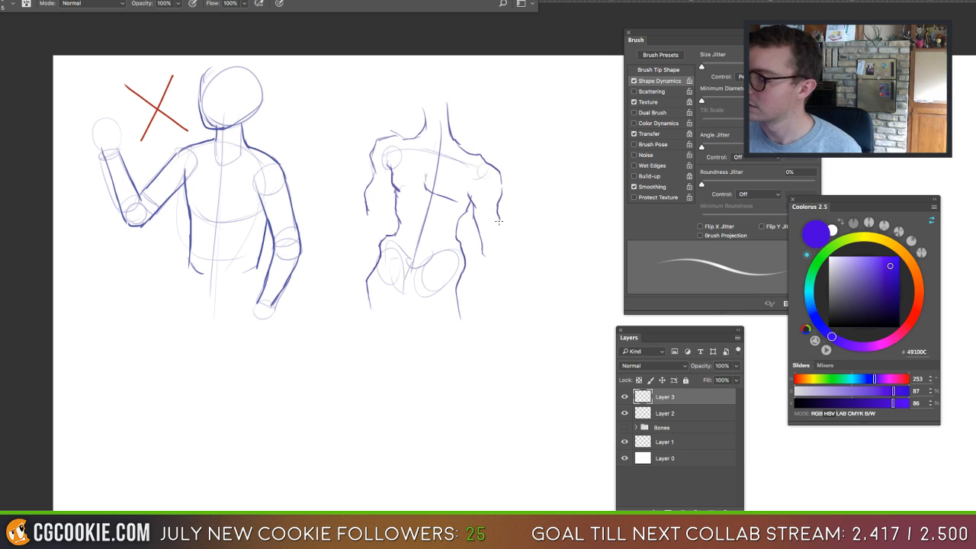
mouse_move(499, 221)
mouse_down()
mouse_move(497, 260)
mouse_move(481, 257)
mouse_move(486, 342)
mouse_up()
drag(498, 260, 495, 336)
mouse_move(365, 211)
mouse_down()
mouse_move(334, 287)
mouse_move(380, 224)
mouse_up()
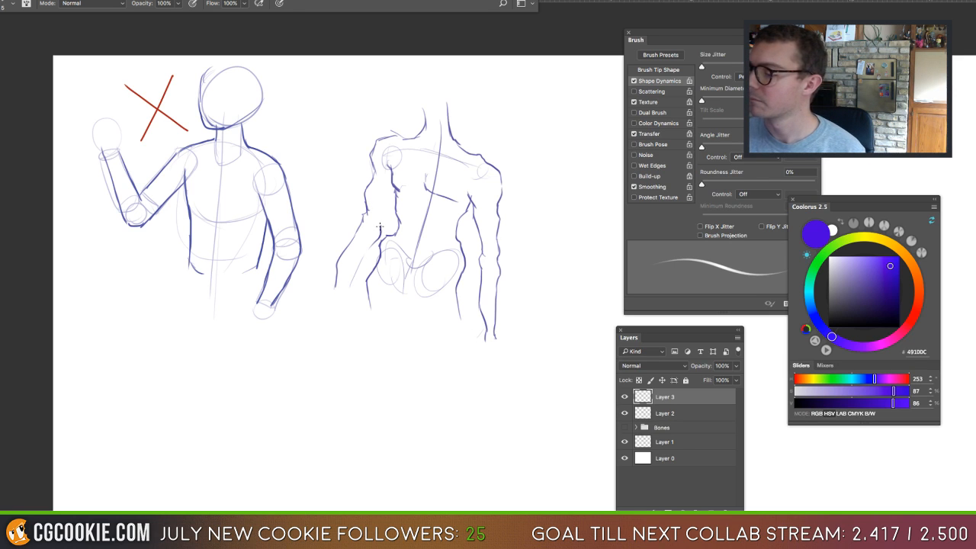
Refine the second figure's inner arm and chest contours, lighten stray lines with the eraser, and add neck and collarbone notch lines.
mouse_move(394, 189)
mouse_down()
mouse_move(383, 213)
mouse_move(391, 184)
mouse_up()
mouse_move(471, 200)
mouse_down()
mouse_move(477, 225)
mouse_move(482, 209)
mouse_move(466, 191)
mouse_move(440, 196)
mouse_up()
key(e)
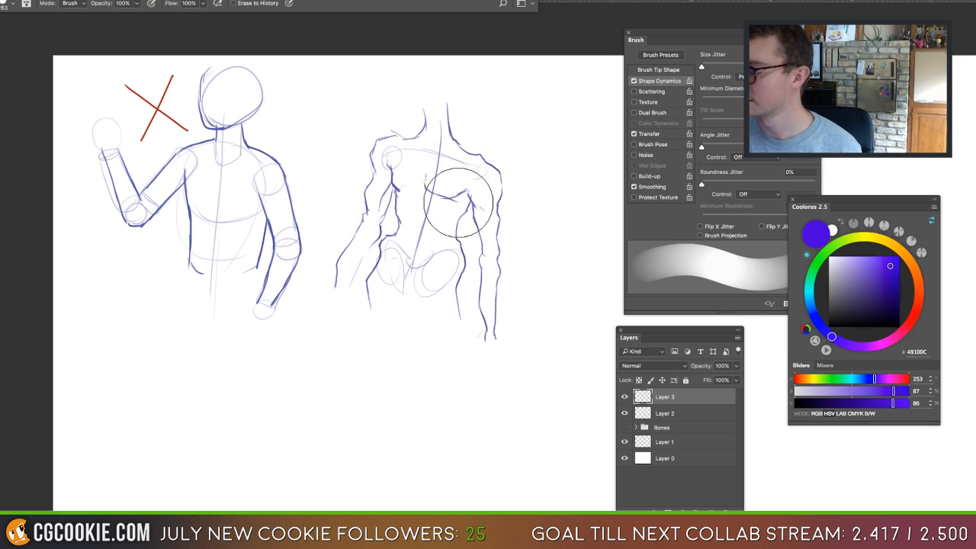
drag(460, 244, 420, 238)
key(b)
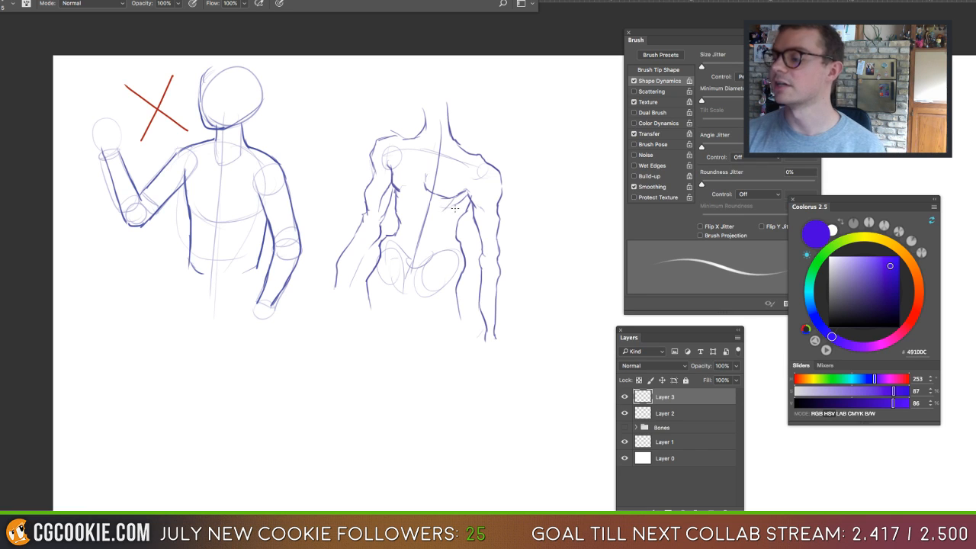
mouse_move(423, 156)
mouse_down()
mouse_move(451, 155)
mouse_move(414, 150)
mouse_move(426, 137)
mouse_move(442, 146)
mouse_move(450, 115)
mouse_move(451, 131)
mouse_up()
key(e)
key(b)
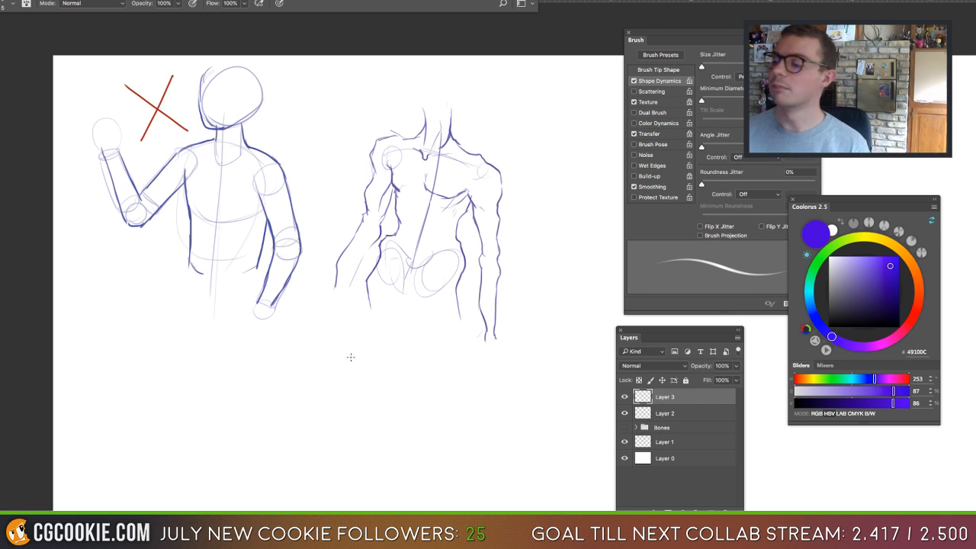
Sketch the abdominal muscle lines on the second figure and darken short contours inside both hip ovals.
drag(510, 176, 370, 320)
key(super+z)
mouse_move(413, 199)
mouse_down()
mouse_move(415, 216)
mouse_move(440, 238)
mouse_up()
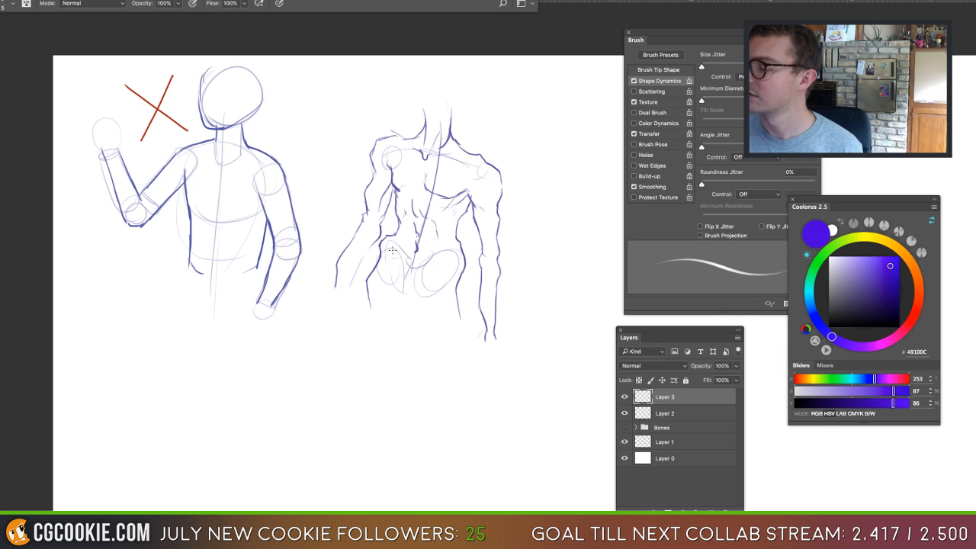
drag(390, 254, 395, 270)
drag(437, 262, 426, 283)
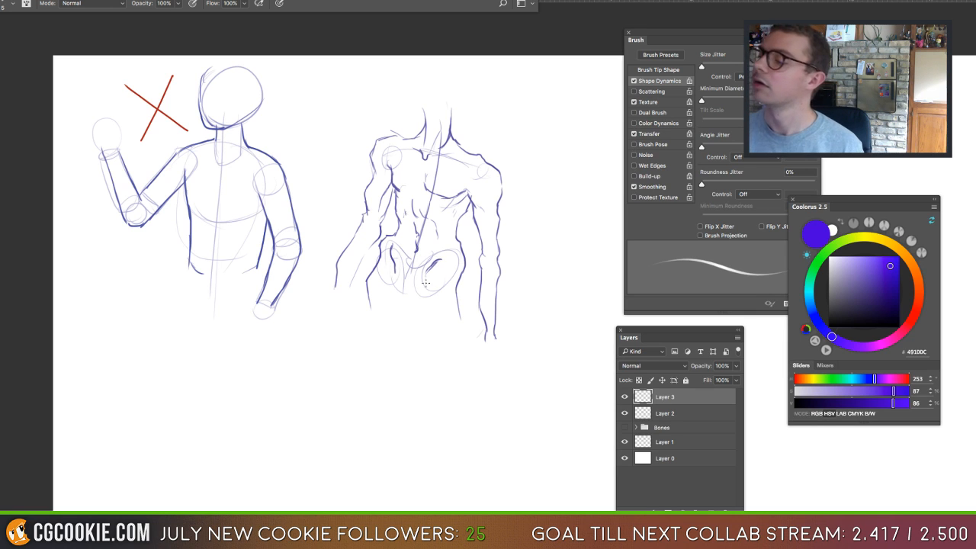
Circle each of the two figures for comparison, point an arrow at the first figure's neck, and undo these temporary marks.
mouse_move(488, 86)
mouse_down()
mouse_move(372, 338)
mouse_move(518, 153)
mouse_up()
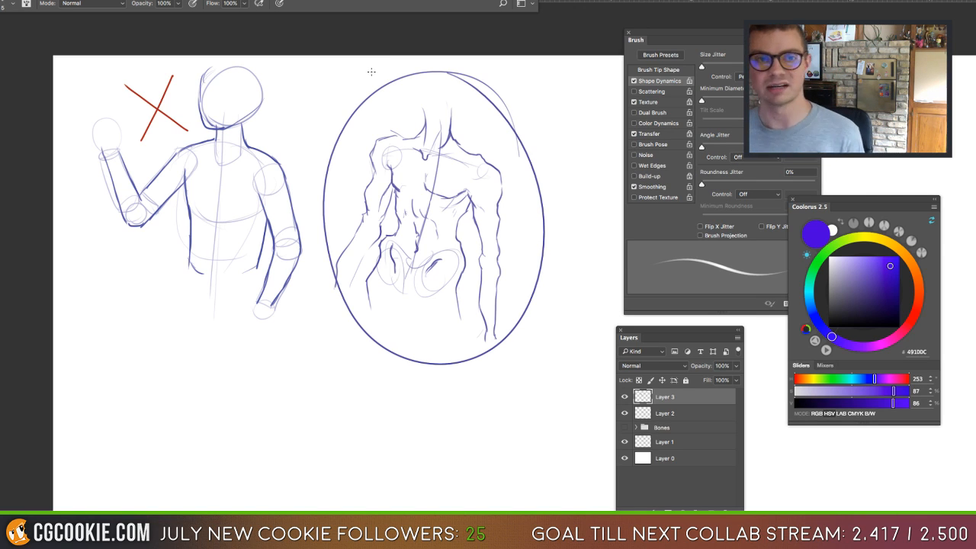
mouse_move(294, 118)
mouse_down()
mouse_move(260, 129)
mouse_move(270, 137)
mouse_move(266, 118)
mouse_up()
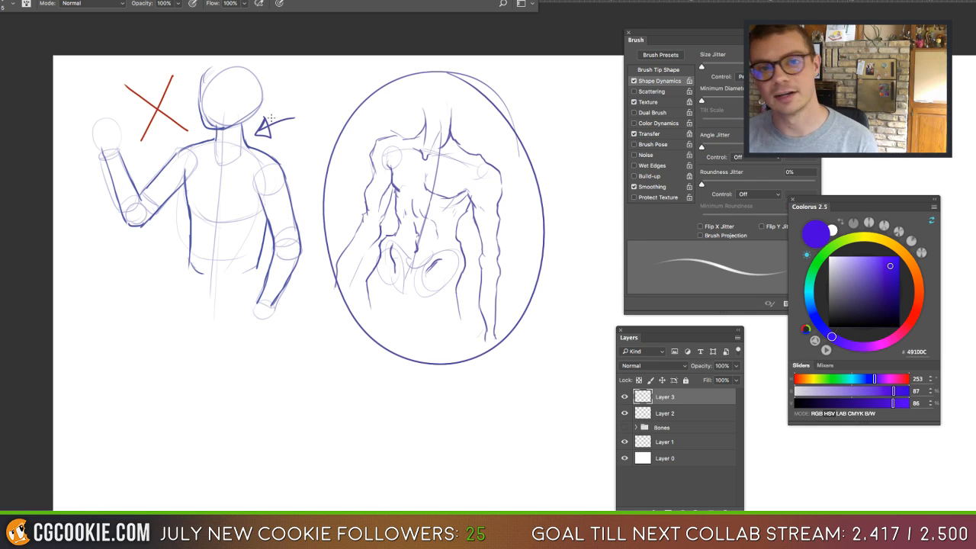
key(ctrl+z)
key(ctrl+z)
key(ctrl+z)
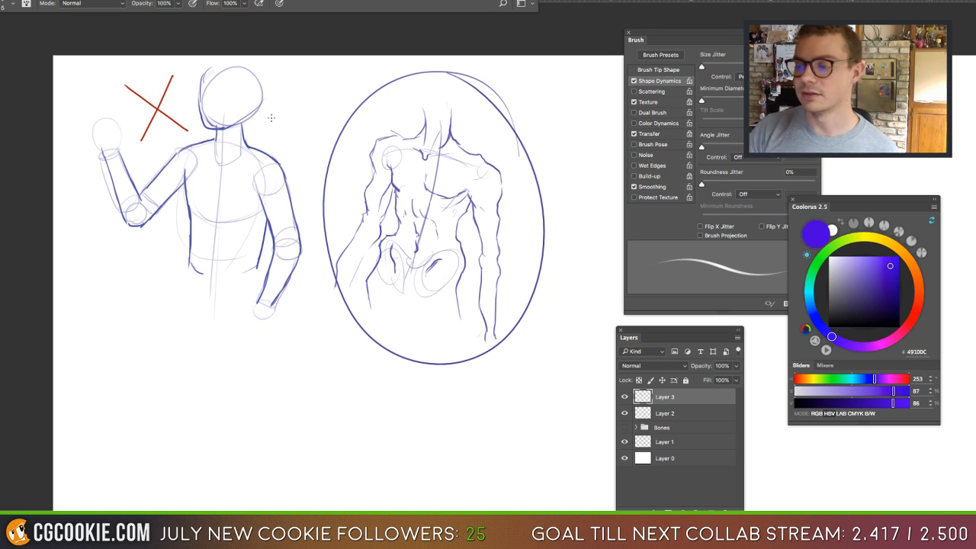
mouse_move(276, 330)
mouse_down()
mouse_move(220, 352)
mouse_move(177, 398)
mouse_move(109, 442)
mouse_up()
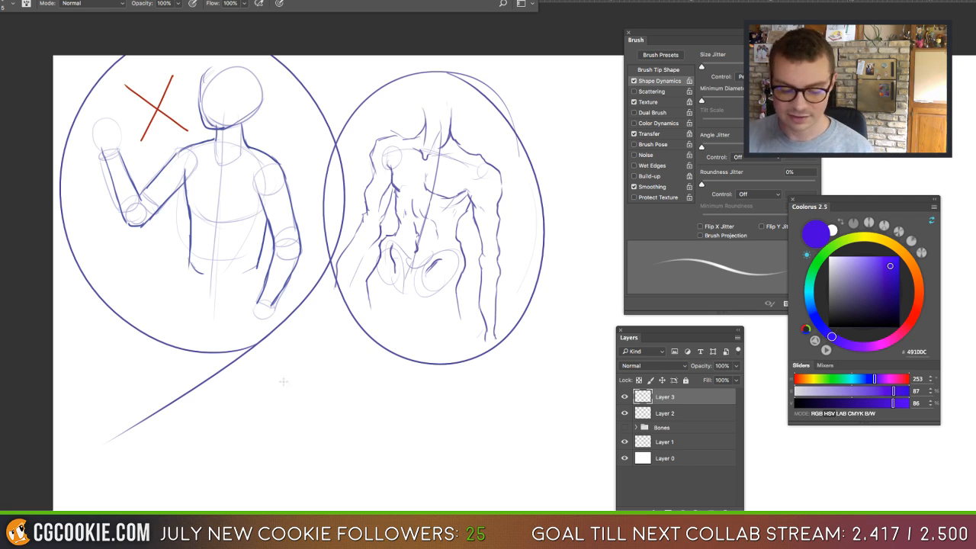
key(ctrl+z)
key(ctrl+z)
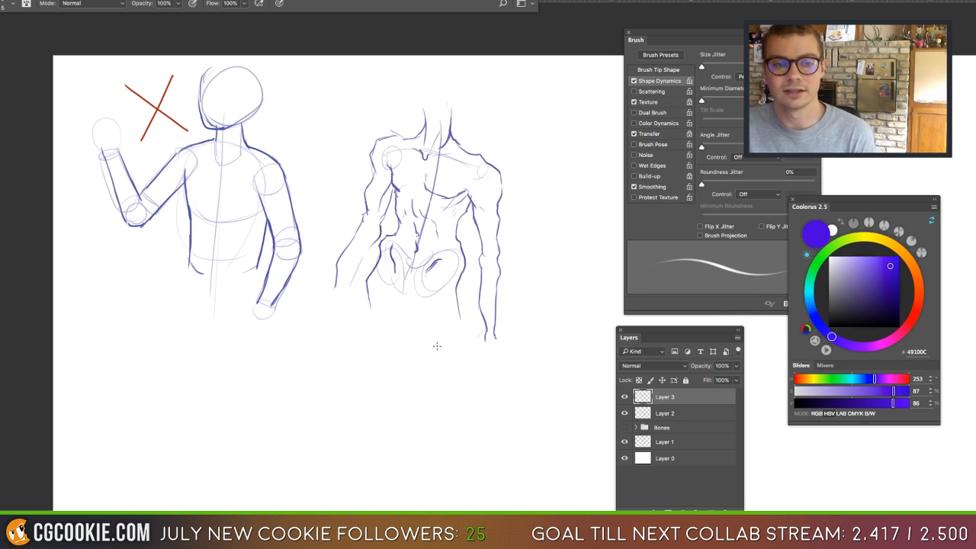
mouse_move(309, 102)
mouse_down()
mouse_move(64, 168)
mouse_move(169, 56)
mouse_up()
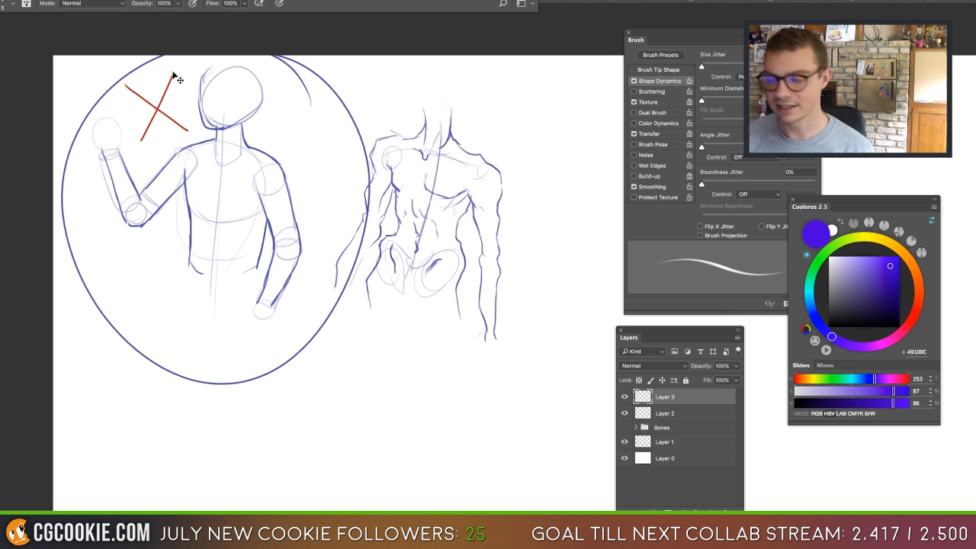
key(ctrl+z)
mouse_move(461, 103)
mouse_down()
mouse_move(362, 93)
mouse_move(406, 384)
mouse_up()
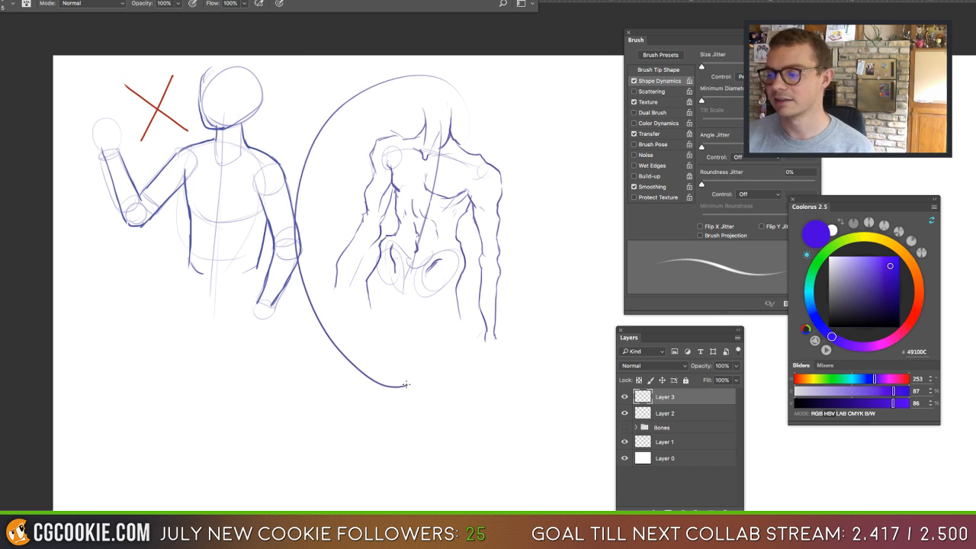
key(ctrl+z)
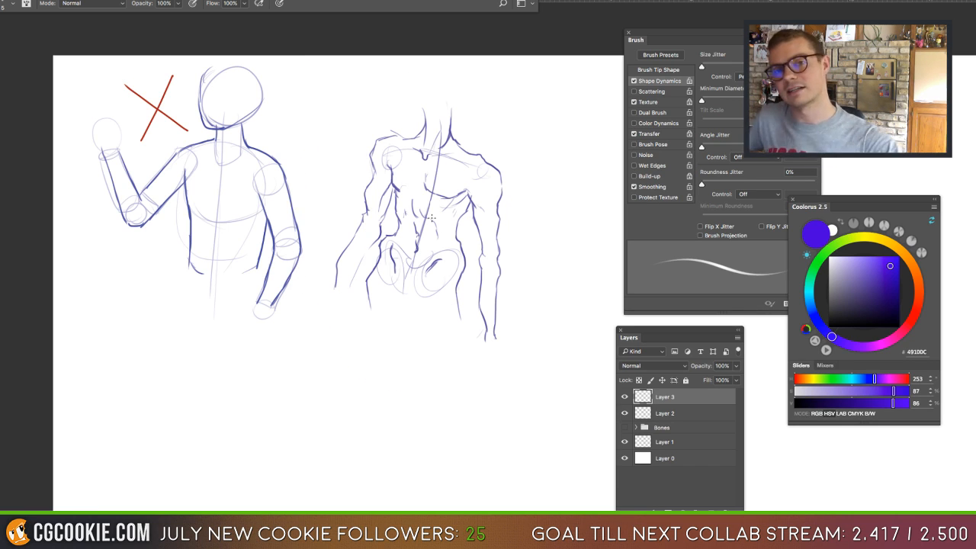
Draw a detailed hand with spread fingers at the end of the second figure's straight arm, including knuckle and tendon lines.
mouse_move(488, 326)
mouse_down()
mouse_move(461, 379)
mouse_move(477, 358)
mouse_move(483, 382)
mouse_move(497, 373)
mouse_move(504, 346)
mouse_up()
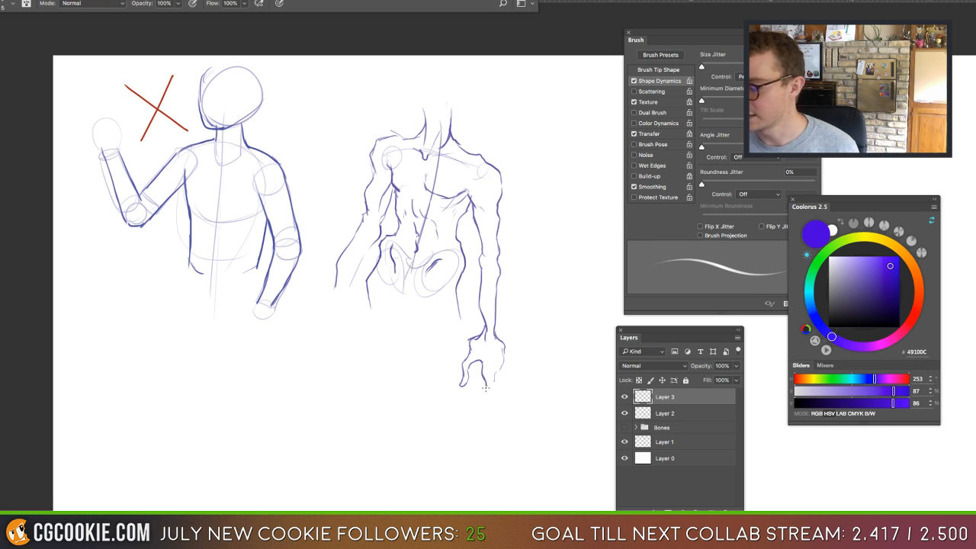
mouse_move(485, 381)
mouse_down()
mouse_move(486, 413)
mouse_move(500, 366)
mouse_move(505, 384)
mouse_move(481, 394)
mouse_move(495, 387)
mouse_move(503, 356)
mouse_move(491, 388)
mouse_up()
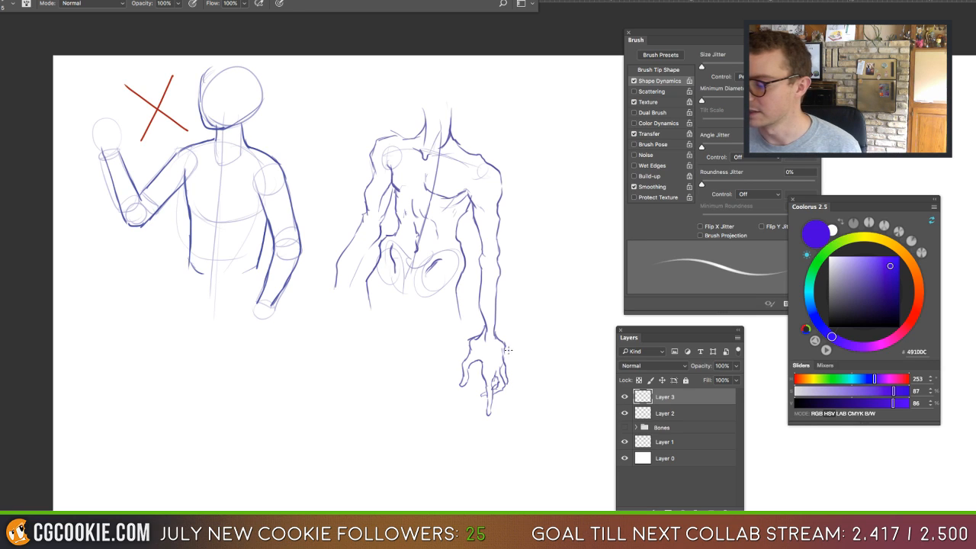
mouse_move(507, 350)
mouse_down()
mouse_move(517, 368)
mouse_move(509, 374)
mouse_move(520, 360)
mouse_up()
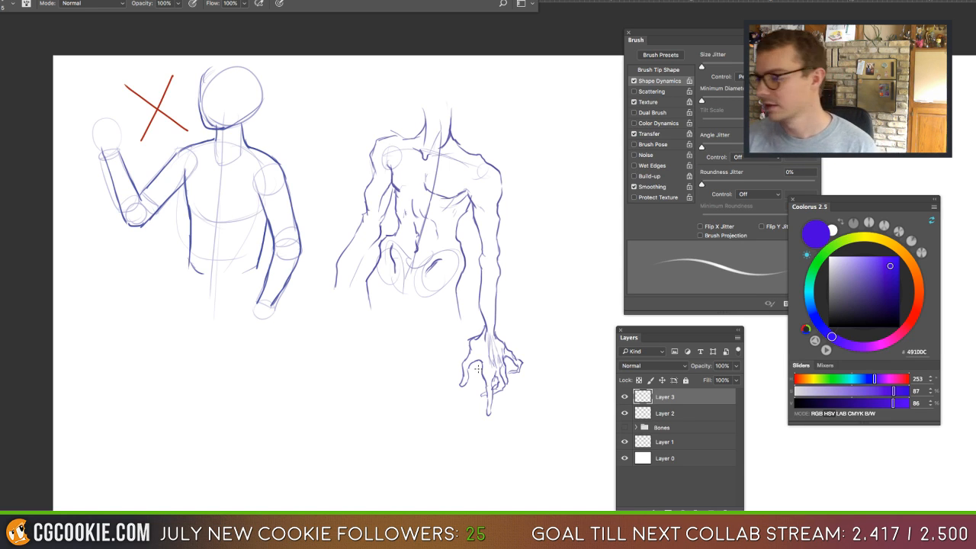
Hide Layer 3 and Layer 2 and add a new layer on top for a fresh sketch.
key(e)
click(624, 397)
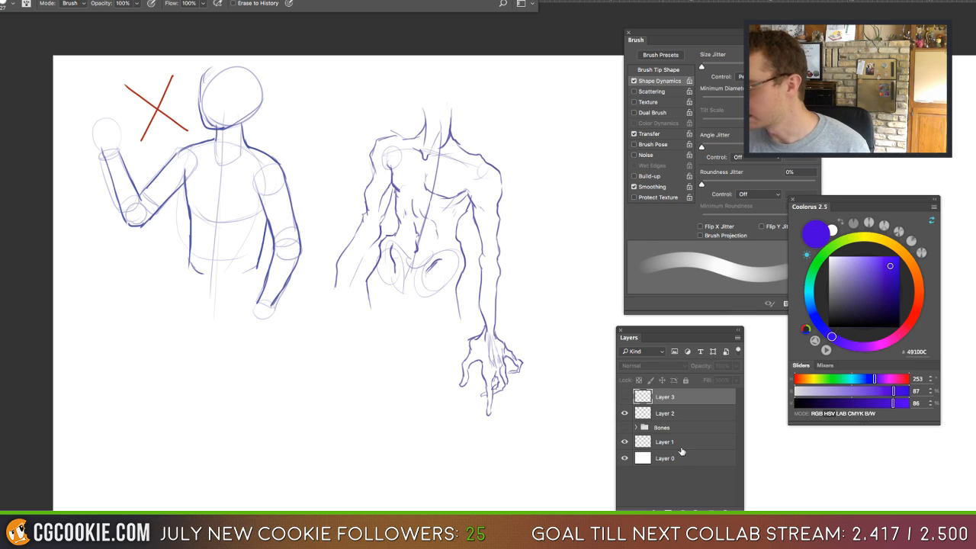
click(708, 509)
click(624, 429)
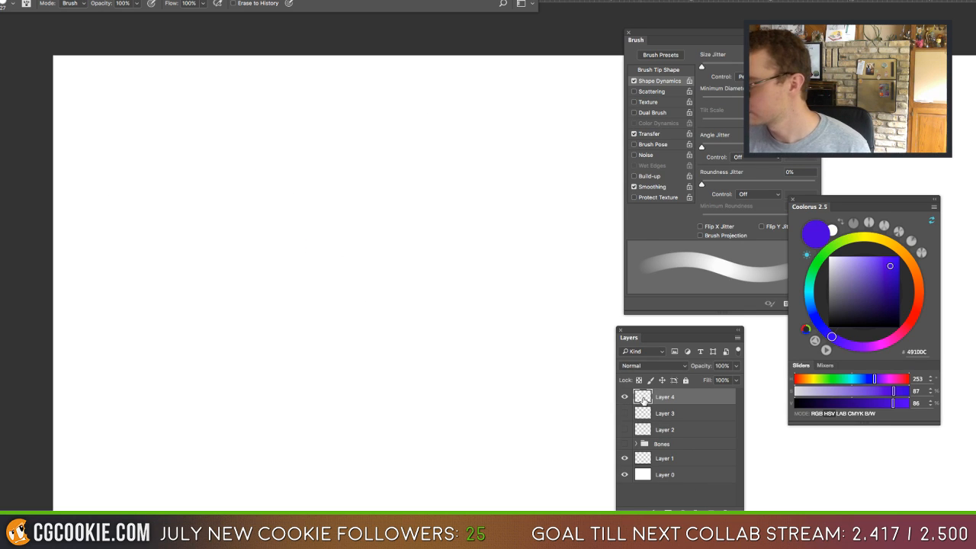
key(b)
drag(182, 109, 174, 167)
drag(263, 97, 253, 143)
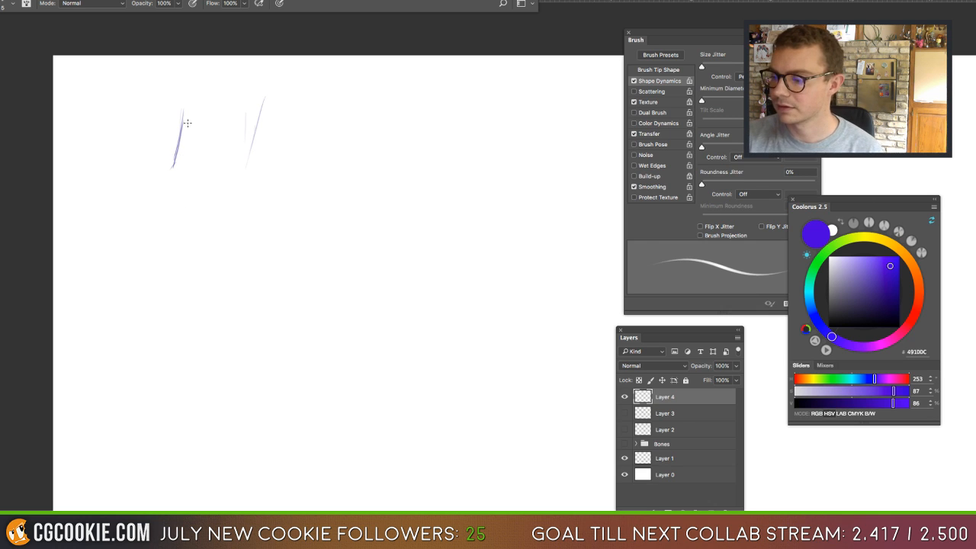
drag(175, 169, 151, 250)
key(e)
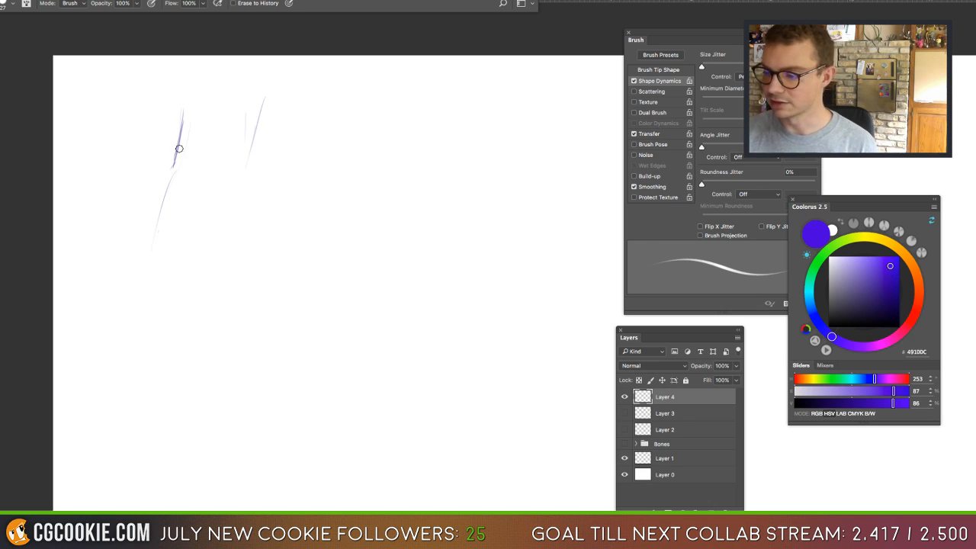
mouse_move(184, 242)
mouse_down()
mouse_move(237, 237)
mouse_move(227, 229)
mouse_move(270, 147)
mouse_move(249, 239)
mouse_up()
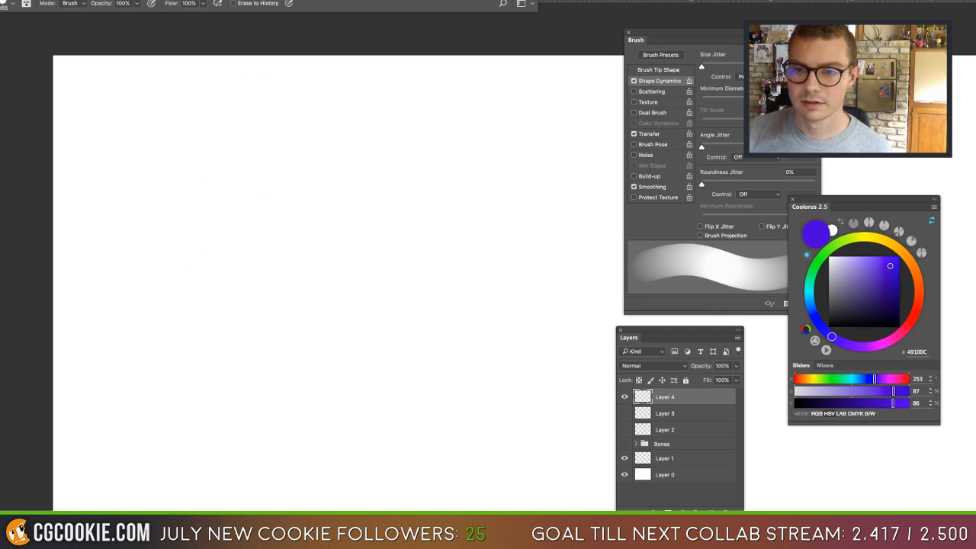
Switch to the other open document, show its arms group, and return to the blank sketch with the brush.
key(ctrl+Tab)
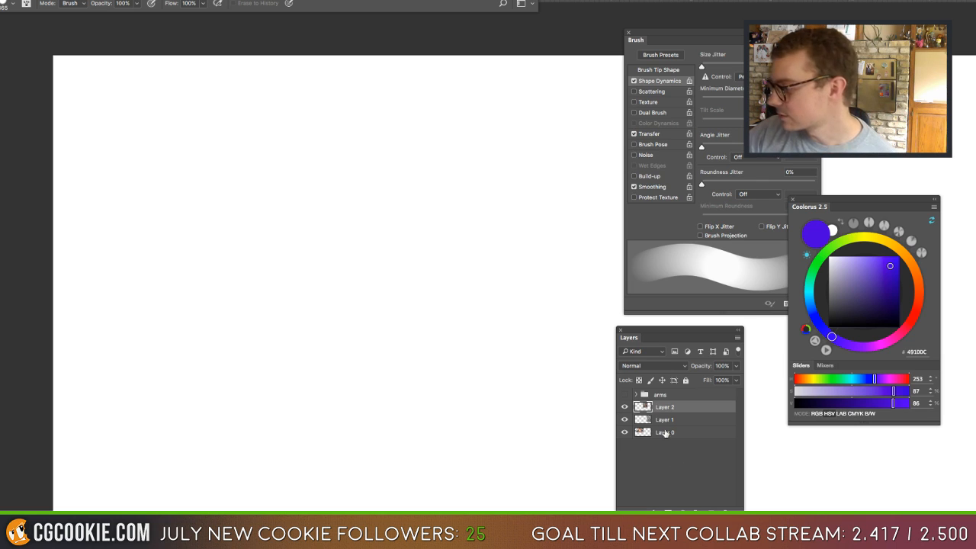
click(624, 394)
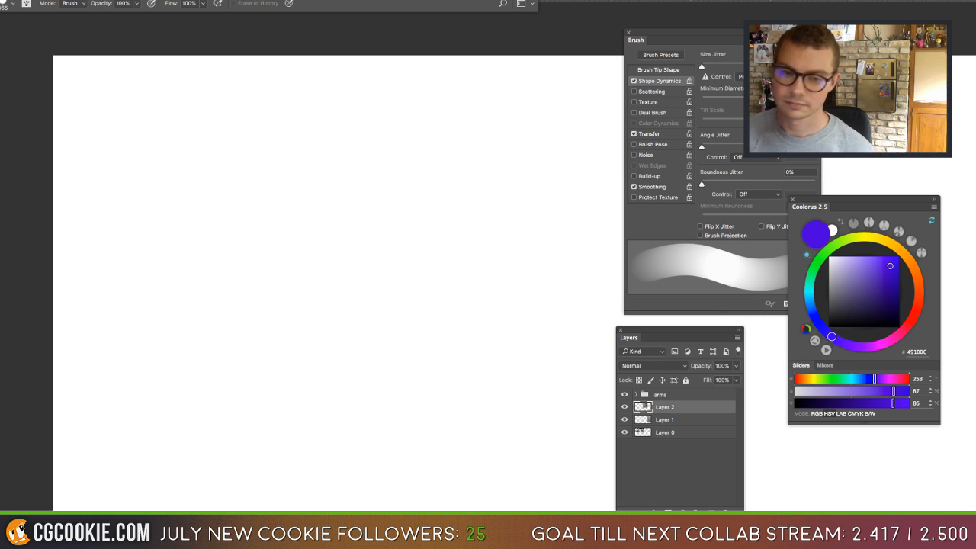
click(233, 254)
key(b)
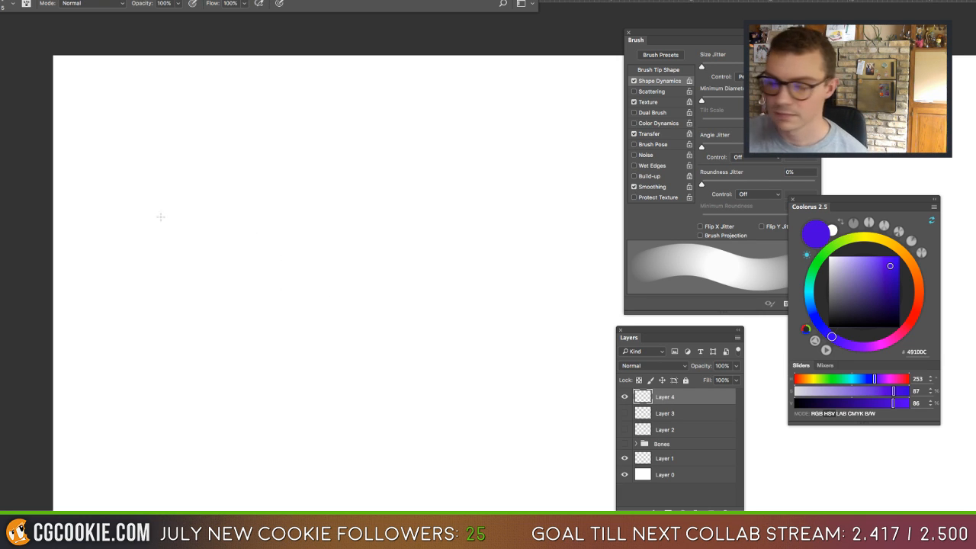
Sketch a blocky form with a curved upper edge and two slanted lines running down from its lower corners.
mouse_move(163, 216)
mouse_down()
mouse_move(171, 259)
mouse_move(171, 209)
mouse_move(244, 188)
mouse_move(259, 256)
mouse_up()
drag(257, 218, 256, 288)
mouse_move(169, 250)
mouse_down()
mouse_move(185, 301)
mouse_move(255, 300)
mouse_up()
drag(178, 281, 137, 401)
drag(255, 293, 213, 417)
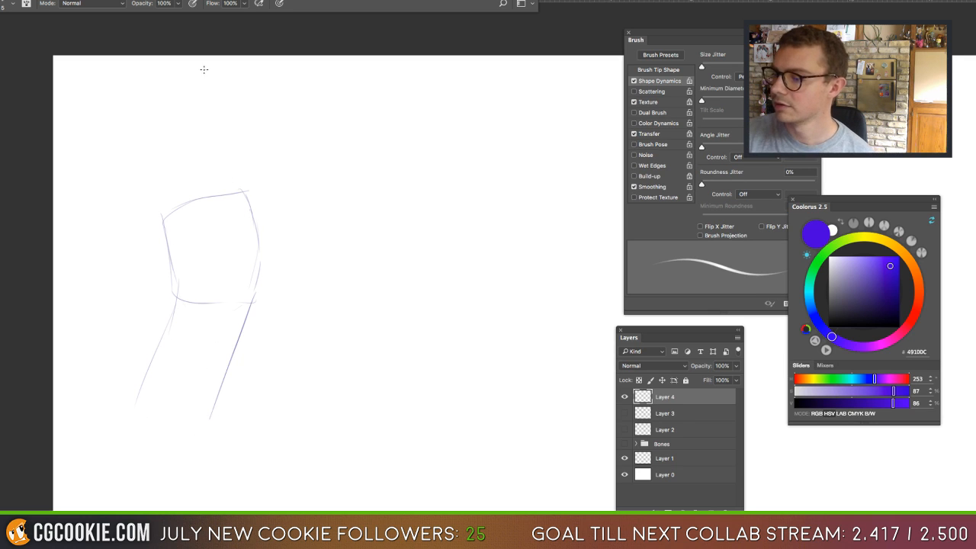
Write the headings "1." and "2." side by side above the sketch, and move the blocky sketch lower under "1.".
drag(204, 70, 204, 88)
drag(446, 75, 464, 91)
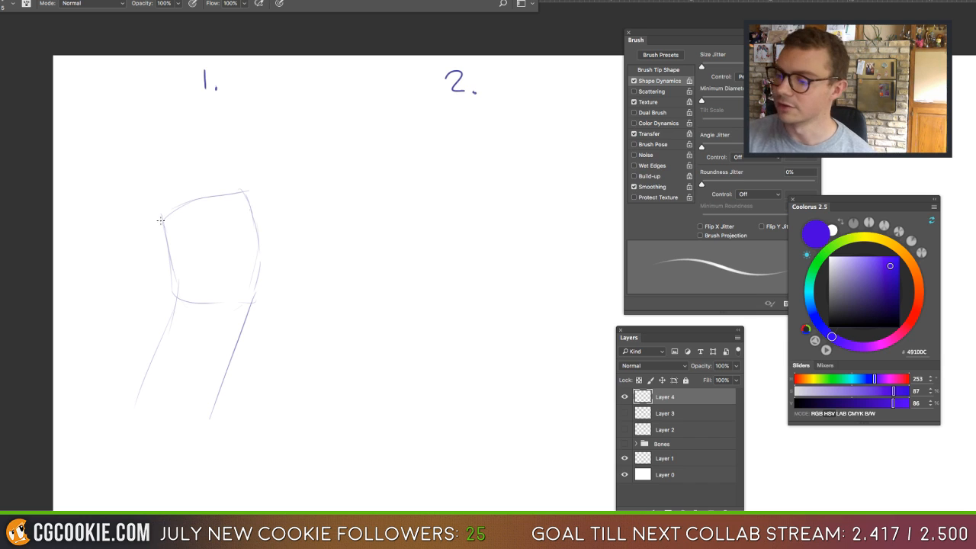
key(l)
mouse_move(208, 157)
mouse_down()
mouse_move(215, 476)
mouse_move(218, 161)
mouse_up()
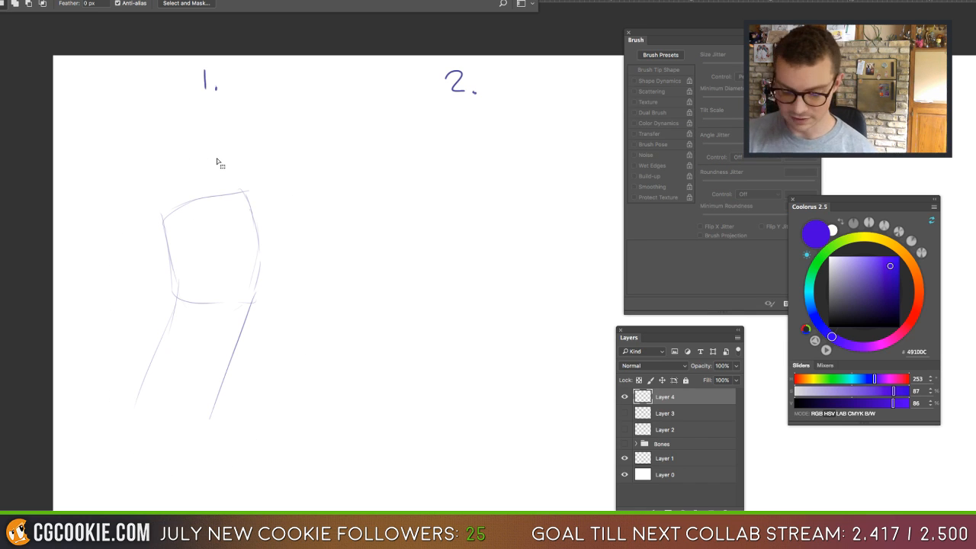
key(v)
drag(229, 295, 233, 362)
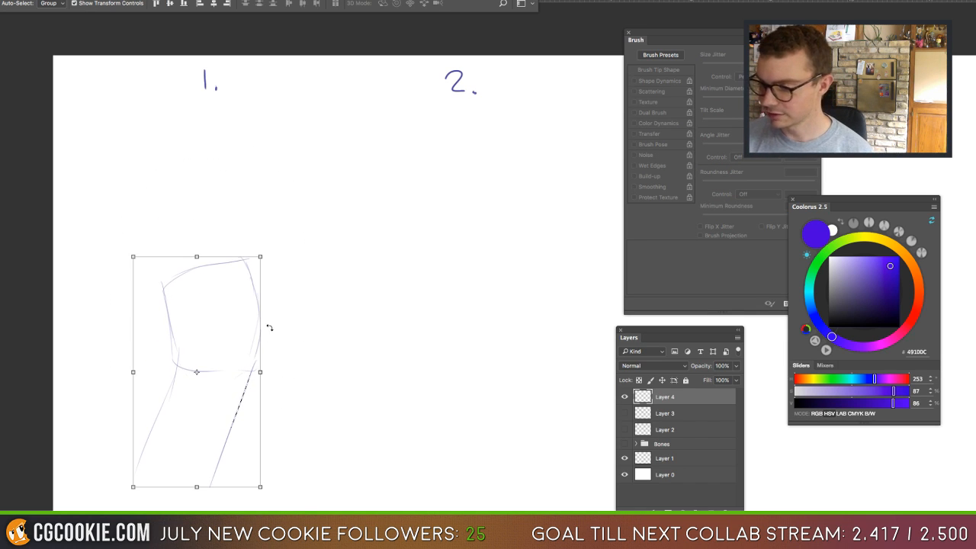
Deselect the blocky sketch and add four short finger segments and a thumb base to turn it into a hand.
key(ctrl+d)
key(b)
drag(163, 287, 151, 242)
mouse_move(157, 241)
mouse_down()
mouse_move(175, 272)
mouse_move(185, 272)
mouse_move(181, 239)
mouse_up()
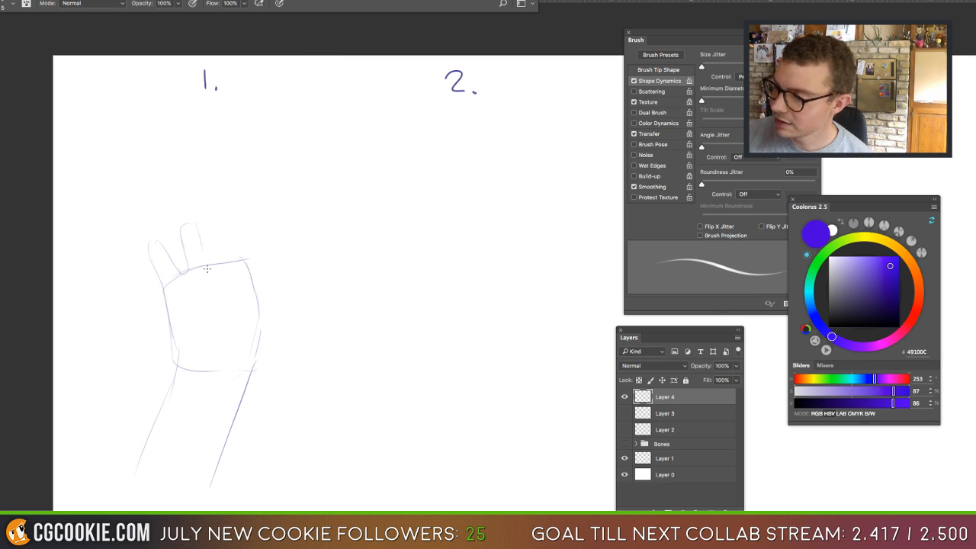
drag(226, 263, 213, 231)
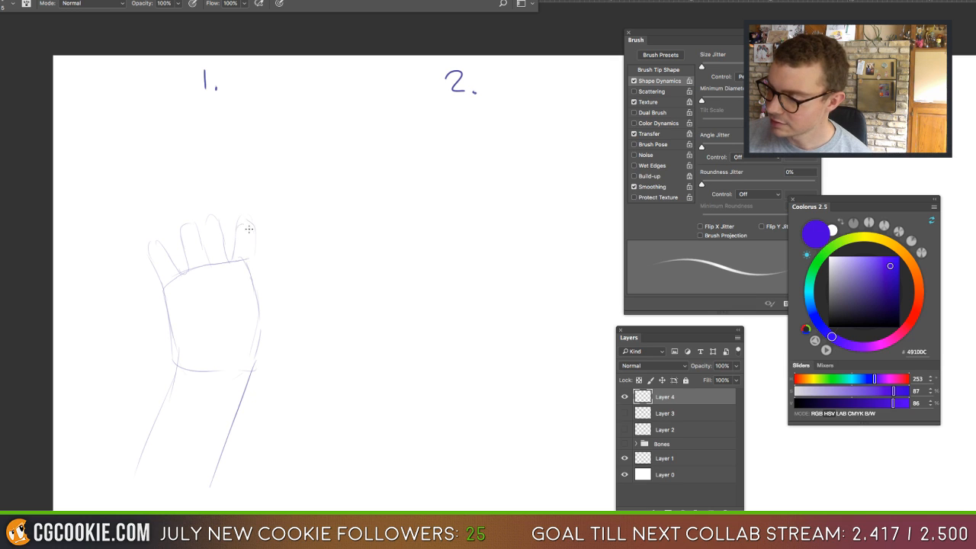
drag(254, 245, 265, 358)
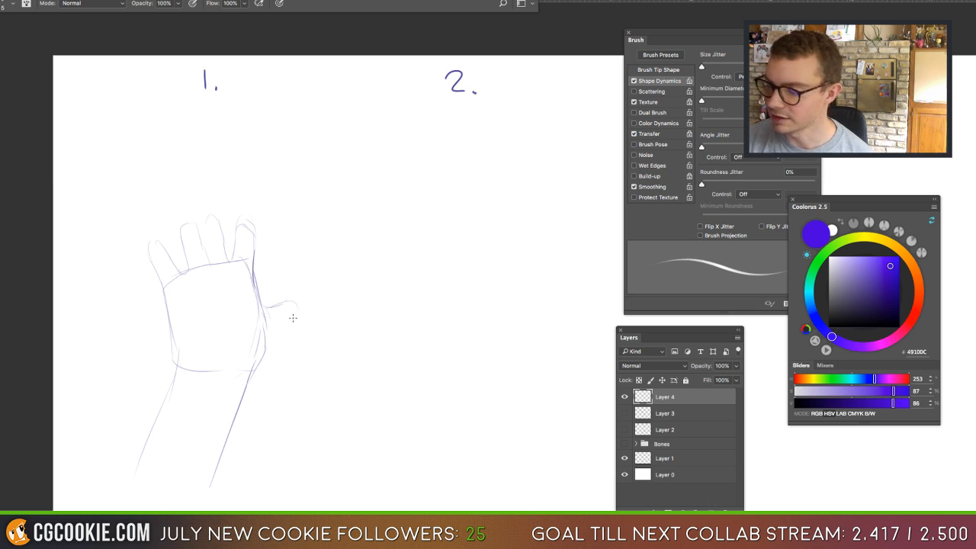
drag(293, 317, 254, 374)
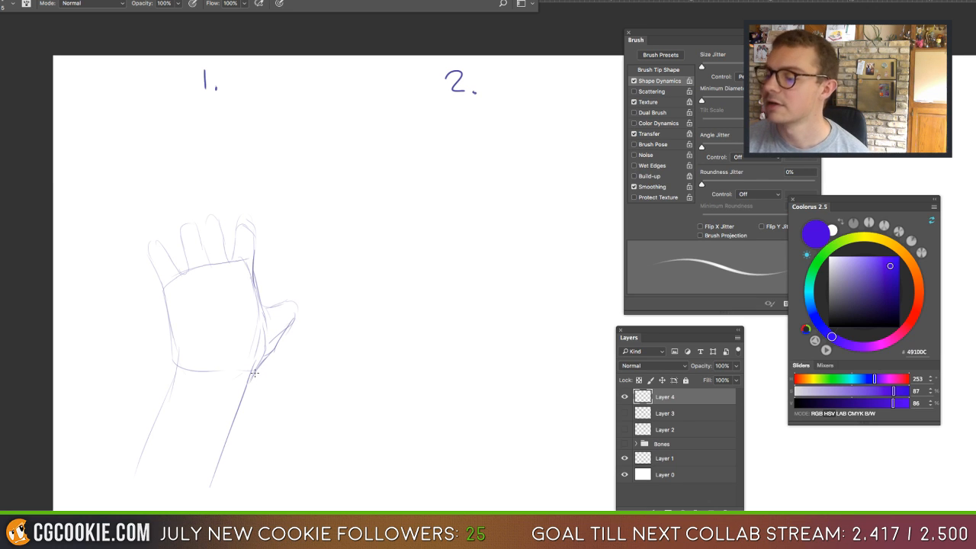
Darken the little-finger side of the palm and extend the little, ring and middle fingers to full length.
drag(159, 275, 180, 370)
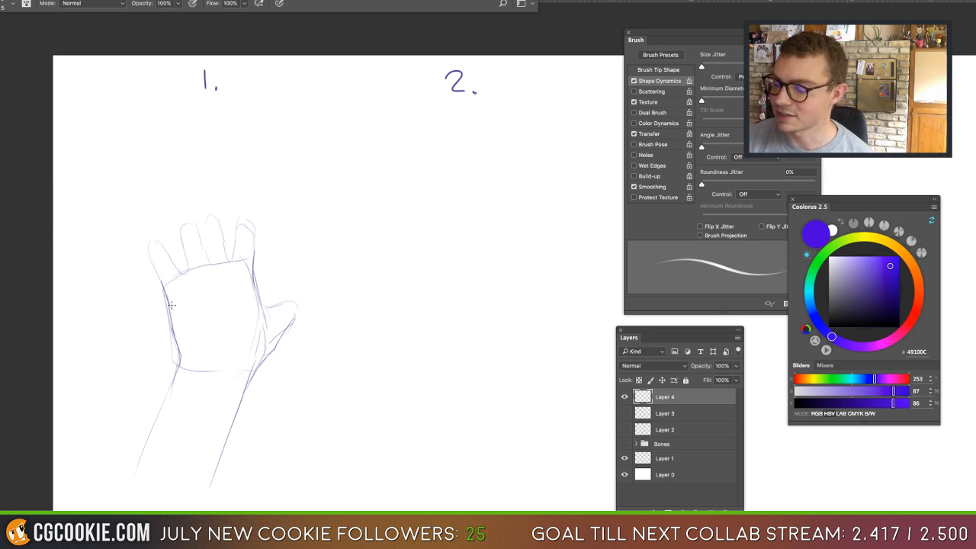
mouse_move(161, 252)
mouse_down()
mouse_move(183, 274)
mouse_move(152, 258)
mouse_move(149, 248)
mouse_move(162, 248)
mouse_move(143, 240)
mouse_up()
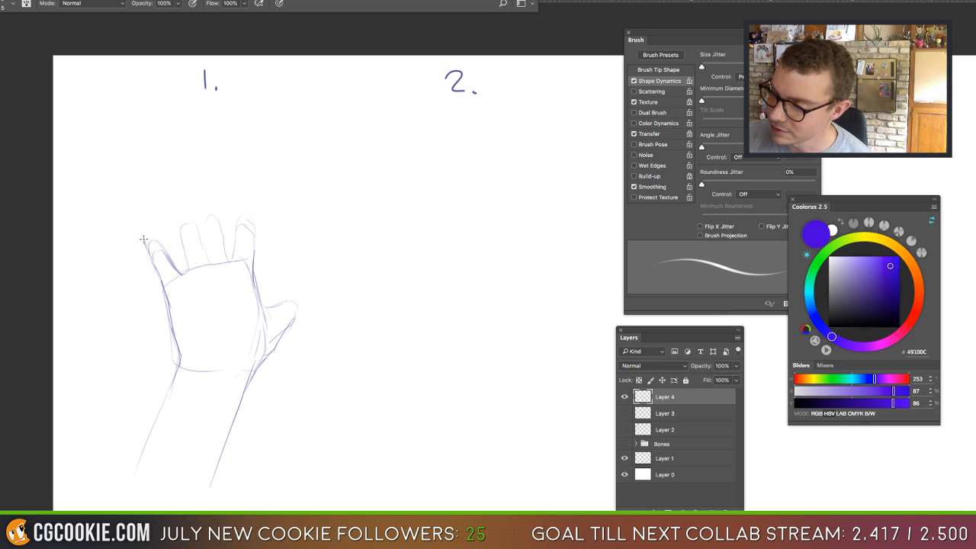
mouse_move(140, 205)
mouse_down()
mouse_move(171, 258)
mouse_move(186, 182)
mouse_move(202, 226)
mouse_up()
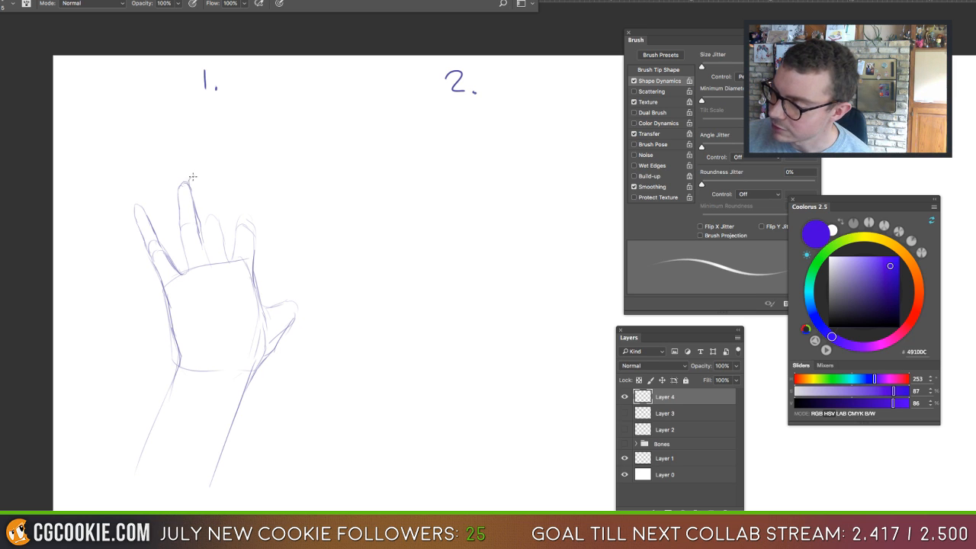
drag(192, 177, 229, 259)
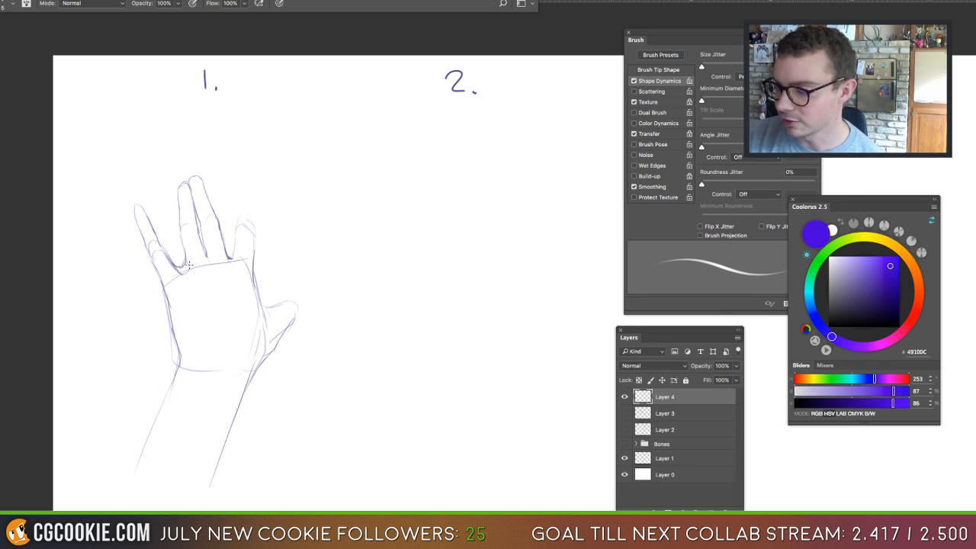
drag(191, 265, 196, 263)
key(super+z)
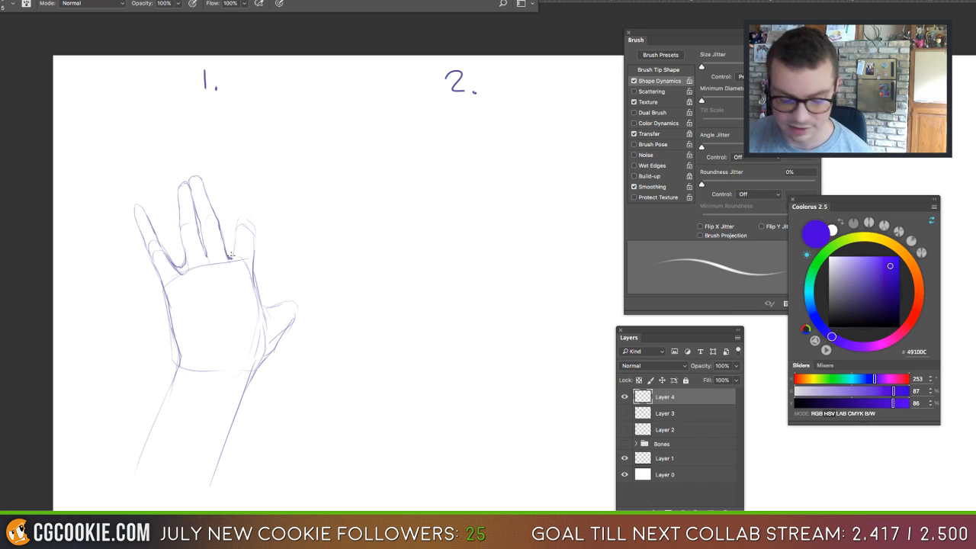
key(super+z)
key(super+z)
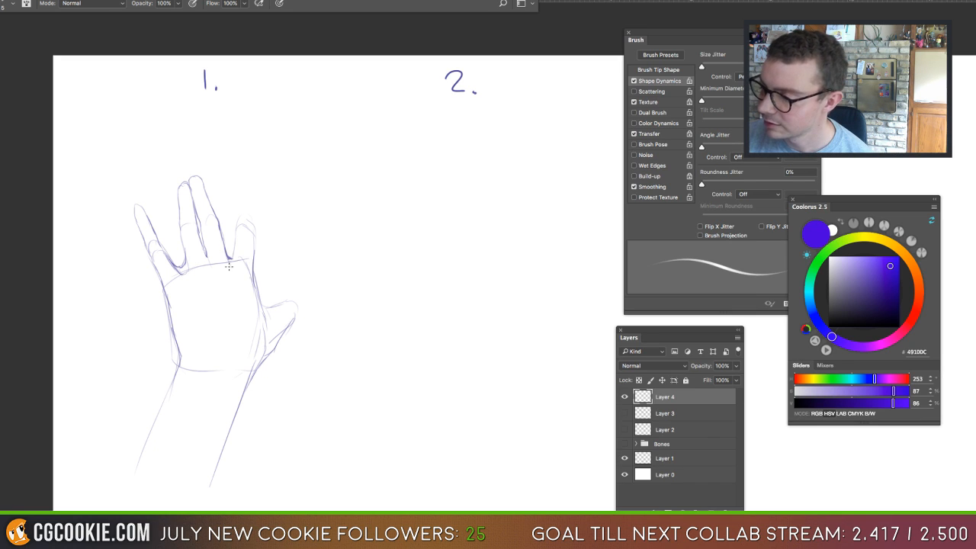
Complete the hand with knuckle marks, fingernails, a full-length index finger and a bent-back thumb tip.
drag(193, 266, 200, 280)
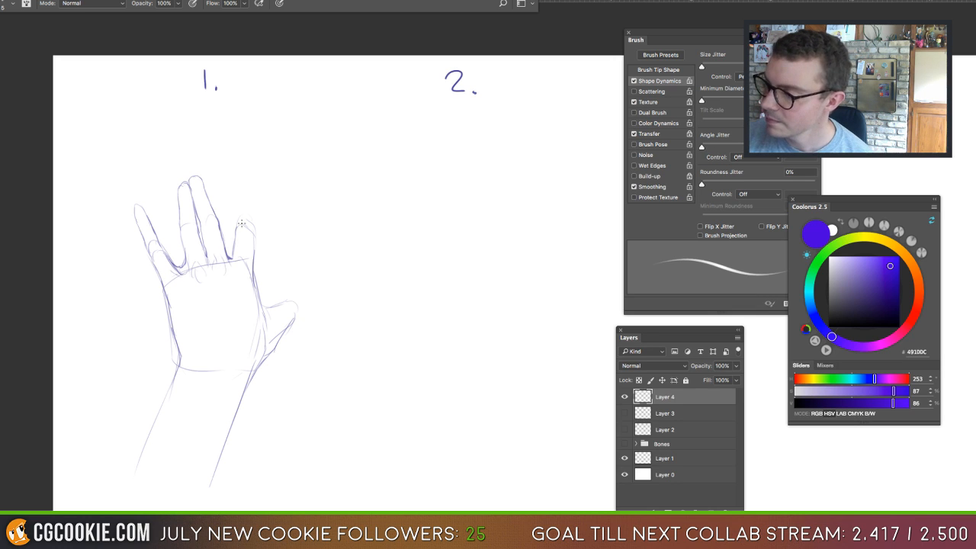
mouse_move(239, 207)
mouse_down()
mouse_move(243, 182)
mouse_move(254, 185)
mouse_move(254, 229)
mouse_up()
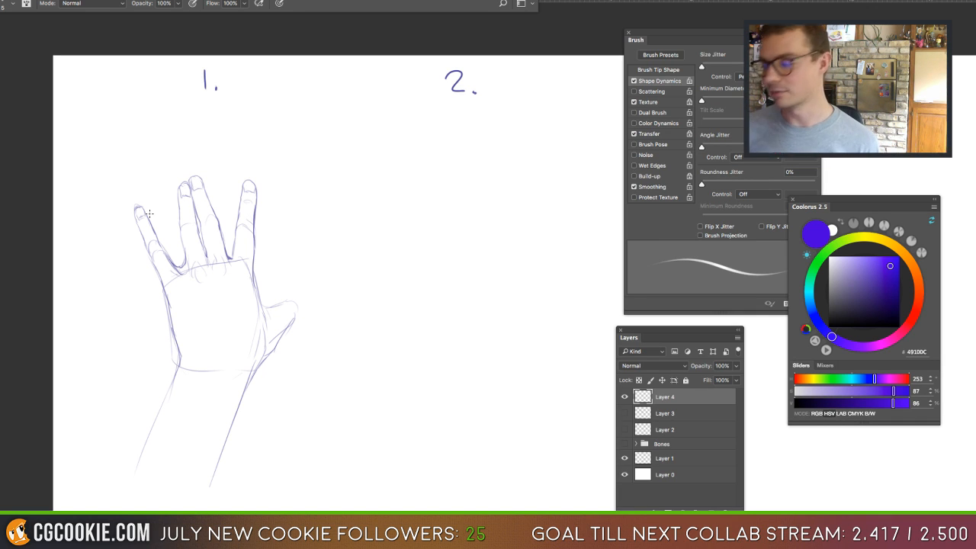
key(Tab)
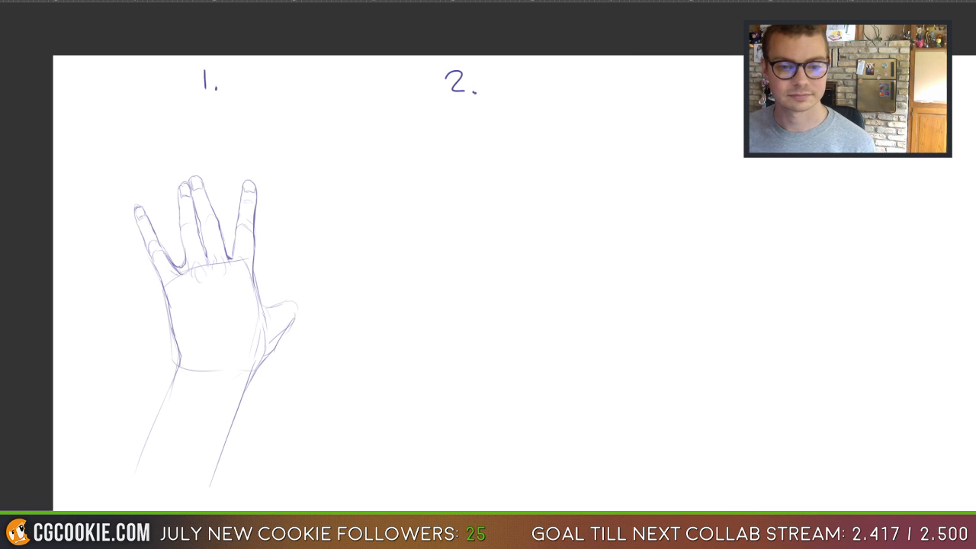
key(Tab)
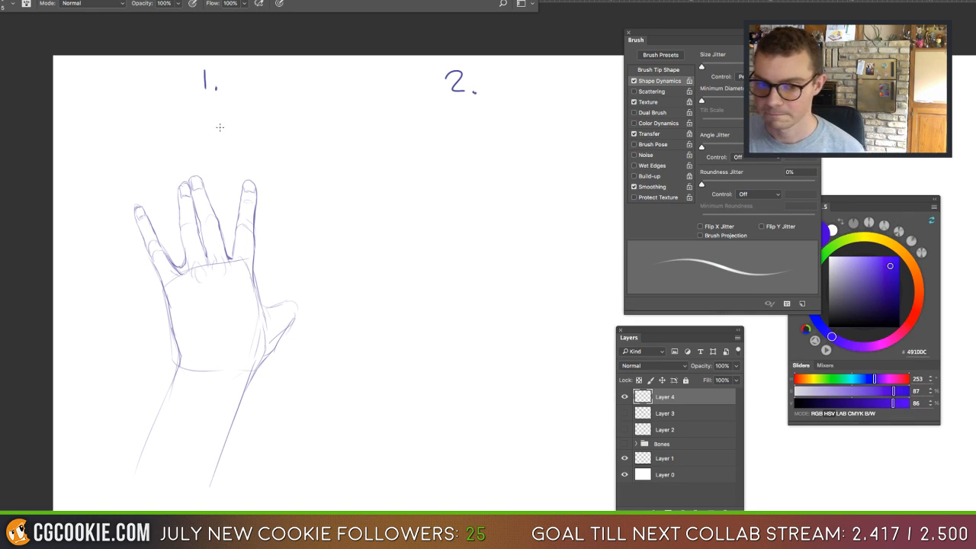
mouse_move(287, 300)
mouse_down()
mouse_move(324, 299)
mouse_move(285, 333)
mouse_up()
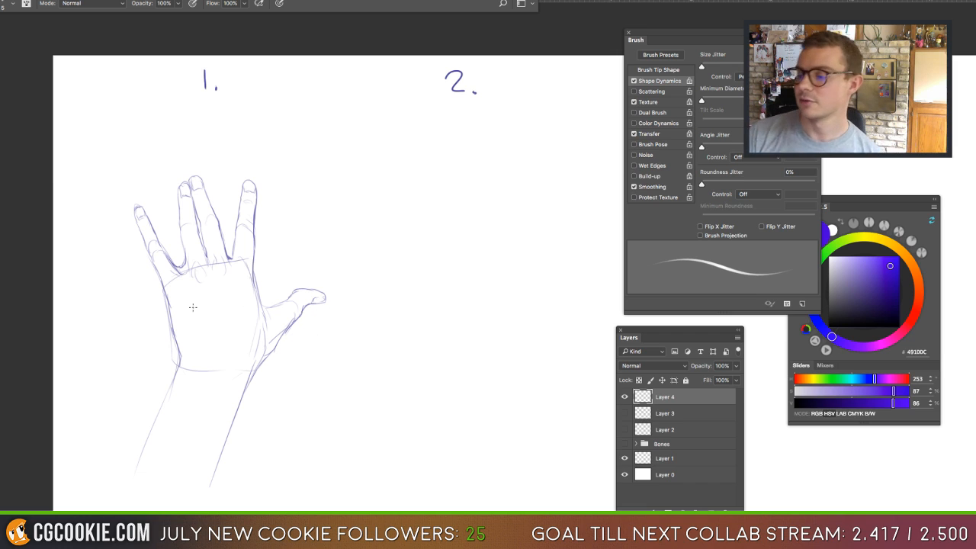
Write "(safe)" in parentheses beneath the heading "1." above the hand.
mouse_move(180, 107)
mouse_down()
mouse_move(176, 135)
mouse_move(199, 128)
mouse_up()
mouse_move(212, 104)
mouse_down()
mouse_move(203, 129)
mouse_move(214, 114)
mouse_up()
drag(213, 119, 227, 131)
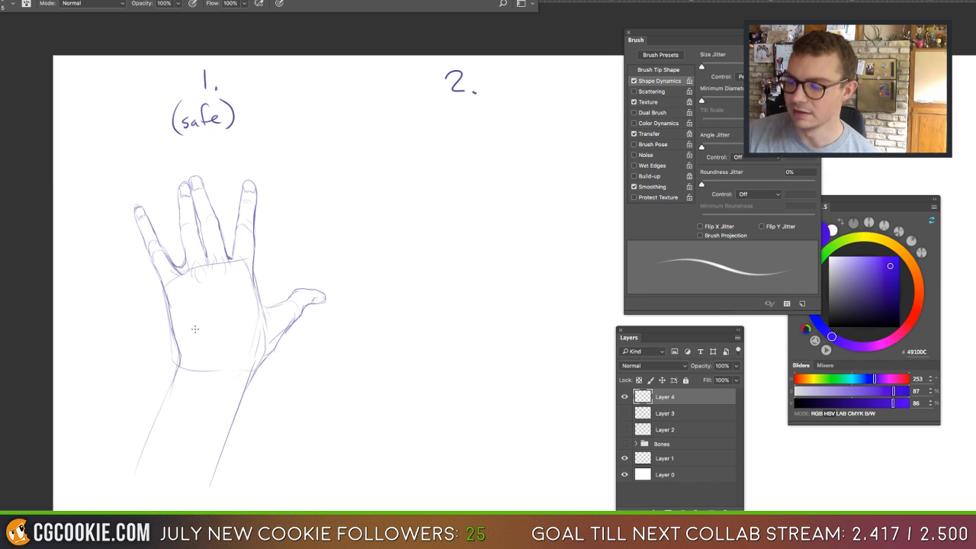
mouse_move(276, 152)
mouse_down()
mouse_move(349, 375)
mouse_move(281, 150)
mouse_up()
key(ctrl+z)
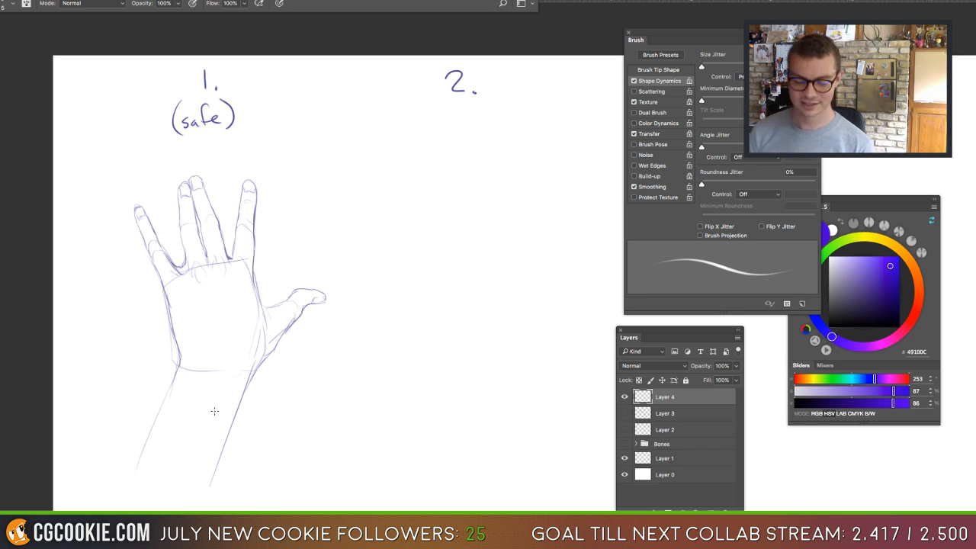
Lasso the whole hand and forearm under "1.", flip it horizontally, and deselect it.
key(l)
mouse_move(221, 155)
mouse_down()
mouse_move(89, 408)
mouse_move(229, 504)
mouse_move(319, 216)
mouse_move(247, 162)
mouse_up()
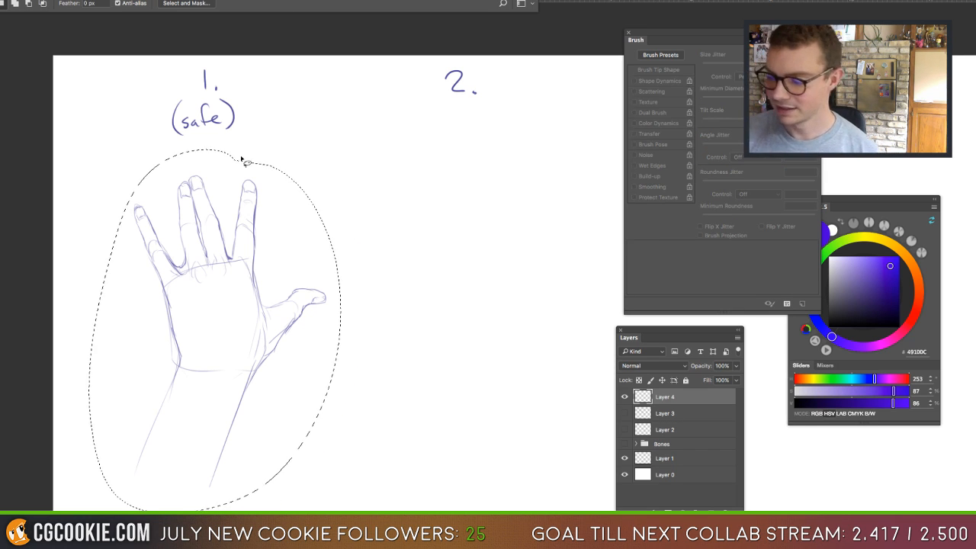
key(v)
click(82, 2)
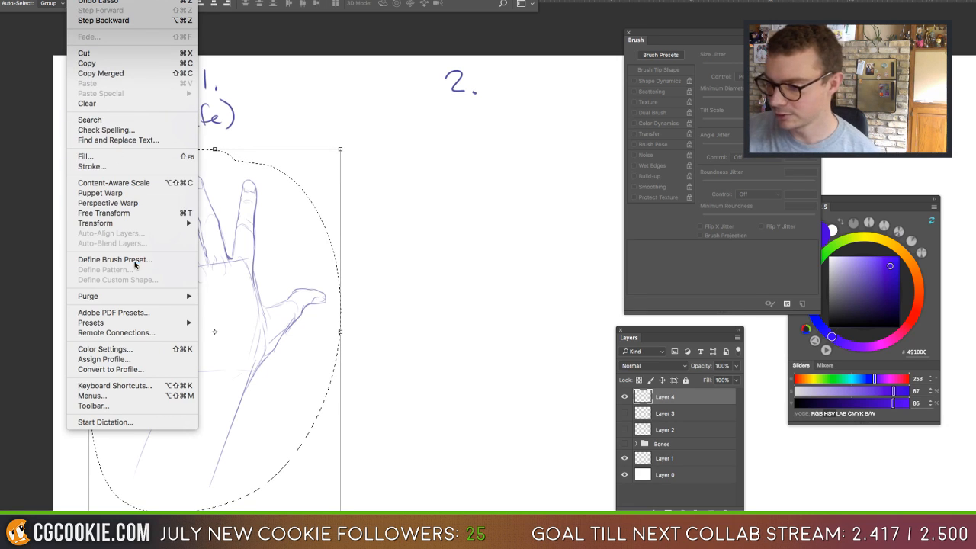
mouse_move(183, 223)
click(266, 340)
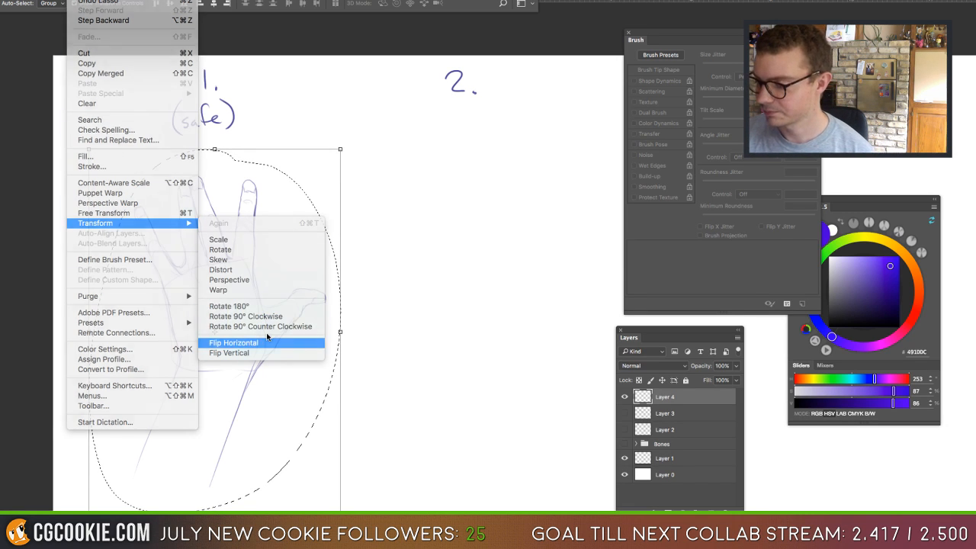
key(super+d)
Darken the outer edge of the flipped palm and erase the construction lines inside the palm and fingers.
key(b)
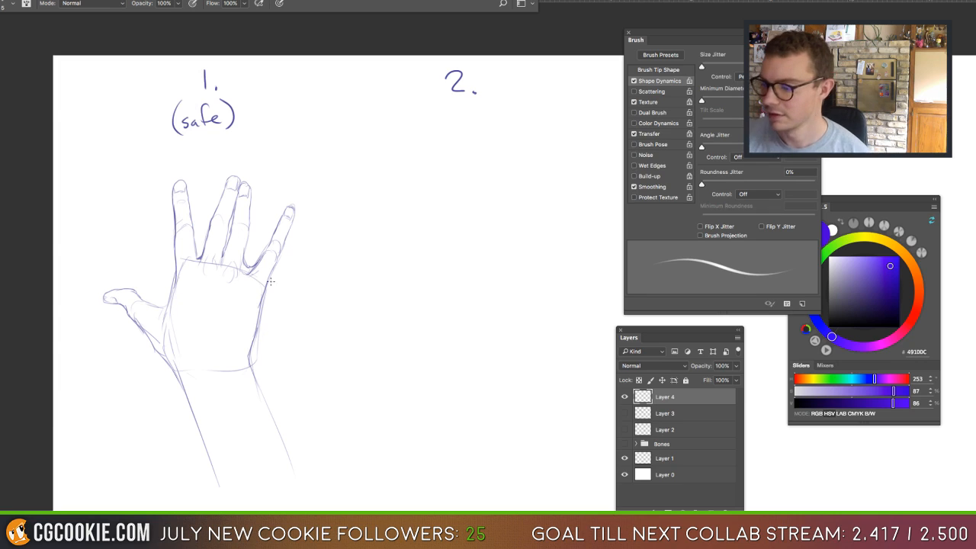
drag(263, 295, 250, 363)
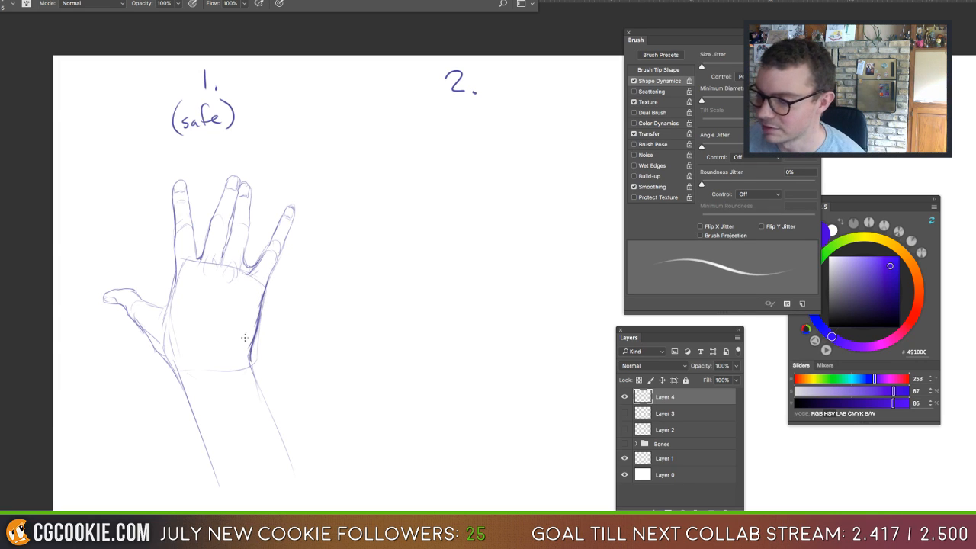
key(e)
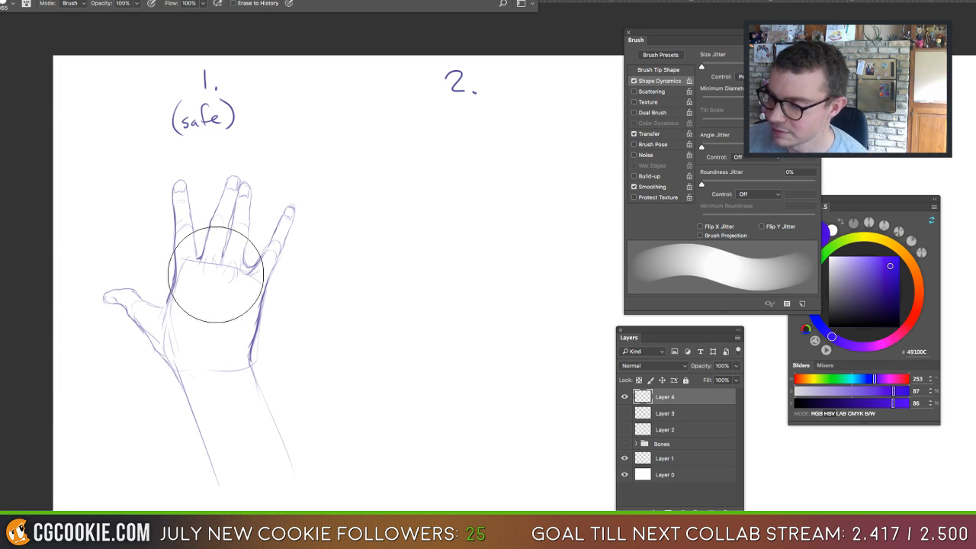
mouse_move(233, 336)
mouse_down()
mouse_move(193, 330)
mouse_move(180, 385)
mouse_up()
key(b)
key(e)
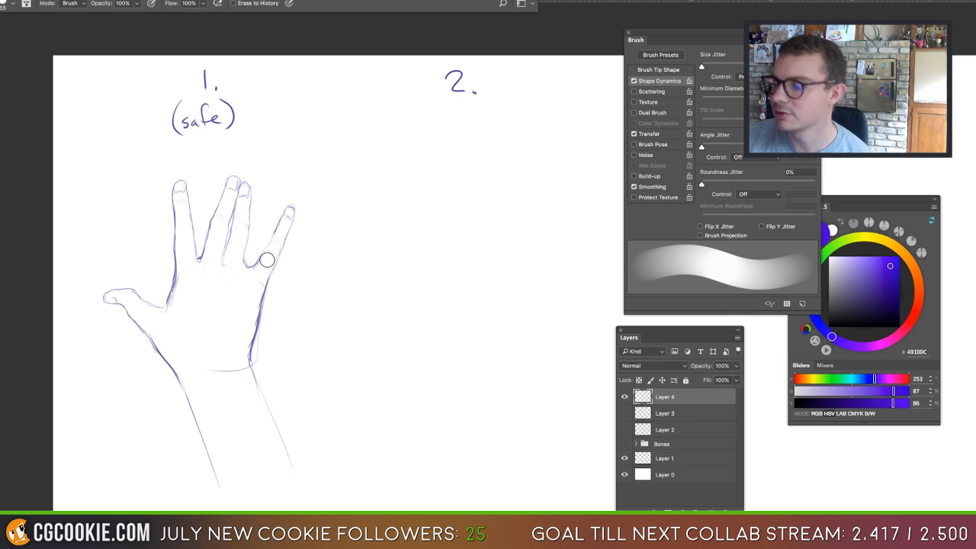
Redraw the little finger with a shorter tip and nail, erase its old tip, and reinforce the wrist line.
key(b)
drag(276, 232, 265, 250)
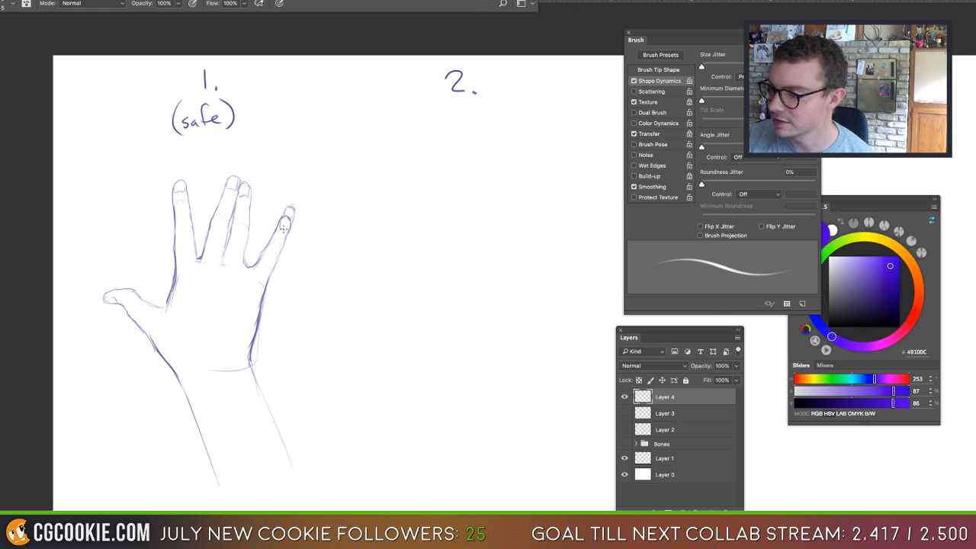
key(e)
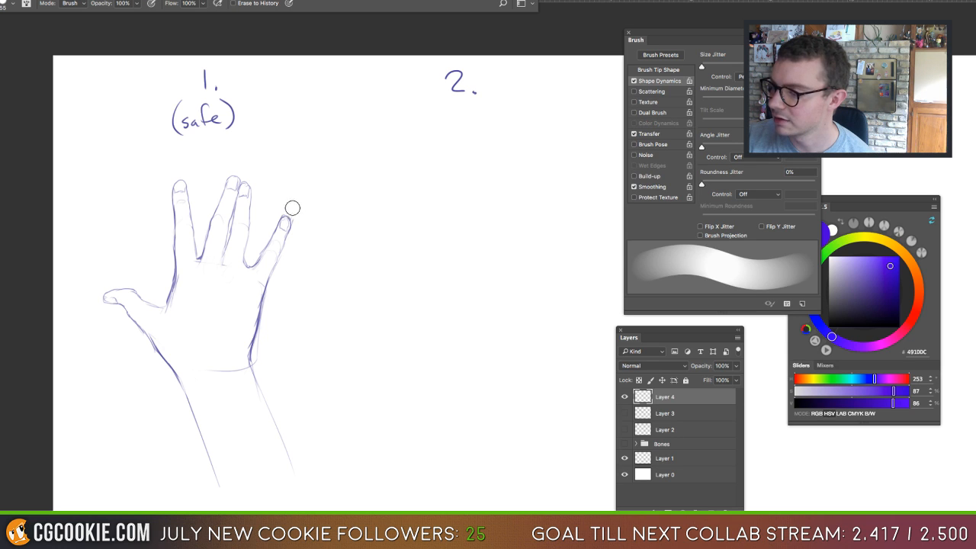
key(b)
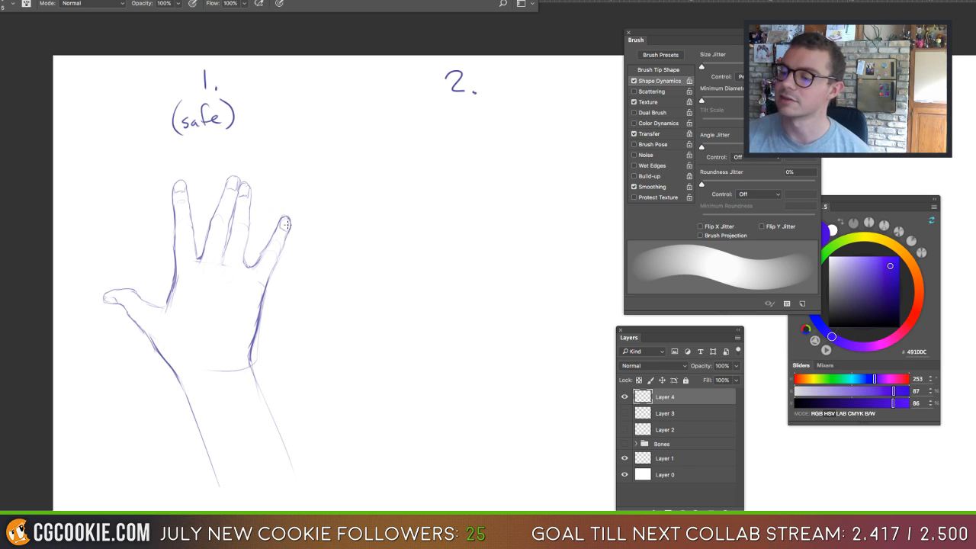
drag(248, 354, 261, 393)
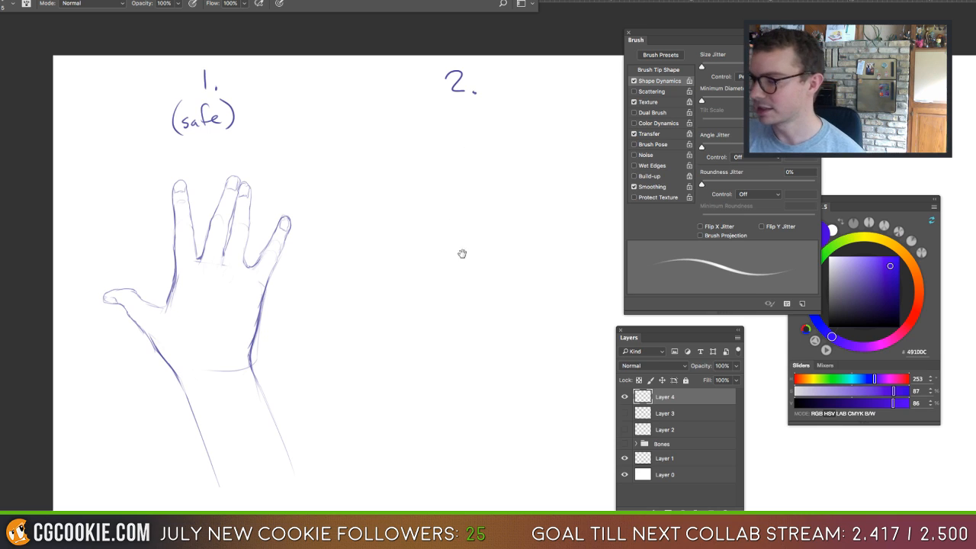
Sketch an angular palm under "2." and sweep long curved gesture lines through it from fingertip to forearm.
mouse_move(460, 252)
mouse_down()
mouse_move(420, 246)
mouse_move(419, 216)
mouse_move(401, 229)
mouse_move(462, 286)
mouse_move(427, 332)
mouse_up()
drag(388, 174, 357, 264)
drag(382, 197, 375, 336)
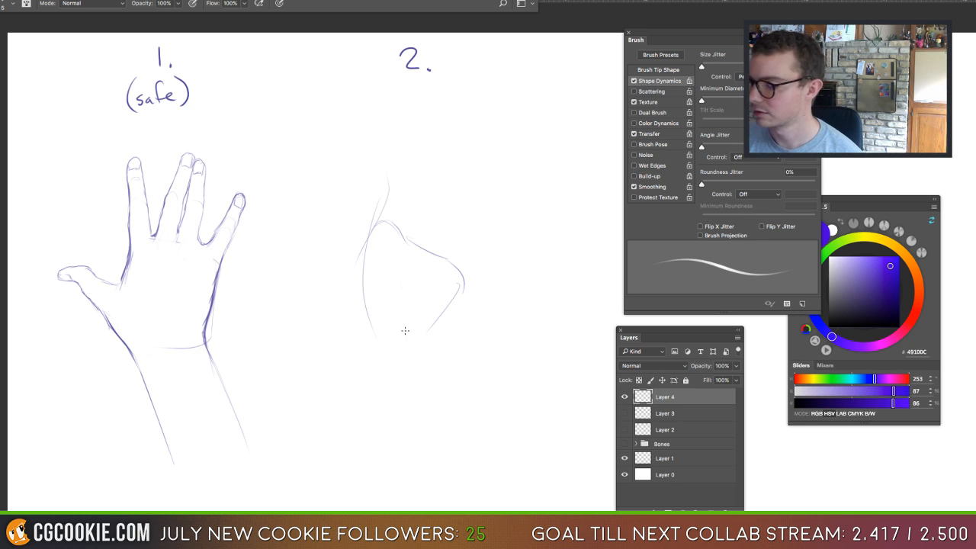
drag(404, 159, 425, 450)
drag(407, 389, 433, 443)
drag(379, 255, 407, 162)
drag(410, 117, 457, 504)
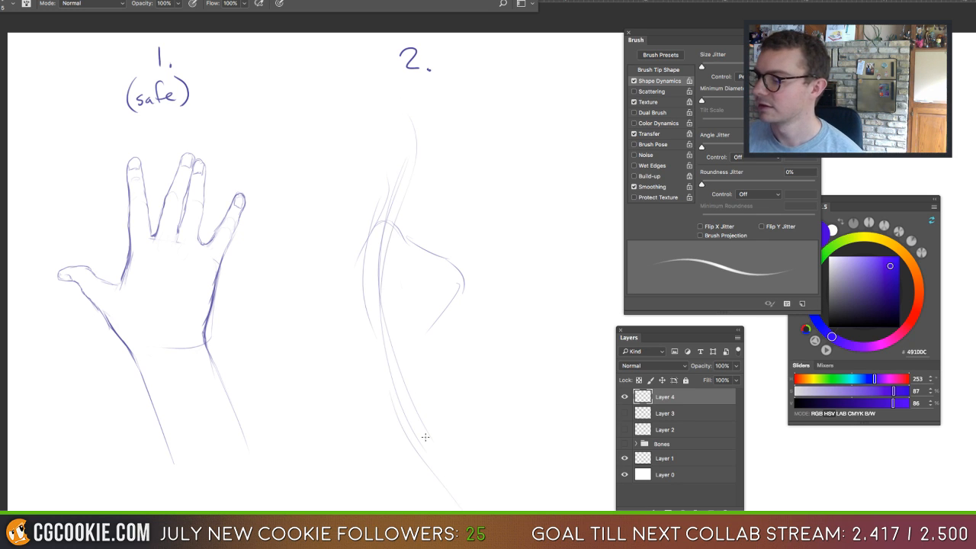
Outline the thumb side of the second palm with slanting curves that continue down into the forearm.
drag(425, 437, 353, 229)
mouse_move(388, 198)
mouse_down()
mouse_move(330, 273)
mouse_move(374, 350)
mouse_up()
mouse_move(337, 267)
mouse_down()
mouse_move(408, 426)
mouse_move(451, 486)
mouse_up()
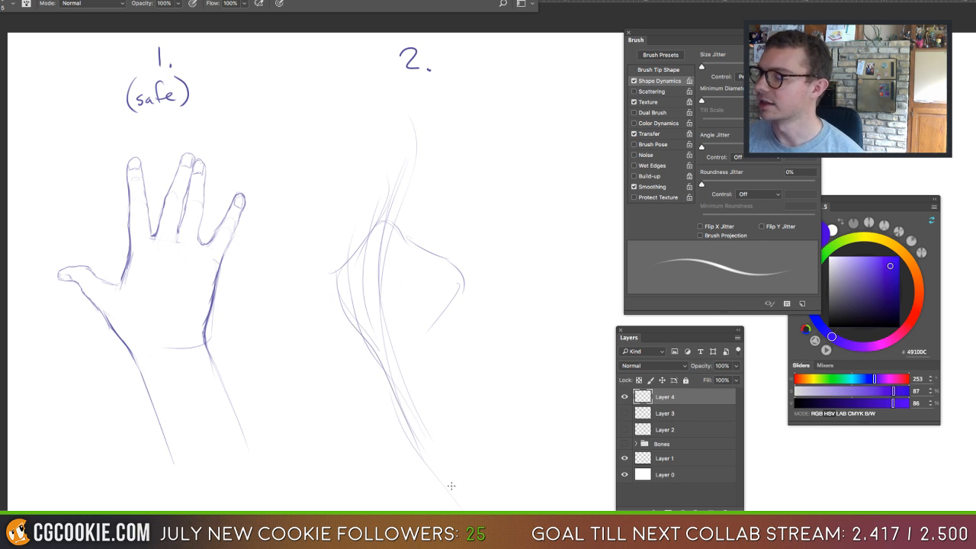
mouse_move(332, 185)
mouse_down()
mouse_move(316, 264)
mouse_move(340, 303)
mouse_up()
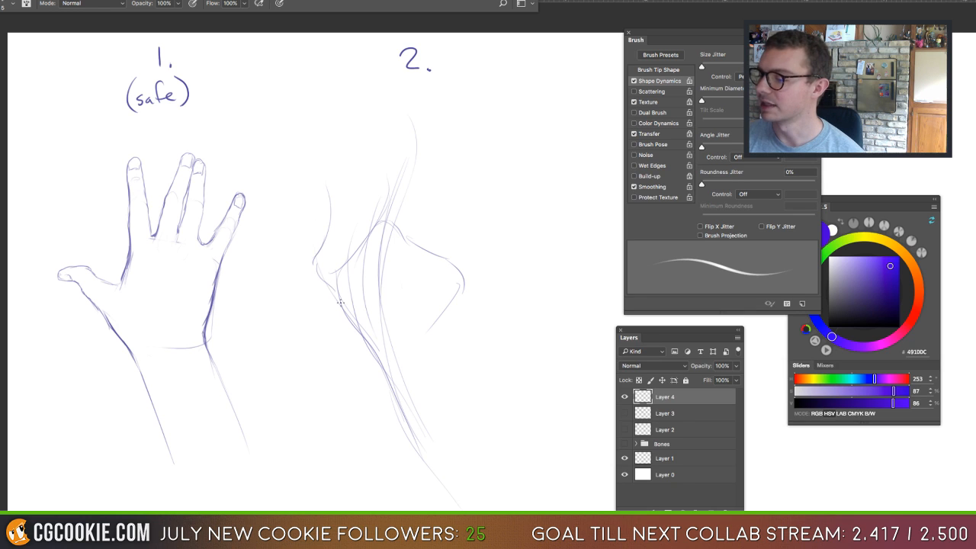
key(ctrl+z)
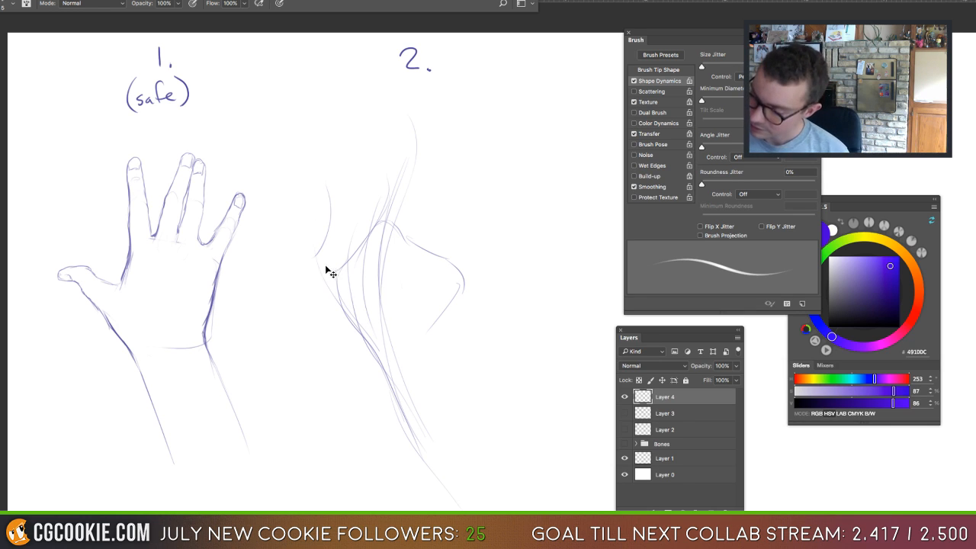
key(ctrl+z)
Draw an outstretched thumb contour and the curved outer palm, wrist and forearm edges of the second hand.
mouse_move(271, 260)
mouse_down()
mouse_move(338, 312)
mouse_move(323, 310)
mouse_move(371, 360)
mouse_up()
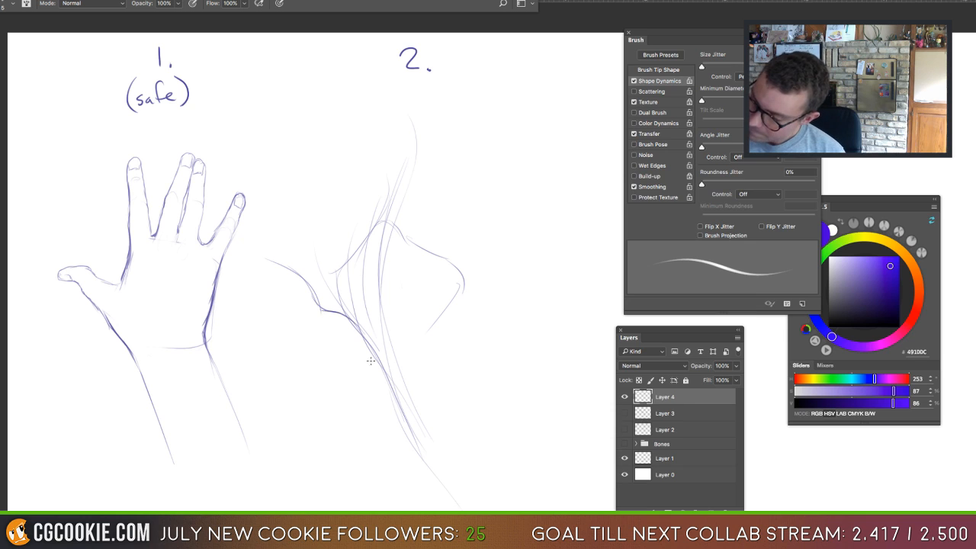
mouse_move(477, 232)
mouse_down()
mouse_move(437, 330)
mouse_move(440, 314)
mouse_move(437, 370)
mouse_up()
drag(432, 328, 486, 439)
drag(446, 302, 474, 392)
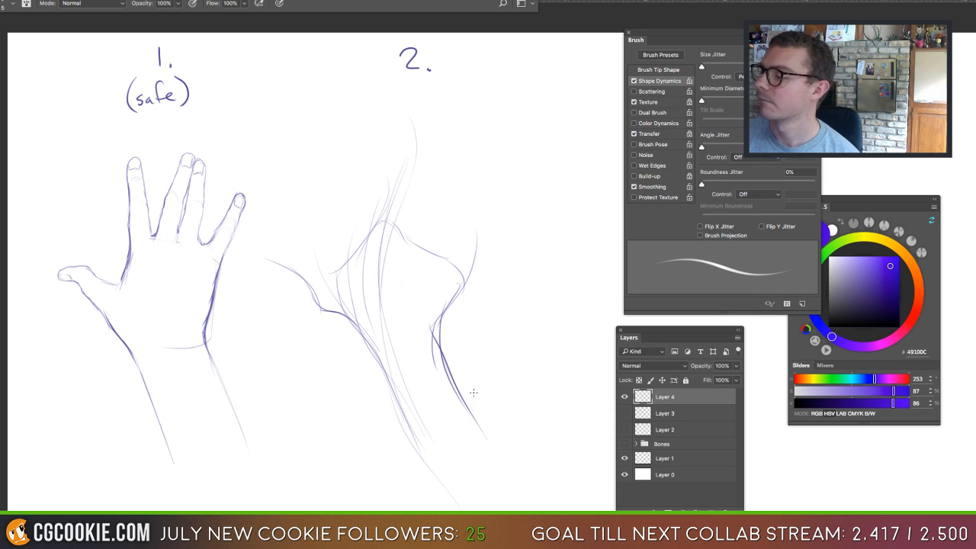
Sketch a little-finger gesture line and the index finger's base on the second hand, and erase the old thumb and thumb-side contour.
drag(462, 271, 519, 220)
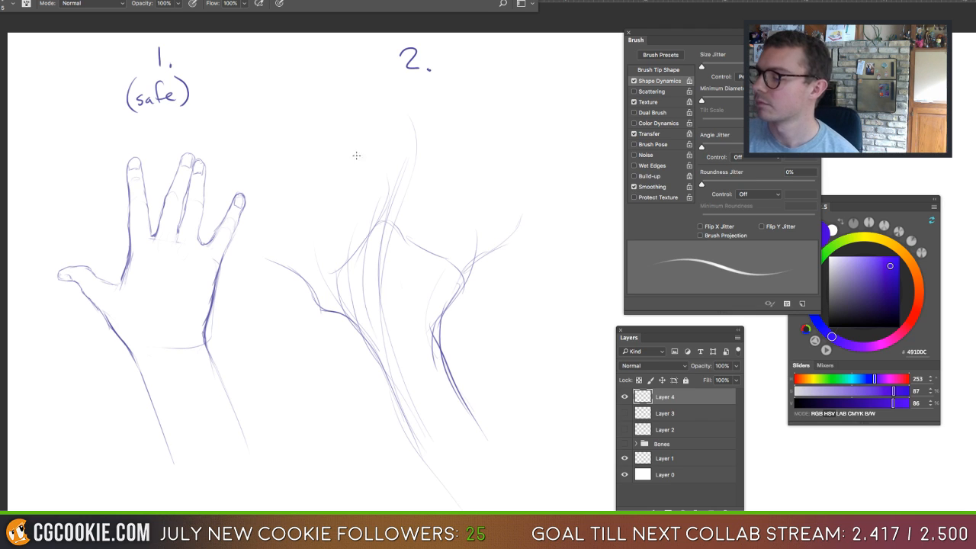
mouse_move(365, 227)
mouse_down()
mouse_move(375, 199)
mouse_move(398, 190)
mouse_move(399, 230)
mouse_move(404, 223)
mouse_up()
key(e)
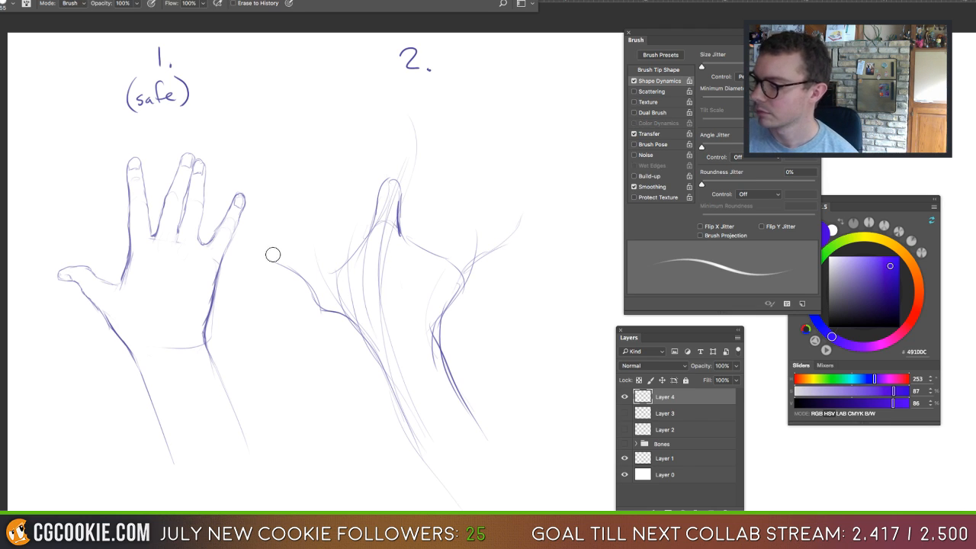
mouse_move(269, 255)
mouse_down()
mouse_move(300, 273)
mouse_move(387, 392)
mouse_up()
key(b)
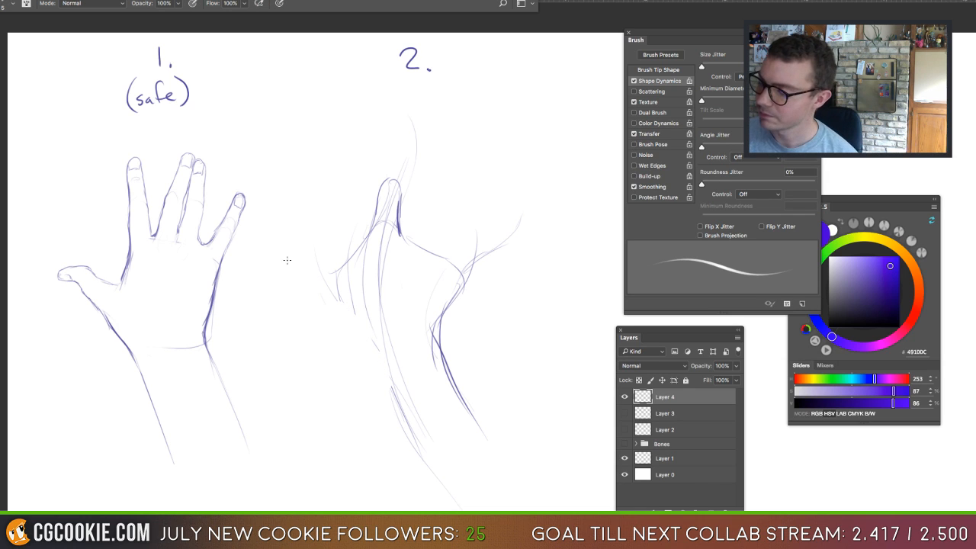
Redraw the second hand's index-side edge, thumb web and thumb base with darker lines running down into the wrist.
drag(385, 185, 371, 362)
drag(351, 311, 359, 352)
drag(360, 232, 352, 337)
drag(339, 275, 320, 286)
mouse_move(355, 255)
mouse_down()
mouse_move(314, 288)
mouse_move(381, 386)
mouse_up()
drag(360, 347, 380, 390)
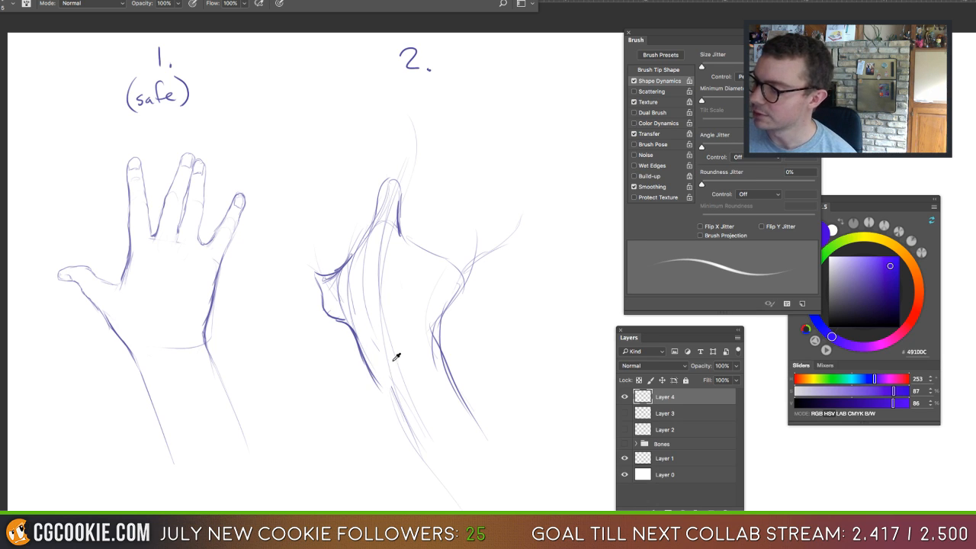
Undo the last thumb-side wrist strokes and redraw that contour with a bony bump at the wrist leading into the forearm.
key(ctrl+z)
key(ctrl+z)
key(ctrl+z)
key(ctrl+z)
key(ctrl+z)
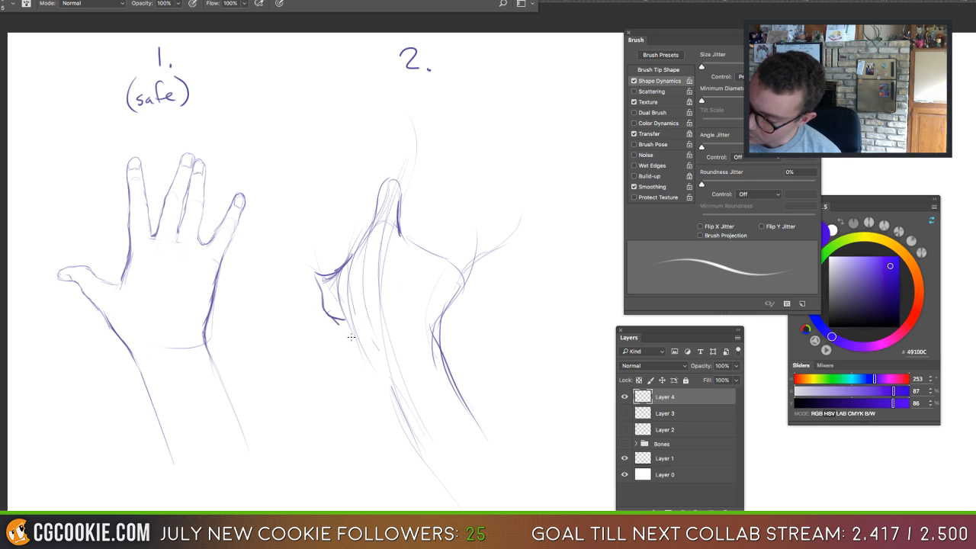
drag(337, 321, 366, 350)
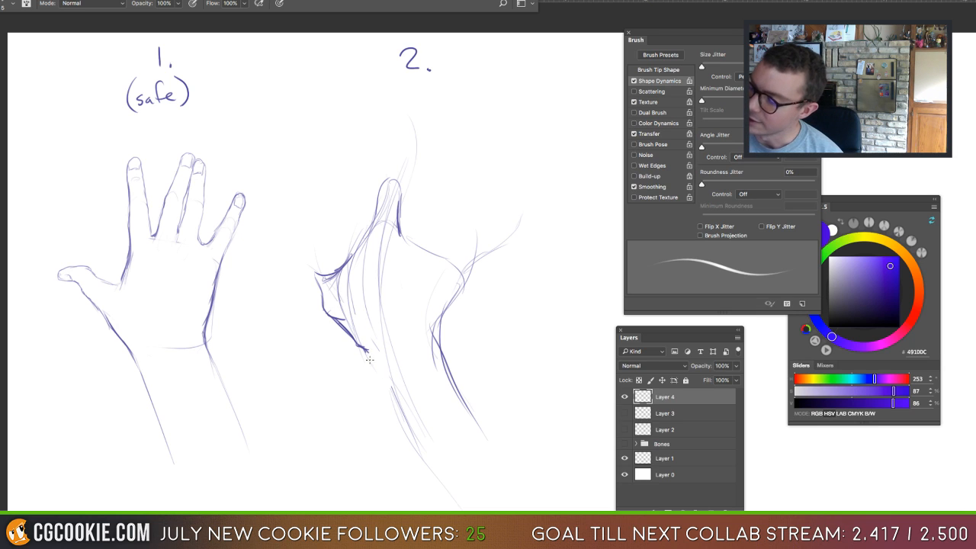
drag(365, 349, 390, 389)
mouse_move(354, 330)
mouse_down()
mouse_move(377, 349)
mouse_move(402, 399)
mouse_up()
drag(389, 367, 405, 400)
mouse_move(371, 338)
mouse_down()
mouse_move(394, 375)
mouse_move(366, 343)
mouse_move(427, 333)
mouse_move(435, 364)
mouse_move(488, 440)
mouse_move(444, 356)
mouse_move(492, 441)
mouse_up()
key(bracketright)
key(bracketleft)
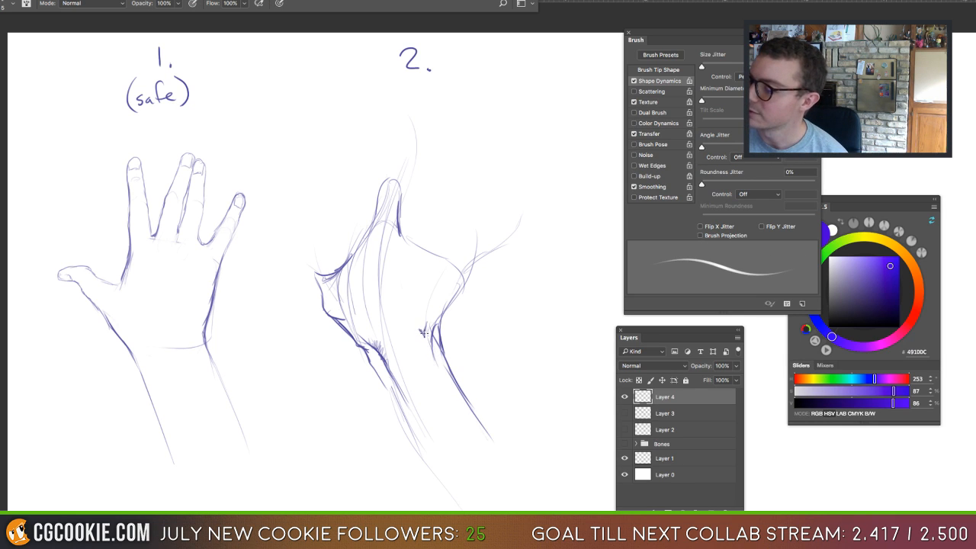
Erase the straight upper palm edge and replace it with a row of rounded, overlapping knuckles from index to little finger.
drag(398, 217, 401, 239)
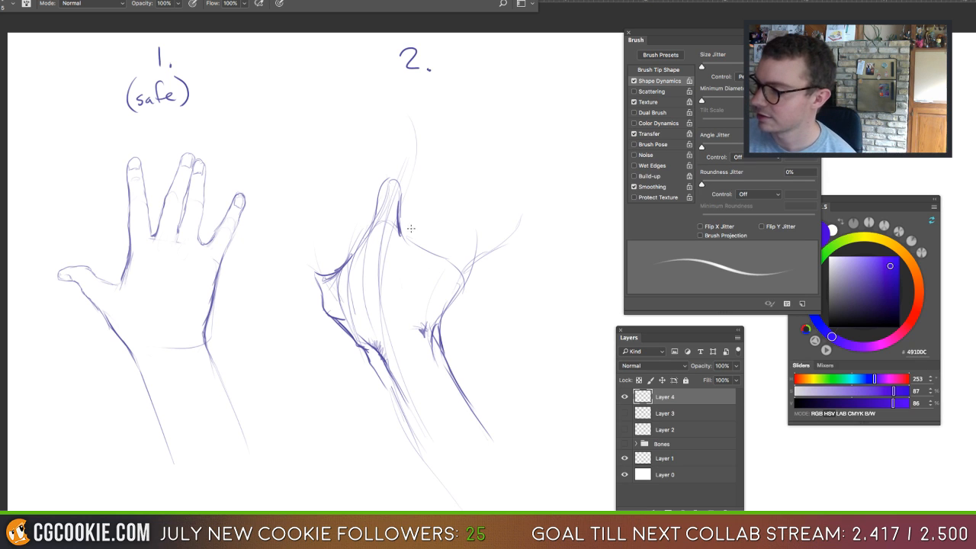
key(e)
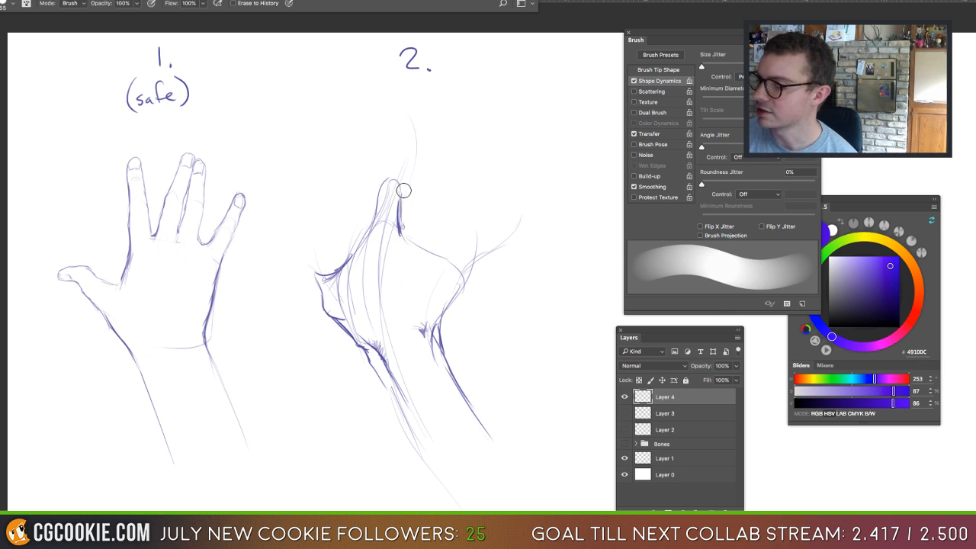
mouse_move(403, 190)
mouse_down()
mouse_move(384, 193)
mouse_move(369, 233)
mouse_move(368, 207)
mouse_move(393, 184)
mouse_move(432, 226)
mouse_move(453, 229)
mouse_move(467, 271)
mouse_move(453, 299)
mouse_up()
key(b)
mouse_move(450, 261)
mouse_down()
mouse_move(439, 268)
mouse_move(453, 248)
mouse_move(441, 242)
mouse_move(437, 253)
mouse_move(414, 236)
mouse_up()
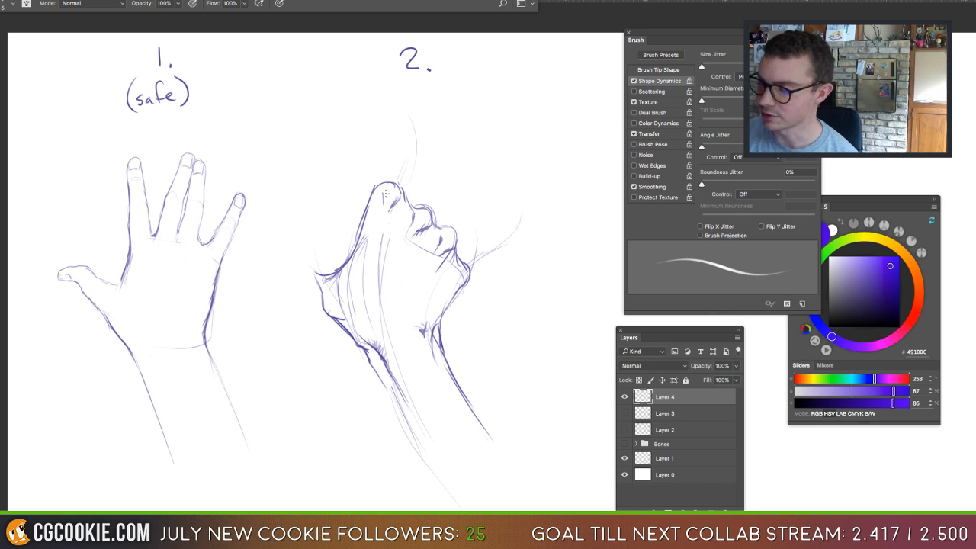
Build the second hand's fingers in segments: the index base, overlapping middle and ring fingers to their tips, and a bent little finger.
mouse_move(381, 173)
mouse_down()
mouse_move(406, 147)
mouse_move(402, 189)
mouse_move(413, 203)
mouse_move(437, 178)
mouse_move(448, 195)
mouse_move(445, 183)
mouse_move(434, 222)
mouse_move(457, 225)
mouse_move(452, 234)
mouse_move(461, 199)
mouse_up()
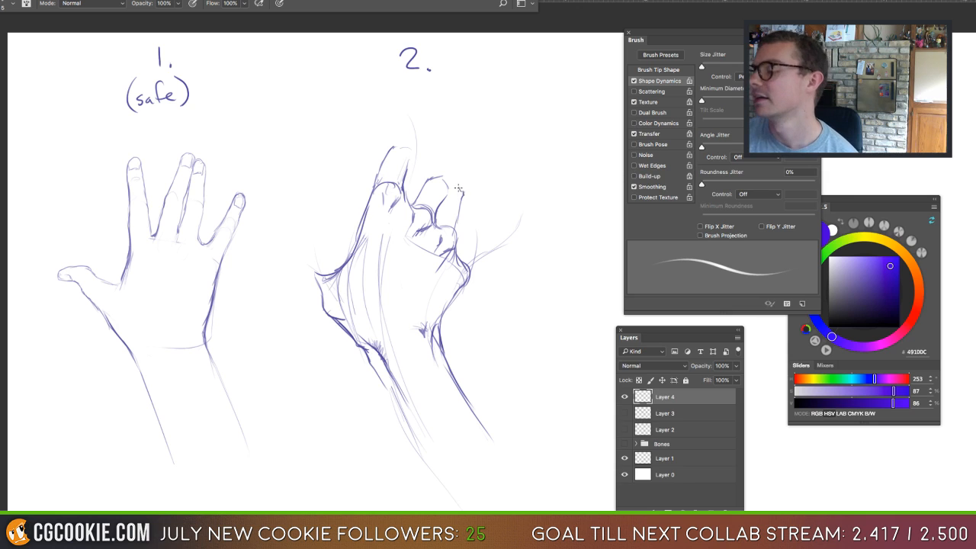
mouse_move(455, 241)
mouse_down()
mouse_move(485, 239)
mouse_move(472, 272)
mouse_up()
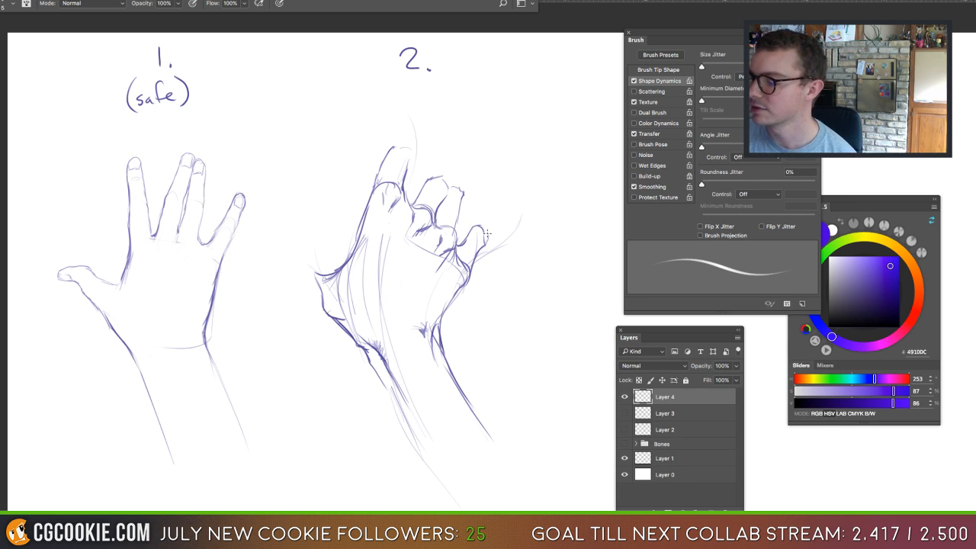
mouse_move(488, 233)
mouse_down()
mouse_move(473, 227)
mouse_move(484, 235)
mouse_move(485, 201)
mouse_move(483, 238)
mouse_move(476, 196)
mouse_move(485, 196)
mouse_up()
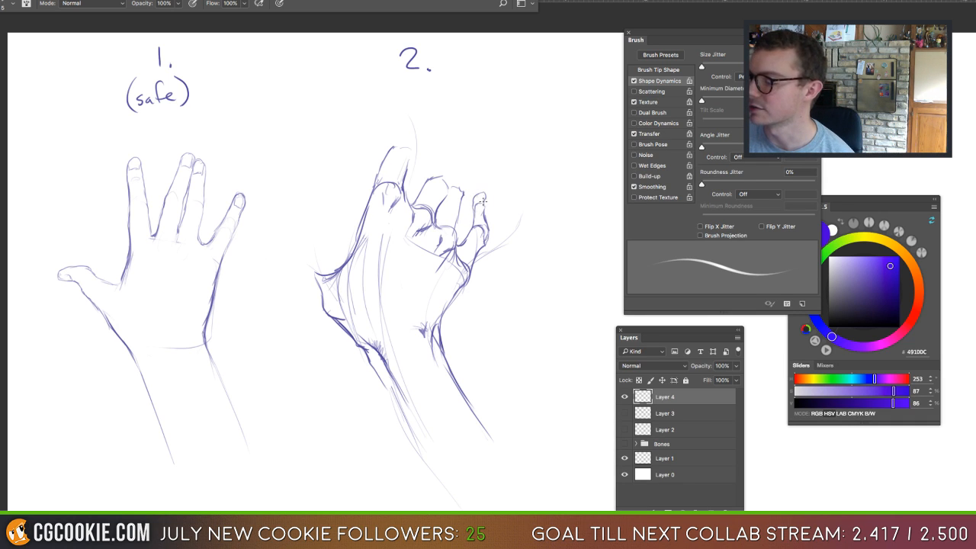
mouse_move(433, 179)
mouse_down()
mouse_move(447, 143)
mouse_move(447, 176)
mouse_move(448, 126)
mouse_move(457, 123)
mouse_move(441, 154)
mouse_up()
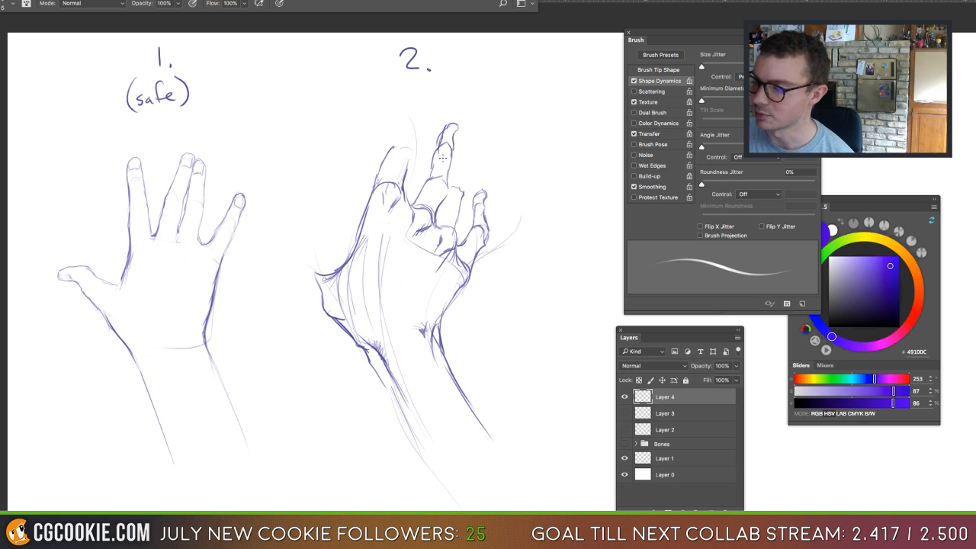
drag(460, 194, 462, 134)
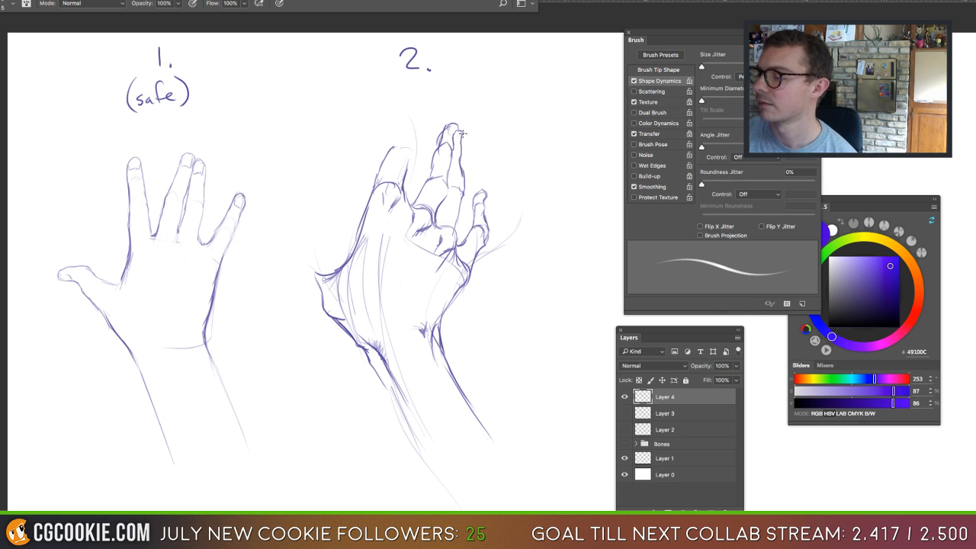
Extend the index finger through its remaining segments to the tip and draw the outstretched thumb with its joints.
mouse_move(385, 159)
mouse_down()
mouse_move(397, 144)
mouse_move(409, 170)
mouse_move(406, 203)
mouse_up()
mouse_move(381, 181)
mouse_down()
mouse_move(396, 107)
mouse_move(411, 122)
mouse_move(408, 159)
mouse_up()
mouse_move(395, 115)
mouse_down()
mouse_move(413, 82)
mouse_move(406, 165)
mouse_move(394, 146)
mouse_move(407, 151)
mouse_up()
drag(391, 148, 409, 140)
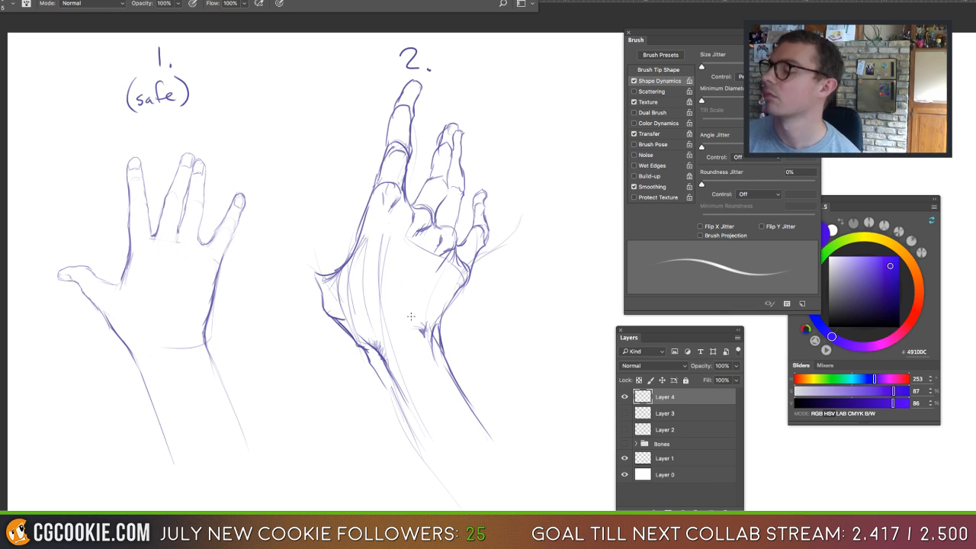
mouse_move(355, 249)
mouse_down()
mouse_move(324, 273)
mouse_move(288, 269)
mouse_move(305, 304)
mouse_move(330, 318)
mouse_move(287, 273)
mouse_move(277, 282)
mouse_move(250, 248)
mouse_move(269, 241)
mouse_move(306, 263)
mouse_up()
mouse_move(251, 246)
mouse_down()
mouse_move(357, 329)
mouse_move(276, 283)
mouse_move(299, 286)
mouse_move(302, 308)
mouse_move(334, 329)
mouse_move(301, 295)
mouse_move(360, 345)
mouse_move(335, 301)
mouse_move(359, 329)
mouse_move(347, 289)
mouse_up()
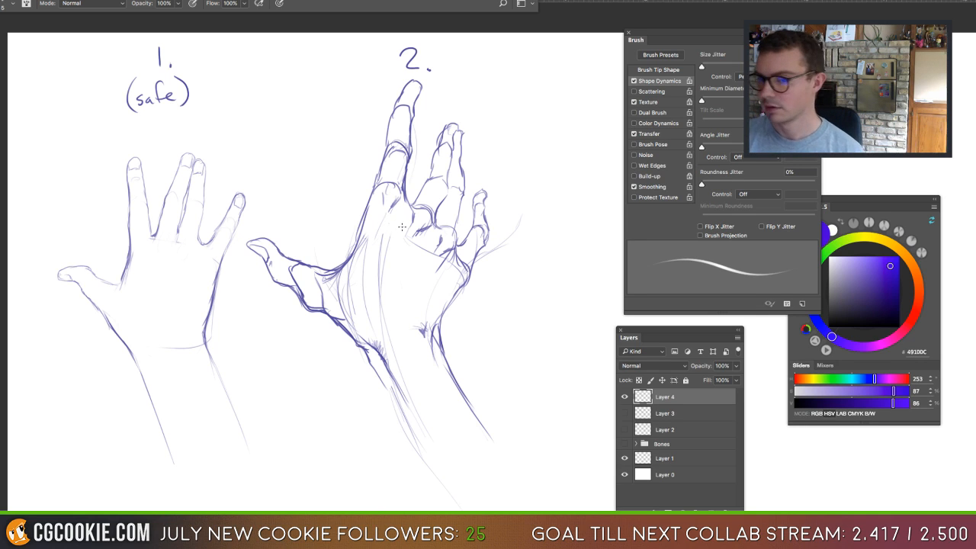
Add tendon and knuckle-valley lines across the back of the second hand and darken the thumb-side forearm contour.
mouse_move(389, 247)
mouse_down()
mouse_move(404, 224)
mouse_move(390, 241)
mouse_up()
mouse_move(394, 206)
mouse_down()
mouse_move(381, 269)
mouse_move(396, 206)
mouse_move(400, 233)
mouse_move(422, 232)
mouse_move(399, 296)
mouse_up()
mouse_move(393, 229)
mouse_down()
mouse_move(392, 278)
mouse_move(397, 264)
mouse_move(406, 278)
mouse_move(433, 257)
mouse_move(408, 293)
mouse_move(412, 337)
mouse_move(431, 278)
mouse_up()
mouse_move(428, 283)
mouse_down()
mouse_move(448, 267)
mouse_move(430, 285)
mouse_up()
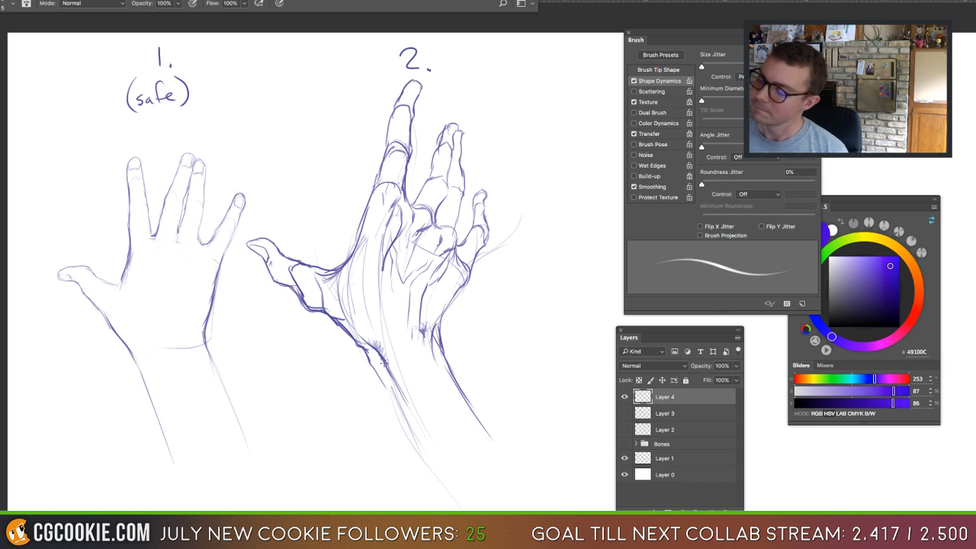
drag(381, 364, 414, 440)
drag(388, 404, 441, 501)
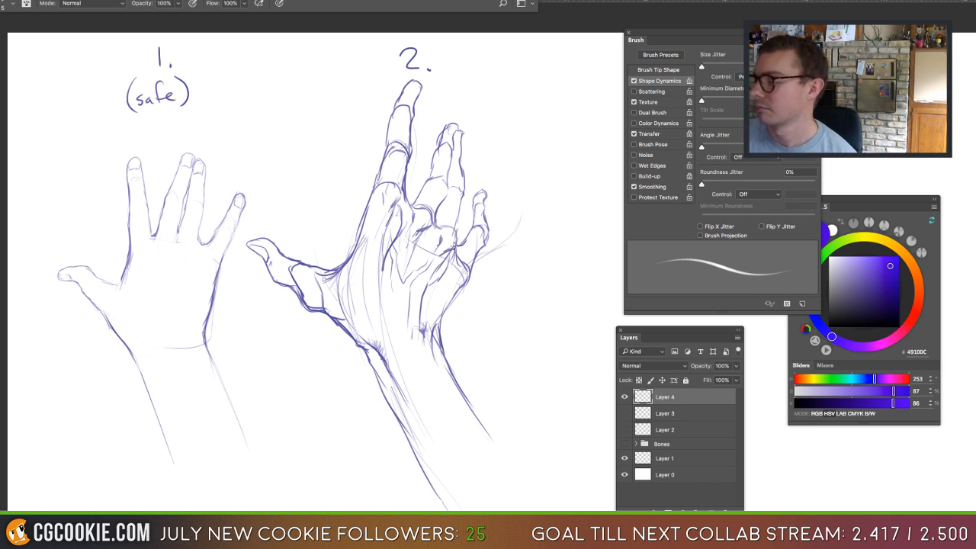
Refine the ring and little finger contours and erase the joint lines inside the thumb.
mouse_move(453, 246)
mouse_down()
mouse_move(455, 166)
mouse_move(465, 135)
mouse_move(468, 203)
mouse_up()
key(e)
key(b)
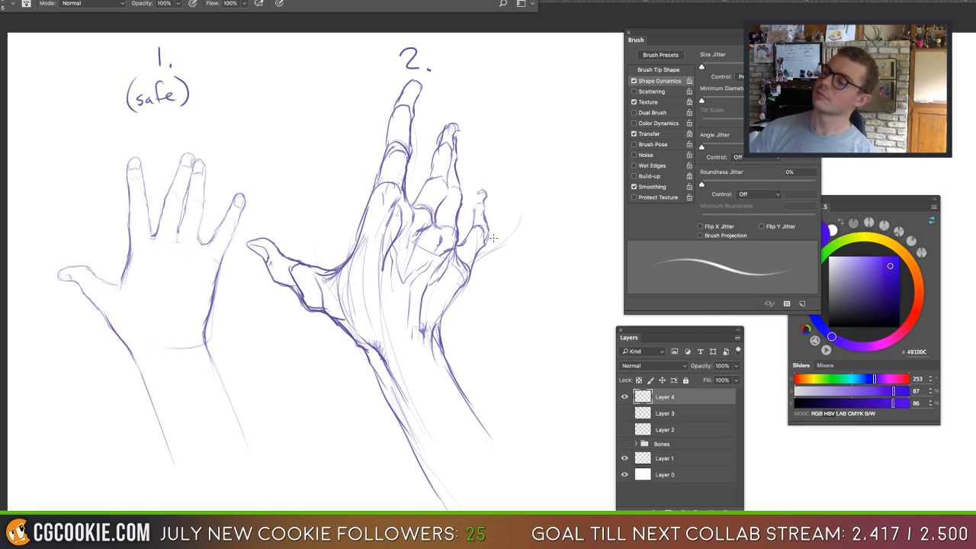
key(e)
drag(292, 268, 293, 278)
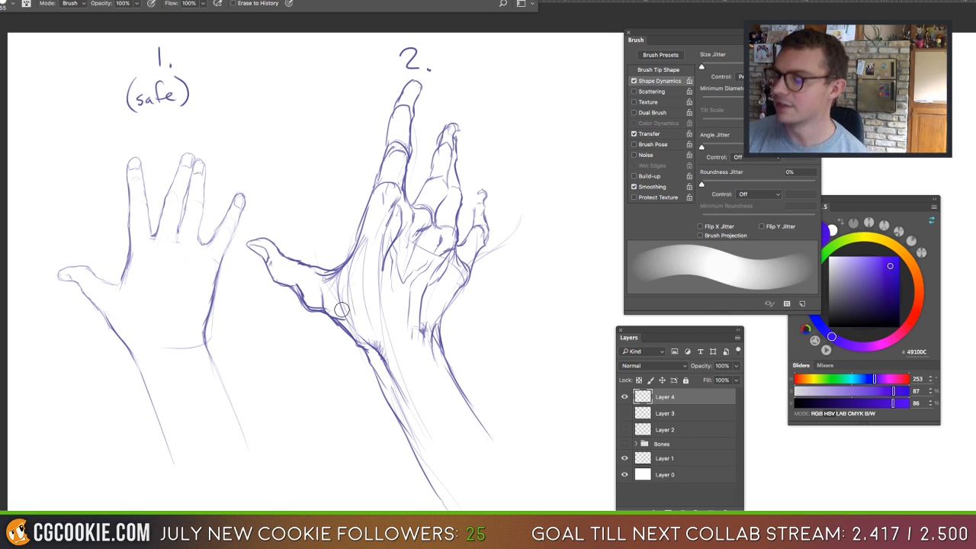
Darken the outer palm edge and accent both sides of the second hand's wrist with heavy strokes.
key(b)
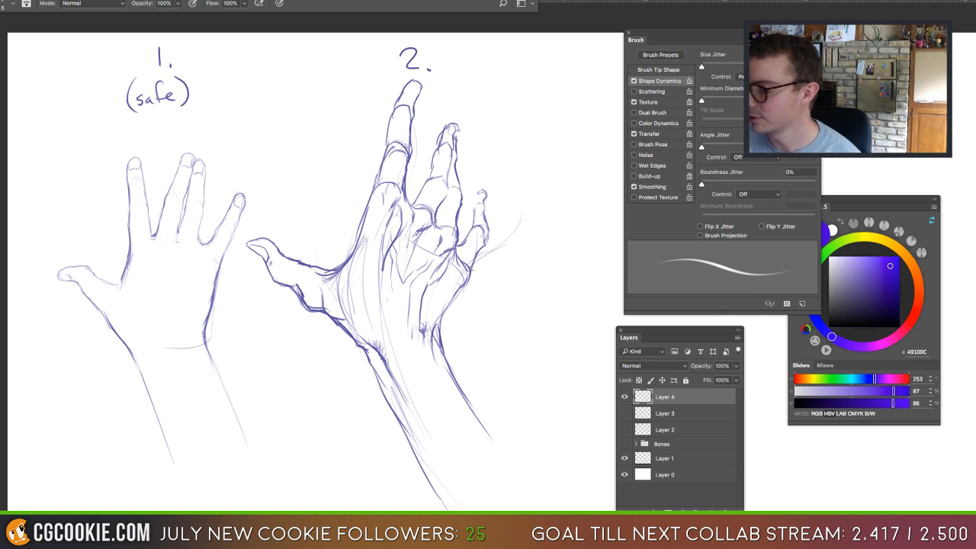
drag(471, 268, 425, 351)
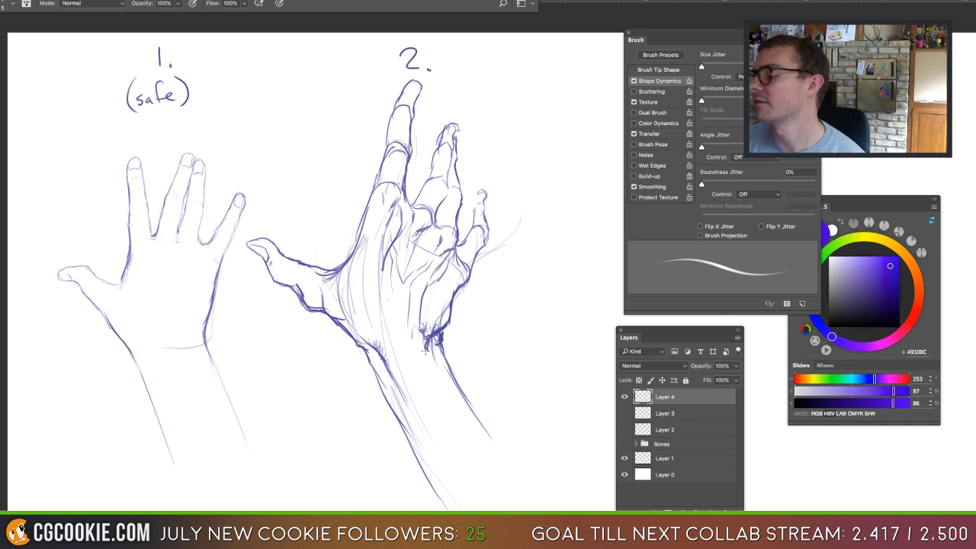
drag(355, 344, 386, 383)
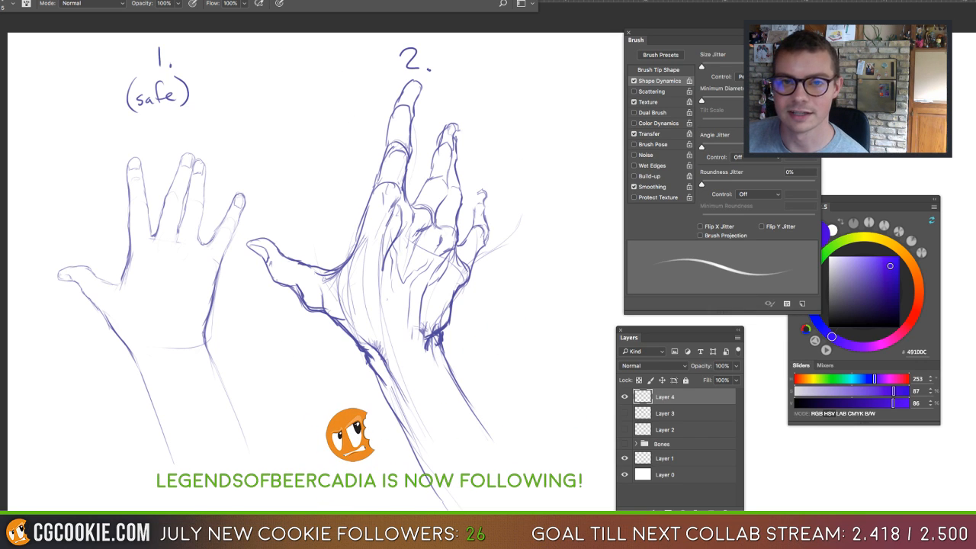
key(Tab)
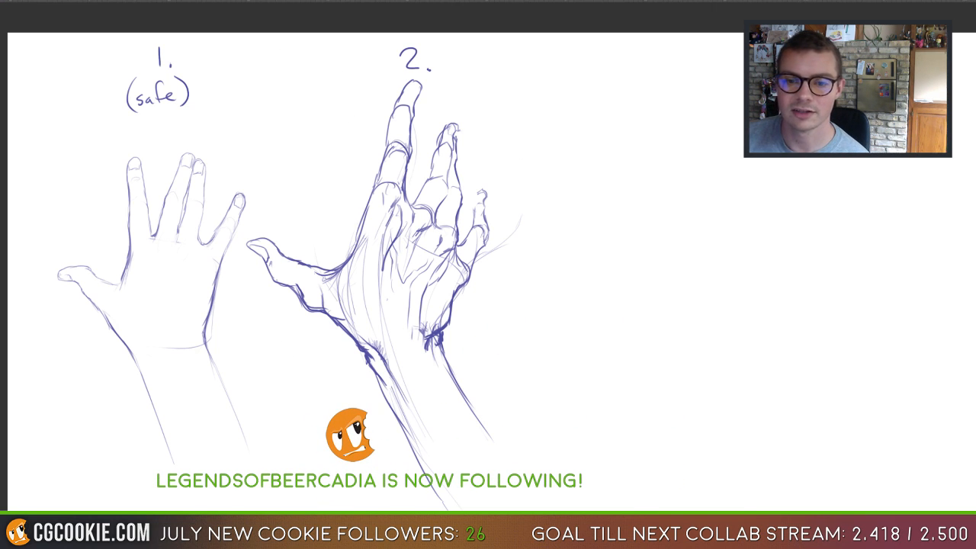
key(Tab)
click(373, 304)
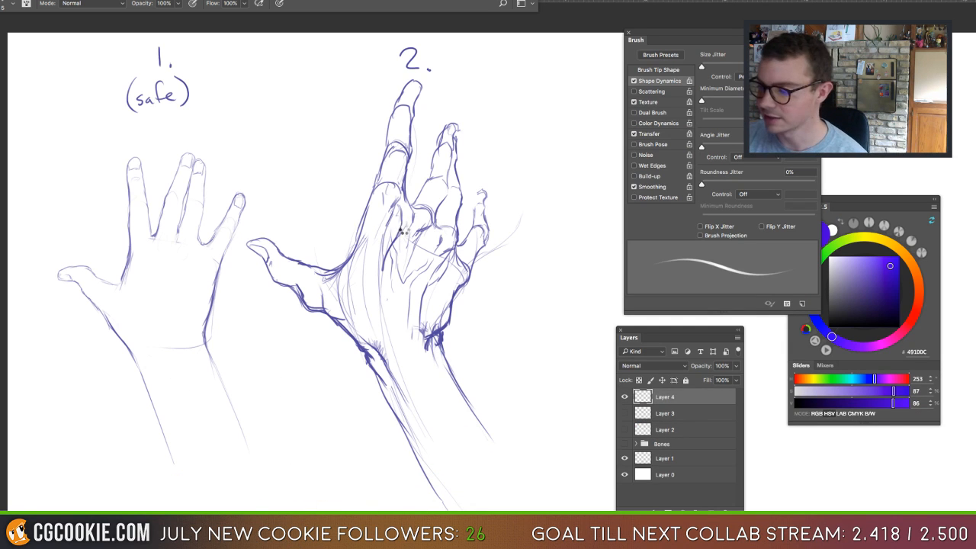
Flip the canvas horizontally and bring both mirrored hands into view.
key(super+shift+h)
drag(481, 275, 174, 257)
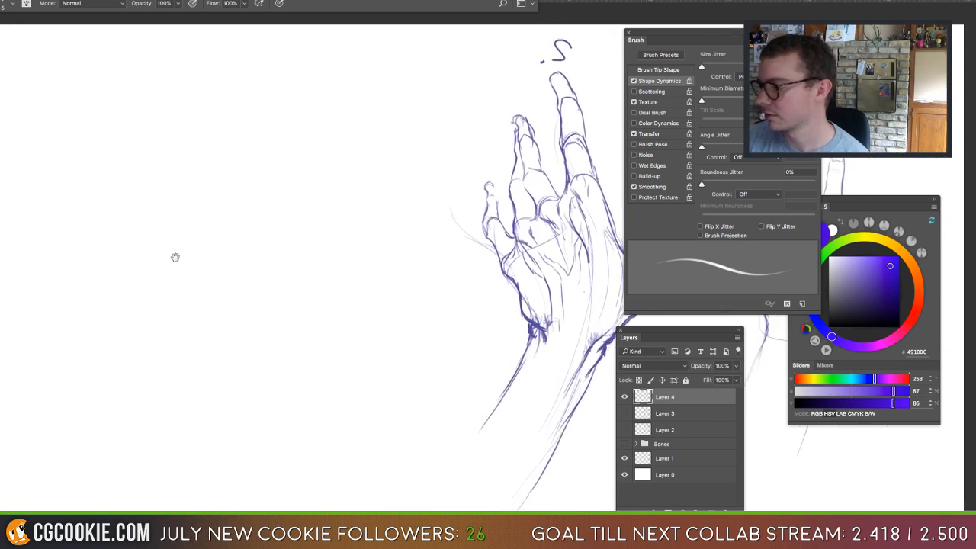
drag(524, 289, 124, 258)
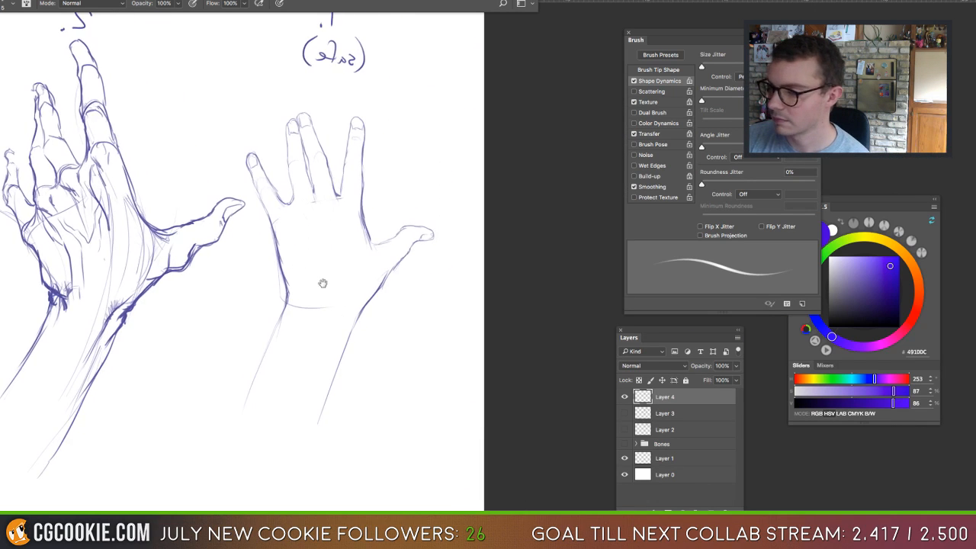
drag(296, 265, 375, 289)
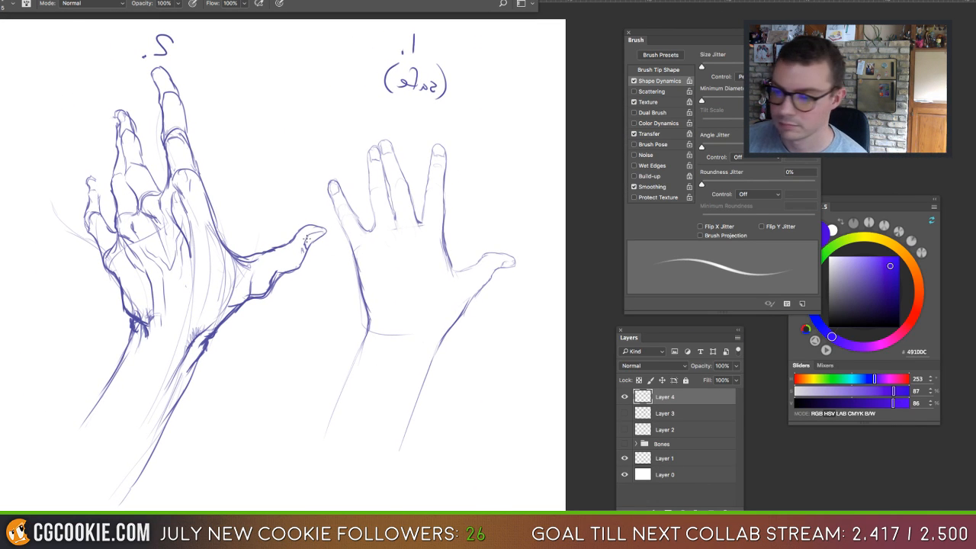
Rework the web between index finger and thumb by darkening the thumb's upper edge, erasing the old curve and redrawing it more tautly.
mouse_move(279, 248)
mouse_down()
mouse_move(250, 264)
mouse_move(261, 256)
mouse_move(224, 252)
mouse_move(244, 263)
mouse_up()
key(e)
key(b)
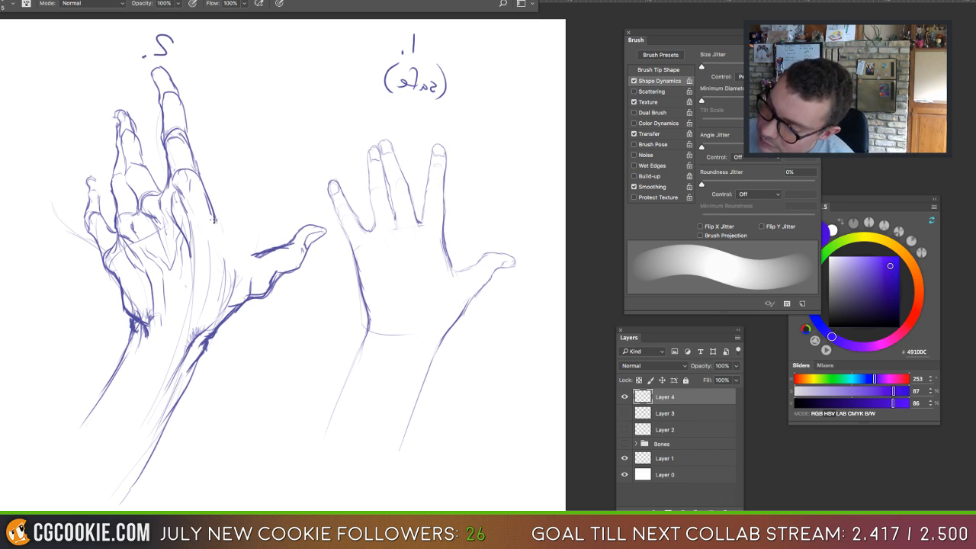
drag(214, 222, 260, 262)
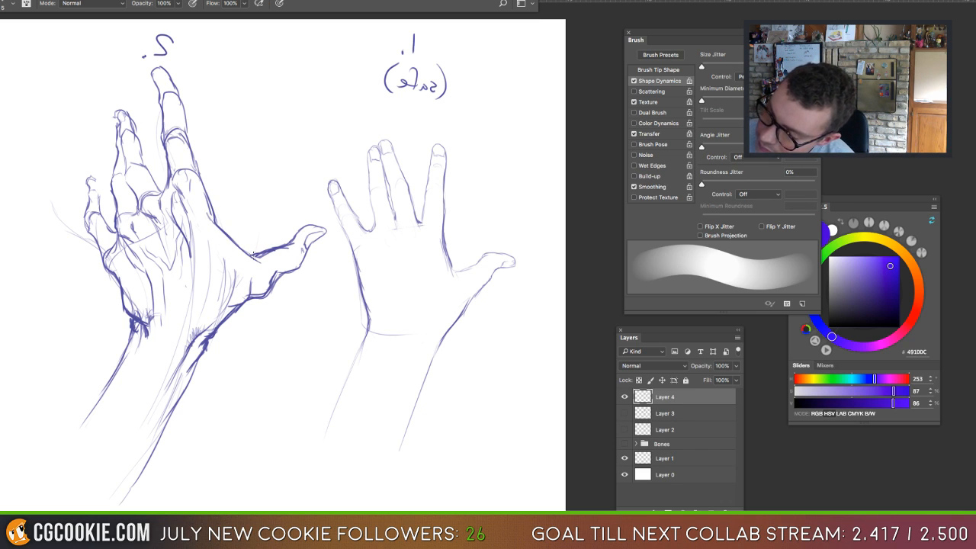
Erase the leftover gesture lines across the back of the second hand and beside its little finger.
key(e)
mouse_move(233, 268)
mouse_down()
mouse_move(225, 301)
mouse_move(196, 224)
mouse_move(197, 308)
mouse_up()
mouse_move(199, 252)
mouse_down()
mouse_move(167, 316)
mouse_move(134, 301)
mouse_up()
drag(89, 228, 94, 260)
Reinforce the little finger's base, clean out the middle knuckle arcs and redraw the lines between the ring and little fingers.
key(b)
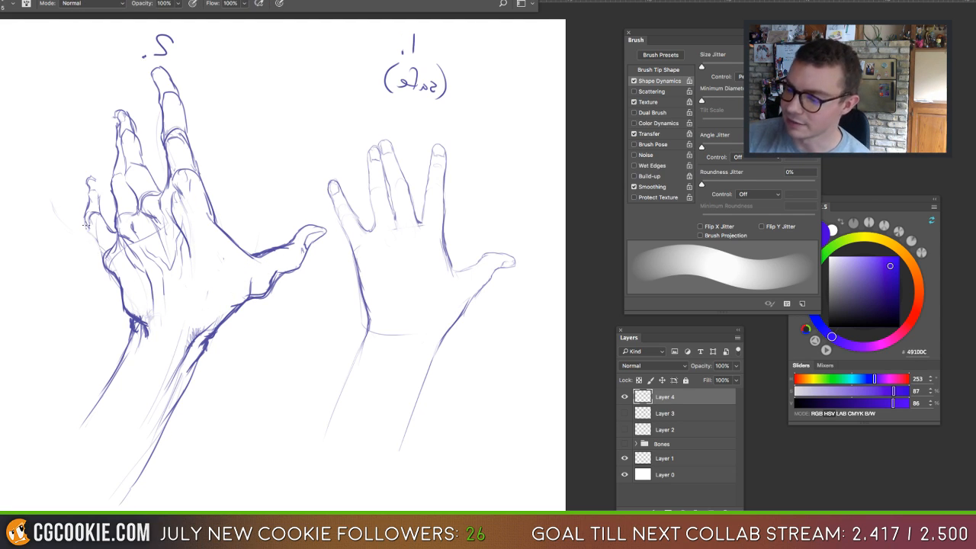
drag(84, 224, 106, 263)
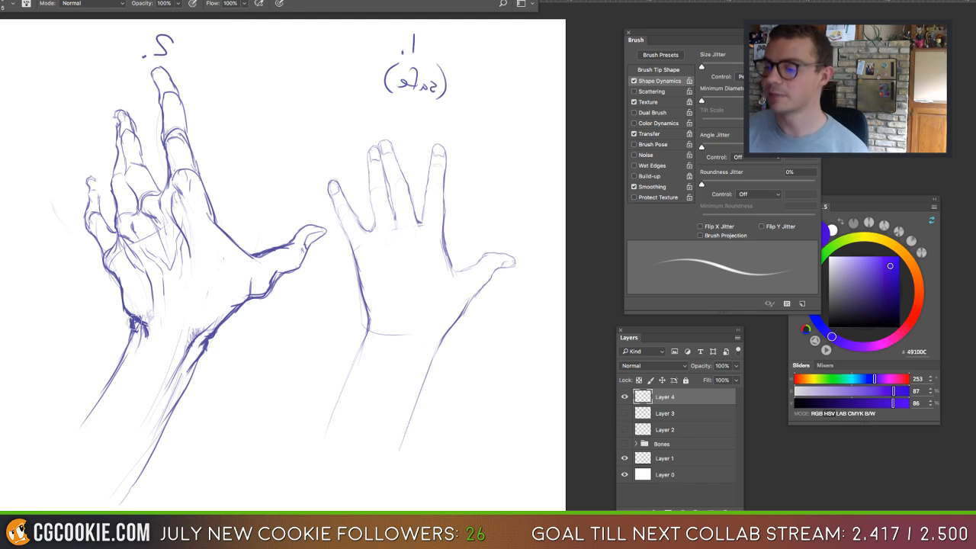
key(e)
key(b)
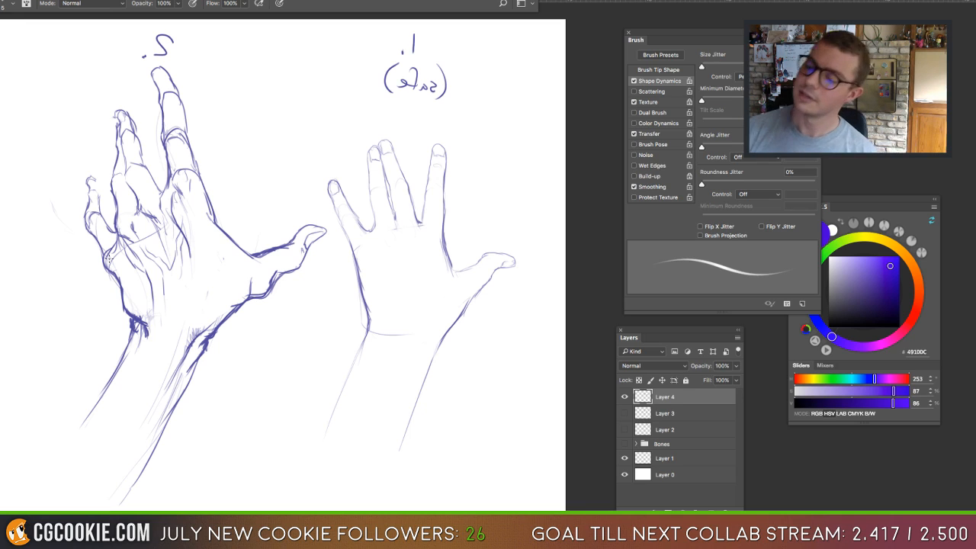
mouse_move(119, 217)
mouse_down()
mouse_move(122, 241)
mouse_move(145, 266)
mouse_move(115, 177)
mouse_move(120, 198)
mouse_move(95, 228)
mouse_up()
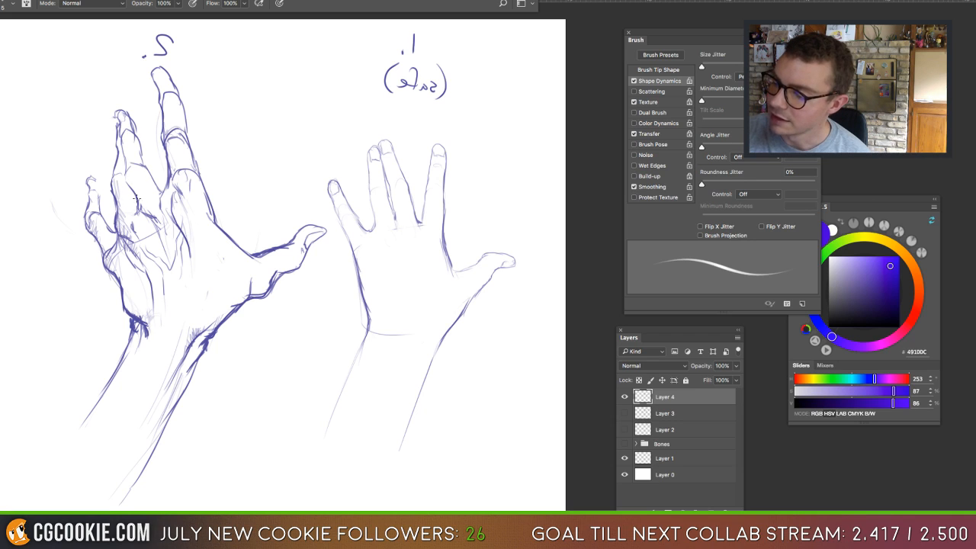
Add knuckle lines and hatching across the back of the second hand and at the thumb's base, and clean up the thumb's lower edge.
drag(130, 179, 149, 215)
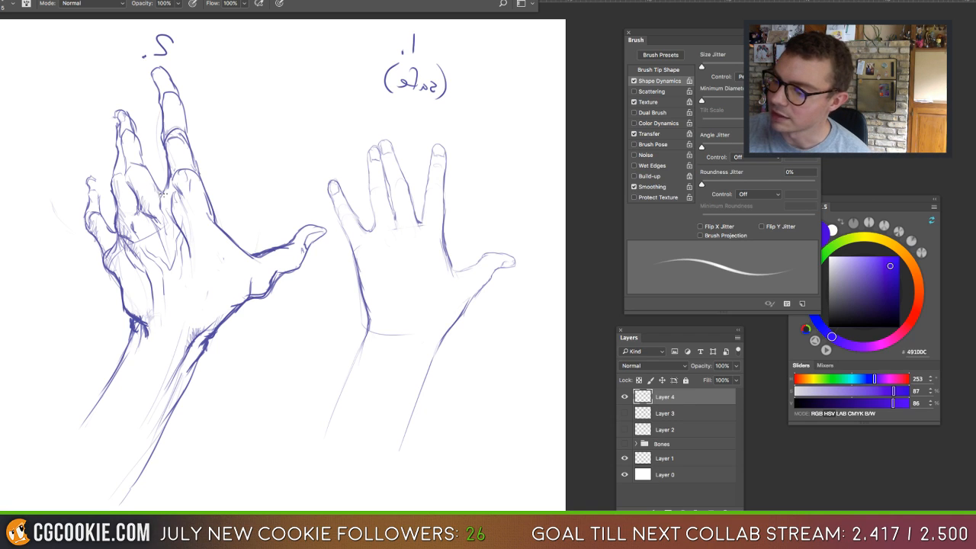
mouse_move(162, 174)
mouse_down()
mouse_move(189, 233)
mouse_move(185, 294)
mouse_move(194, 312)
mouse_move(213, 305)
mouse_move(187, 328)
mouse_move(212, 301)
mouse_move(195, 309)
mouse_move(177, 348)
mouse_up()
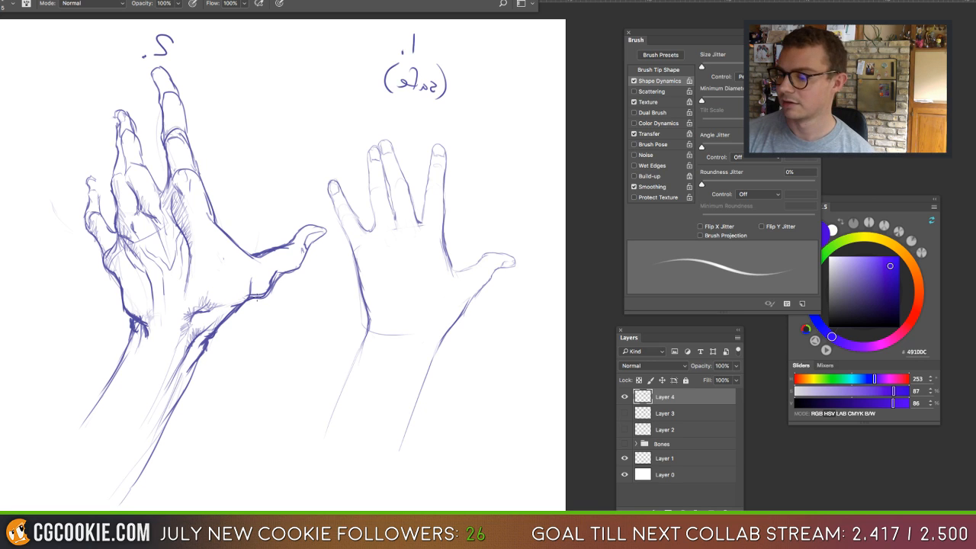
mouse_move(256, 297)
mouse_down()
mouse_move(308, 259)
mouse_move(315, 241)
mouse_up()
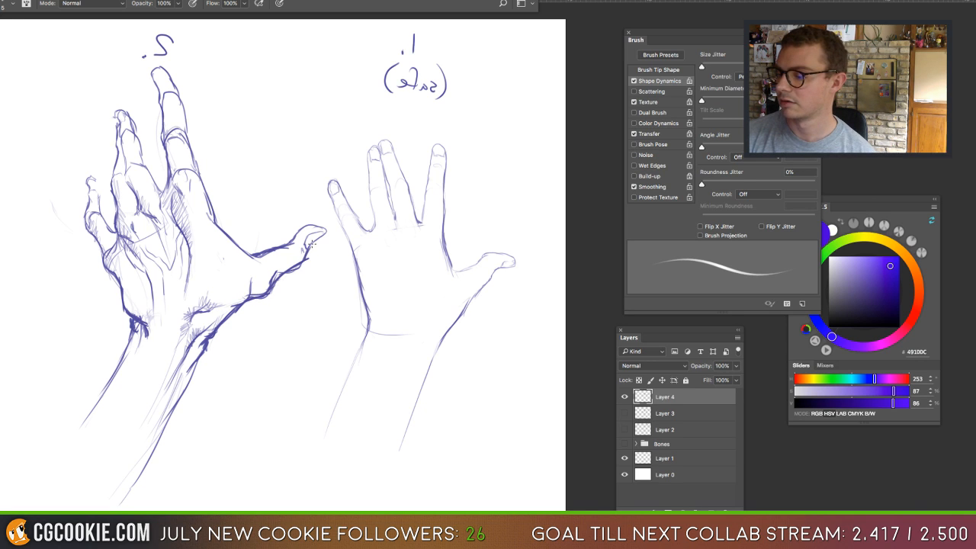
key(bracketright)
key(bracketright)
key(bracketright)
key(bracketright)
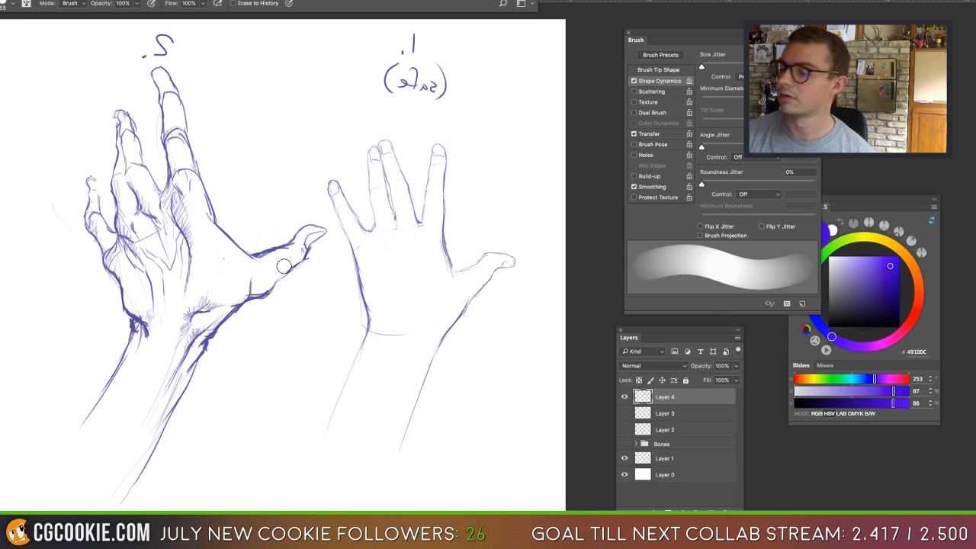
key(bracketleft)
key(bracketleft)
key(bracketleft)
key(bracketleft)
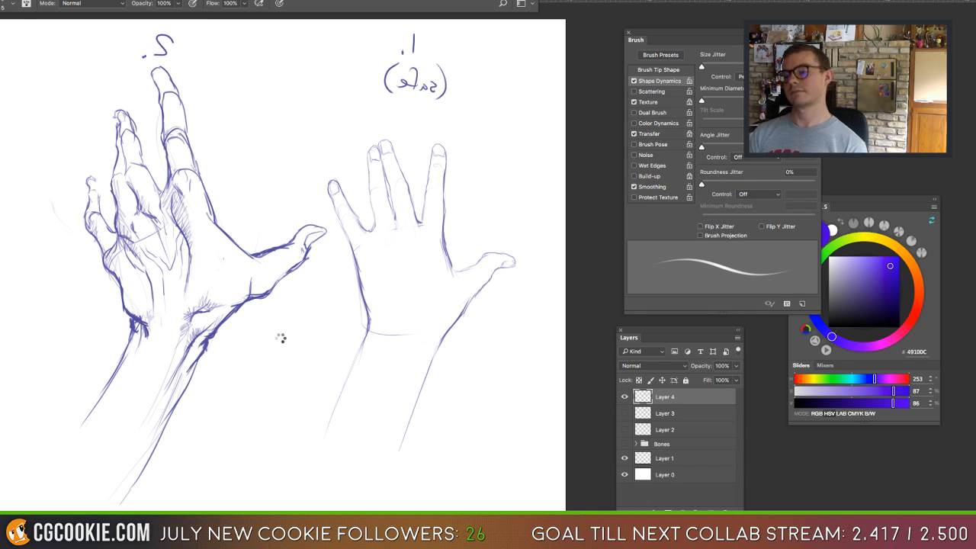
Flip the canvas horizontally back to its original orientation and tidy the lines around the base of the second hand's little finger.
key(super+shift+h)
drag(202, 340, 473, 333)
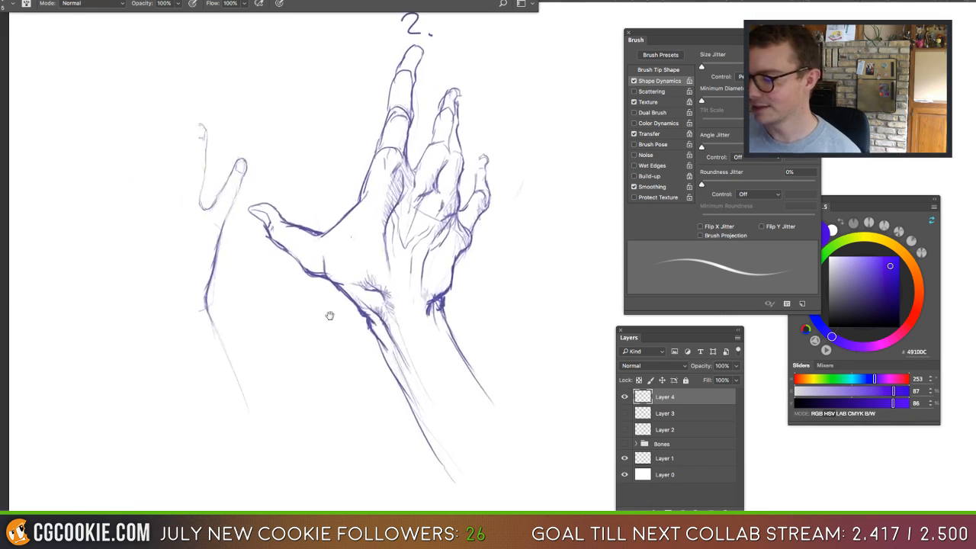
drag(206, 365, 218, 349)
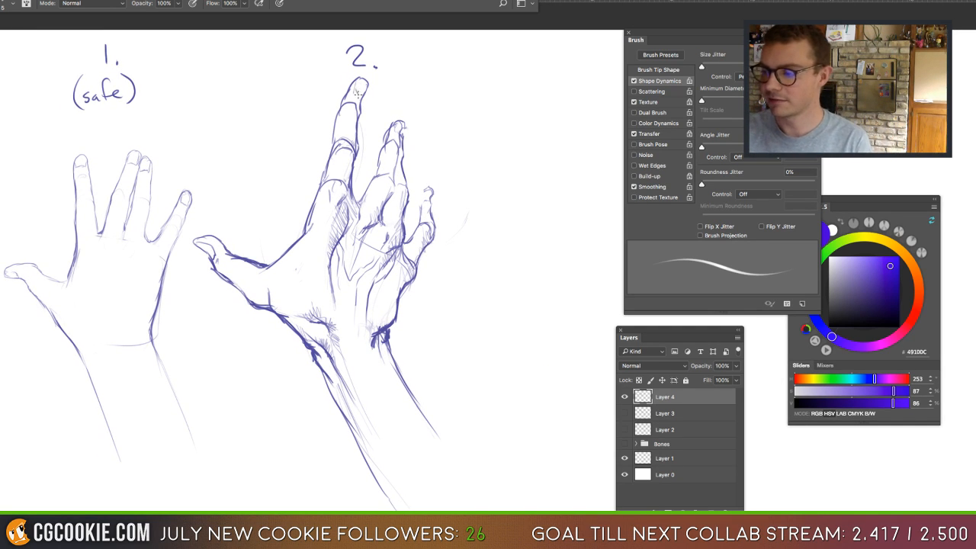
key(bracketright)
key(bracketright)
key(bracketright)
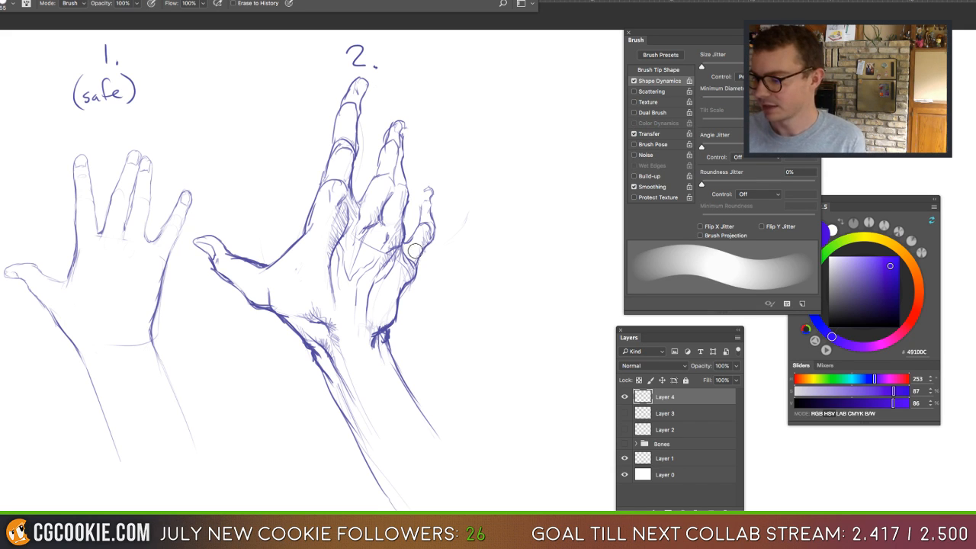
mouse_move(432, 278)
mouse_down()
mouse_move(379, 270)
mouse_move(425, 268)
mouse_up()
key(bracketleft)
key(bracketleft)
key(bracketleft)
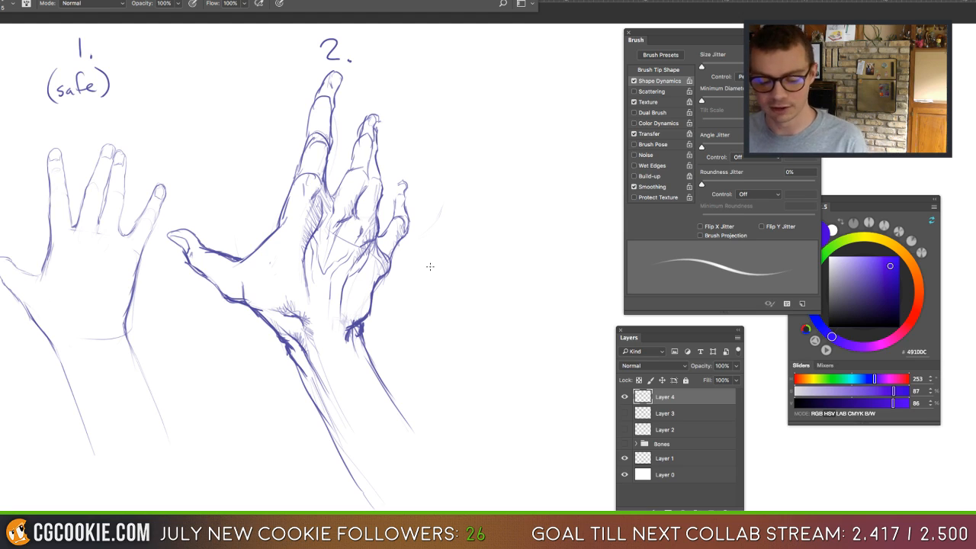
Hide Layer 4 with the two hand sketches to get an empty canvas.
click(624, 396)
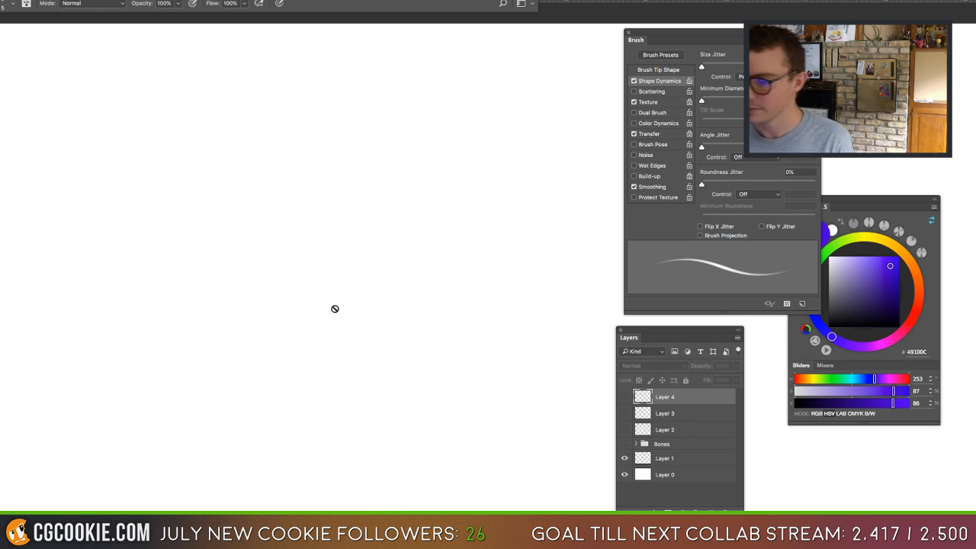
mouse_move(292, 290)
mouse_down()
mouse_move(375, 299)
mouse_move(371, 283)
mouse_up()
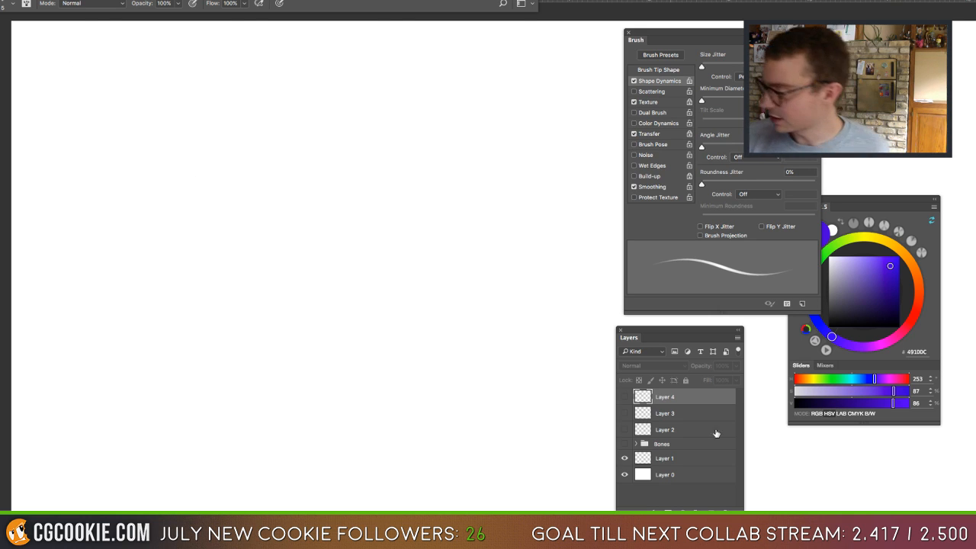
Show the mannequin sketch on Layer 2, cross it out with a large X, undo both strokes and hide the layer.
click(624, 429)
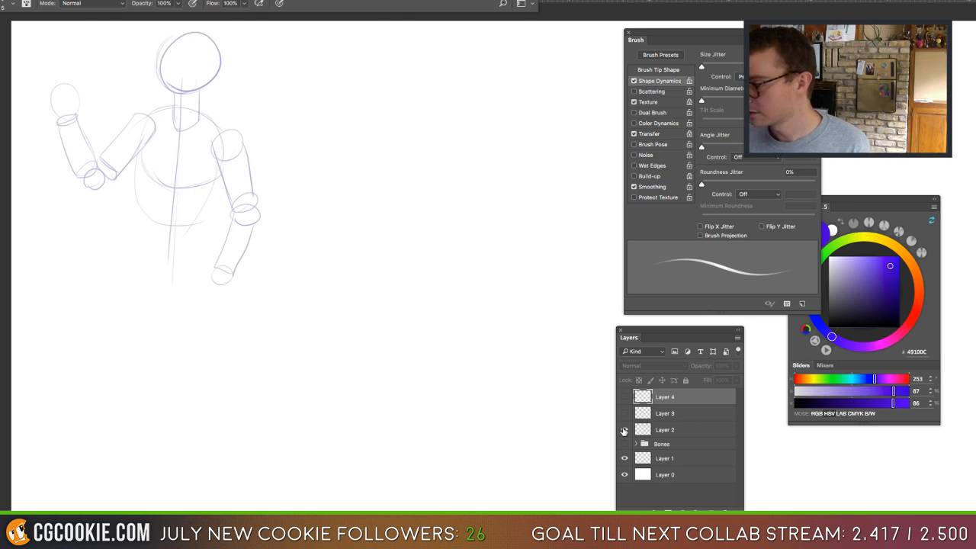
click(272, 81)
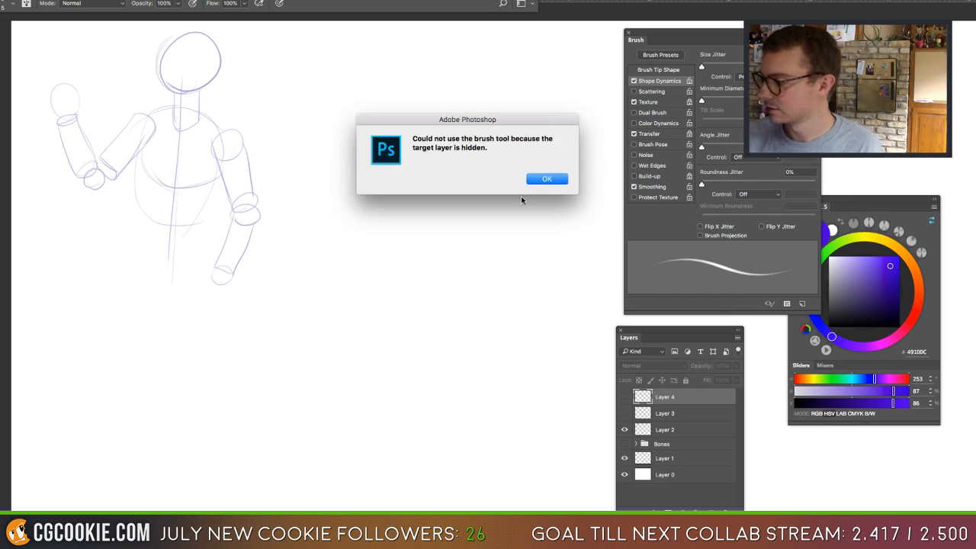
click(559, 181)
click(657, 430)
mouse_move(72, 38)
mouse_down()
mouse_move(229, 199)
mouse_move(318, 273)
mouse_up()
drag(318, 65, 56, 296)
key(ctrl+z)
key(ctrl+z)
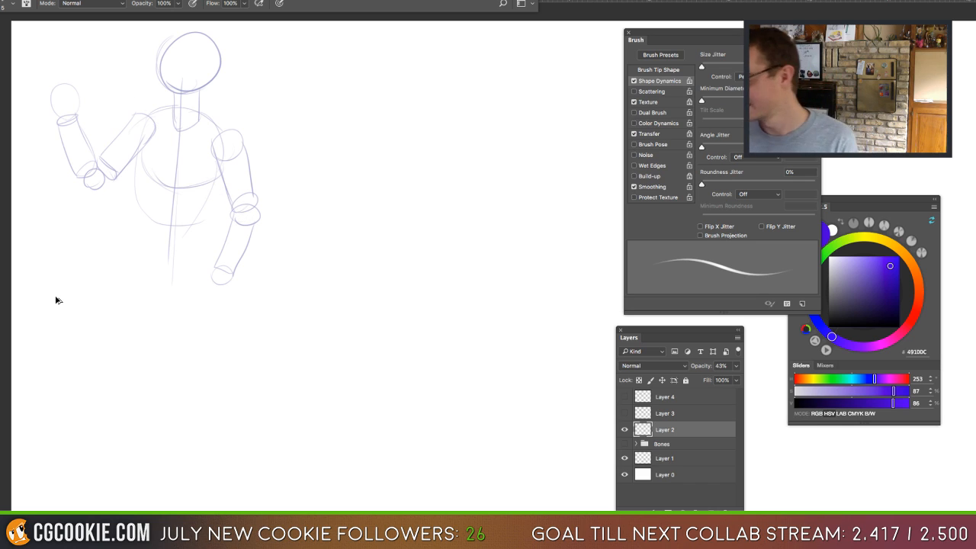
click(625, 430)
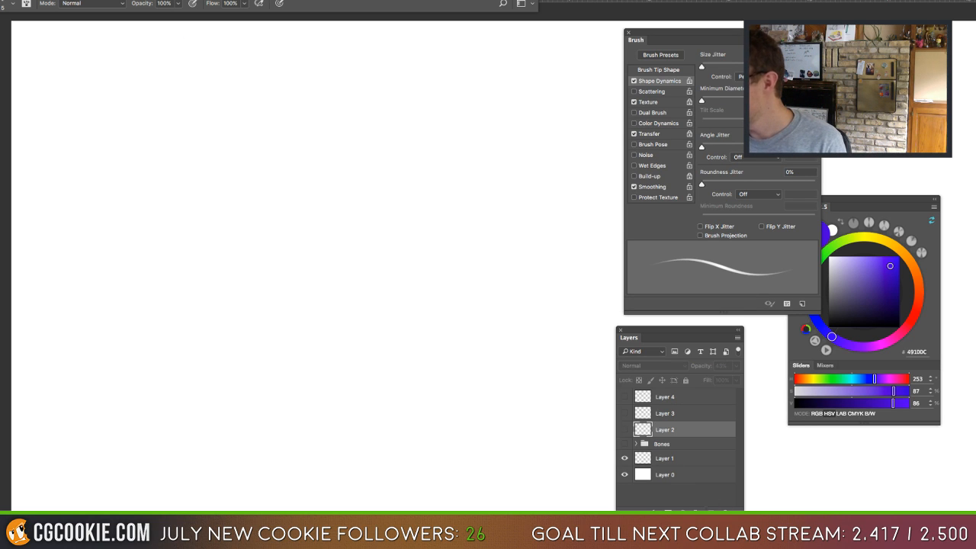
Create a new empty layer above Layer 2 for a full-figure sketch.
click(722, 509)
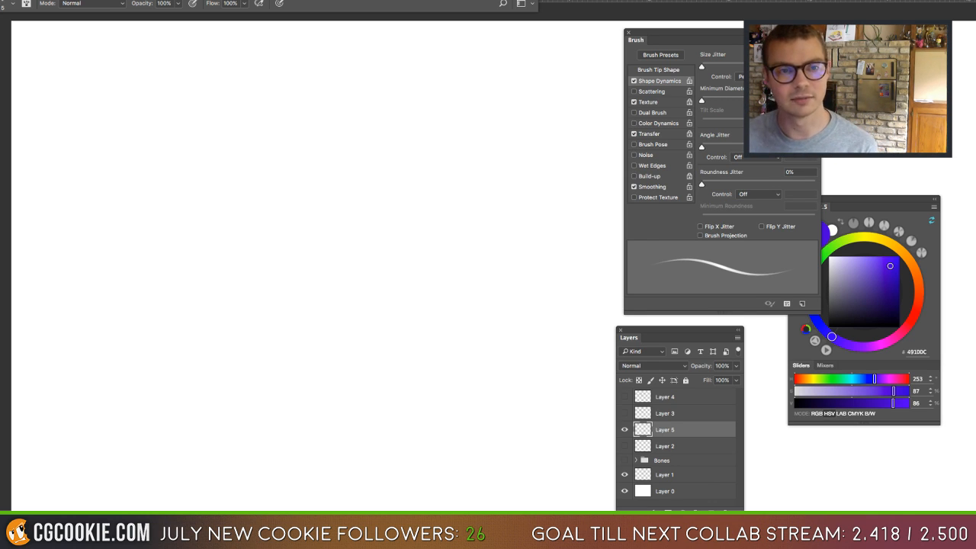
key(Tab)
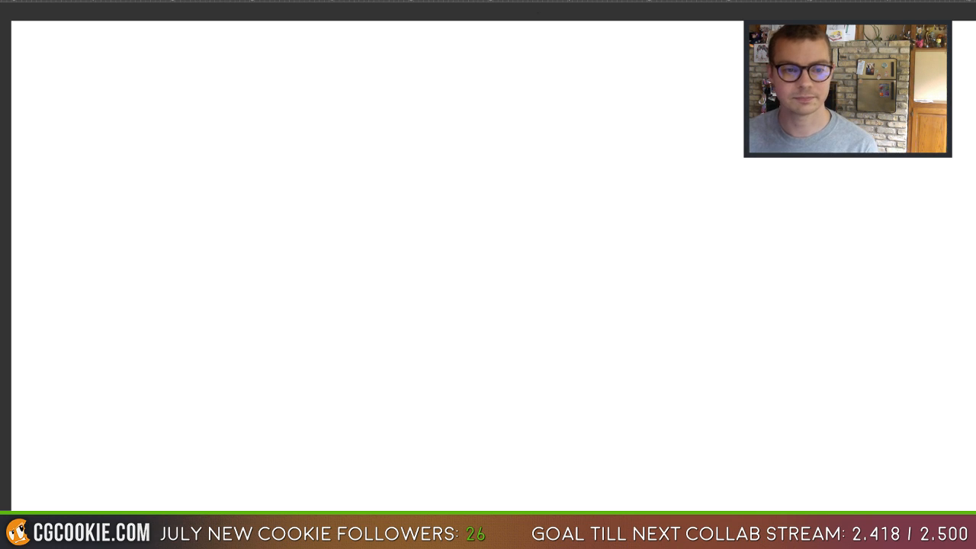
key(Tab)
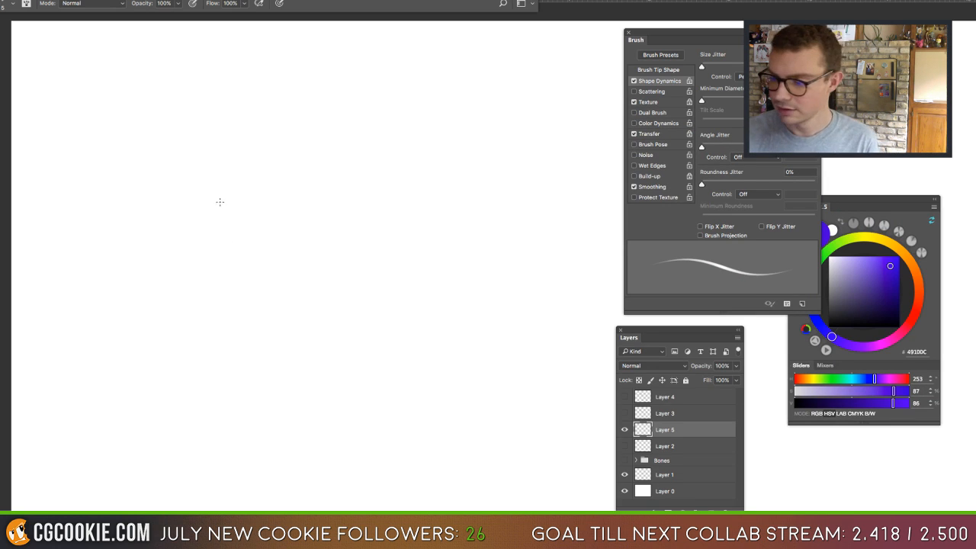
Sketch a sloping shoulder line with joint circles, a curved spine and a tilted pelvis with both hip joints.
drag(141, 124, 247, 150)
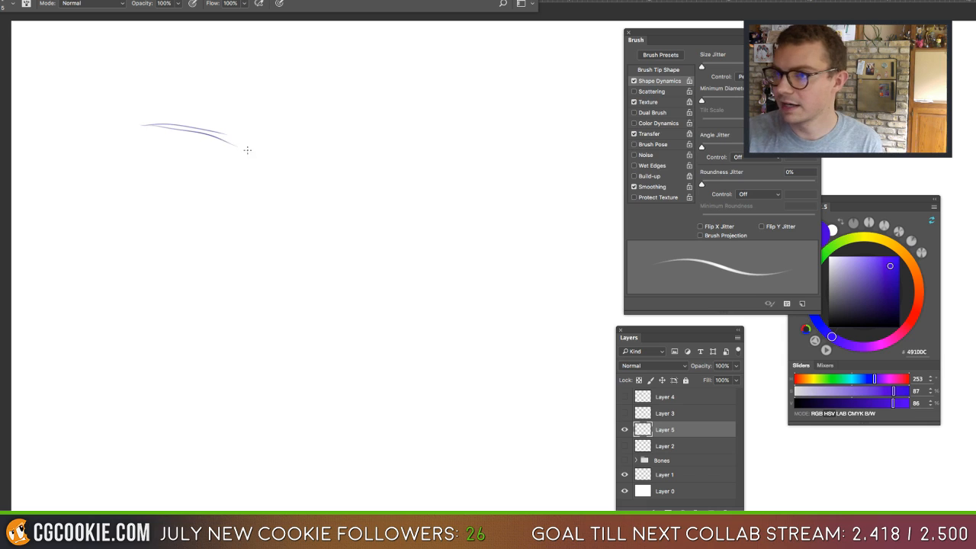
key(ctrl+z)
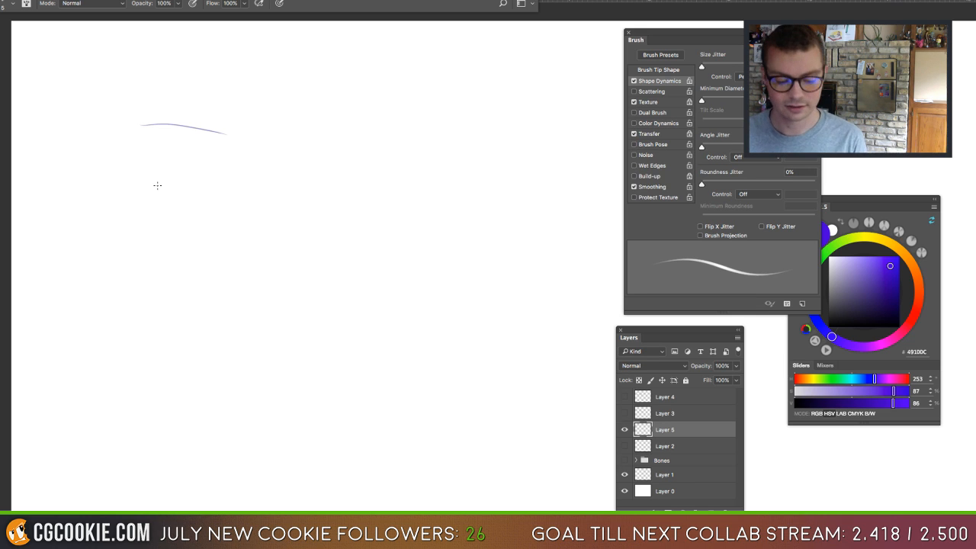
mouse_move(144, 122)
mouse_down()
mouse_move(203, 128)
mouse_move(237, 144)
mouse_up()
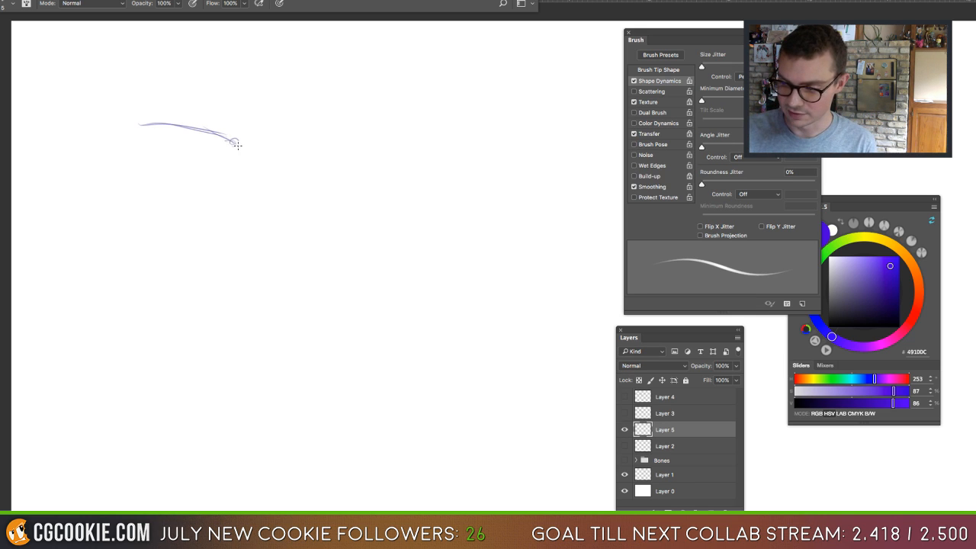
drag(141, 131, 141, 127)
mouse_move(187, 107)
mouse_down()
mouse_move(159, 240)
mouse_move(194, 261)
mouse_move(138, 251)
mouse_move(150, 269)
mouse_move(195, 237)
mouse_move(171, 276)
mouse_move(183, 242)
mouse_move(129, 251)
mouse_up()
drag(215, 258, 205, 261)
Draw both legs as simple bone lines down from the hip joints, with knee joints and feet.
drag(127, 256, 166, 416)
drag(148, 339, 168, 424)
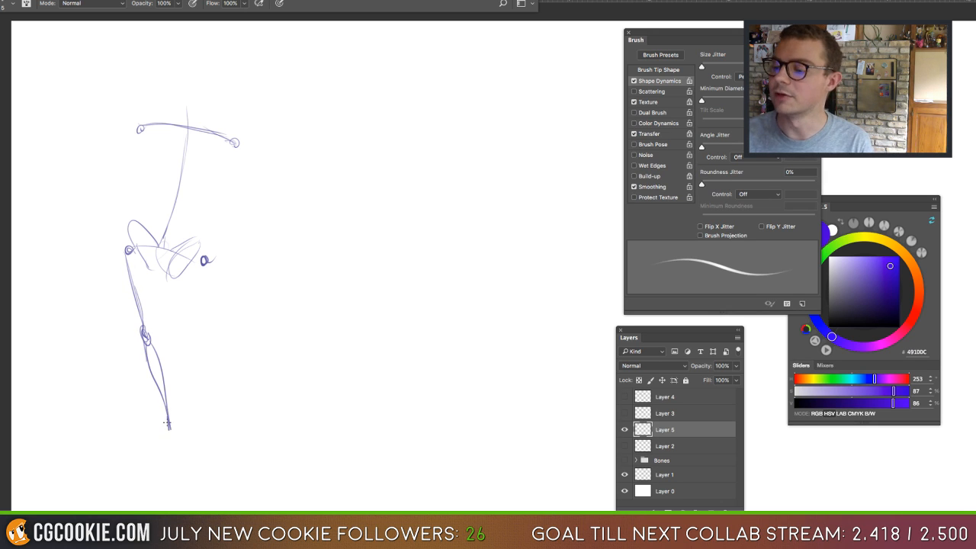
drag(205, 262, 246, 447)
mouse_move(224, 347)
mouse_down()
mouse_move(250, 455)
mouse_move(244, 467)
mouse_move(254, 465)
mouse_up()
mouse_move(169, 428)
mouse_down()
mouse_move(140, 447)
mouse_move(167, 442)
mouse_up()
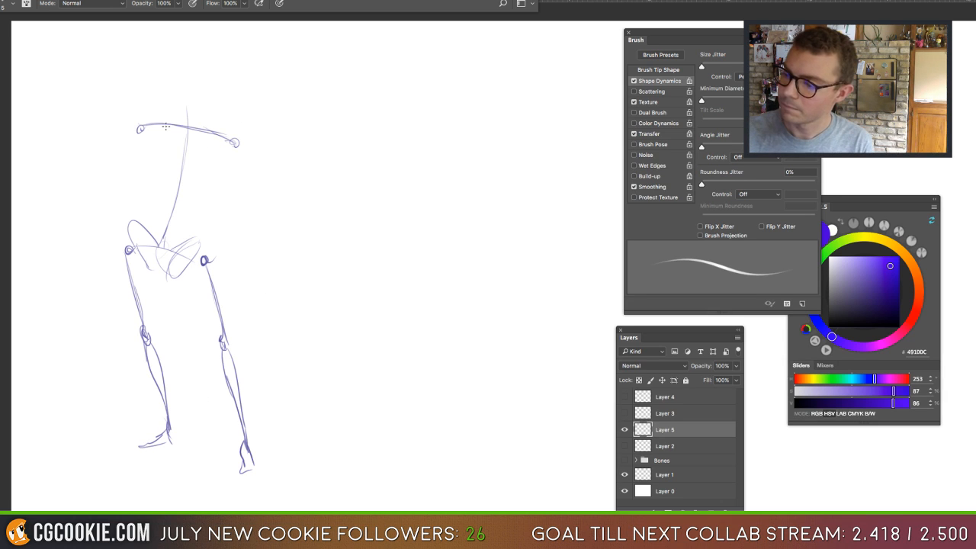
Sketch an oval ribcage with its lower arch and hang both arms from the shoulders, with elbow joints and hands.
mouse_move(165, 127)
mouse_down()
mouse_move(169, 188)
mouse_move(207, 136)
mouse_move(164, 142)
mouse_move(203, 135)
mouse_move(200, 114)
mouse_move(202, 166)
mouse_move(176, 200)
mouse_move(170, 131)
mouse_move(163, 196)
mouse_up()
mouse_move(170, 157)
mouse_down()
mouse_move(195, 200)
mouse_move(160, 186)
mouse_up()
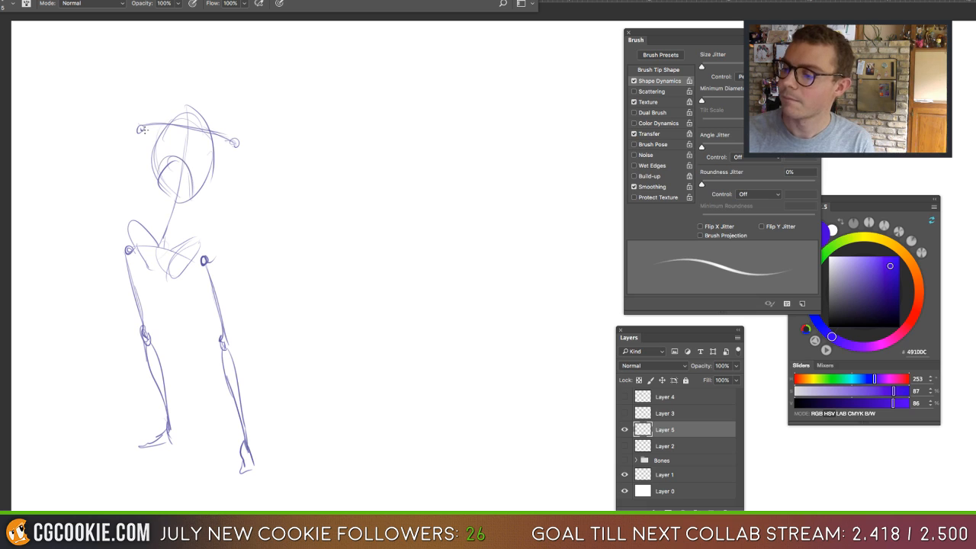
drag(142, 130, 128, 174)
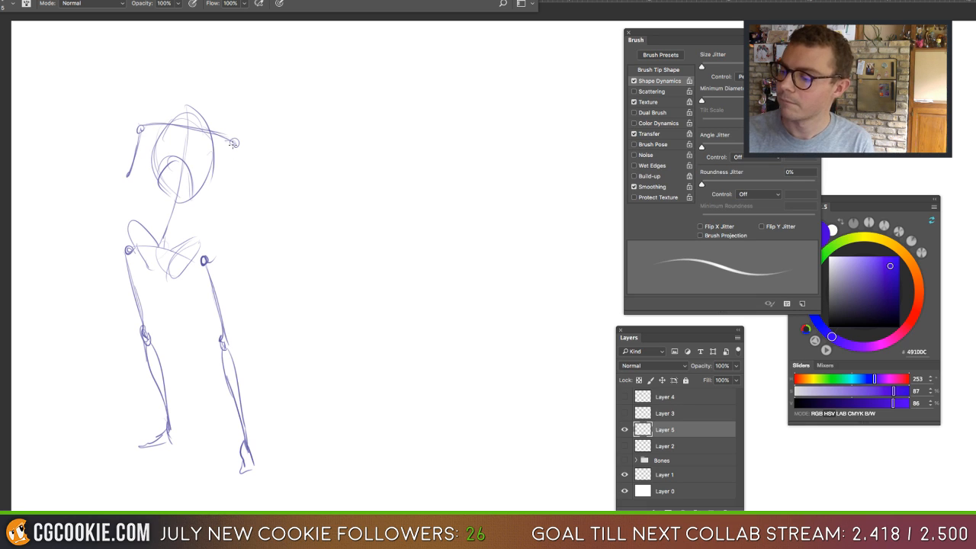
drag(233, 143, 242, 196)
drag(135, 142, 106, 253)
mouse_move(126, 185)
mouse_down()
mouse_move(105, 249)
mouse_move(113, 290)
mouse_up()
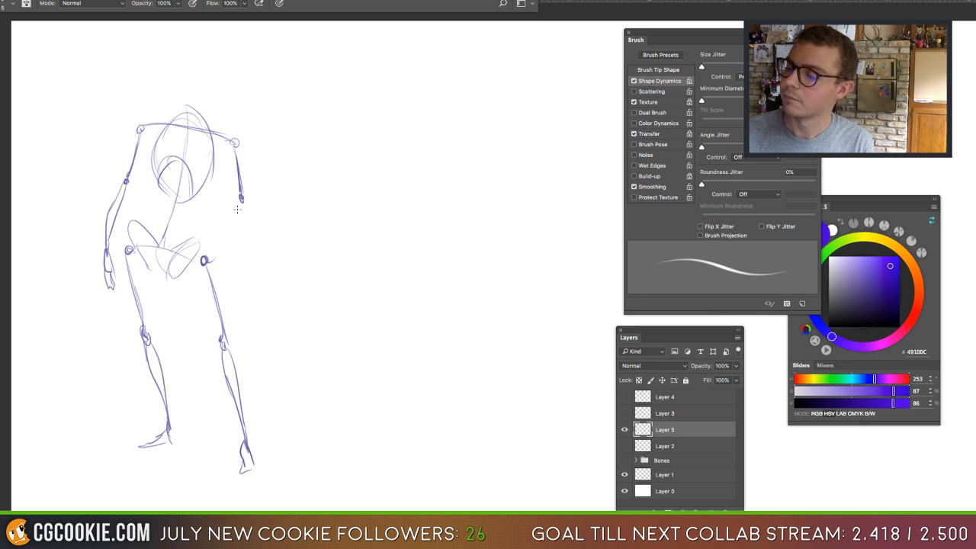
mouse_move(241, 200)
mouse_down()
mouse_move(250, 280)
mouse_move(247, 271)
mouse_up()
drag(251, 269, 237, 305)
Darken the spine from neck to pelvis and sketch a skull turned to the side above the shoulders.
drag(186, 122, 163, 253)
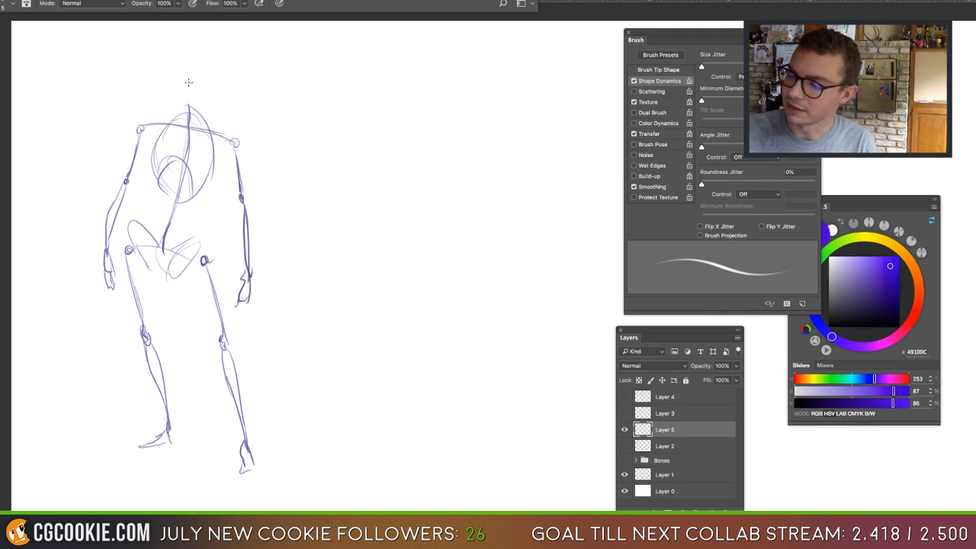
mouse_move(184, 93)
mouse_down()
mouse_move(176, 64)
mouse_move(168, 81)
mouse_move(187, 72)
mouse_move(197, 91)
mouse_move(199, 64)
mouse_move(177, 61)
mouse_move(169, 106)
mouse_move(202, 91)
mouse_move(177, 90)
mouse_move(185, 80)
mouse_move(195, 86)
mouse_move(180, 86)
mouse_move(176, 59)
mouse_move(197, 69)
mouse_move(195, 92)
mouse_up()
key(super+z)
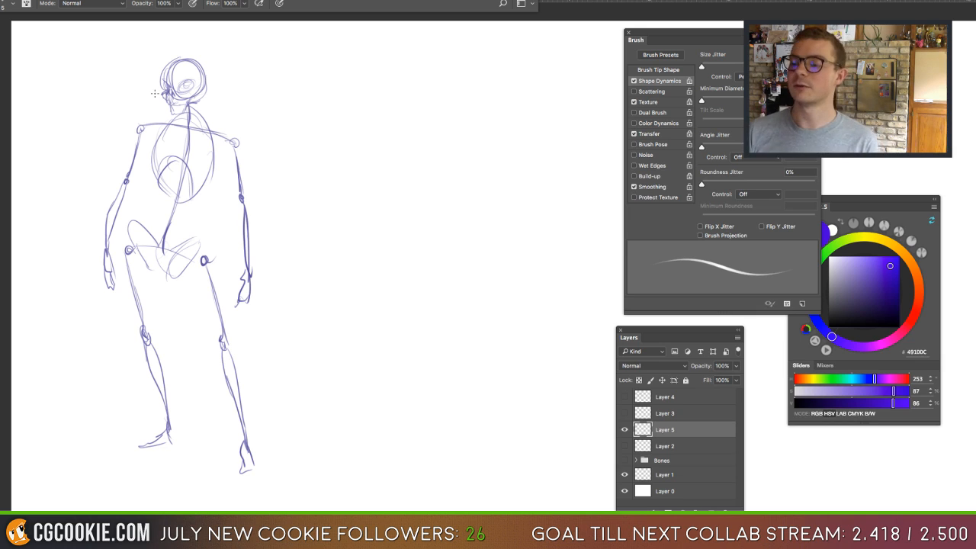
Select the pelvis and legs with the Lasso, move them slightly up towards the ribcage and deselect.
key(l)
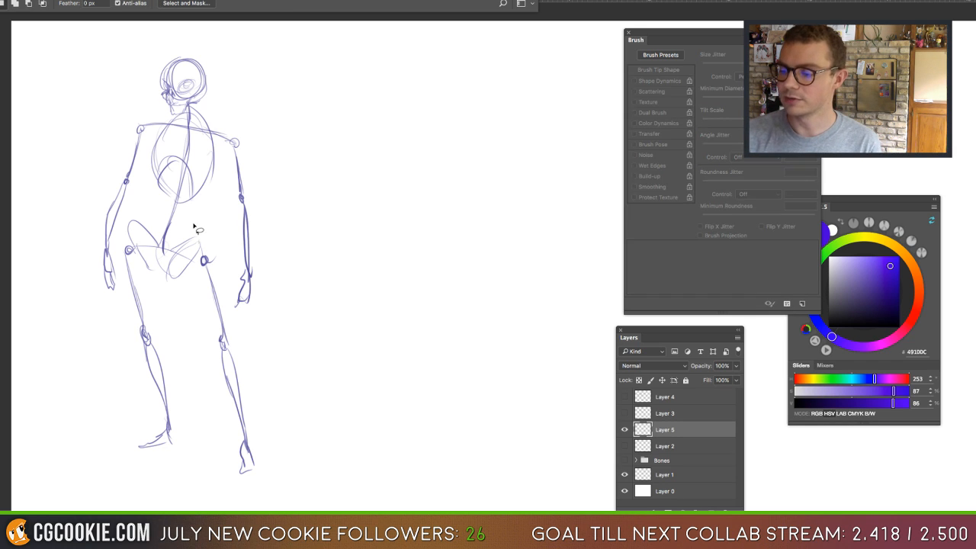
mouse_move(195, 225)
mouse_down()
mouse_move(131, 215)
mouse_move(121, 238)
mouse_move(118, 412)
mouse_move(180, 485)
mouse_move(277, 443)
mouse_move(200, 227)
mouse_up()
key(v)
drag(217, 305, 223, 291)
key(ctrl+d)
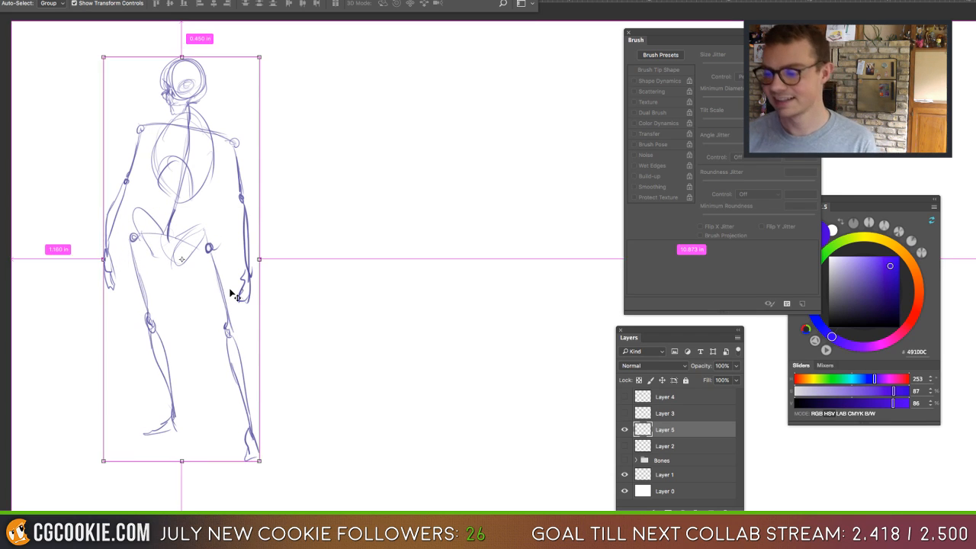
Reinforce the ribcage's lower edge with the brush and enclose the whole skeleton figure in a large oval.
key(b)
drag(158, 169, 178, 200)
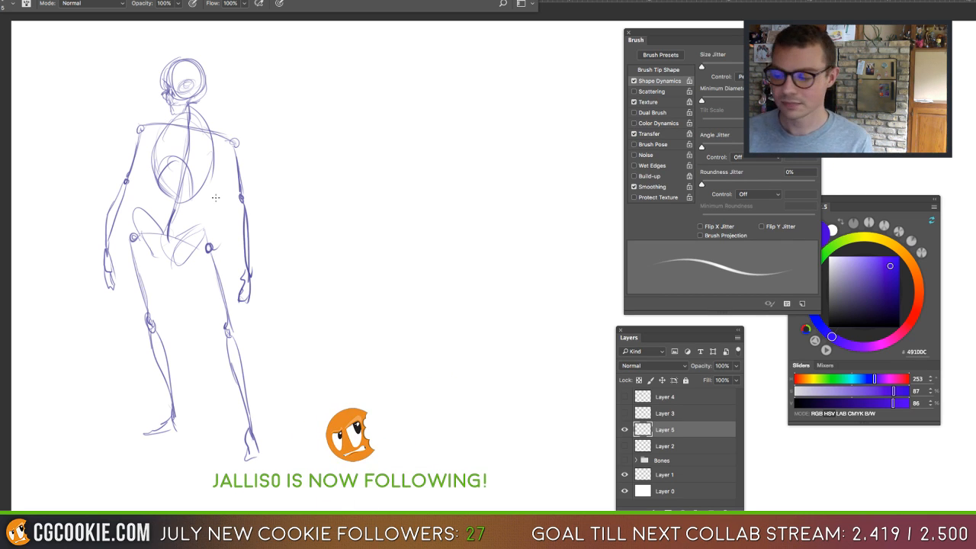
mouse_move(303, 95)
mouse_down()
mouse_move(99, 114)
mouse_move(335, 199)
mouse_move(286, 76)
mouse_up()
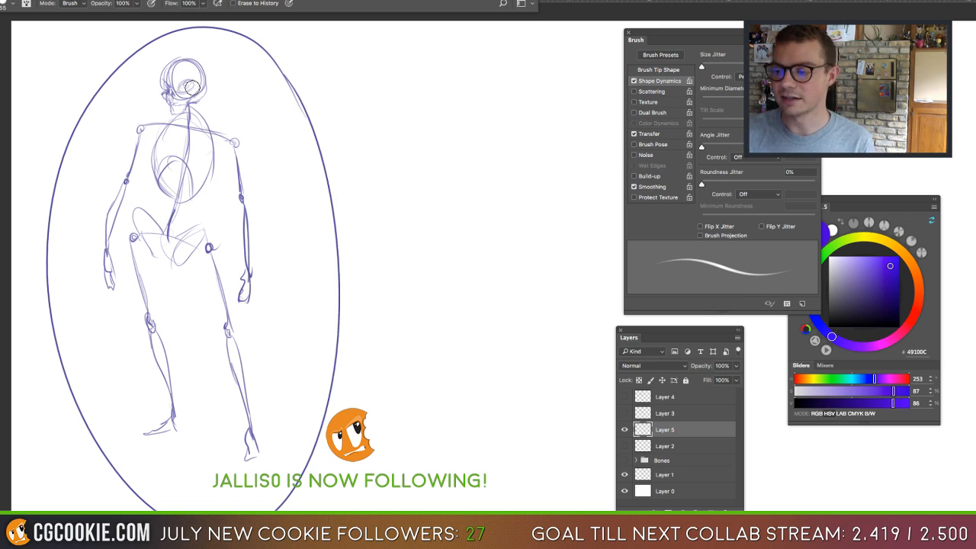
Erase the detailed skull, redraw it as a simple round head with a jaw and undo the last stroke.
key(e)
mouse_move(199, 74)
mouse_down()
mouse_move(185, 65)
mouse_move(179, 98)
mouse_up()
key(b)
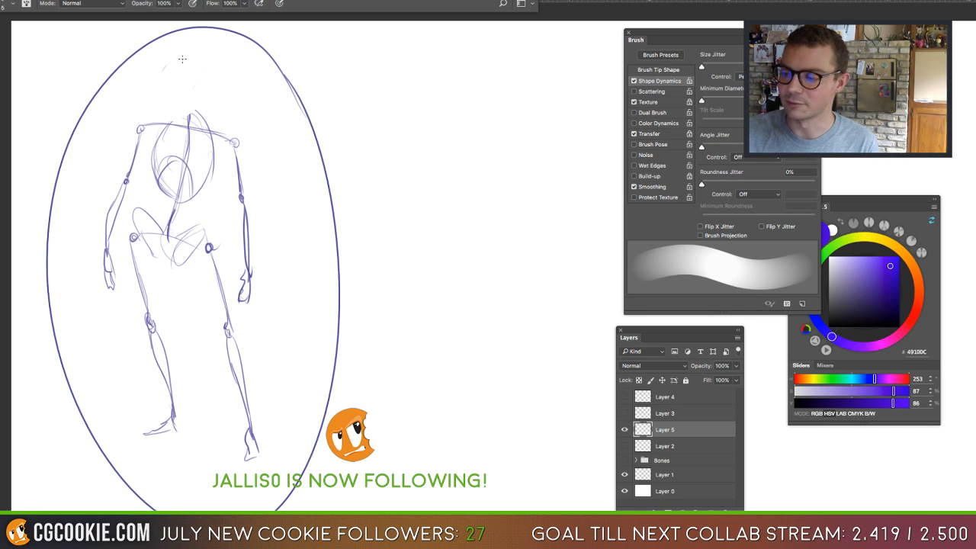
mouse_move(183, 61)
mouse_down()
mouse_move(200, 94)
mouse_move(199, 56)
mouse_move(177, 65)
mouse_move(183, 155)
mouse_move(195, 142)
mouse_move(189, 100)
mouse_move(180, 109)
mouse_move(168, 93)
mouse_move(178, 111)
mouse_move(169, 90)
mouse_move(176, 113)
mouse_move(207, 101)
mouse_up()
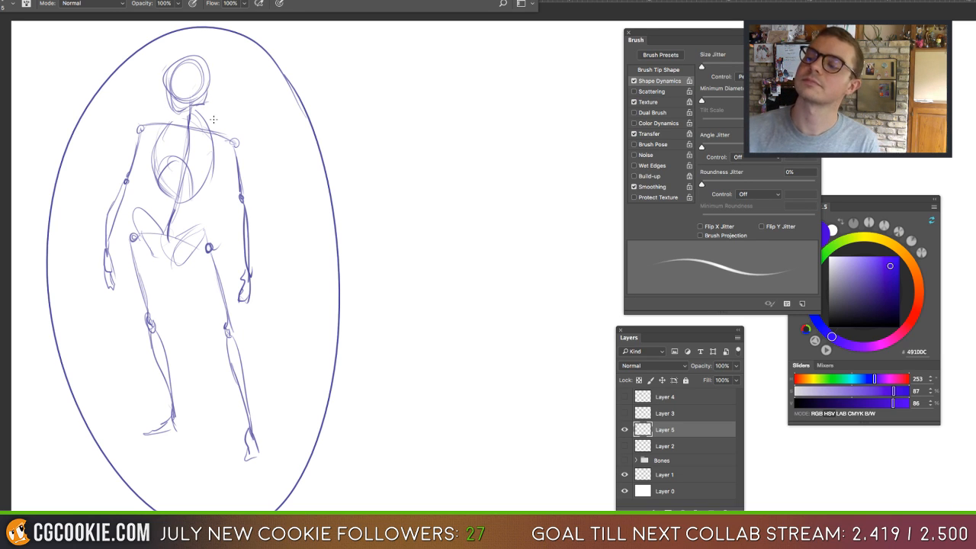
key(super+z)
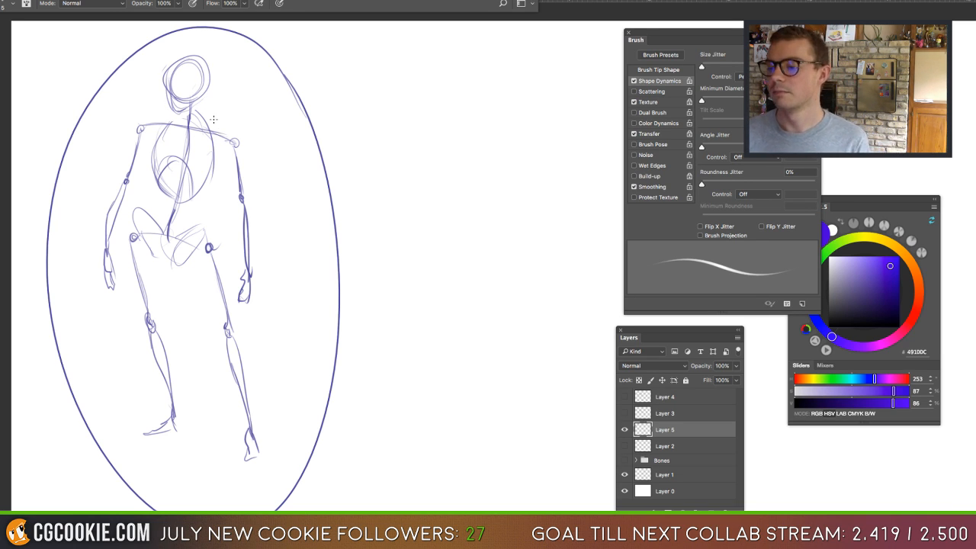
Undo the arrow drawn to the figure's shoulder, then show the Bones group and move the skeleton references sideways clear of the sketched figure.
drag(392, 96, 241, 134)
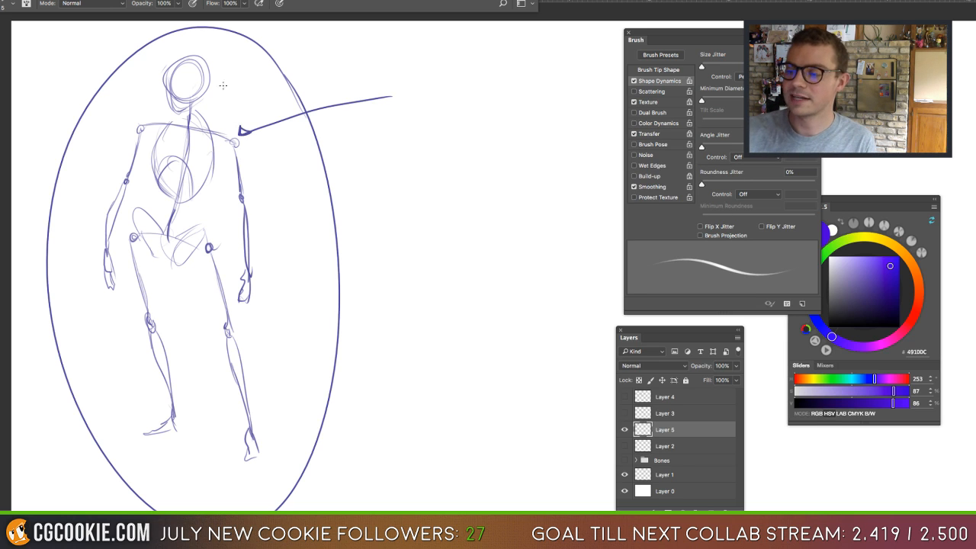
key(super+z)
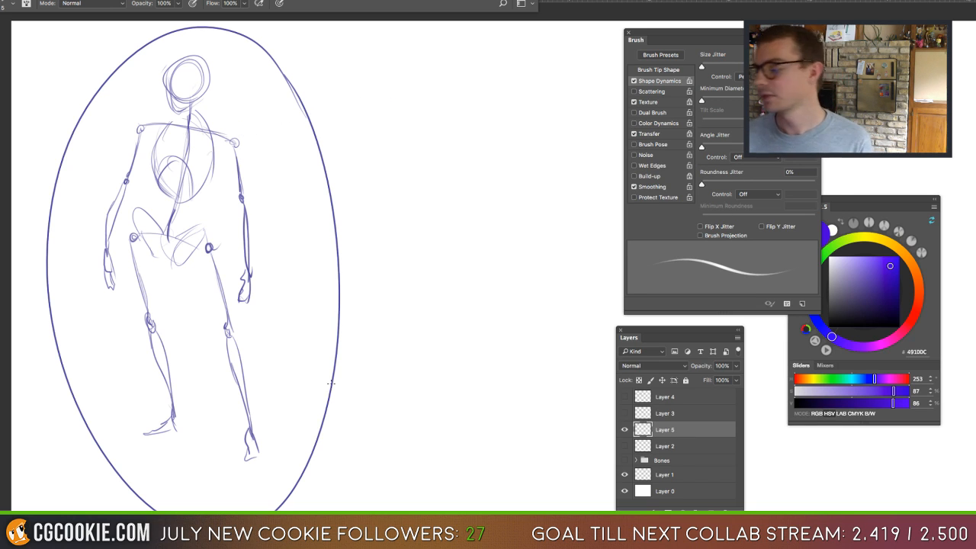
click(648, 461)
click(624, 461)
key(v)
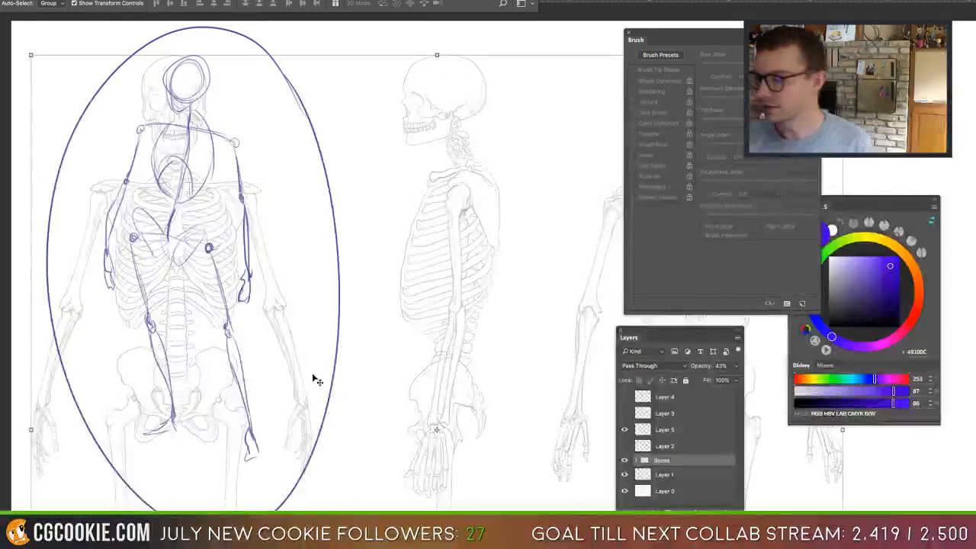
drag(316, 380, 573, 364)
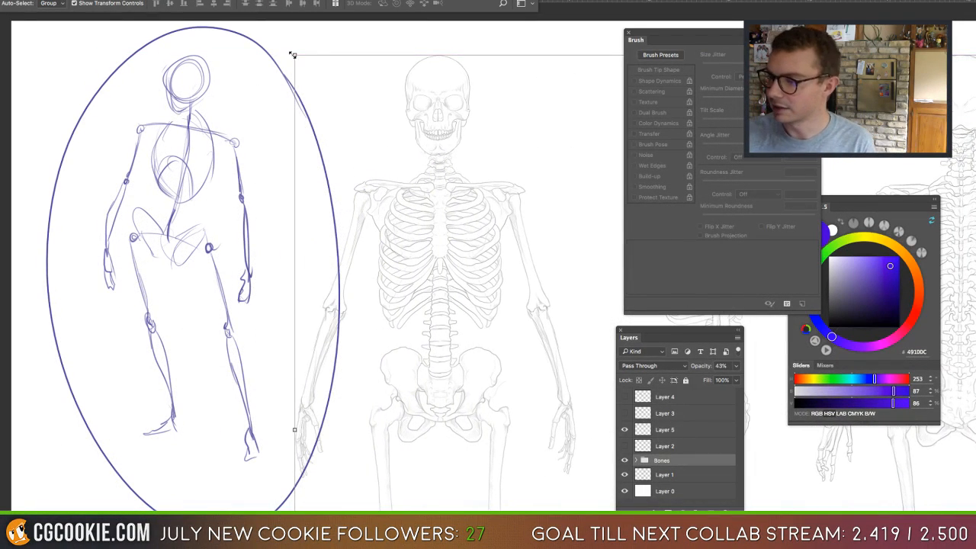
Scale the Bones group down to about 55.8% and place it so the whole front-view skeleton stands beside the oval.
drag(292, 55, 571, 285)
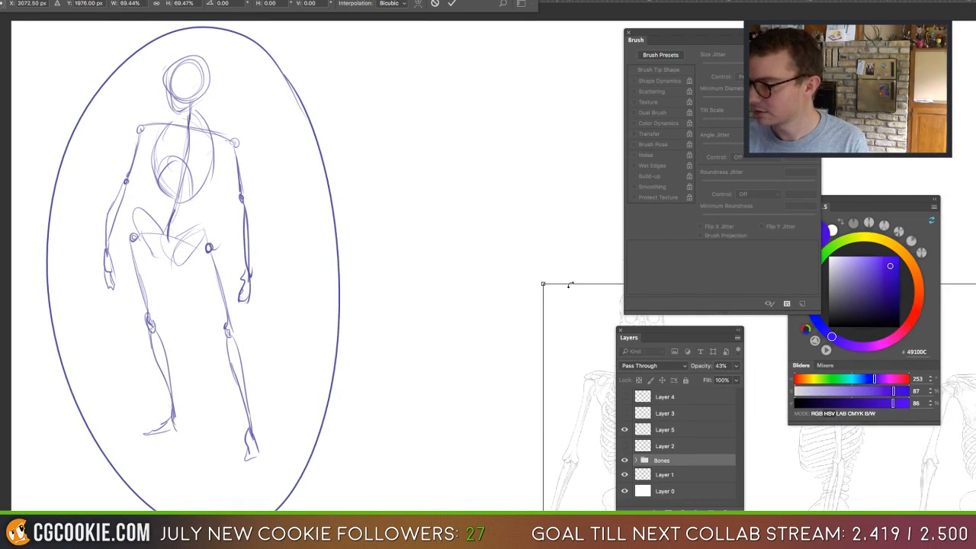
drag(553, 364, 387, 162)
drag(351, 41, 460, 142)
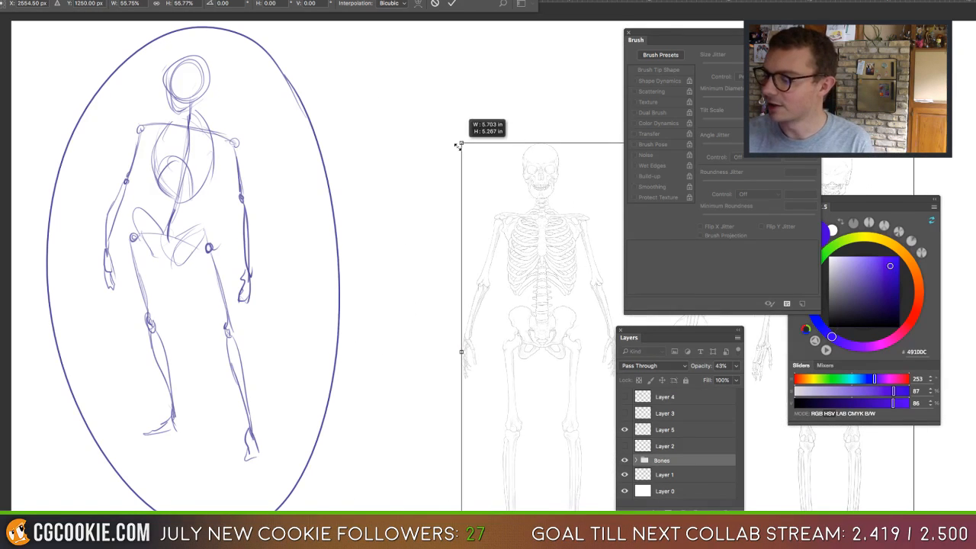
mouse_move(551, 327)
mouse_down()
mouse_move(441, 239)
mouse_move(443, 256)
mouse_up()
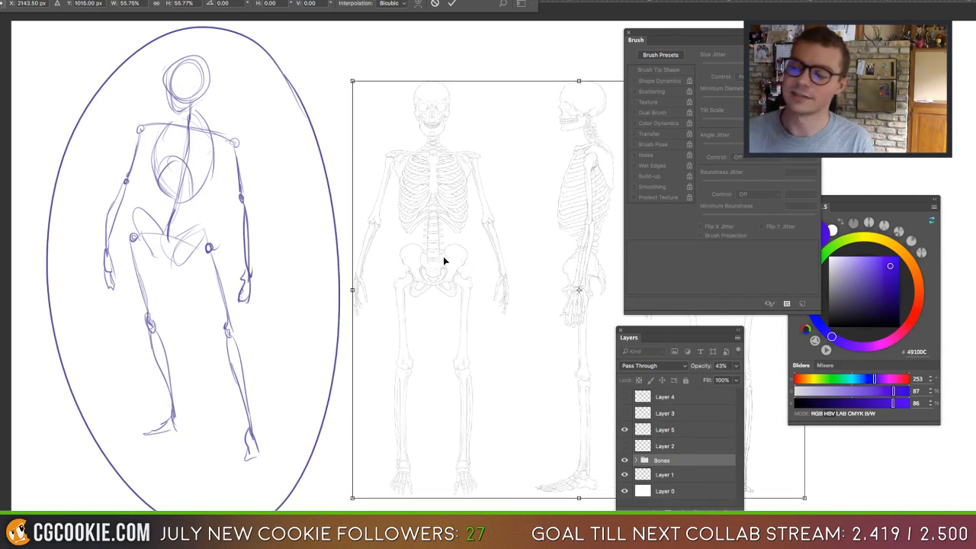
key(Return)
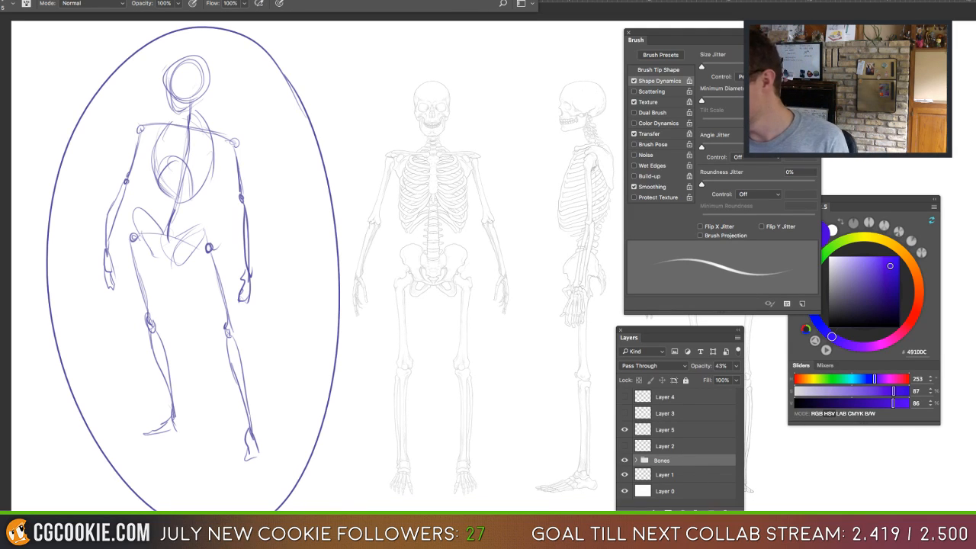
On a new layer above the Bones group, mark the front-view skeleton's shoulder joints and outline its ribcage and head.
click(710, 511)
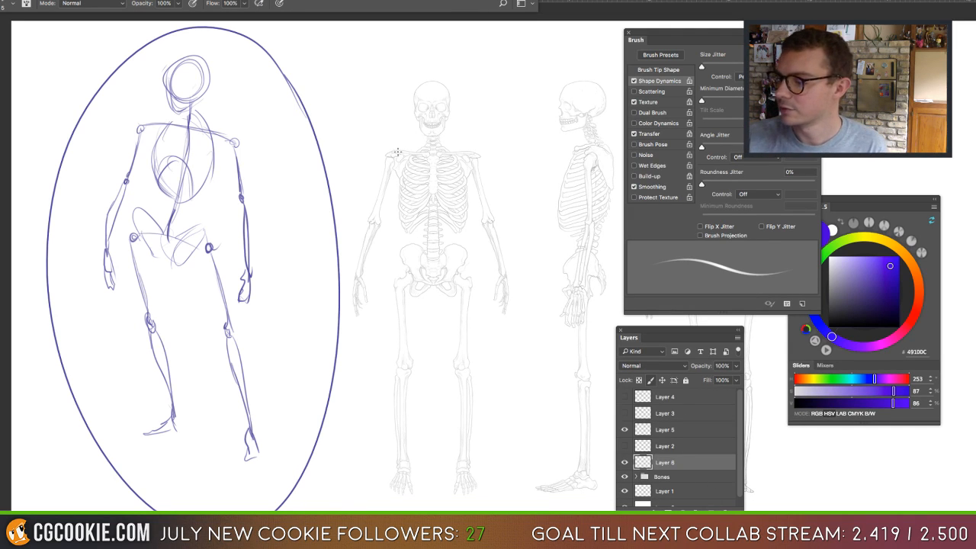
click(472, 157)
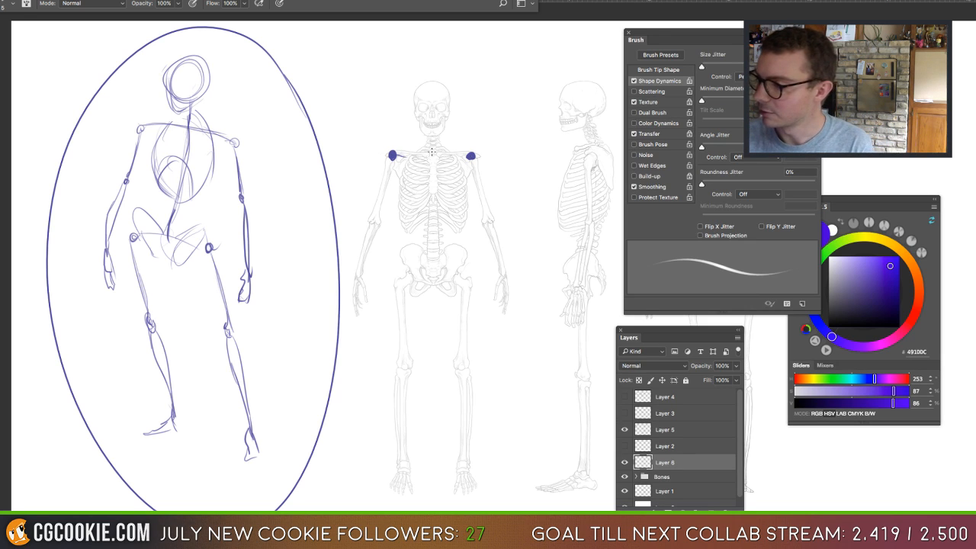
mouse_move(429, 150)
mouse_down()
mouse_move(403, 212)
mouse_move(419, 229)
mouse_move(447, 219)
mouse_move(460, 200)
mouse_move(462, 222)
mouse_move(420, 229)
mouse_move(454, 225)
mouse_up()
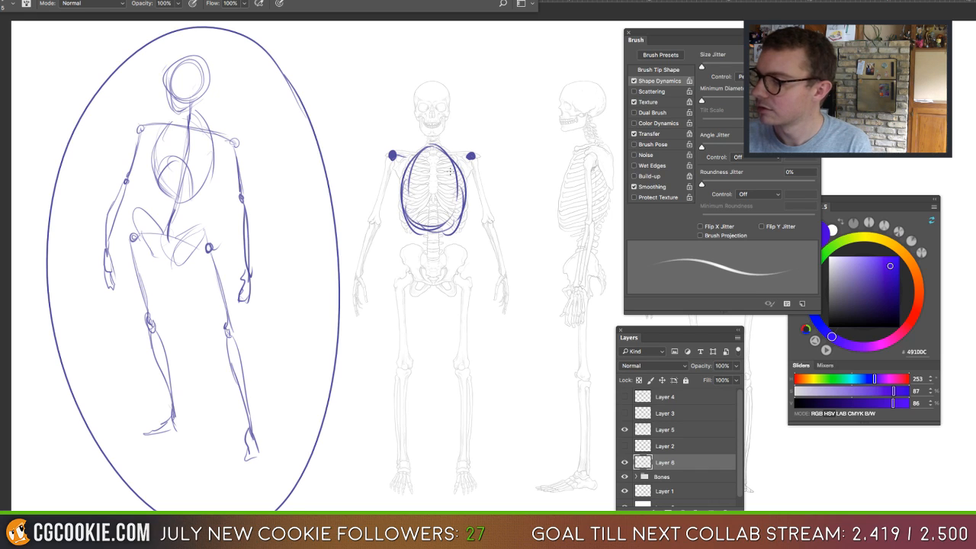
mouse_move(439, 119)
mouse_down()
mouse_move(413, 105)
mouse_move(428, 122)
mouse_move(416, 118)
mouse_move(443, 126)
mouse_move(436, 139)
mouse_up()
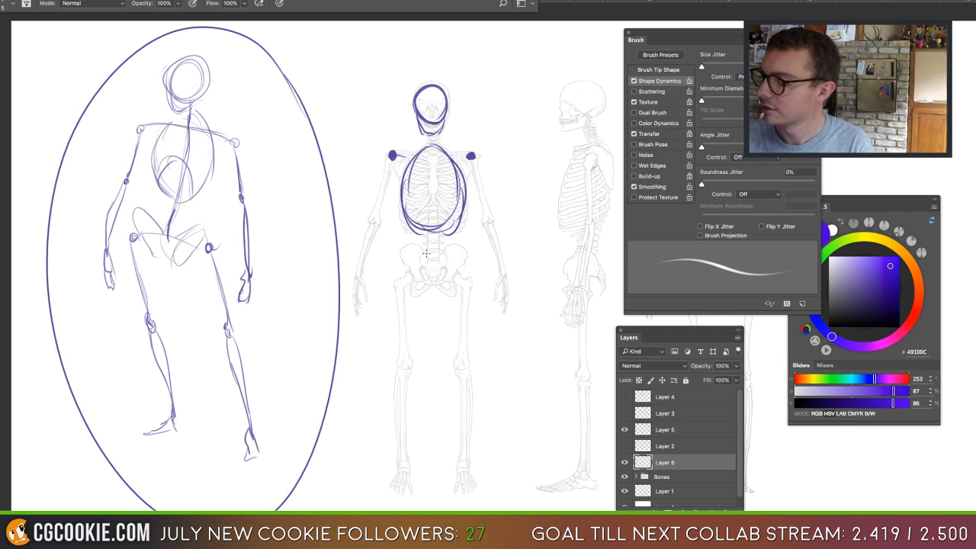
Outline the front-view skeleton's pelvis as two connected wing shapes, replacing the first rough oval.
mouse_move(426, 254)
mouse_down()
mouse_move(413, 282)
mouse_move(428, 260)
mouse_move(431, 286)
mouse_up()
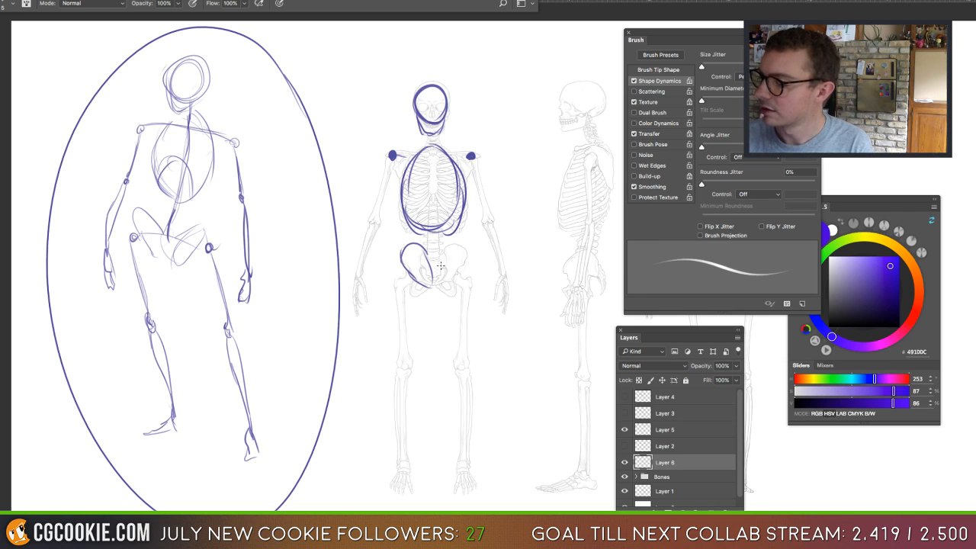
mouse_move(443, 252)
mouse_down()
mouse_move(462, 276)
mouse_move(441, 268)
mouse_move(458, 261)
mouse_move(419, 279)
mouse_move(401, 250)
mouse_move(402, 275)
mouse_move(427, 286)
mouse_up()
key(e)
key(b)
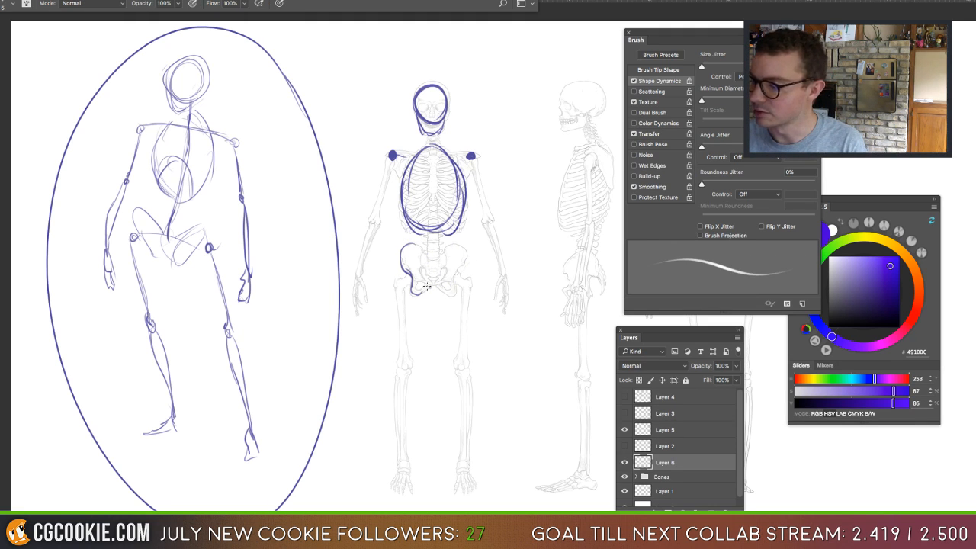
mouse_move(415, 244)
mouse_down()
mouse_move(430, 261)
mouse_move(457, 246)
mouse_move(462, 269)
mouse_move(450, 292)
mouse_up()
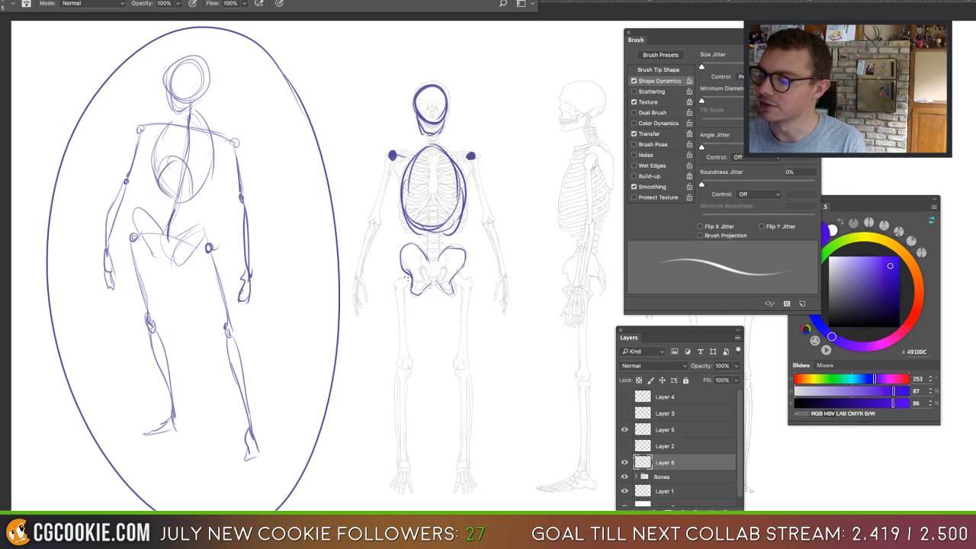
mouse_move(407, 246)
mouse_down()
mouse_move(416, 284)
mouse_move(434, 279)
mouse_up()
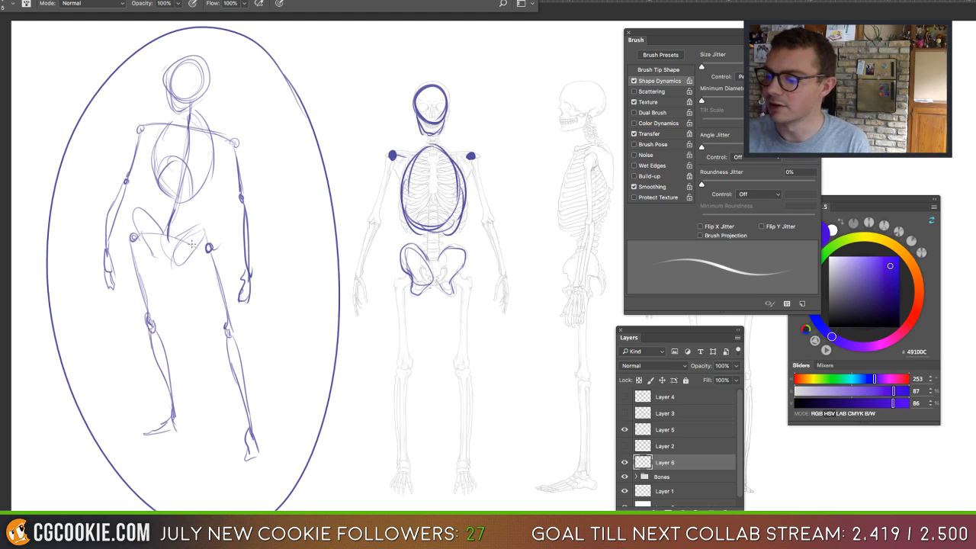
drag(202, 227, 200, 230)
key(ctrl+z)
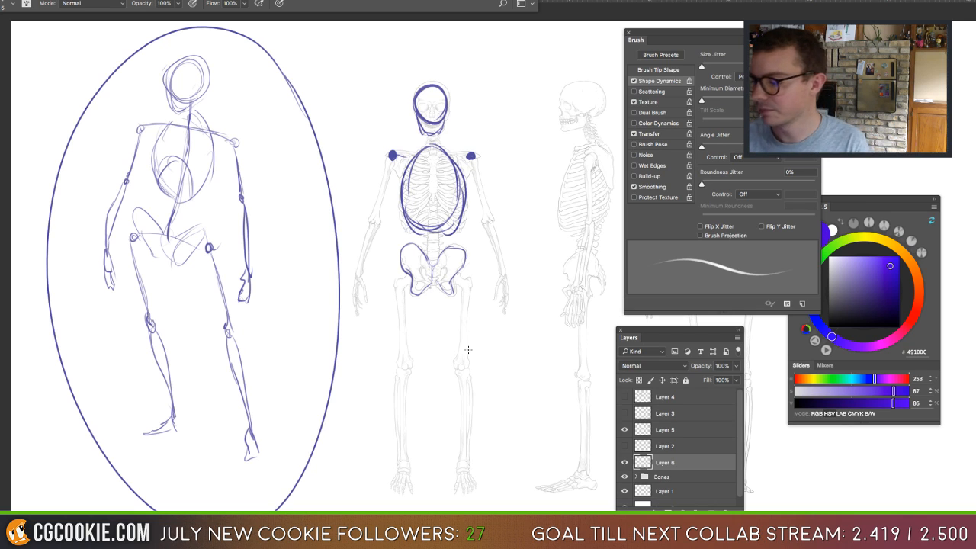
Mark both hip joints of the front-view skeleton with filled dots and undo the vertical guide line drawn through shoulder and hip.
drag(401, 281, 398, 279)
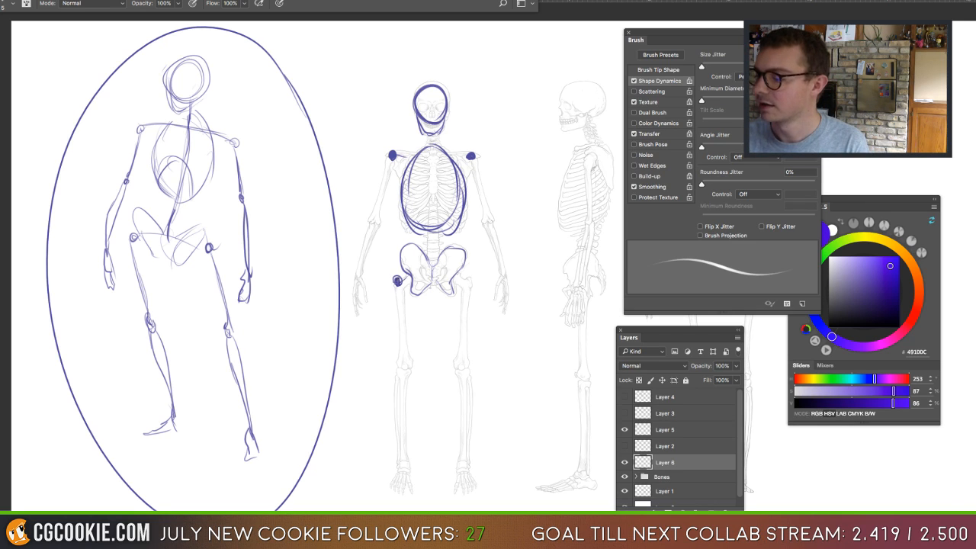
drag(470, 285, 466, 279)
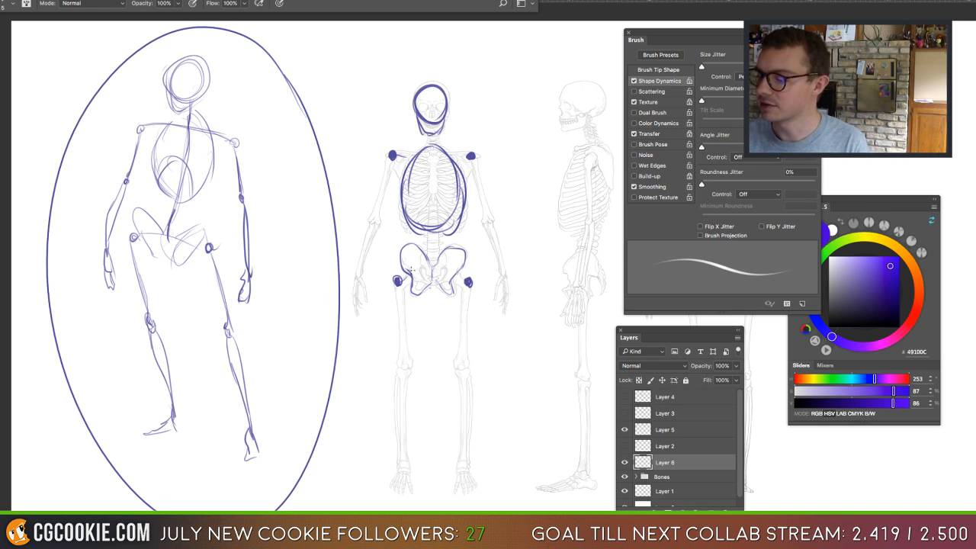
key(ctrl+z)
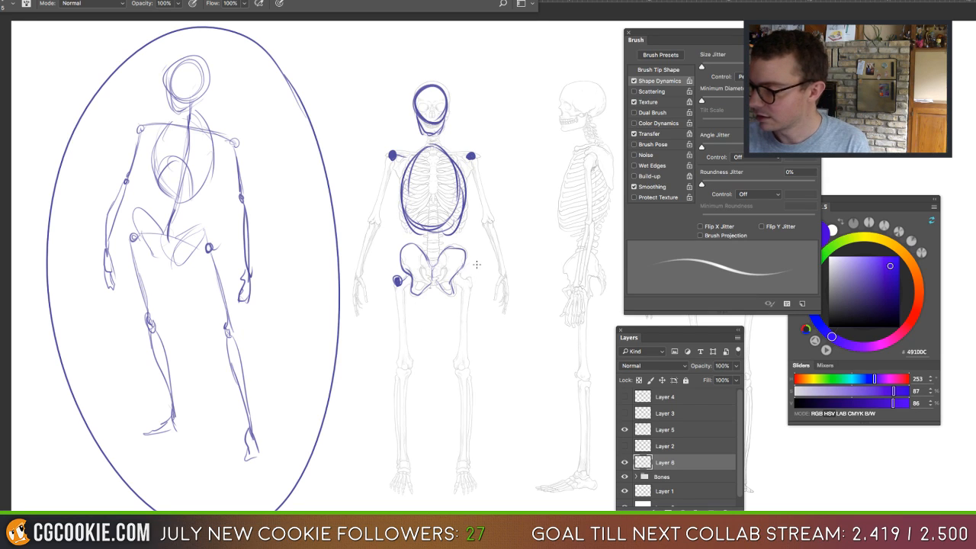
mouse_move(476, 264)
mouse_down()
mouse_move(469, 367)
mouse_move(474, 264)
mouse_up()
key(super+z)
drag(504, 309, 468, 282)
key(super+z)
key(super+z)
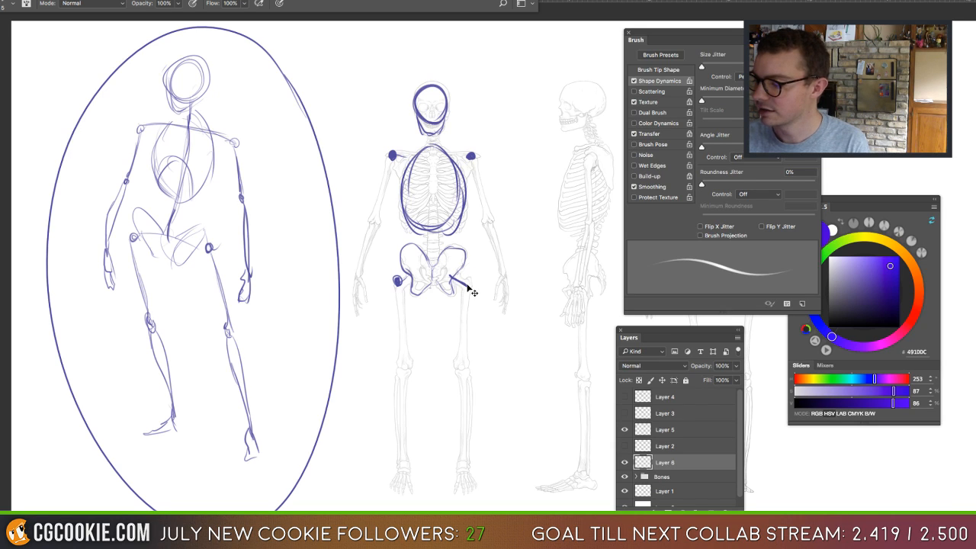
key(super+z)
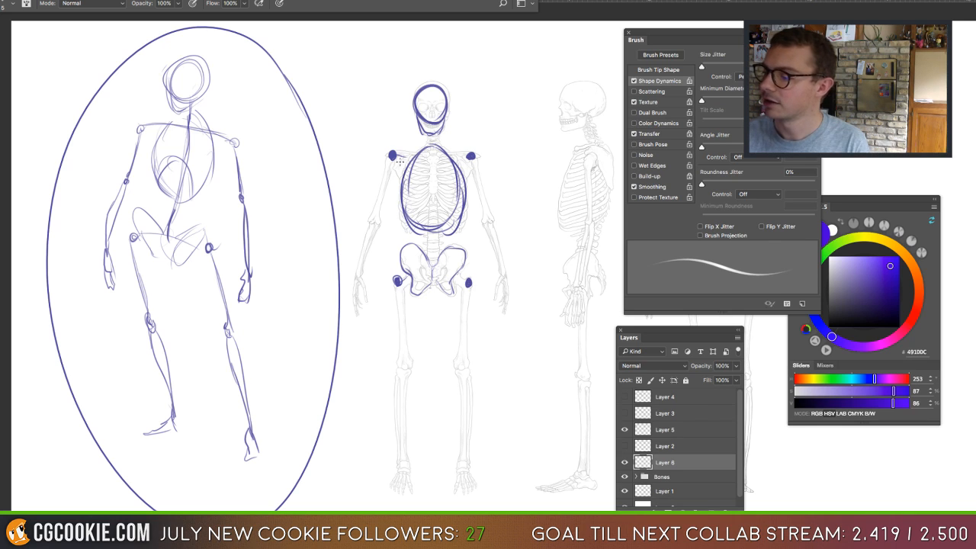
drag(390, 101, 394, 324)
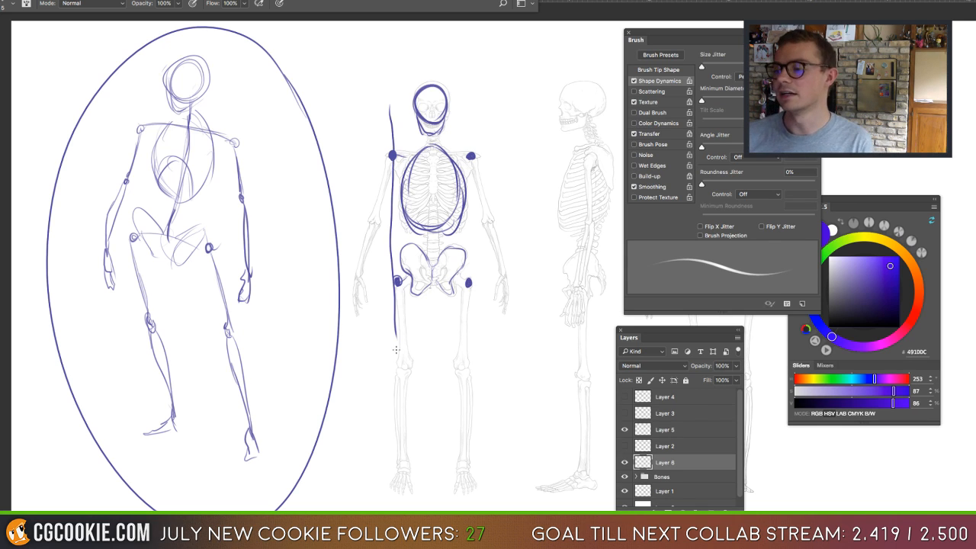
key(ctrl+z)
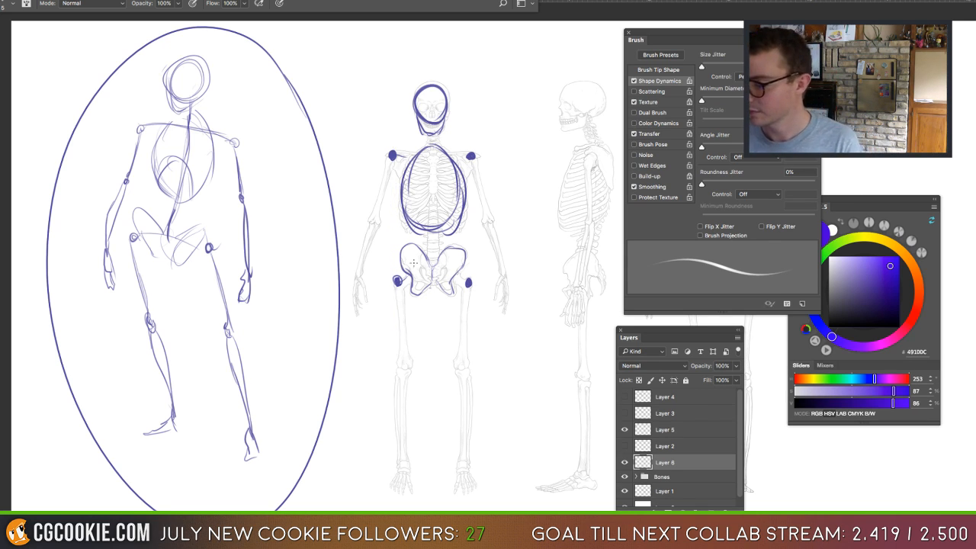
Trace both legs of the front-view skeleton as simple lines from hip to ankle, with dots at the knees and ankles.
mouse_move(397, 288)
mouse_down()
mouse_move(407, 366)
mouse_move(404, 351)
mouse_move(398, 421)
mouse_up()
drag(404, 365, 398, 460)
drag(397, 409, 399, 465)
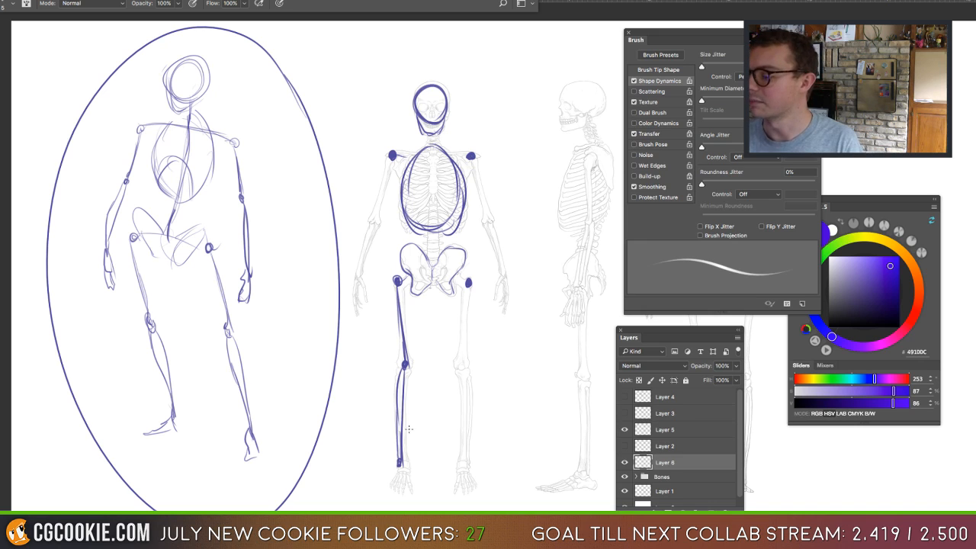
mouse_move(468, 284)
mouse_down()
mouse_move(457, 363)
mouse_move(462, 462)
mouse_up()
drag(462, 374, 464, 465)
Trace both arms of the front-view skeleton as simple lines from shoulder to wrist, with dots at the elbows.
mouse_move(385, 427)
mouse_down()
mouse_move(363, 297)
mouse_move(369, 256)
mouse_move(371, 267)
mouse_up()
key(ctrl+z)
drag(390, 159, 356, 277)
drag(374, 221, 357, 274)
drag(370, 241, 359, 271)
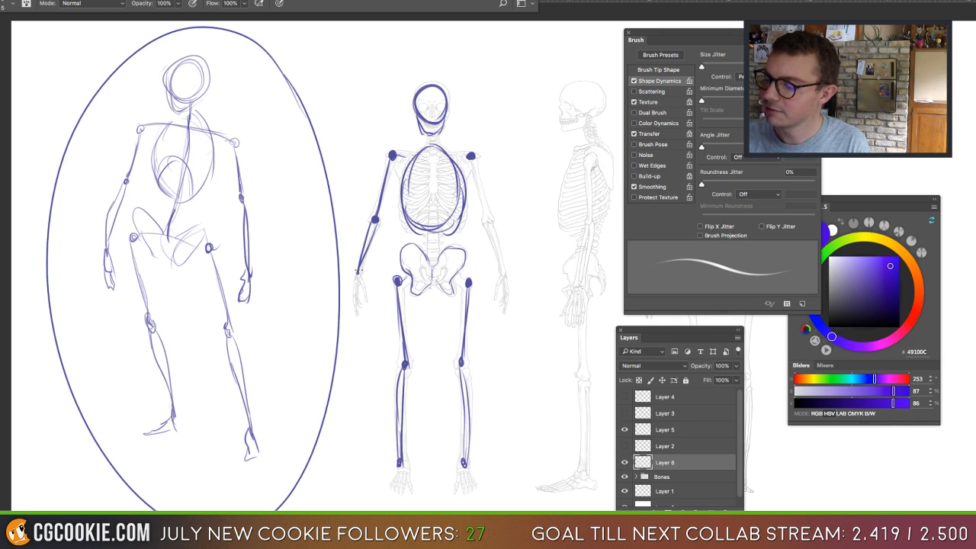
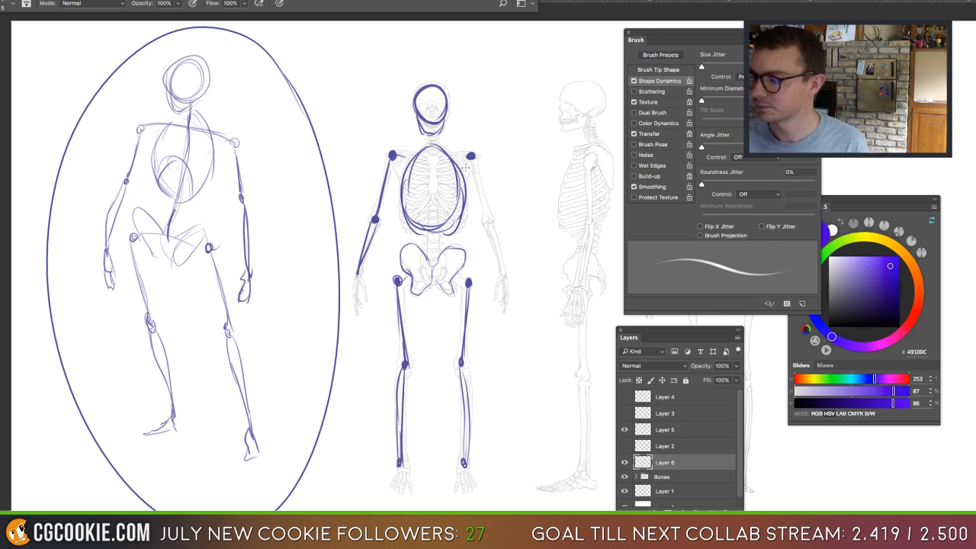
drag(471, 159, 488, 222)
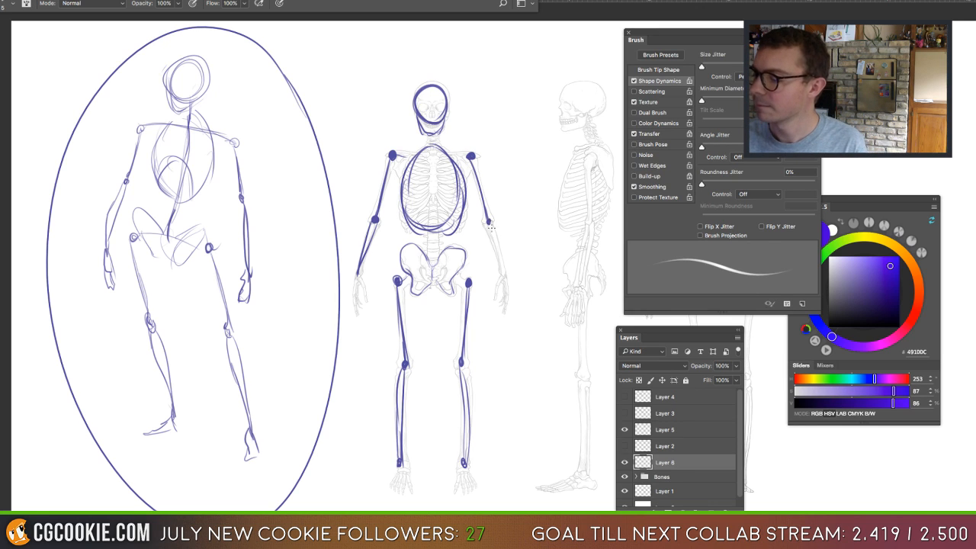
mouse_move(499, 267)
mouse_down()
mouse_move(489, 226)
mouse_move(501, 280)
mouse_up()
Add simplified wedge-shaped hands and feet at the wrists and ankles of the traced front-view skeleton.
drag(356, 274, 353, 298)
drag(500, 280, 505, 313)
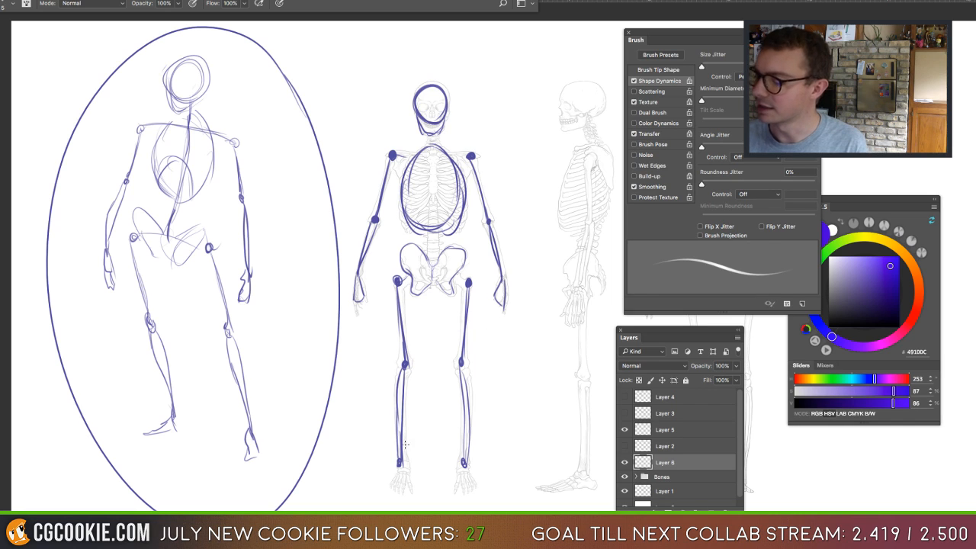
mouse_move(396, 467)
mouse_down()
mouse_move(392, 480)
mouse_move(406, 489)
mouse_move(401, 466)
mouse_up()
drag(462, 465, 472, 486)
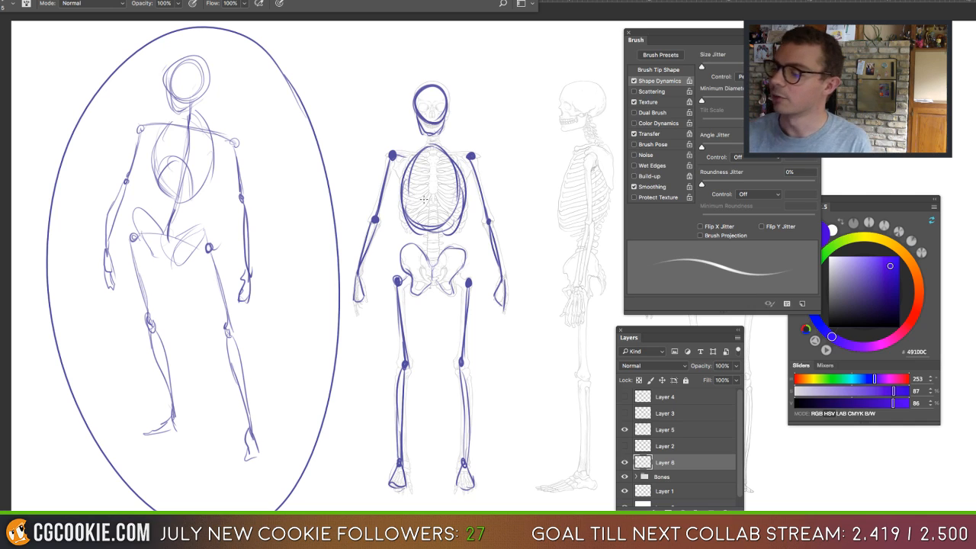
Draw the spine as a dark line from the neck to the pelvis and connect the two shoulder joints with a straight line.
mouse_move(436, 275)
mouse_down()
mouse_move(433, 130)
mouse_move(433, 254)
mouse_up()
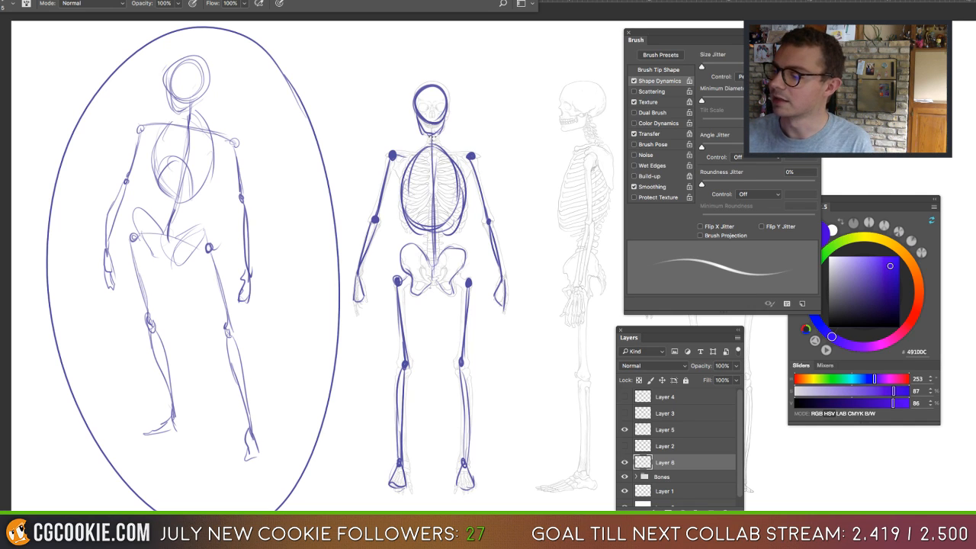
drag(433, 142, 433, 191)
drag(433, 136, 435, 249)
drag(435, 195, 433, 279)
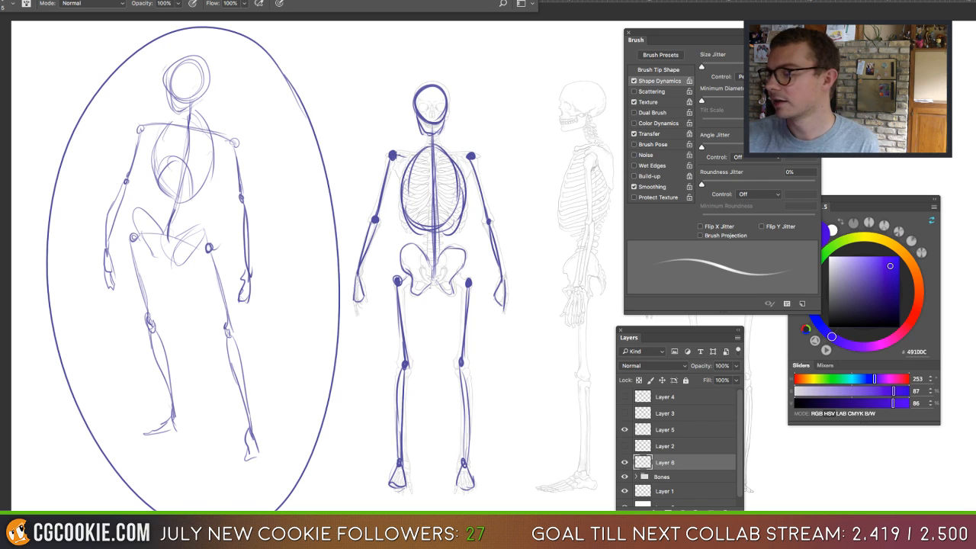
drag(397, 154, 467, 157)
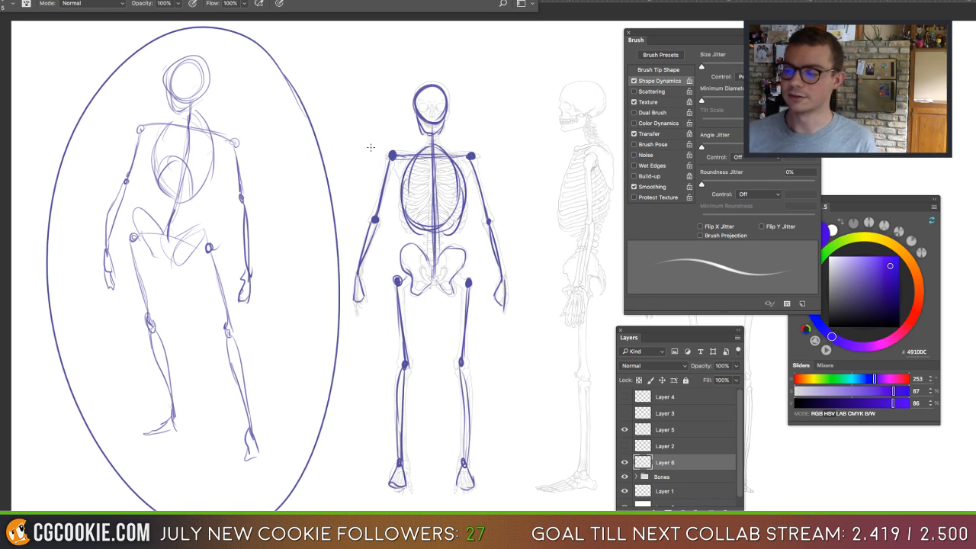
Hide Layer 5 with the earlier posed figure and add a new layer above Layer 6 for brush sketching.
key(e)
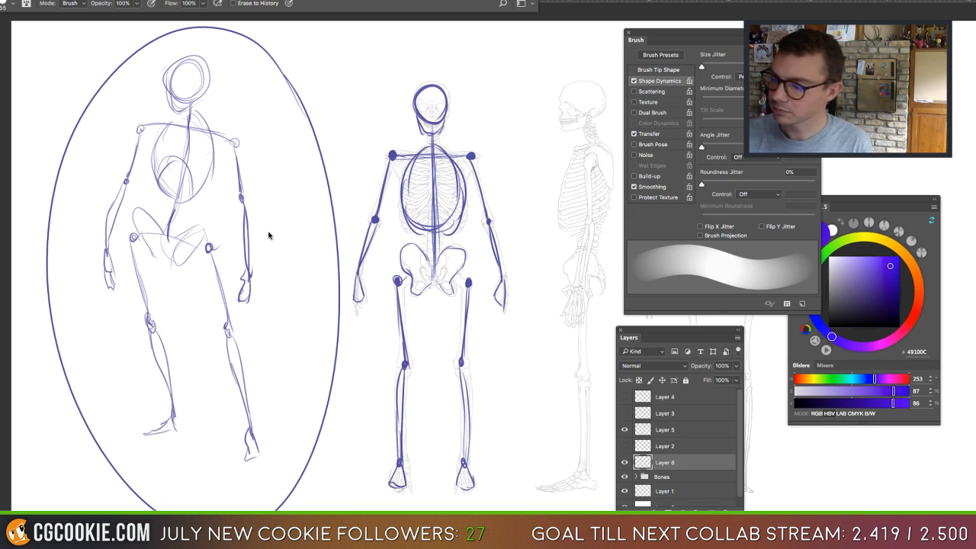
drag(257, 233, 296, 227)
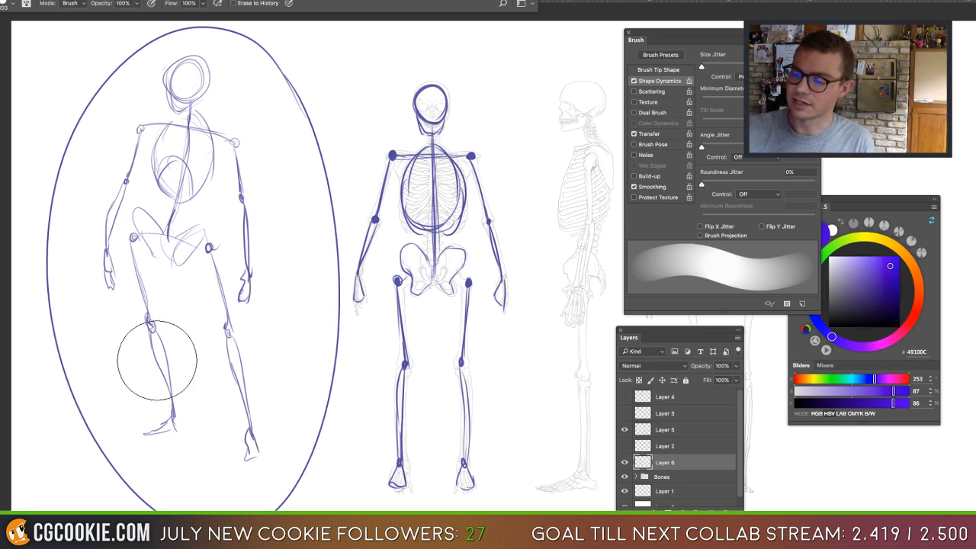
click(625, 429)
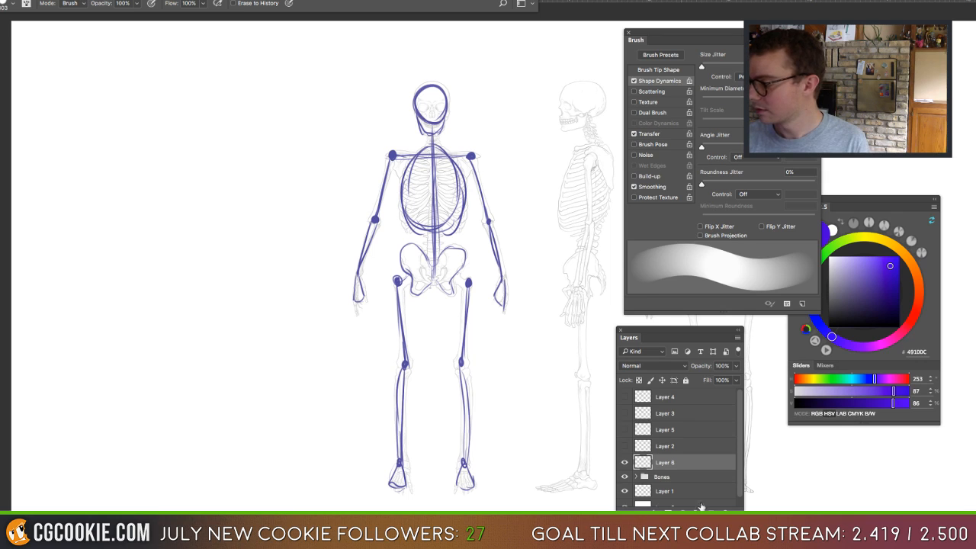
key(ctrl+shift+alt+n)
key(b)
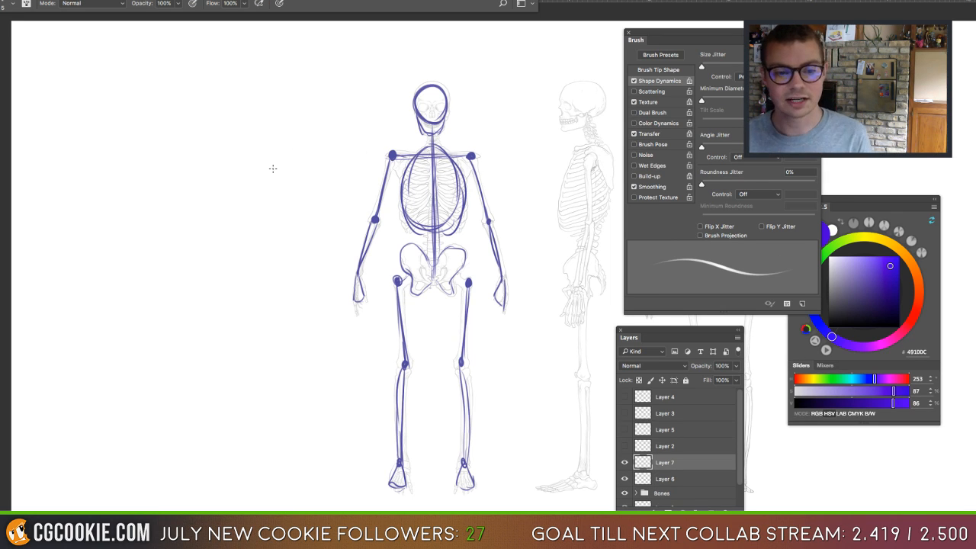
Draw the shoulder girdle of the front-view skeleton as a flattened ellipse spanning the two shoulder joints.
drag(442, 158, 395, 155)
drag(434, 158, 468, 156)
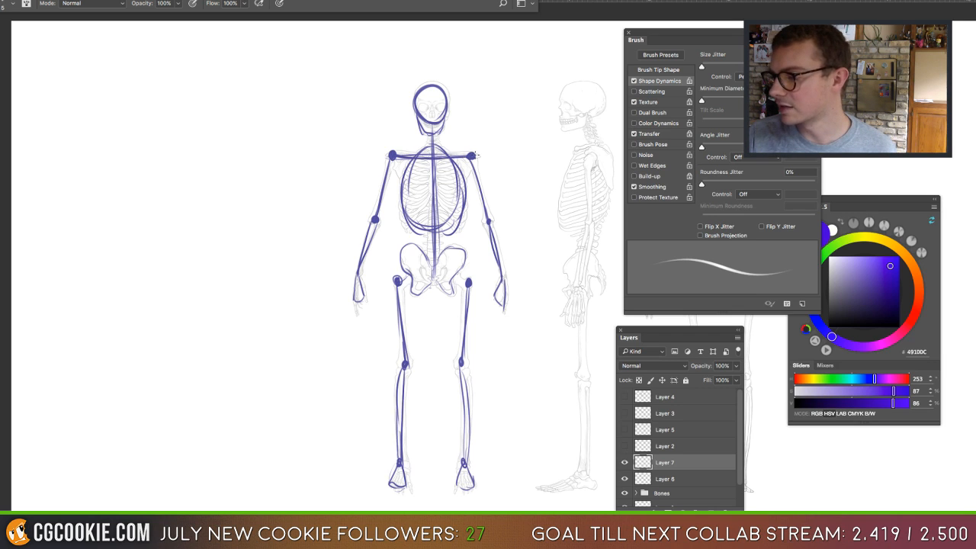
drag(397, 159, 465, 158)
mouse_move(396, 153)
mouse_down()
mouse_move(465, 155)
mouse_move(425, 151)
mouse_up()
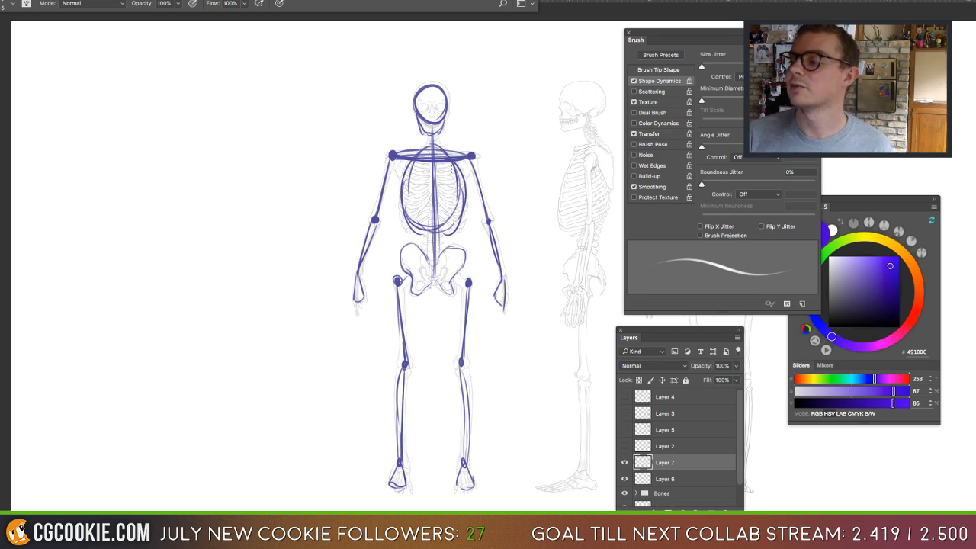
mouse_move(298, 203)
mouse_down()
mouse_move(240, 206)
mouse_move(284, 206)
mouse_up()
mouse_move(267, 174)
mouse_down()
mouse_move(237, 218)
mouse_move(251, 271)
mouse_move(296, 265)
mouse_move(296, 204)
mouse_move(263, 175)
mouse_move(238, 216)
mouse_move(281, 284)
mouse_move(302, 201)
mouse_move(272, 180)
mouse_up()
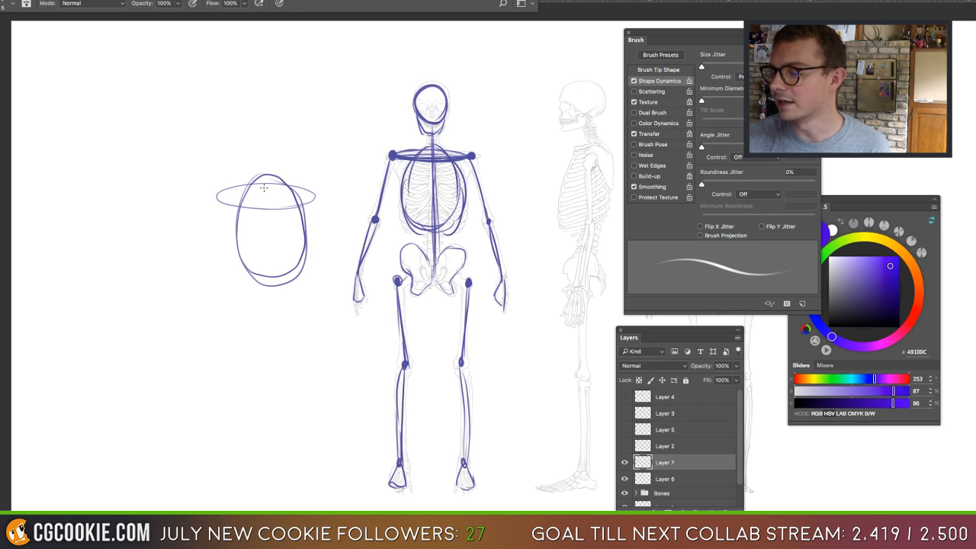
mouse_move(241, 231)
mouse_down()
mouse_move(294, 231)
mouse_move(261, 244)
mouse_up()
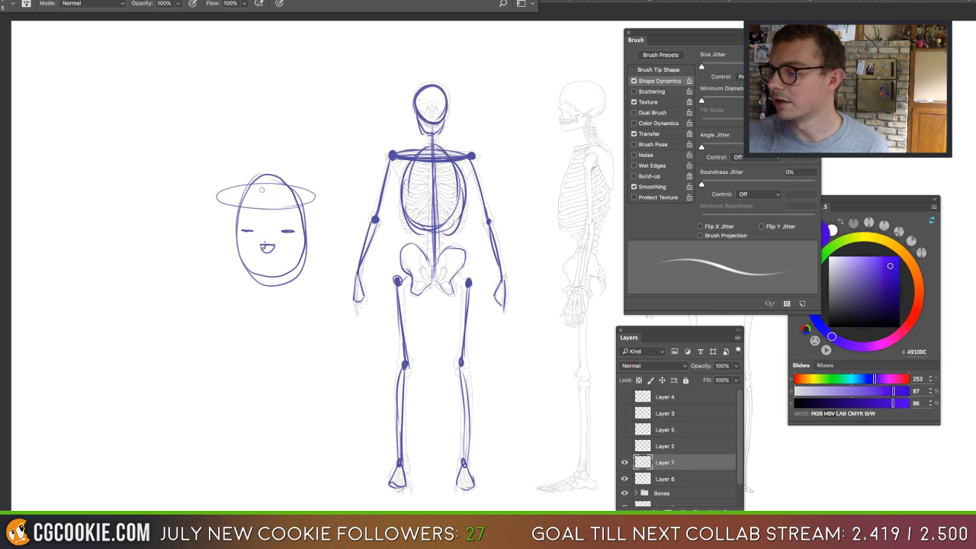
mouse_move(293, 185)
mouse_down()
mouse_move(314, 201)
mouse_move(226, 211)
mouse_move(262, 210)
mouse_move(217, 196)
mouse_move(230, 189)
mouse_move(254, 208)
mouse_move(312, 191)
mouse_up()
mouse_move(263, 160)
mouse_down()
mouse_move(387, 145)
mouse_move(384, 137)
mouse_up()
key(super+alt+z)
key(super+alt+z)
key(e)
mouse_move(302, 223)
mouse_down()
mouse_move(253, 231)
mouse_move(238, 261)
mouse_move(175, 273)
mouse_up()
key(b)
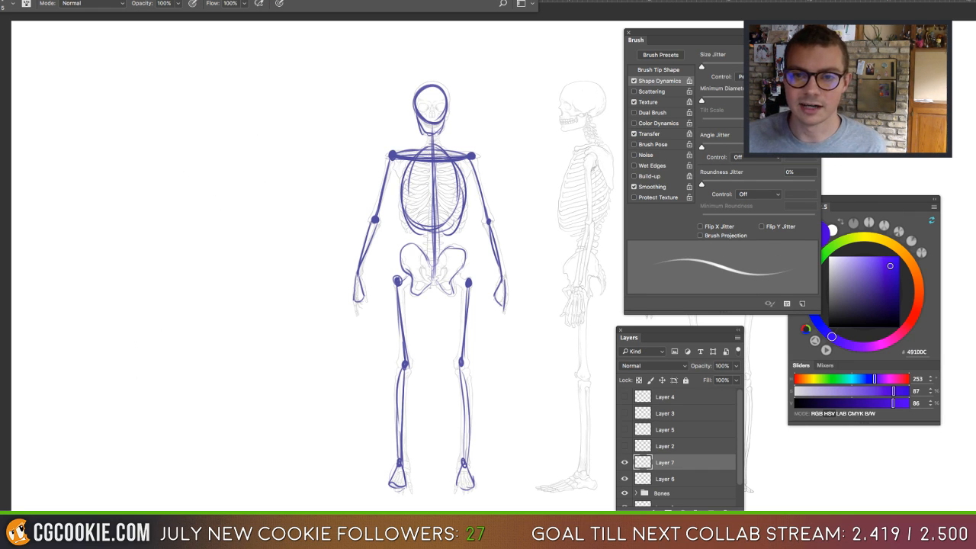
key(ctrl+Tab)
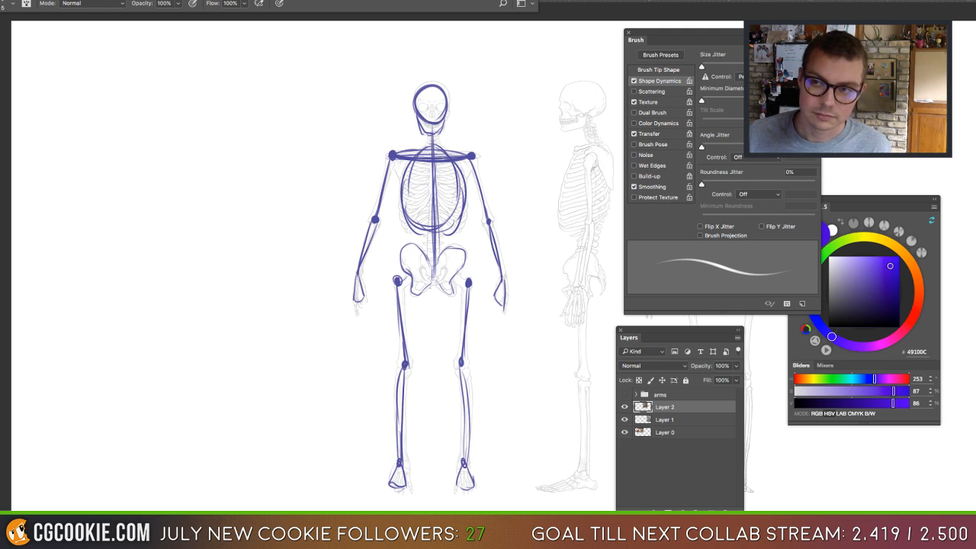
key(ctrl+Tab)
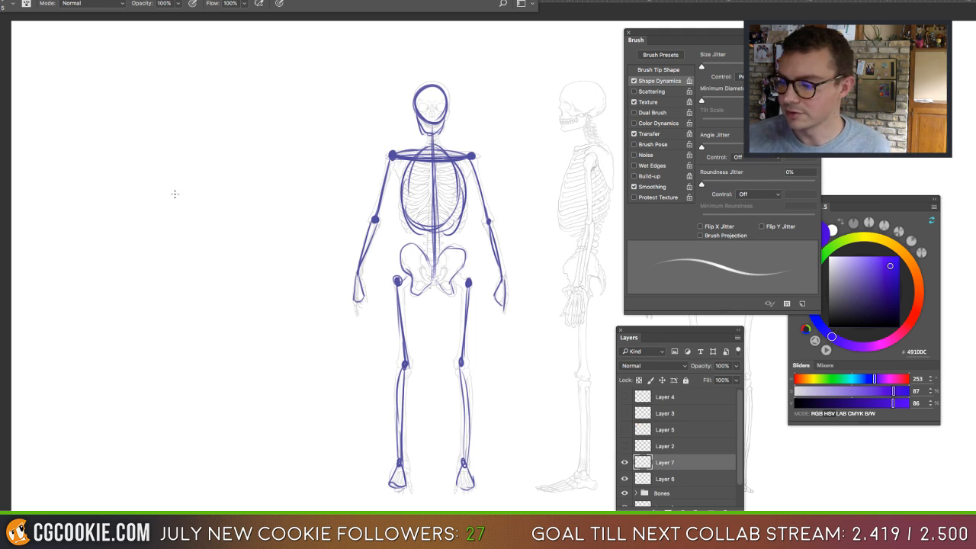
Start a new posed figure in the empty space beside the front-view skeleton with a narrow, tilted shoulder-girdle ellipse and joint dots at its ends.
drag(70, 154, 117, 168)
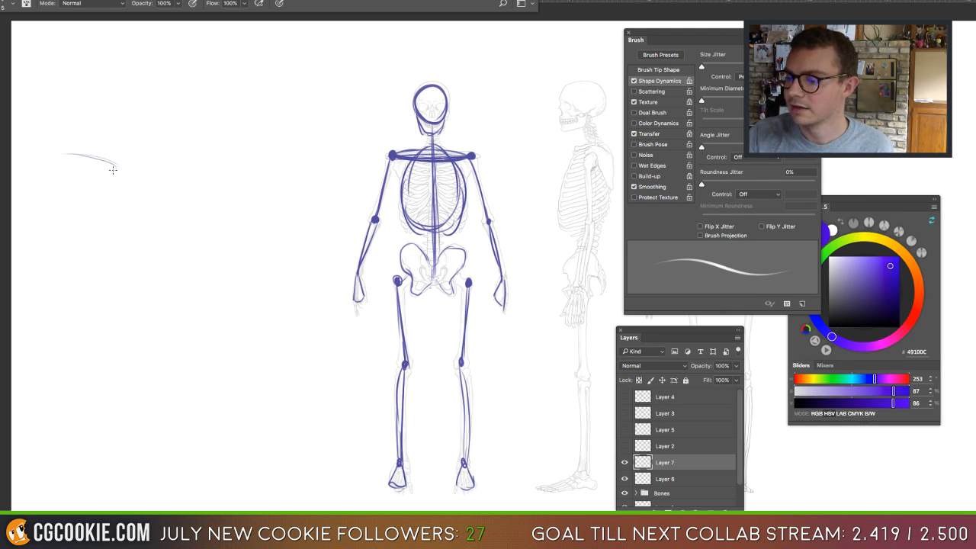
drag(60, 159, 122, 169)
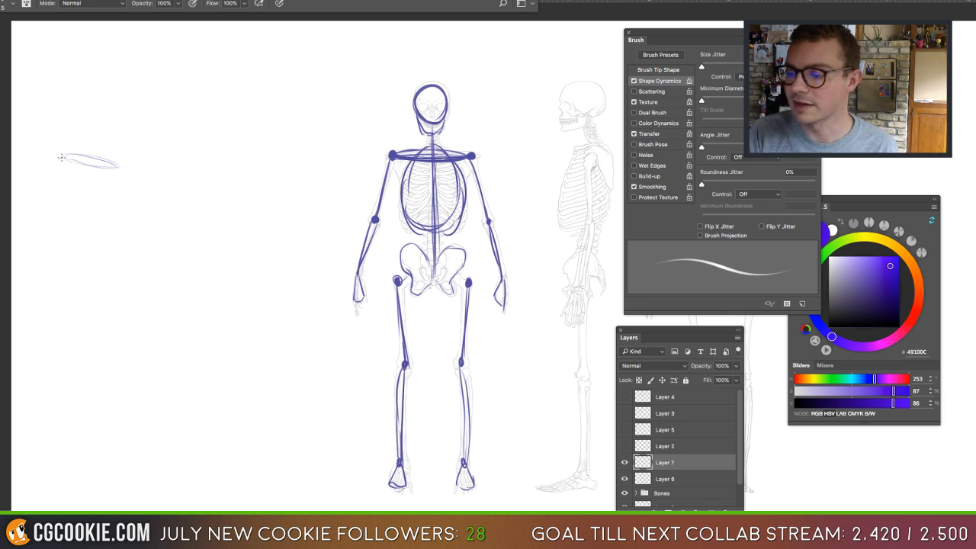
drag(122, 165, 121, 167)
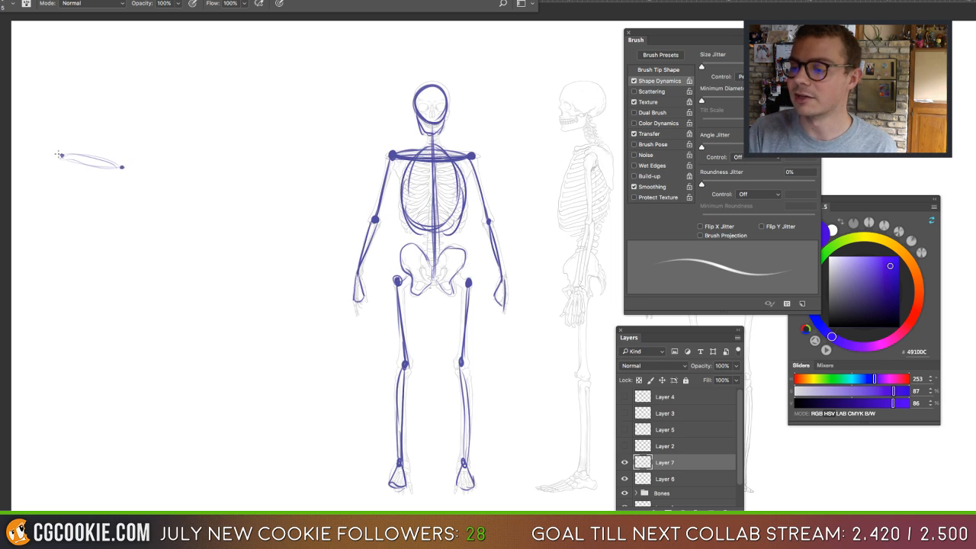
Draw the new figure's spine as a gentle curve through the shoulder girdle and sketch a winged pelvis at its base.
mouse_move(64, 156)
mouse_down()
mouse_move(114, 162)
mouse_move(64, 157)
mouse_move(98, 167)
mouse_move(98, 145)
mouse_move(98, 170)
mouse_move(99, 141)
mouse_move(92, 203)
mouse_up()
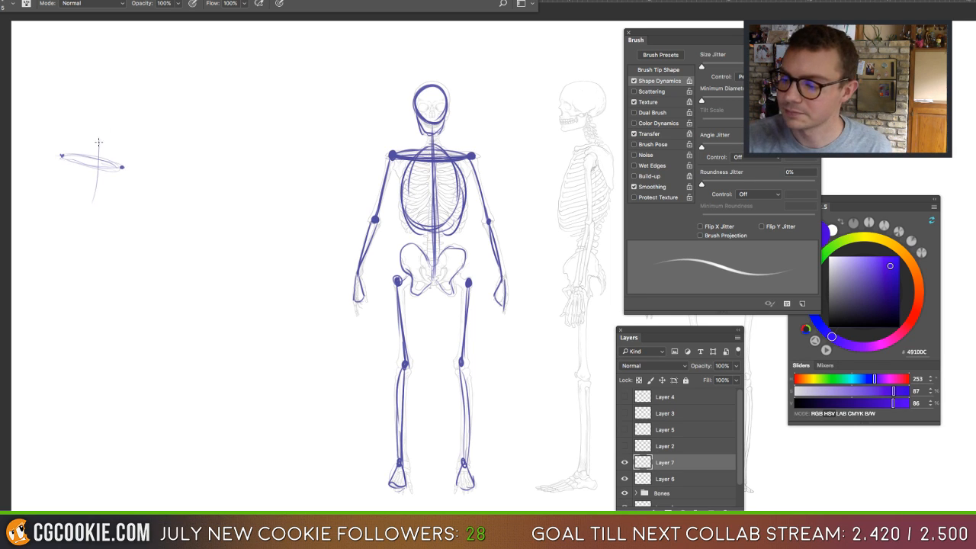
drag(99, 133, 83, 238)
key(alt+super+z)
key(alt+super+z)
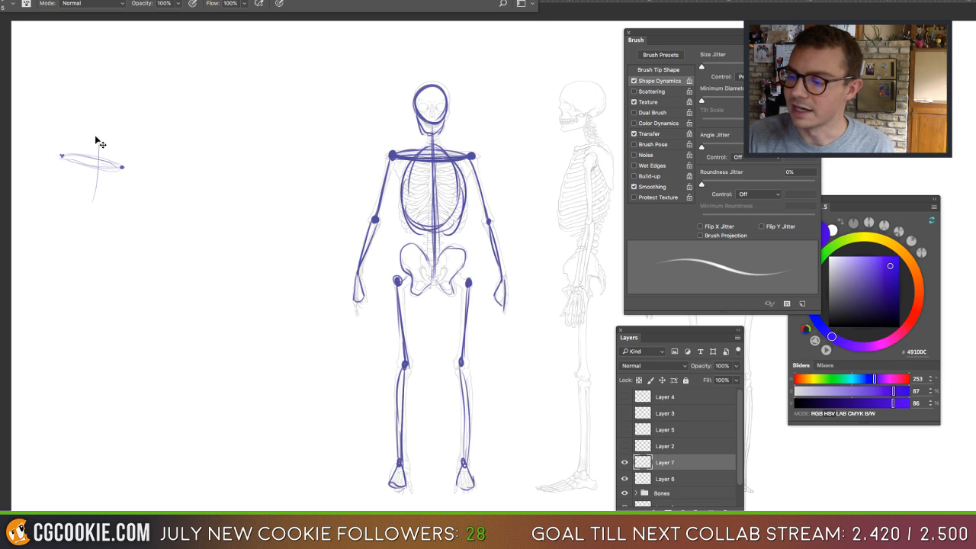
key(alt+super+z)
drag(95, 134, 82, 236)
mouse_move(424, 177)
mouse_down()
mouse_move(187, 110)
mouse_move(114, 129)
mouse_move(123, 121)
mouse_move(68, 249)
mouse_move(77, 237)
mouse_move(56, 232)
mouse_move(70, 261)
mouse_move(103, 228)
mouse_move(85, 266)
mouse_move(103, 232)
mouse_move(90, 229)
mouse_move(84, 247)
mouse_move(65, 226)
mouse_up()
key(alt+super+z)
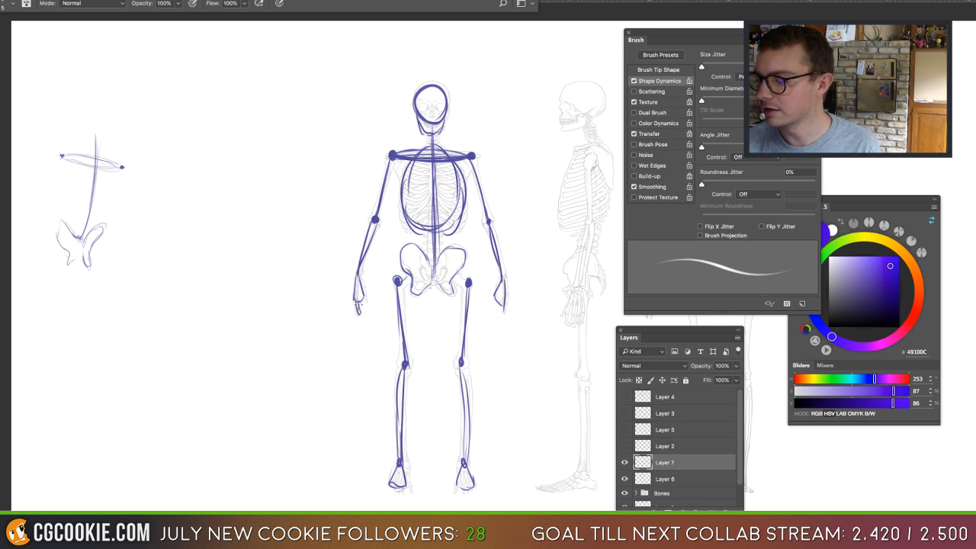
Mark the front-view skeleton's half-height with a line labelled 1/2 below the hand, and circle one elbow with a line to the ribcage's lower edge.
mouse_move(356, 323)
mouse_down()
mouse_move(405, 321)
mouse_move(345, 321)
mouse_move(418, 320)
mouse_move(348, 330)
mouse_up()
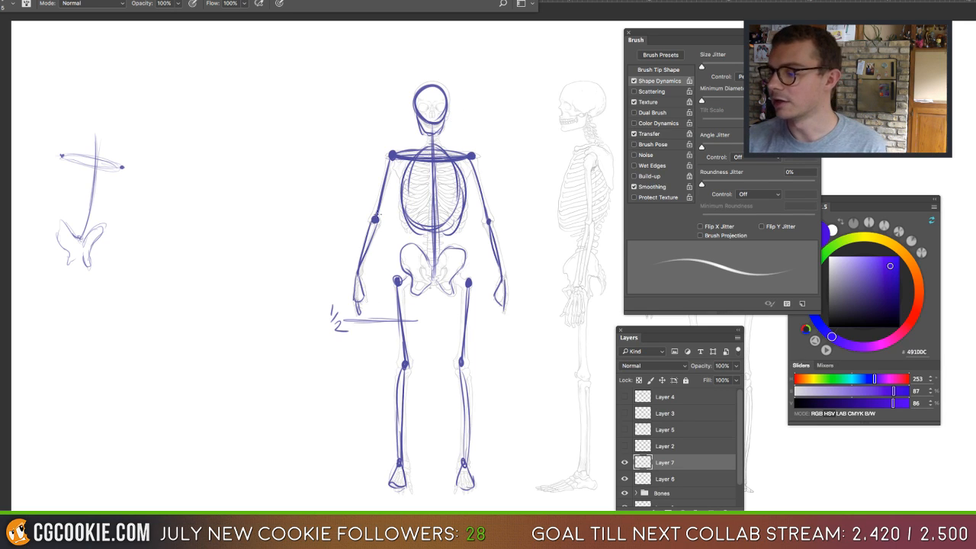
mouse_move(381, 212)
mouse_down()
mouse_move(362, 230)
mouse_move(385, 228)
mouse_up()
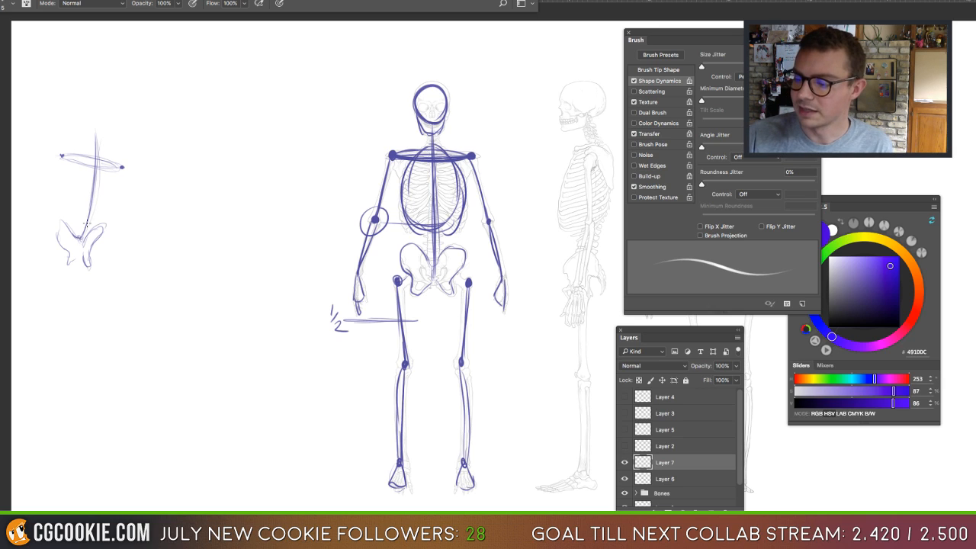
Draw both legs of the new figure from the pelvis to the ankles, with dots at the hips and knees and simplified feet.
click(80, 239)
mouse_move(111, 245)
mouse_down()
mouse_move(108, 255)
mouse_move(57, 249)
mouse_move(56, 273)
mouse_move(66, 309)
mouse_move(111, 289)
mouse_move(113, 319)
mouse_up()
key(super+z)
mouse_move(103, 253)
mouse_down()
mouse_move(107, 290)
mouse_move(61, 313)
mouse_move(111, 322)
mouse_up()
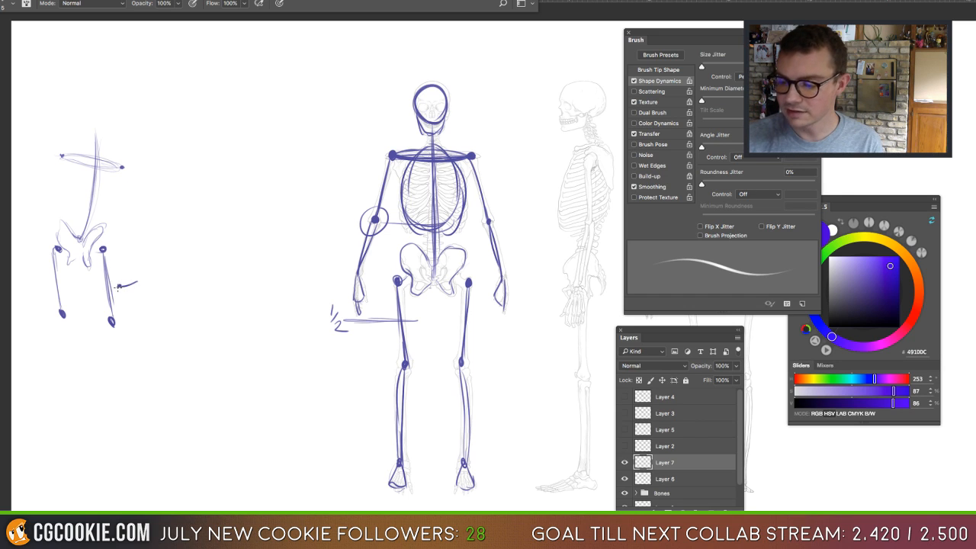
mouse_move(114, 323)
mouse_down()
mouse_move(126, 377)
mouse_move(121, 358)
mouse_move(121, 413)
mouse_up()
drag(69, 312, 71, 381)
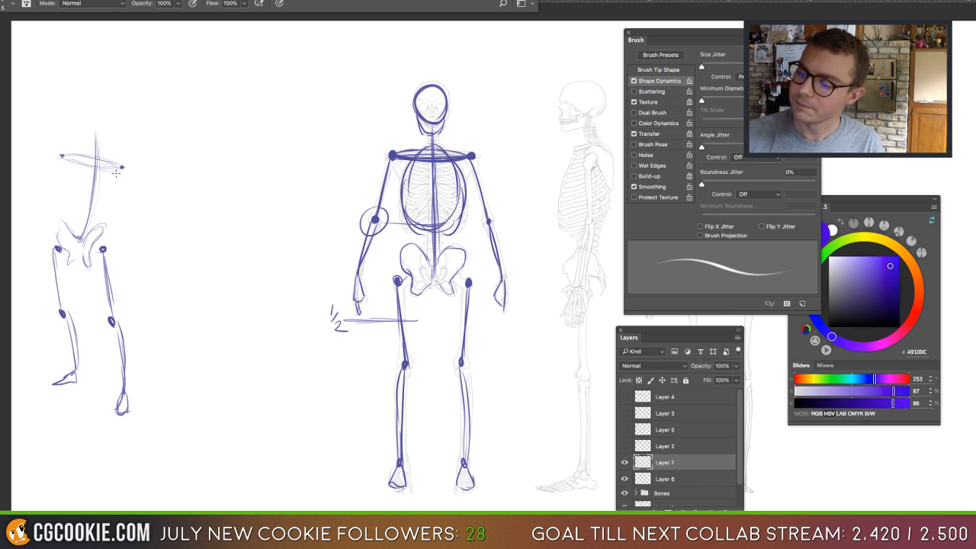
Sketch an oval ribcage over the new figure's spine and a round head above the neck.
mouse_move(81, 148)
mouse_down()
mouse_move(77, 196)
mouse_move(74, 162)
mouse_move(80, 197)
mouse_move(112, 159)
mouse_move(83, 205)
mouse_move(70, 160)
mouse_move(104, 197)
mouse_up()
drag(90, 101, 90, 99)
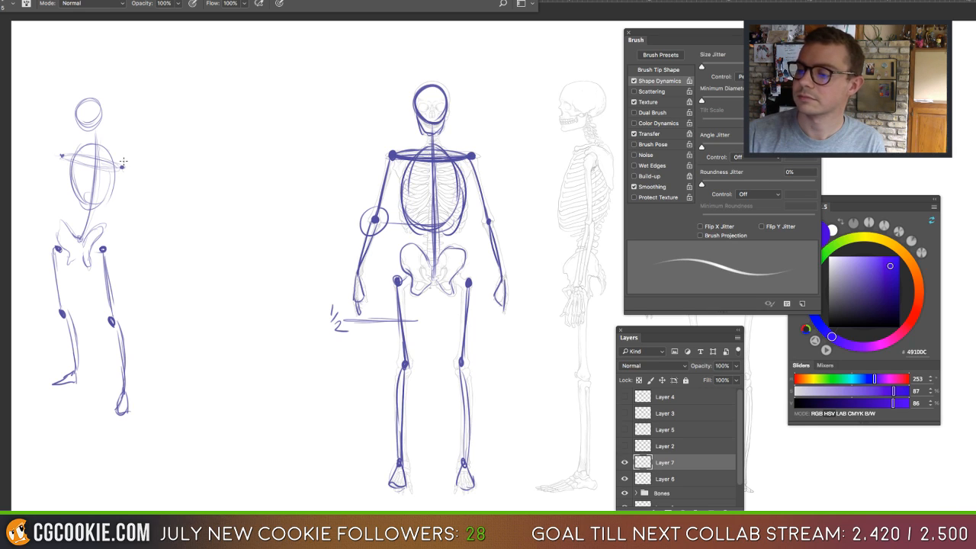
Draw both arms of the new figure from shoulder to wrist with simplified hands, and clean up the area around the lower hand.
drag(62, 156, 37, 241)
drag(58, 197, 30, 259)
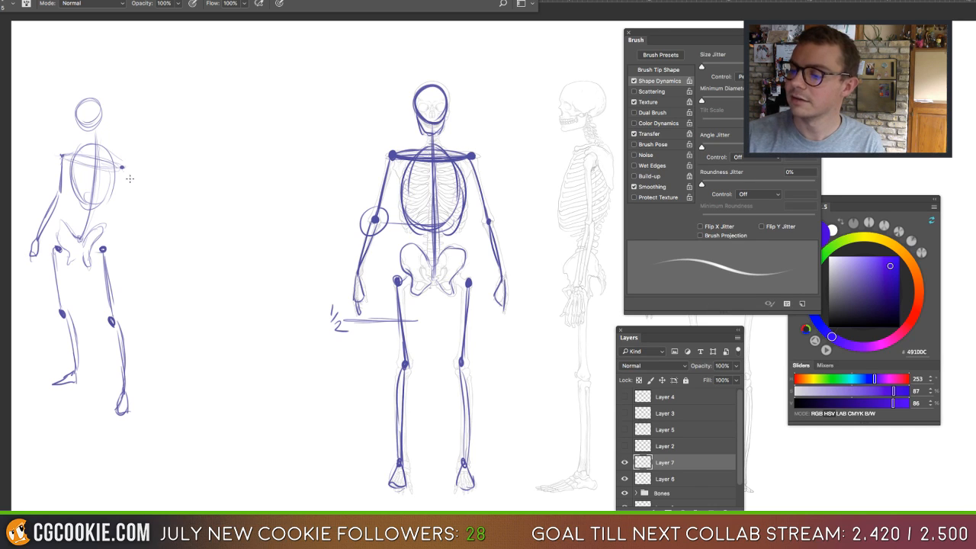
drag(122, 167, 139, 258)
drag(133, 221, 133, 283)
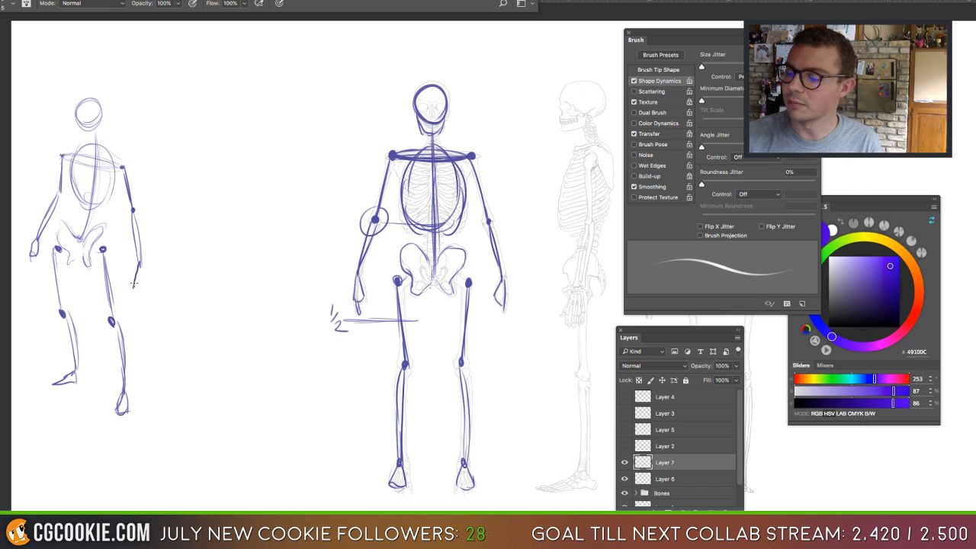
key(e)
key(bracketright)
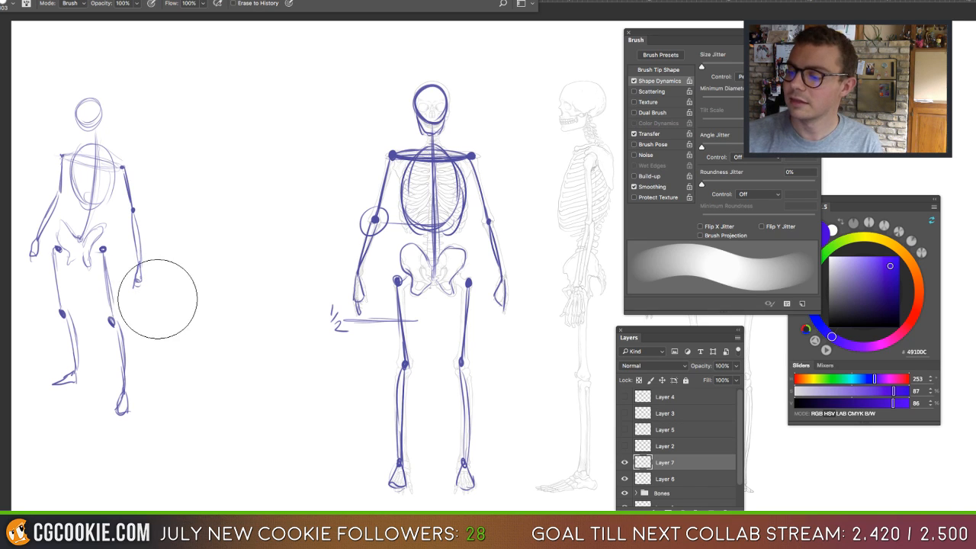
mouse_move(179, 308)
mouse_down()
mouse_move(144, 309)
mouse_move(138, 297)
mouse_up()
key(b)
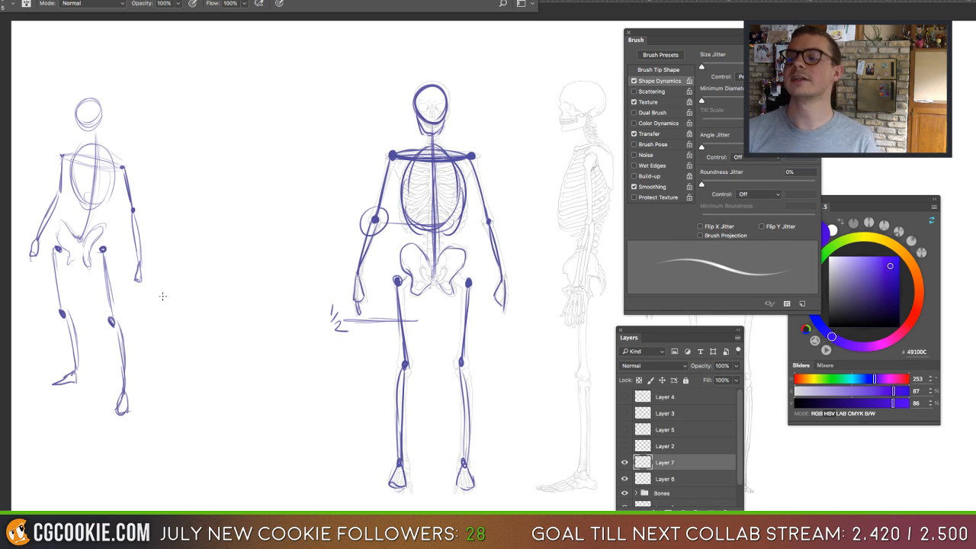
Mark the new figure's remaining shoulder, elbow and wrist joints with solid dots.
click(63, 155)
click(59, 195)
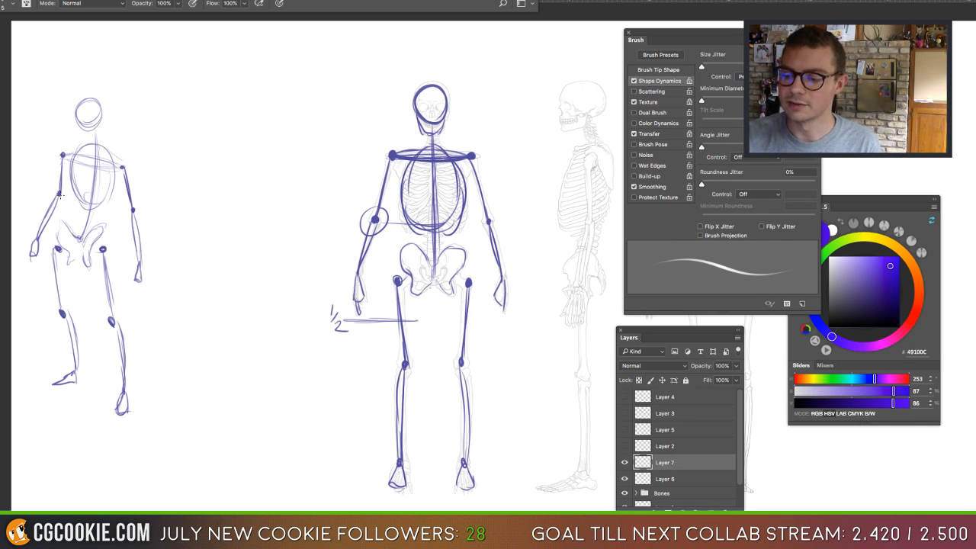
click(39, 236)
click(139, 262)
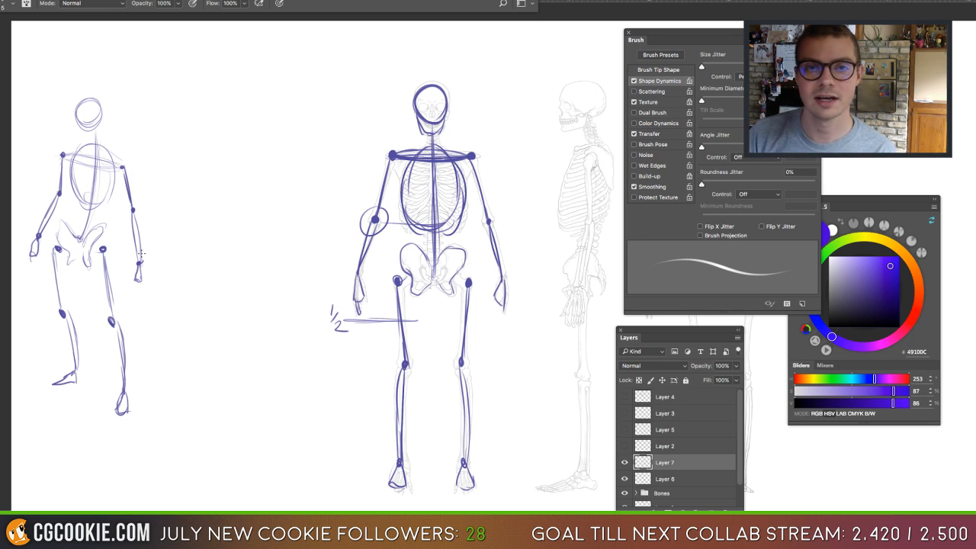
mouse_move(128, 162)
mouse_down()
mouse_move(116, 175)
mouse_move(126, 160)
mouse_up()
mouse_move(134, 195)
mouse_down()
mouse_move(130, 217)
mouse_move(135, 197)
mouse_up()
mouse_move(141, 254)
mouse_down()
mouse_move(149, 258)
mouse_move(148, 246)
mouse_up()
key(ctrl+z)
key(ctrl+z)
key(ctrl+z)
key(ctrl+z)
key(ctrl+z)
key(ctrl+z)
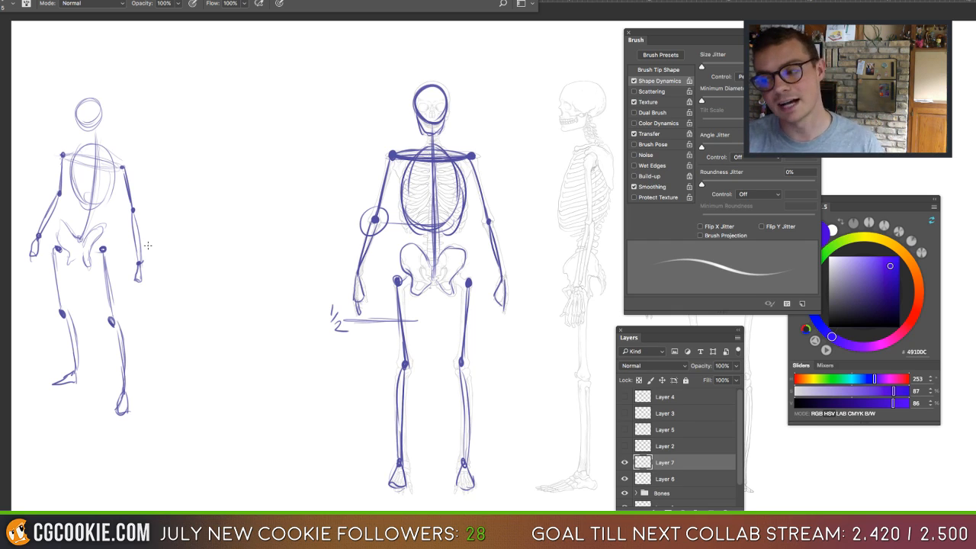
mouse_move(56, 131)
mouse_down()
mouse_move(180, 297)
mouse_move(113, 118)
mouse_up()
key(ctrl+z)
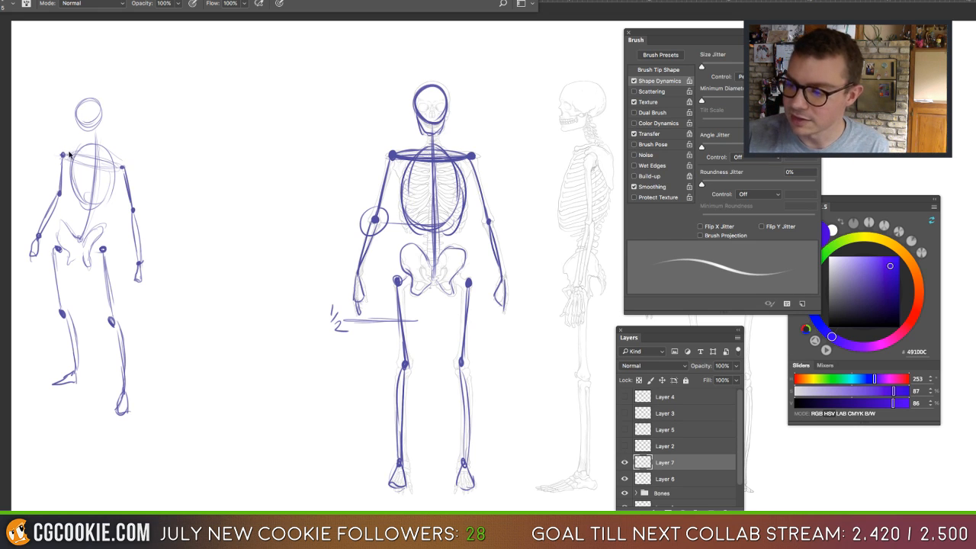
Add a curved guideline and a jaw outline to the new figure's head.
mouse_move(79, 116)
mouse_down()
mouse_move(84, 137)
mouse_move(100, 124)
mouse_up()
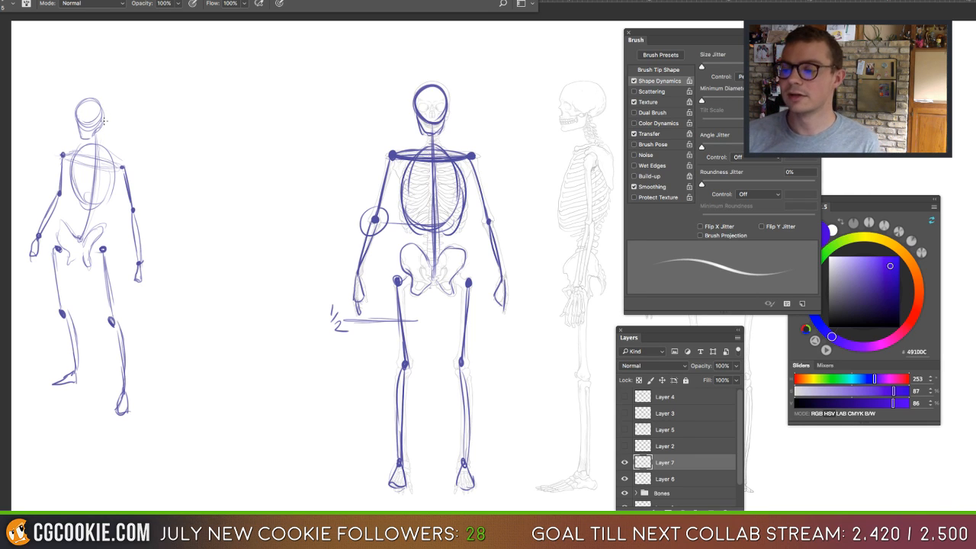
mouse_move(176, 365)
mouse_down()
mouse_move(167, 155)
mouse_move(205, 497)
mouse_up()
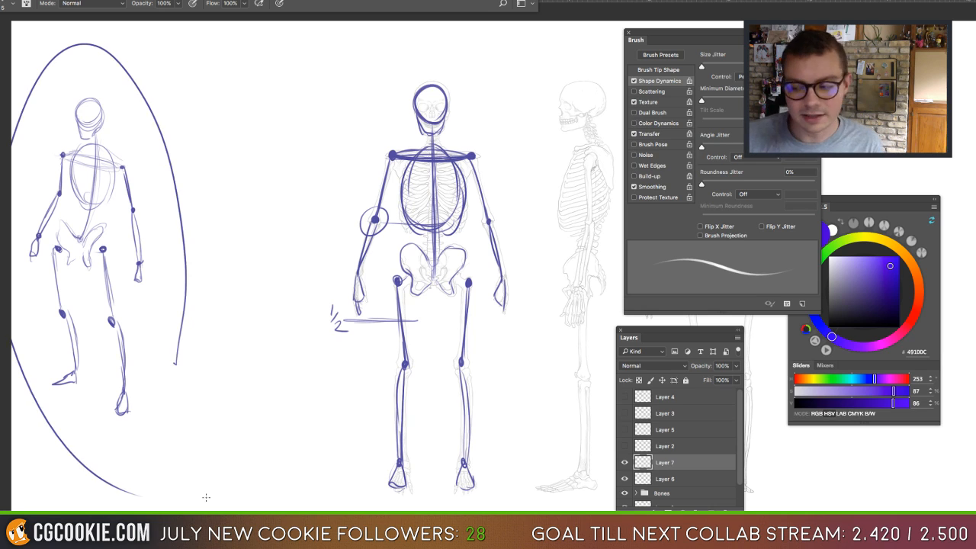
key(ctrl+z)
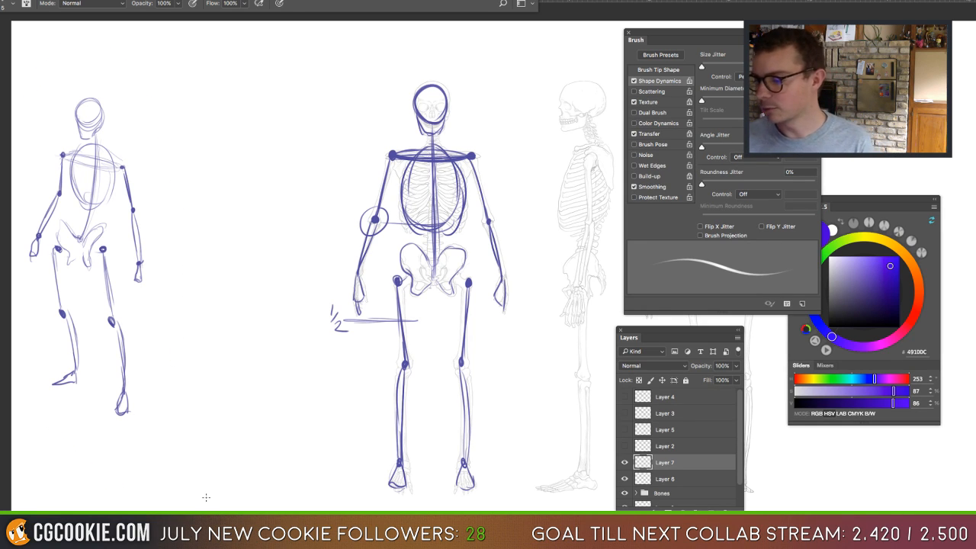
Select the whole new posed figure, scale it down to about 74% and move it into the canvas's upper-left corner.
key(l)
mouse_move(98, 72)
mouse_down()
mouse_move(117, 468)
mouse_move(121, 146)
mouse_up()
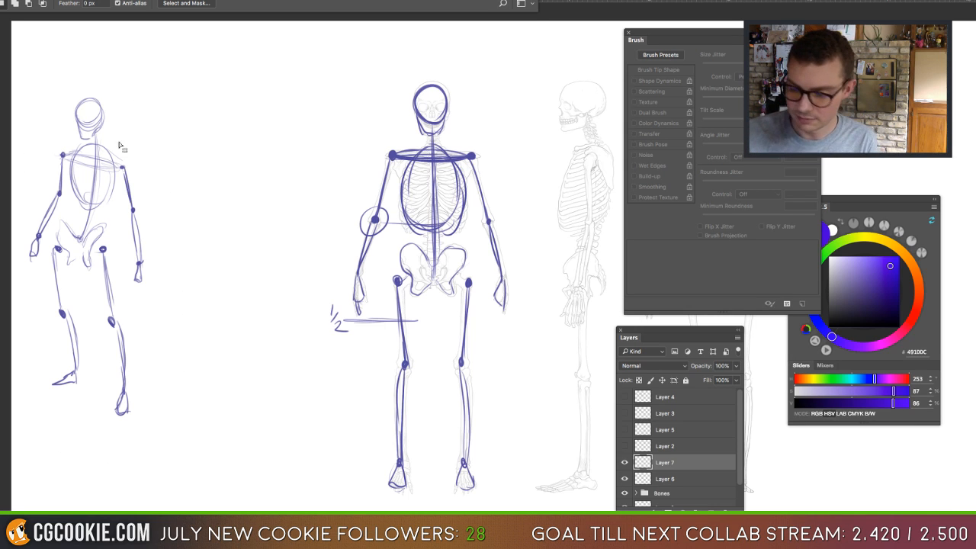
key(v)
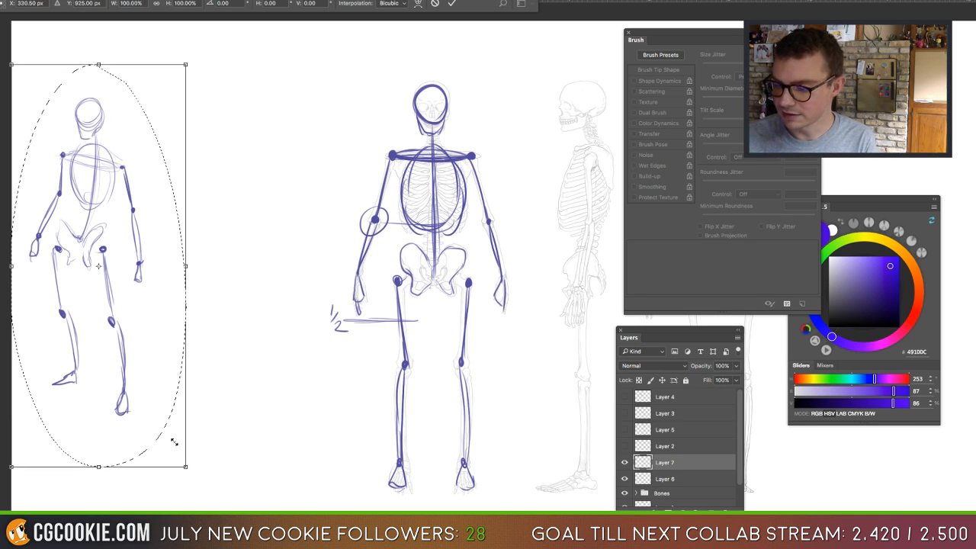
drag(187, 465, 142, 360)
drag(104, 238, 108, 189)
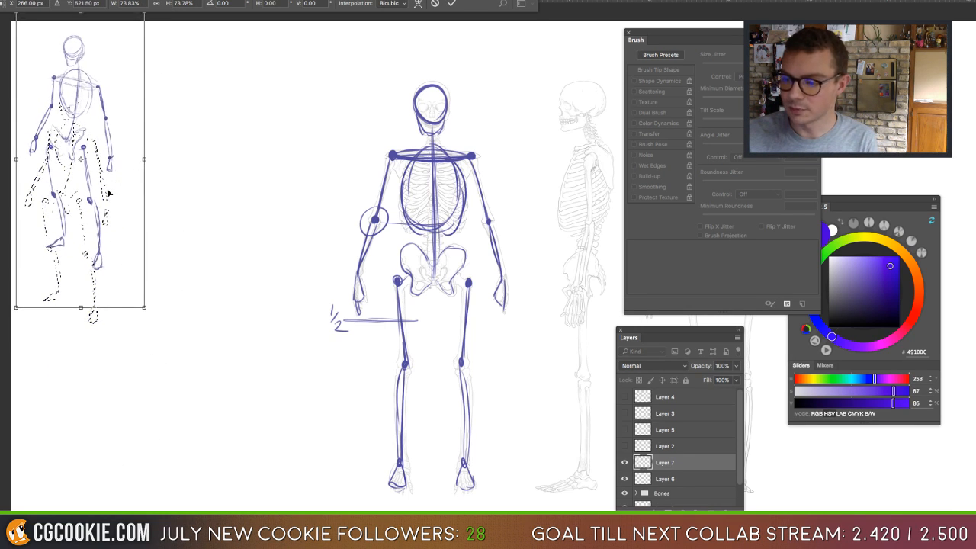
key(Return)
key(ctrl+d)
Start another pose below the small figure with a slanted curved line, dots at both ends and a loose oval around it.
key(b)
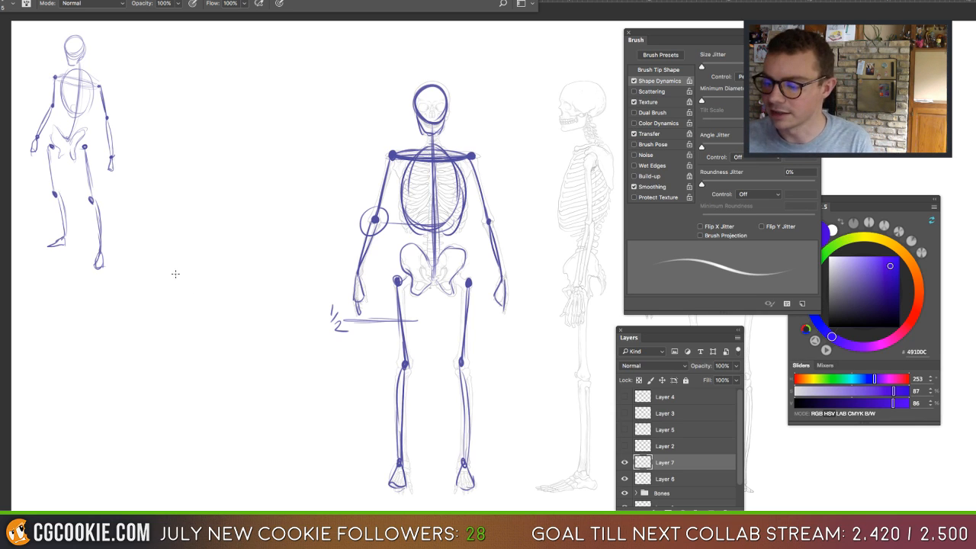
drag(165, 266, 221, 306)
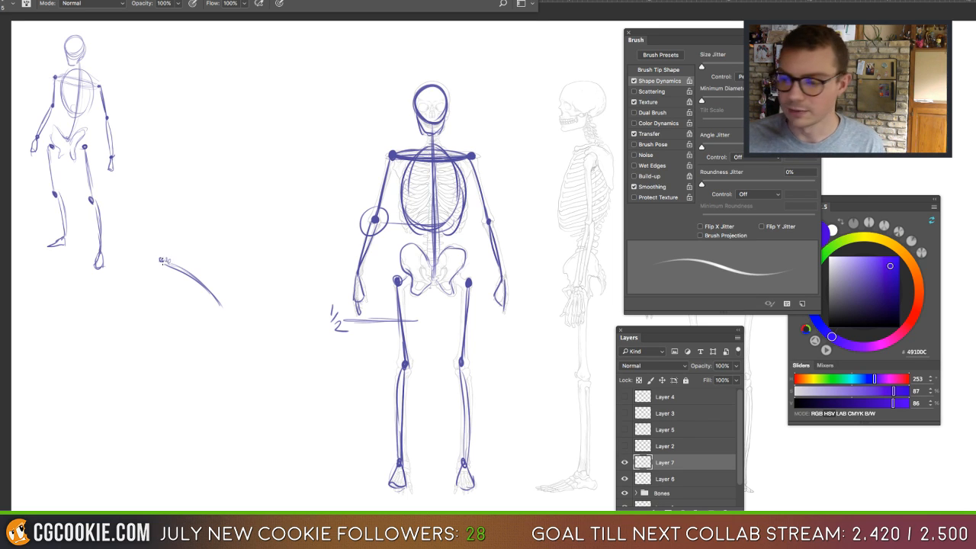
mouse_move(161, 266)
mouse_down()
mouse_move(195, 301)
mouse_move(221, 309)
mouse_move(216, 299)
mouse_up()
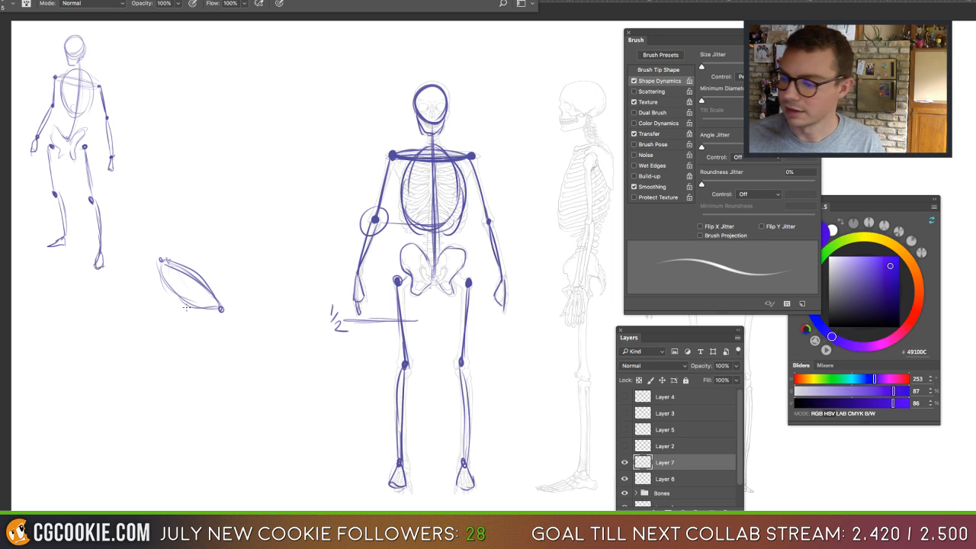
drag(168, 266, 215, 301)
mouse_move(196, 269)
mouse_down()
mouse_move(221, 304)
mouse_move(214, 312)
mouse_move(175, 265)
mouse_move(211, 313)
mouse_up()
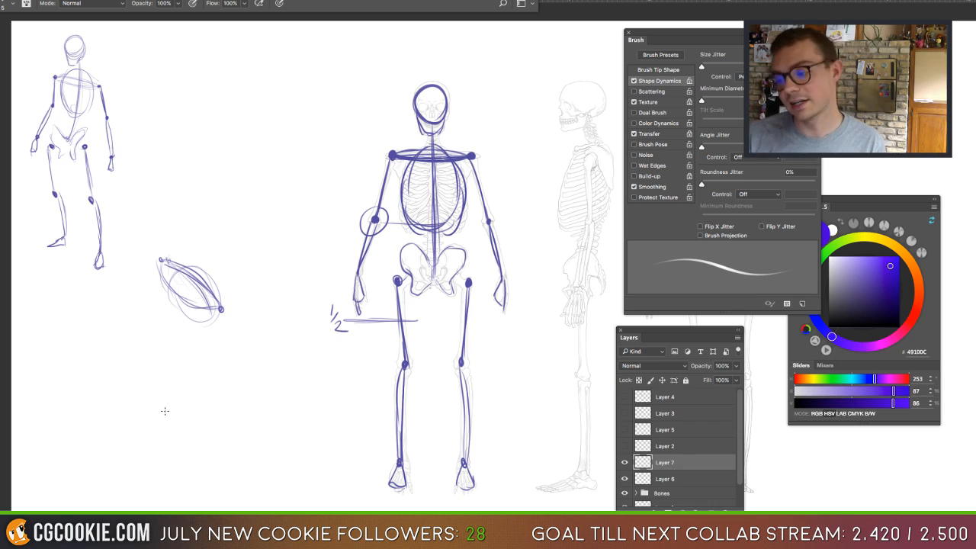
Sketch long sweeping gesture curves from the oval toward the lower left, and erase the excess lines.
mouse_move(156, 232)
mouse_down()
mouse_move(183, 351)
mouse_move(88, 399)
mouse_up()
drag(182, 237, 81, 426)
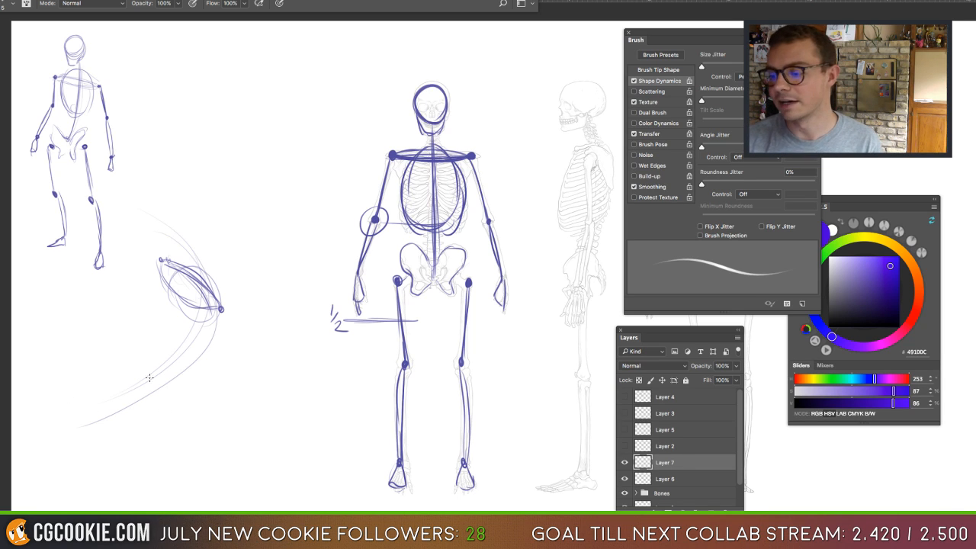
mouse_move(208, 334)
mouse_down()
mouse_move(43, 417)
mouse_move(195, 282)
mouse_move(53, 444)
mouse_up()
key(e)
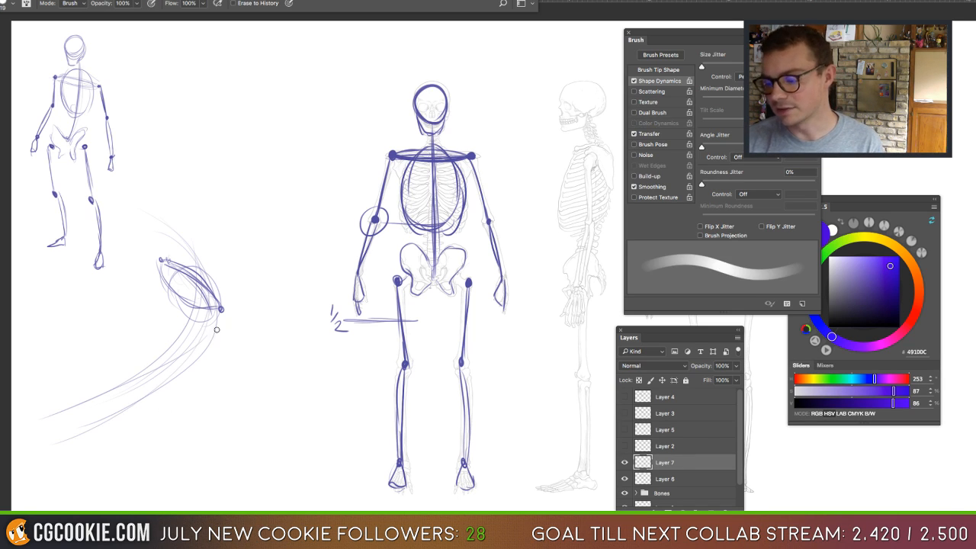
mouse_move(199, 343)
mouse_down()
mouse_move(136, 378)
mouse_move(121, 403)
mouse_up()
drag(204, 353, 66, 447)
key(b)
drag(205, 308, 27, 409)
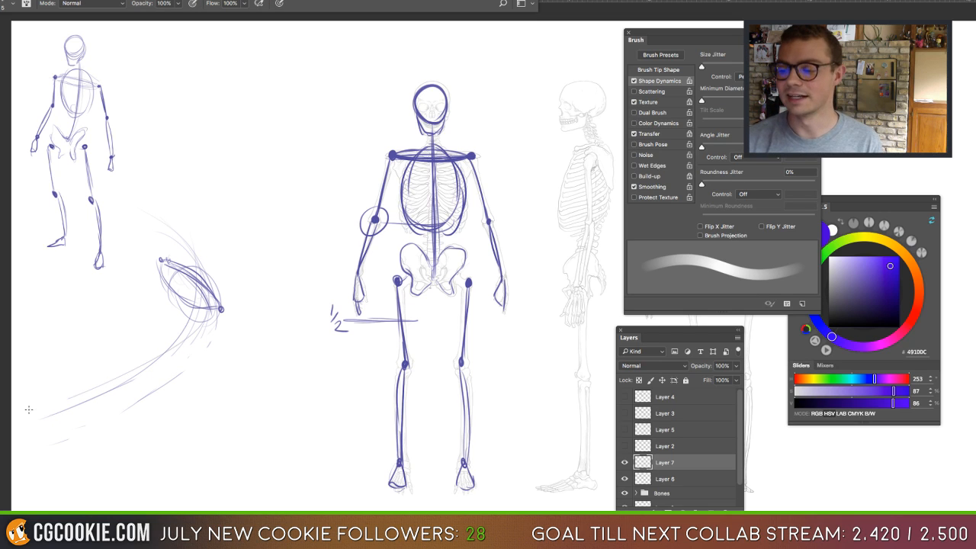
Add gesture curves for the new pose: one rising from the upper dot, a bent limb from the lower dot, and downward sweeps.
mouse_move(169, 287)
mouse_down()
mouse_move(208, 196)
mouse_move(165, 260)
mouse_move(189, 221)
mouse_move(228, 193)
mouse_up()
mouse_move(176, 226)
mouse_down()
mouse_move(191, 346)
mouse_move(170, 335)
mouse_move(108, 396)
mouse_move(19, 412)
mouse_up()
mouse_move(192, 330)
mouse_down()
mouse_move(240, 355)
mouse_move(245, 327)
mouse_move(228, 384)
mouse_up()
mouse_move(245, 344)
mouse_down()
mouse_move(232, 393)
mouse_move(240, 399)
mouse_move(249, 346)
mouse_move(220, 316)
mouse_move(236, 394)
mouse_up()
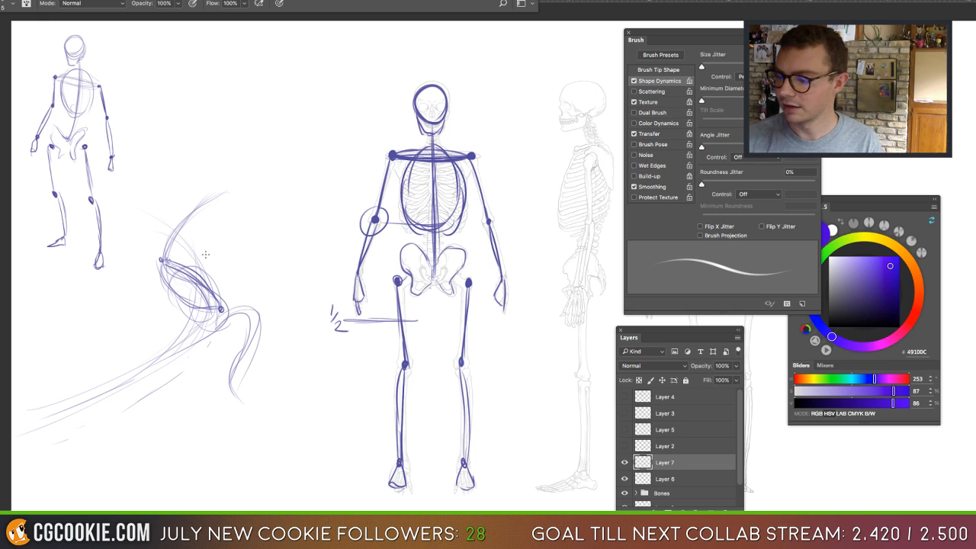
mouse_move(204, 254)
mouse_down()
mouse_move(169, 399)
mouse_move(151, 425)
mouse_up()
drag(224, 305, 183, 393)
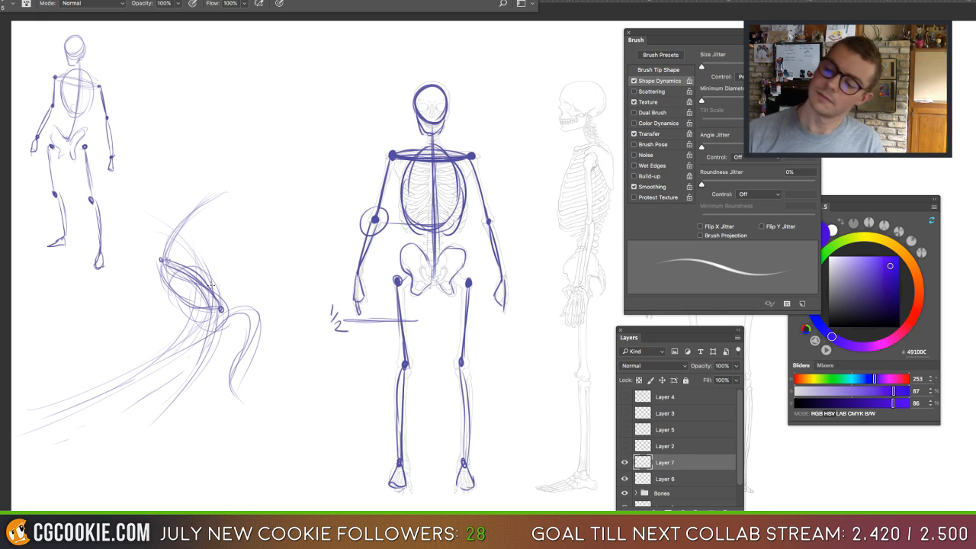
drag(195, 264, 212, 331)
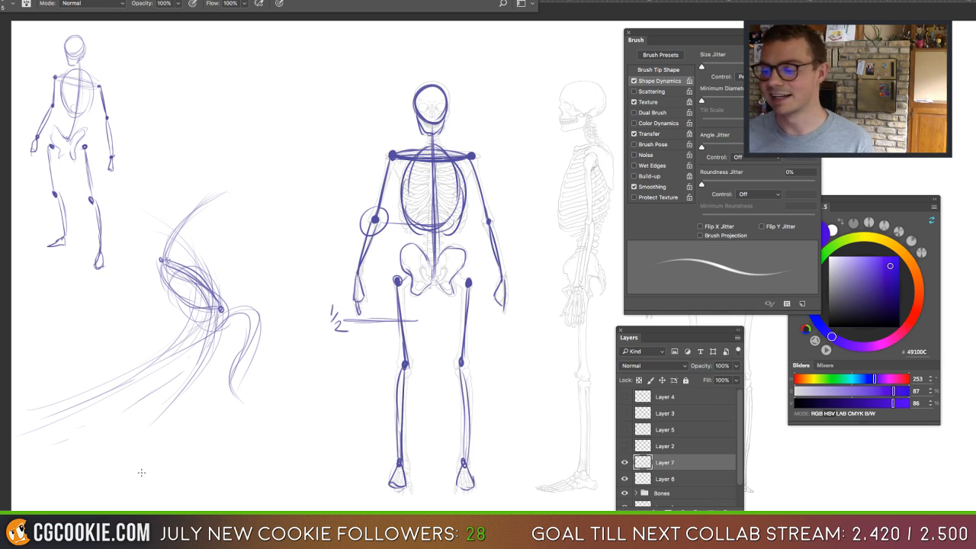
Lower the opacity of the rough sketch layer and add a new layer above it.
click(735, 366)
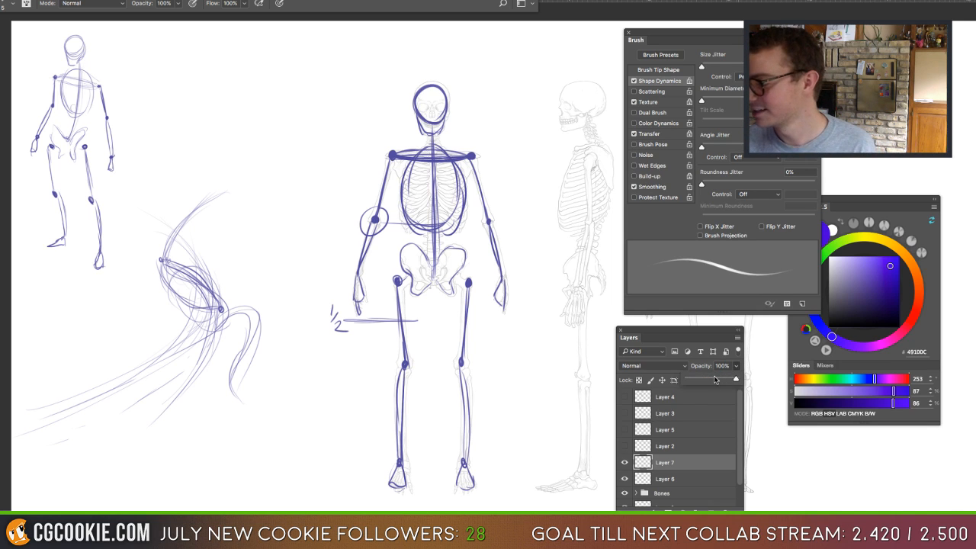
click(713, 378)
click(722, 509)
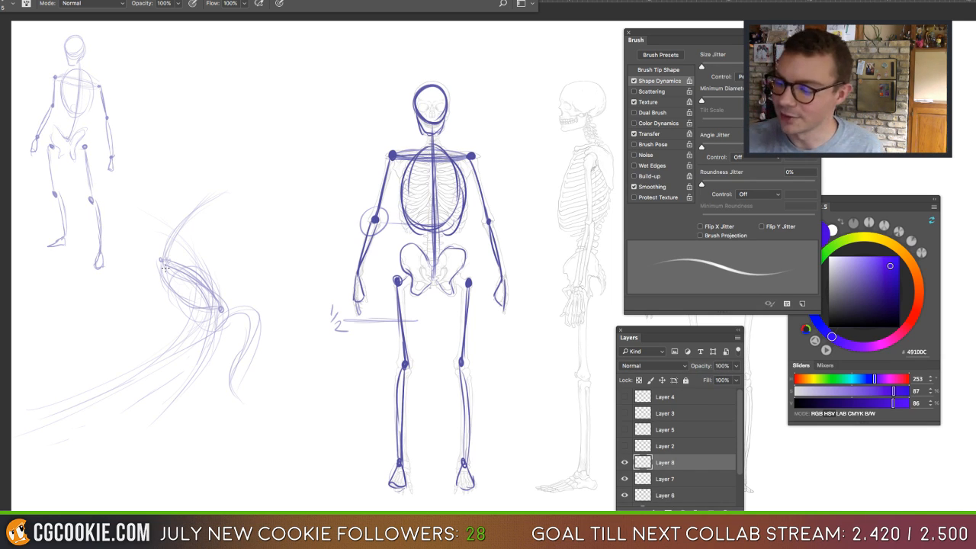
Redraw the two end dots and the curved lines joining them more firmly on the new layer, undoing a stray stroke.
drag(164, 263, 163, 262)
drag(221, 306, 220, 309)
mouse_move(163, 260)
mouse_down()
mouse_move(214, 300)
mouse_move(177, 271)
mouse_move(197, 300)
mouse_move(115, 269)
mouse_move(107, 296)
mouse_up()
key(ctrl+z)
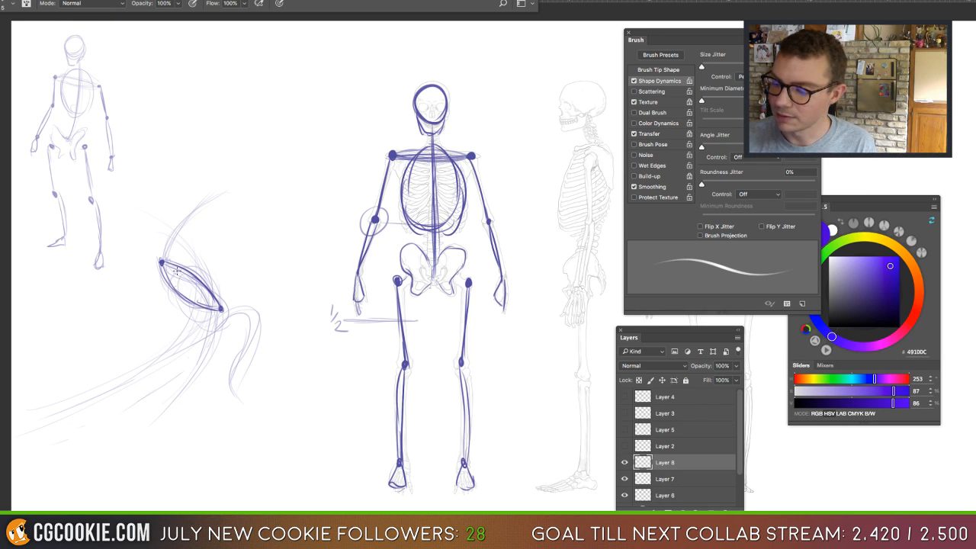
Sketch the oval ribcage around the slanted shoulder line and the pelvis beside it on the crouching figure.
mouse_move(177, 271)
mouse_down()
mouse_move(199, 319)
mouse_move(187, 316)
mouse_move(219, 293)
mouse_move(186, 311)
mouse_move(204, 319)
mouse_move(224, 308)
mouse_move(182, 320)
mouse_move(189, 328)
mouse_move(242, 320)
mouse_move(225, 338)
mouse_move(217, 314)
mouse_move(201, 326)
mouse_up()
key(super+alt+z)
key(super+alt+z)
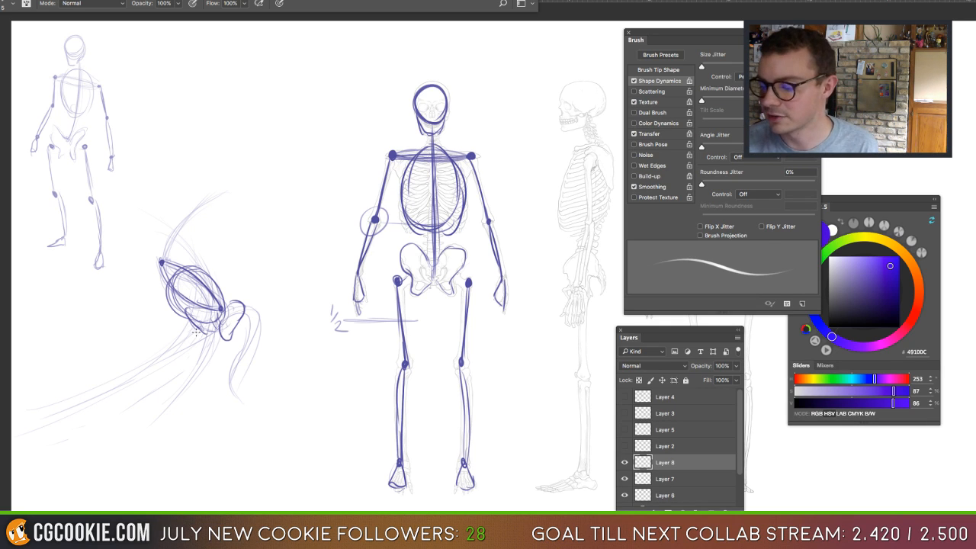
Draw the crouching figure's outstretched leg and sharply bent leg from the pelvis, with hip and knee joint dots and feet.
drag(189, 331, 63, 408)
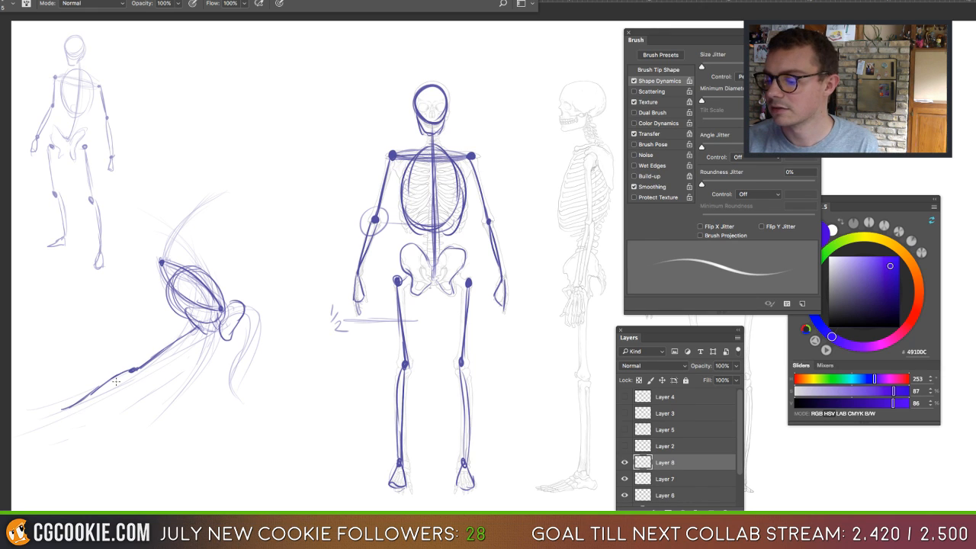
mouse_move(126, 369)
mouse_down()
mouse_move(78, 407)
mouse_move(35, 420)
mouse_move(76, 415)
mouse_up()
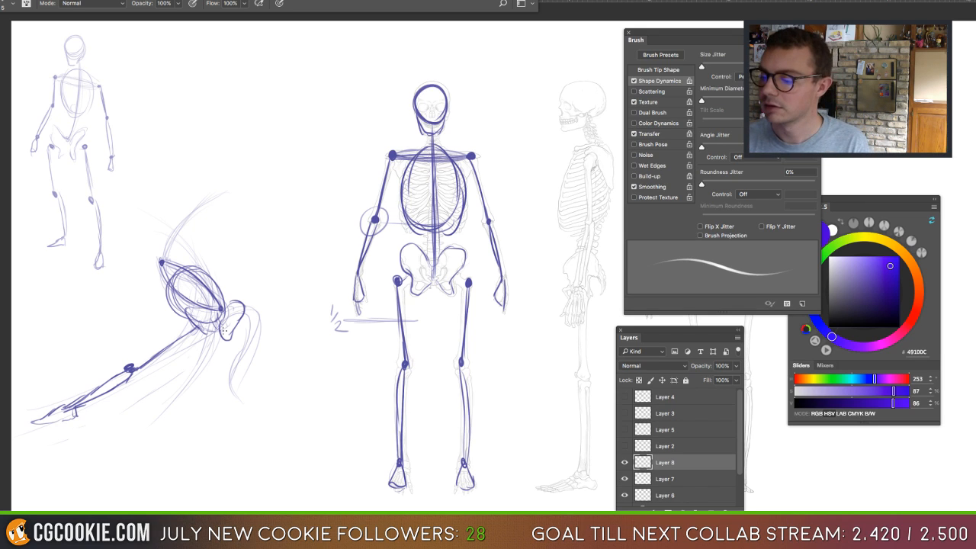
mouse_move(224, 326)
mouse_down()
mouse_move(237, 318)
mouse_move(193, 328)
mouse_move(253, 311)
mouse_move(254, 324)
mouse_move(233, 320)
mouse_up()
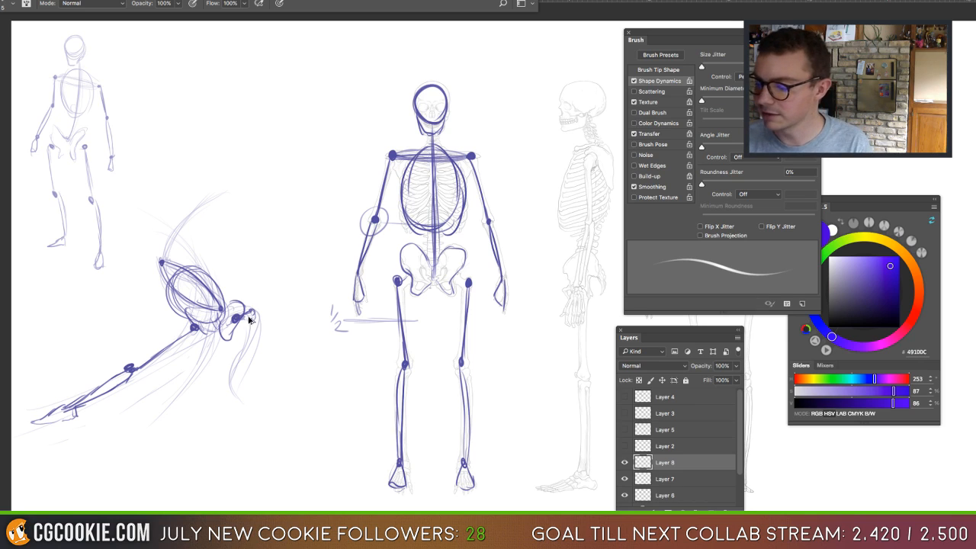
key(super+alt+z)
key(super+alt+z)
key(super+alt+z)
drag(195, 322, 256, 337)
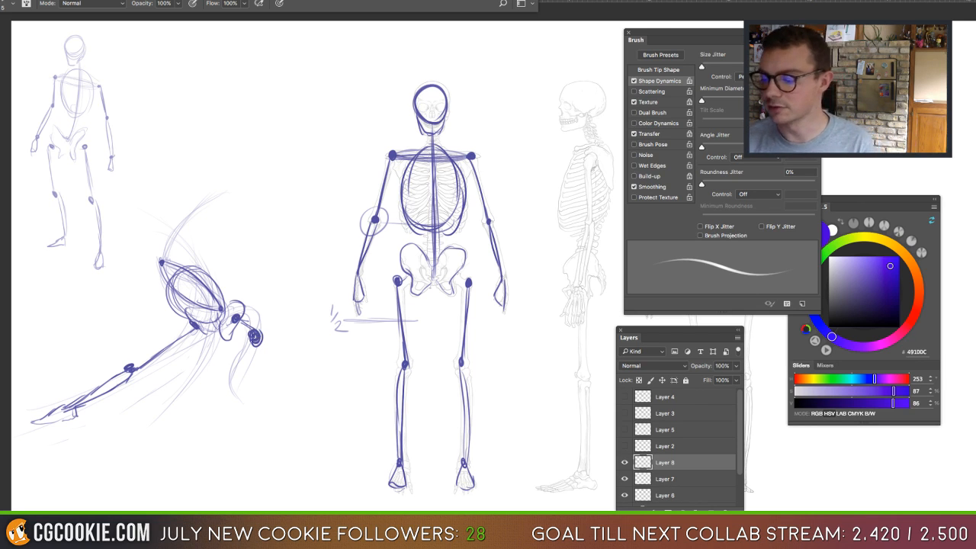
mouse_move(254, 342)
mouse_down()
mouse_move(234, 385)
mouse_move(254, 392)
mouse_up()
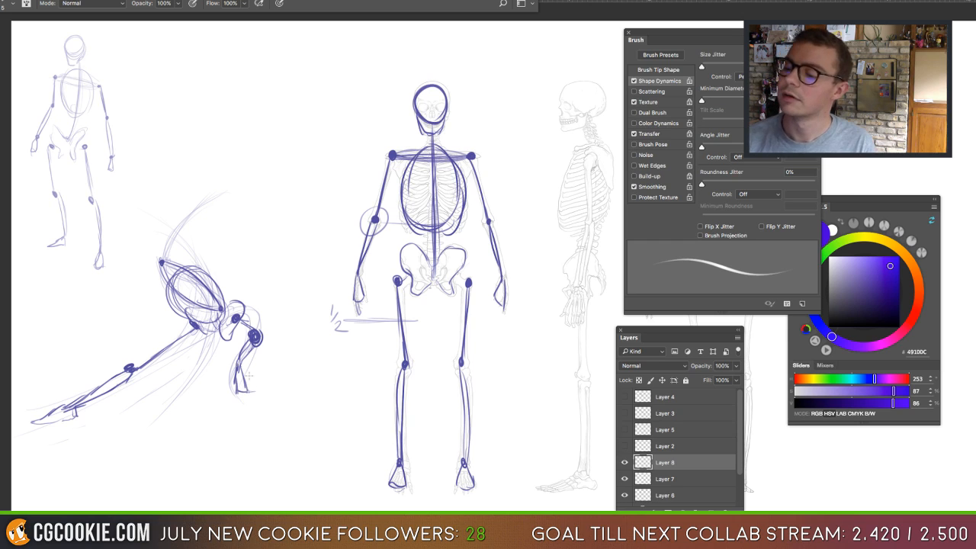
Draw the crouching figure's raised arm from the upper shoulder joint, ending in a wrist dot.
mouse_move(162, 261)
mouse_down()
mouse_move(186, 224)
mouse_move(224, 196)
mouse_up()
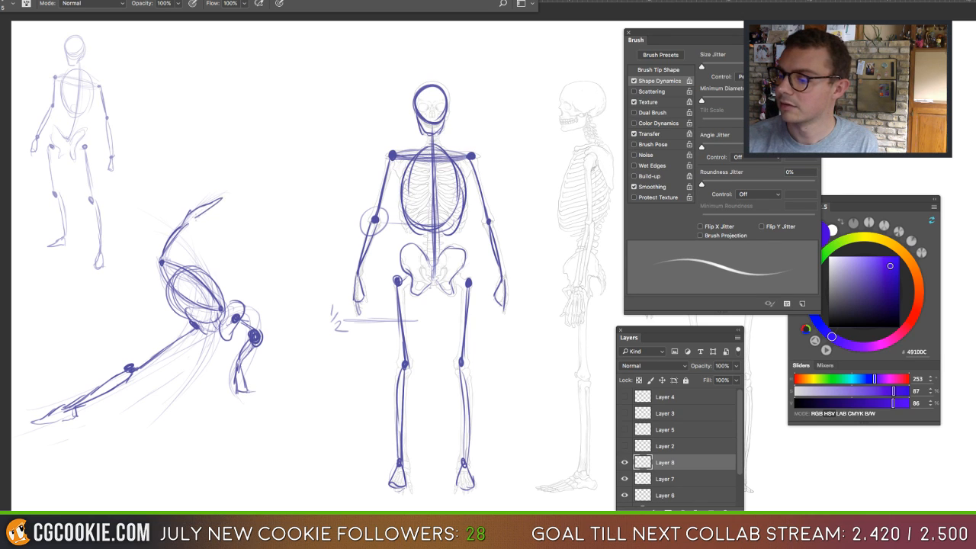
mouse_move(186, 225)
mouse_down()
mouse_move(208, 206)
mouse_move(226, 208)
mouse_up()
key(super+z)
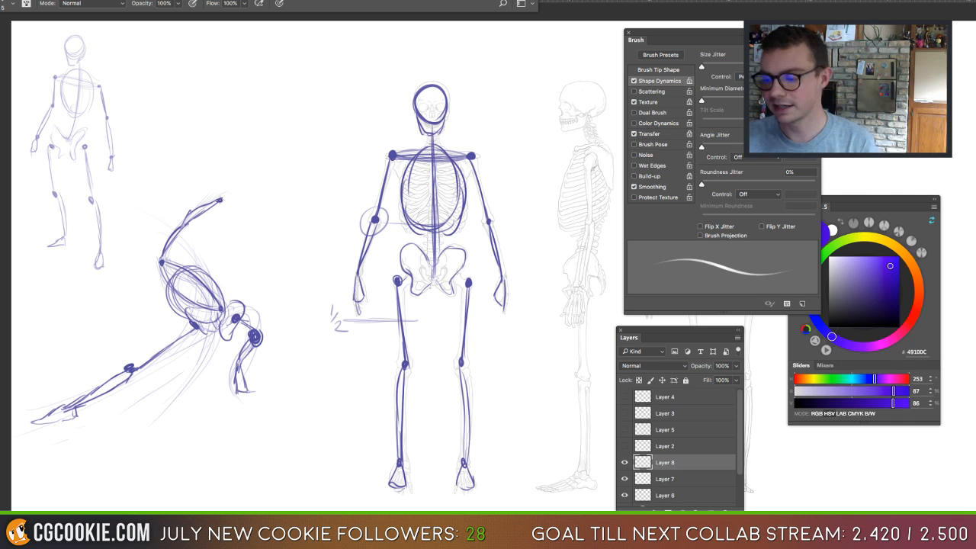
drag(288, 221, 352, 253)
mouse_move(369, 206)
mouse_down()
mouse_move(336, 293)
mouse_move(390, 219)
mouse_move(352, 205)
mouse_up()
key(alt+super+z)
key(alt+super+z)
key(alt+super+z)
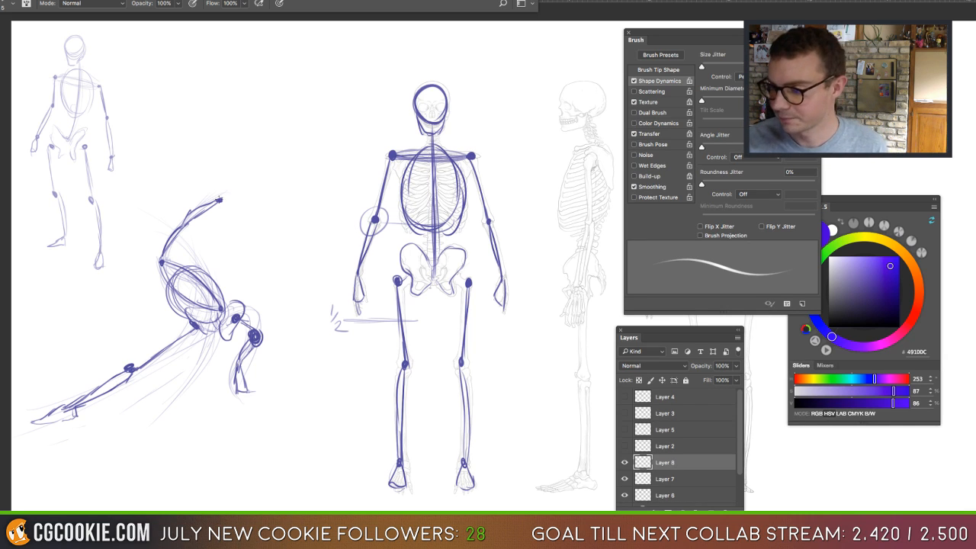
Add the raised hand, a circular head with jaw over the upper shoulder, and the supporting arm reaching down to the ground.
drag(220, 199, 222, 185)
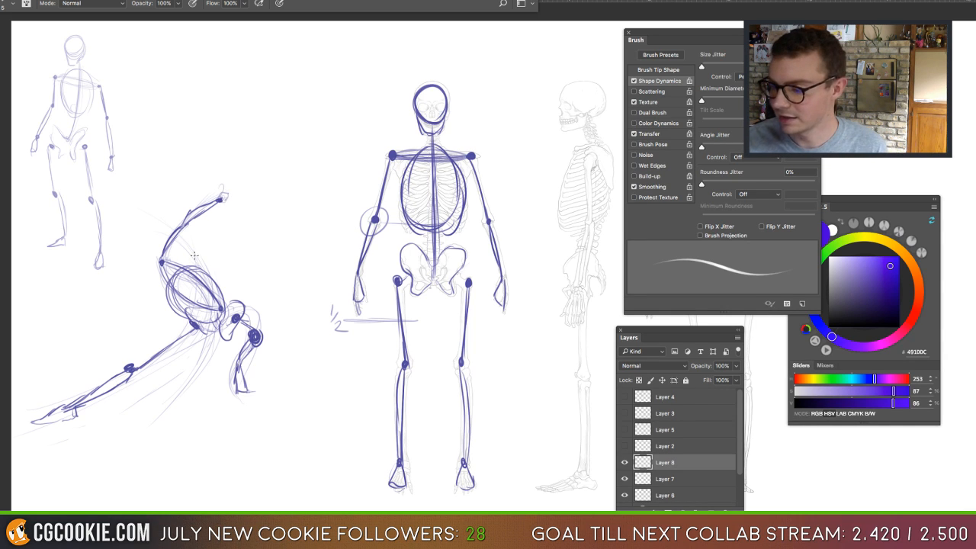
mouse_move(195, 255)
mouse_down()
mouse_move(177, 243)
mouse_move(198, 265)
mouse_move(180, 248)
mouse_up()
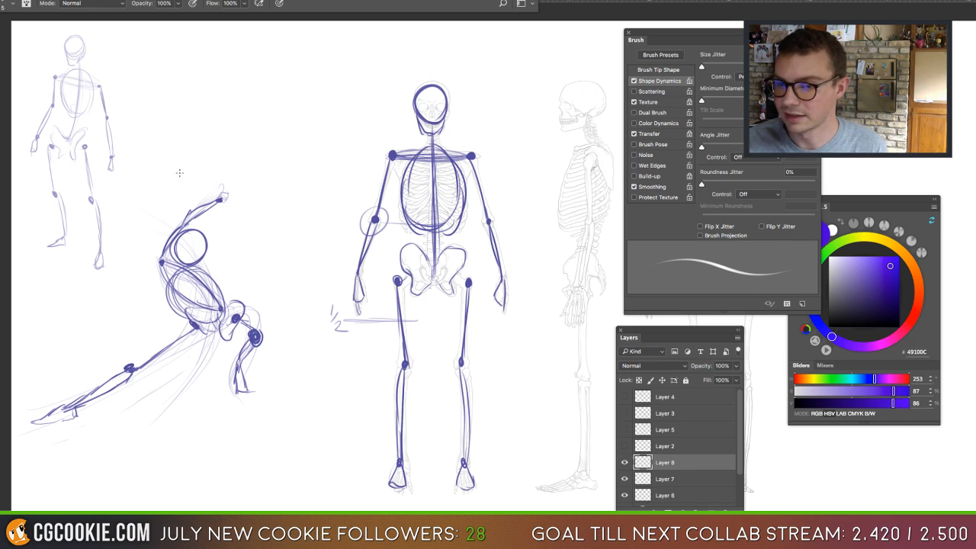
key(ctrl+z)
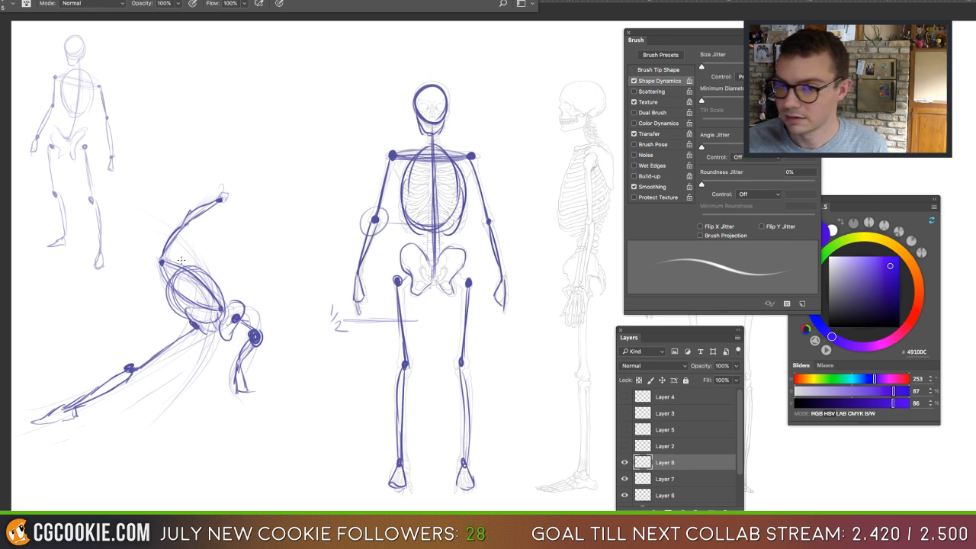
mouse_move(176, 261)
mouse_down()
mouse_move(197, 234)
mouse_move(178, 256)
mouse_move(209, 290)
mouse_move(211, 340)
mouse_move(183, 404)
mouse_up()
mouse_move(204, 356)
mouse_down()
mouse_move(180, 405)
mouse_move(180, 418)
mouse_move(186, 396)
mouse_move(196, 424)
mouse_up()
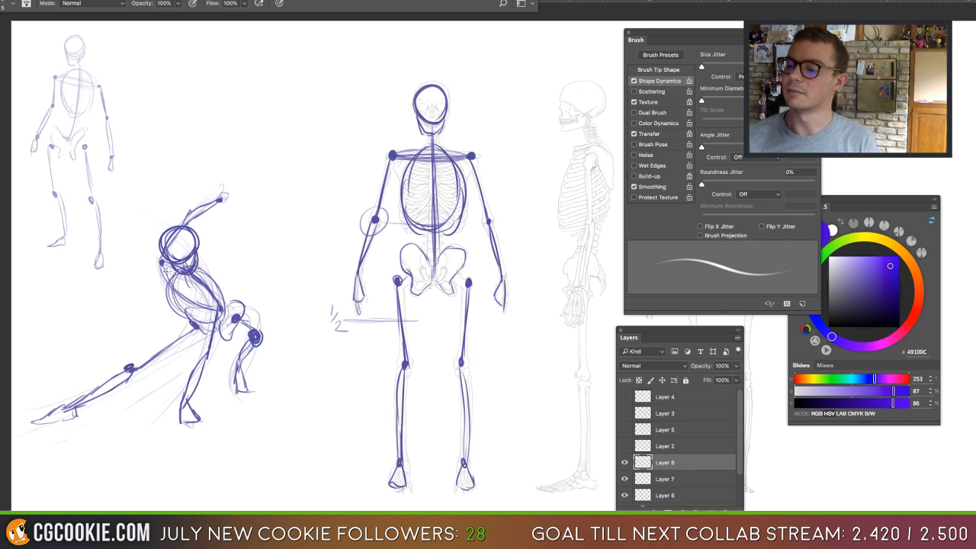
mouse_move(164, 257)
mouse_down()
mouse_move(159, 283)
mouse_move(155, 273)
mouse_up()
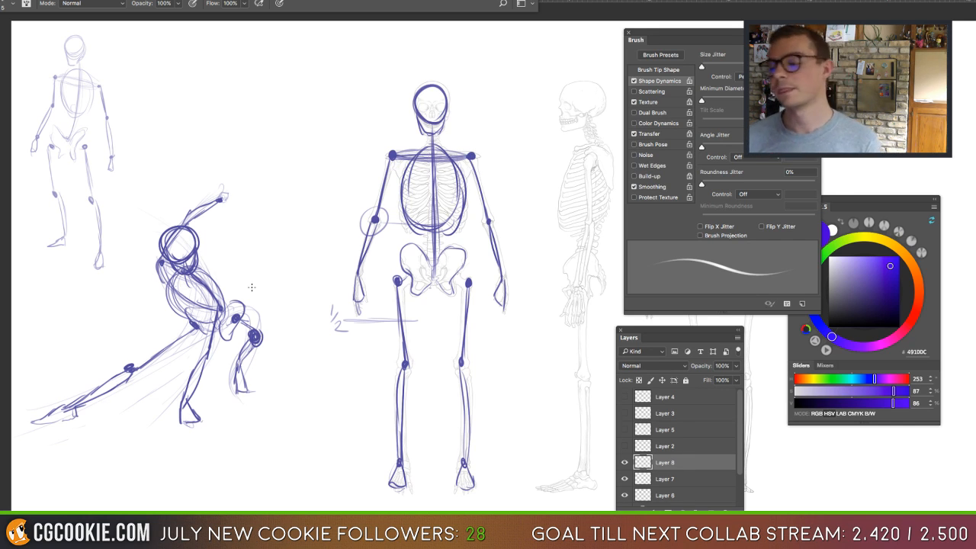
mouse_move(245, 152)
mouse_down()
mouse_move(183, 449)
mouse_move(255, 148)
mouse_up()
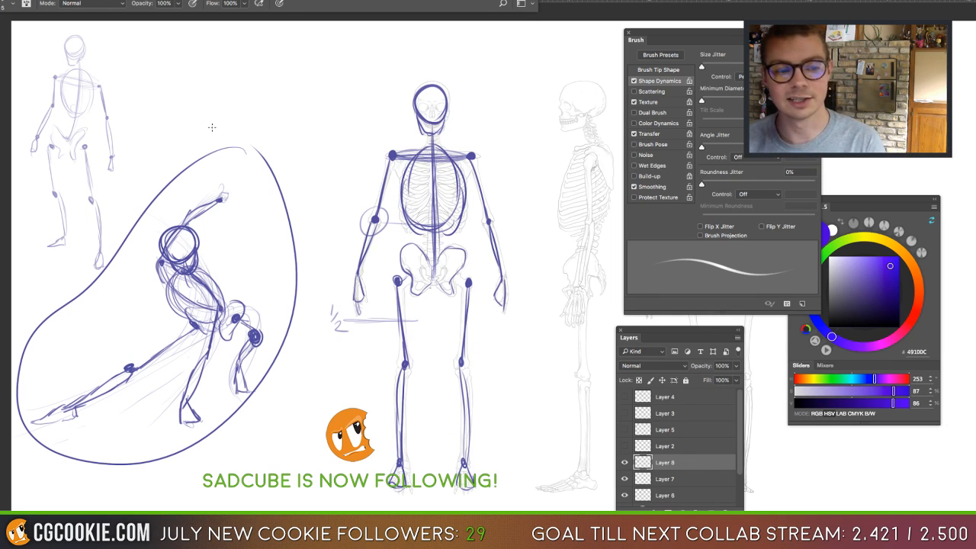
key(ctrl+z)
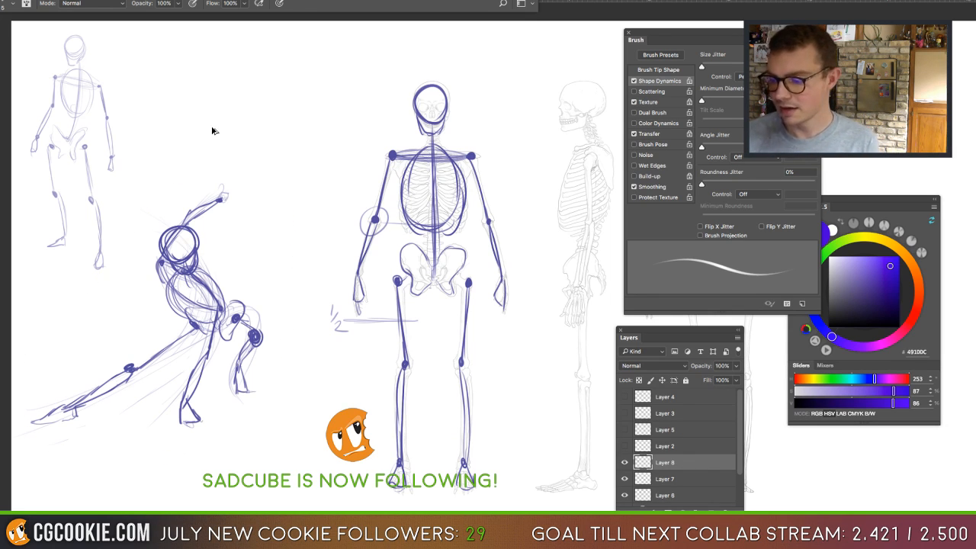
mouse_move(275, 416)
mouse_down()
mouse_move(295, 185)
mouse_move(280, 354)
mouse_up()
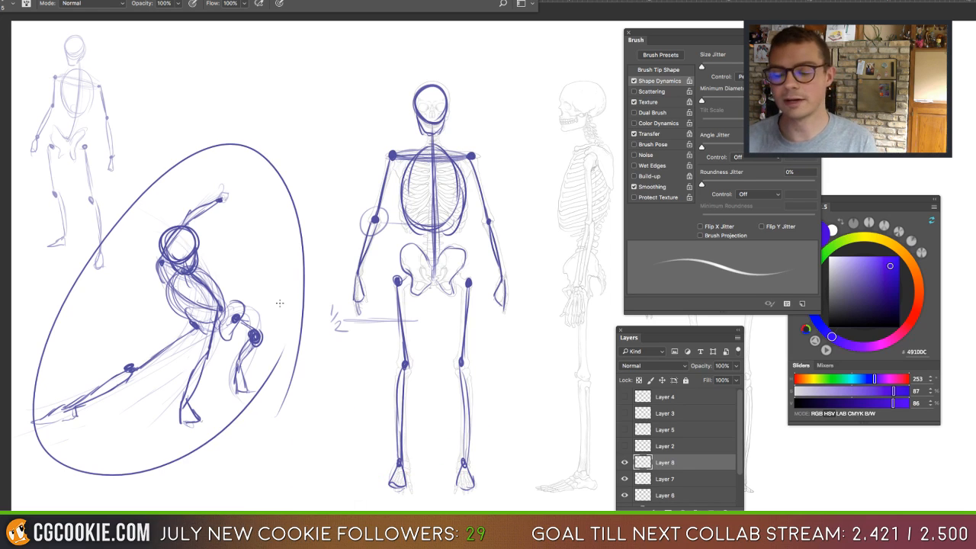
key(ctrl+z)
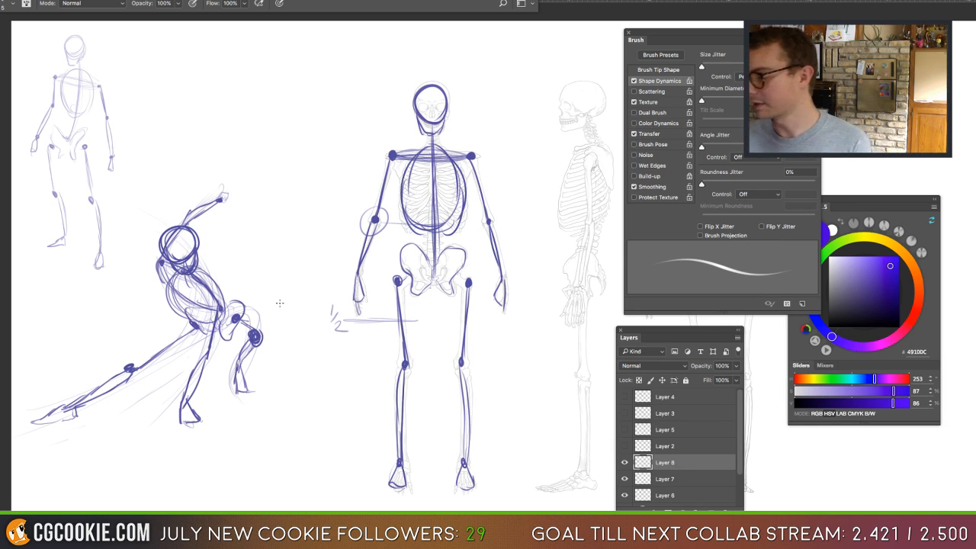
Hide the sketch layers Layer 8, Layer 7 and Layer 6, leaving only the skeleton reference.
click(624, 462)
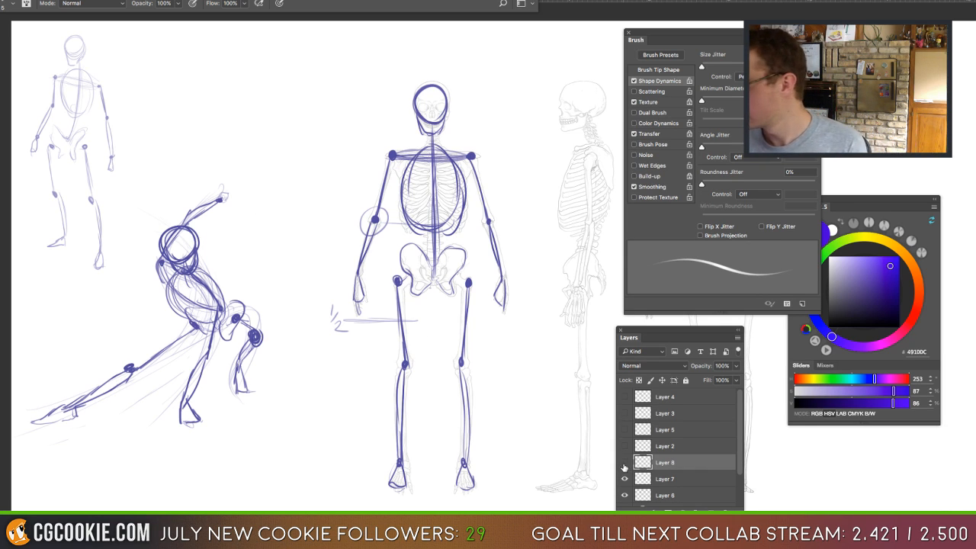
click(625, 495)
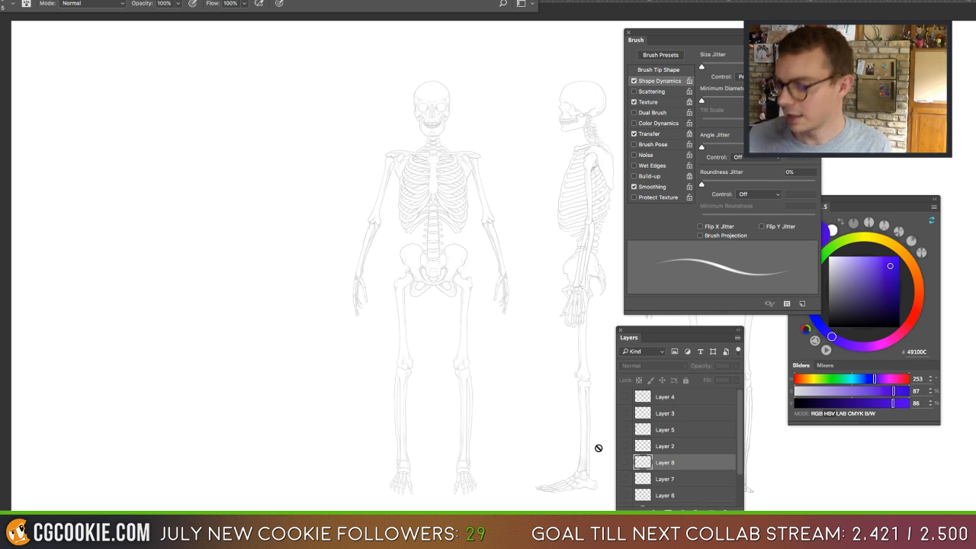
Check the arm reference images in the other document's arms group, including IMG_0212, and return to the skeleton document.
key(ctrl+Tab)
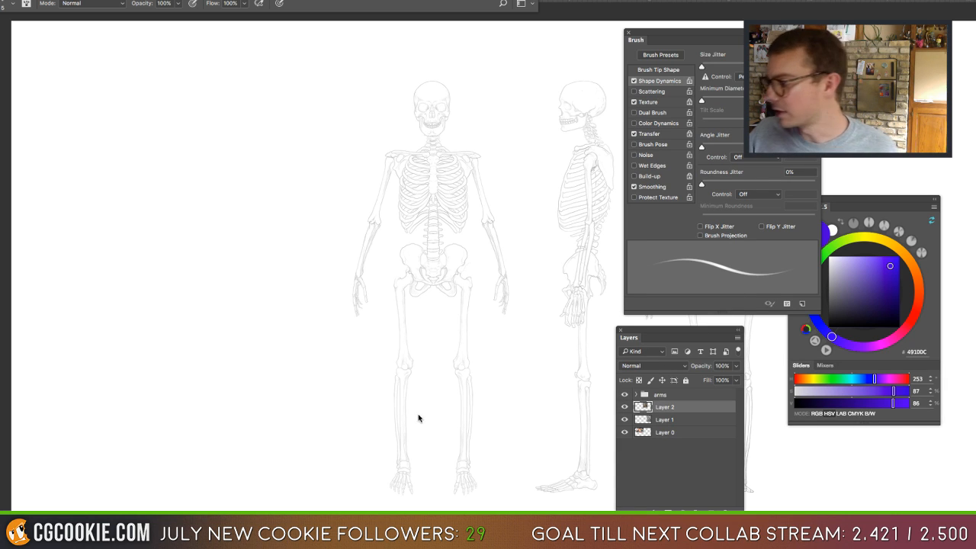
click(636, 394)
click(644, 420)
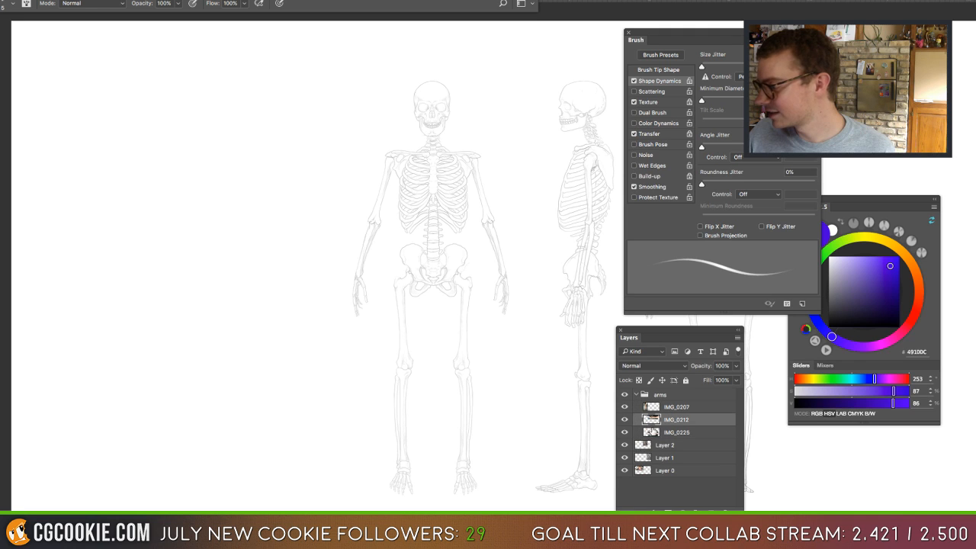
key(h)
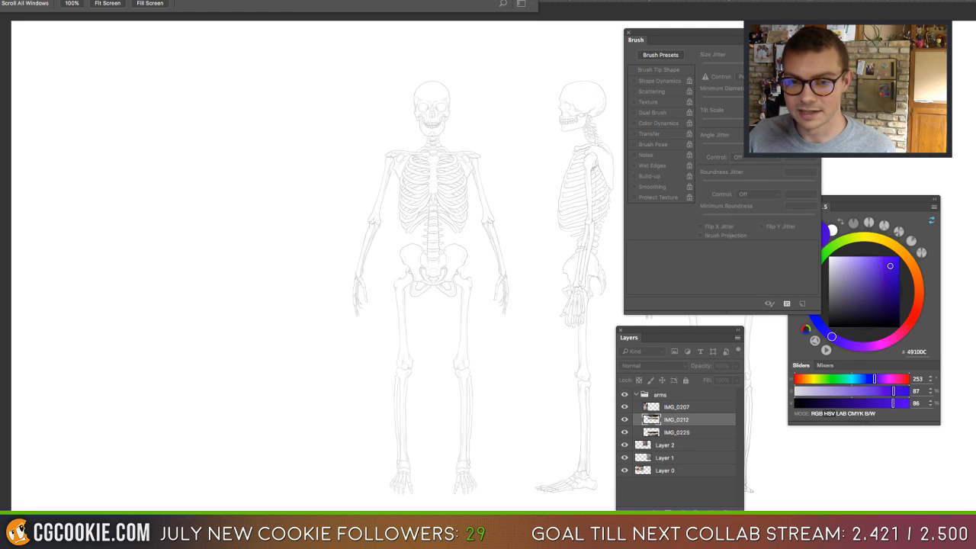
key(b)
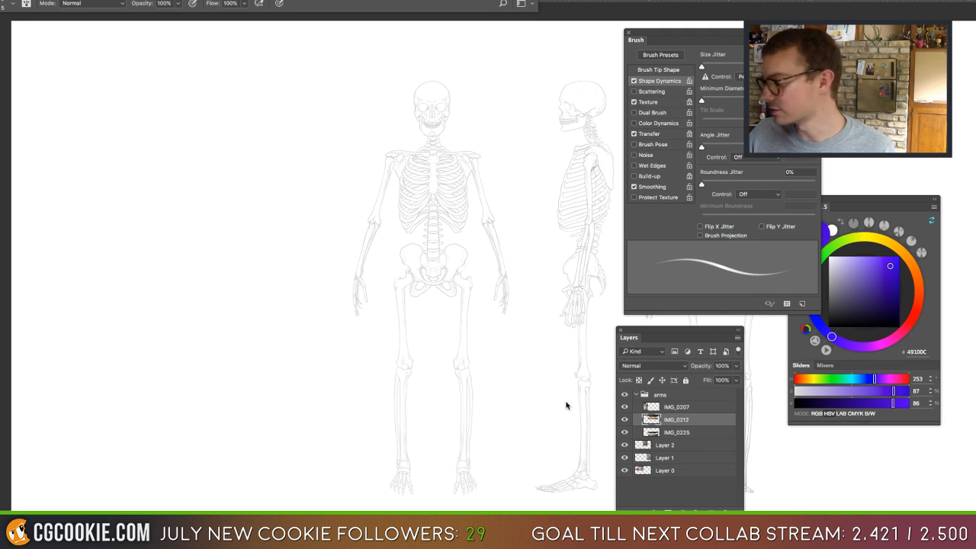
click(248, 217)
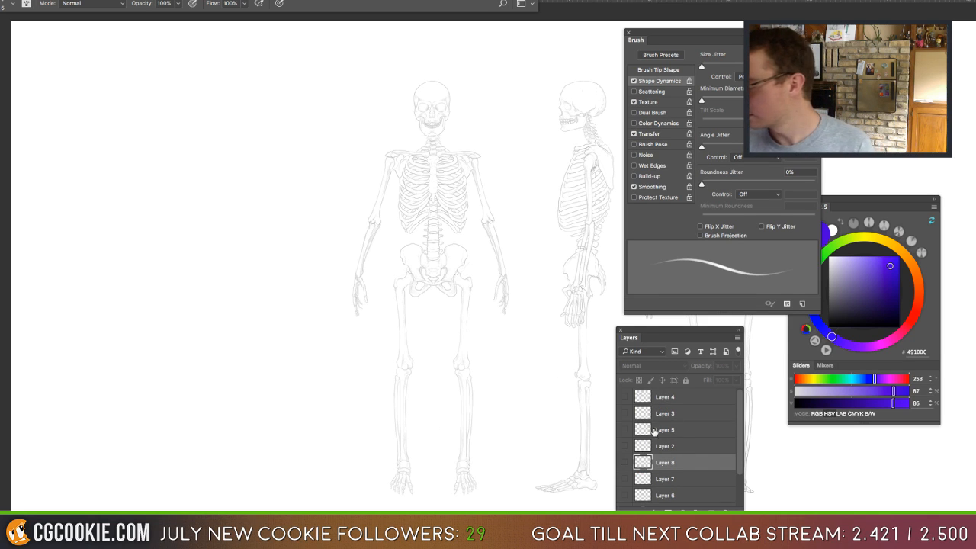
Create a blank layer above Layer 8, test the brush on it and undo the test stroke.
click(509, 355)
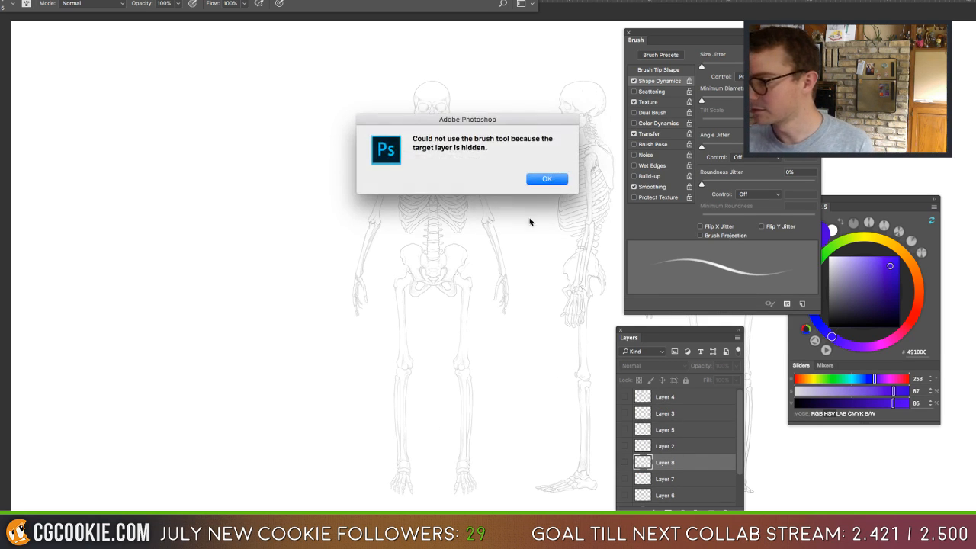
click(547, 179)
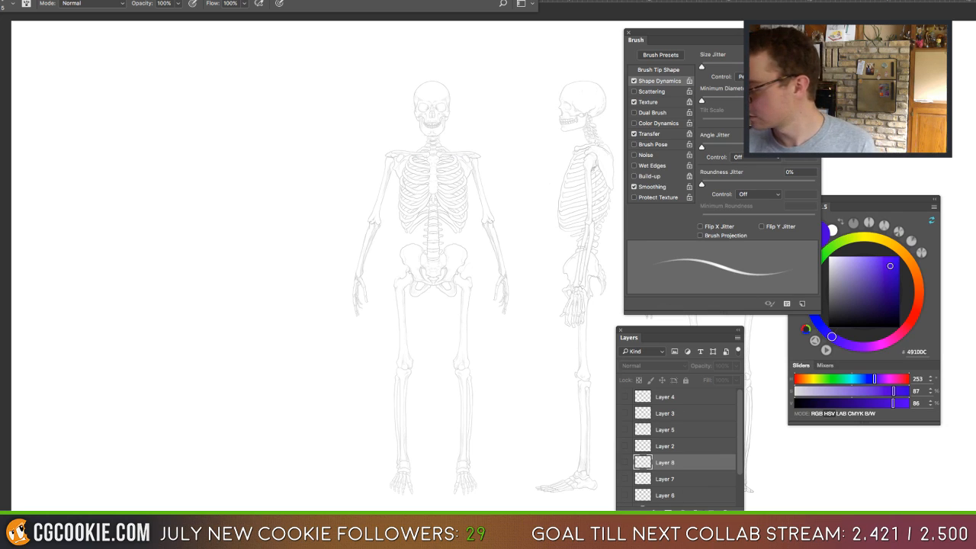
click(710, 508)
drag(270, 152, 252, 287)
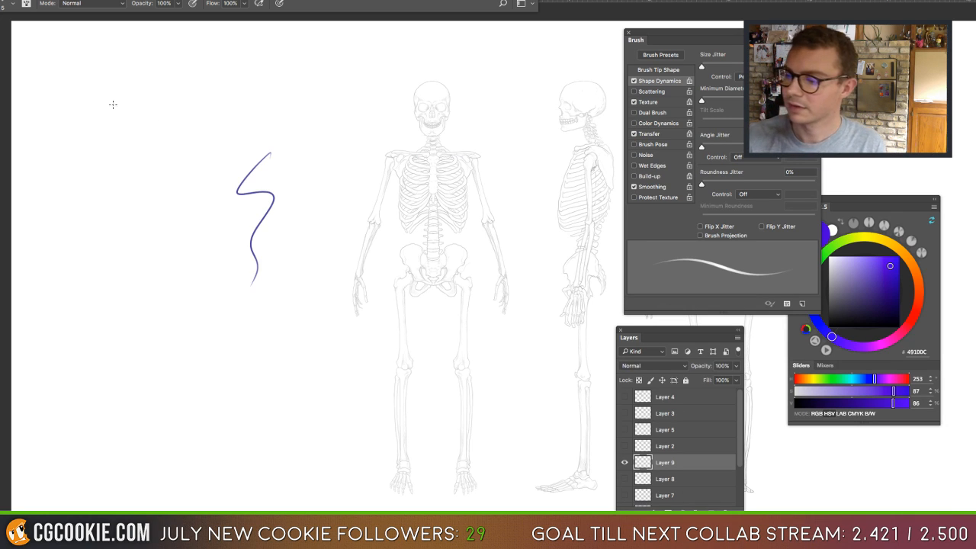
key(ctrl+z)
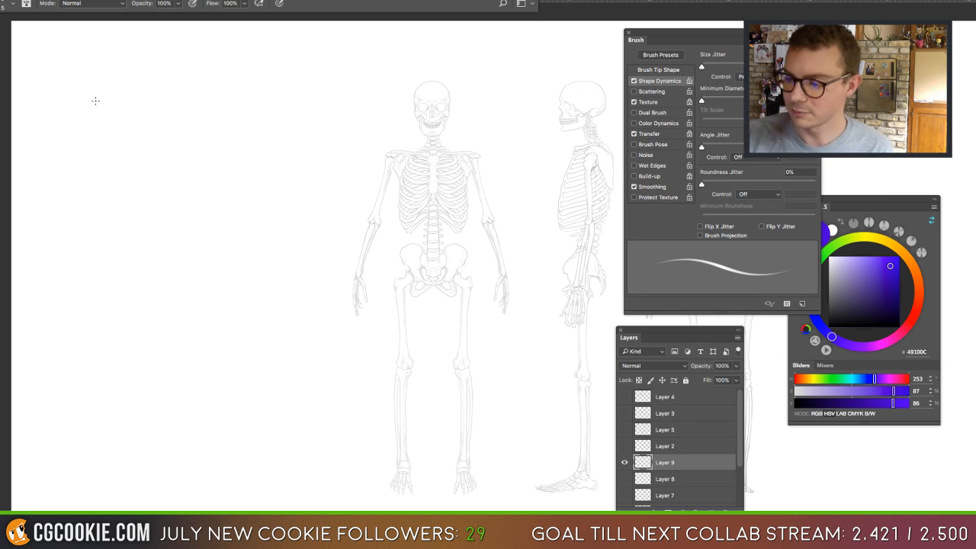
Draw a simplified vertical arm from an upper-arm cylinder, an elbow ball, a tapered forearm cylinder and a hand block.
mouse_move(95, 101)
mouse_down()
mouse_move(97, 191)
mouse_move(132, 199)
mouse_move(138, 147)
mouse_move(97, 105)
mouse_up()
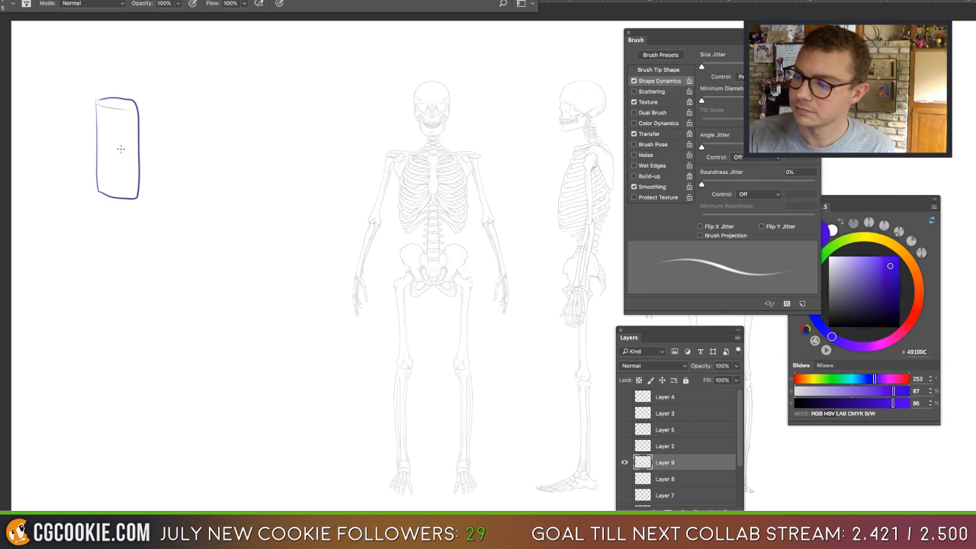
mouse_move(98, 192)
mouse_down()
mouse_move(129, 190)
mouse_move(103, 189)
mouse_move(137, 200)
mouse_move(107, 200)
mouse_move(113, 220)
mouse_move(128, 226)
mouse_move(106, 224)
mouse_move(103, 251)
mouse_move(102, 234)
mouse_move(106, 302)
mouse_up()
drag(129, 227, 131, 311)
mouse_move(102, 266)
mouse_down()
mouse_move(106, 304)
mouse_move(131, 310)
mouse_move(109, 308)
mouse_up()
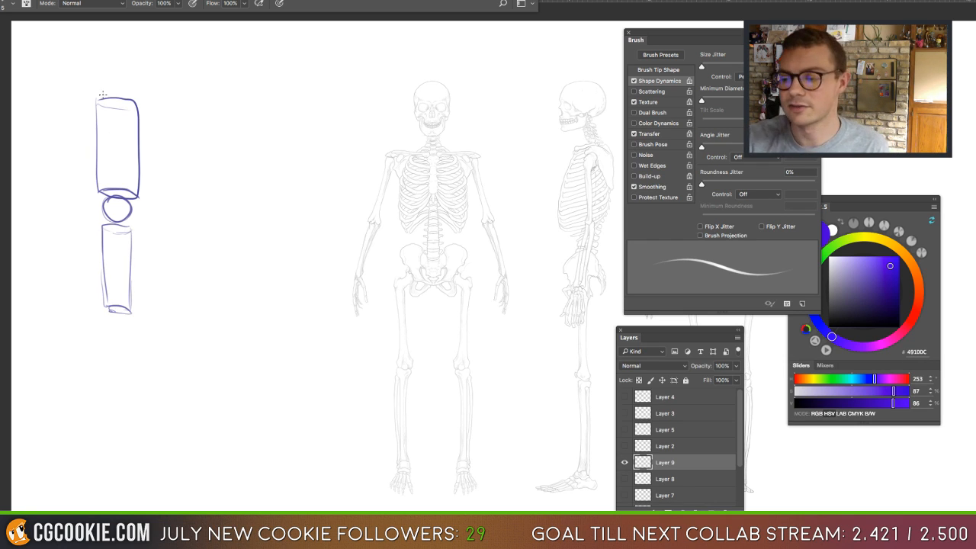
mouse_move(105, 319)
mouse_down()
mouse_move(106, 352)
mouse_move(120, 358)
mouse_move(134, 353)
mouse_move(132, 327)
mouse_move(109, 318)
mouse_up()
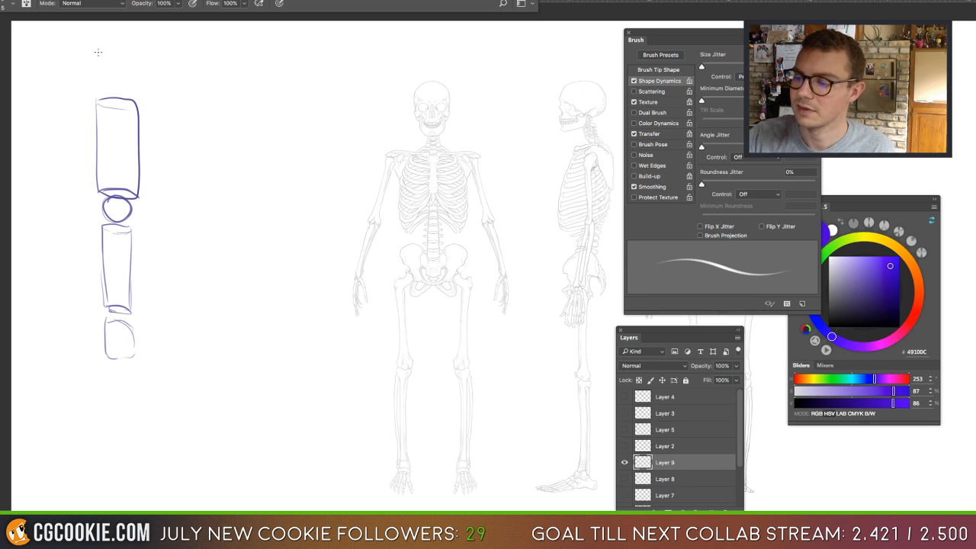
Add an upward arrow above the upper-arm cylinder and label it "body".
drag(91, 59, 106, 94)
mouse_move(124, 63)
mouse_down()
mouse_move(101, 99)
mouse_move(115, 63)
mouse_up()
drag(114, 63, 110, 70)
drag(120, 70, 117, 47)
drag(122, 45, 122, 50)
mouse_move(127, 44)
mouse_down()
mouse_move(136, 61)
mouse_move(48, 148)
mouse_move(162, 90)
mouse_up()
key(ctrl+z)
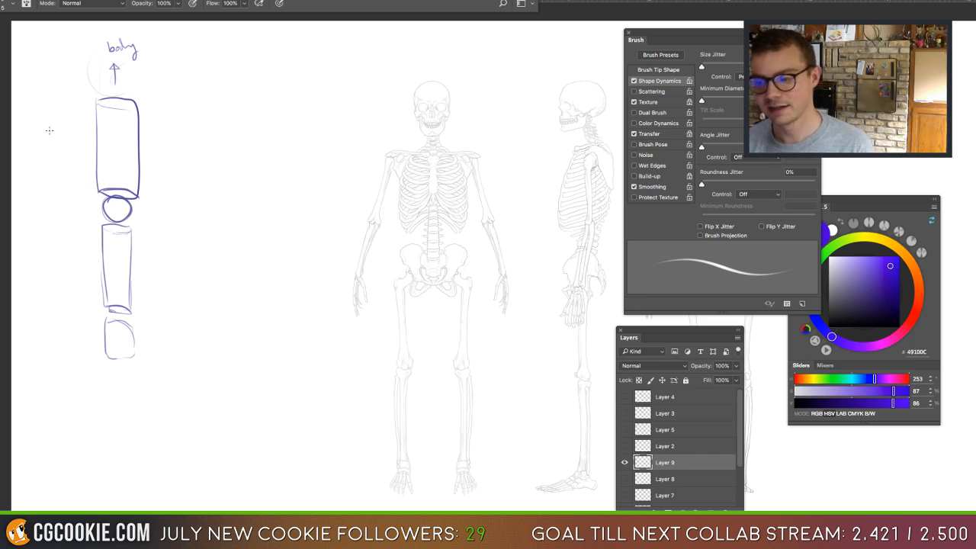
Lower the opacity of Layer 9 with the arm blocks and add a new layer above it.
click(734, 369)
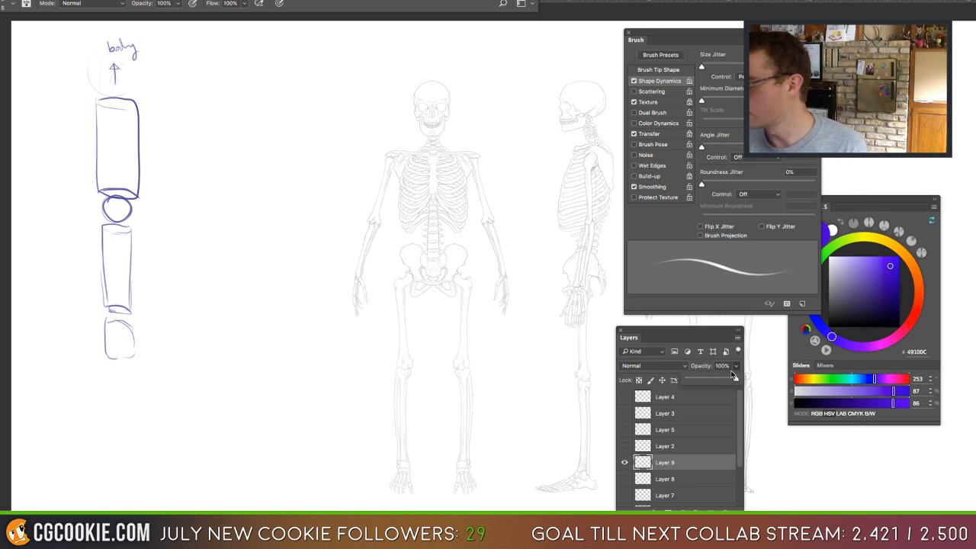
click(709, 380)
click(712, 505)
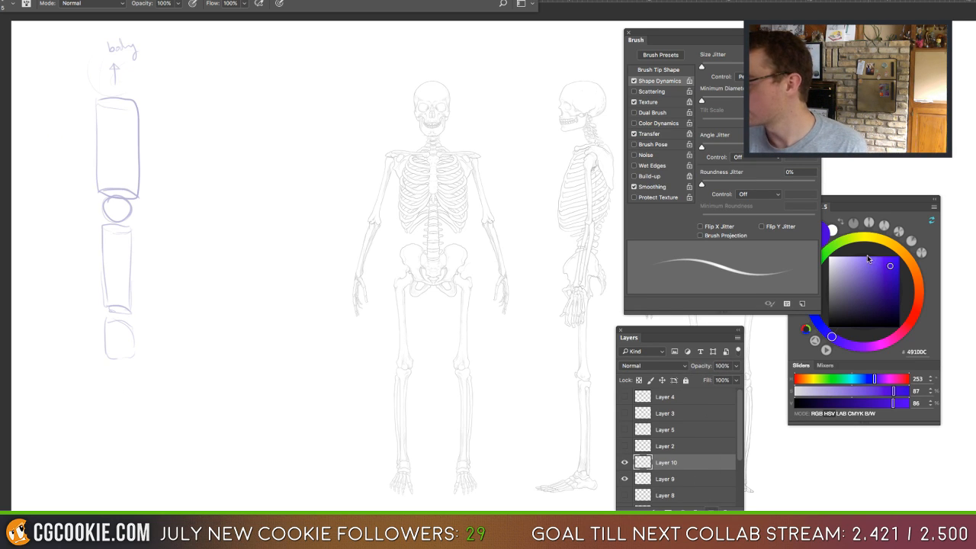
Pick a dark green brush colour and draw curved contours along both sides of the upper-arm cylinder on Layer 10.
click(831, 250)
click(823, 255)
drag(873, 267, 897, 289)
drag(93, 95, 98, 195)
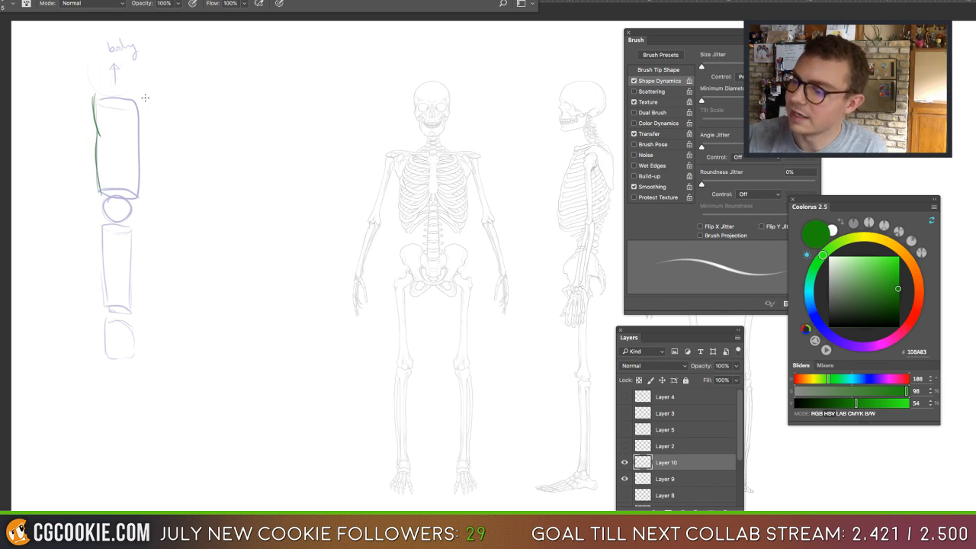
drag(142, 95, 134, 222)
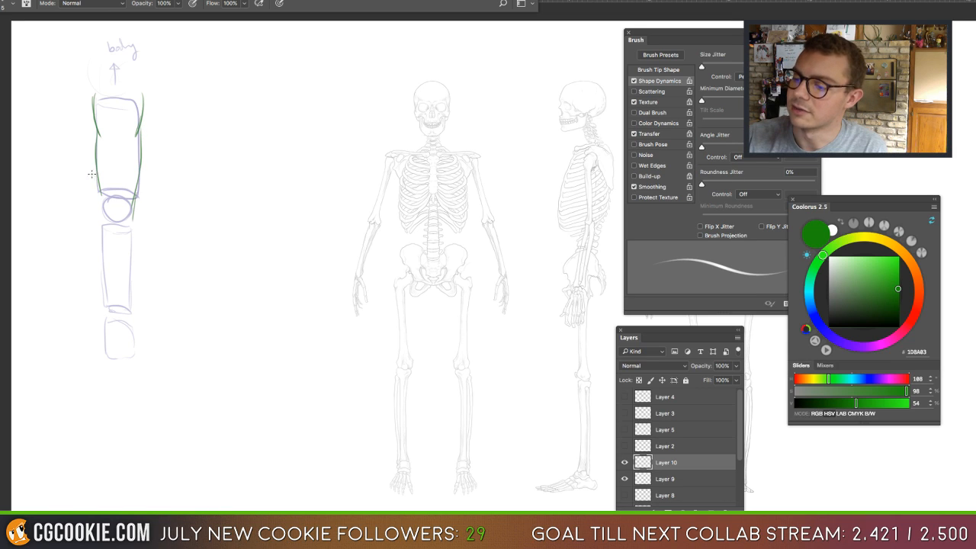
Continue the green contours around the elbow ball, along the tapered forearm and over the wrist.
drag(96, 181, 99, 219)
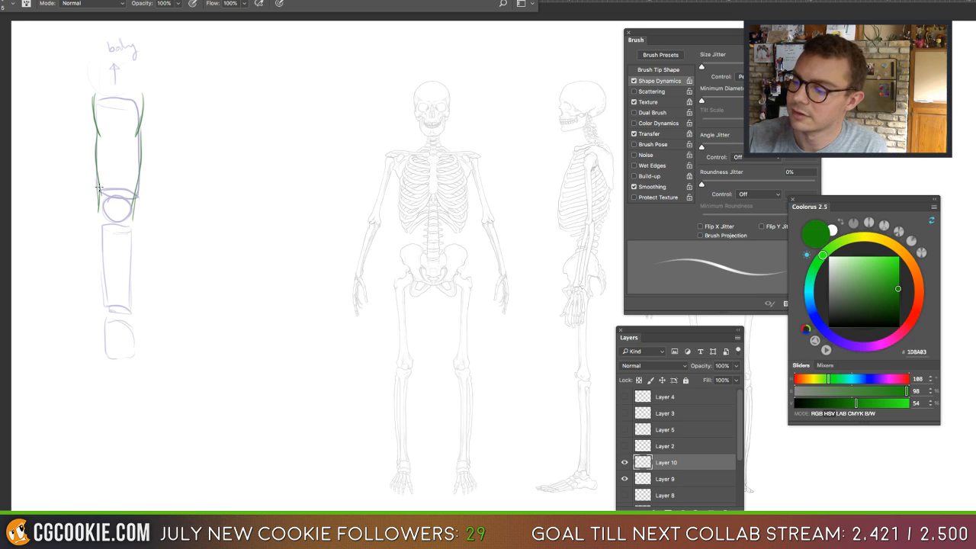
drag(105, 182, 108, 229)
mouse_move(137, 183)
mouse_down()
mouse_move(138, 217)
mouse_move(98, 214)
mouse_move(102, 268)
mouse_move(99, 253)
mouse_move(107, 299)
mouse_up()
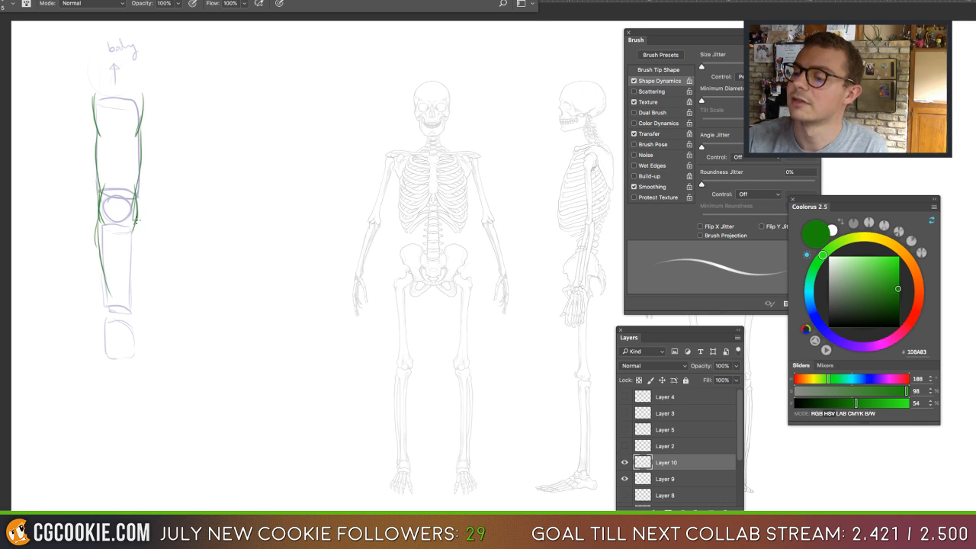
drag(138, 219, 128, 304)
drag(95, 228, 107, 304)
mouse_move(95, 244)
mouse_down()
mouse_move(106, 322)
mouse_move(131, 298)
mouse_move(132, 335)
mouse_up()
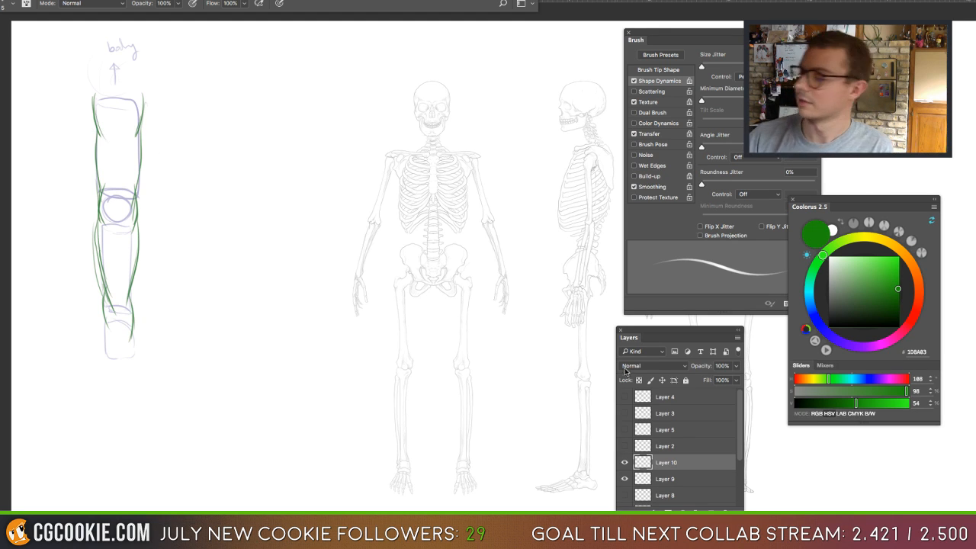
Switch the brush colour to red and draw a large cross over the arm drawing.
click(913, 315)
drag(882, 270, 870, 297)
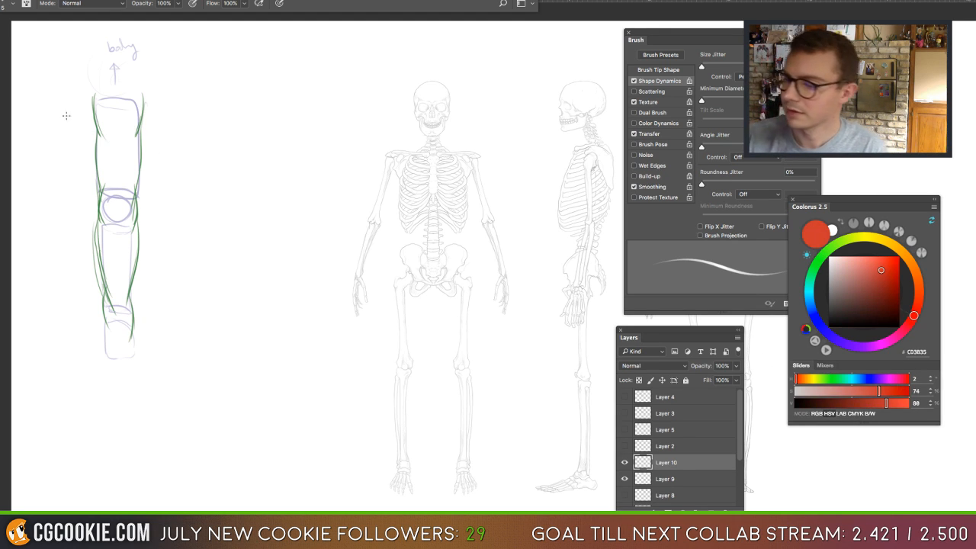
drag(61, 113, 183, 226)
drag(188, 123, 55, 266)
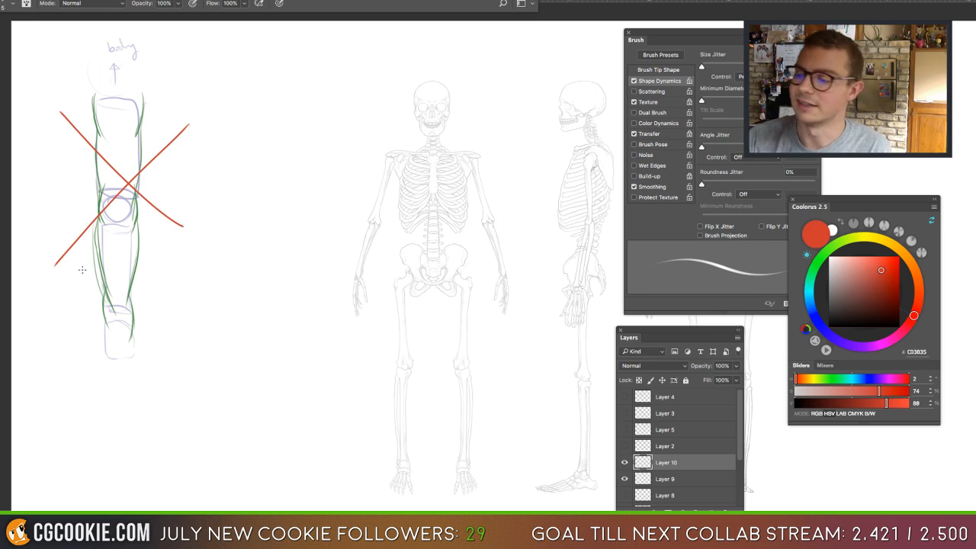
Undo the red cross and hide the arm blocks on Layer 9.
key(ctrl+z)
click(625, 478)
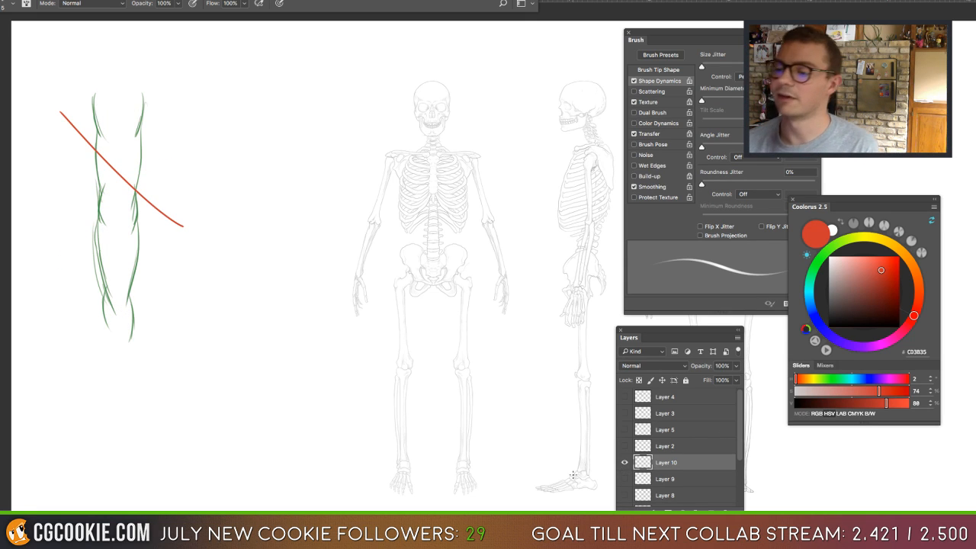
key(ctrl+z)
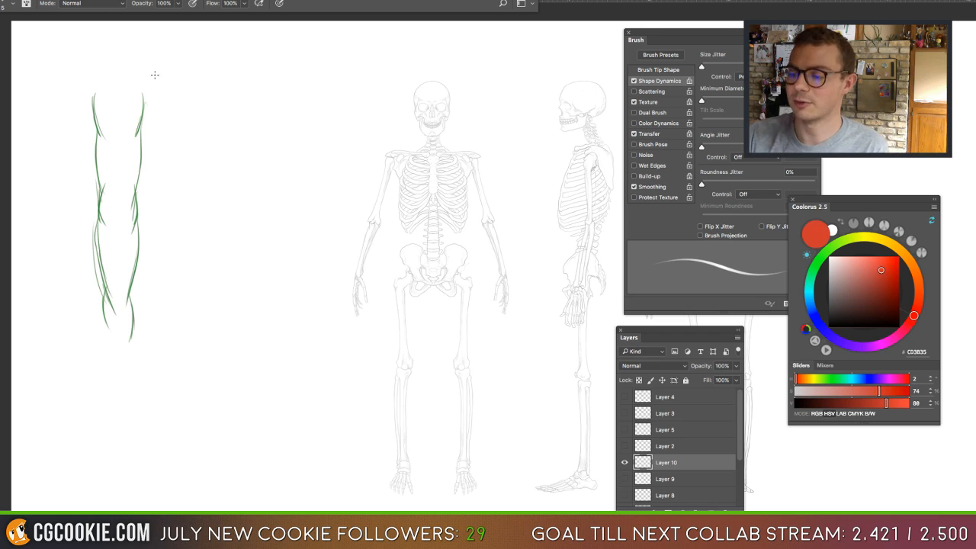
Mark the green arm with a red ellipse, an upper-arm arrow and circles at the elbow and wrist, and undo the marks.
mouse_move(155, 75)
mouse_down()
mouse_move(196, 246)
mouse_move(125, 41)
mouse_up()
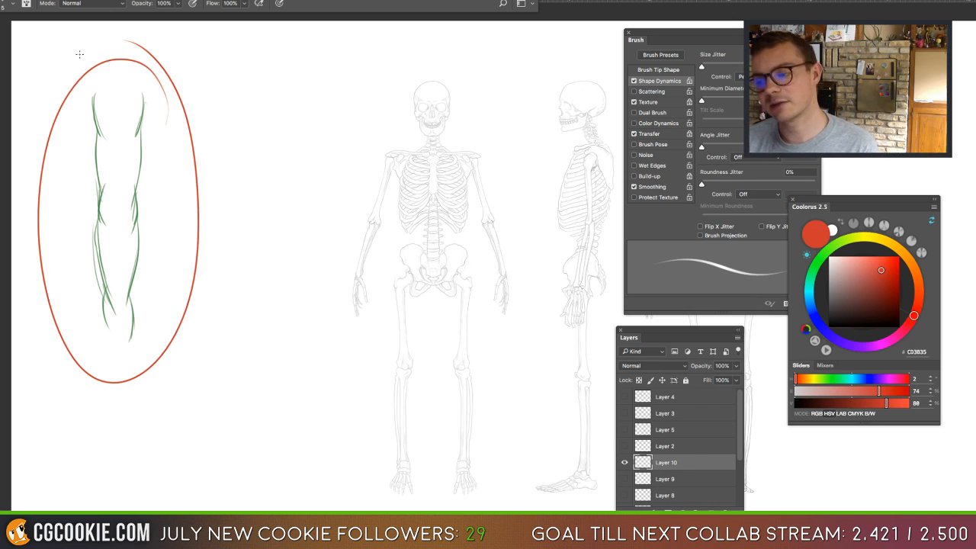
key(ctrl+z)
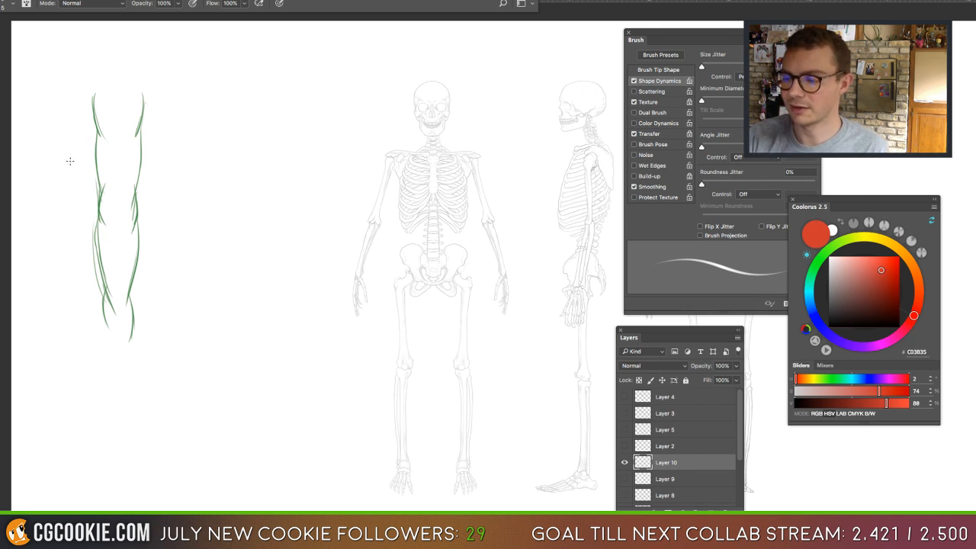
drag(70, 160, 92, 159)
drag(87, 153, 88, 166)
mouse_move(174, 158)
mouse_down()
mouse_move(150, 158)
mouse_move(154, 164)
mouse_move(93, 203)
mouse_move(119, 177)
mouse_up()
key(ctrl+z)
key(ctrl+z)
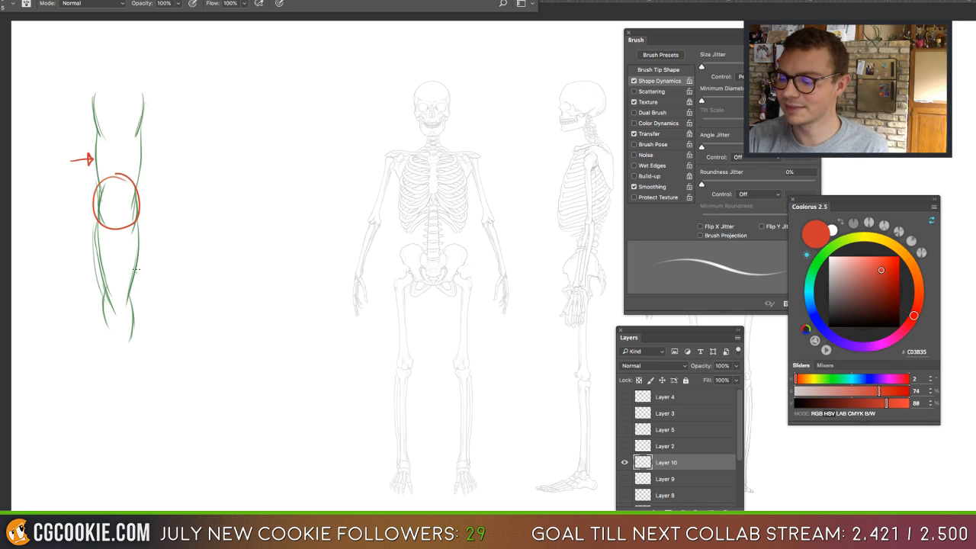
mouse_move(116, 276)
mouse_down()
mouse_move(142, 294)
mouse_move(122, 273)
mouse_up()
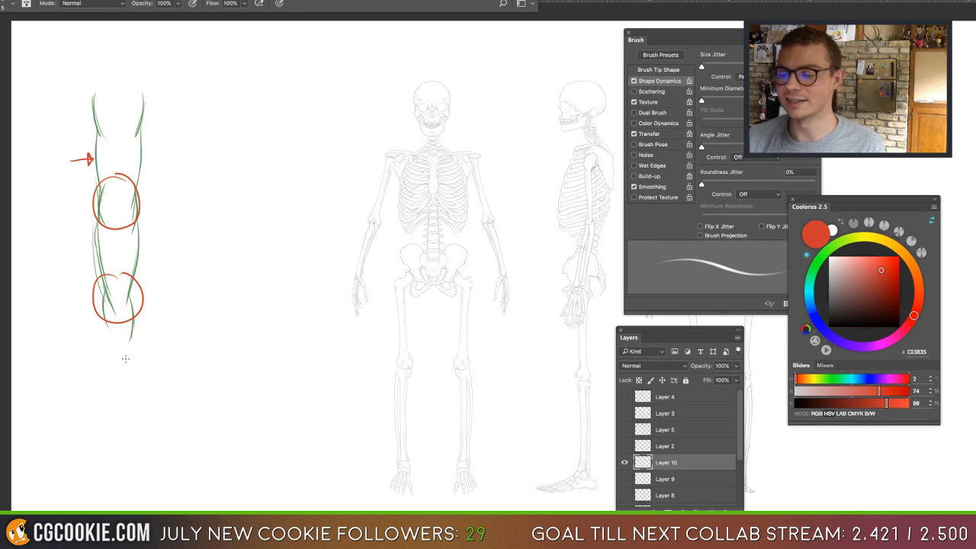
key(ctrl+z)
key(ctrl+z)
key(ctrl+z)
key(ctrl+z)
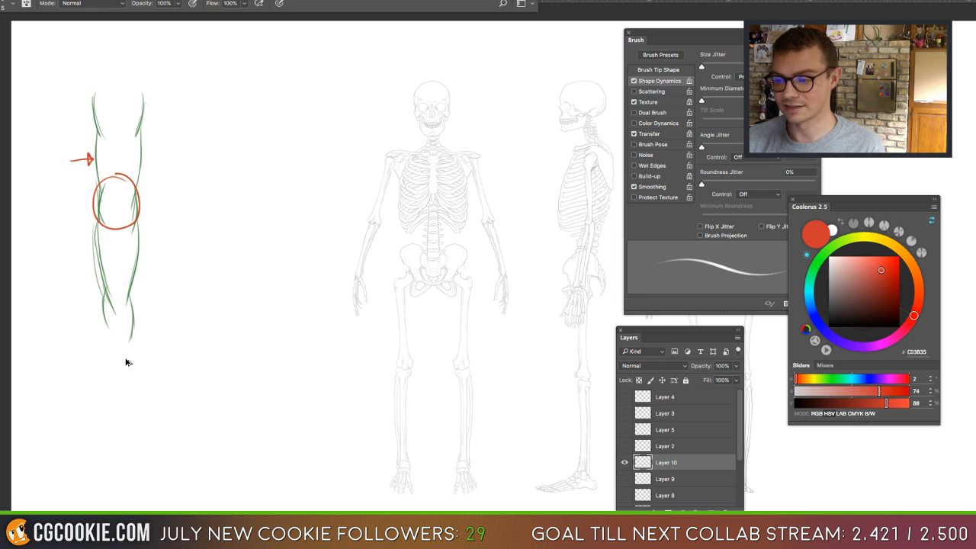
Briefly show the figure on Layer 2 and the arm blocks on Layer 9, and hide them again.
click(624, 450)
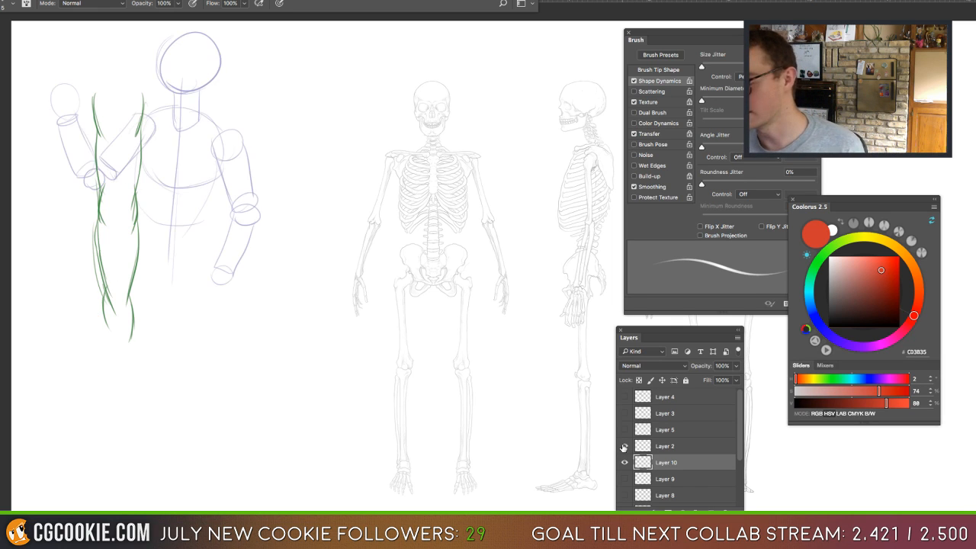
click(624, 449)
click(625, 478)
click(624, 478)
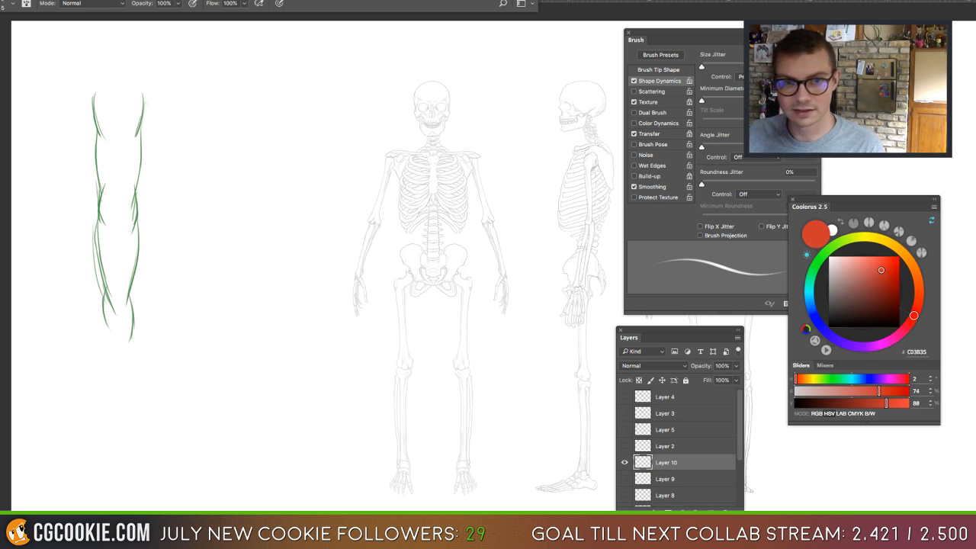
Copy the IMG_0225 arm photo from the reference document into the drawing and move it fully into view.
key(ctrl+Tab)
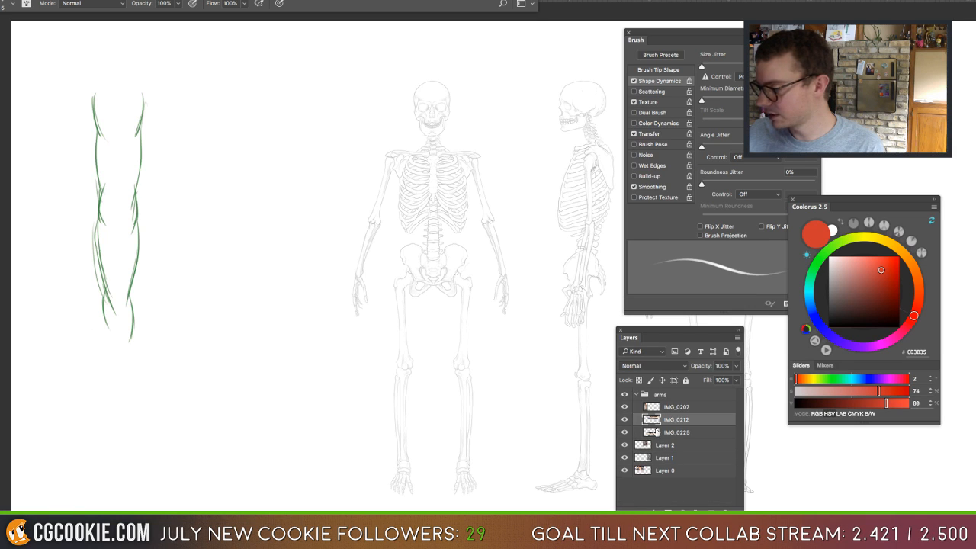
click(658, 432)
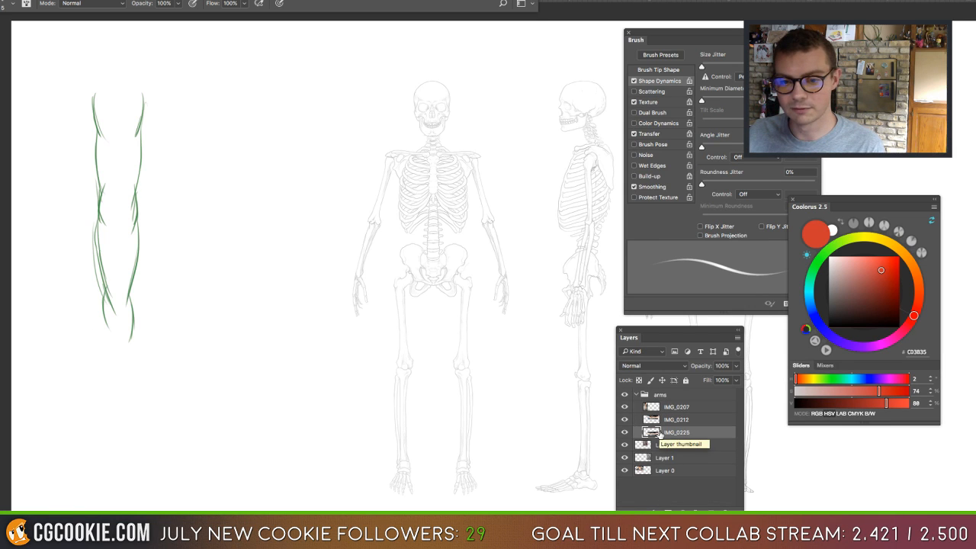
drag(660, 434, 225, 211)
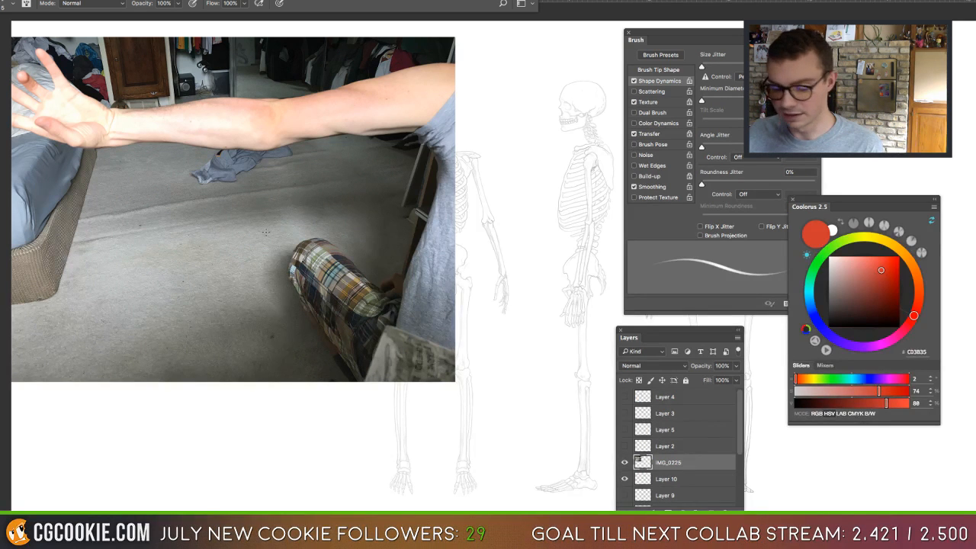
key(v)
mouse_move(258, 182)
mouse_down()
mouse_move(349, 278)
mouse_move(337, 282)
mouse_up()
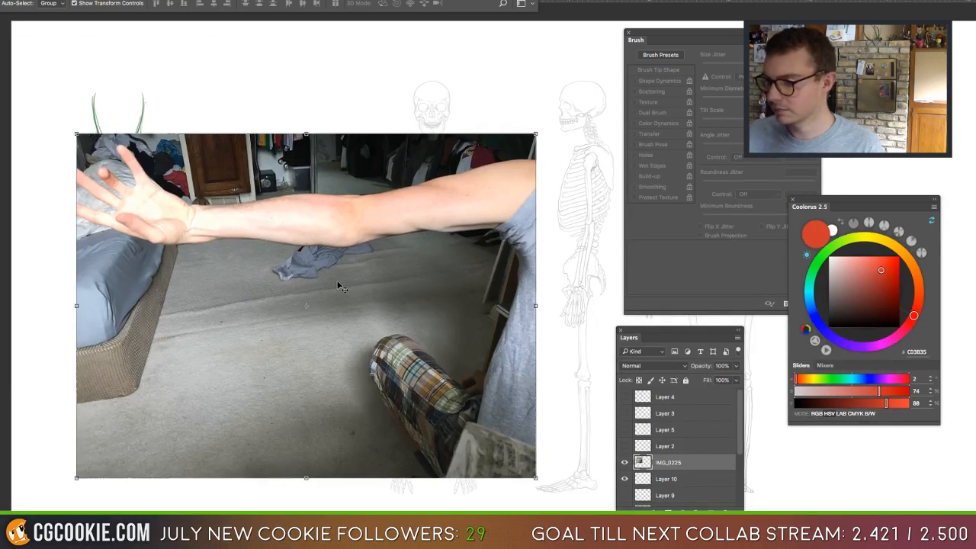
Lasso around the outstretched arm and hand in the photo, extending the selection along the arm's lower edge.
key(l)
mouse_move(144, 138)
mouse_down()
mouse_move(107, 145)
mouse_move(107, 249)
mouse_move(429, 245)
mouse_move(542, 207)
mouse_move(283, 157)
mouse_up()
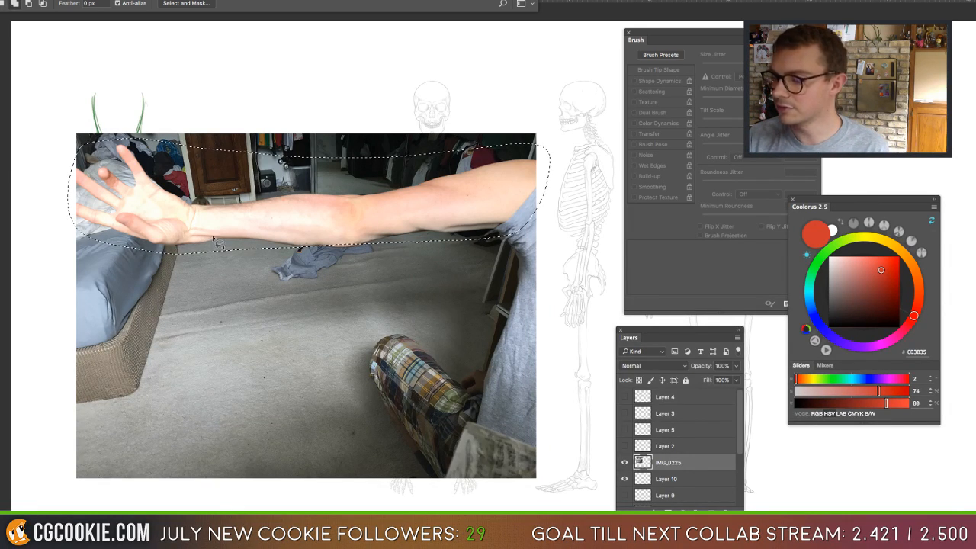
mouse_move(216, 239)
mouse_down()
mouse_move(244, 256)
mouse_move(375, 254)
mouse_move(415, 241)
mouse_move(311, 209)
mouse_move(182, 245)
mouse_move(263, 261)
mouse_move(393, 250)
mouse_up()
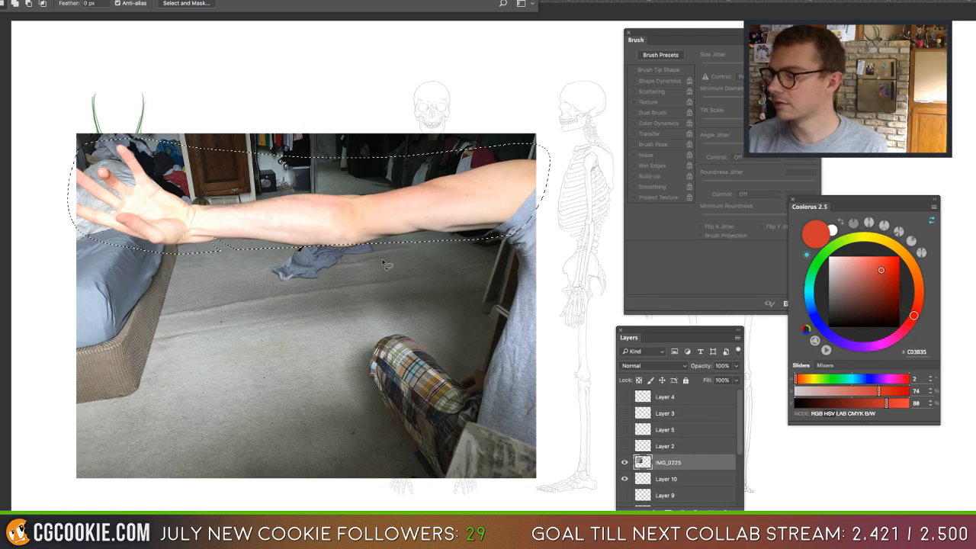
Copy the selected arm, remove the full photo layer and paste the arm cut-out as its own layer.
key(Delete)
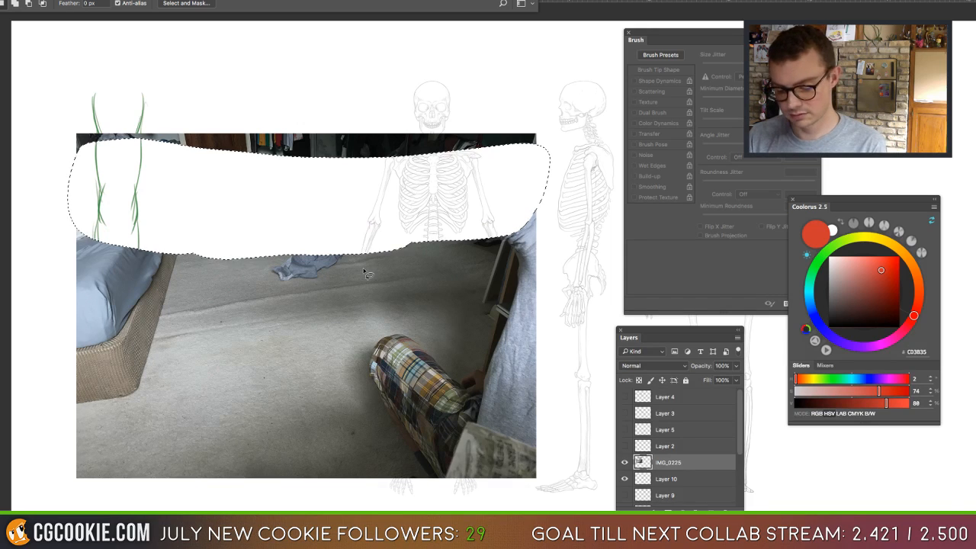
key(ctrl+z)
key(ctrl+c)
key(ctrl+d)
key(BackSpace)
key(ctrl+v)
Rotate the arm cut-out to -86.72°, scale it to 66.56% and place it upright beside the green arm contours.
key(v)
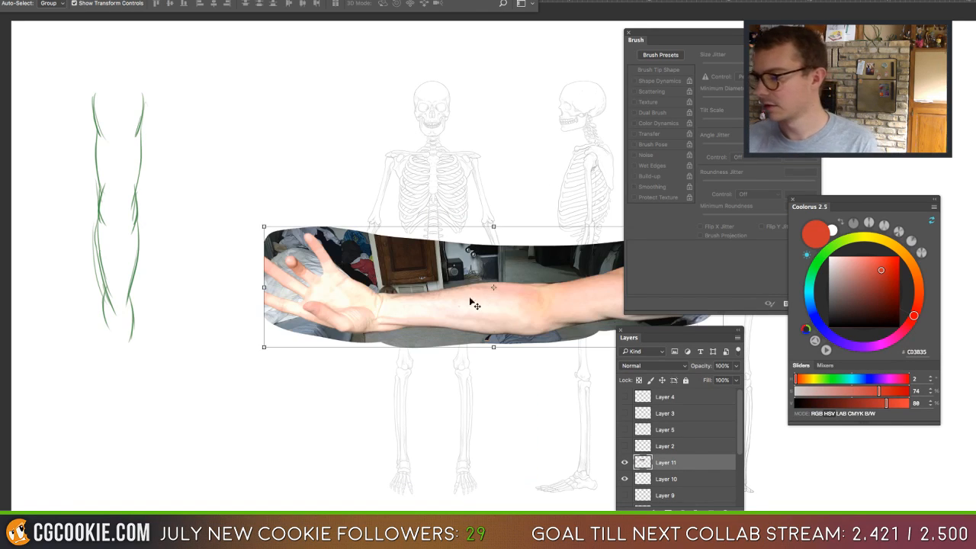
drag(478, 256, 313, 266)
drag(480, 226, 290, 114)
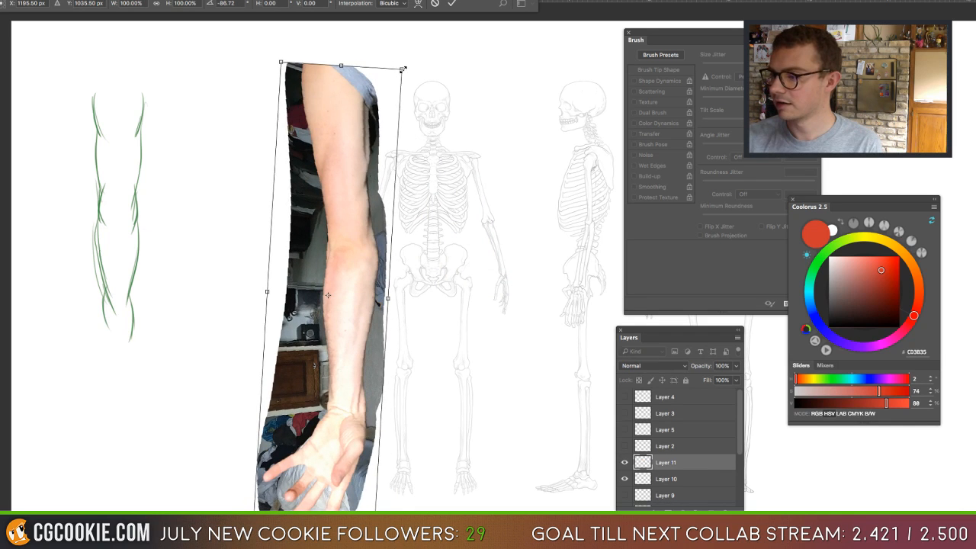
drag(401, 69, 341, 221)
drag(309, 311, 222, 168)
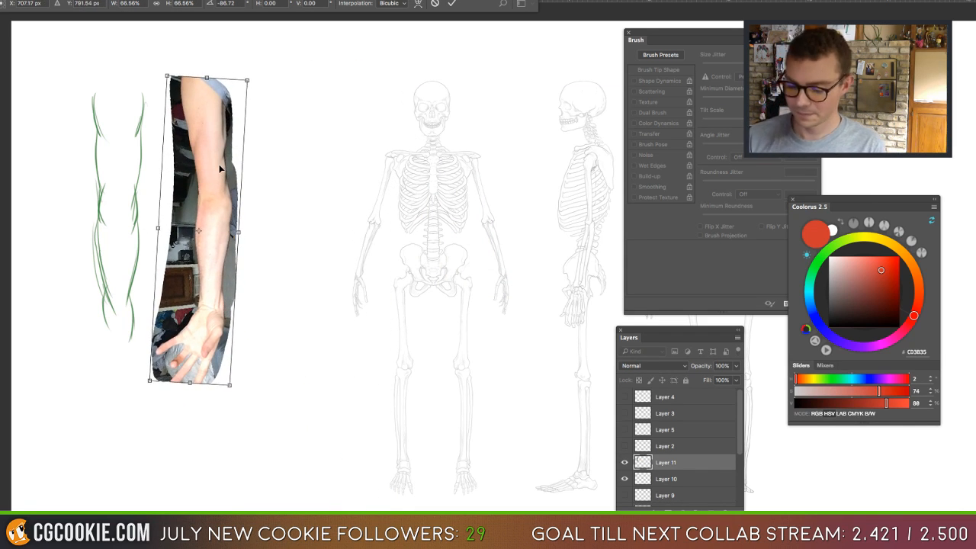
key(Return)
Test a red brush stroke along the photographed elbow, undo it and add a new layer above the photo.
key(b)
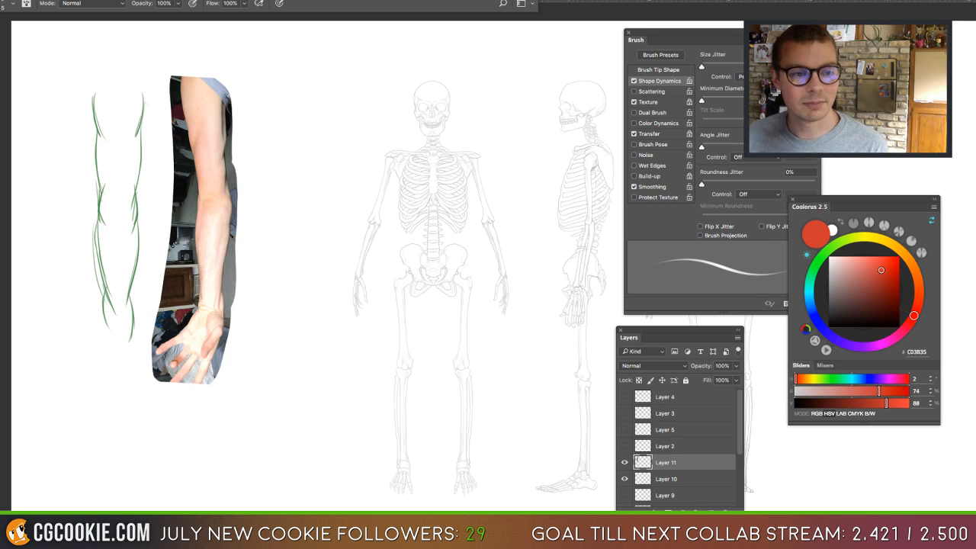
key(Tab)
key(Tab)
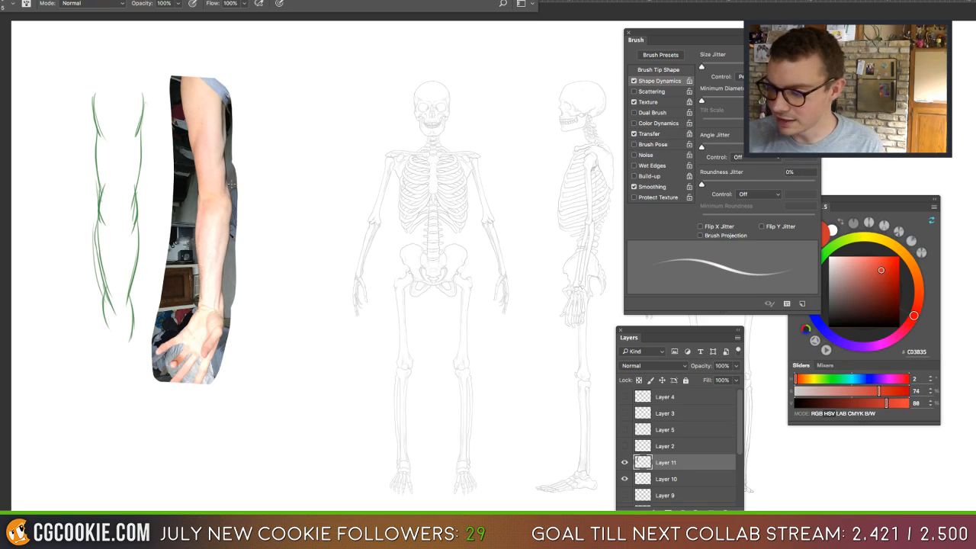
drag(225, 169, 223, 238)
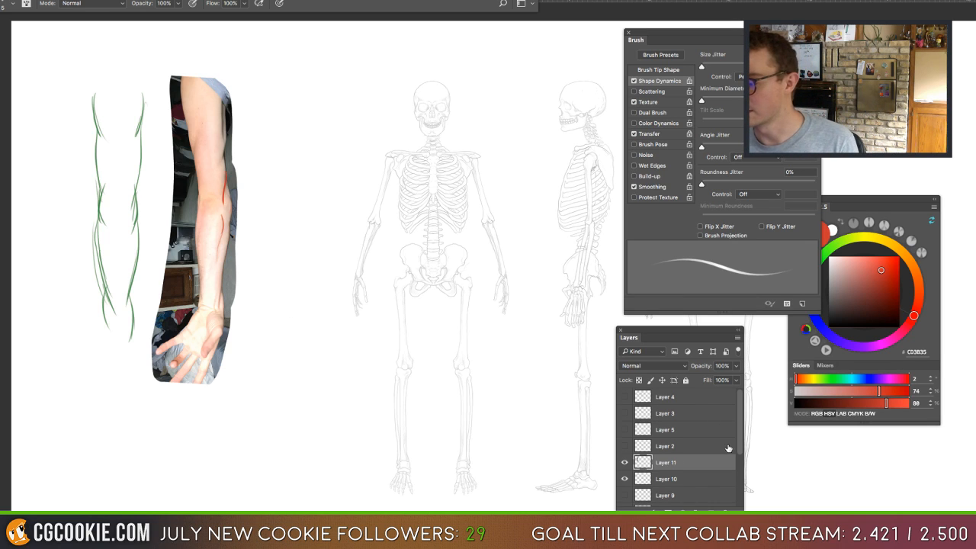
key(ctrl+z)
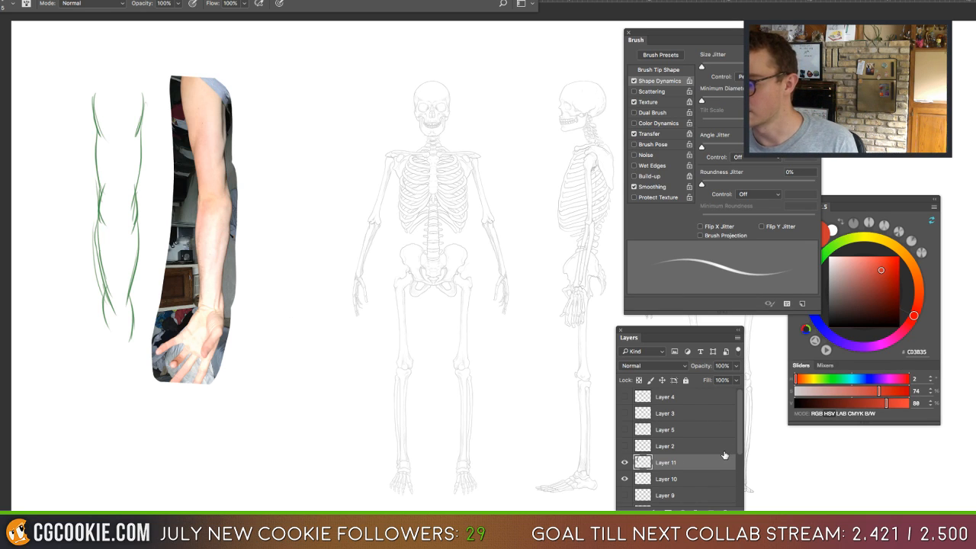
click(710, 510)
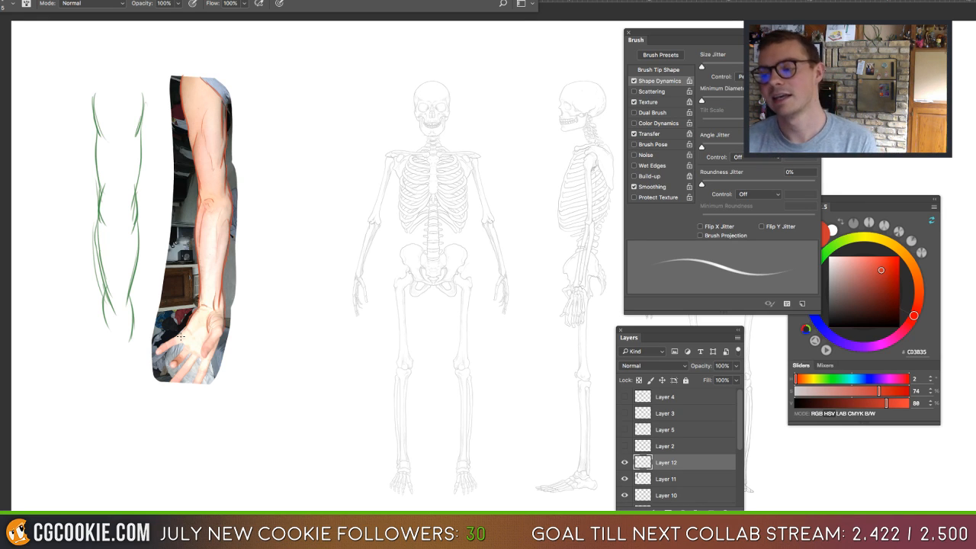
Cross out the green arm contours in red and undo the cross.
drag(56, 95, 149, 176)
drag(152, 103, 53, 254)
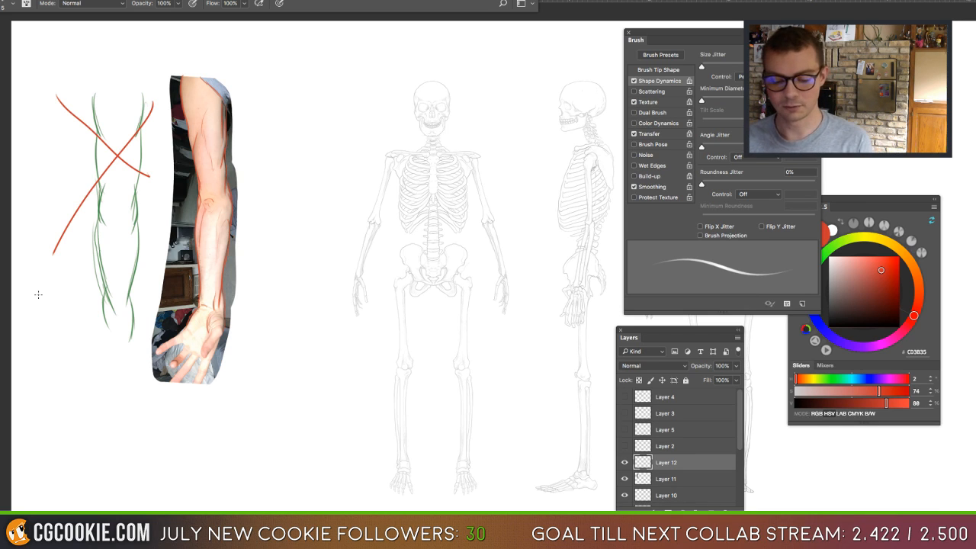
key(ctrl+z)
key(ctrl+z)
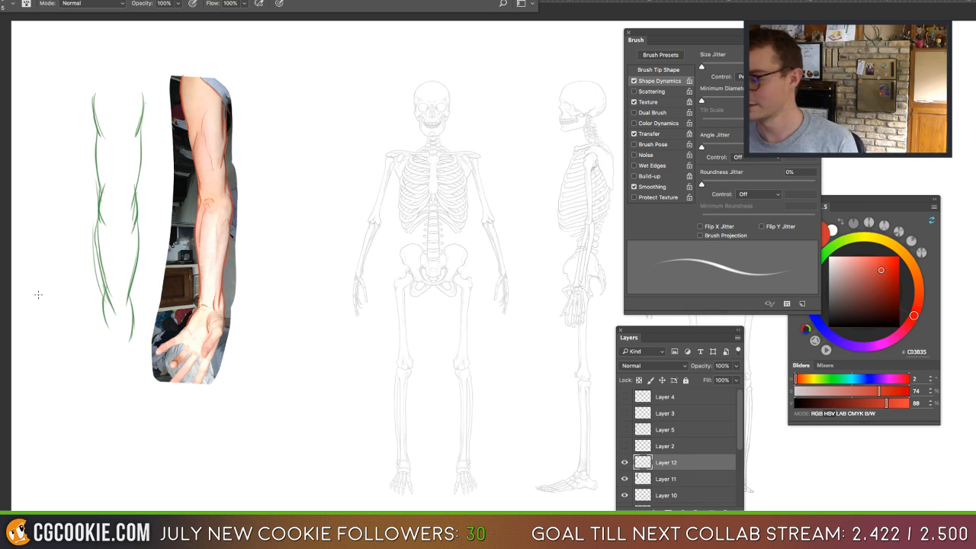
Hide the arm photo on Layer 11 and draw a large red loop around the traced arm.
click(625, 478)
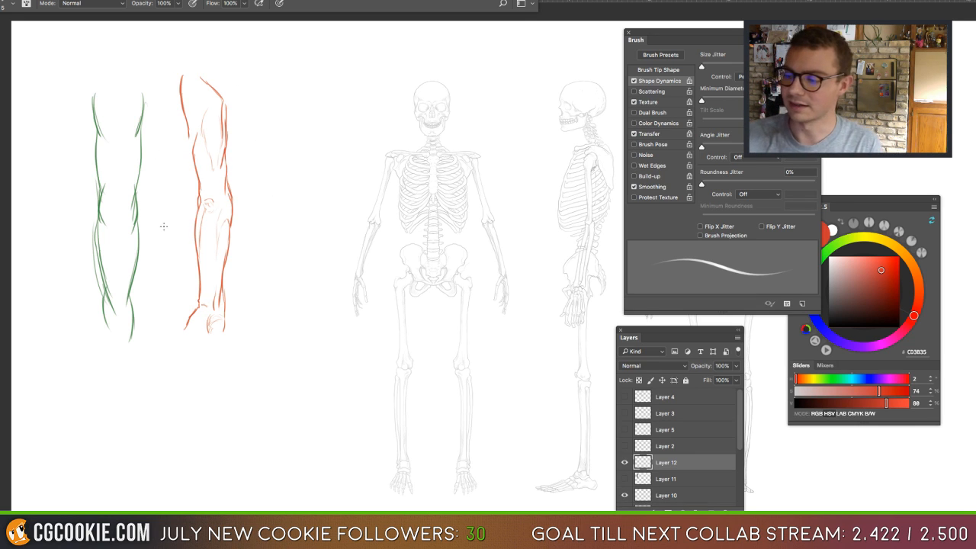
mouse_move(220, 369)
mouse_down()
mouse_move(170, 386)
mouse_move(201, 448)
mouse_up()
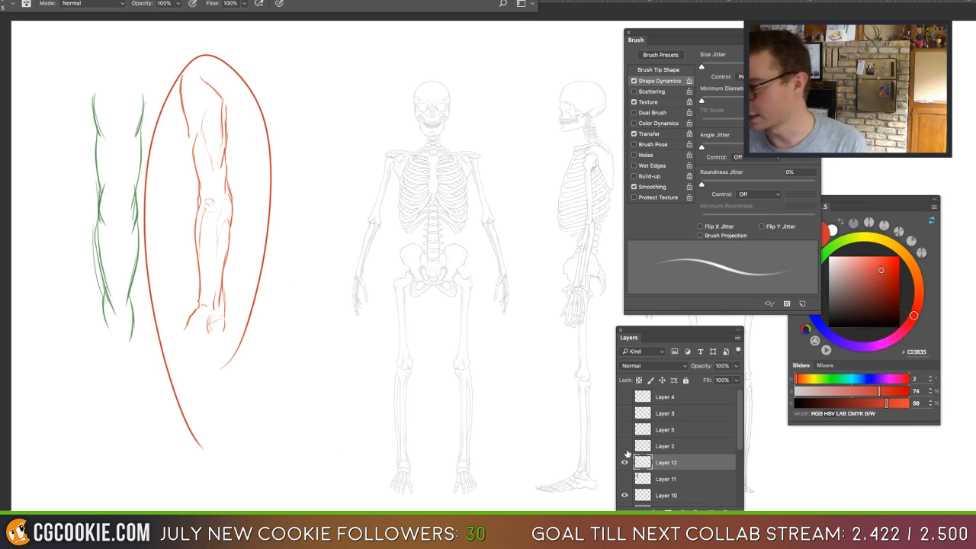
Undo the large red loop and sketch a rough red hand outline below the traced arm's wrist.
key(ctrl+z)
click(624, 478)
click(625, 478)
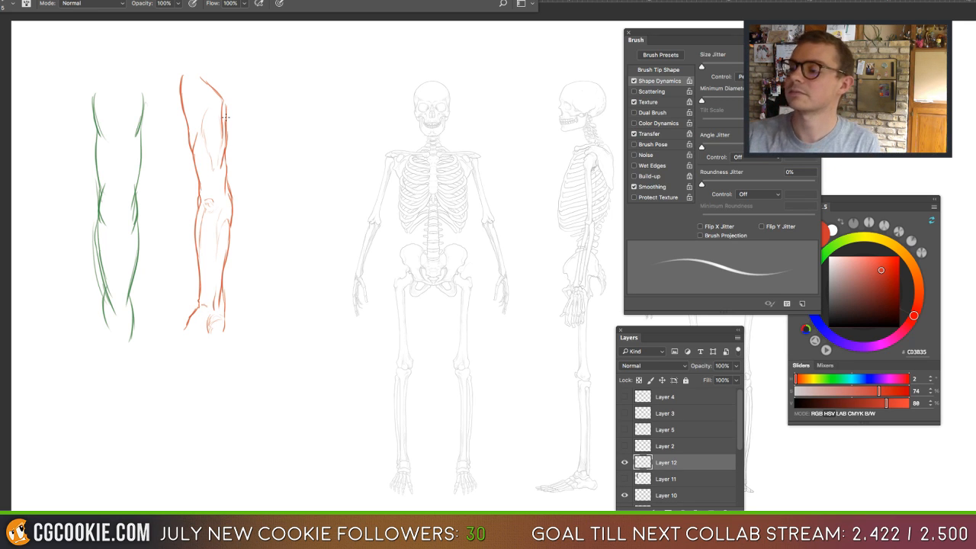
mouse_move(194, 316)
mouse_down()
mouse_move(178, 336)
mouse_move(200, 343)
mouse_move(210, 334)
mouse_move(214, 353)
mouse_up()
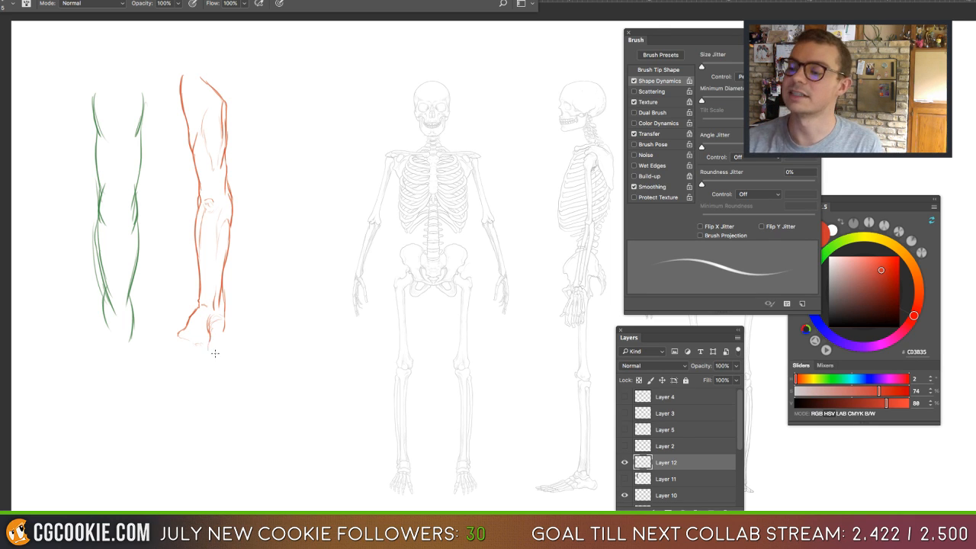
mouse_move(258, 115)
mouse_down()
mouse_move(177, 396)
mouse_move(244, 96)
mouse_up()
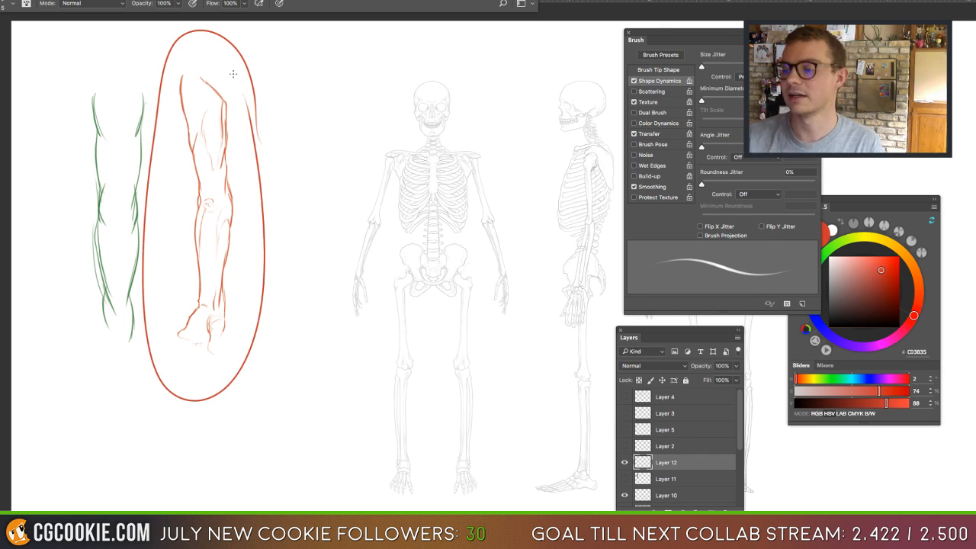
key(super+z)
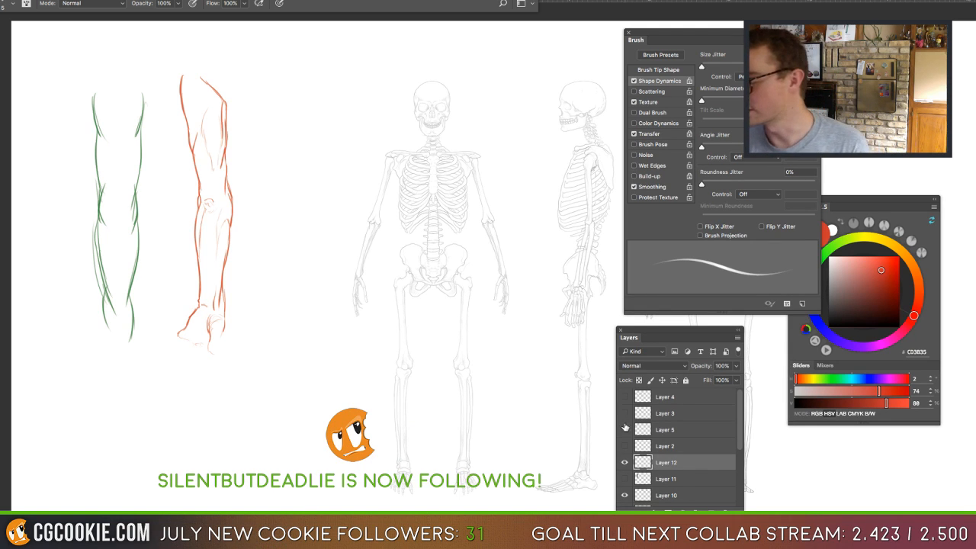
Show the arm photo on Layer 11 and move it beside the red traced arm, next to the front skeleton.
click(625, 479)
click(641, 479)
key(v)
drag(215, 270, 313, 270)
key(b)
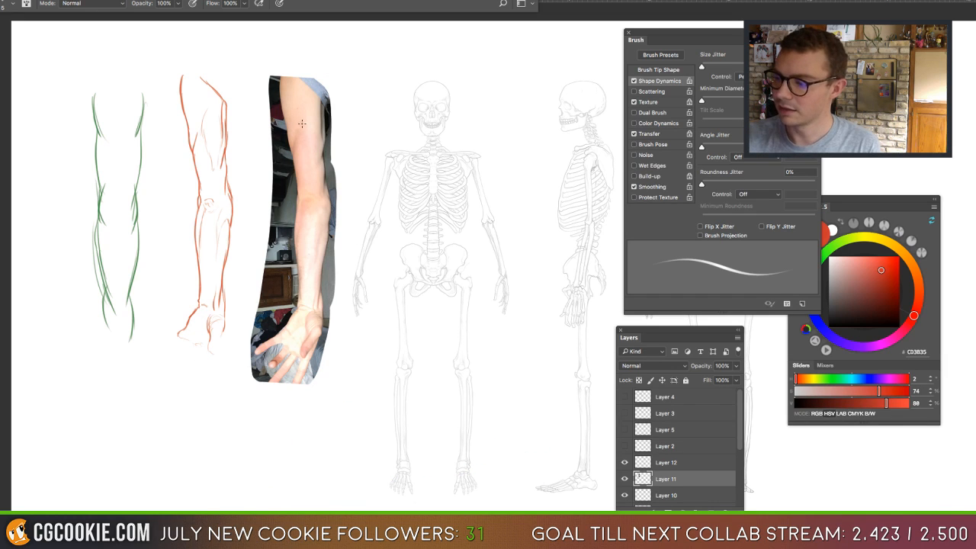
Sketch red muscle contours over the shoulder, upper arm and forearm of the photo on Layer 11.
mouse_move(303, 120)
mouse_down()
mouse_move(310, 154)
mouse_move(294, 137)
mouse_up()
drag(290, 126, 303, 93)
mouse_move(321, 145)
mouse_down()
mouse_move(312, 162)
mouse_move(305, 144)
mouse_move(320, 161)
mouse_move(298, 165)
mouse_move(307, 193)
mouse_move(314, 179)
mouse_move(308, 189)
mouse_up()
drag(297, 147, 302, 127)
mouse_move(303, 151)
mouse_down()
mouse_move(310, 92)
mouse_move(296, 110)
mouse_up()
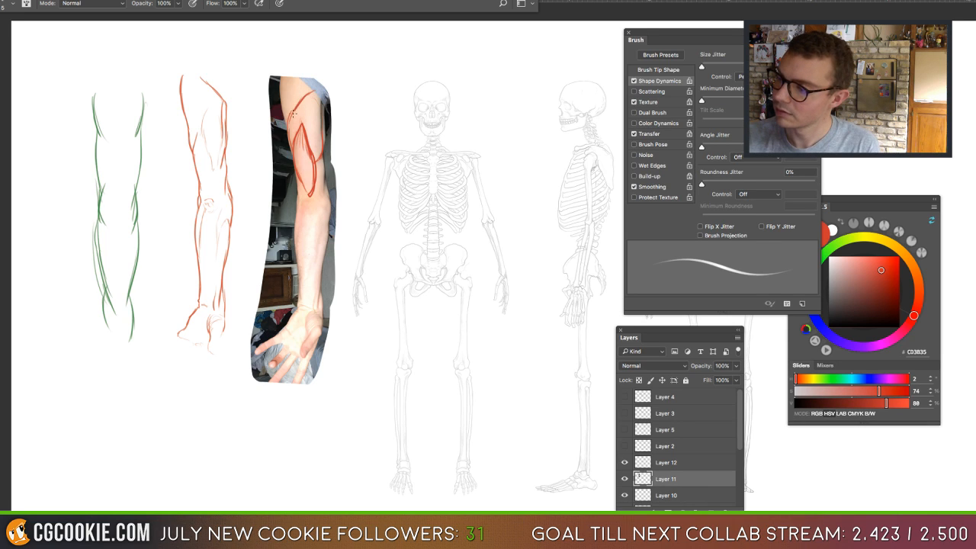
mouse_move(286, 73)
mouse_down()
mouse_move(282, 114)
mouse_move(281, 105)
mouse_up()
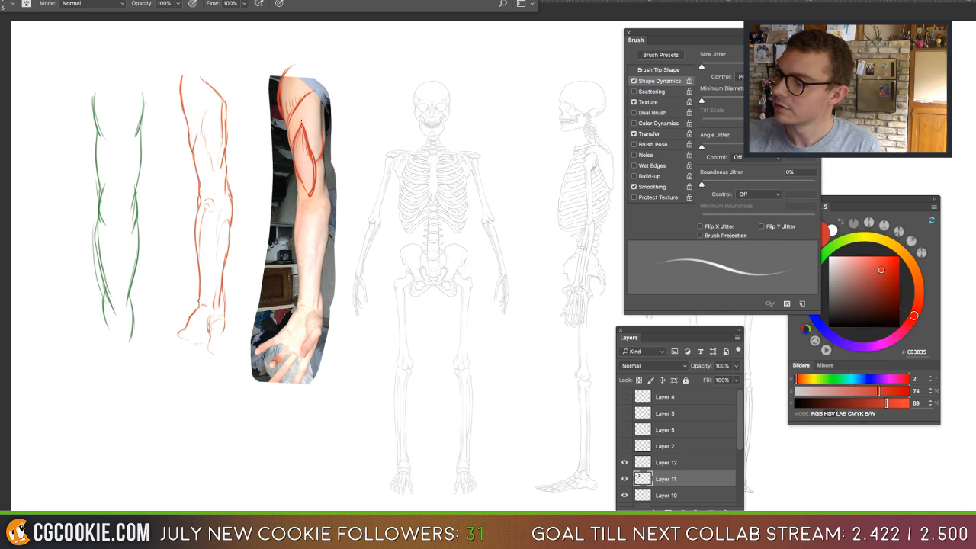
drag(305, 120, 316, 157)
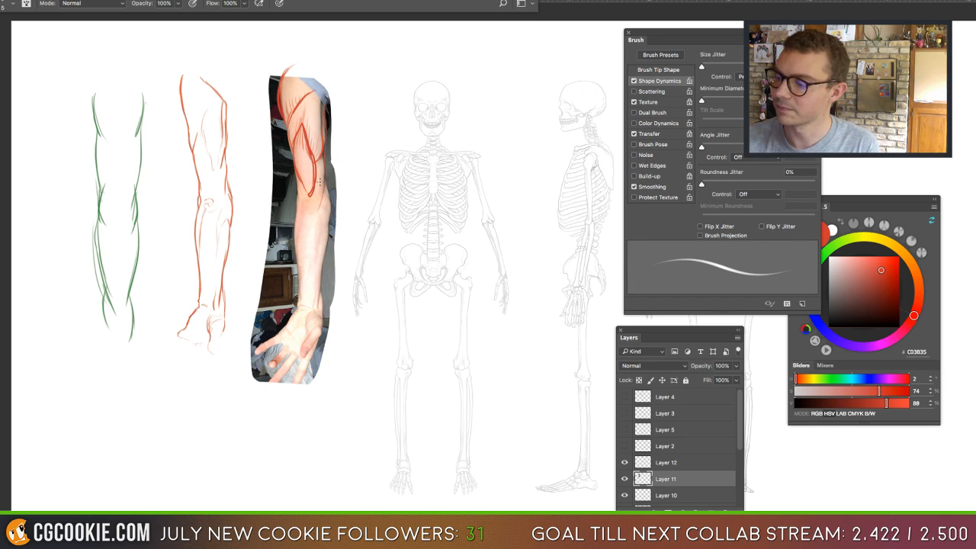
drag(303, 167, 309, 190)
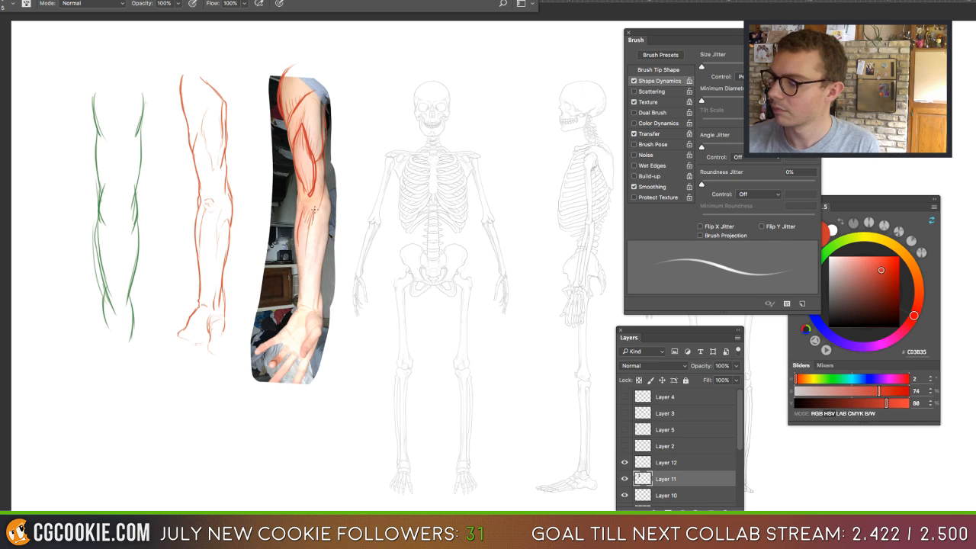
mouse_move(316, 212)
mouse_down()
mouse_move(306, 285)
mouse_move(302, 275)
mouse_up()
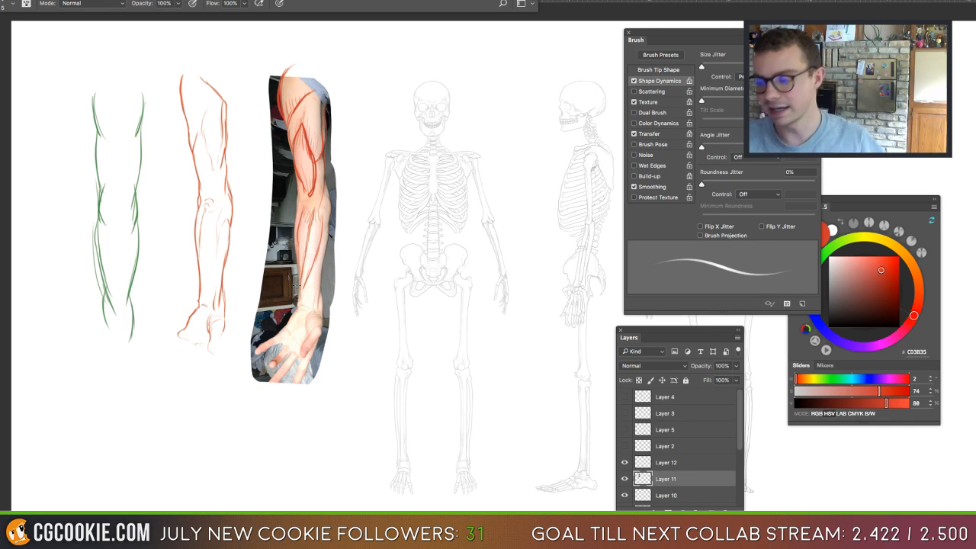
Frame the photographed forearm with a red rectangle and undo the frame.
mouse_move(354, 200)
mouse_down()
mouse_move(261, 239)
mouse_move(253, 310)
mouse_move(353, 322)
mouse_move(356, 247)
mouse_move(340, 200)
mouse_up()
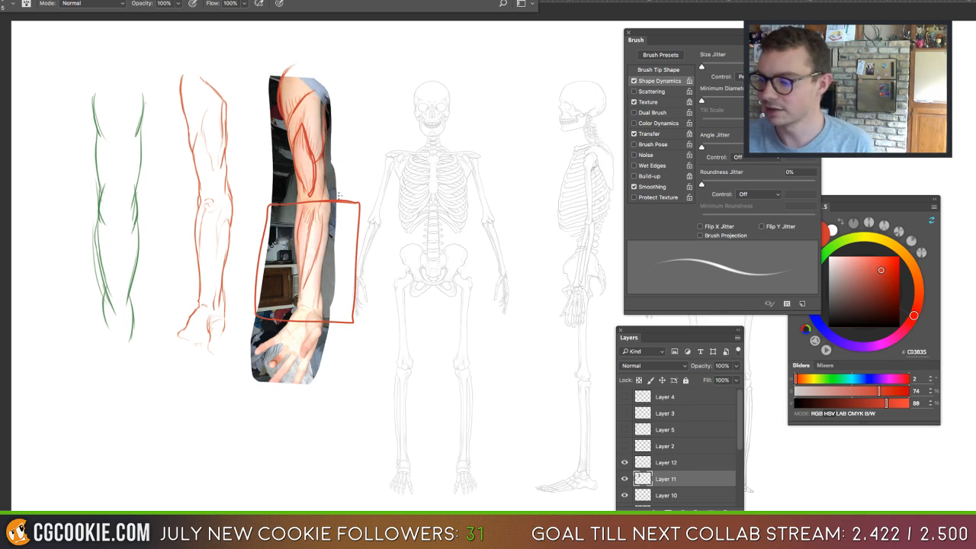
mouse_move(352, 199)
mouse_down()
mouse_move(264, 163)
mouse_move(259, 63)
mouse_move(338, 64)
mouse_move(361, 113)
mouse_move(366, 196)
mouse_up()
key(ctrl+z)
key(ctrl+z)
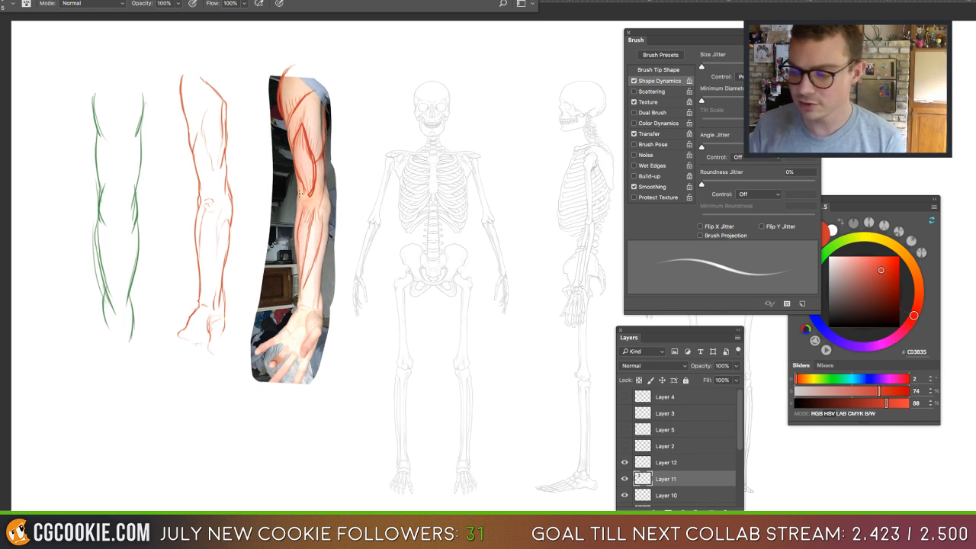
Draw a red line across the photographed elbow and try loops around the arm drawings and photo, undoing both loops.
drag(264, 199, 386, 192)
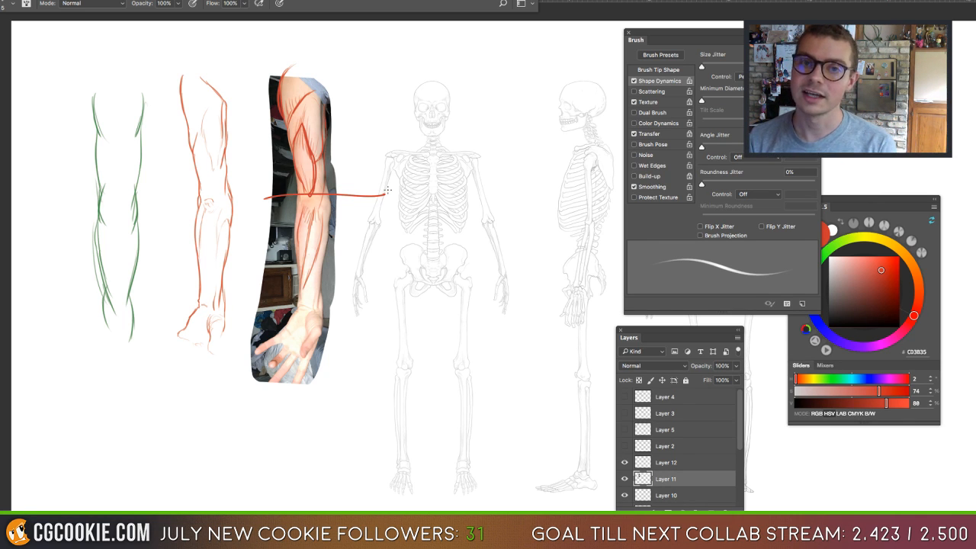
mouse_move(125, 411)
mouse_down()
mouse_move(76, 42)
mouse_move(129, 430)
mouse_move(114, 34)
mouse_move(164, 358)
mouse_up()
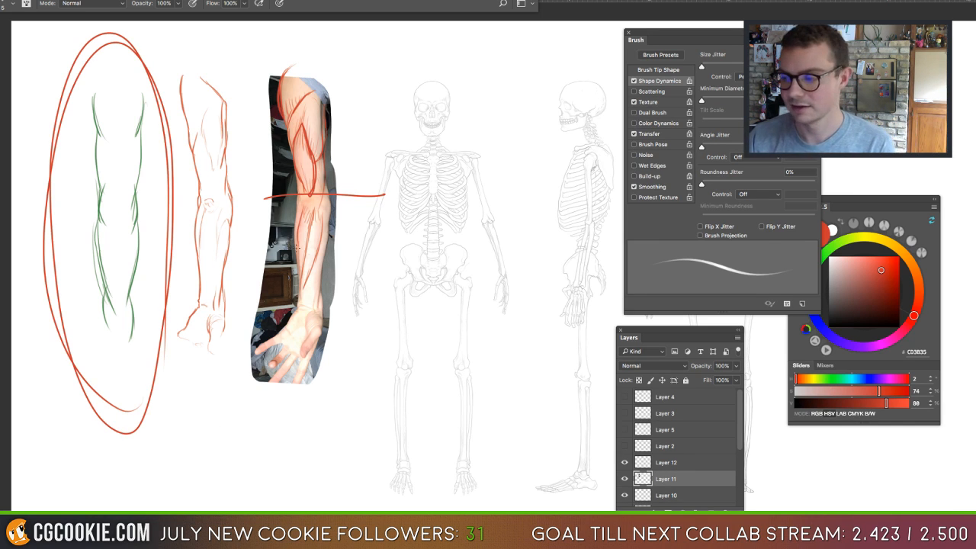
key(ctrl+z)
mouse_move(262, 72)
mouse_down()
mouse_move(173, 53)
mouse_move(352, 324)
mouse_move(183, 45)
mouse_up()
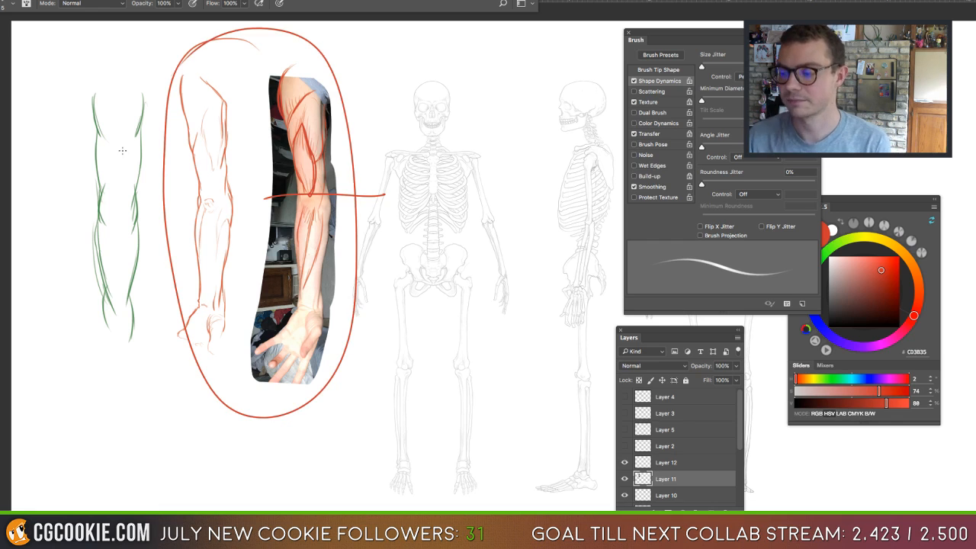
key(ctrl+z)
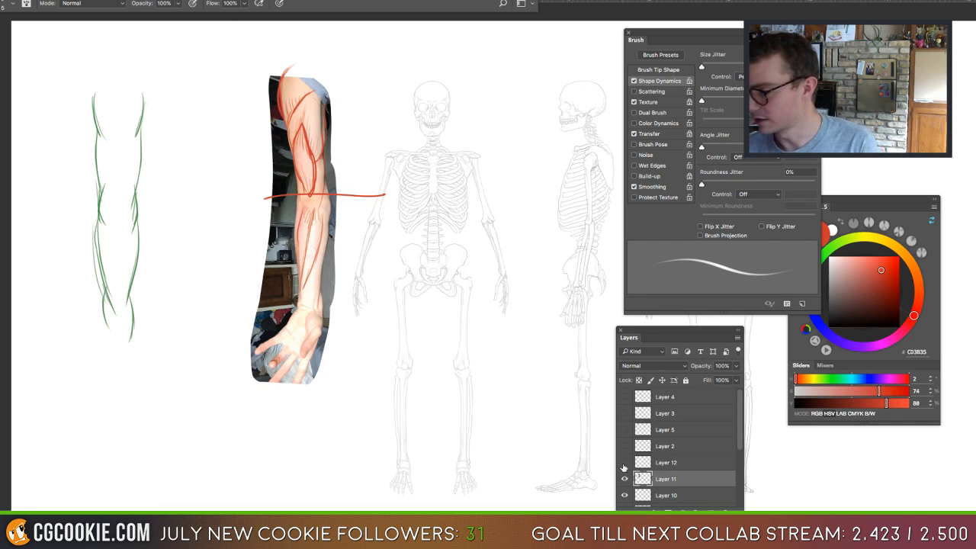
Toggle Layers 12 and 10 to compare the red and green arm drawings, and hide the photo on Layer 11.
click(624, 463)
click(625, 463)
click(625, 495)
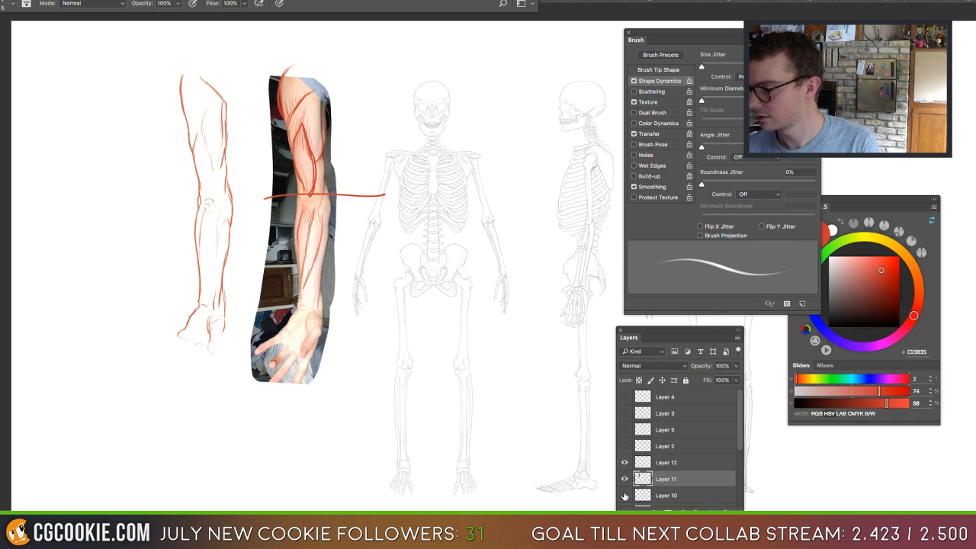
click(624, 494)
click(624, 479)
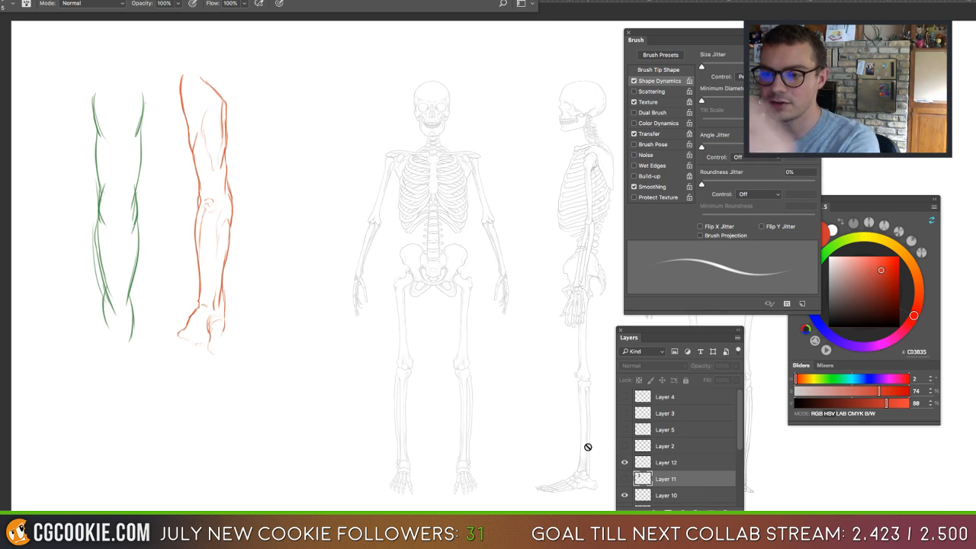
Add a new layer above Layer 11 and delete the marked-up arm photo layer.
click(257, 152)
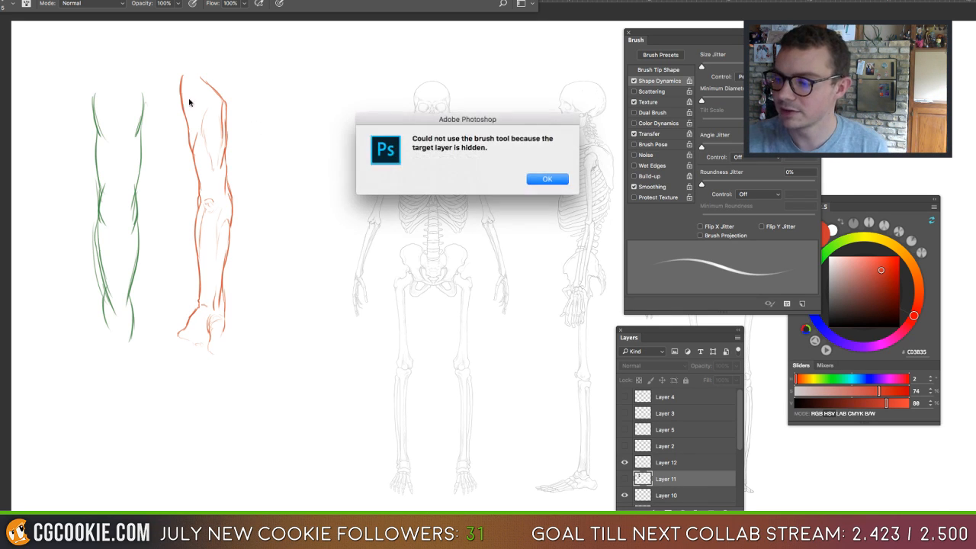
click(551, 178)
click(696, 505)
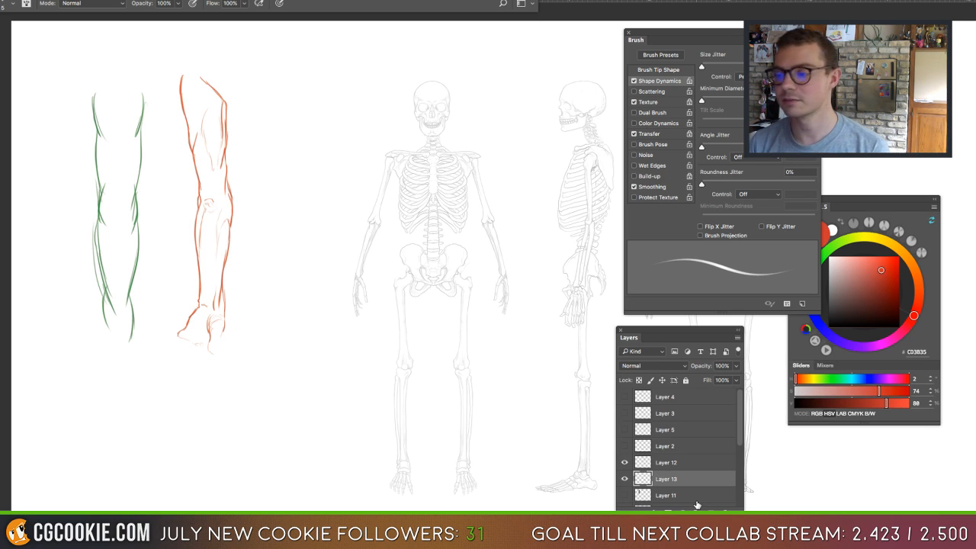
click(624, 494)
click(643, 496)
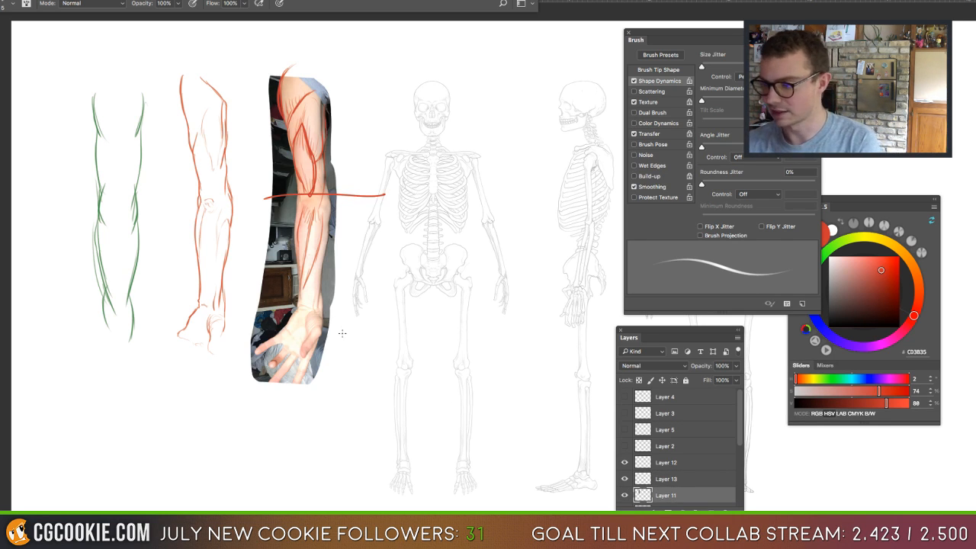
key(Delete)
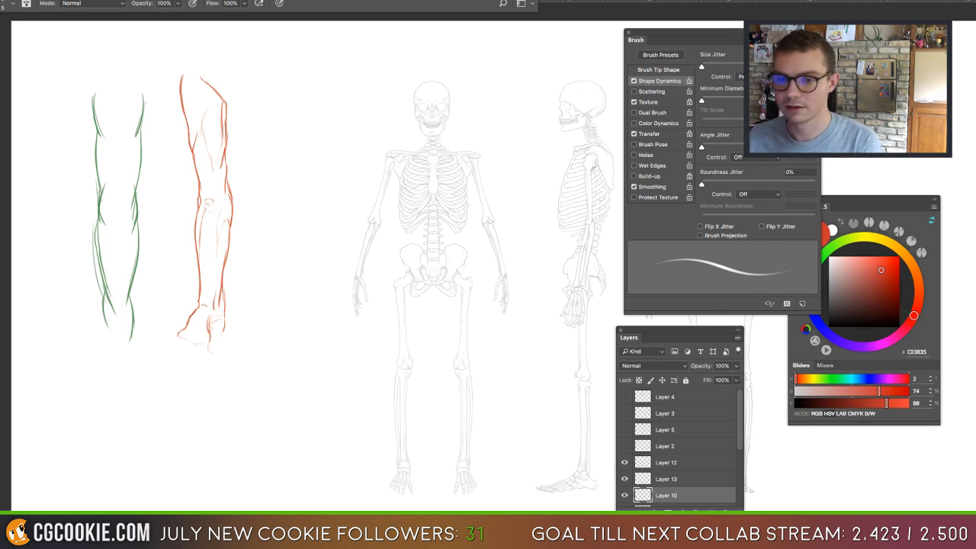
Copy the IMG_0225 arm from the reference document and paste it into the skeleton drawing.
key(ctrl+Tab)
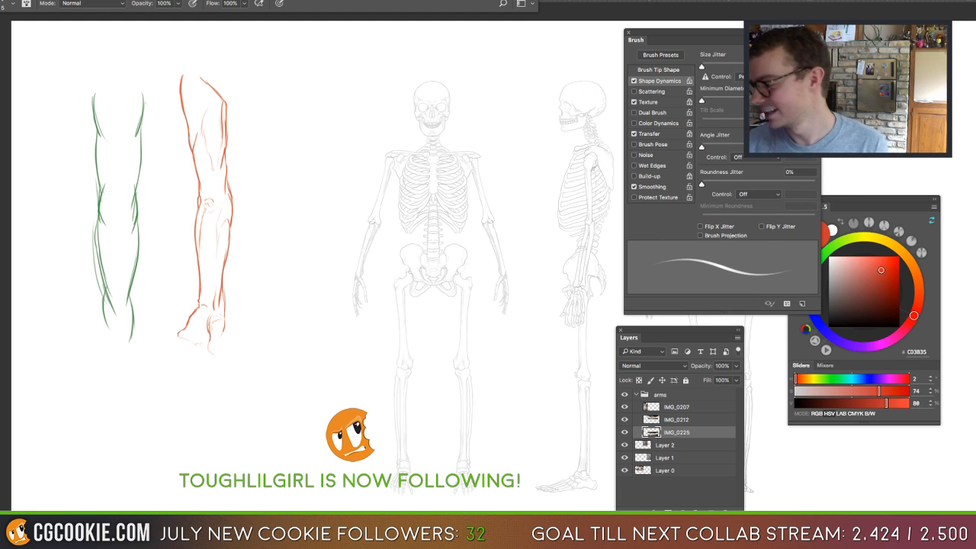
key(l)
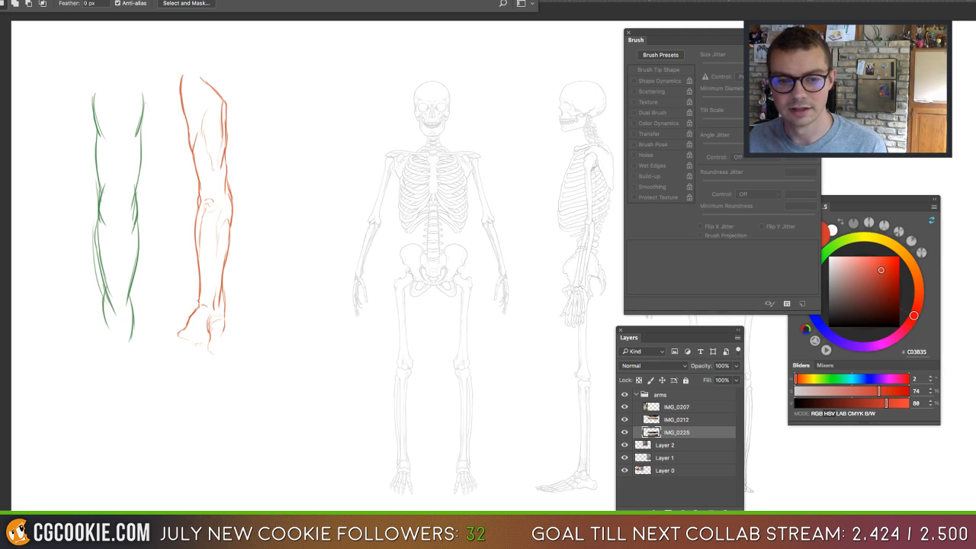
click(474, 314)
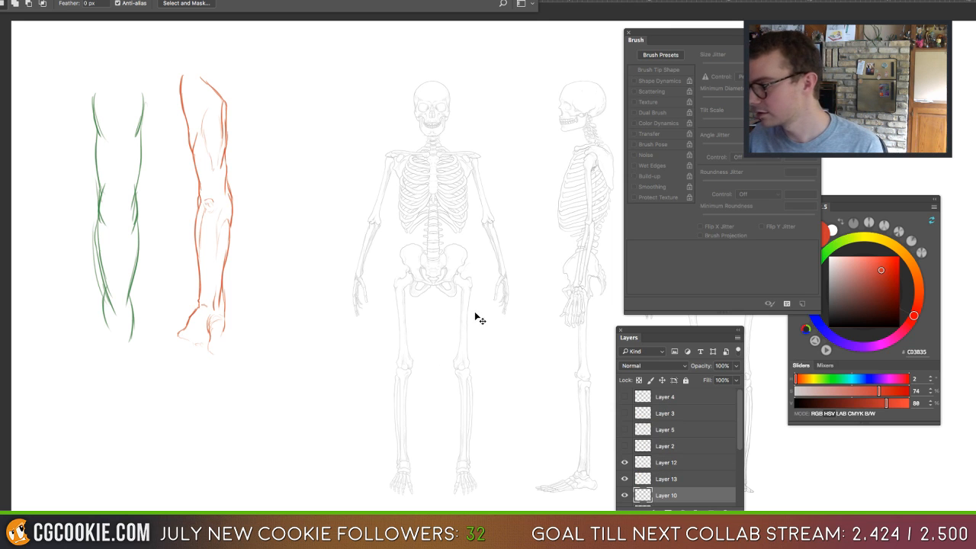
key(ctrl+v)
Rotate the pasted arm photo to -90°, scale it to about 80.5% and place it over the green arm contours.
key(ctrl+t)
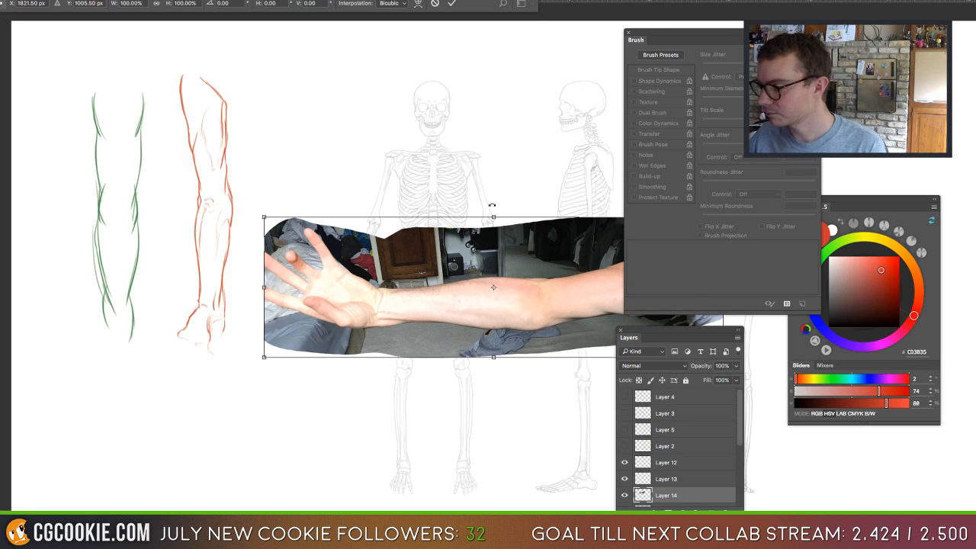
drag(499, 196, 403, 325)
drag(563, 57, 533, 146)
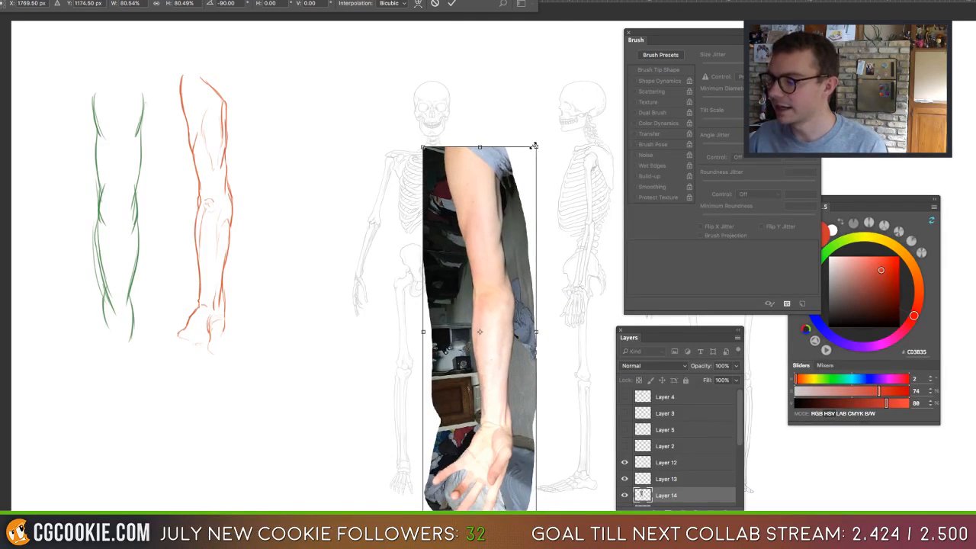
drag(514, 215, 139, 154)
key(Return)
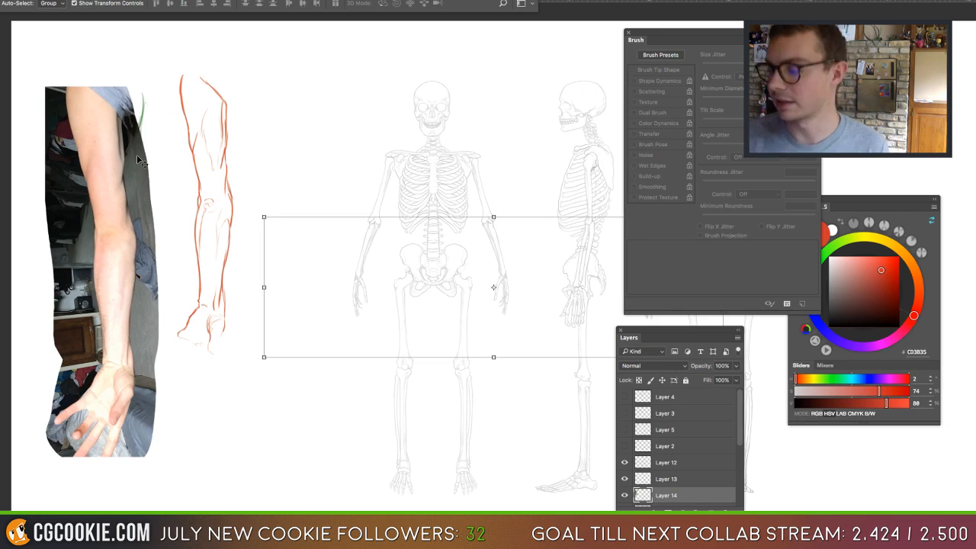
Move the Bones group sideways, away from the arm drawings, to free canvas space.
click(734, 441)
drag(737, 440, 722, 505)
click(661, 467)
key(b)
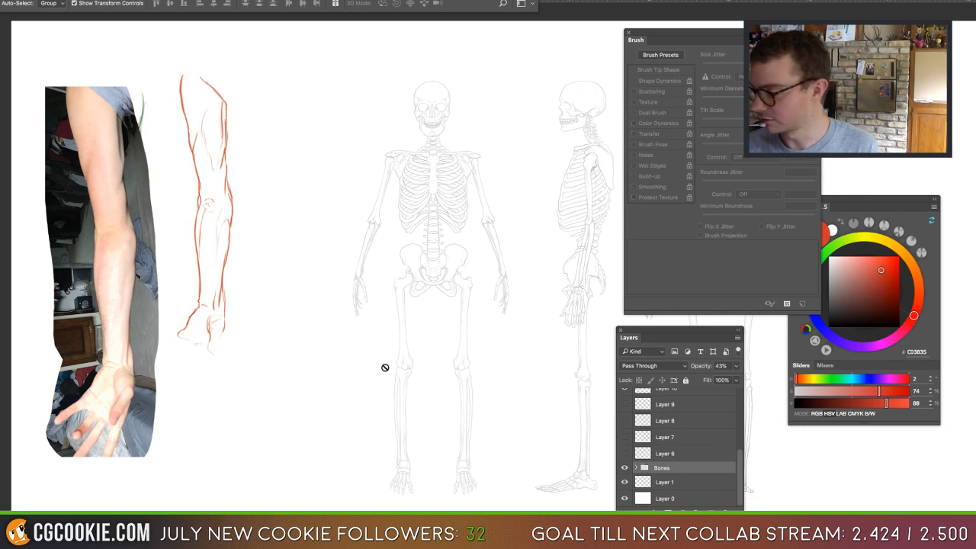
key(v)
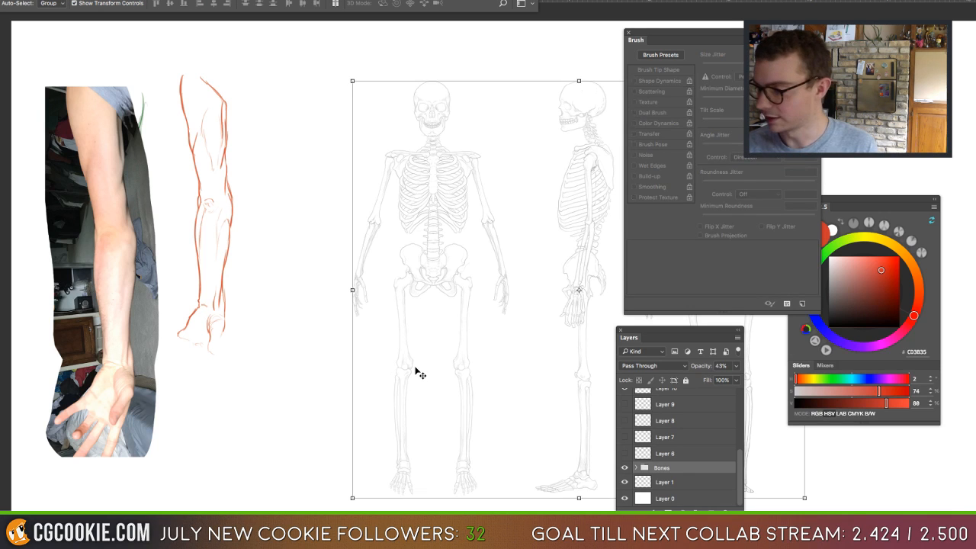
mouse_move(428, 372)
mouse_down()
mouse_move(533, 367)
mouse_move(543, 381)
mouse_up()
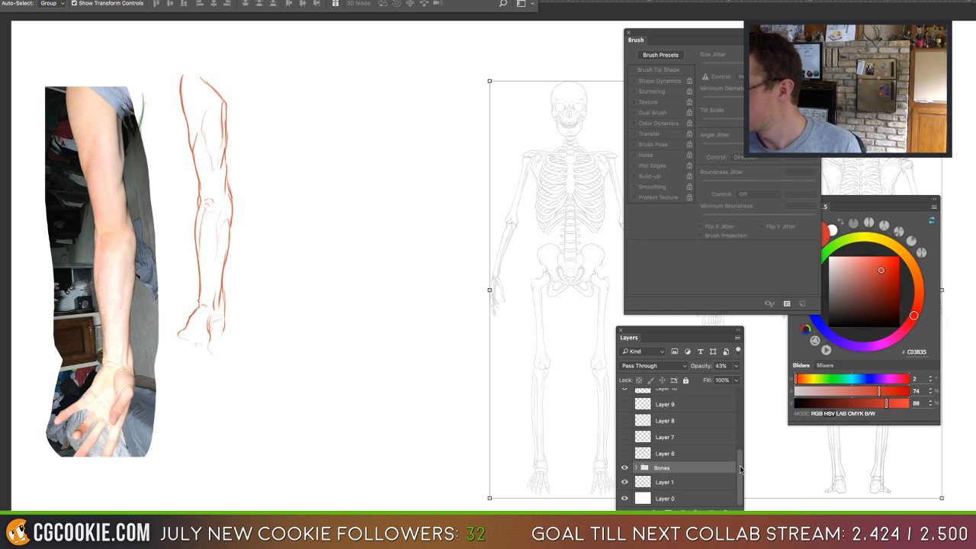
Move the arm photo on Layer 14 below the green contours on Layer 10.
drag(741, 470, 742, 433)
click(665, 463)
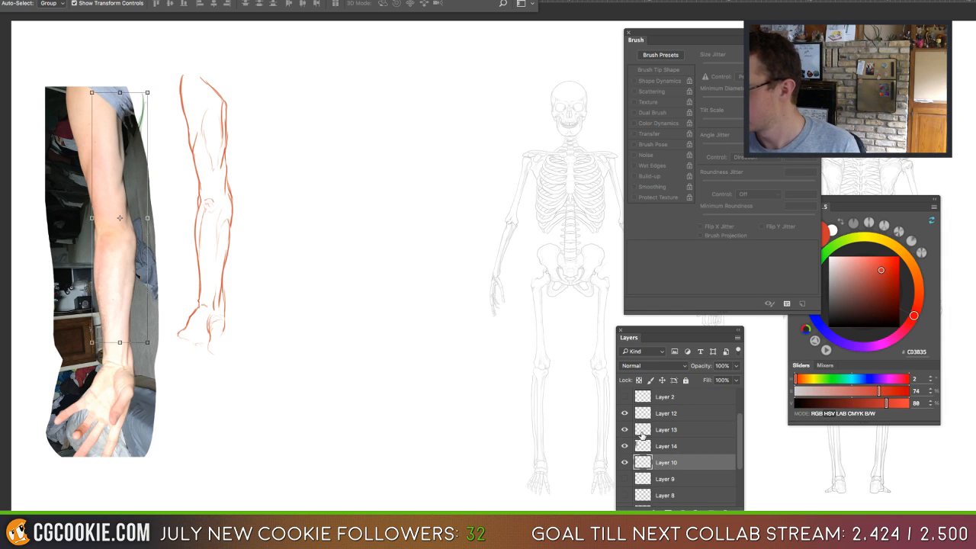
click(624, 446)
click(625, 446)
drag(644, 448, 647, 469)
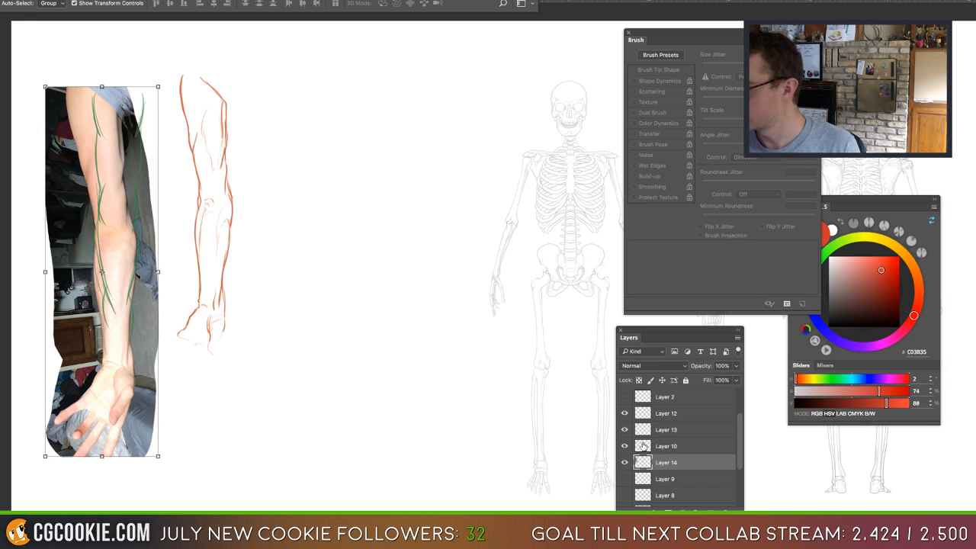
Select Layers 10, 13 and 12 together and move the green and red arm drawings clear of the photo.
click(643, 447)
shift+click(644, 414)
drag(205, 305, 271, 287)
drag(283, 324, 293, 316)
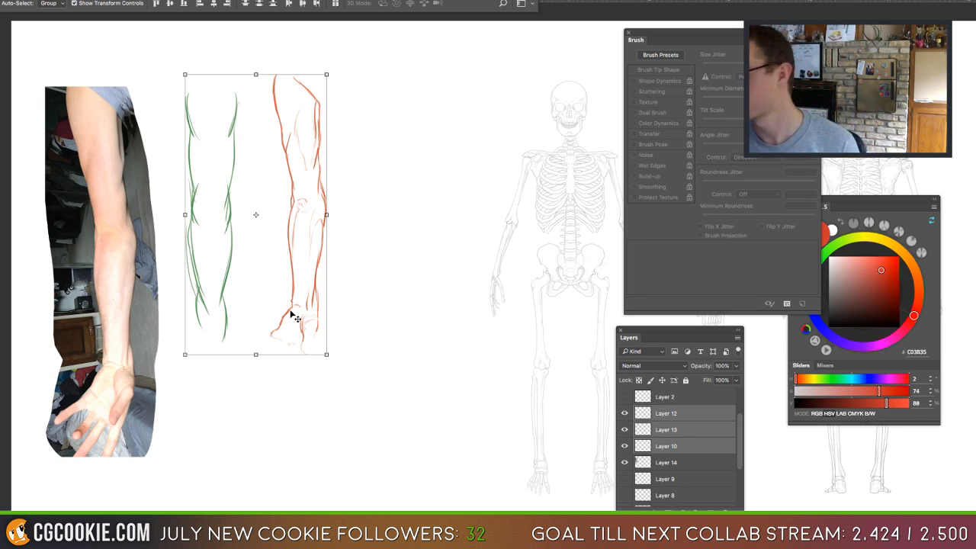
Select Layer 12 alone and toggle its visibility to identify the drawing it holds.
click(636, 413)
click(624, 413)
click(624, 413)
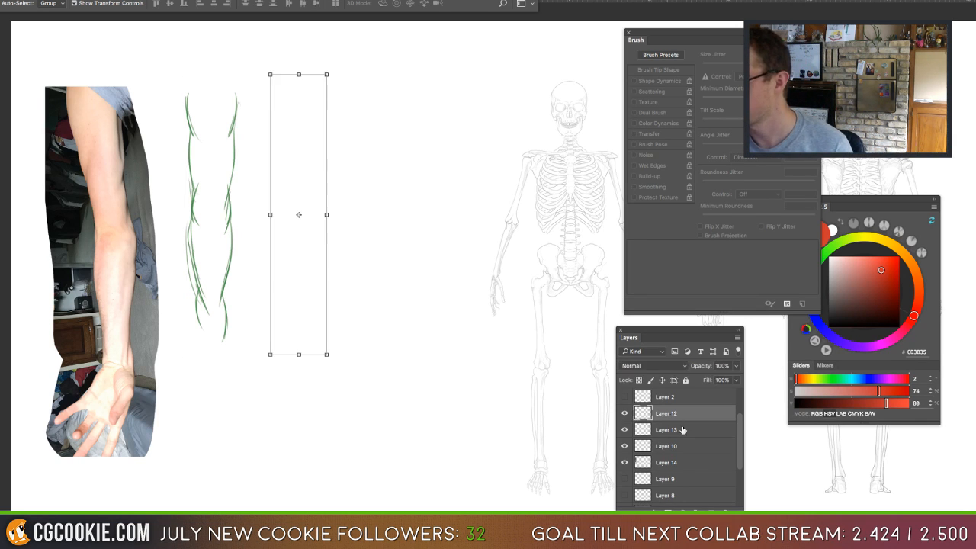
Add a new layer above Layer 12 and try a brush ring around the red arm contour, undoing the ring.
click(711, 509)
key(b)
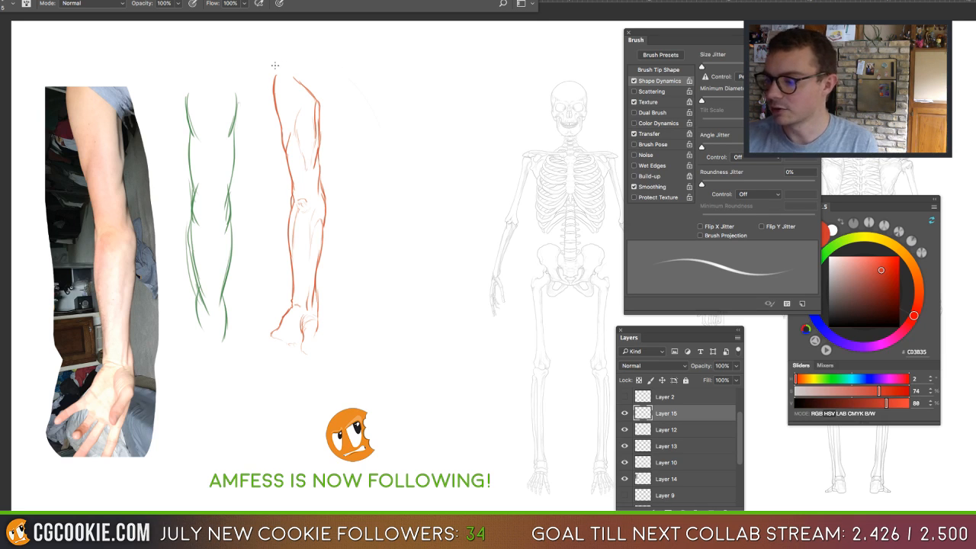
mouse_move(274, 65)
mouse_down()
mouse_move(375, 199)
mouse_move(339, 68)
mouse_up()
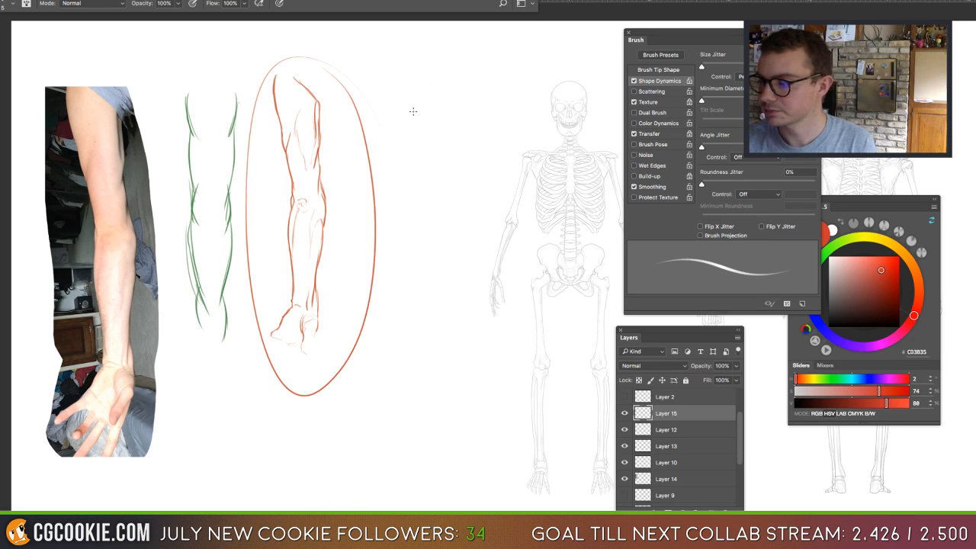
key(super+z)
Sketch a light red shoulder ball with tapering upper-arm muscle shapes in the free space beside the red arm contour.
mouse_move(414, 81)
mouse_down()
mouse_move(426, 94)
mouse_move(398, 92)
mouse_move(395, 122)
mouse_up()
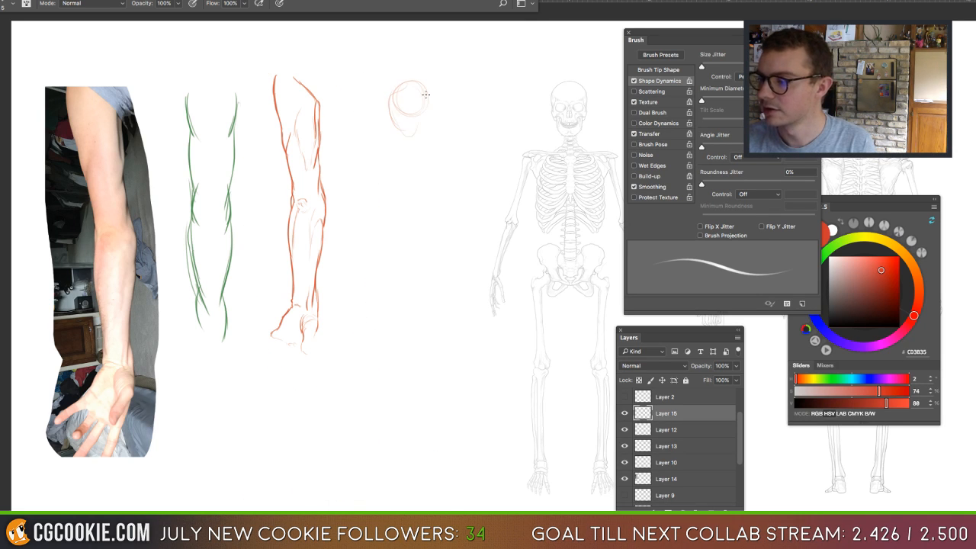
drag(426, 95, 406, 146)
drag(391, 99, 407, 146)
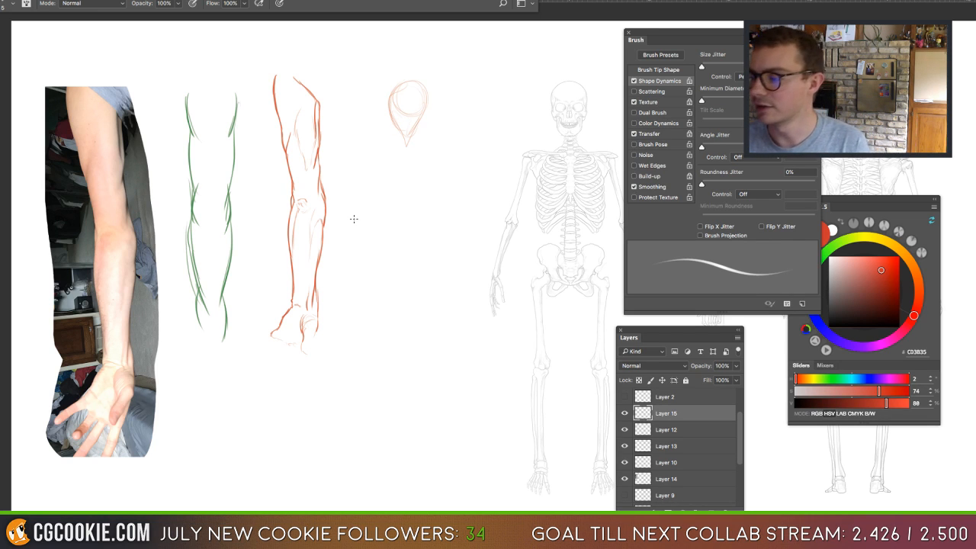
mouse_move(427, 109)
mouse_down()
mouse_move(433, 159)
mouse_move(424, 171)
mouse_up()
drag(419, 149, 411, 157)
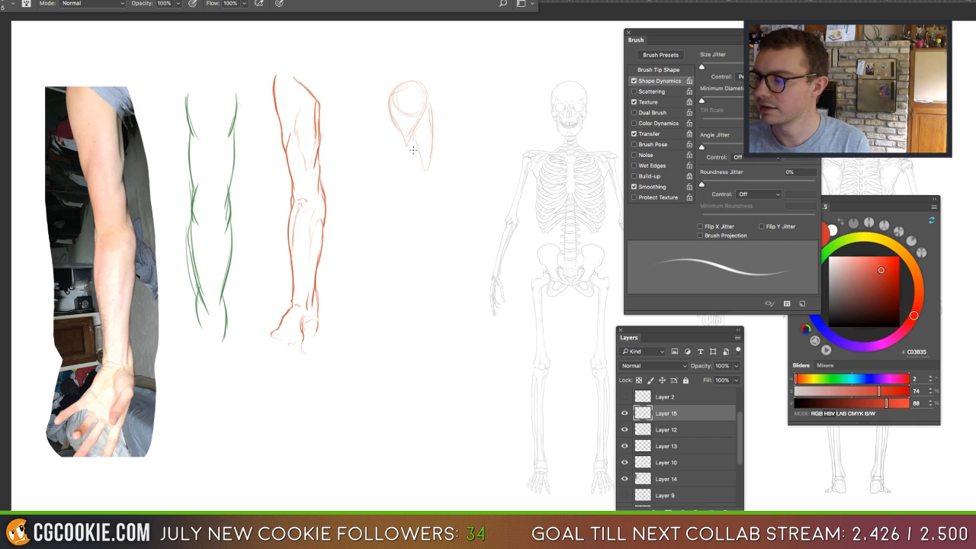
drag(398, 115, 404, 180)
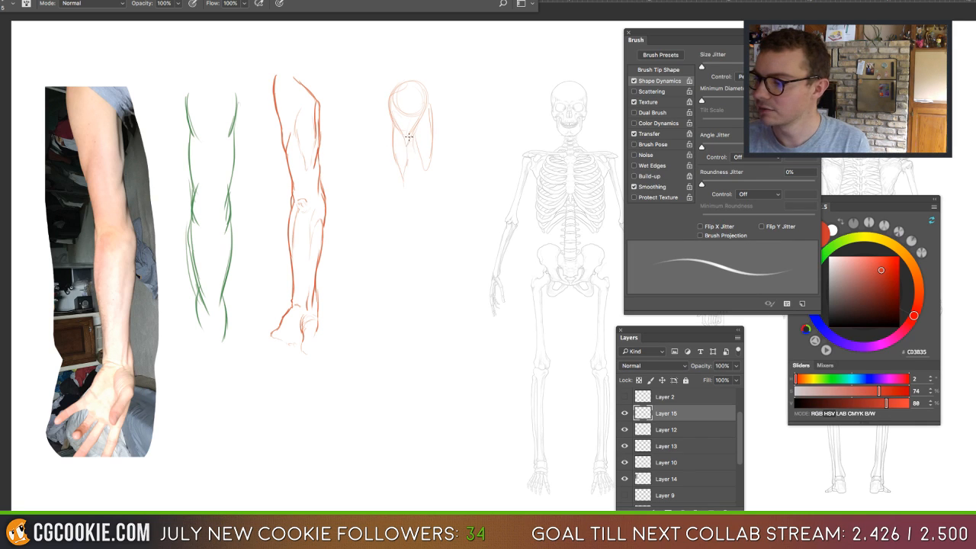
drag(408, 136, 419, 184)
Extend the light muscle sketch with the elbow, forearm contours and rounded hand shapes.
mouse_move(430, 137)
mouse_down()
mouse_move(405, 162)
mouse_move(427, 180)
mouse_up()
mouse_move(408, 160)
mouse_down()
mouse_move(405, 205)
mouse_move(428, 183)
mouse_move(412, 218)
mouse_move(404, 203)
mouse_move(398, 221)
mouse_move(412, 285)
mouse_up()
drag(432, 187, 422, 318)
mouse_move(407, 248)
mouse_down()
mouse_move(402, 307)
mouse_move(420, 312)
mouse_move(391, 343)
mouse_move(404, 350)
mouse_up()
drag(424, 311, 416, 353)
drag(408, 350, 406, 328)
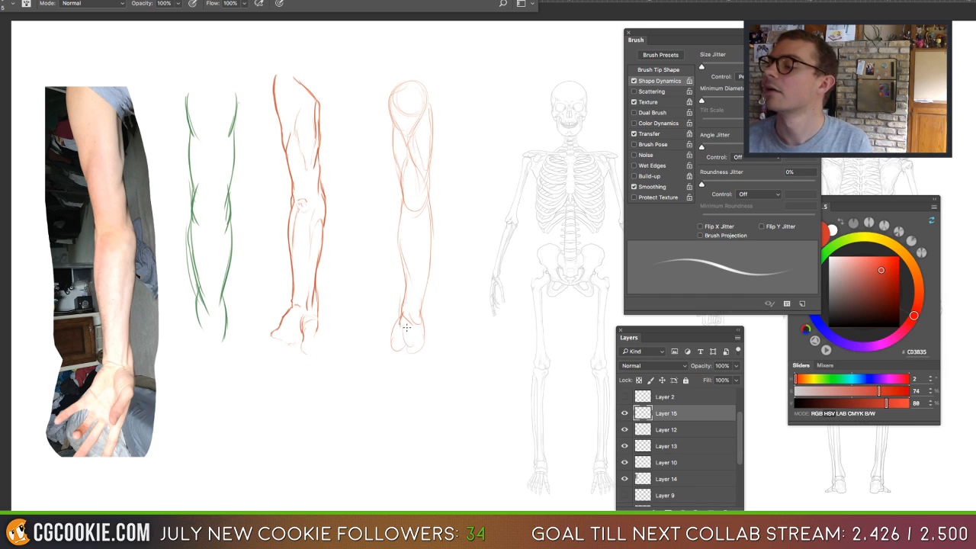
Try a ring around the muscle sketch, undo it, and erase the whole sketch from the canvas.
mouse_move(389, 378)
mouse_down()
mouse_move(461, 329)
mouse_move(405, 402)
mouse_up()
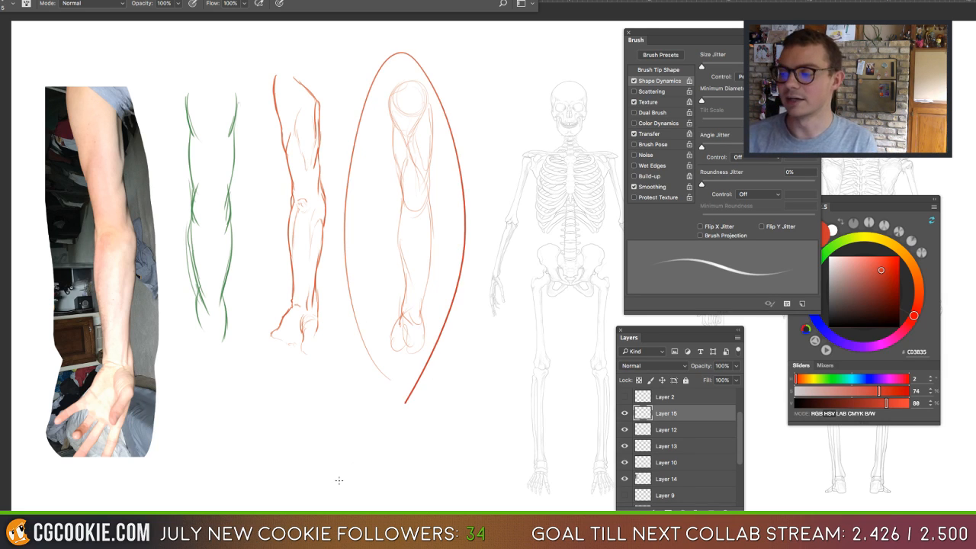
key(ctrl+z)
key(e)
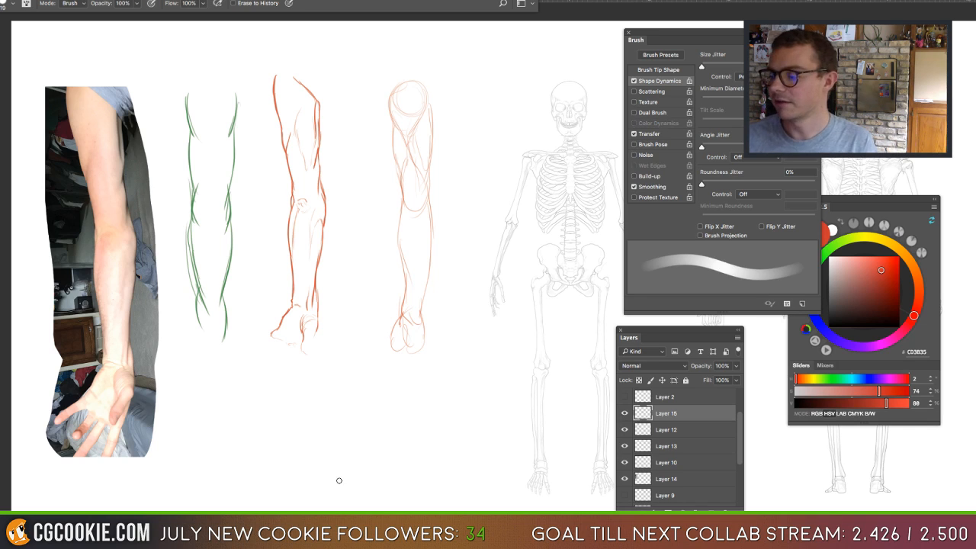
mouse_move(405, 343)
mouse_down()
mouse_move(440, 345)
mouse_move(421, 351)
mouse_move(401, 83)
mouse_up()
Draw a red stick skeleton of the arm with shoulder and elbow joints, two forearm bones and a boxy hand.
key(b)
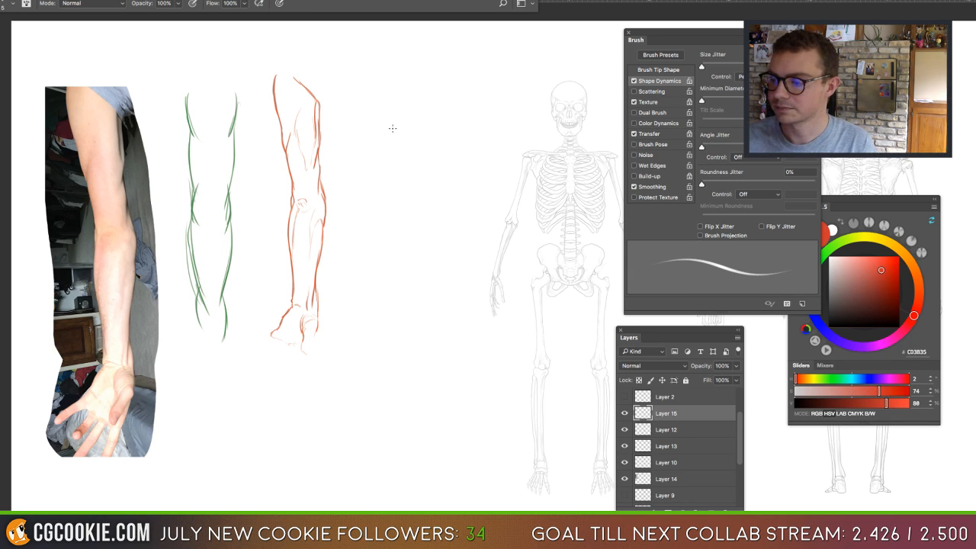
mouse_move(406, 95)
mouse_down()
mouse_move(413, 194)
mouse_move(395, 198)
mouse_move(407, 264)
mouse_up()
key(super+z)
key(super+z)
mouse_move(412, 203)
mouse_down()
mouse_move(411, 313)
mouse_move(391, 347)
mouse_move(416, 330)
mouse_move(388, 346)
mouse_move(407, 359)
mouse_up()
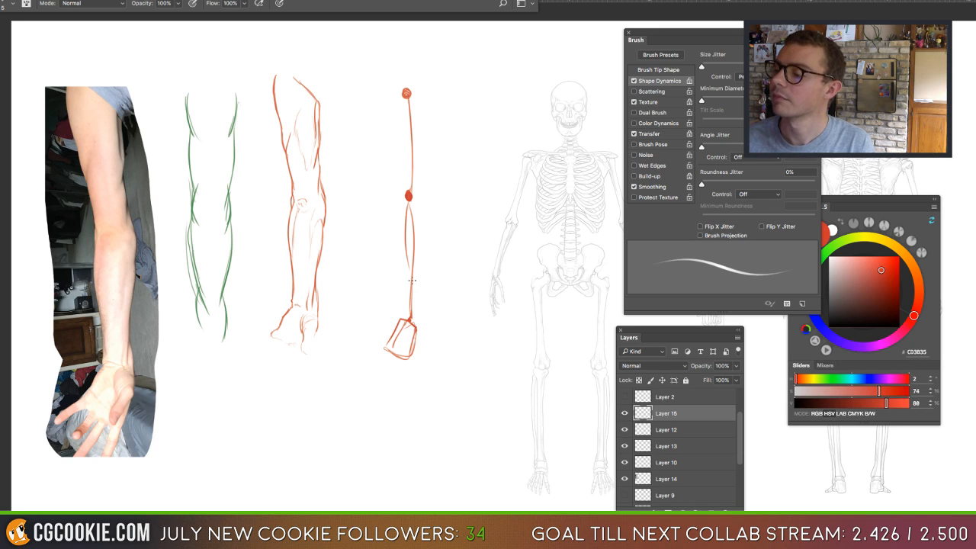
drag(413, 308, 407, 227)
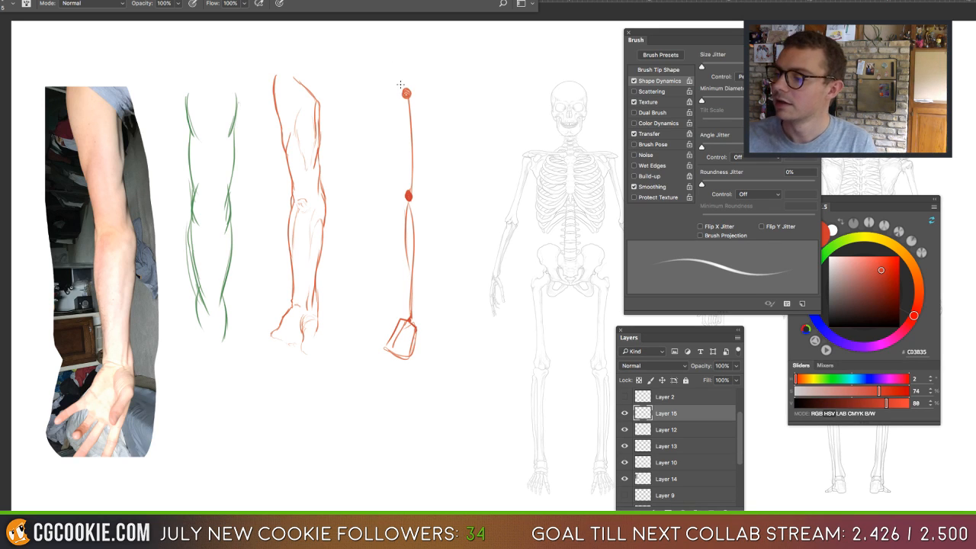
Try blocking in the upper arm and forearm as cylinders around the stick skeleton, and undo them.
mouse_move(385, 96)
mouse_down()
mouse_move(425, 99)
mouse_move(387, 141)
mouse_move(424, 183)
mouse_move(429, 98)
mouse_up()
drag(389, 205, 410, 216)
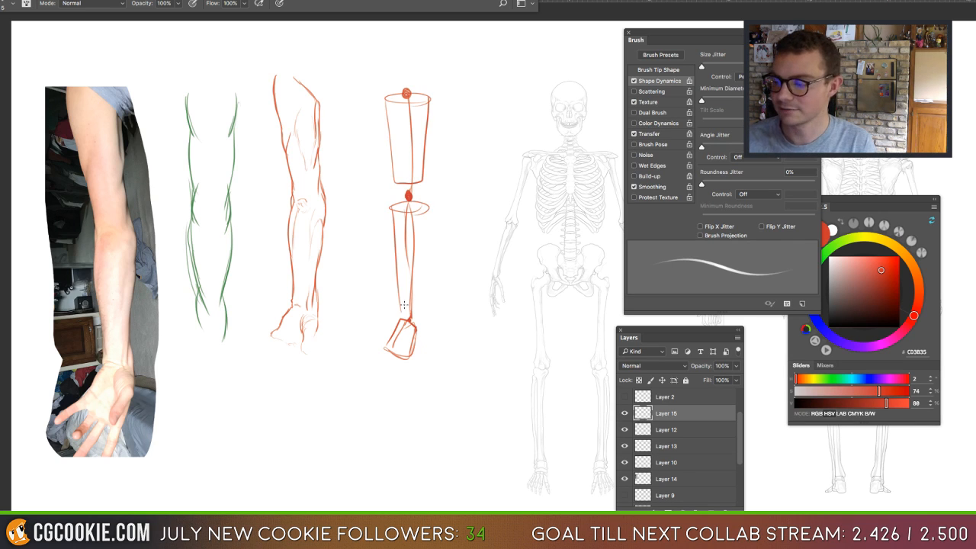
key(ctrl+z)
key(ctrl+z)
key(ctrl+z)
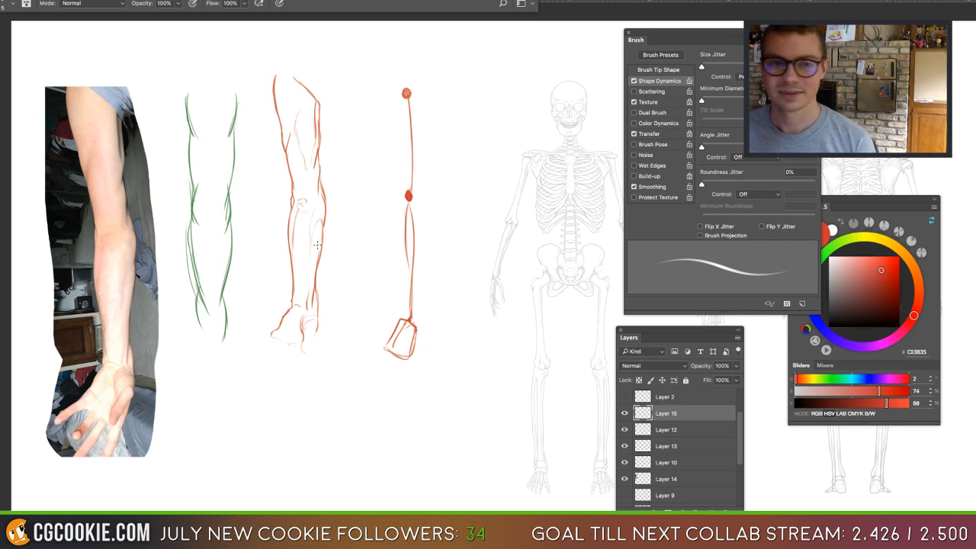
key(Tab)
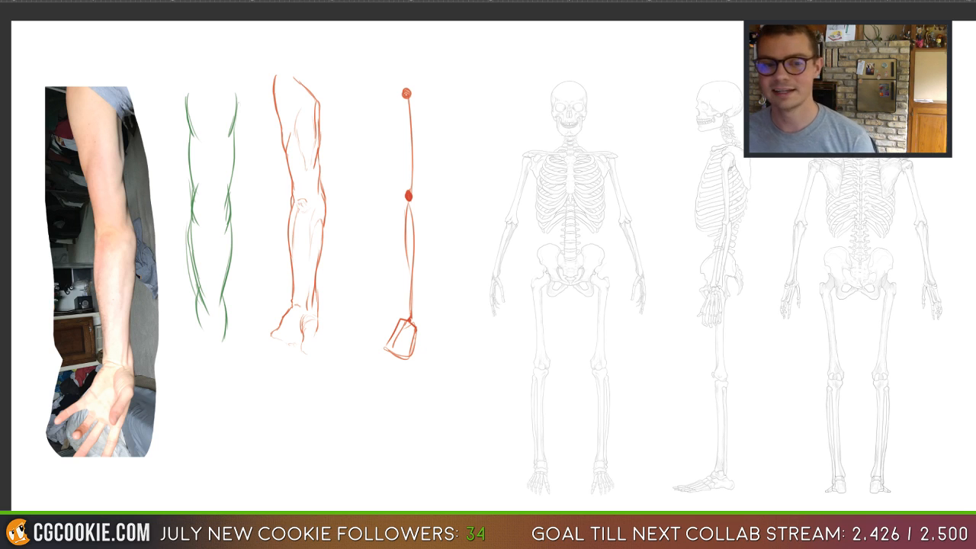
key(Tab)
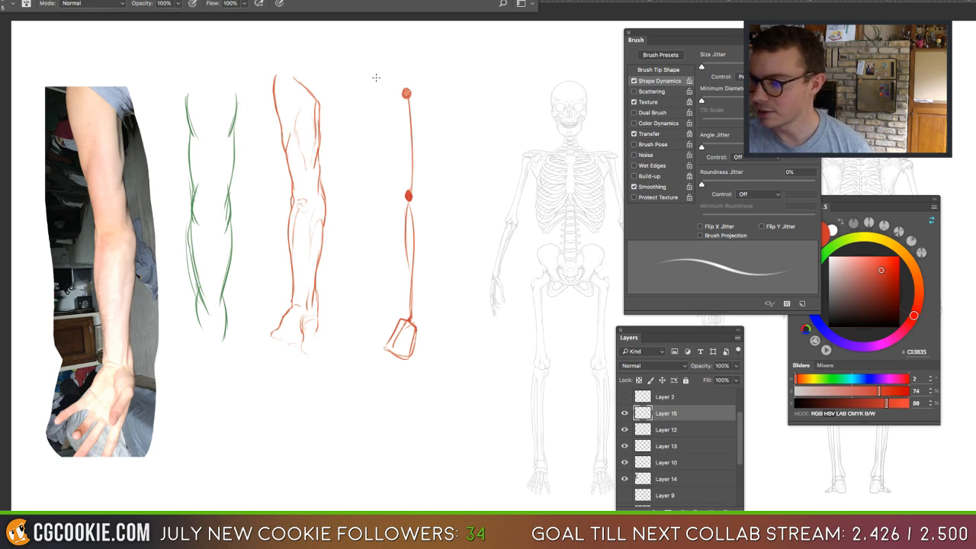
Draw the outer contours of both sides of the arm around the stick skeleton, from shoulder to hand.
drag(376, 77, 389, 183)
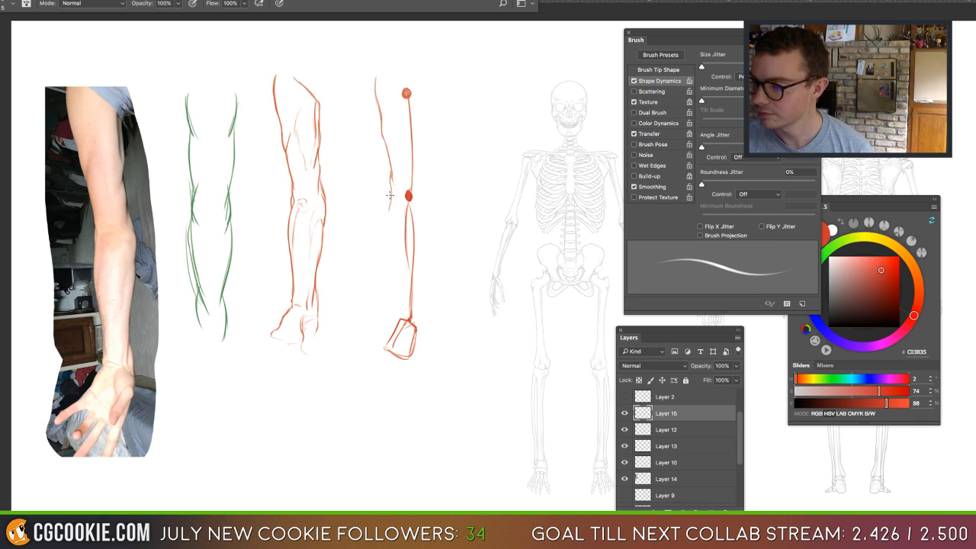
mouse_move(389, 214)
mouse_down()
mouse_move(400, 304)
mouse_move(375, 344)
mouse_up()
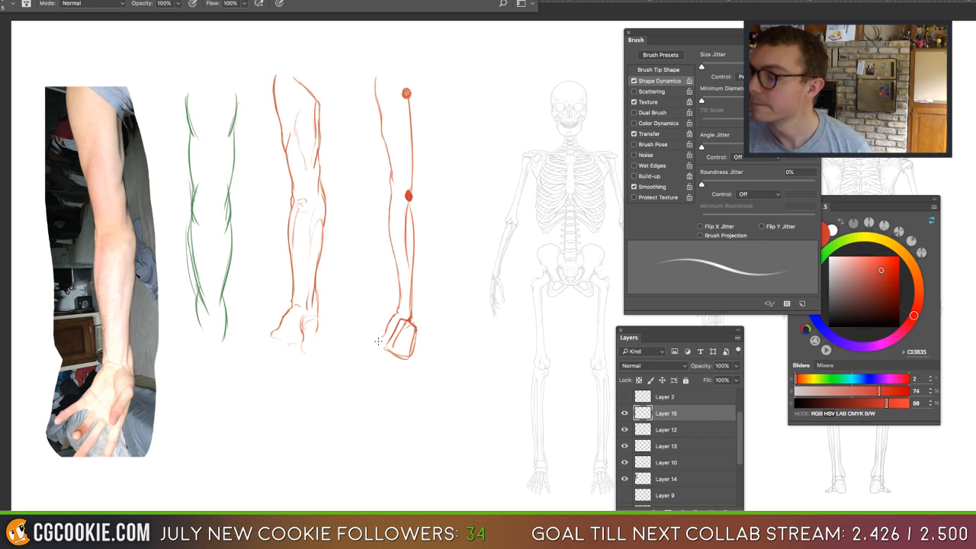
drag(421, 92, 418, 300)
drag(418, 260, 424, 314)
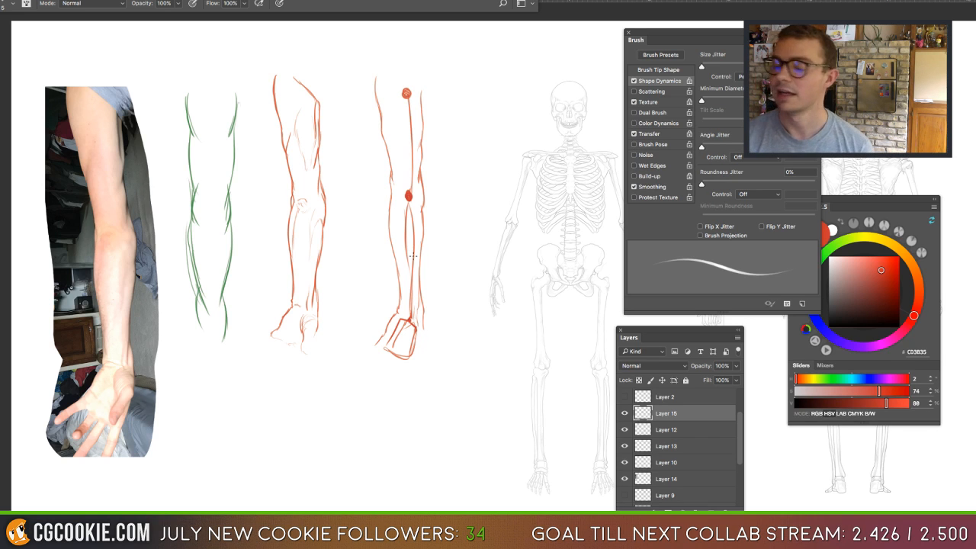
Fade the stick skeleton with the eraser and draw light biceps, elbow, forearm and wrist lines inside the new arm outline.
key(e)
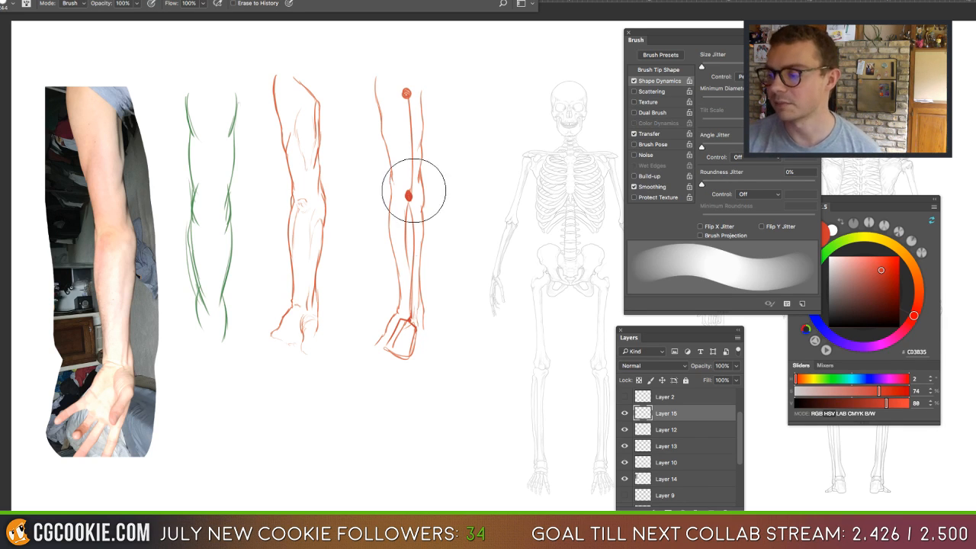
mouse_move(430, 184)
mouse_down()
mouse_move(405, 191)
mouse_move(413, 176)
mouse_move(408, 205)
mouse_move(410, 98)
mouse_move(407, 309)
mouse_move(405, 336)
mouse_move(392, 340)
mouse_up()
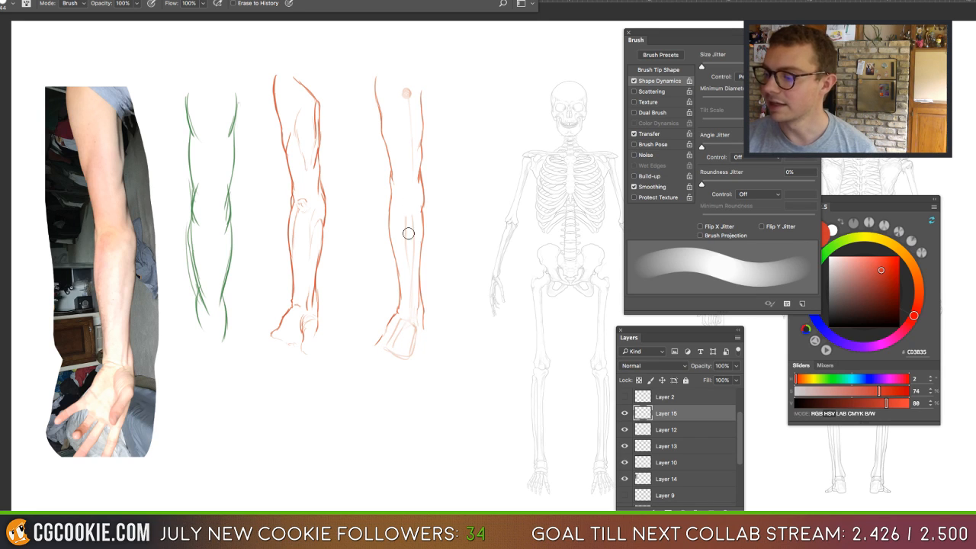
key(b)
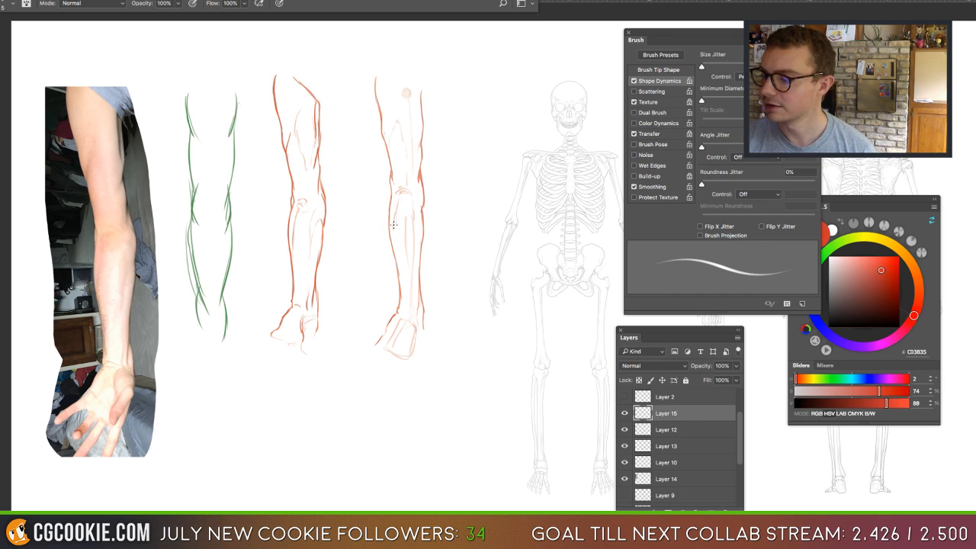
key(e)
drag(406, 218, 404, 276)
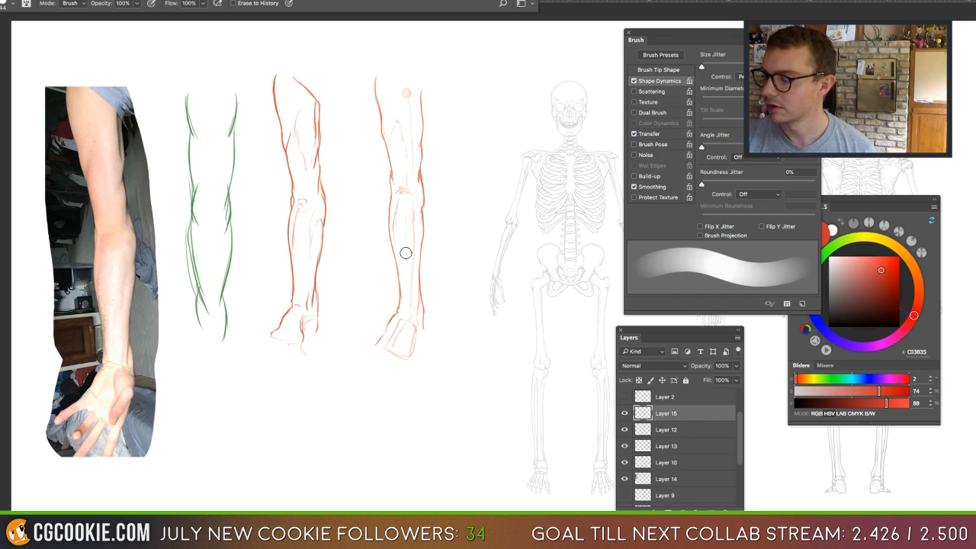
key(b)
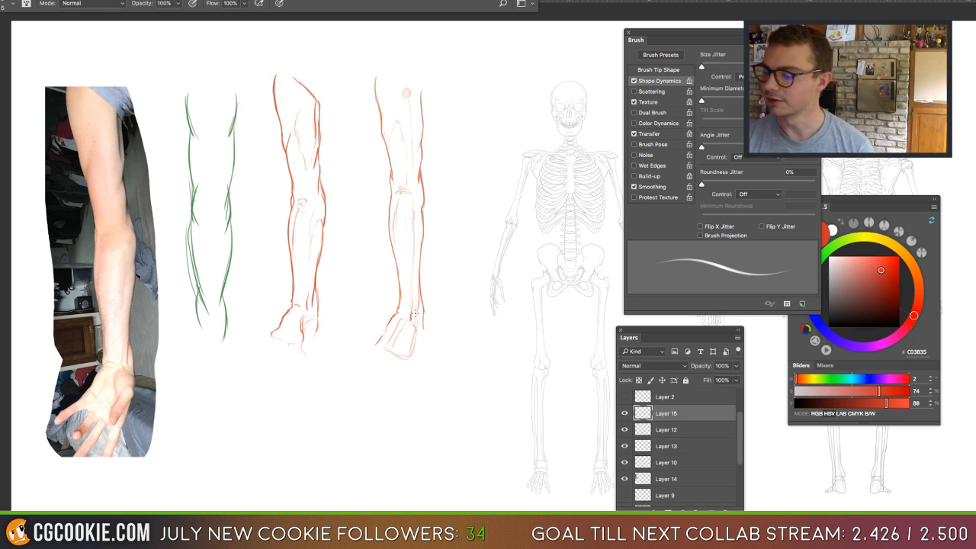
drag(417, 299, 423, 334)
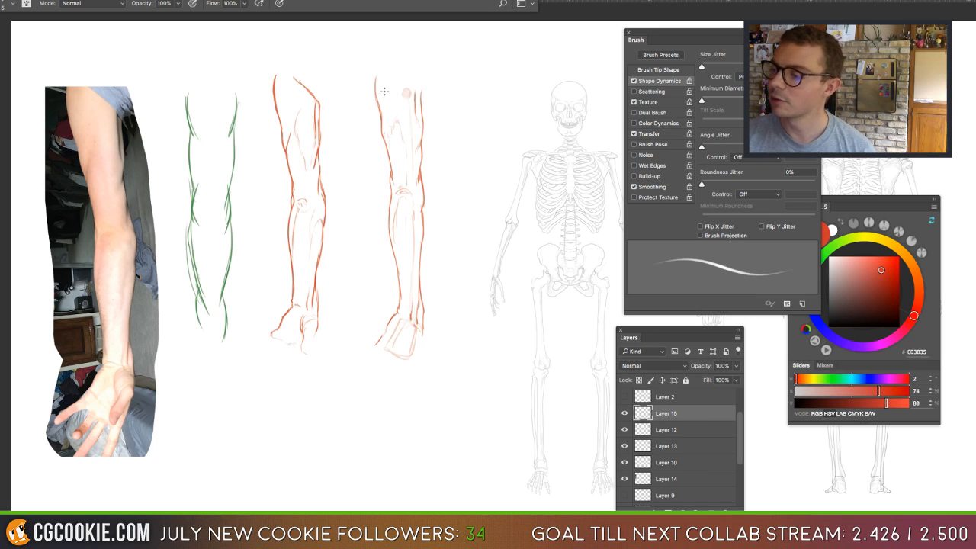
Try temporary marks around the elbow, wrist and hand of the new arm drawing, undoing each one.
mouse_move(438, 325)
mouse_down()
mouse_move(450, 228)
mouse_move(423, 414)
mouse_move(430, 421)
mouse_up()
key(ctrl+z)
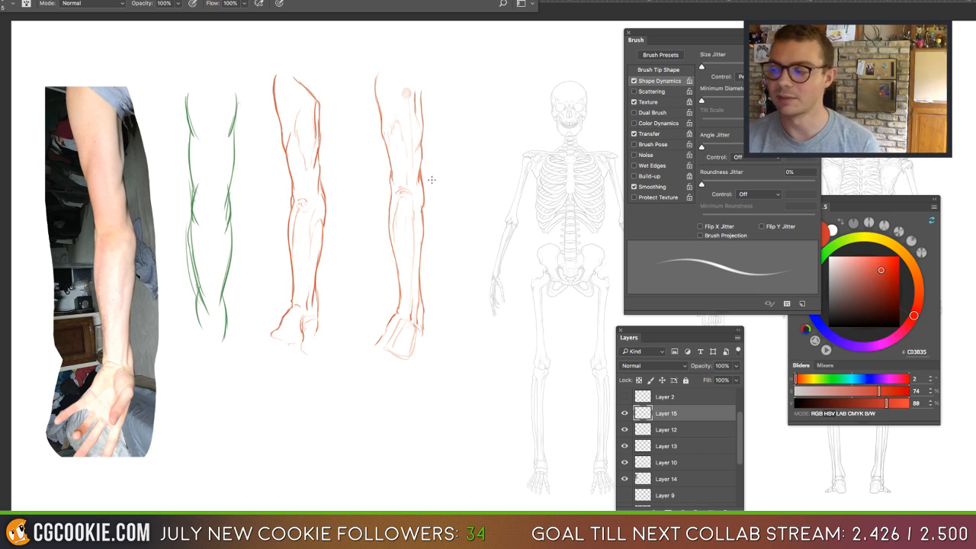
mouse_move(432, 163)
mouse_down()
mouse_move(409, 226)
mouse_move(422, 155)
mouse_move(442, 167)
mouse_up()
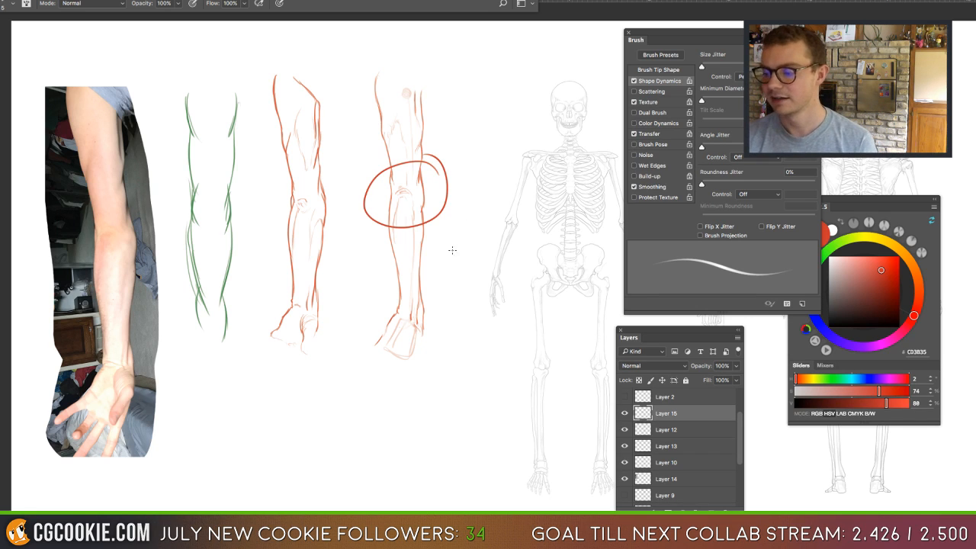
key(ctrl+z)
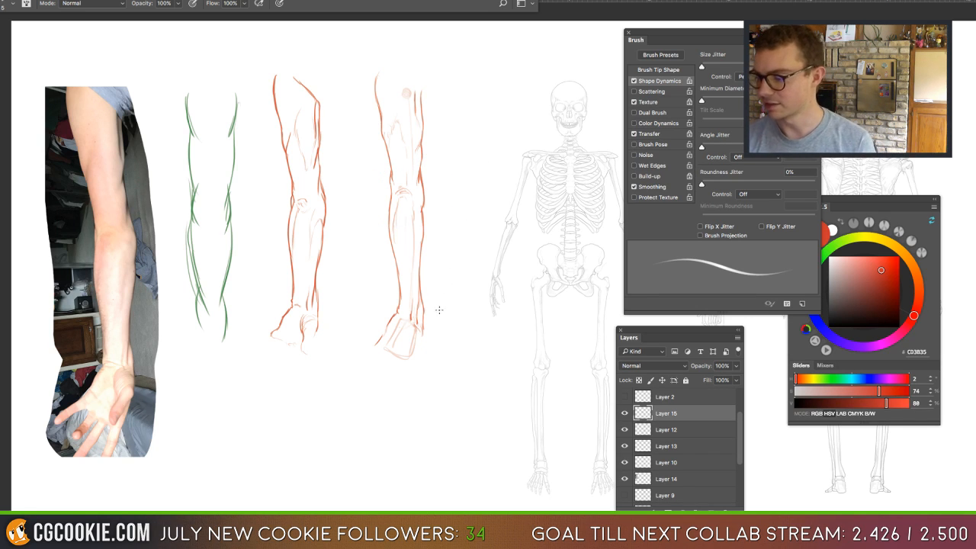
mouse_move(439, 310)
mouse_down()
mouse_move(374, 310)
mouse_move(384, 361)
mouse_move(434, 356)
mouse_move(418, 305)
mouse_move(410, 325)
mouse_move(418, 290)
mouse_up()
key(ctrl+z)
key(ctrl+z)
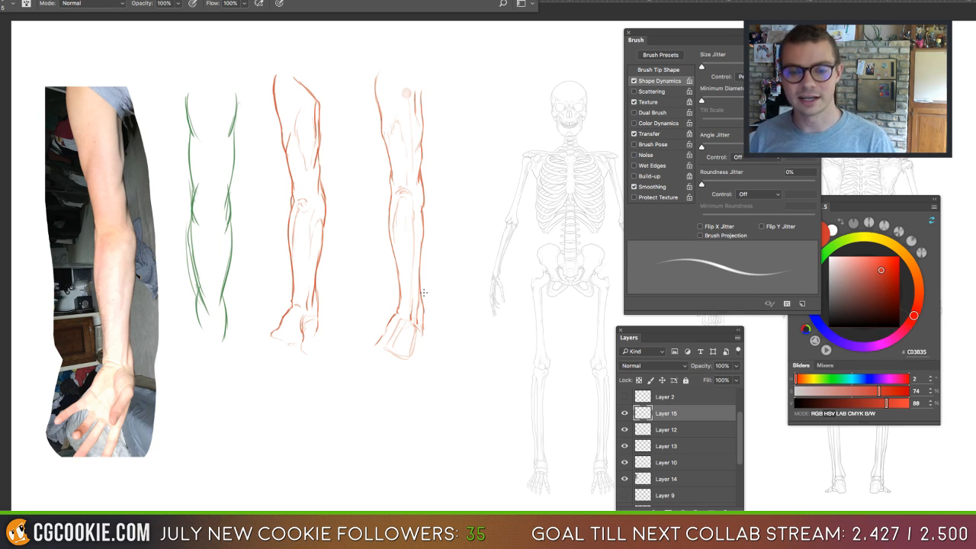
Lasso the new red arm drawing, move it close beside the first red arm, and deselect it.
key(l)
mouse_move(397, 57)
mouse_down()
mouse_move(344, 152)
mouse_move(447, 309)
mouse_move(400, 51)
mouse_up()
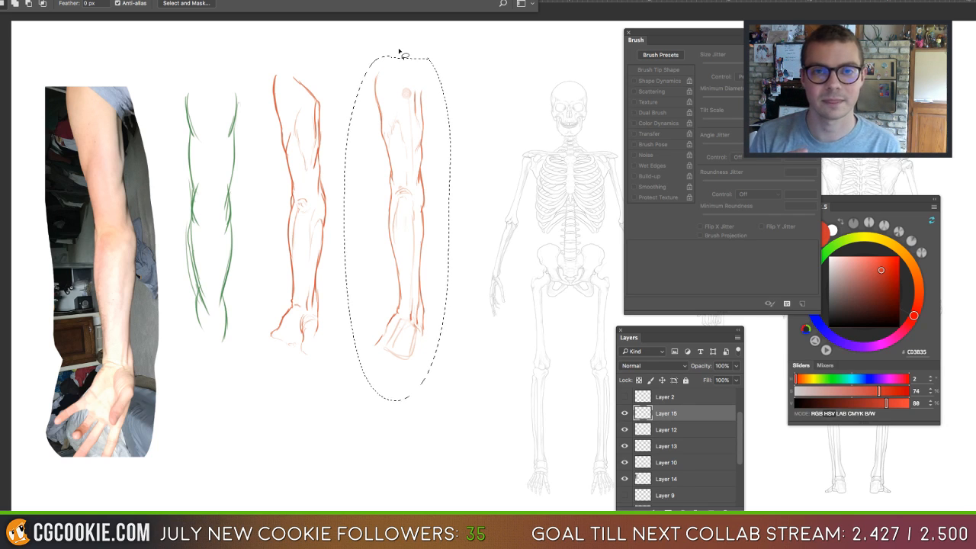
key(v)
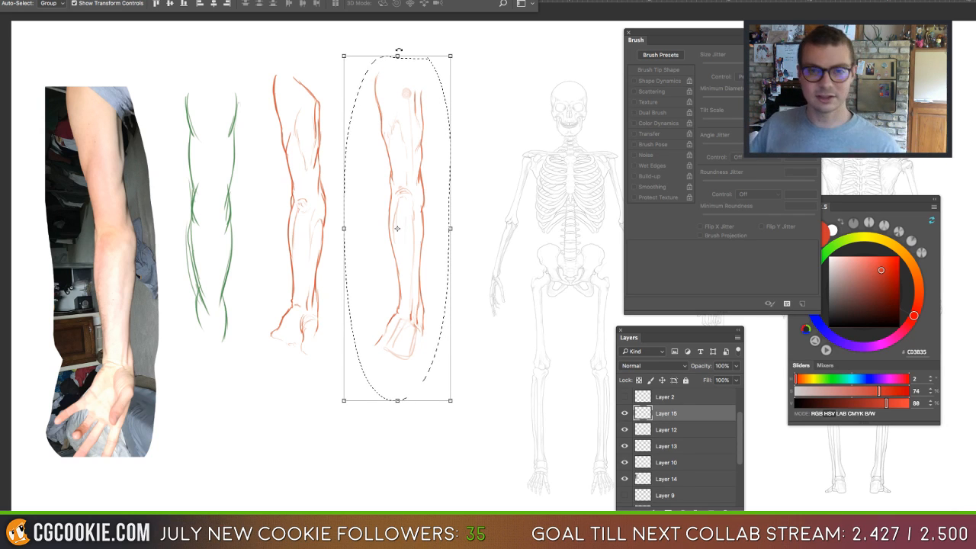
drag(414, 257, 370, 250)
key(ctrl+d)
Add a new layer above Layer 15 and set the brush colour to blue 184FB2.
key(b)
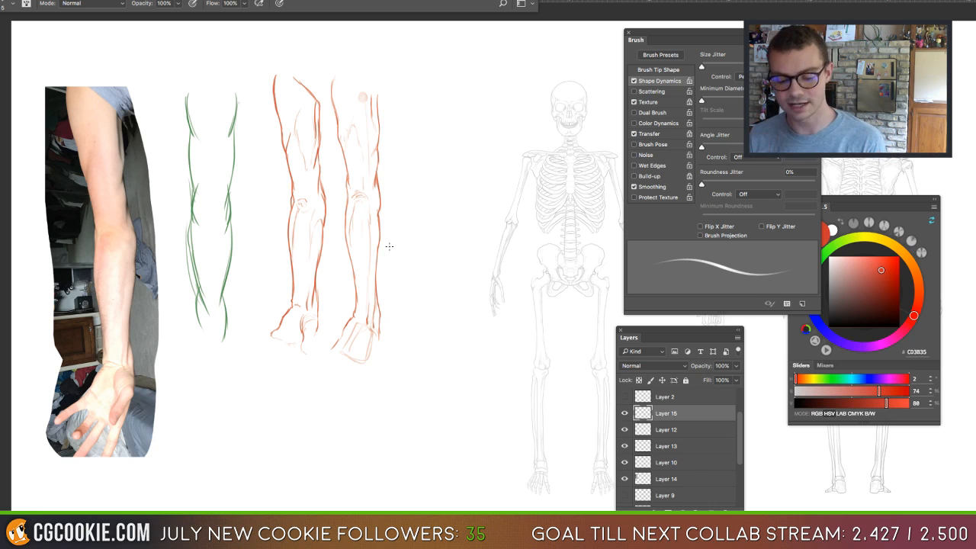
click(711, 509)
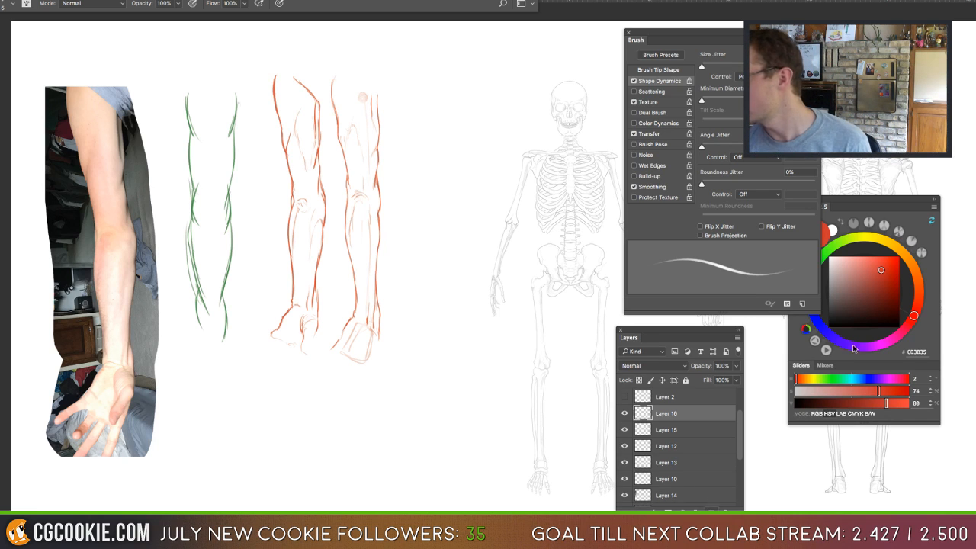
mouse_move(846, 240)
mouse_down()
mouse_move(816, 261)
mouse_move(809, 287)
mouse_up()
mouse_move(898, 286)
mouse_down()
mouse_move(900, 272)
mouse_move(890, 278)
mouse_up()
click(812, 309)
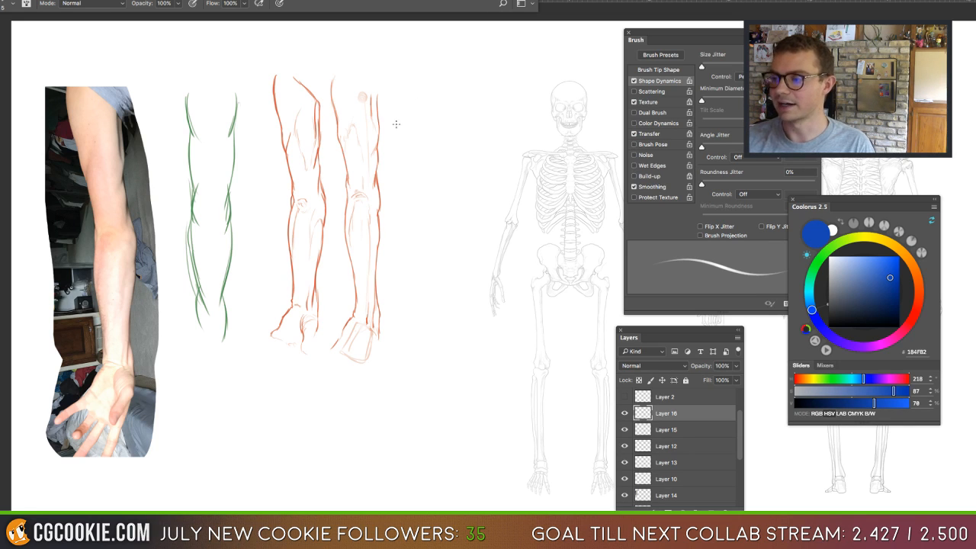
Sketch light blue action lines for a third arm: a diagonal shoulder line, a near-straight side and a long opposite curve.
drag(395, 123, 425, 59)
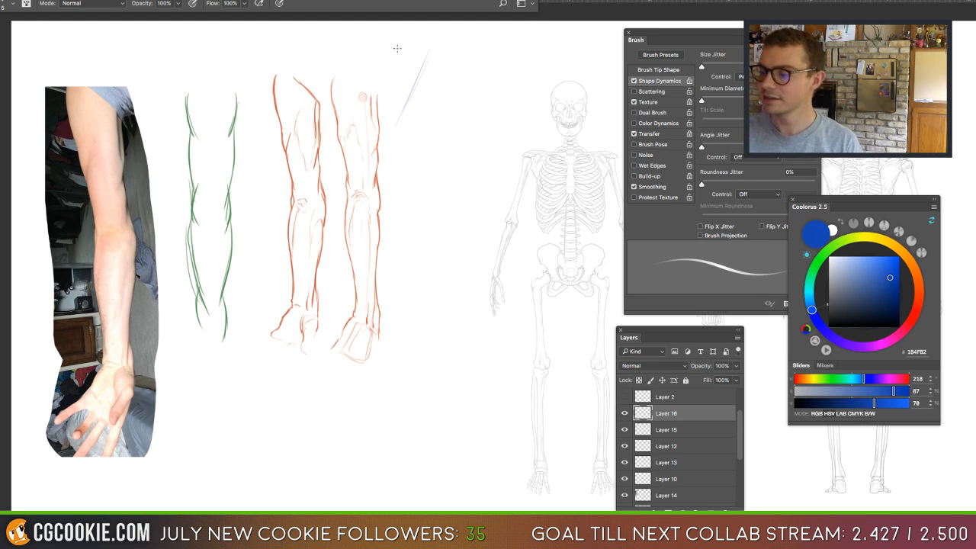
drag(398, 46, 420, 279)
drag(432, 201, 423, 287)
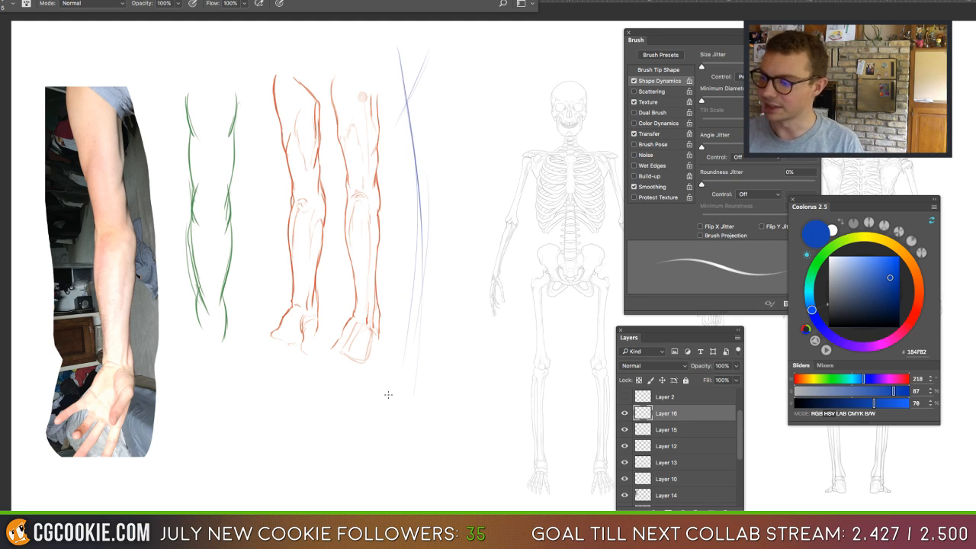
drag(455, 52, 453, 221)
drag(456, 60, 424, 324)
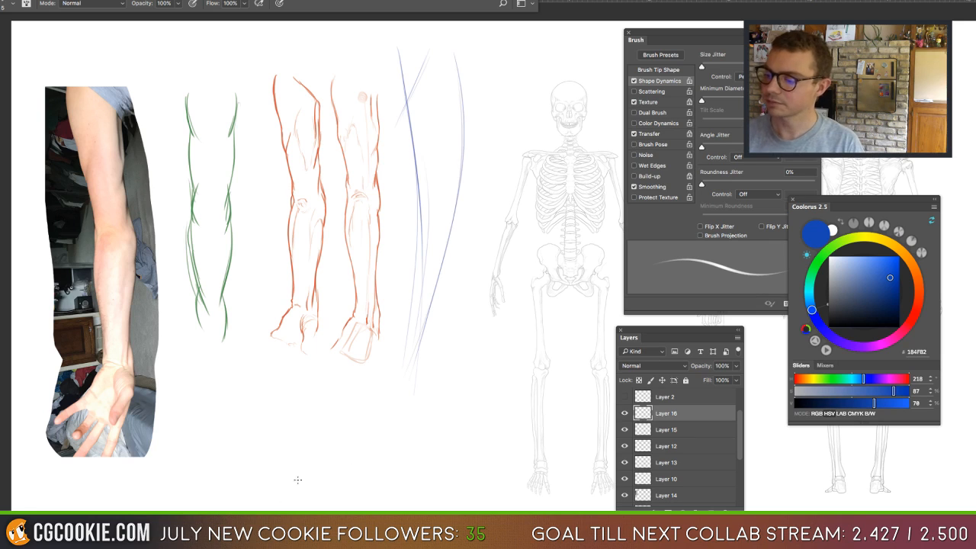
Retry the inner curve of the blue arm, undoing rejected strokes, and add further long sweeps from the shoulder past the wrist.
drag(448, 58, 412, 310)
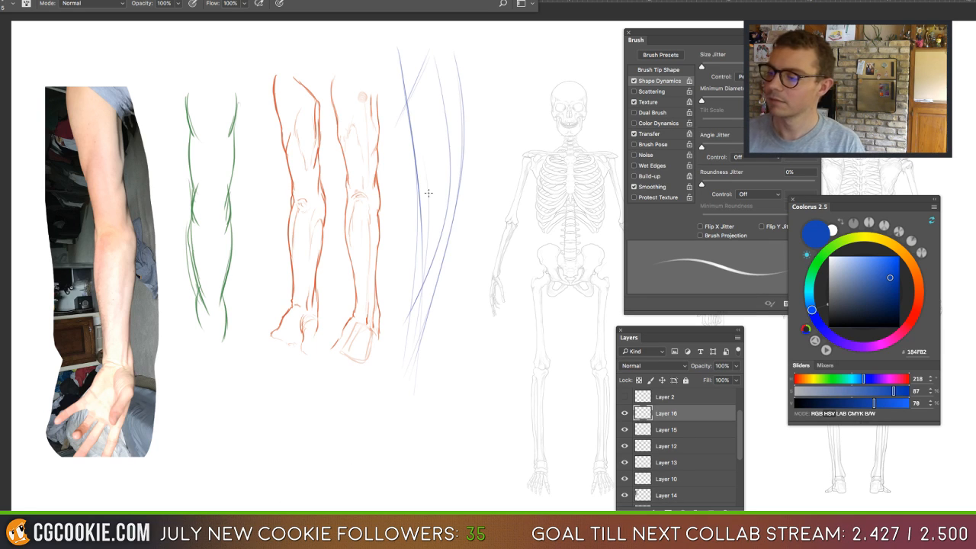
key(super+z)
drag(443, 81, 407, 348)
key(super+z)
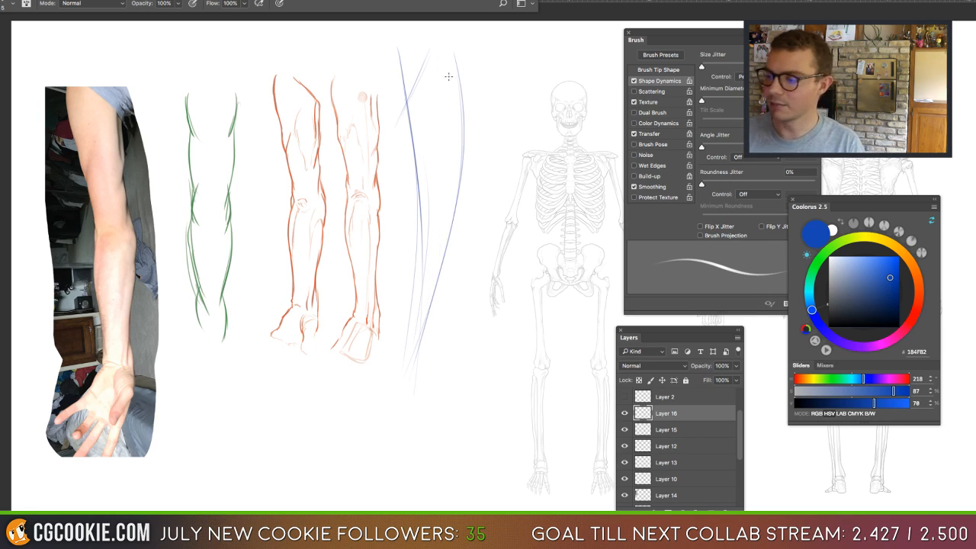
drag(450, 55, 422, 363)
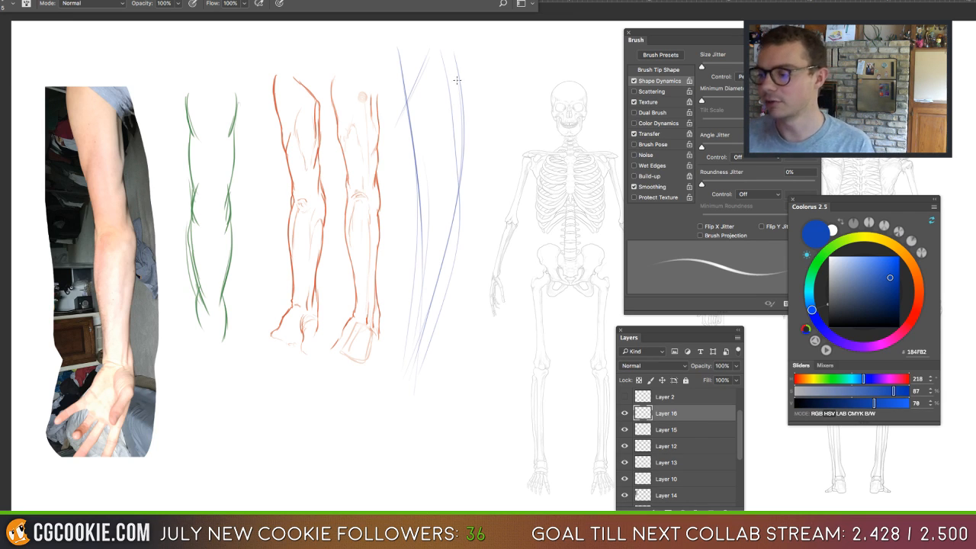
drag(457, 80, 436, 320)
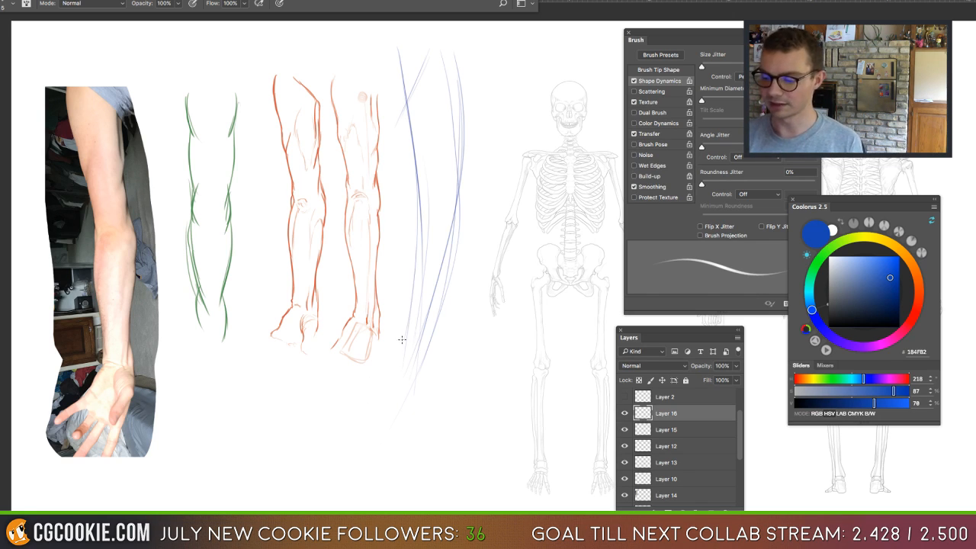
Add blue action lines for the thumb and hand fanning out below the wrist, joined by a small curve.
drag(413, 329, 350, 381)
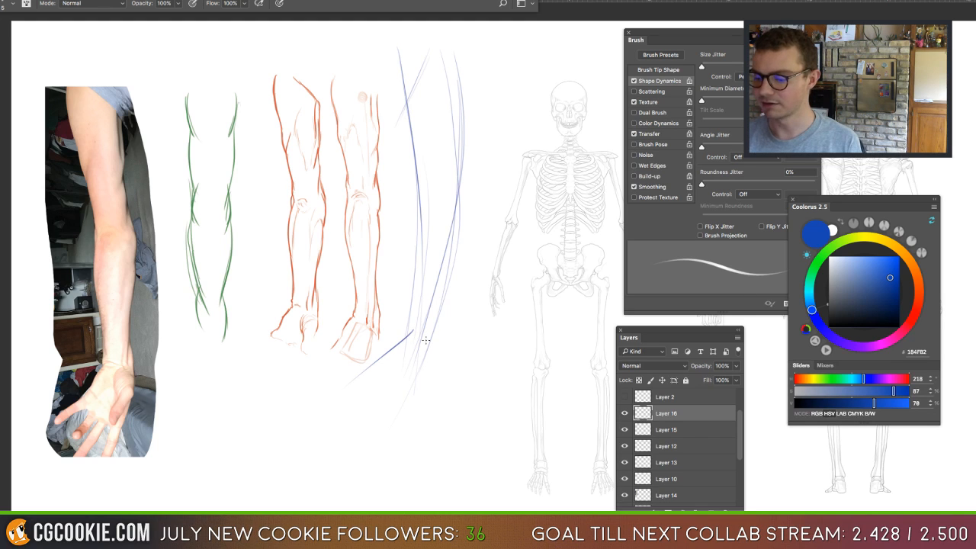
drag(433, 312, 365, 424)
drag(421, 334, 420, 414)
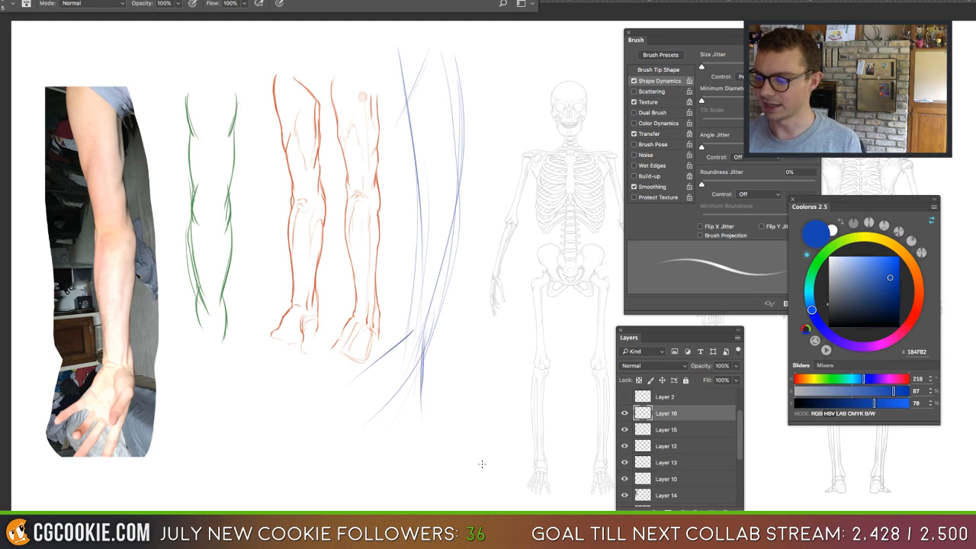
drag(398, 379, 375, 404)
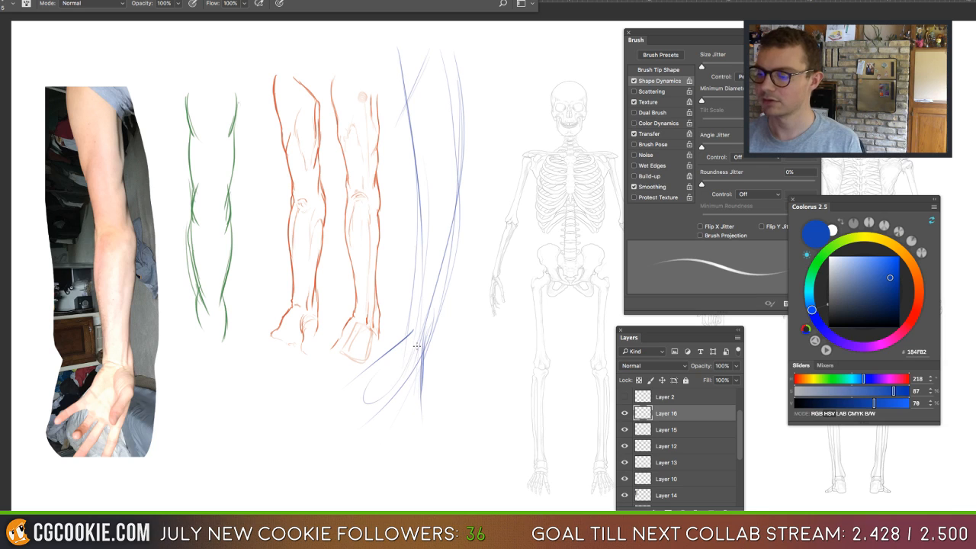
Handwrite the label "action lines" in blue beside the shoulder end of the blue arm sketch.
mouse_move(455, 48)
mouse_down()
mouse_move(405, 443)
mouse_move(462, 76)
mouse_move(482, 60)
mouse_up()
key(super+z)
mouse_move(487, 44)
mouse_down()
mouse_move(487, 59)
mouse_move(492, 50)
mouse_up()
drag(492, 52, 549, 44)
click(524, 39)
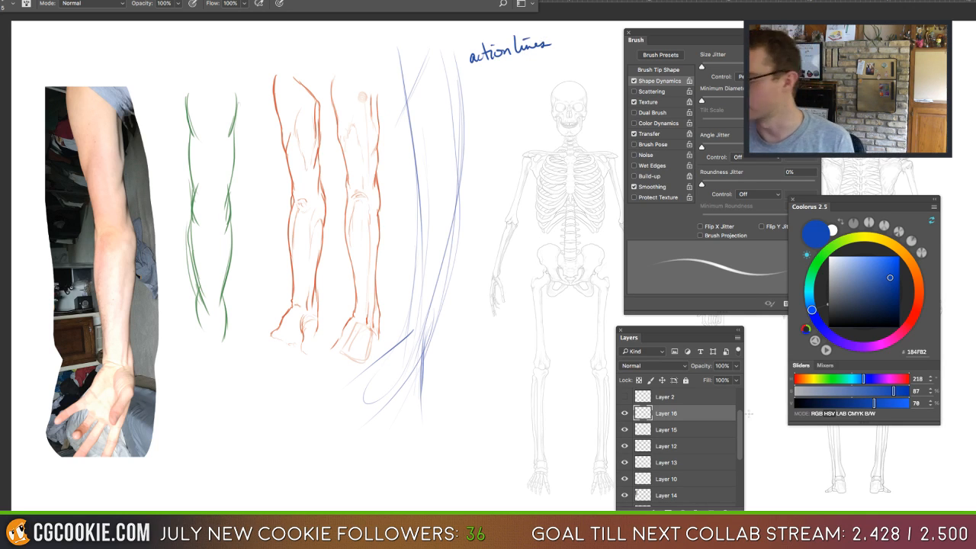
Add a new layer above Layer 16 and set the brush colour to red with hue 359.
click(711, 509)
mouse_move(809, 291)
mouse_down()
mouse_move(813, 270)
mouse_move(920, 299)
mouse_move(914, 321)
mouse_up()
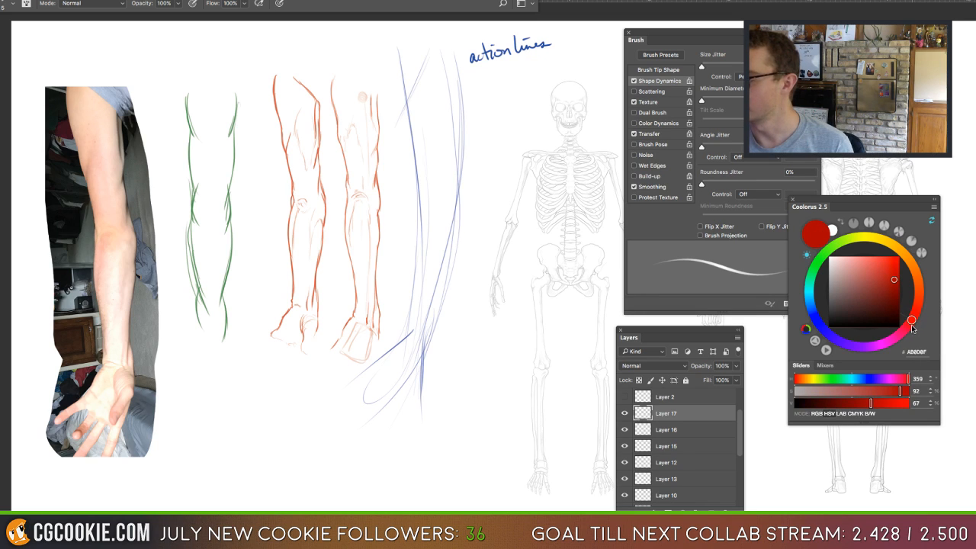
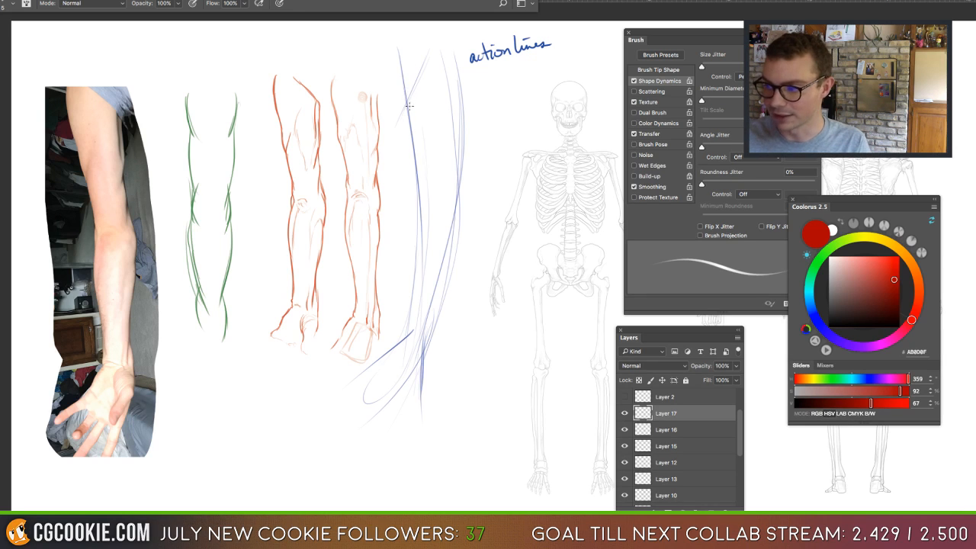
Try short red strokes over the crossing blue lines at the shoulder, undoing or erasing them.
mouse_move(429, 52)
mouse_down()
mouse_move(408, 102)
mouse_move(422, 92)
mouse_up()
key(super+alt+z)
key(super+alt+z)
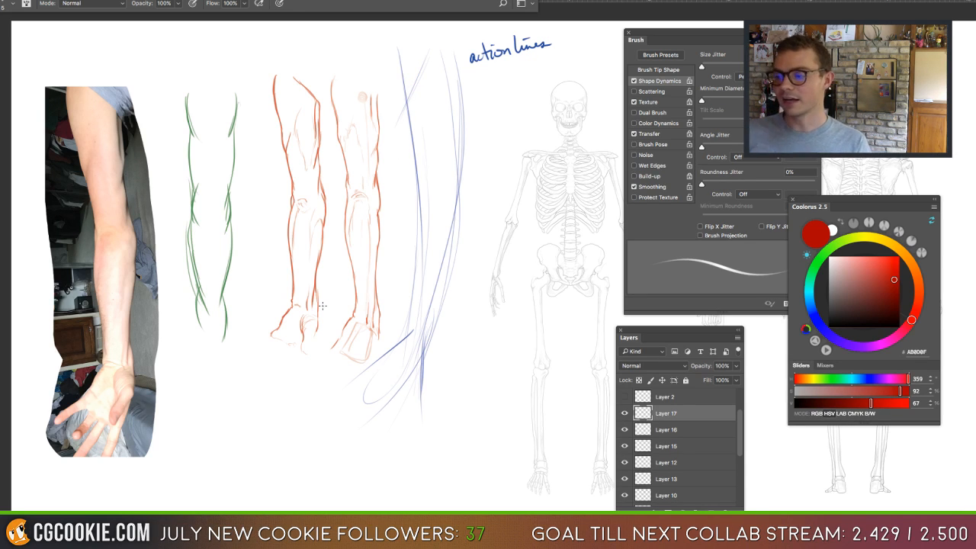
drag(428, 50, 399, 118)
drag(409, 65, 405, 136)
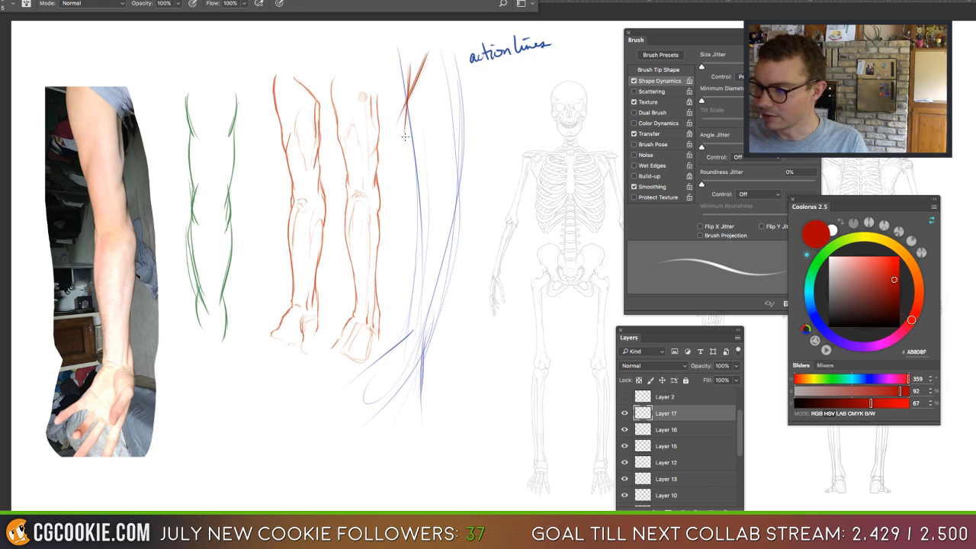
mouse_move(410, 76)
mouse_down()
mouse_move(399, 134)
mouse_move(417, 158)
mouse_up()
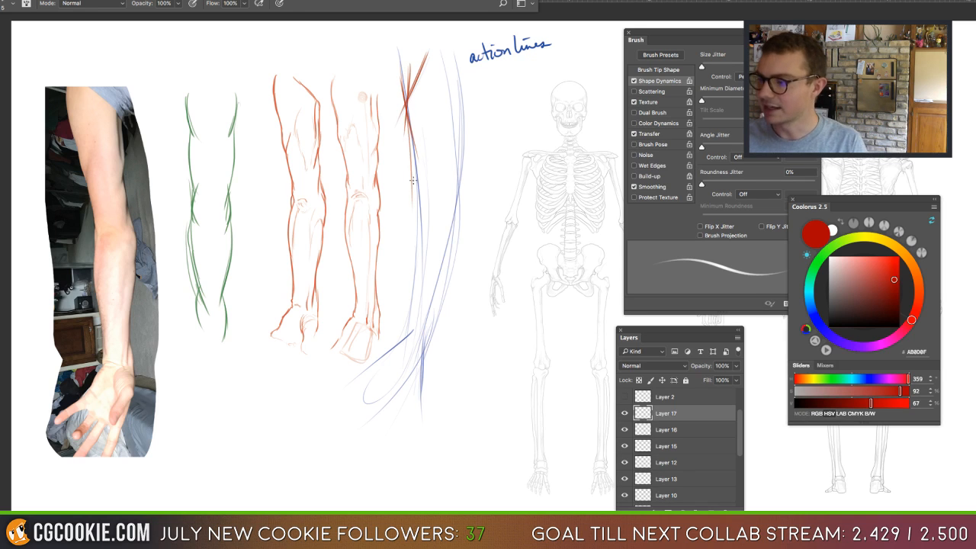
key(e)
mouse_move(416, 61)
mouse_down()
mouse_move(401, 107)
mouse_move(404, 73)
mouse_move(417, 200)
mouse_up()
key(b)
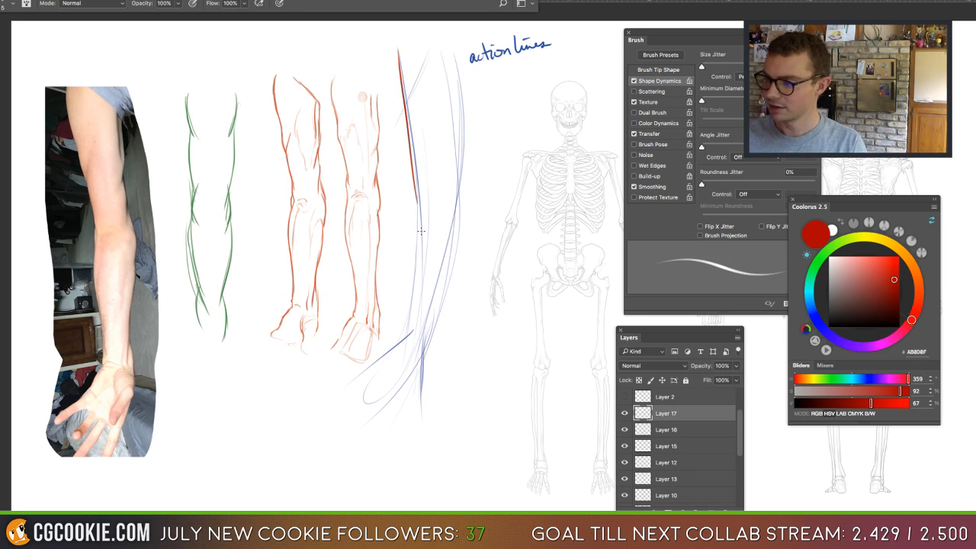
Block in the arm contour nearer the earlier red arms with straight red lines from shoulder through elbow to wrist.
drag(400, 61, 415, 213)
drag(413, 159, 404, 338)
drag(416, 195, 398, 342)
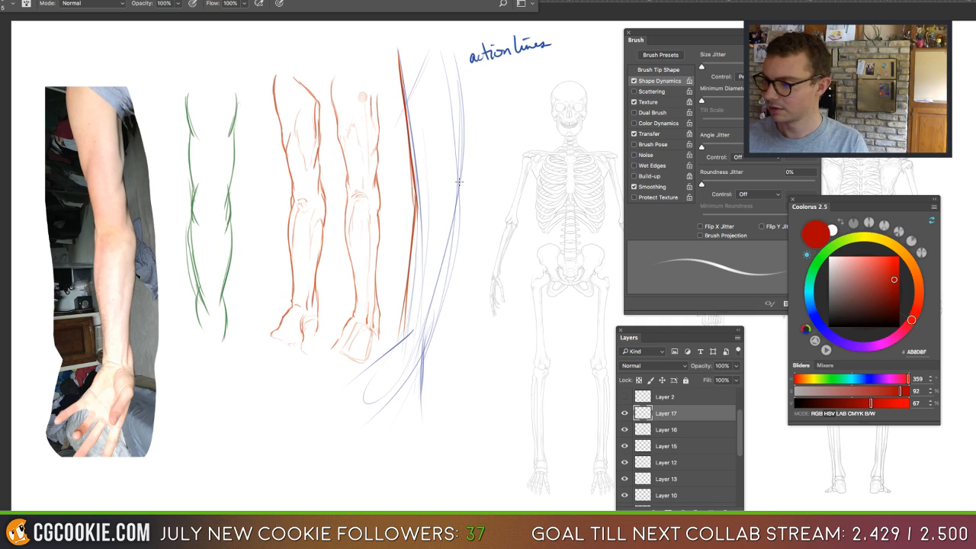
Block in the opposite arm contour with straight red lines and add slanted hand lines extending from both sides of the wrist.
drag(460, 208, 456, 152)
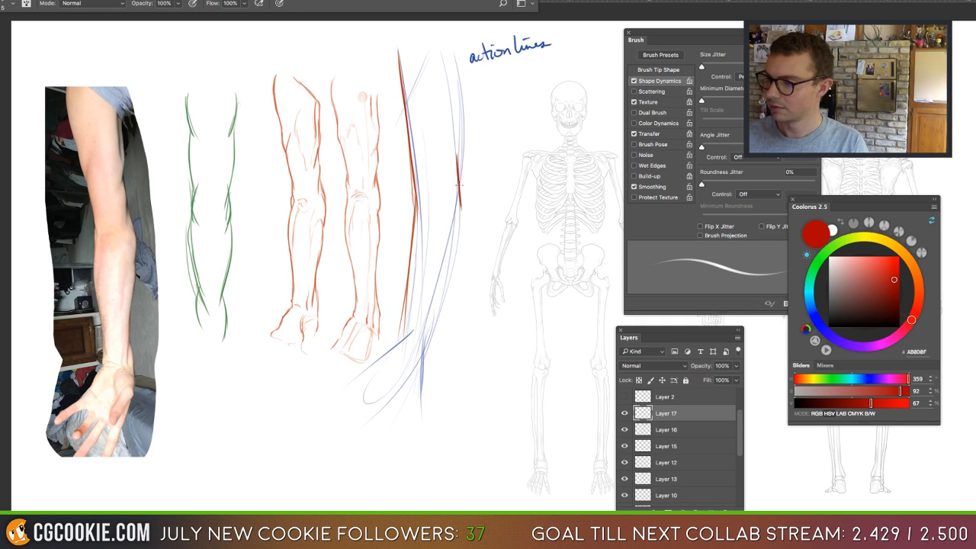
drag(458, 67, 444, 336)
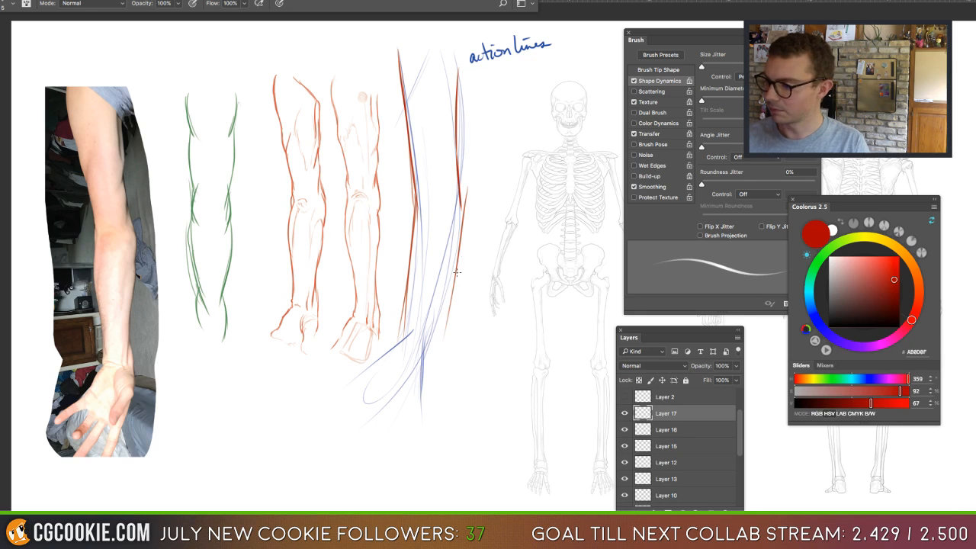
drag(468, 205, 440, 350)
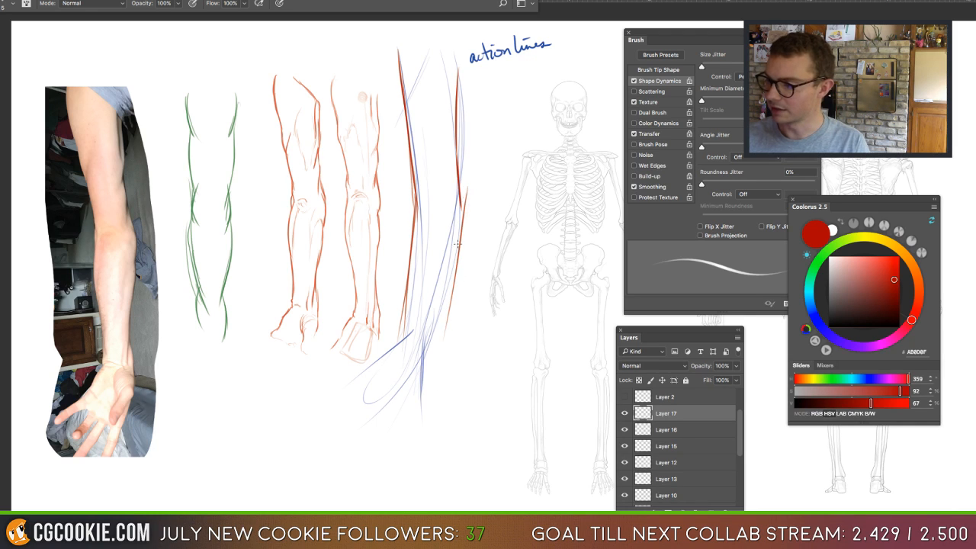
drag(468, 184, 438, 353)
drag(455, 282, 440, 369)
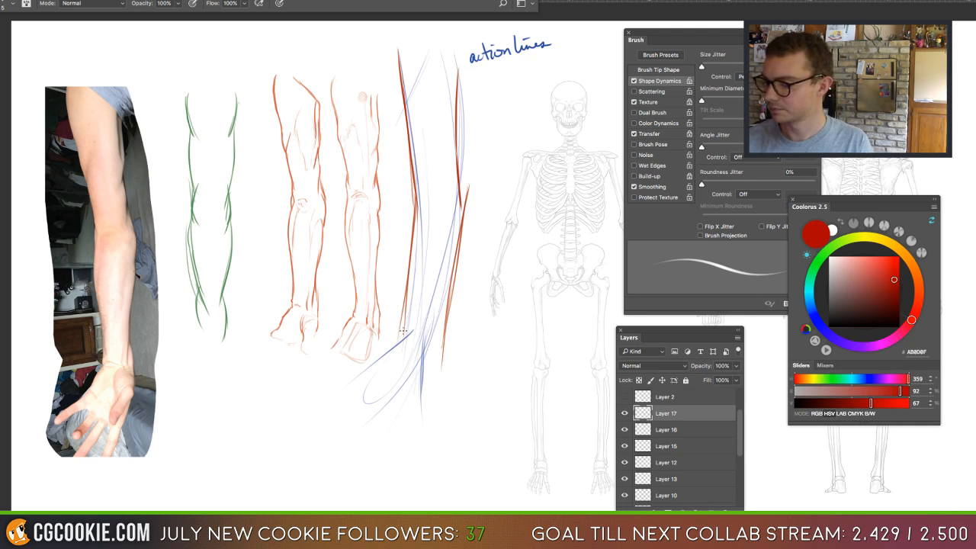
mouse_move(408, 334)
mouse_down()
mouse_move(368, 367)
mouse_move(347, 371)
mouse_up()
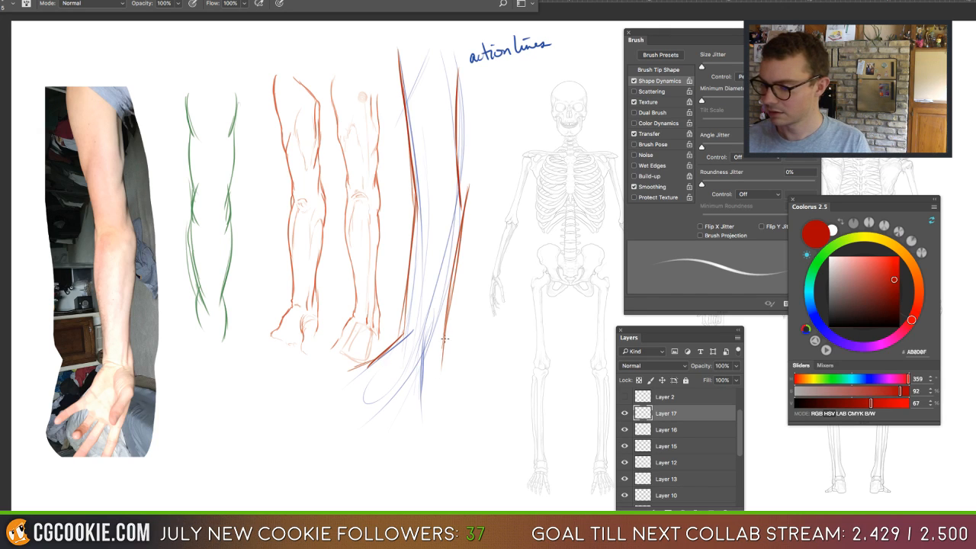
drag(442, 354, 422, 435)
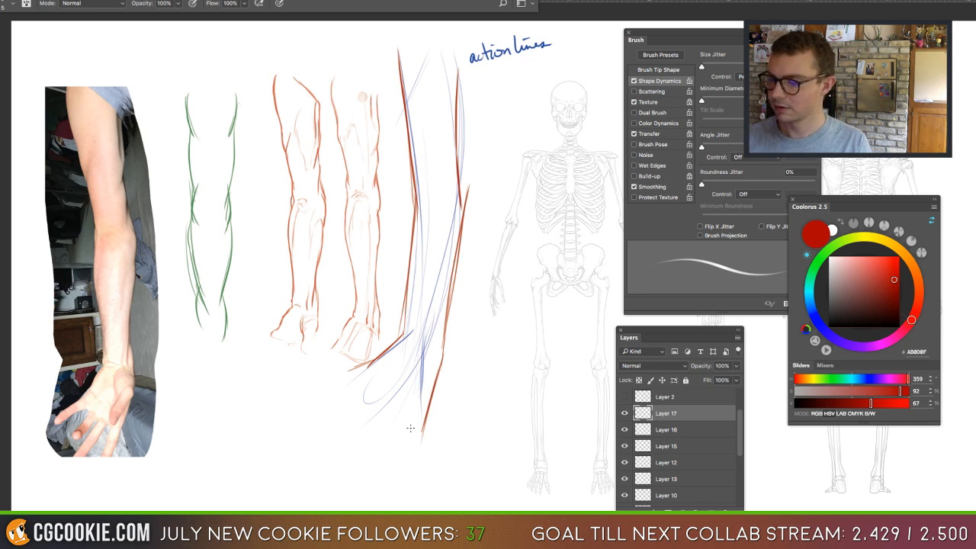
Check the red block-in with Layer 16 hidden, show Layer 16 again at reduced strength, and make Layer 17 active.
click(656, 430)
click(624, 430)
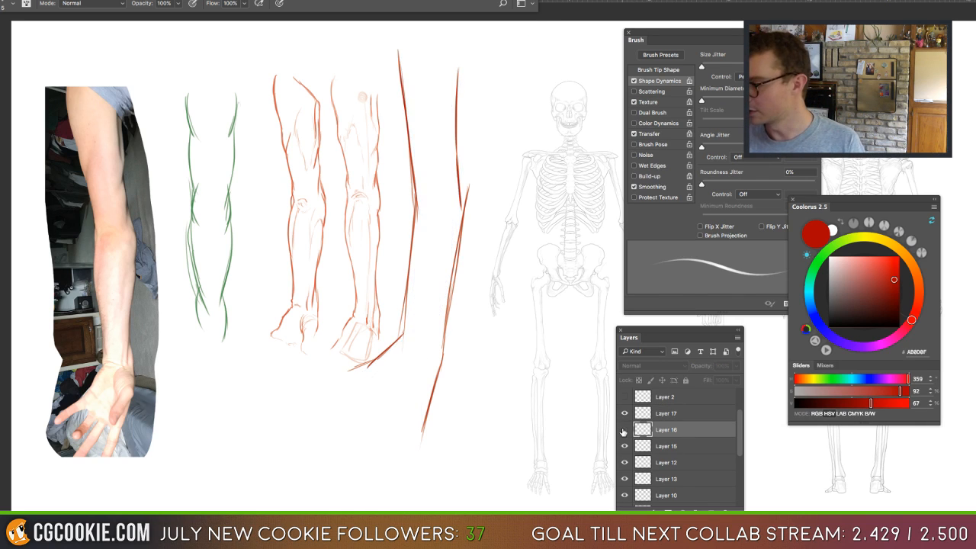
click(624, 430)
click(736, 366)
drag(735, 379, 699, 379)
click(637, 412)
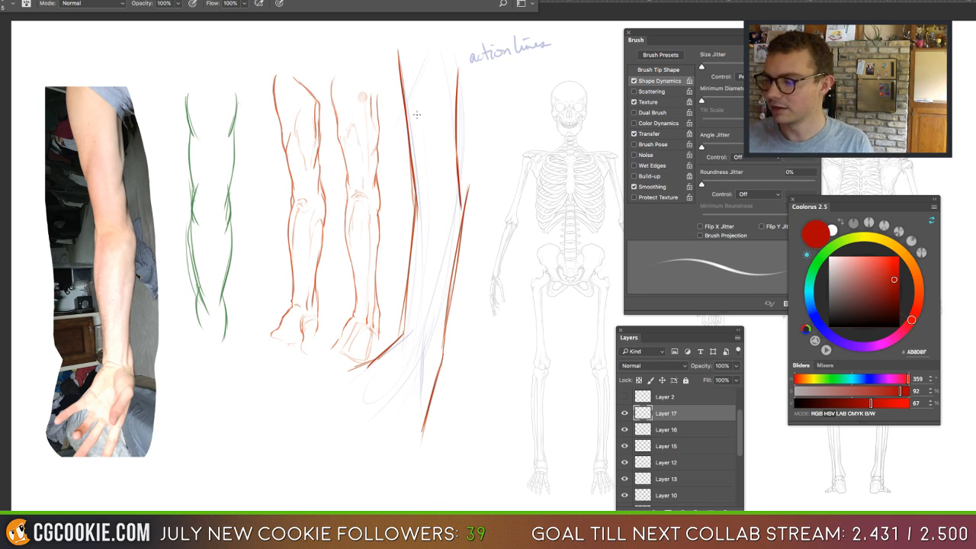
Undo a trial oval around the blocked-in arm and add shorter red strokes along both contours of the upper arm.
mouse_move(403, 44)
mouse_down()
mouse_move(420, 448)
mouse_move(340, 150)
mouse_move(332, 168)
mouse_up()
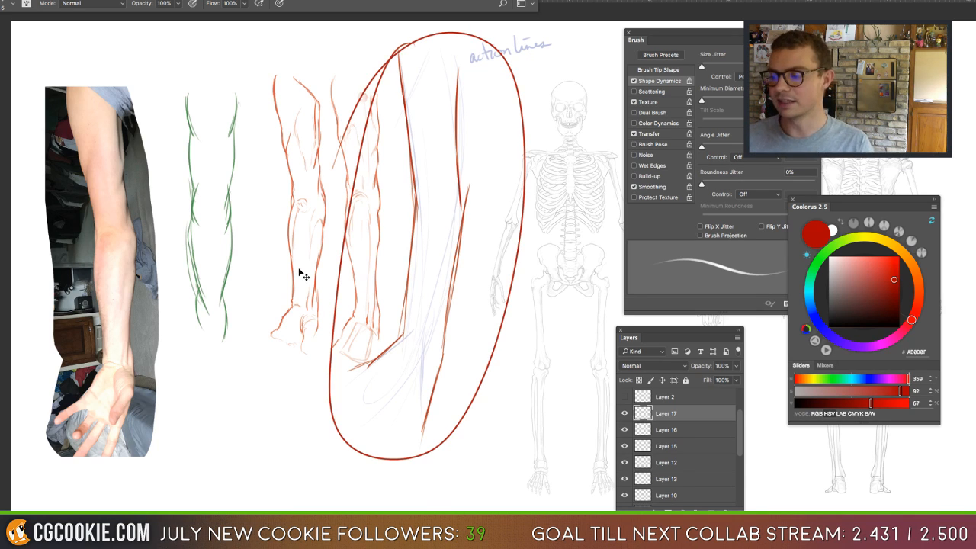
key(ctrl+z)
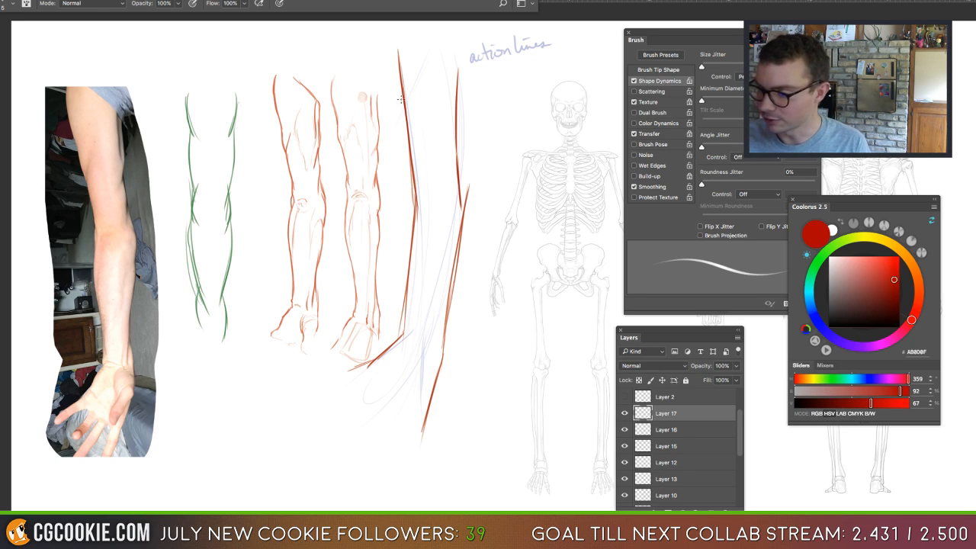
drag(392, 60, 419, 140)
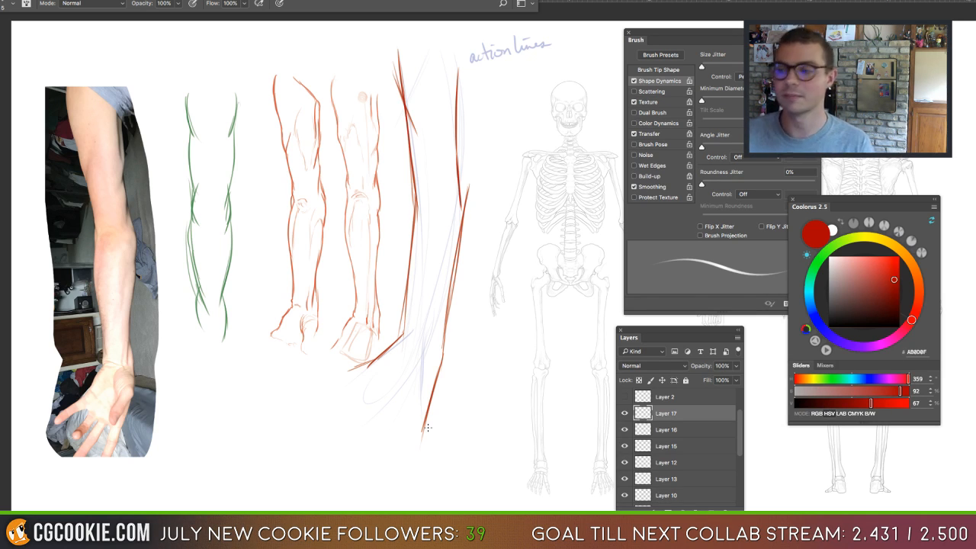
drag(449, 100, 446, 122)
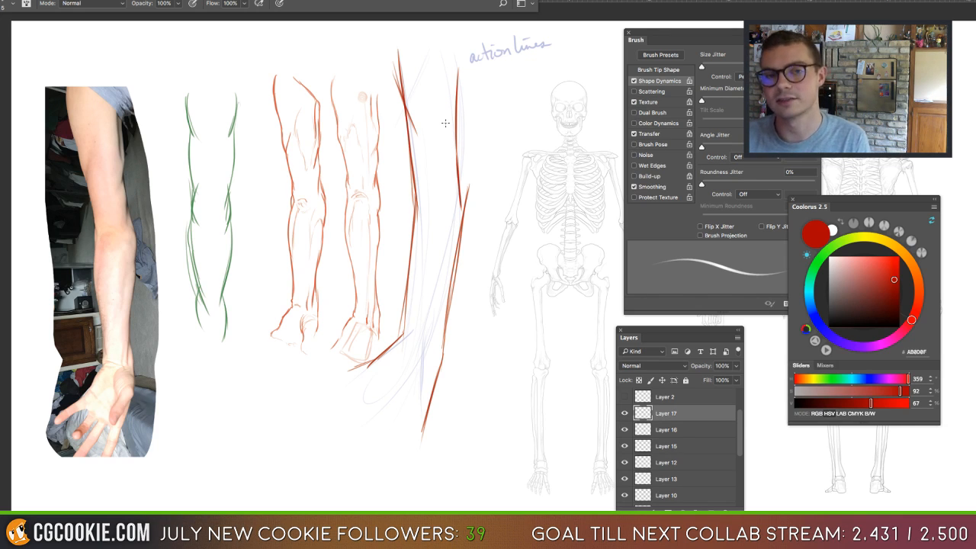
drag(456, 64, 451, 142)
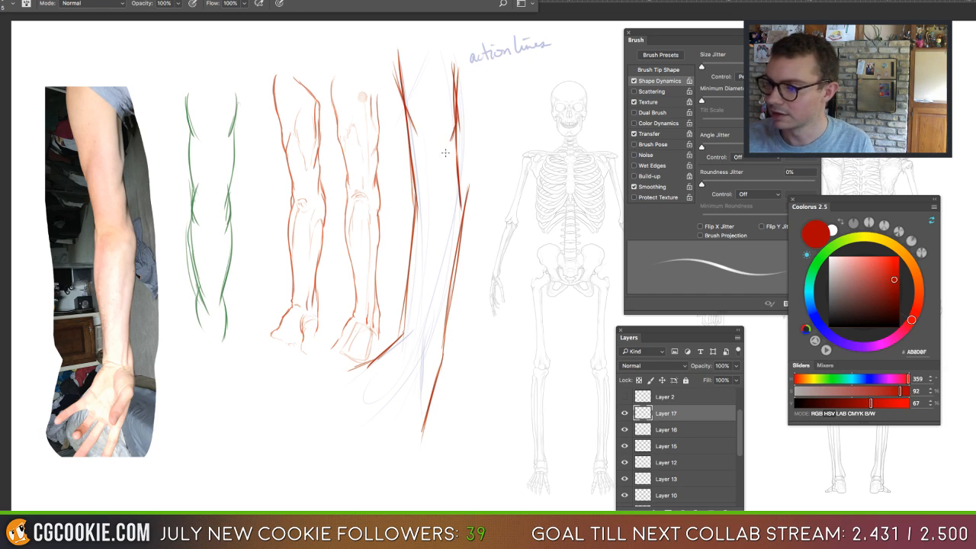
Break up the contour nearer the earlier red arms with shorter red strokes down to the elbow, undoing rejected ones.
drag(404, 114, 419, 192)
mouse_move(412, 154)
mouse_down()
mouse_move(419, 208)
mouse_move(420, 189)
mouse_up()
key(super+alt+z)
key(super+alt+z)
key(super+alt+z)
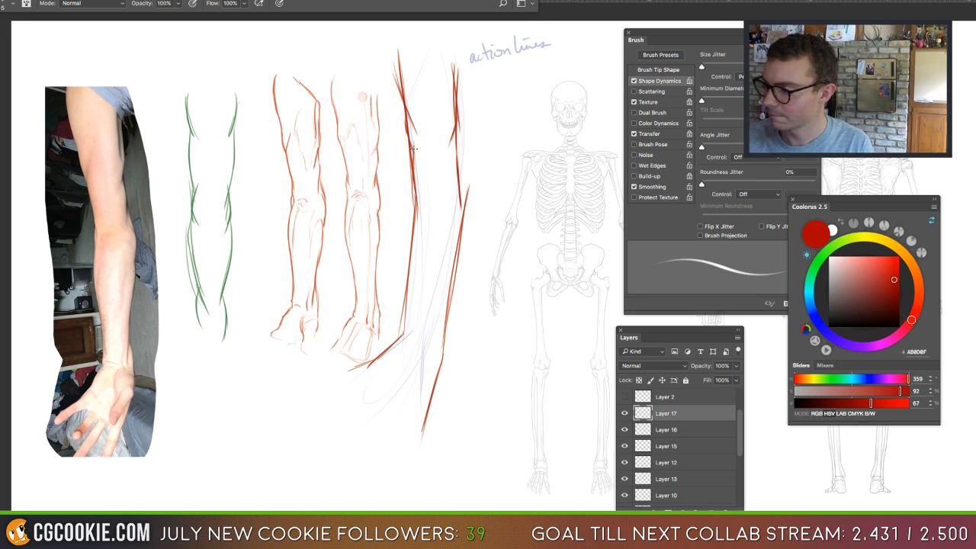
mouse_move(414, 151)
mouse_down()
mouse_move(419, 204)
mouse_move(420, 186)
mouse_move(406, 241)
mouse_up()
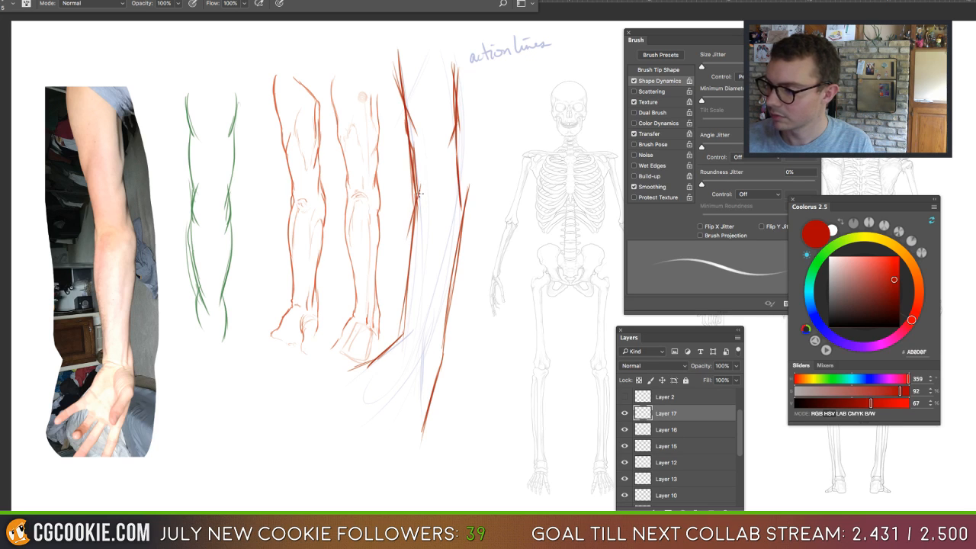
drag(418, 192, 414, 235)
key(super+alt+z)
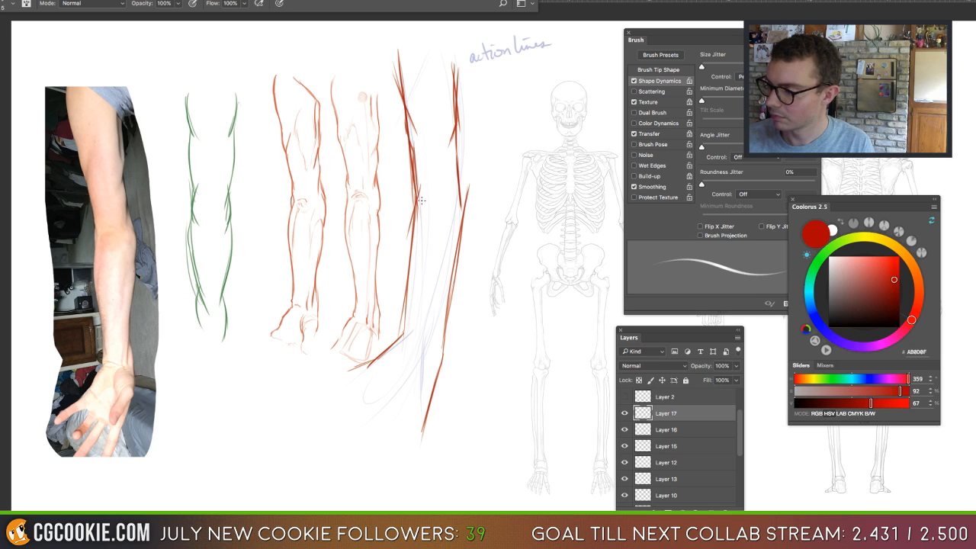
Refine the same contour along the forearm with overlapping red strokes from the elbow to the wrist and thumb base.
mouse_move(420, 197)
mouse_down()
mouse_move(408, 251)
mouse_move(416, 307)
mouse_up()
drag(411, 244, 408, 339)
mouse_move(419, 288)
mouse_down()
mouse_move(402, 339)
mouse_move(385, 345)
mouse_up()
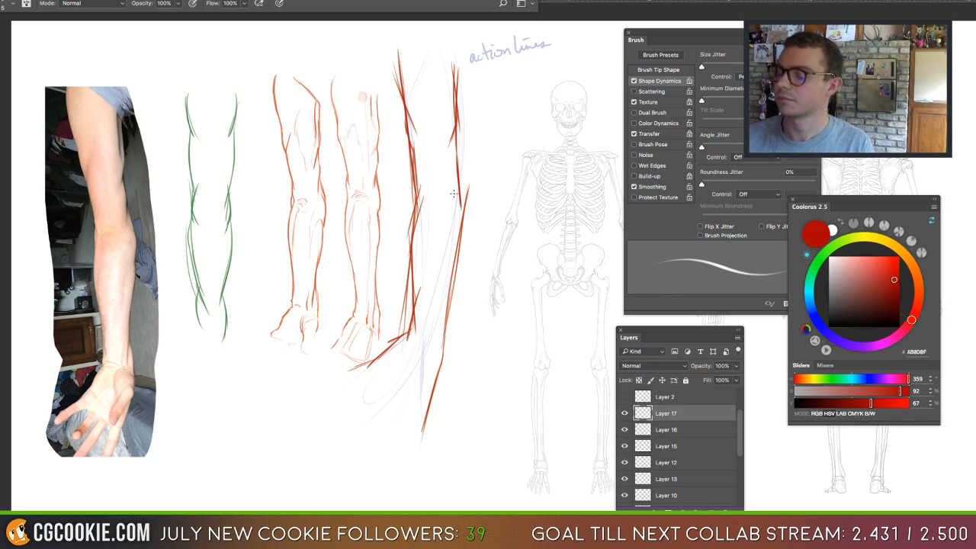
Refine the contour nearer the skeleton with overlapping red strokes from the elbow down to the wrist, undoing rejected ones.
drag(457, 174, 462, 200)
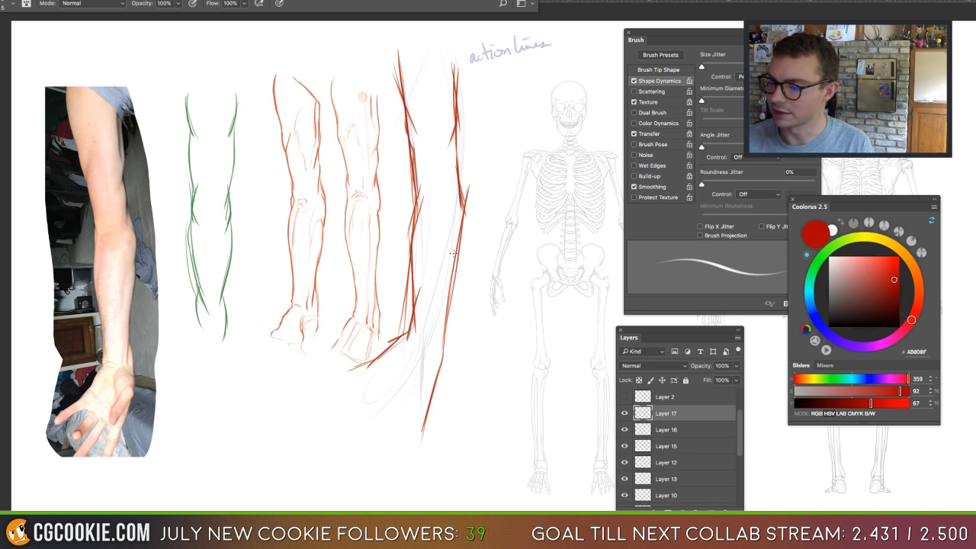
mouse_move(463, 213)
mouse_down()
mouse_move(457, 293)
mouse_move(434, 343)
mouse_up()
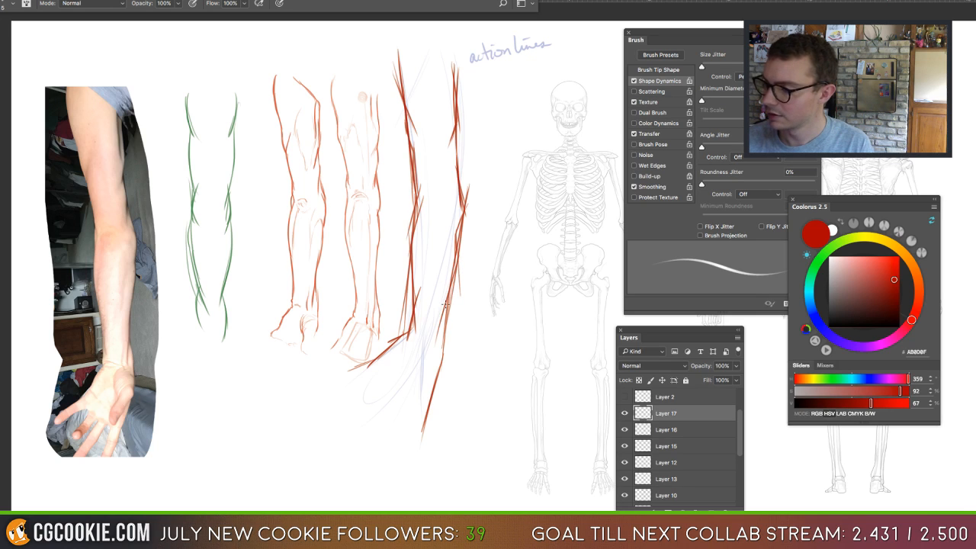
key(super+z)
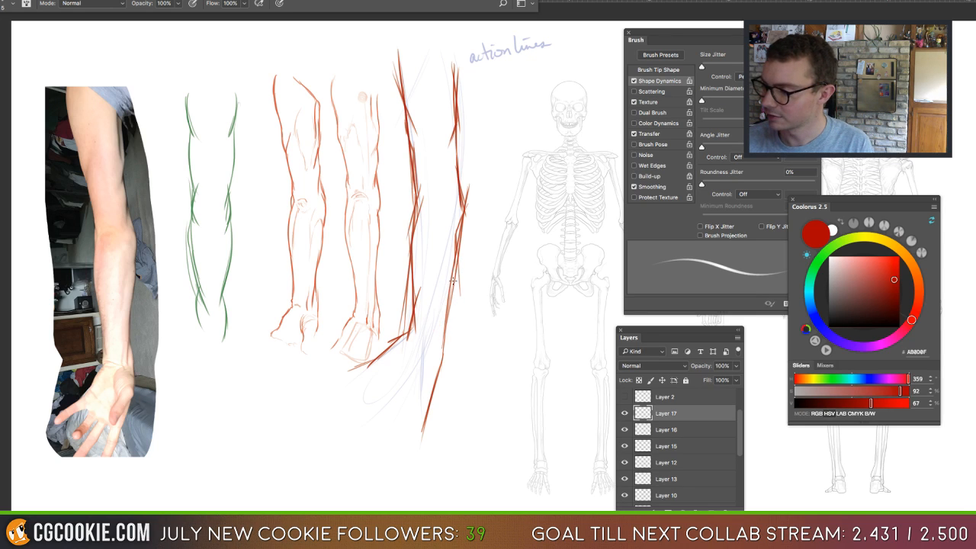
key(super+z)
drag(446, 299, 438, 336)
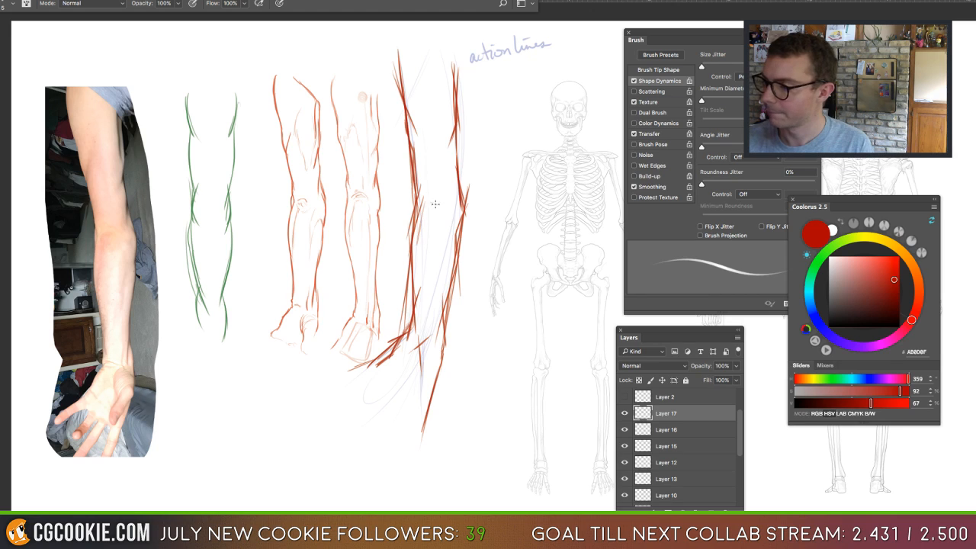
Close the top of the arm and mark the elbow crease with light red strokes, undoing a trial oval around the arm.
drag(419, 123, 413, 148)
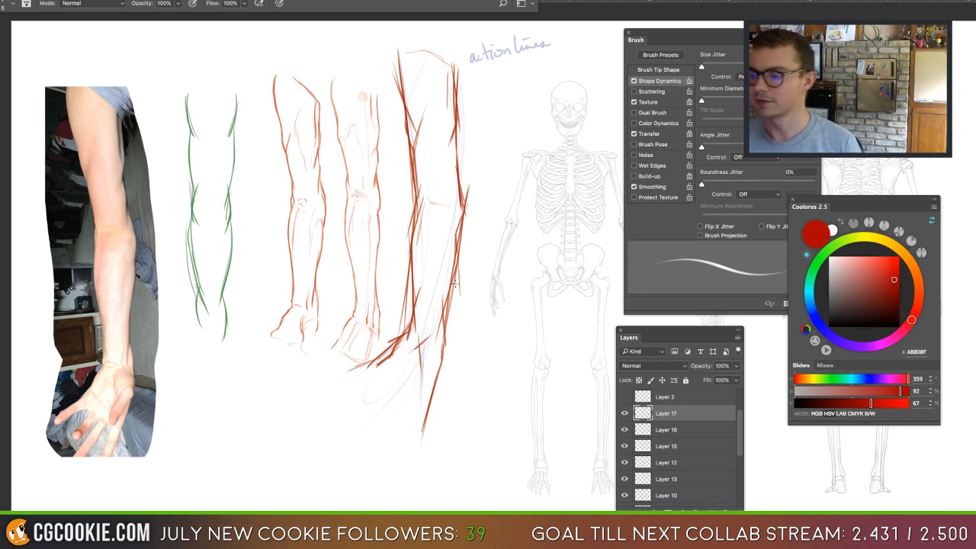
mouse_move(474, 358)
mouse_down()
mouse_move(404, 40)
mouse_move(478, 438)
mouse_up()
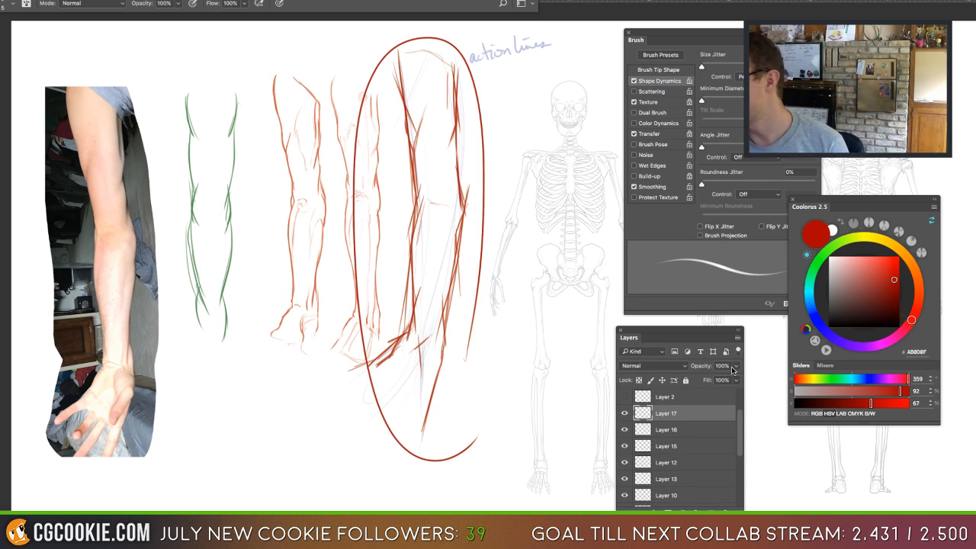
key(ctrl+z)
Fade Layer 17 to 29% opacity with Layer 16 hidden, and add a new layer above it with dark blue, hue 204, as the brush colour.
drag(732, 371, 702, 380)
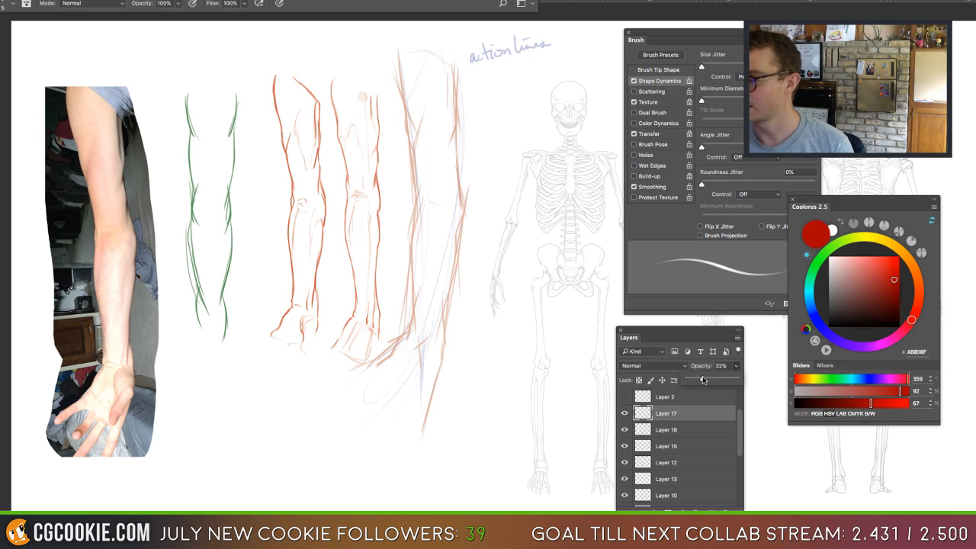
click(625, 429)
click(625, 429)
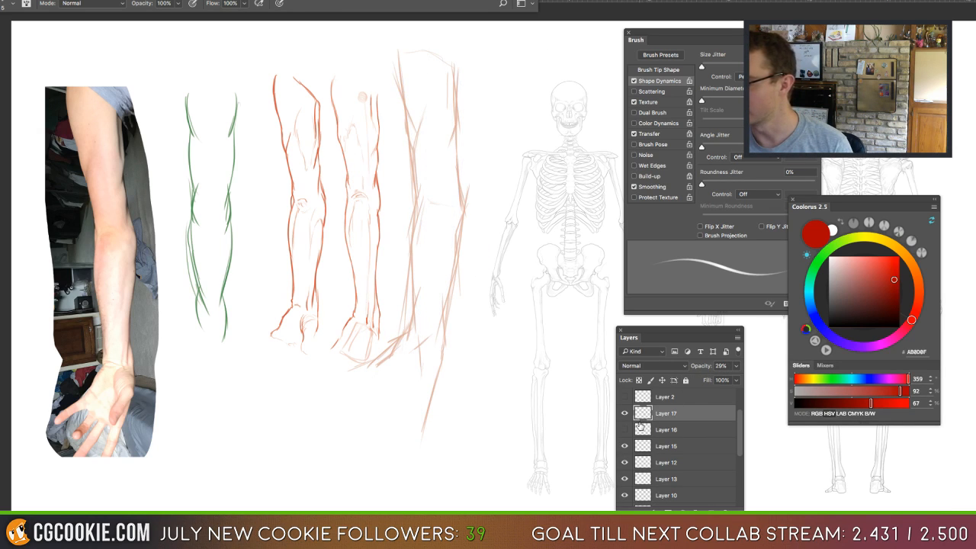
click(710, 510)
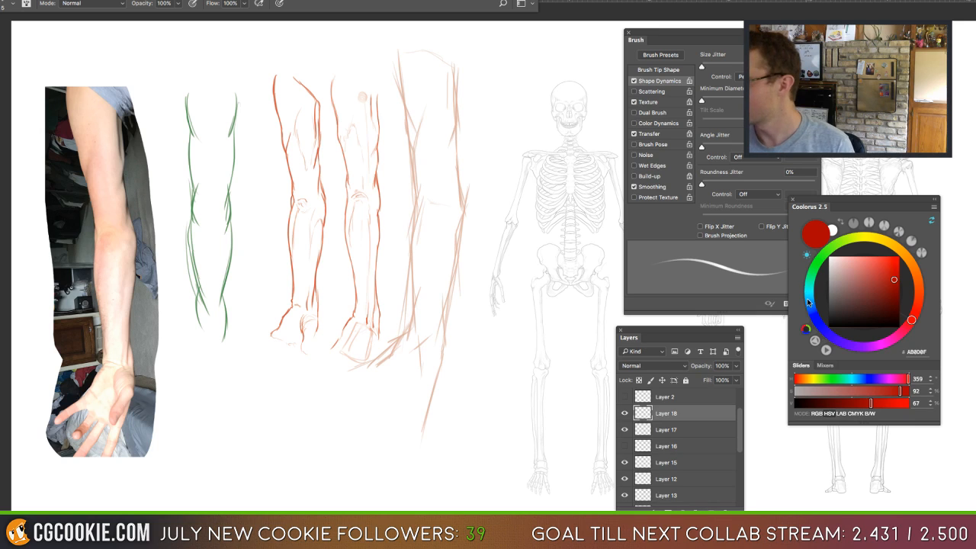
drag(808, 299, 810, 303)
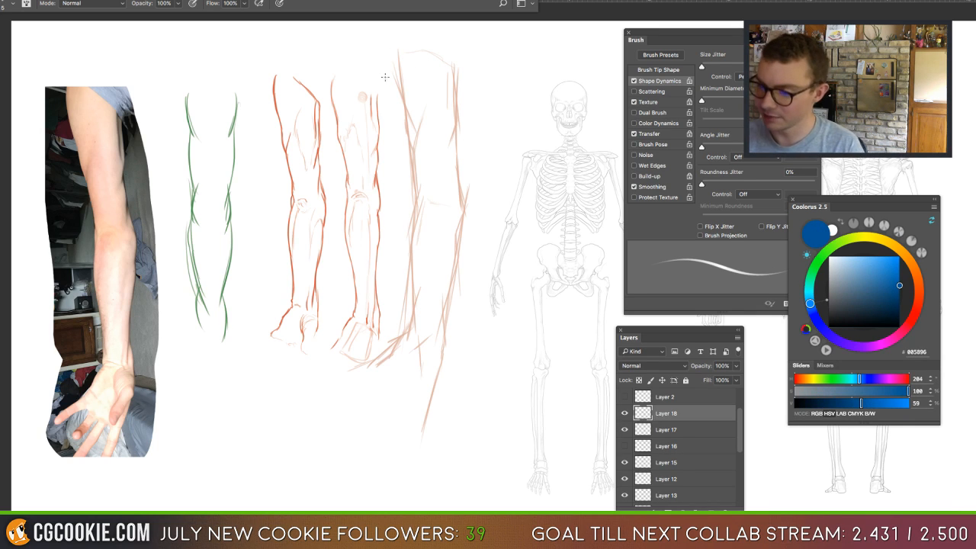
Trace both contours of the upper arm down to the elbow in dark blue over the faded red block-in, redoing a rejected stroke.
drag(397, 78, 411, 146)
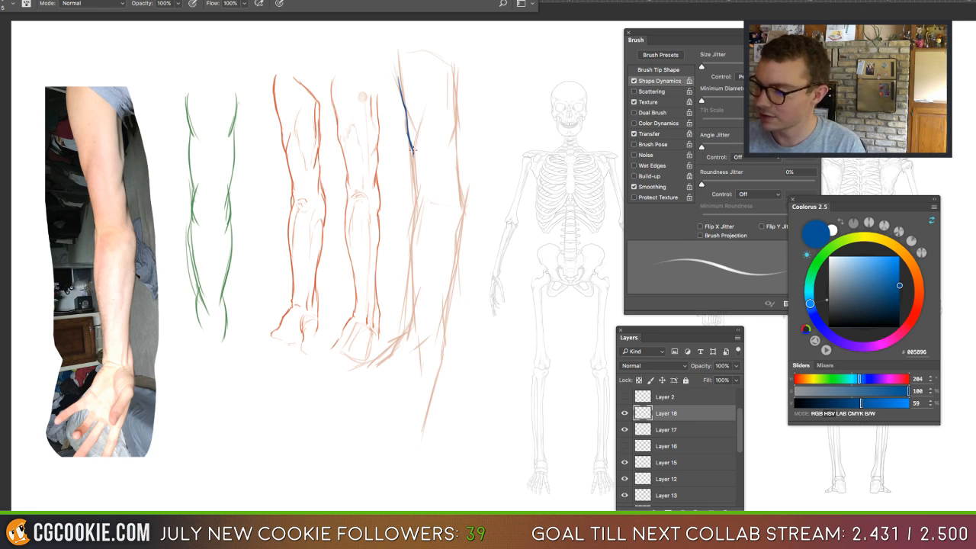
drag(414, 151, 417, 195)
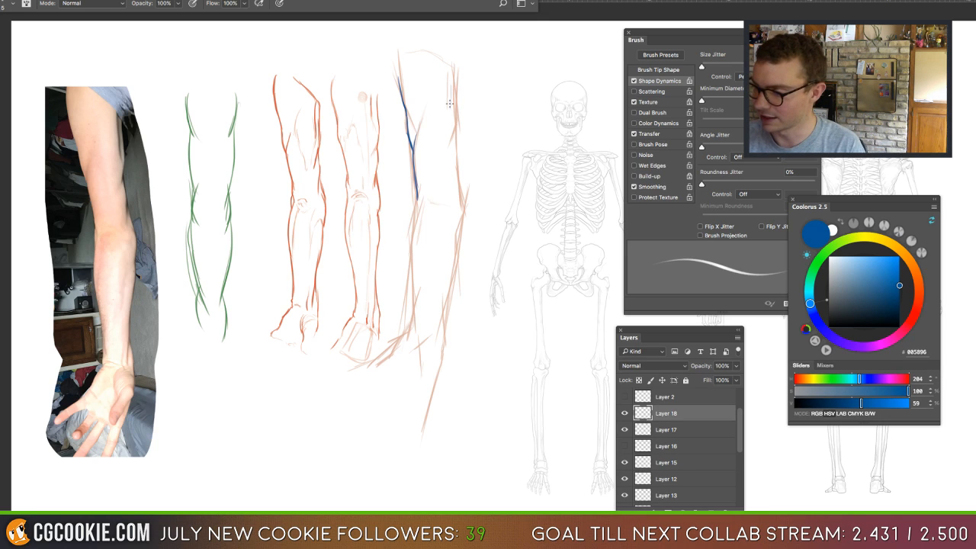
drag(450, 90, 450, 116)
key(super+z)
drag(449, 82, 453, 157)
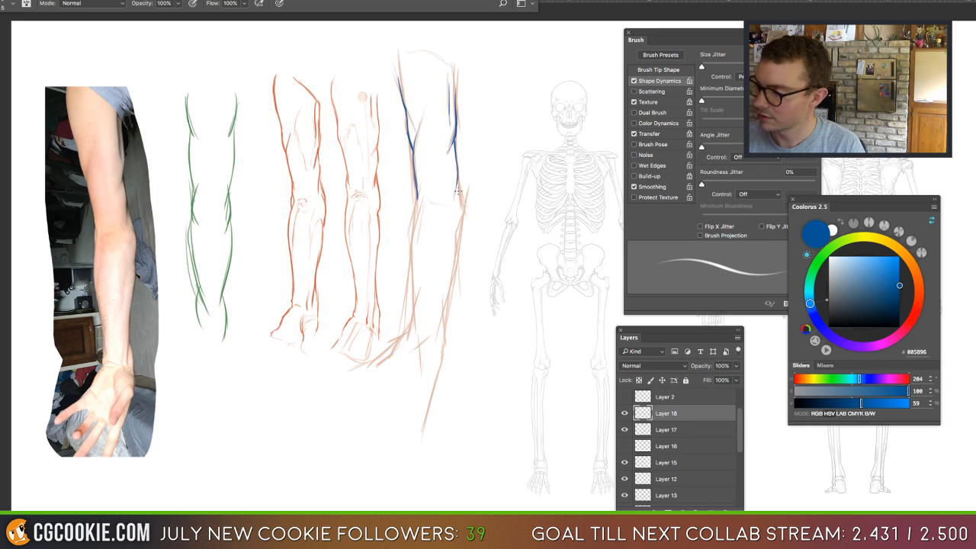
drag(457, 180, 461, 198)
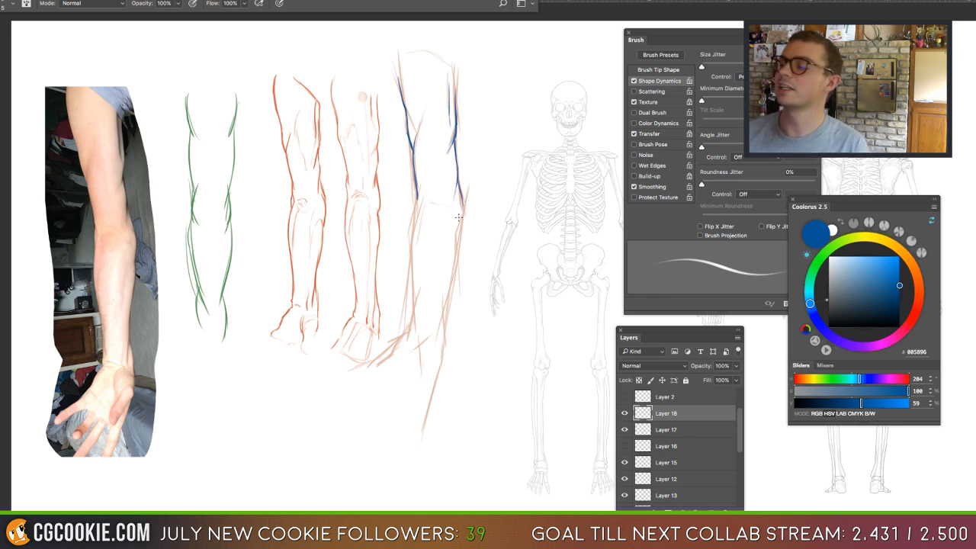
key(e)
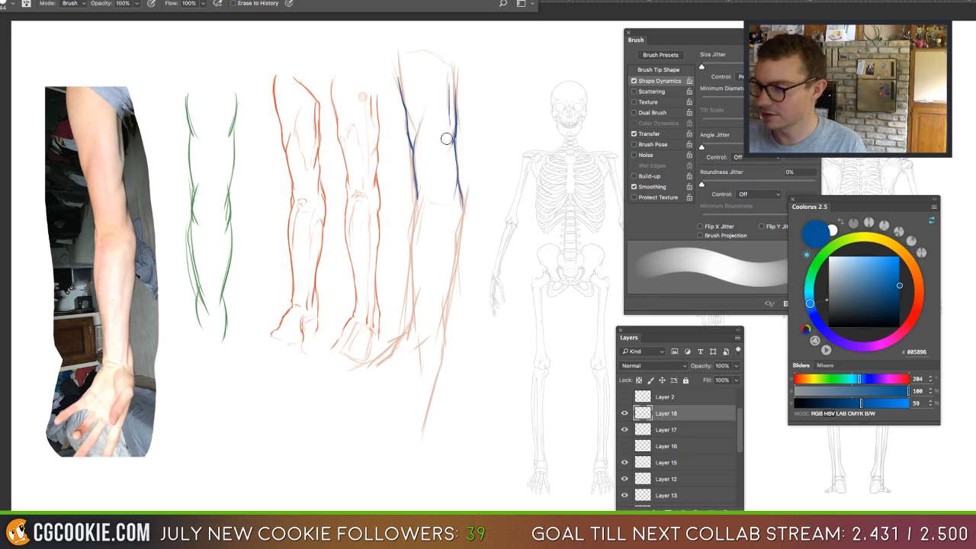
key(b)
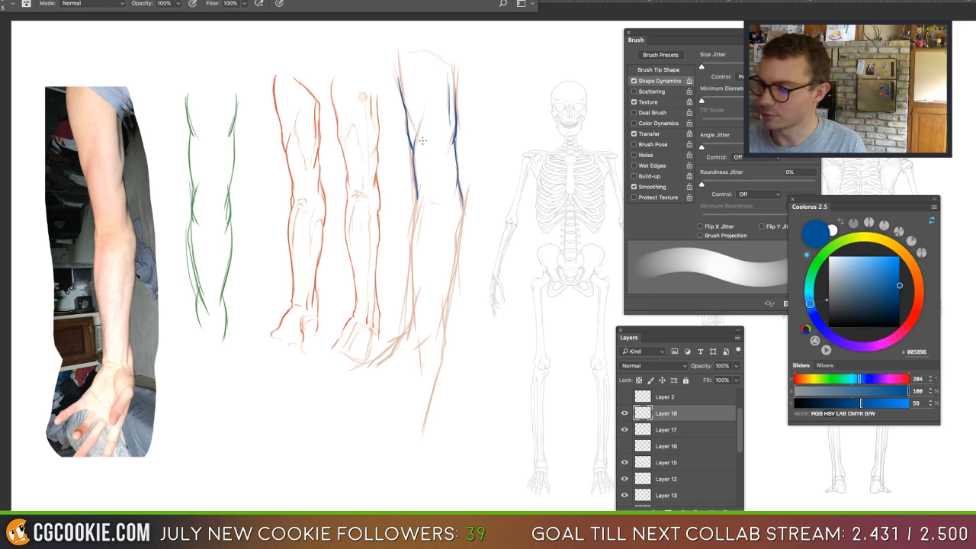
Continue the blue contours along both sides of the forearm to the wrist and thumb base, adding light wrist and elbow crease marks.
mouse_move(416, 193)
mouse_down()
mouse_move(407, 331)
mouse_move(415, 330)
mouse_move(407, 326)
mouse_move(379, 364)
mouse_up()
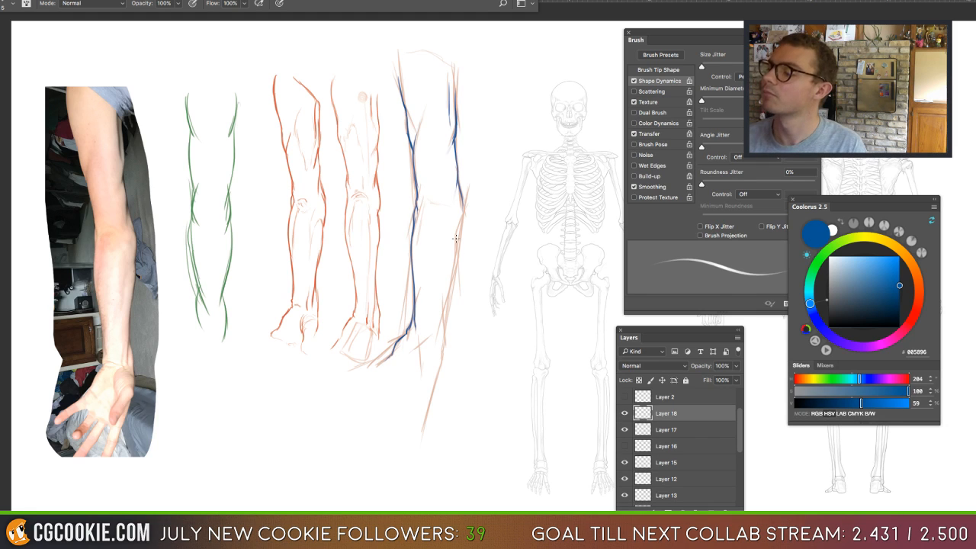
drag(460, 199, 463, 219)
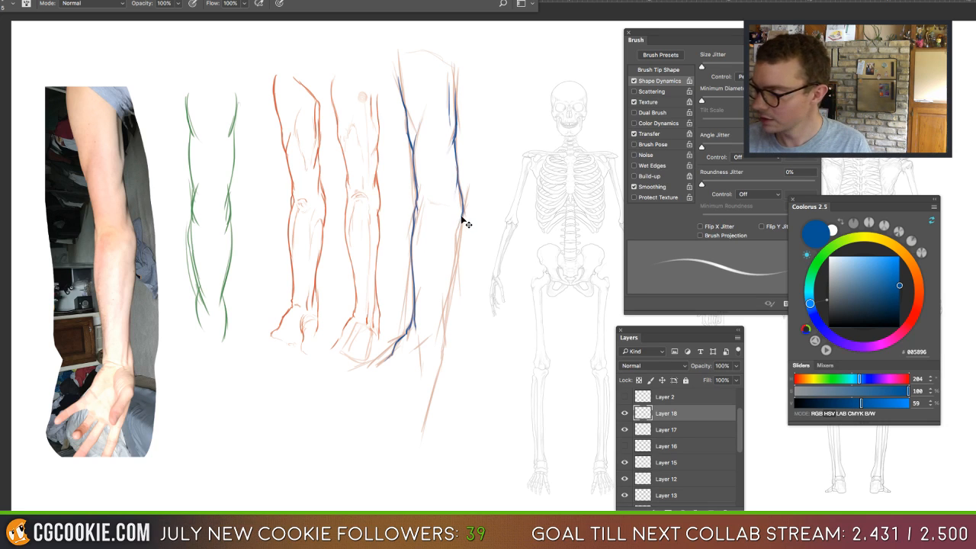
drag(461, 213, 456, 238)
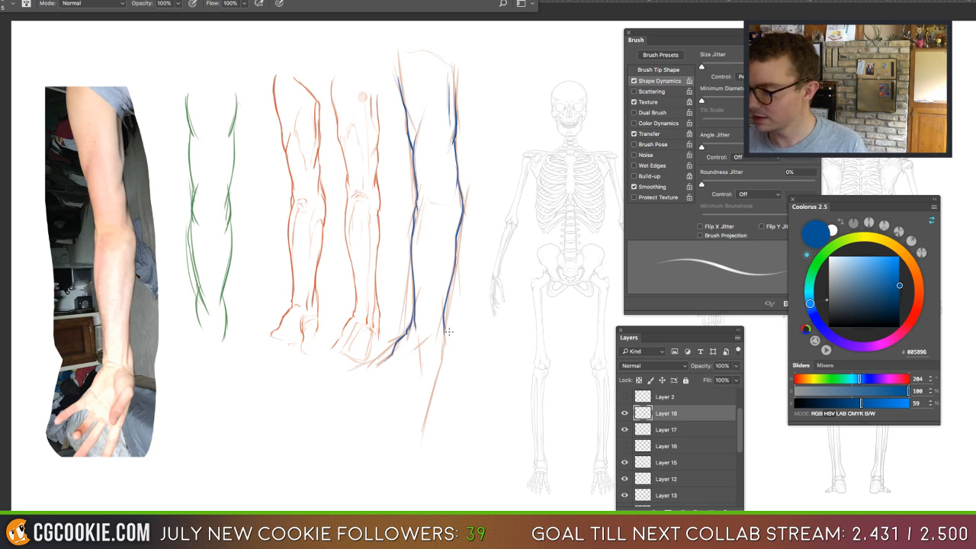
drag(444, 328, 443, 356)
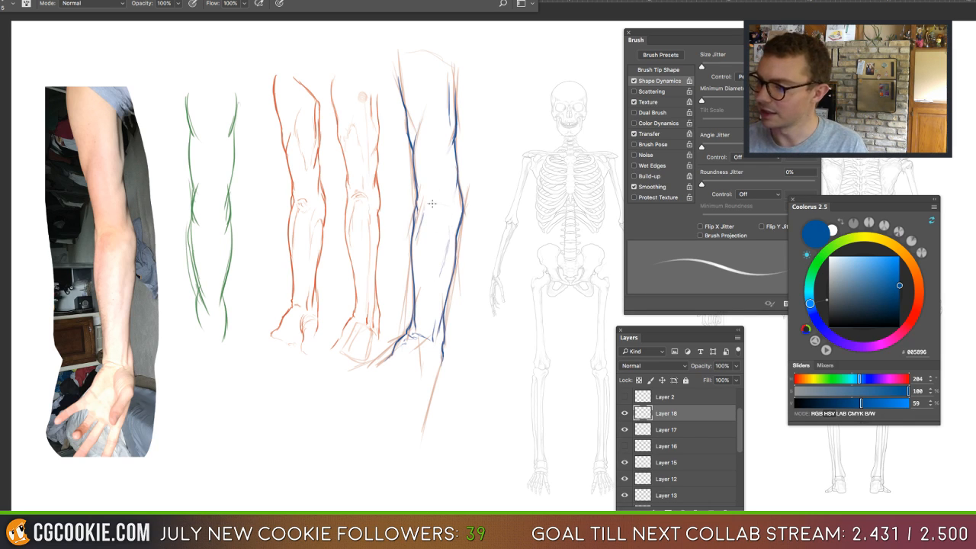
drag(441, 206, 428, 205)
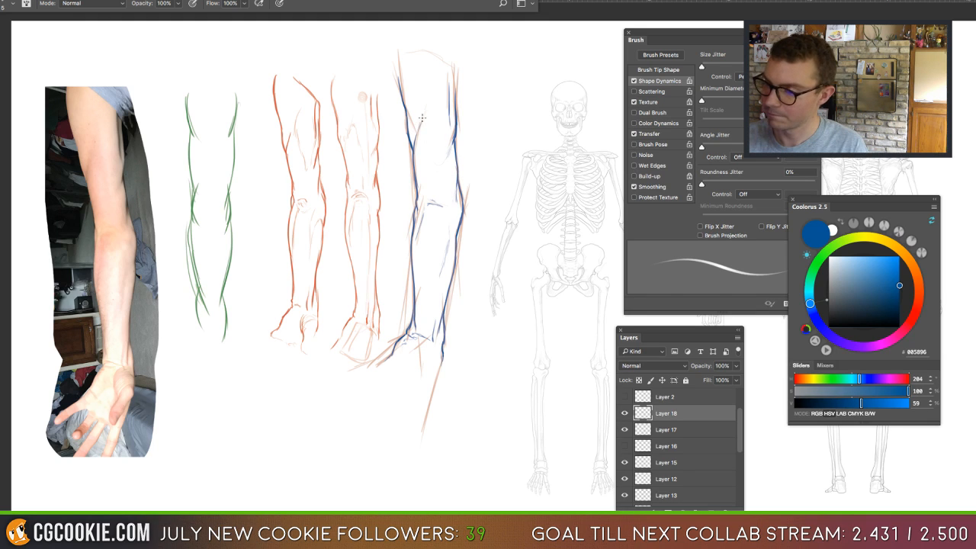
Hide Layer 17 to isolate the blue arm, and undo a trial oval around the neighbouring red arm.
click(625, 431)
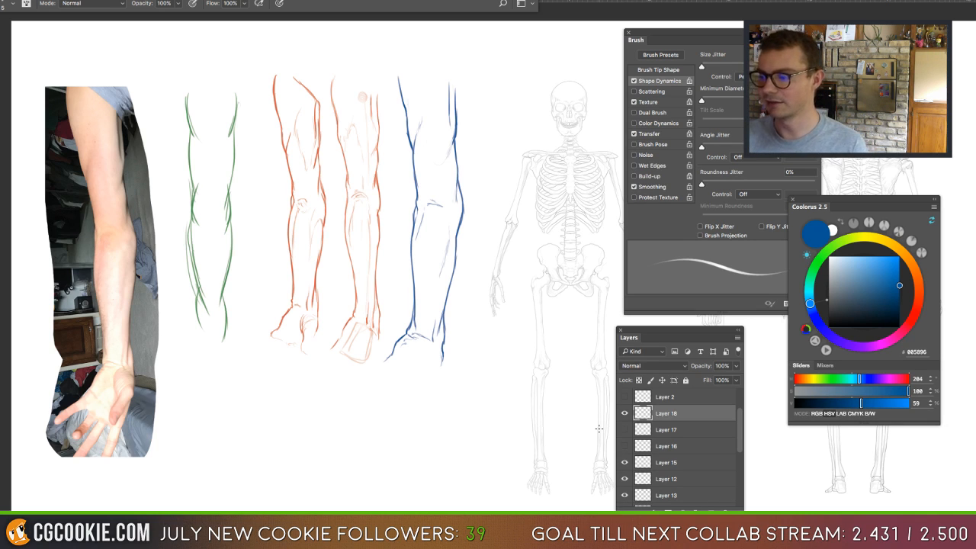
mouse_move(366, 404)
mouse_down()
mouse_move(335, 262)
mouse_move(364, 57)
mouse_move(363, 440)
mouse_up()
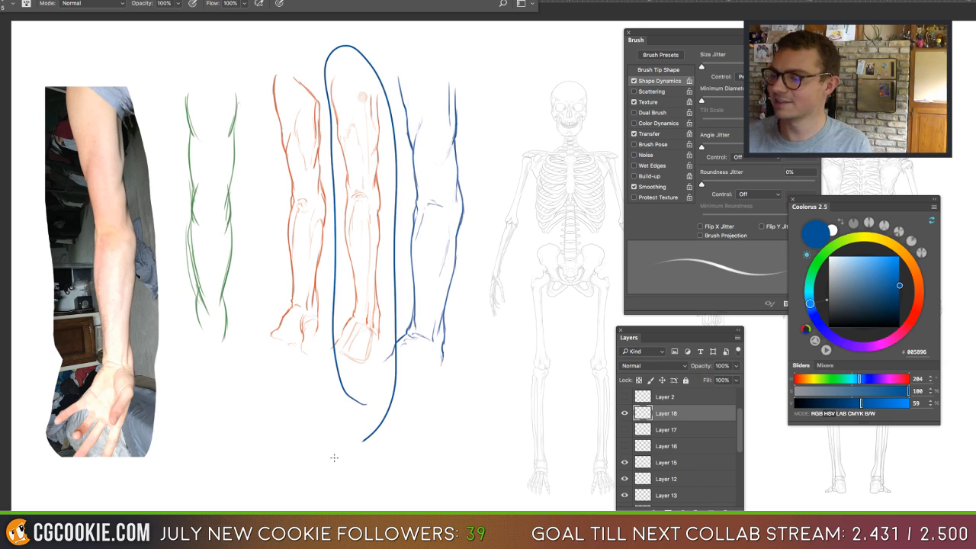
key(ctrl+z)
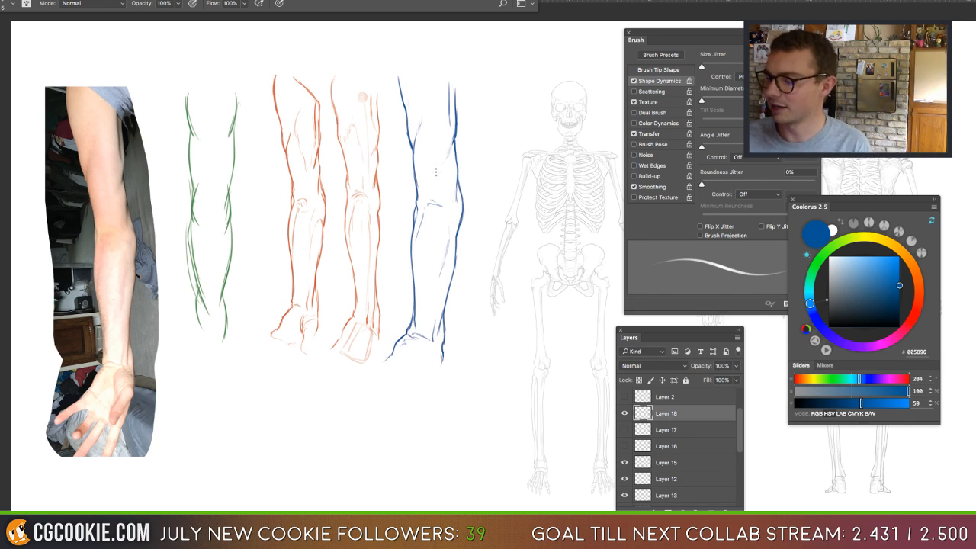
Draw the hand in blue below the wrist and trim its outer edge with the eraser.
mouse_move(430, 344)
mouse_down()
mouse_move(420, 369)
mouse_move(383, 360)
mouse_move(379, 375)
mouse_move(407, 395)
mouse_move(427, 388)
mouse_move(441, 364)
mouse_move(424, 404)
mouse_move(404, 388)
mouse_move(431, 373)
mouse_move(438, 360)
mouse_move(417, 361)
mouse_move(437, 347)
mouse_move(395, 366)
mouse_up()
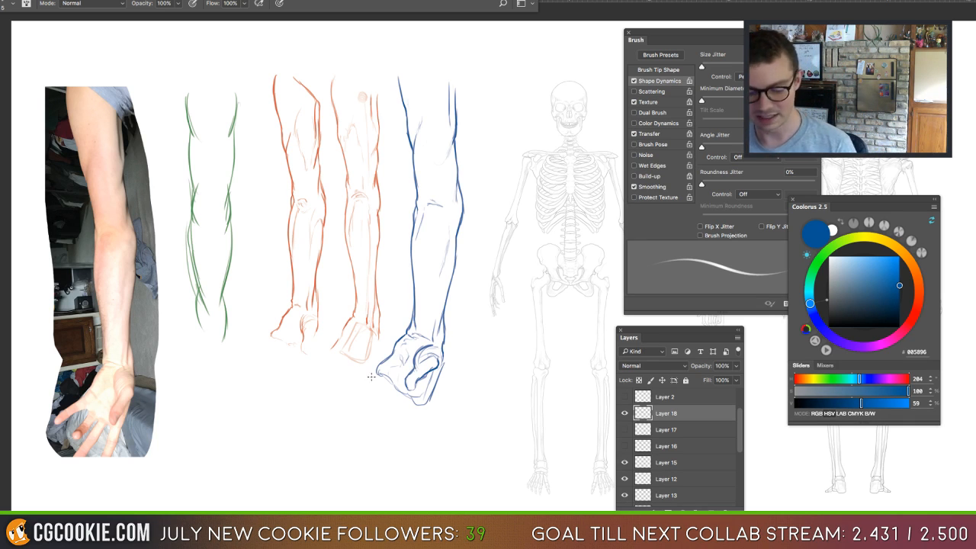
key(e)
drag(375, 372, 391, 385)
key(b)
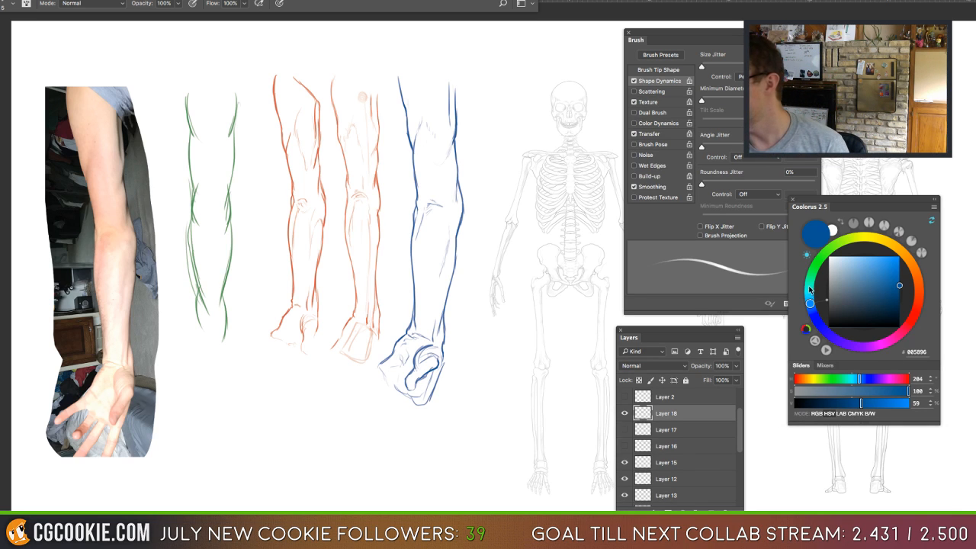
Choose a lighter blue with hue 196, saturation 89 and brightness 83, and add a new layer above Layer 18.
mouse_move(810, 288)
mouse_down()
mouse_move(810, 309)
mouse_move(809, 300)
mouse_up()
drag(882, 290, 892, 268)
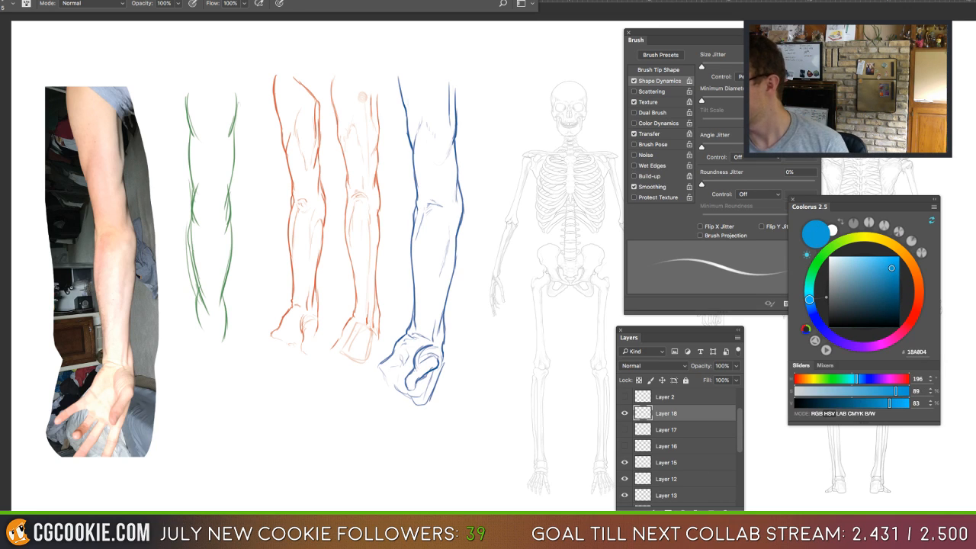
click(711, 507)
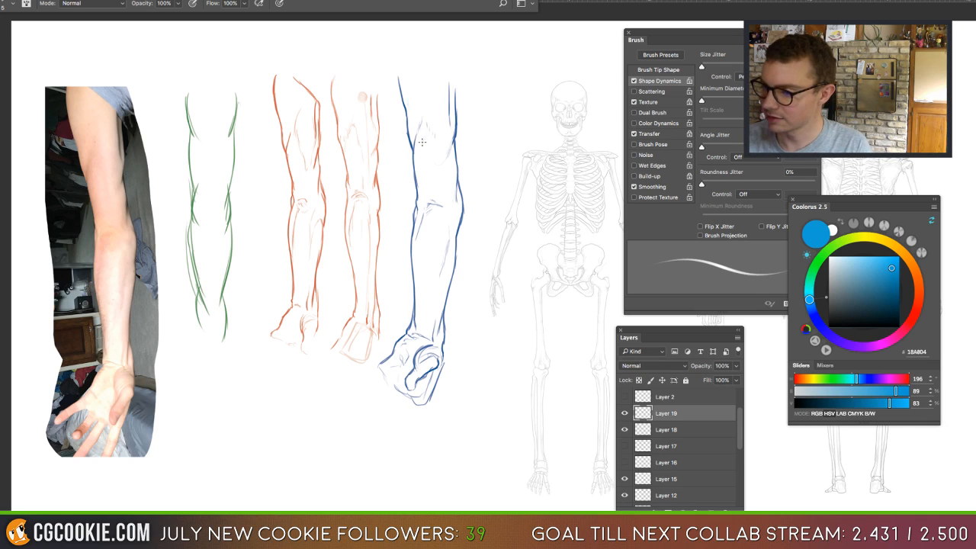
mouse_move(420, 147)
mouse_down()
mouse_move(430, 129)
mouse_move(421, 109)
mouse_move(415, 127)
mouse_up()
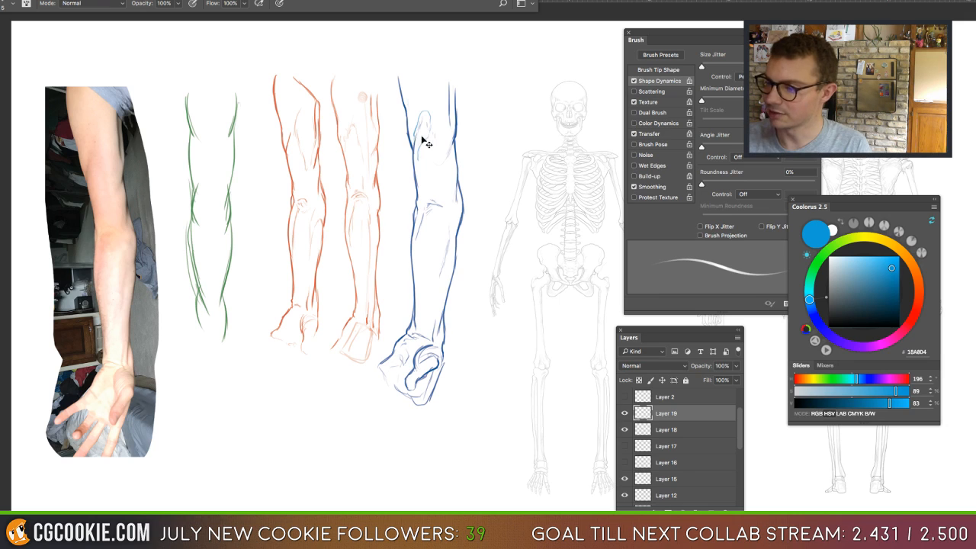
key(ctrl+z)
key(ctrl+z)
key(ctrl+z)
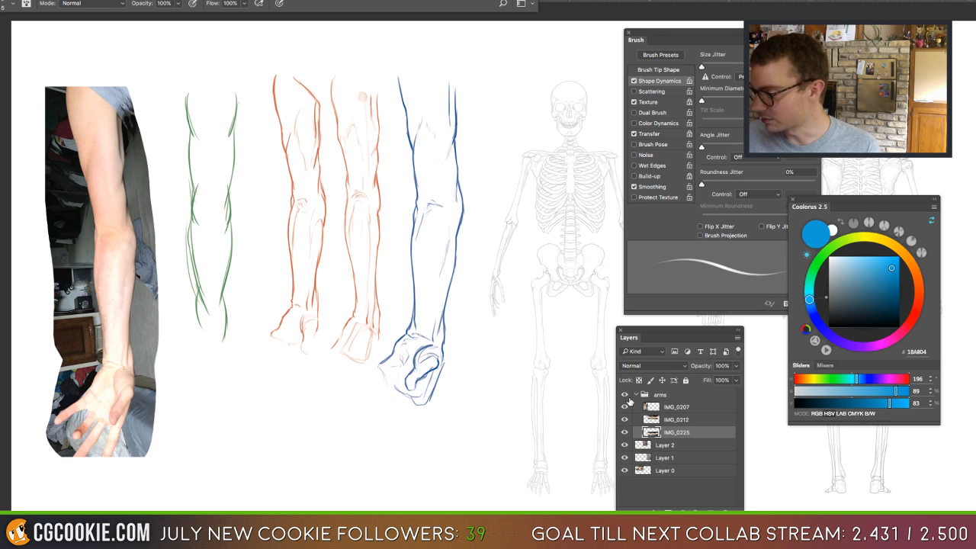
In the reference photo document, collapse and hide the arms group and make Layer 0 active to lasso and copy the bent-arm photo.
click(637, 395)
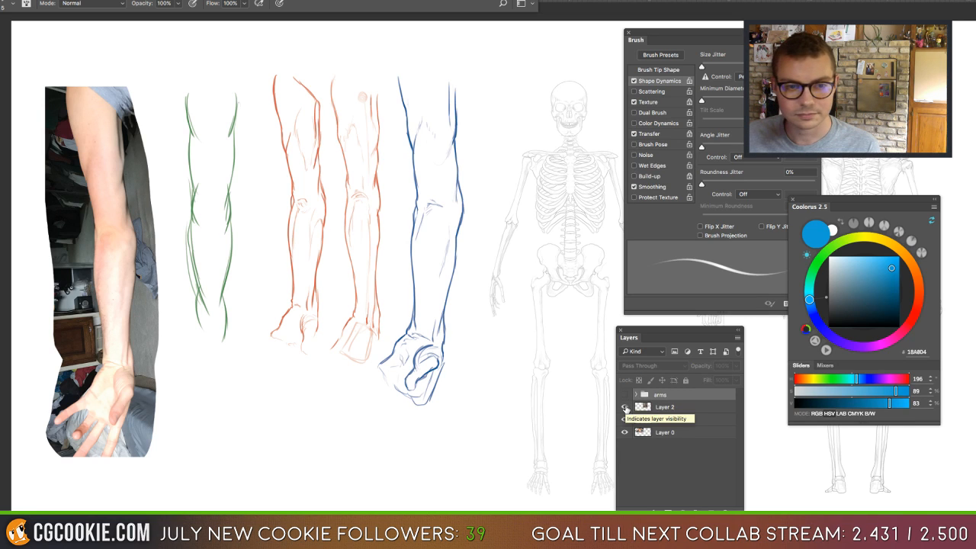
key(l)
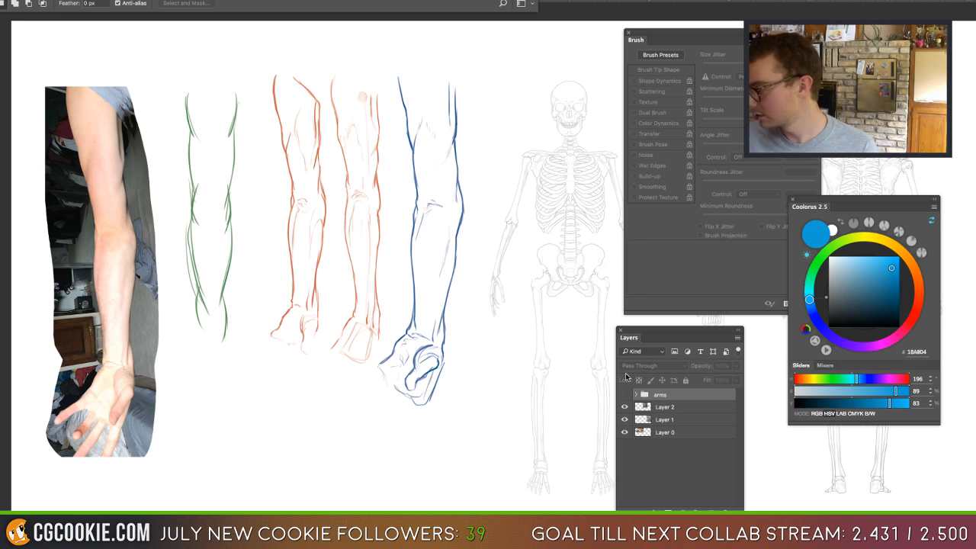
click(654, 432)
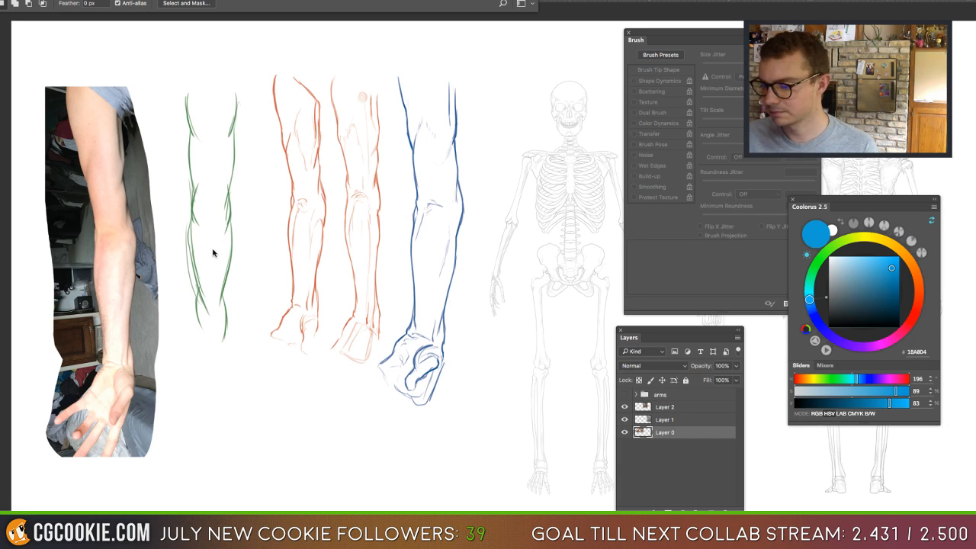
Paste the bent-arm photo into the drawing, enlarge it, and place it below the green action lines, overlapping the hand of the straight-arm photo.
key(ctrl+v)
key(v)
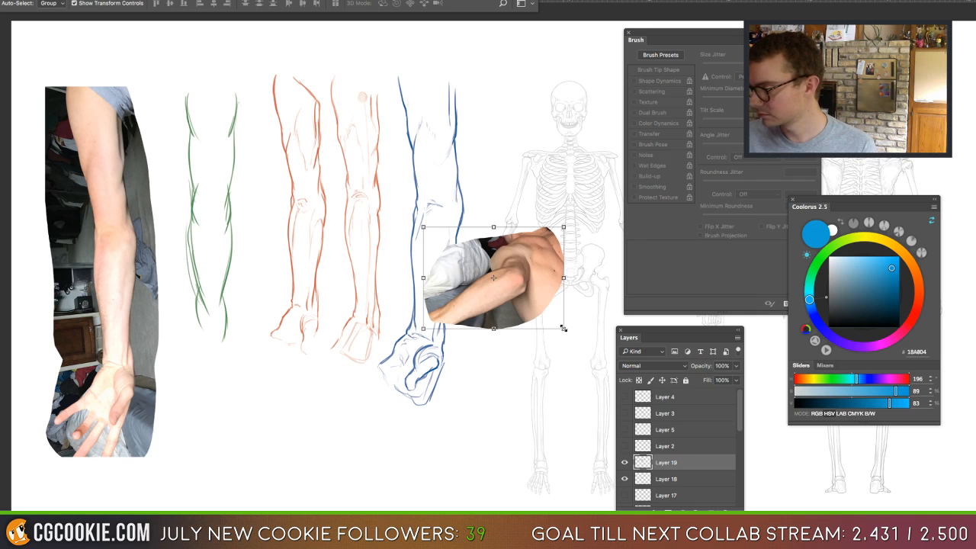
drag(566, 328, 630, 383)
drag(552, 350, 182, 468)
key(Return)
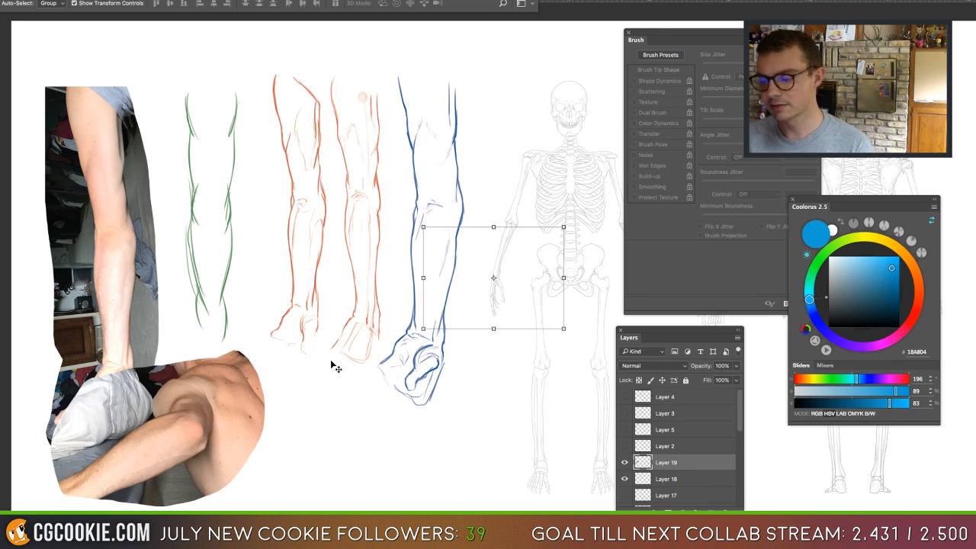
Hide Layer 18, Layers 12 to 15 and Layer 10, then add a new layer above the bent-arm photo for brush drawing.
click(625, 479)
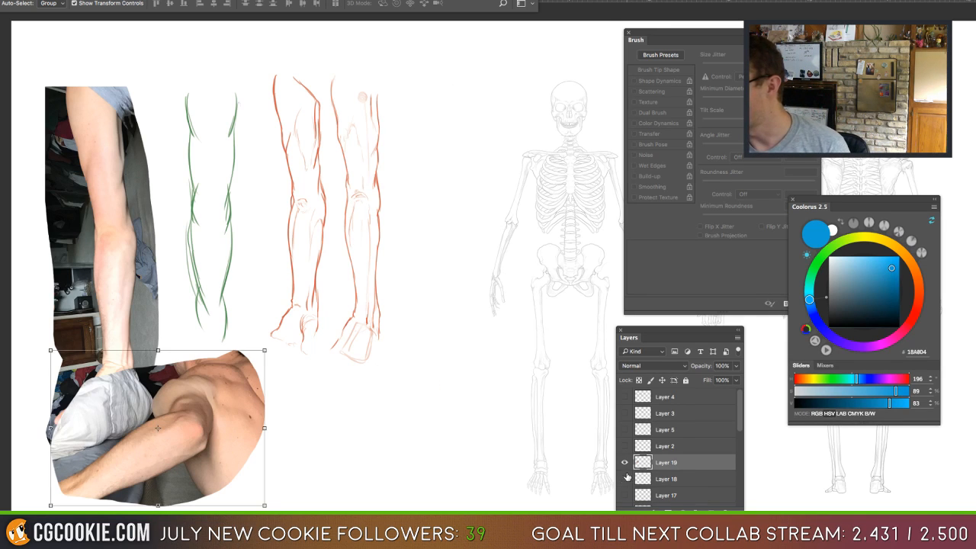
scroll(716, 440, down, 2)
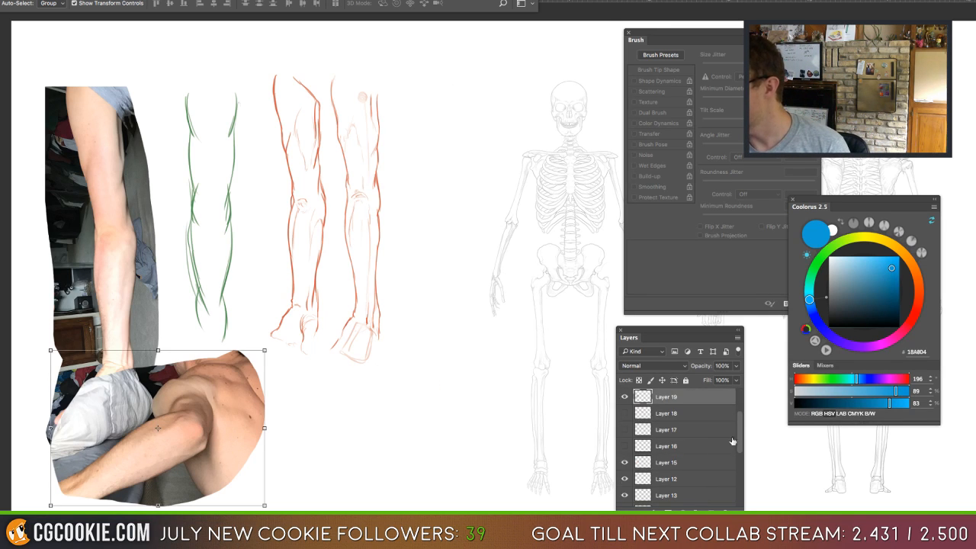
click(624, 478)
scroll(741, 450, down, 2)
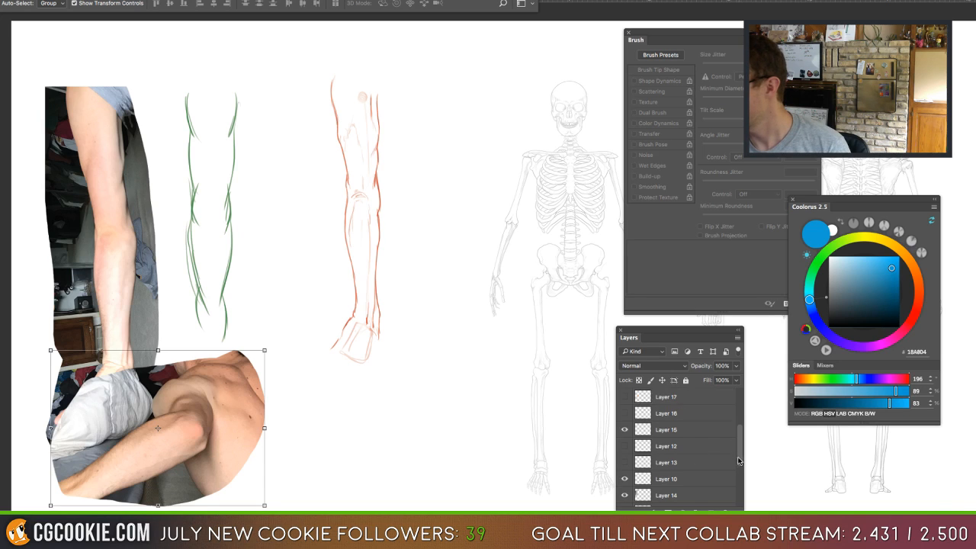
click(625, 495)
click(624, 479)
scroll(736, 453, down, 5)
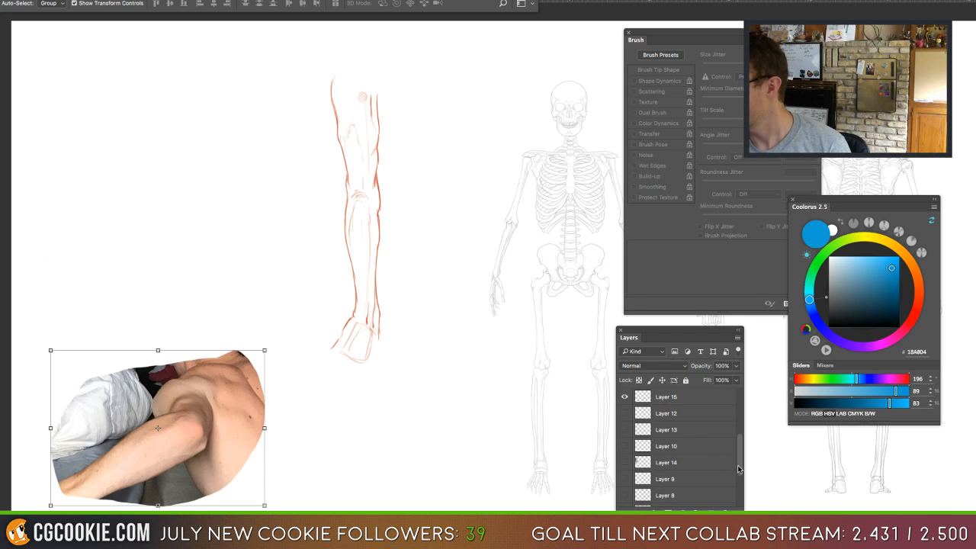
scroll(736, 473, up, 10)
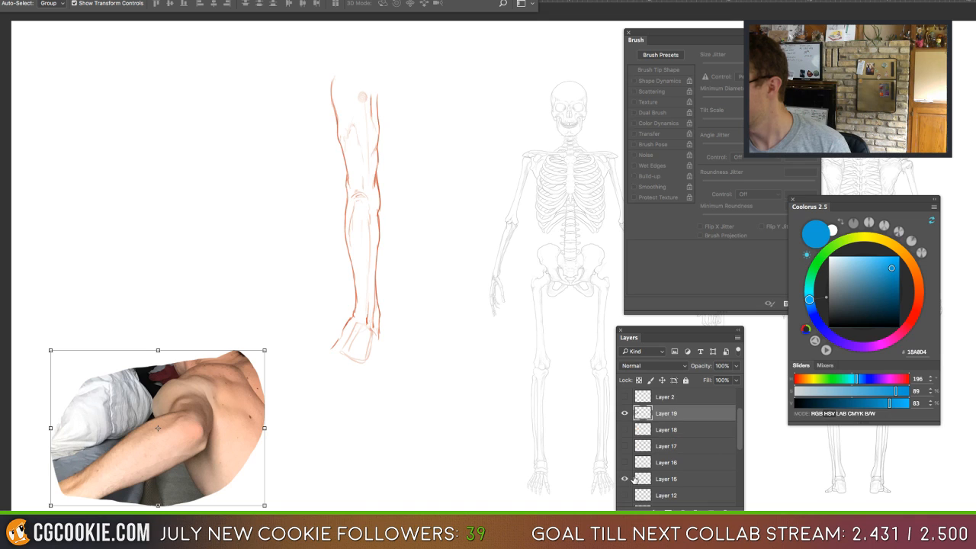
click(629, 479)
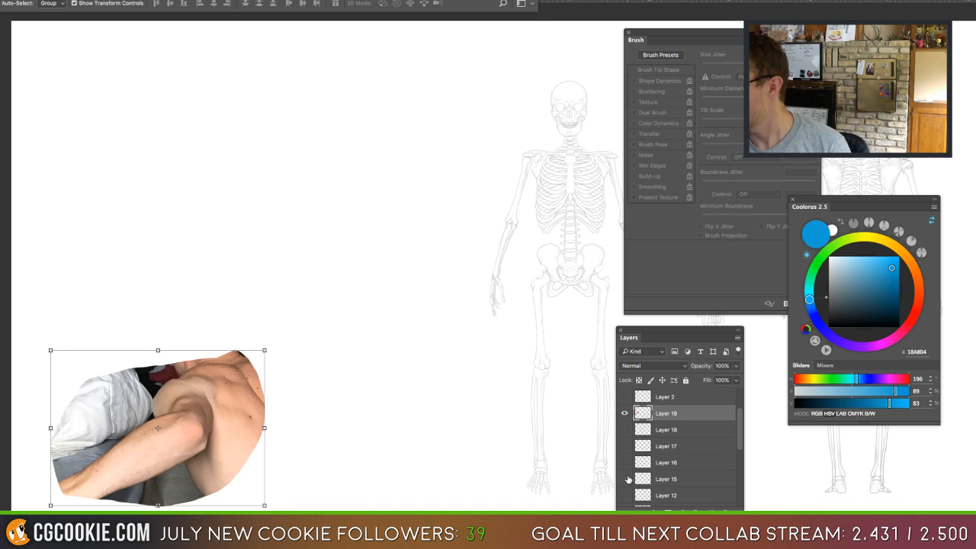
click(710, 506)
key(b)
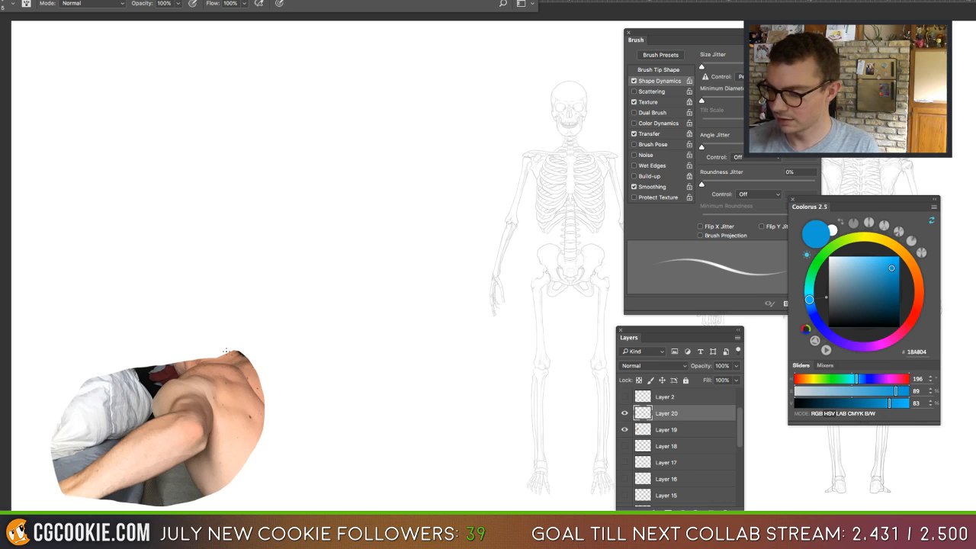
mouse_move(237, 353)
mouse_down()
mouse_move(169, 395)
mouse_move(263, 441)
mouse_move(245, 379)
mouse_up()
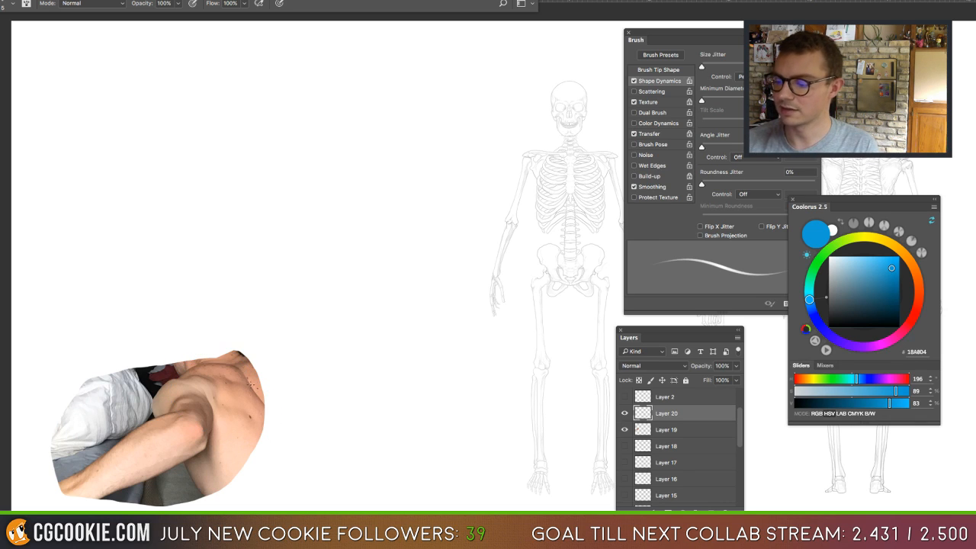
mouse_move(249, 372)
mouse_down()
mouse_move(205, 369)
mouse_move(234, 423)
mouse_move(271, 400)
mouse_move(244, 353)
mouse_up()
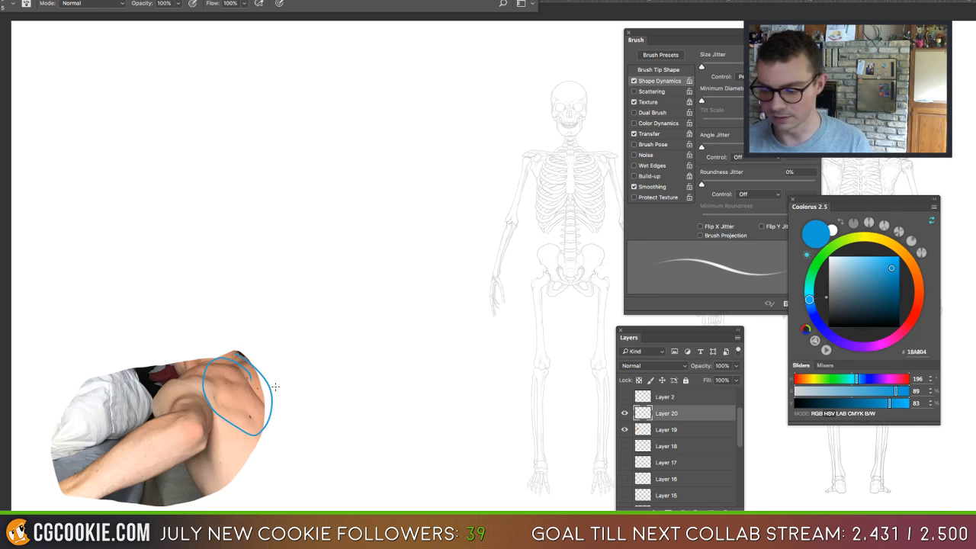
key(super+z)
mouse_move(224, 431)
mouse_down()
mouse_move(176, 370)
mouse_move(129, 464)
mouse_move(226, 476)
mouse_move(190, 382)
mouse_move(185, 392)
mouse_move(209, 370)
mouse_move(183, 455)
mouse_move(207, 365)
mouse_up()
key(super+z)
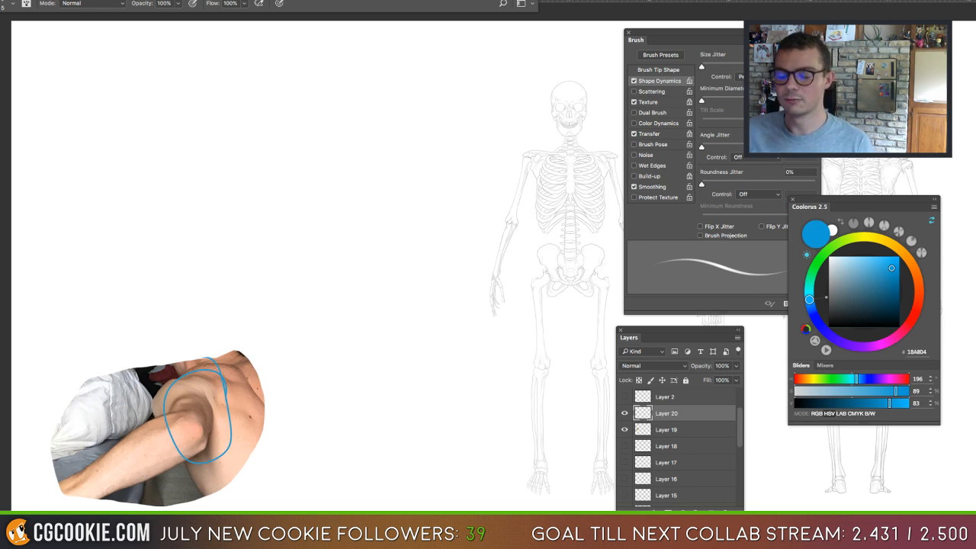
key(Tab)
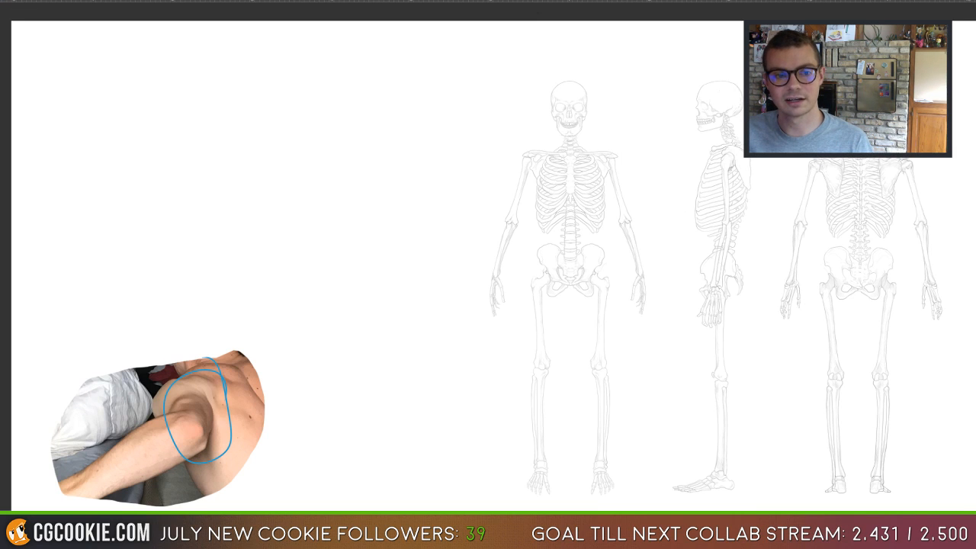
key(Tab)
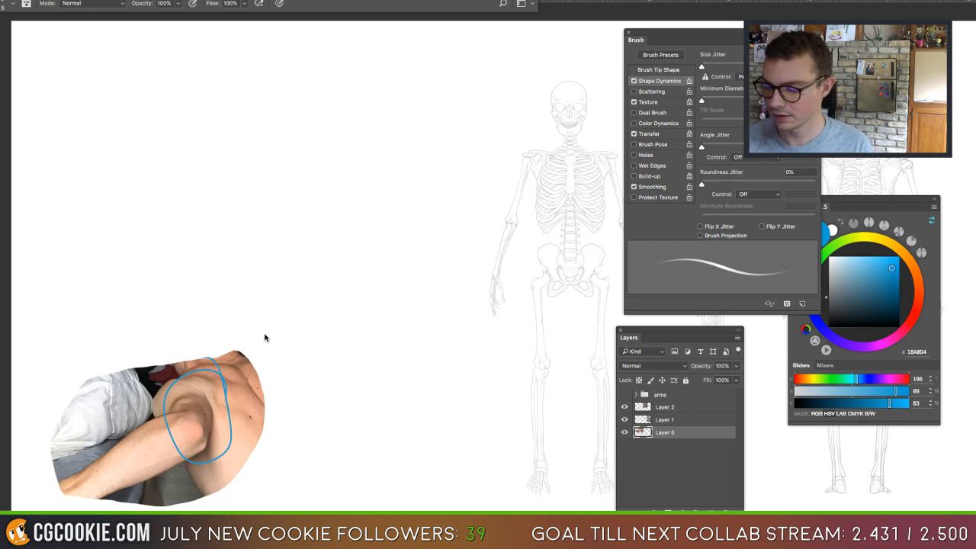
click(268, 369)
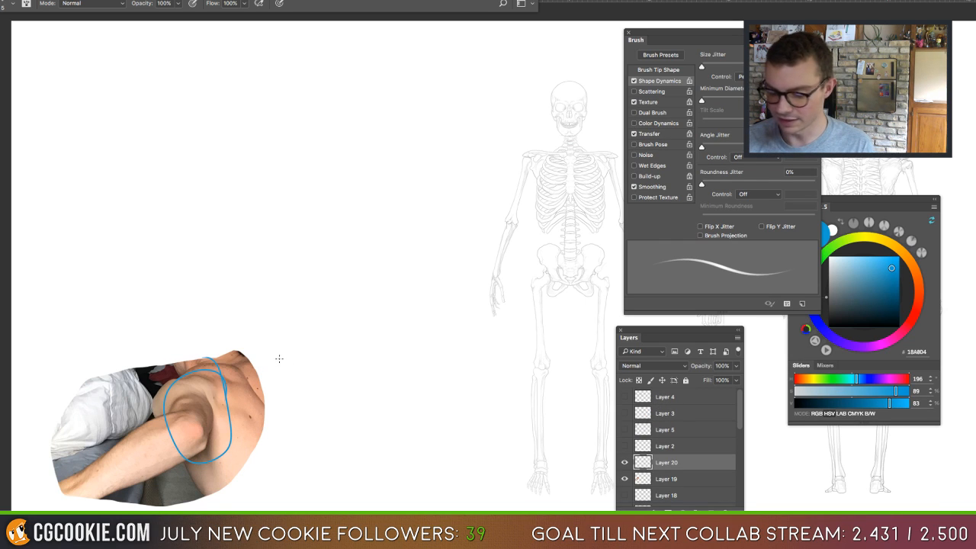
key(ctrl+z)
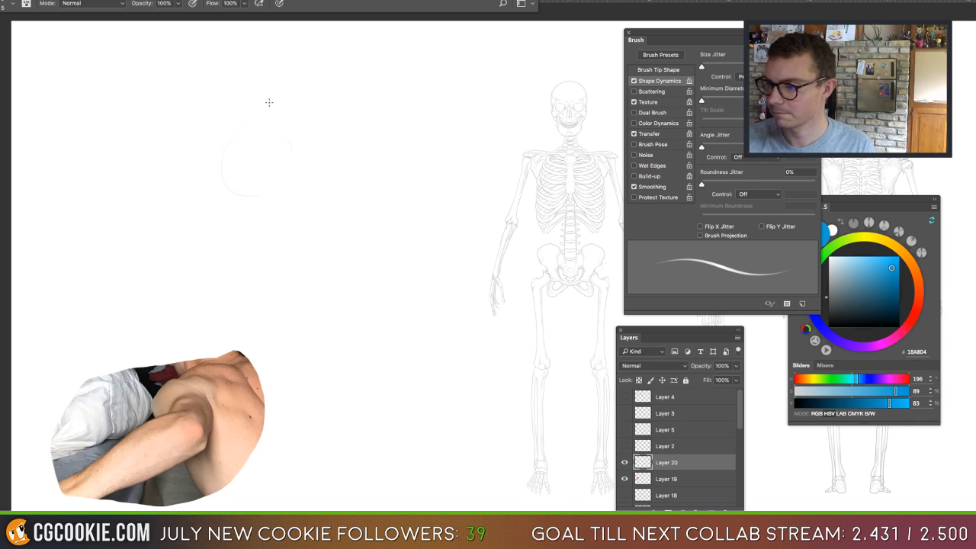
Sketch the bent arm's shoulder contour in blue above the photo, correcting the collarbone lines with the eraser.
mouse_move(267, 104)
mouse_down()
mouse_move(219, 155)
mouse_move(239, 204)
mouse_up()
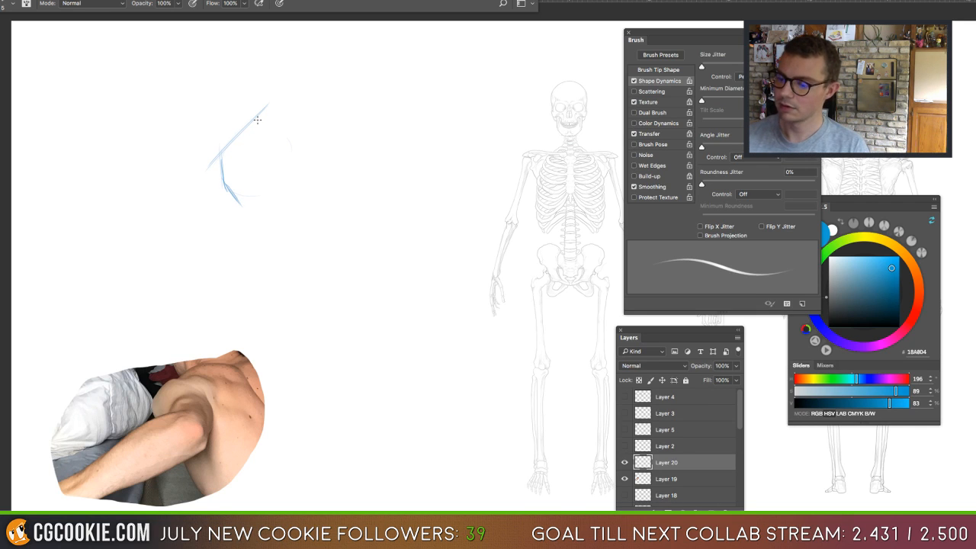
mouse_move(259, 115)
mouse_down()
mouse_move(294, 120)
mouse_move(233, 145)
mouse_up()
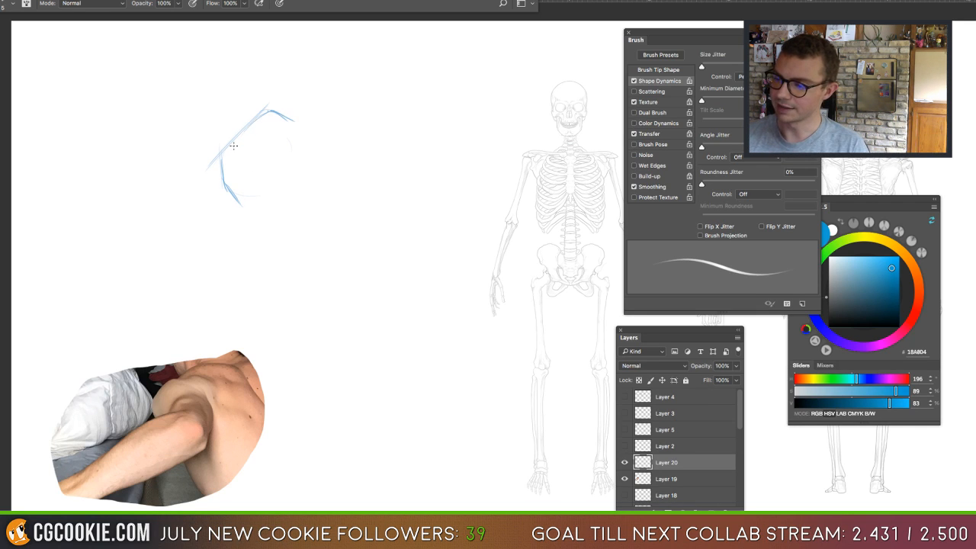
drag(285, 118, 347, 93)
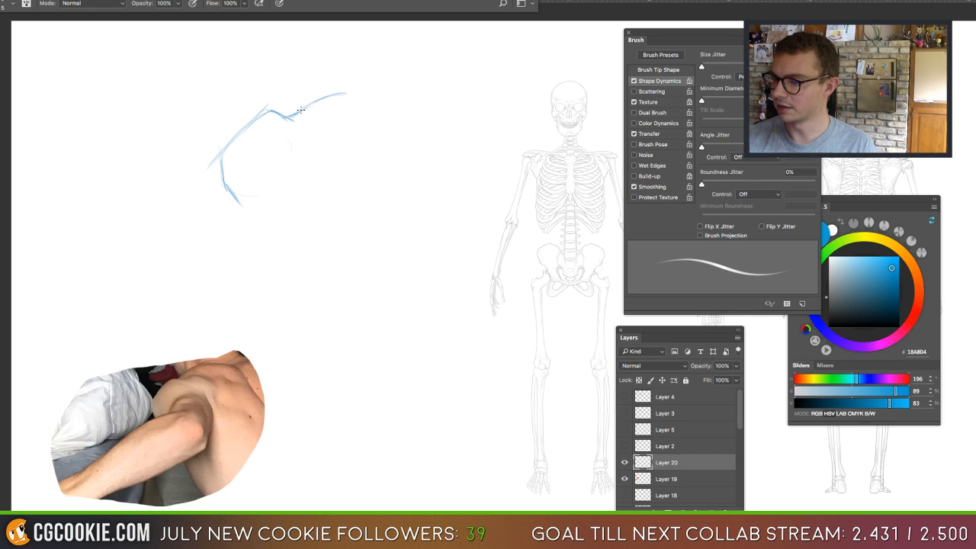
key(e)
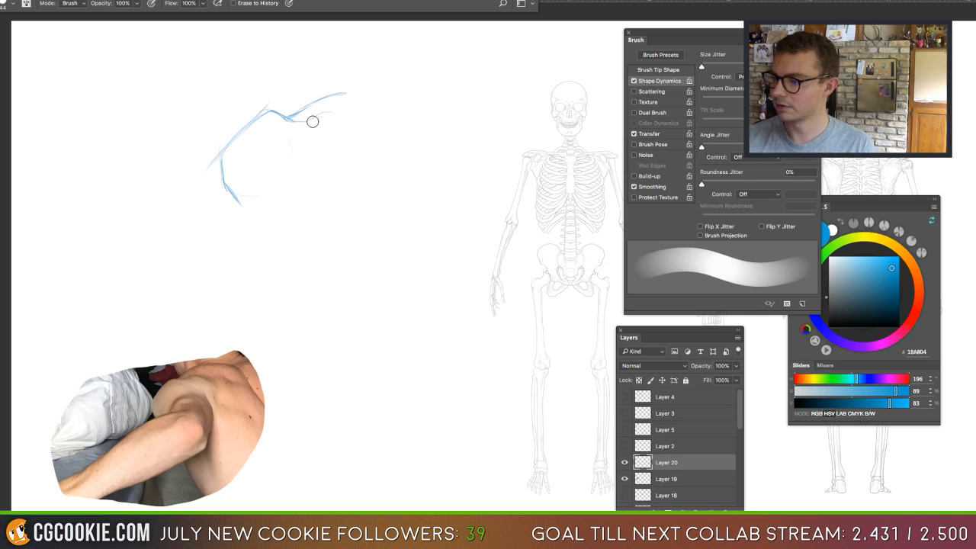
mouse_move(313, 121)
mouse_down()
mouse_move(316, 103)
mouse_move(305, 120)
mouse_move(301, 99)
mouse_move(330, 88)
mouse_up()
key(b)
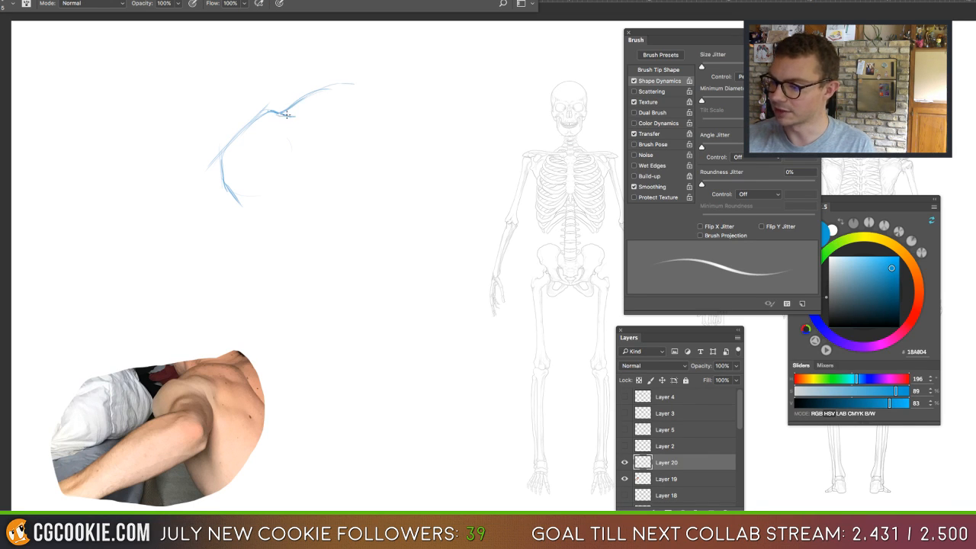
drag(329, 110, 290, 116)
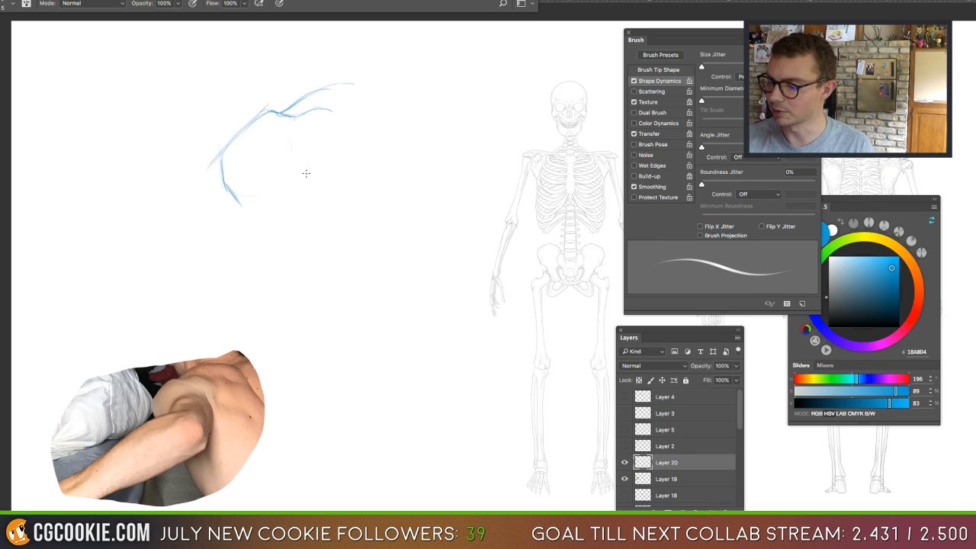
Draw the forearm's upper and lower edges, and build up the rounded elbow and the crease around it.
mouse_move(272, 166)
mouse_down()
mouse_move(260, 200)
mouse_move(199, 229)
mouse_up()
mouse_move(253, 200)
mouse_down()
mouse_move(129, 284)
mouse_move(199, 234)
mouse_up()
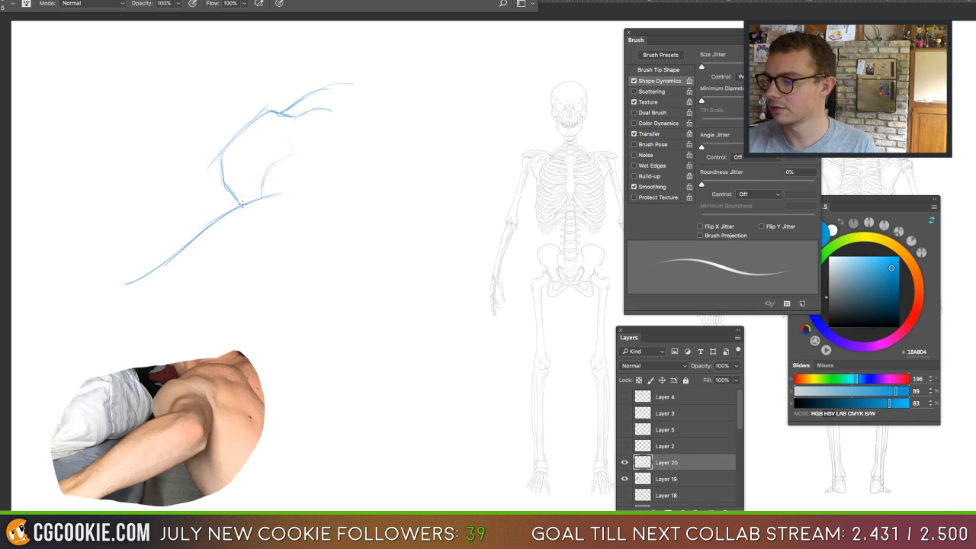
mouse_move(281, 194)
mouse_down()
mouse_move(255, 204)
mouse_move(302, 190)
mouse_move(291, 226)
mouse_move(359, 183)
mouse_move(137, 315)
mouse_up()
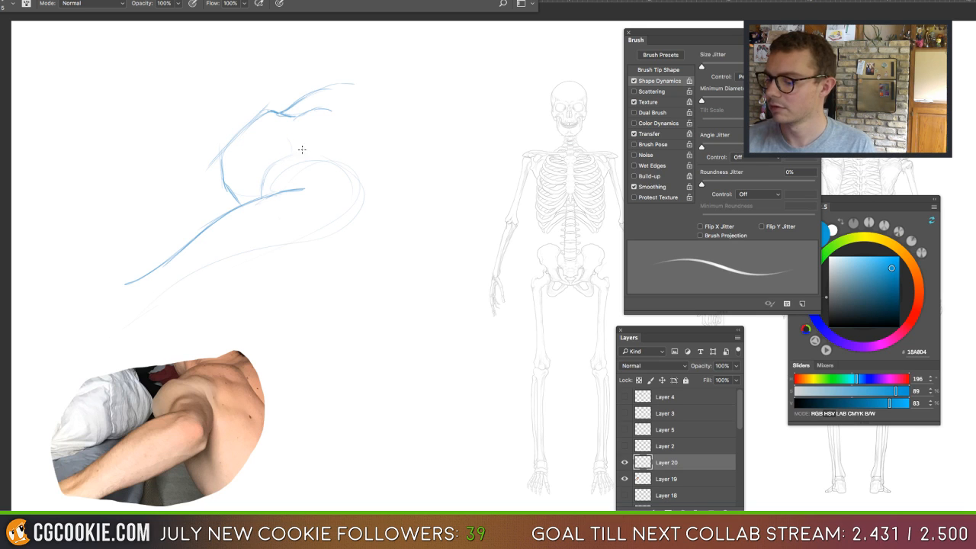
drag(302, 132, 419, 264)
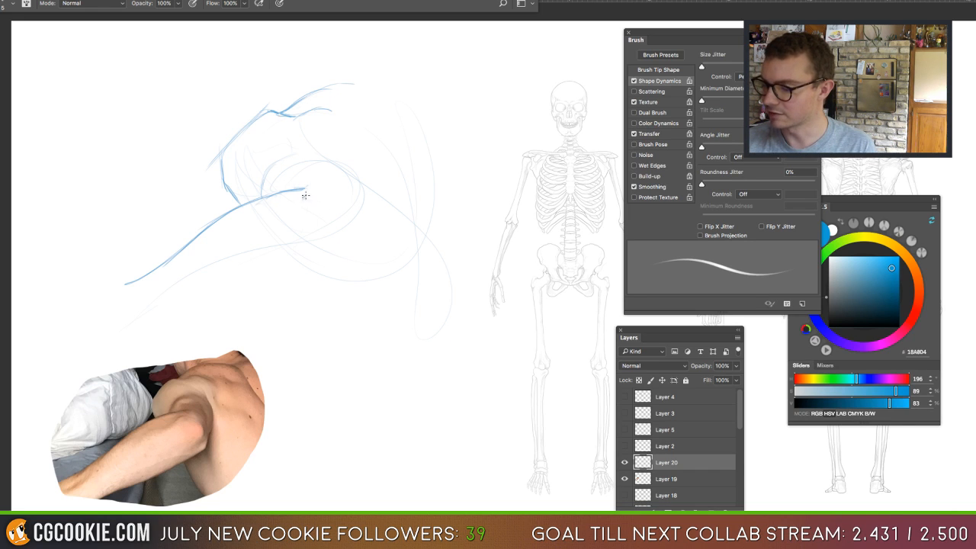
mouse_move(329, 204)
mouse_down()
mouse_move(316, 224)
mouse_move(335, 230)
mouse_move(313, 243)
mouse_move(221, 265)
mouse_move(245, 261)
mouse_move(165, 296)
mouse_up()
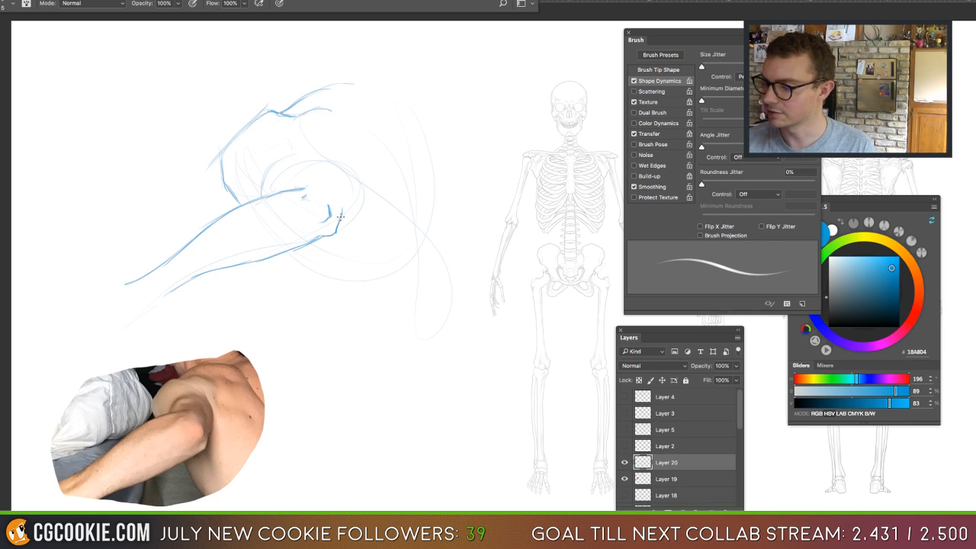
mouse_move(330, 157)
mouse_down()
mouse_move(348, 209)
mouse_move(317, 136)
mouse_move(263, 195)
mouse_move(271, 171)
mouse_up()
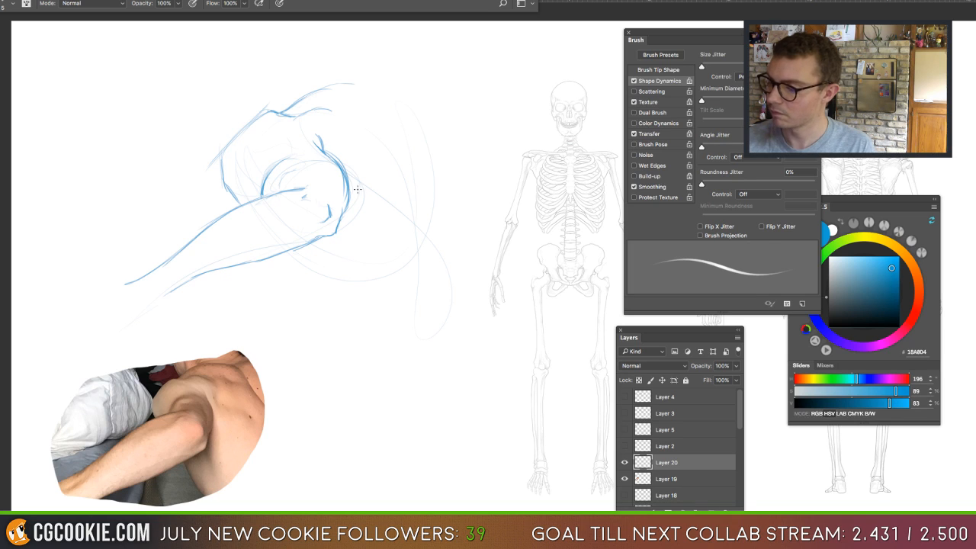
Add the chest and torso contours around the bent arm, and reinforce the forearm's upper edge.
drag(346, 142, 348, 153)
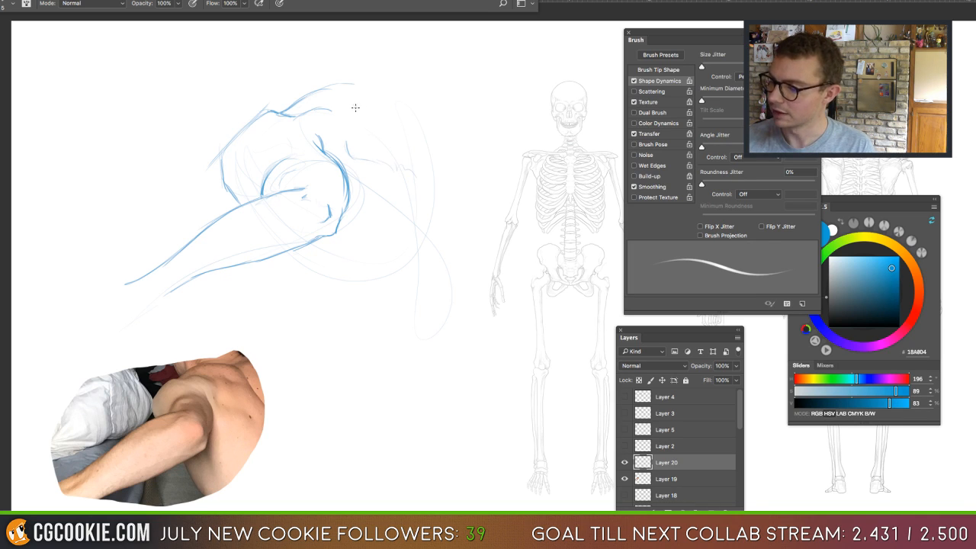
drag(356, 107, 385, 122)
mouse_move(348, 85)
mouse_down()
mouse_move(399, 100)
mouse_move(416, 130)
mouse_up()
drag(398, 98, 457, 198)
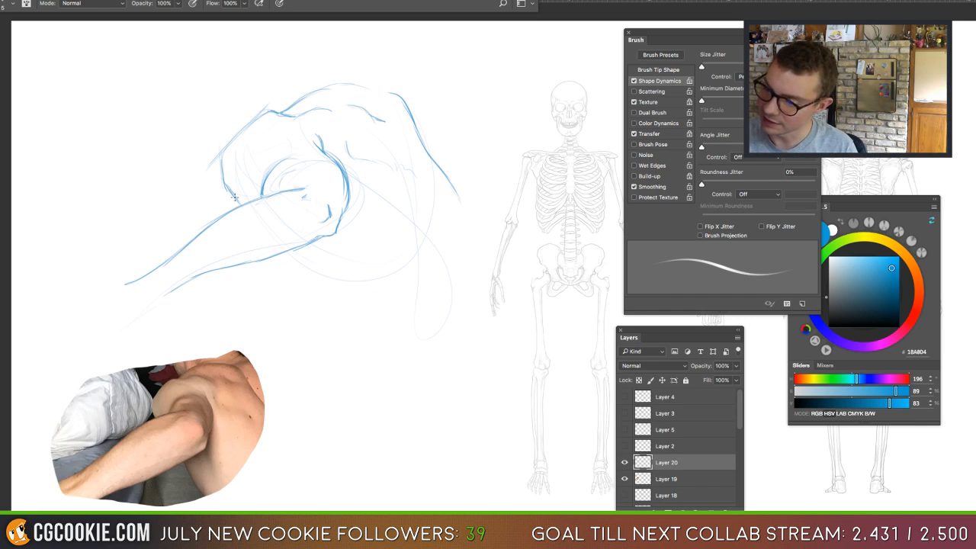
drag(274, 193, 122, 280)
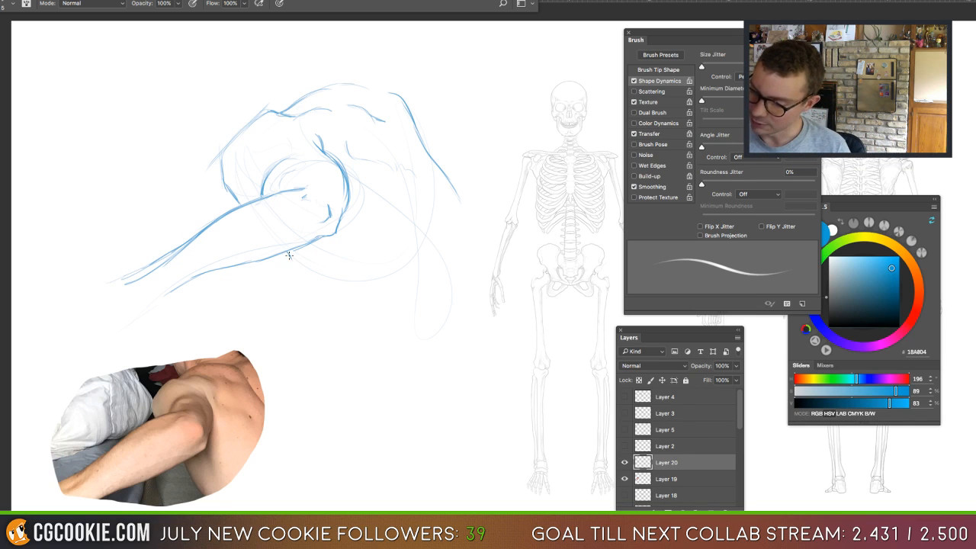
mouse_move(288, 256)
mouse_down()
mouse_move(339, 314)
mouse_move(303, 281)
mouse_move(335, 312)
mouse_up()
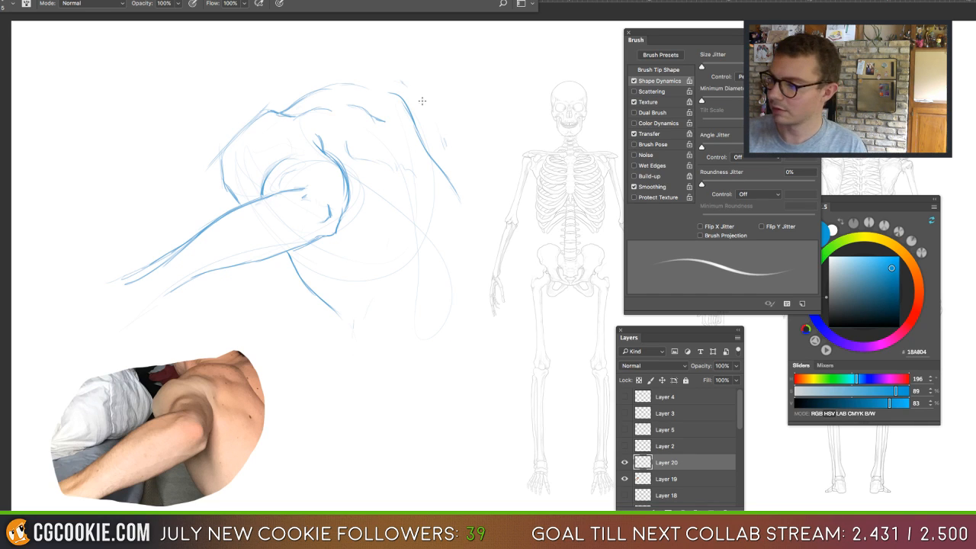
drag(420, 88, 433, 113)
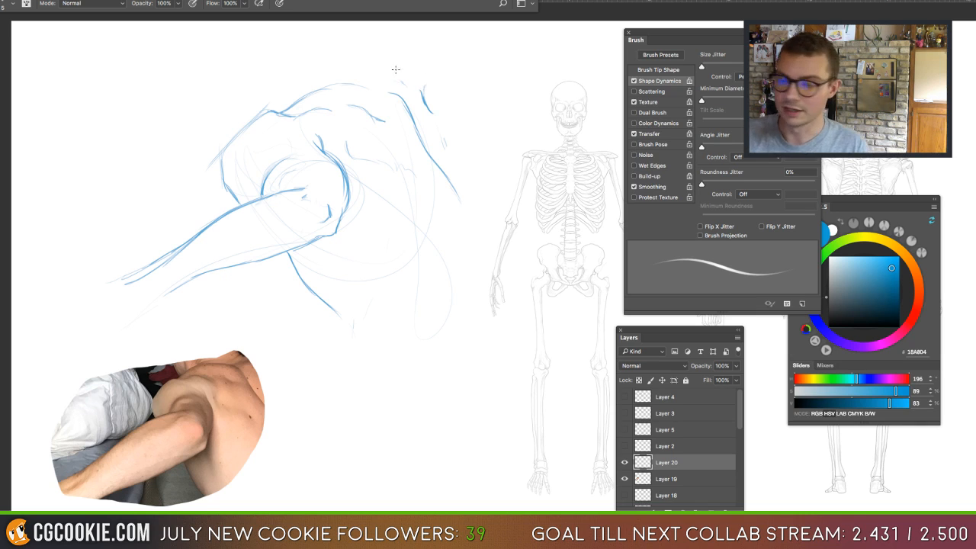
Extend the sketch with the shoulder line and far side of the torso, and sweep a long curved line down through the body.
mouse_move(377, 81)
mouse_down()
mouse_move(399, 70)
mouse_move(377, 82)
mouse_move(379, 69)
mouse_move(400, 62)
mouse_move(373, 53)
mouse_move(455, 63)
mouse_up()
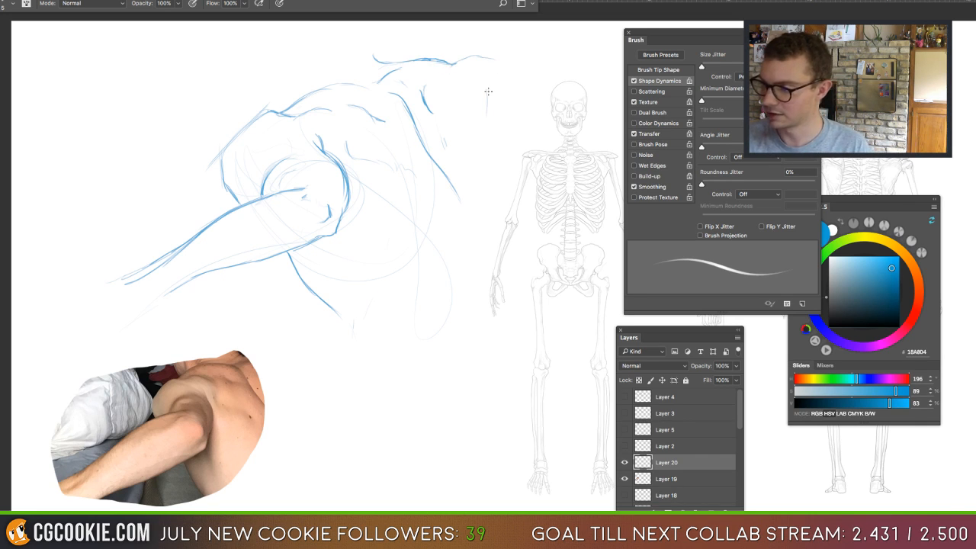
drag(487, 90, 498, 174)
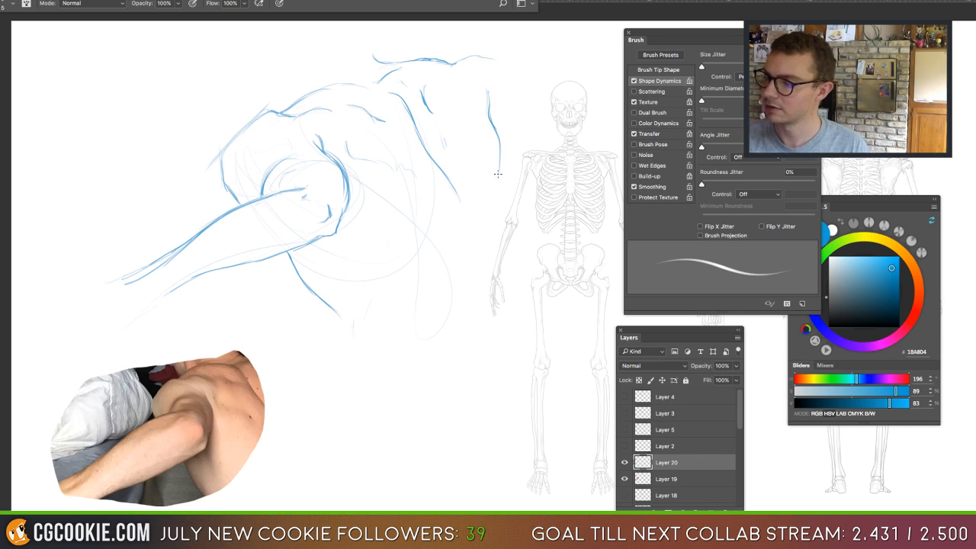
drag(494, 136, 507, 212)
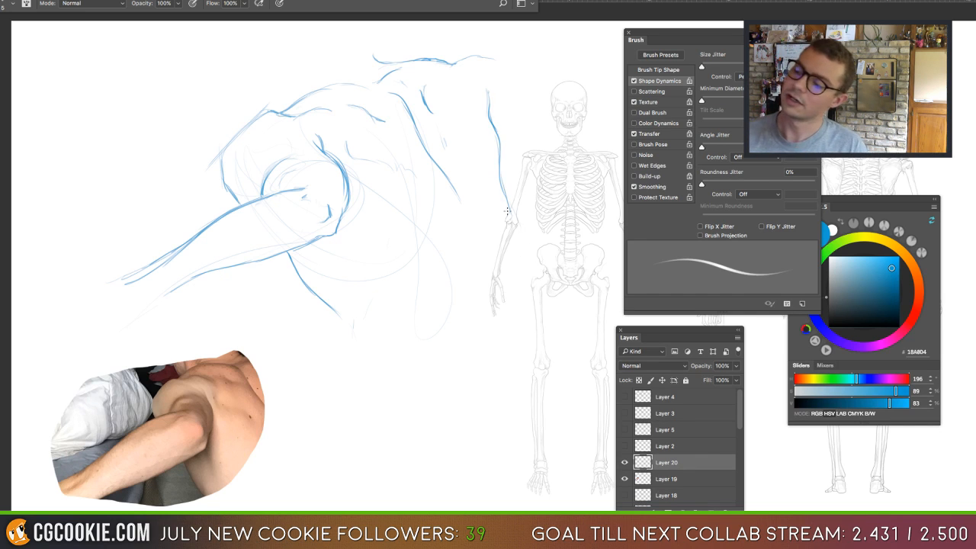
drag(462, 115, 449, 144)
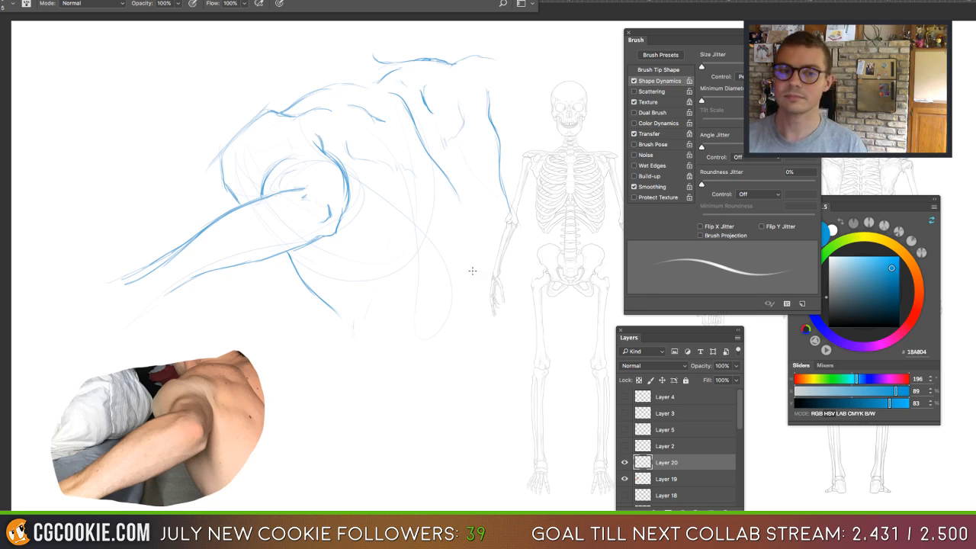
mouse_move(495, 261)
mouse_down()
mouse_move(363, 61)
mouse_move(499, 263)
mouse_move(524, 437)
mouse_up()
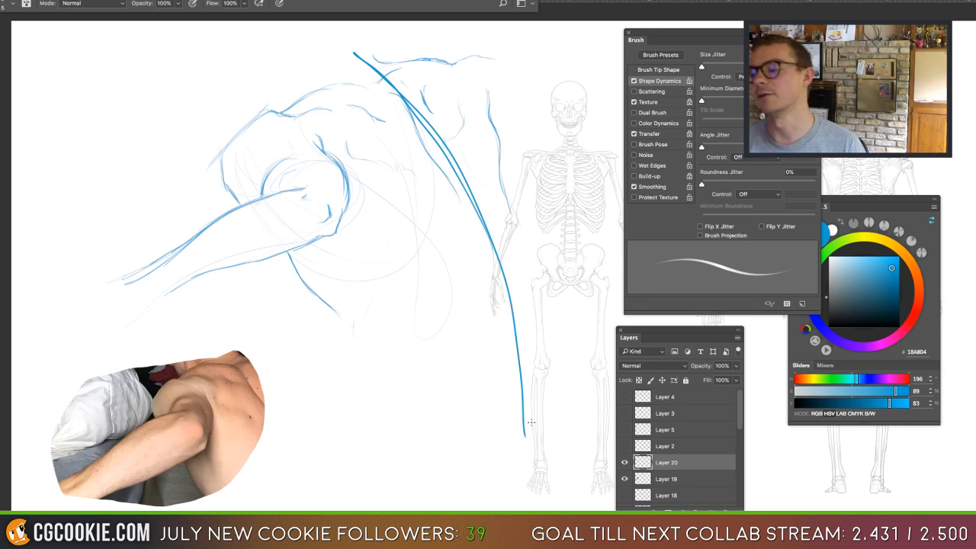
Undo the long curved line through the body and prepare a new layer with an orange brush colour, hue 40.
key(ctrl+z)
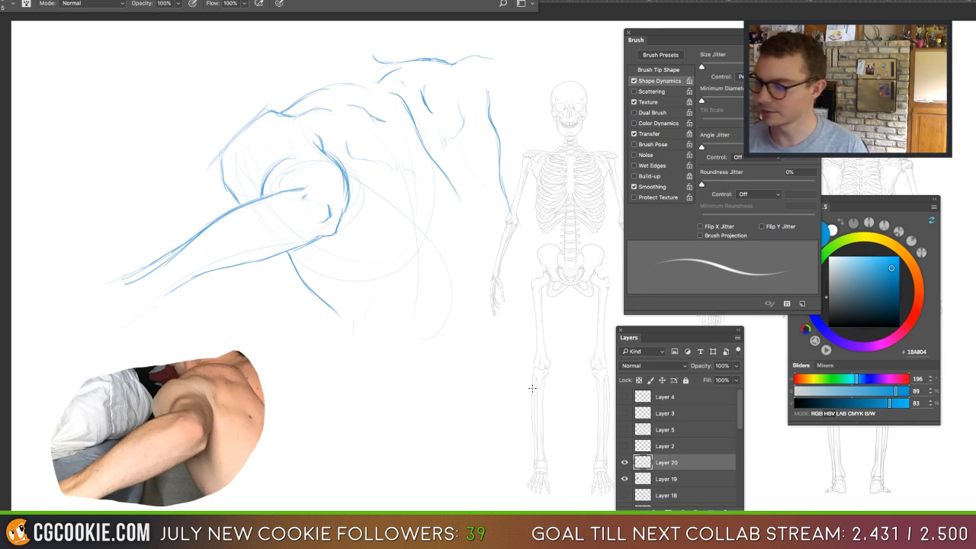
key(ctrl+shift+alt+n)
click(890, 266)
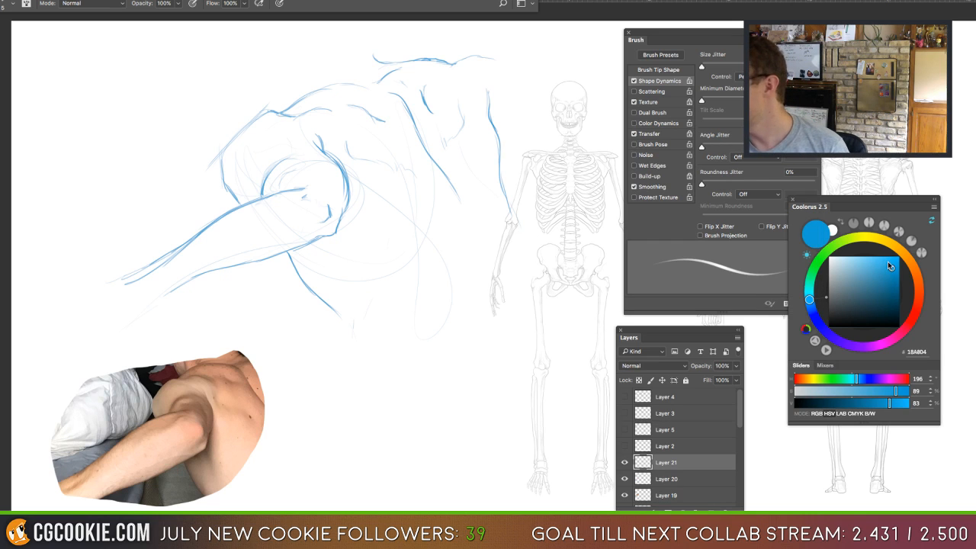
drag(889, 266, 885, 261)
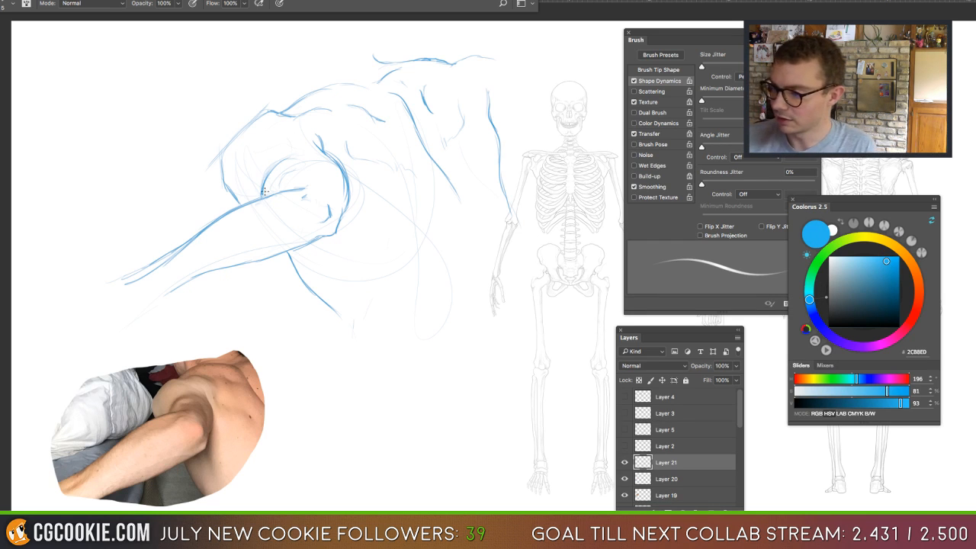
click(899, 261)
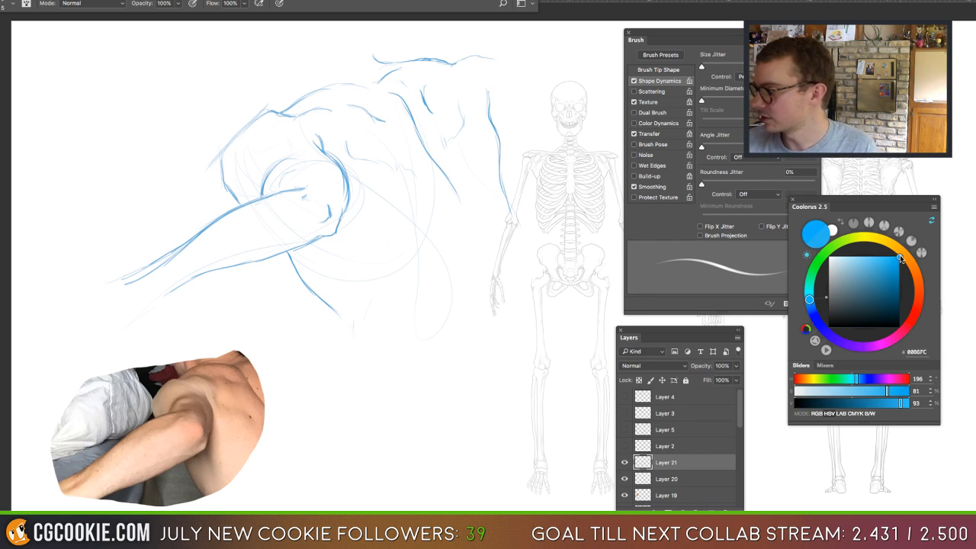
click(900, 250)
drag(899, 262, 895, 270)
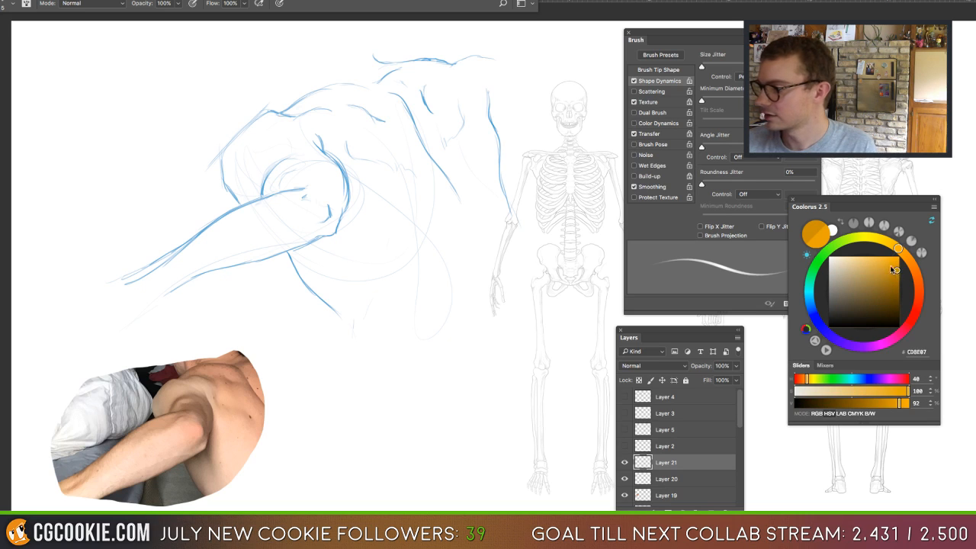
Outline the shadow shapes in orange above the elbow crease and along the forearm's upper side down to the wrist.
mouse_move(262, 195)
mouse_down()
mouse_move(282, 161)
mouse_move(310, 152)
mouse_up()
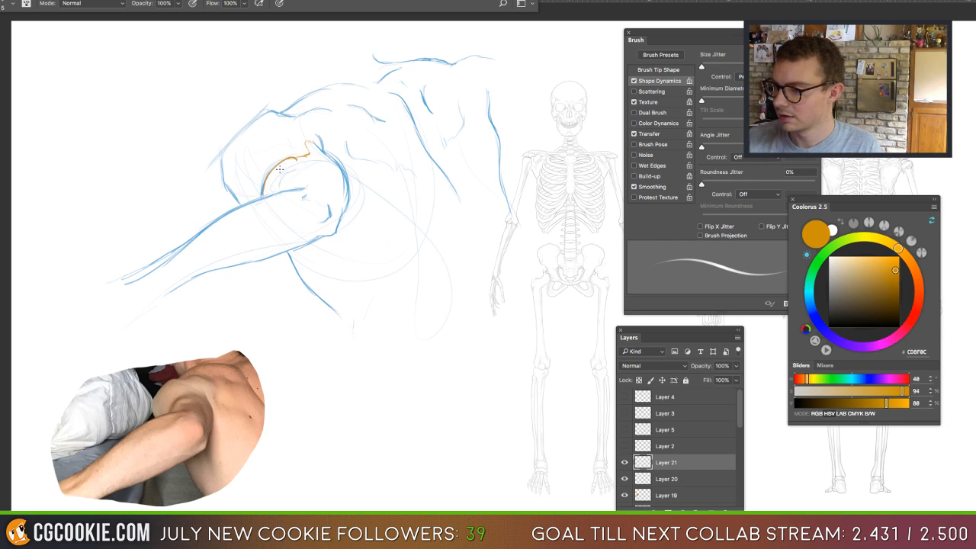
mouse_move(280, 169)
mouse_down()
mouse_move(301, 161)
mouse_move(279, 191)
mouse_move(297, 188)
mouse_up()
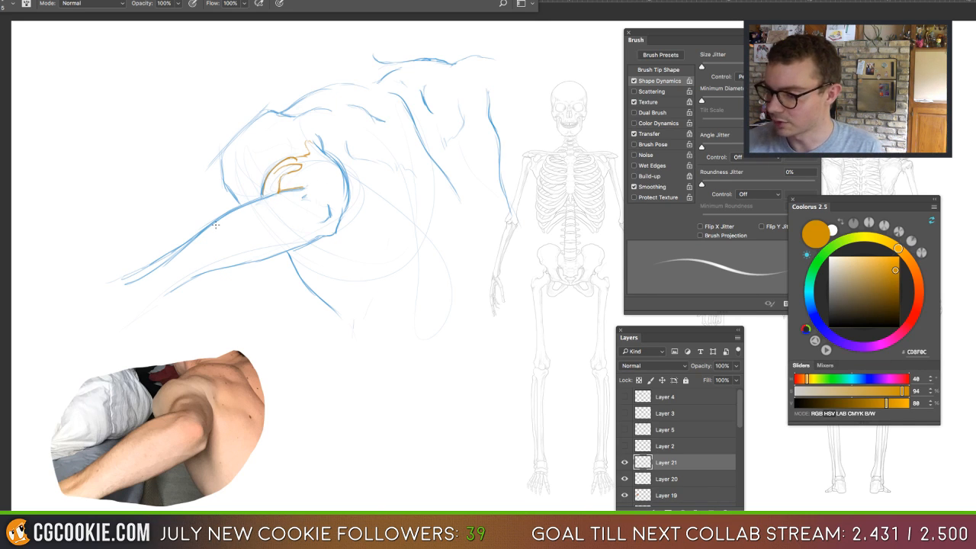
drag(305, 196, 209, 249)
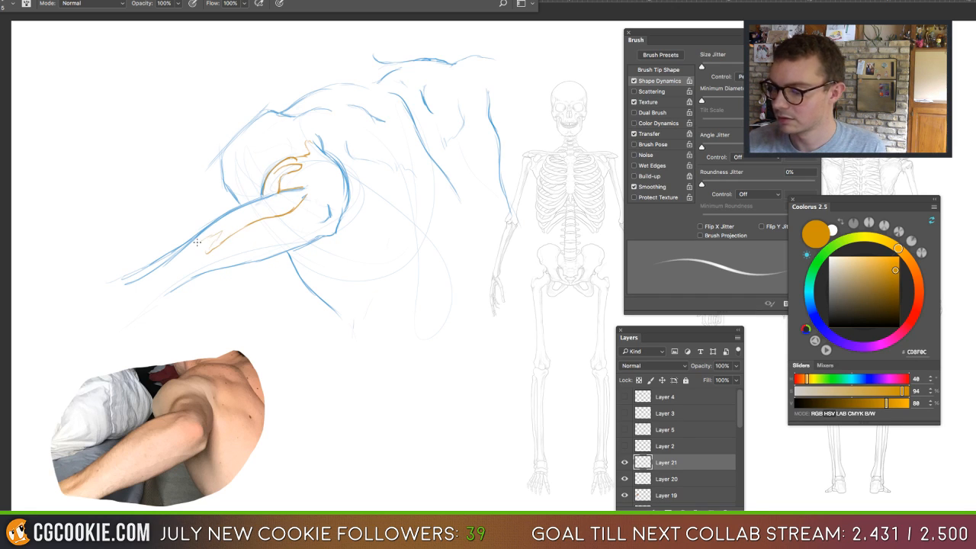
drag(192, 248, 126, 288)
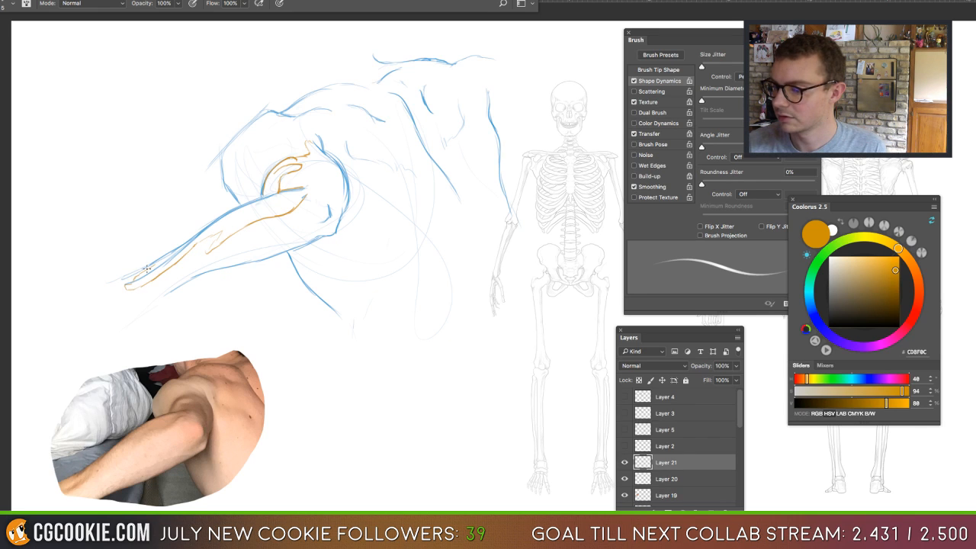
drag(173, 251, 141, 269)
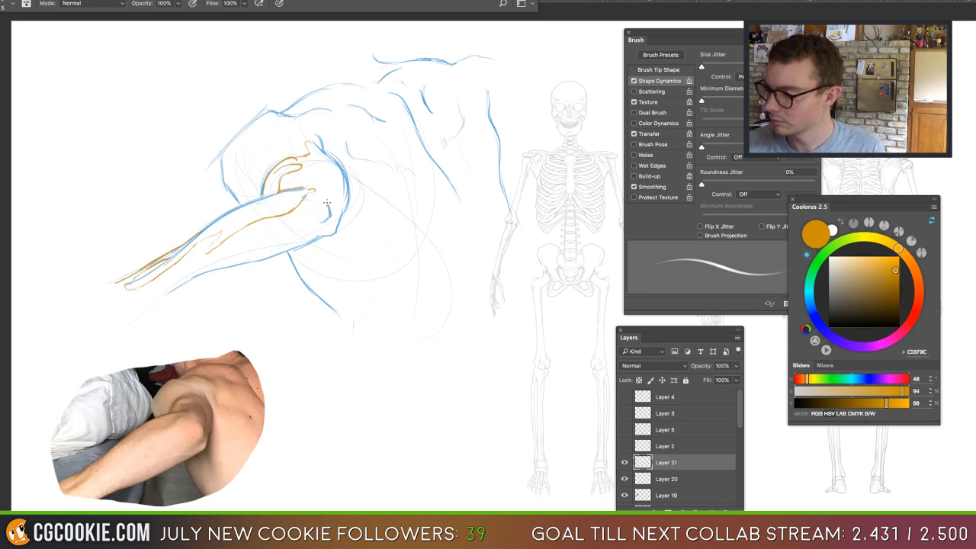
Outline the shadow edge around the elbow and continue it down the body below, undoing the stray stroke at the crease.
mouse_move(329, 217)
mouse_down()
mouse_move(323, 226)
mouse_move(337, 221)
mouse_up()
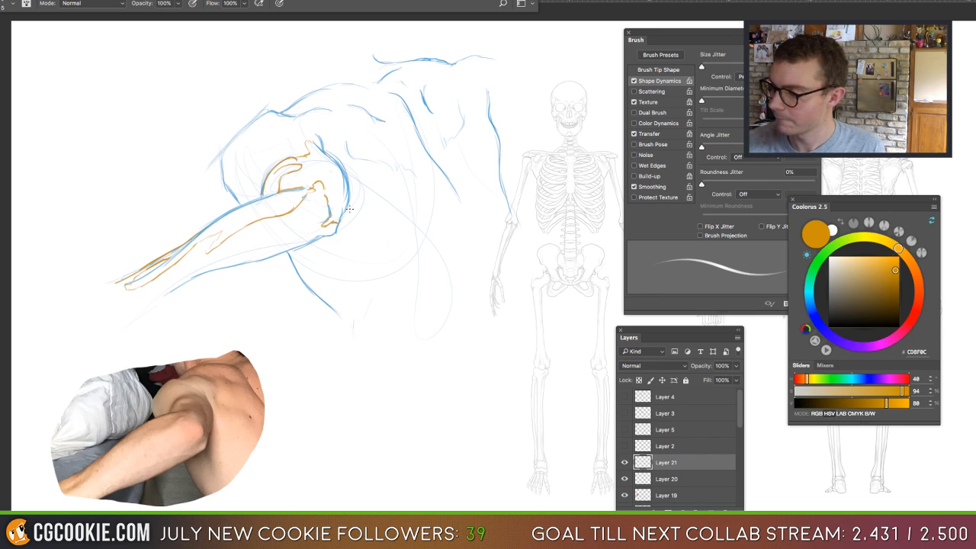
drag(349, 196, 340, 228)
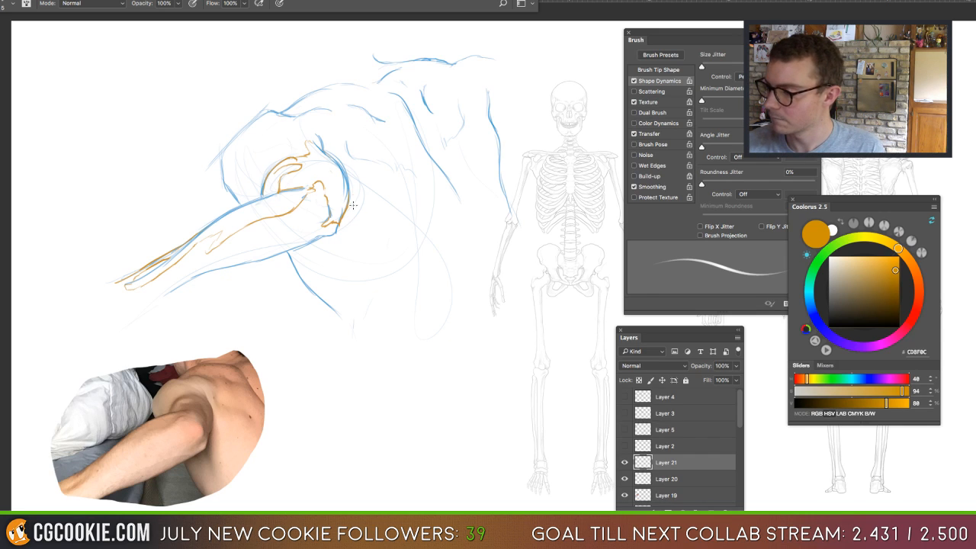
drag(353, 190, 351, 273)
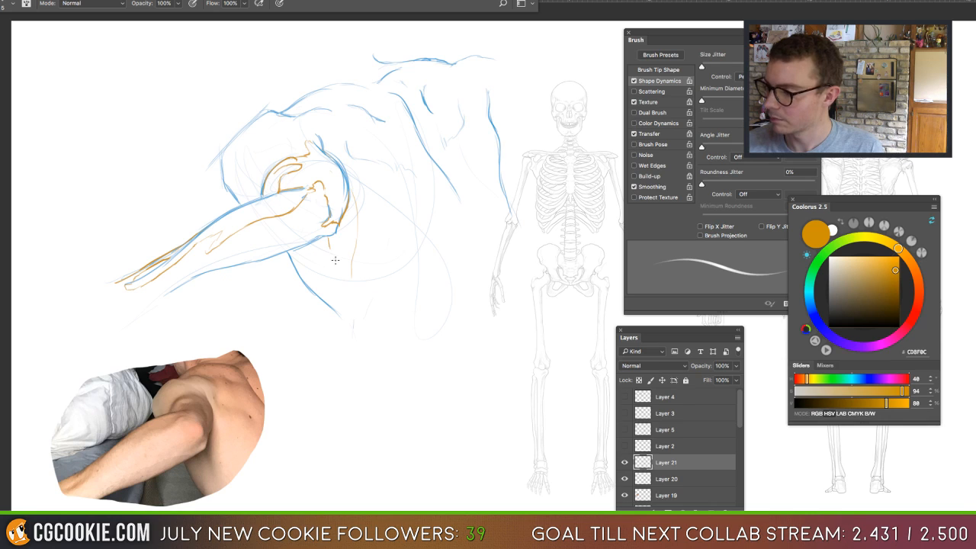
drag(351, 267, 342, 297)
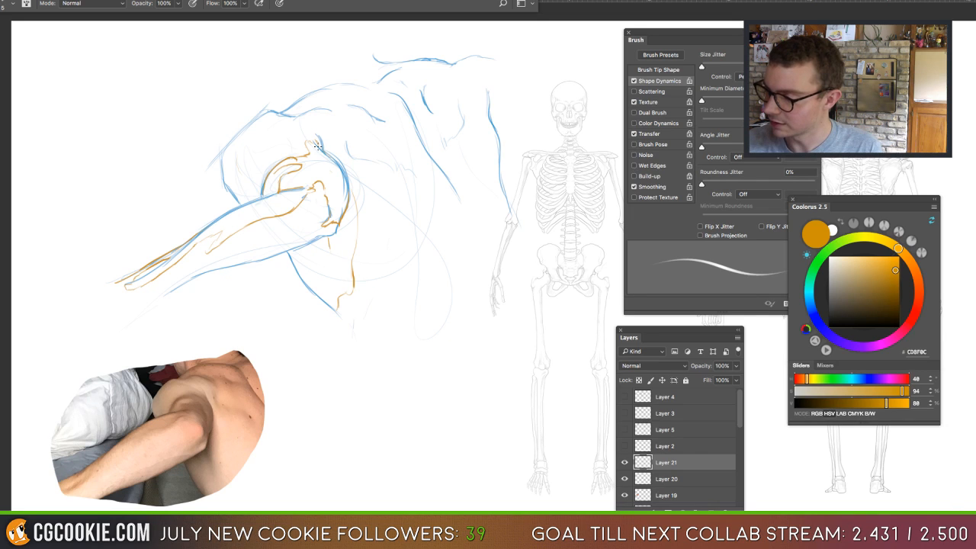
drag(319, 145, 327, 153)
key(super+z)
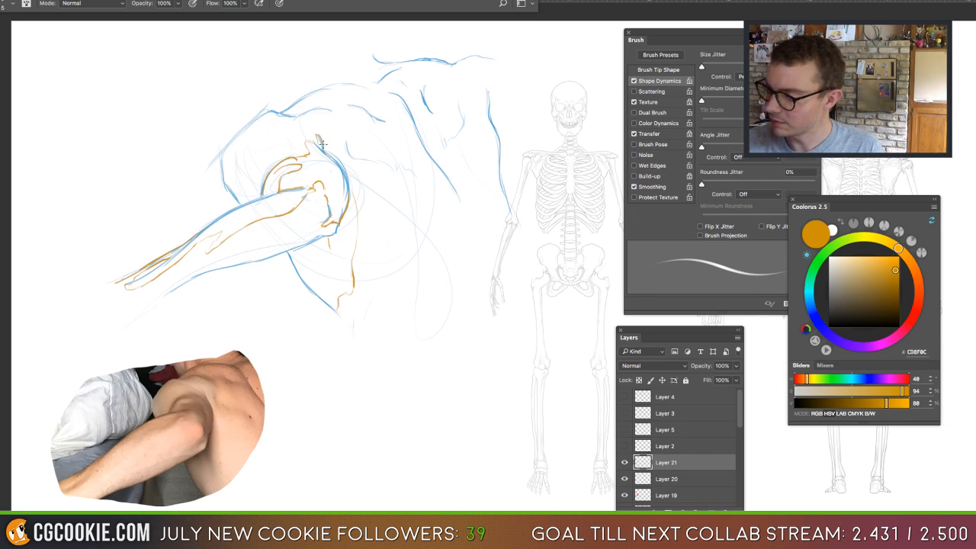
Outline the shoulder shadow in orange and hatch the shadow shapes on the elbow, along the forearm, and below the elbow.
mouse_move(299, 113)
mouse_down()
mouse_move(330, 106)
mouse_move(293, 119)
mouse_move(309, 100)
mouse_move(375, 94)
mouse_up()
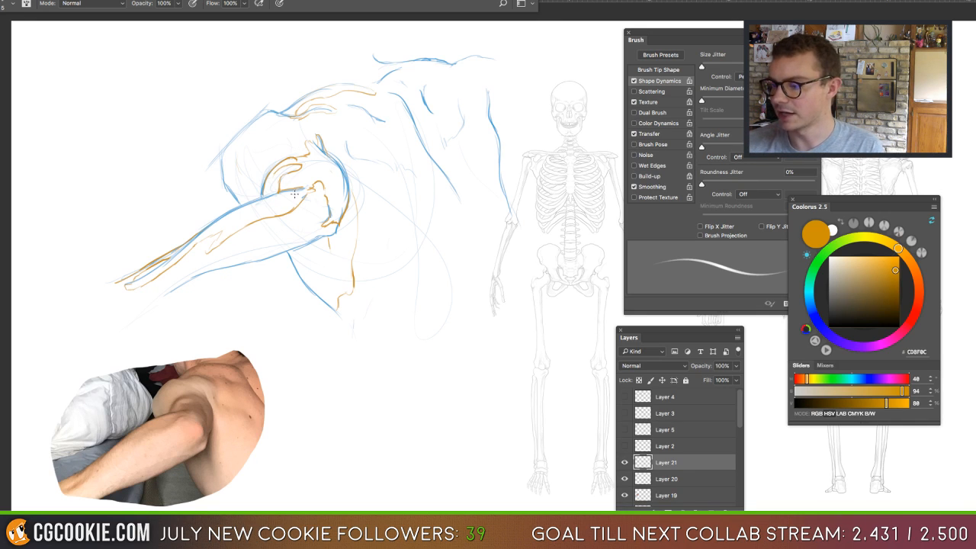
drag(294, 194, 259, 207)
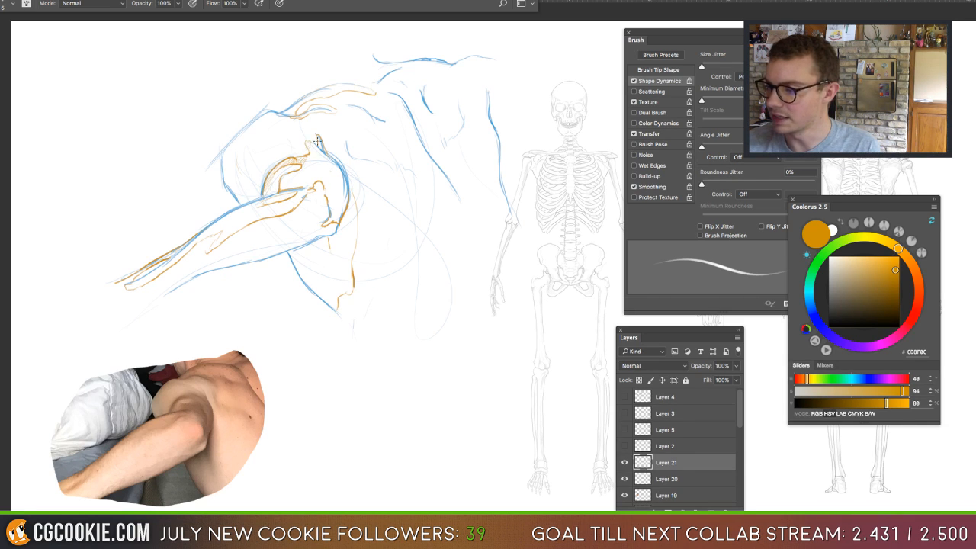
mouse_move(321, 151)
mouse_down()
mouse_move(304, 186)
mouse_move(344, 173)
mouse_move(329, 188)
mouse_move(344, 185)
mouse_move(328, 220)
mouse_move(343, 206)
mouse_move(334, 220)
mouse_move(343, 218)
mouse_move(288, 173)
mouse_move(287, 183)
mouse_move(301, 177)
mouse_move(291, 204)
mouse_move(303, 196)
mouse_move(289, 215)
mouse_move(302, 192)
mouse_move(256, 220)
mouse_move(267, 203)
mouse_move(212, 249)
mouse_move(224, 215)
mouse_move(144, 282)
mouse_up()
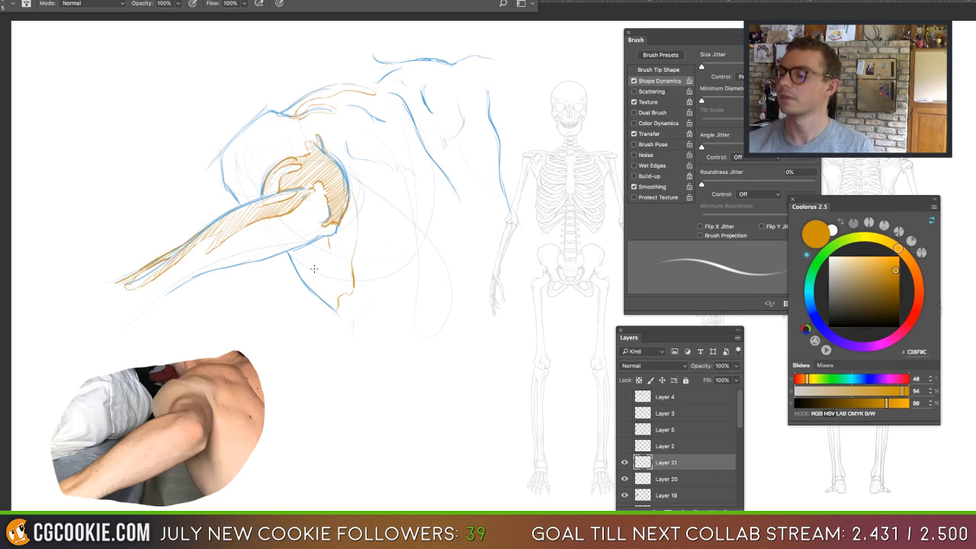
mouse_move(317, 240)
mouse_down()
mouse_move(334, 273)
mouse_move(347, 230)
mouse_move(335, 259)
mouse_move(350, 293)
mouse_up()
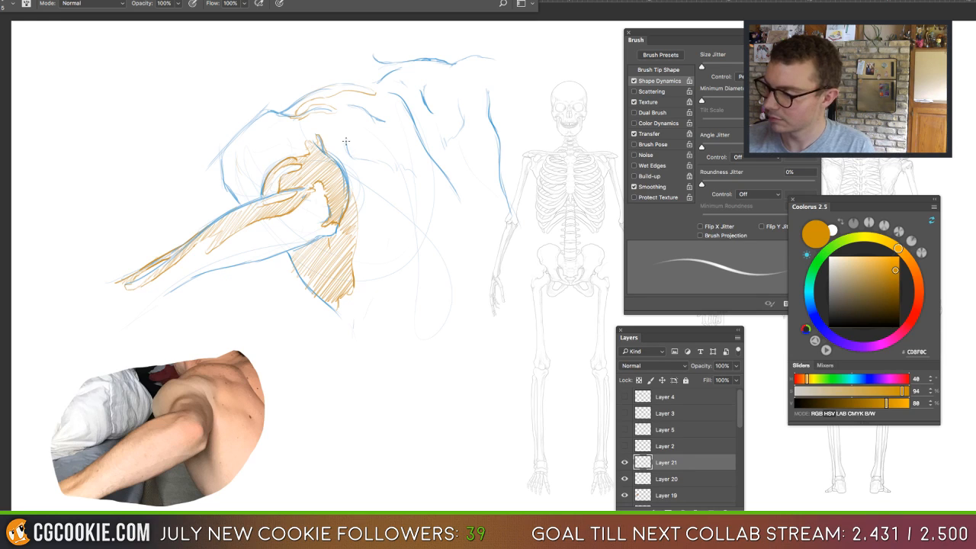
Hatch the shadows across the shoulder, collarbone and chest in orange.
mouse_move(346, 141)
mouse_down()
mouse_move(349, 159)
mouse_move(364, 163)
mouse_up()
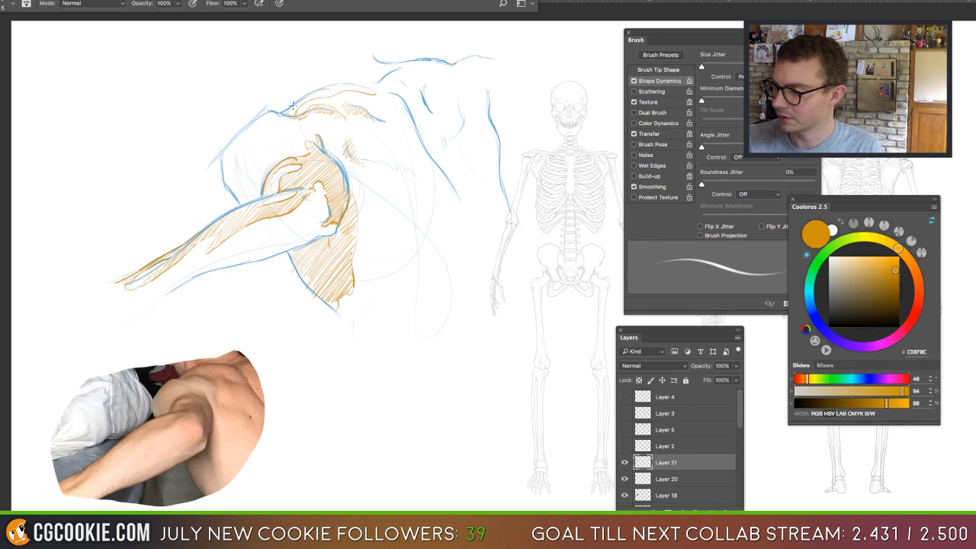
mouse_move(292, 106)
mouse_down()
mouse_move(324, 88)
mouse_move(348, 90)
mouse_up()
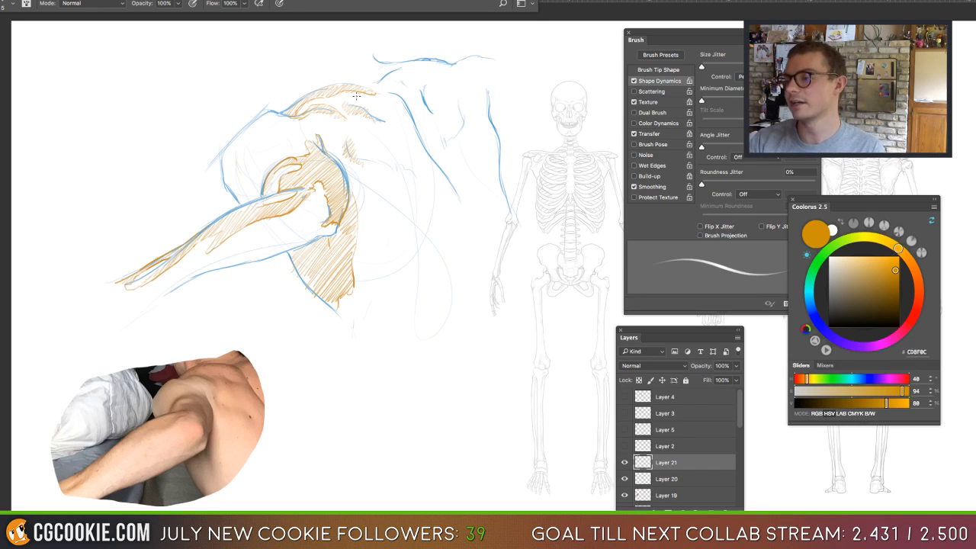
drag(336, 85, 282, 109)
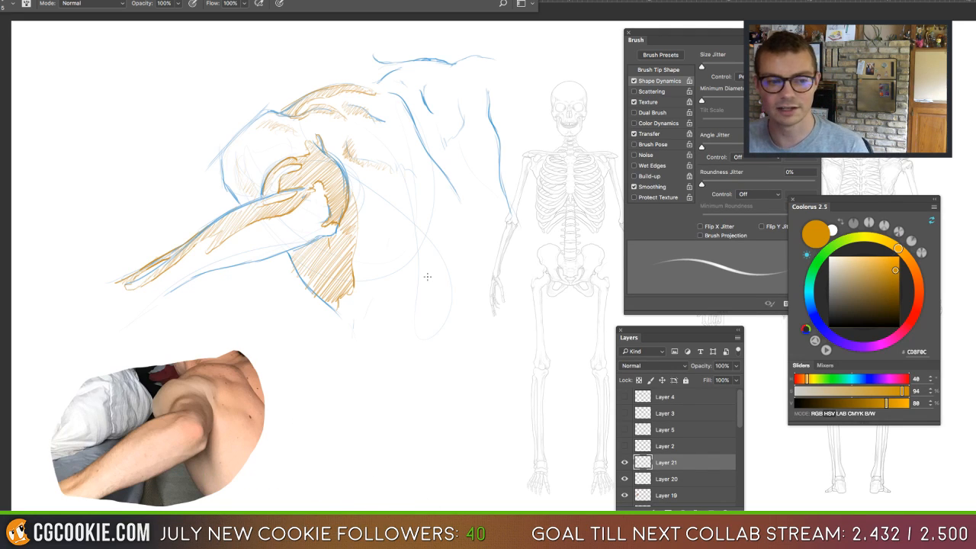
mouse_move(390, 99)
mouse_down()
mouse_move(378, 124)
mouse_move(422, 157)
mouse_move(417, 135)
mouse_move(385, 130)
mouse_move(405, 107)
mouse_move(415, 145)
mouse_up()
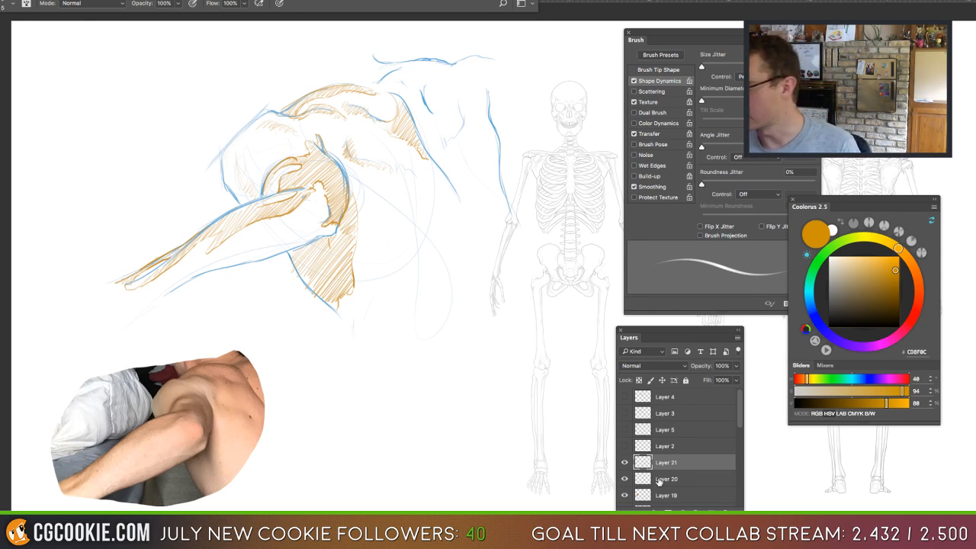
Duplicate Layer 20 and Layer 21, merge the two copies into one layer, and hide Layer 20.
mouse_move(660, 465)
mouse_down()
mouse_move(690, 503)
mouse_move(712, 509)
mouse_up()
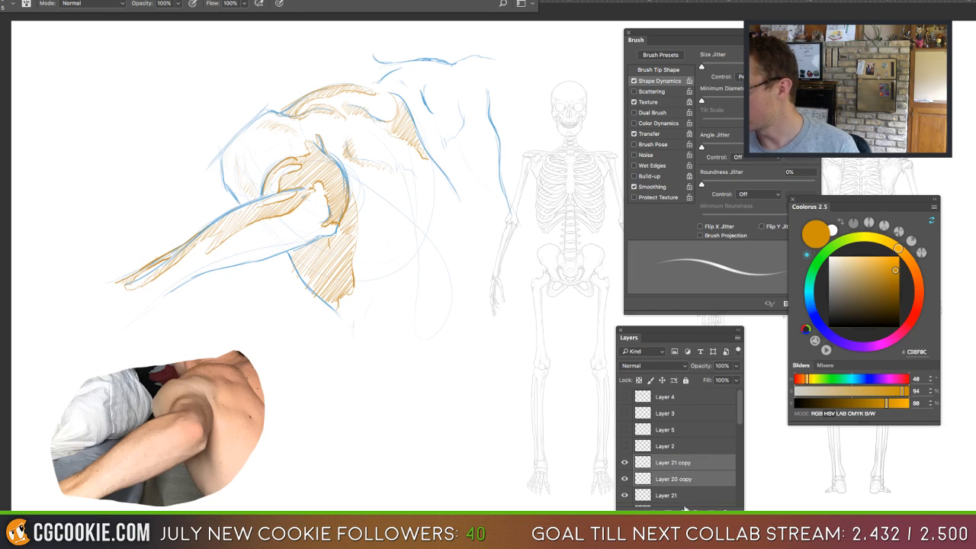
key(super+e)
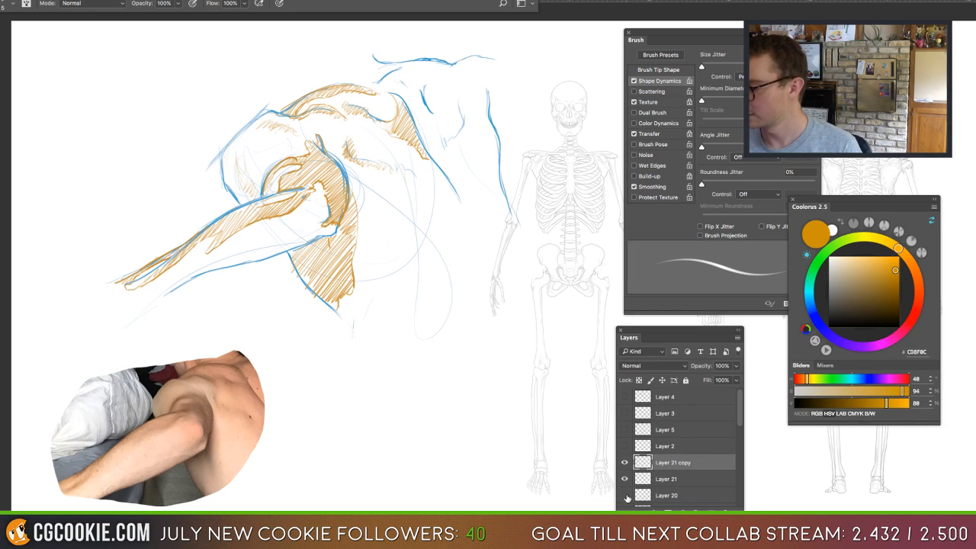
click(625, 495)
Darken the merged copy with Hue/Saturation at saturation -100 and lightness -100, and hide Layer 21.
key(super+u)
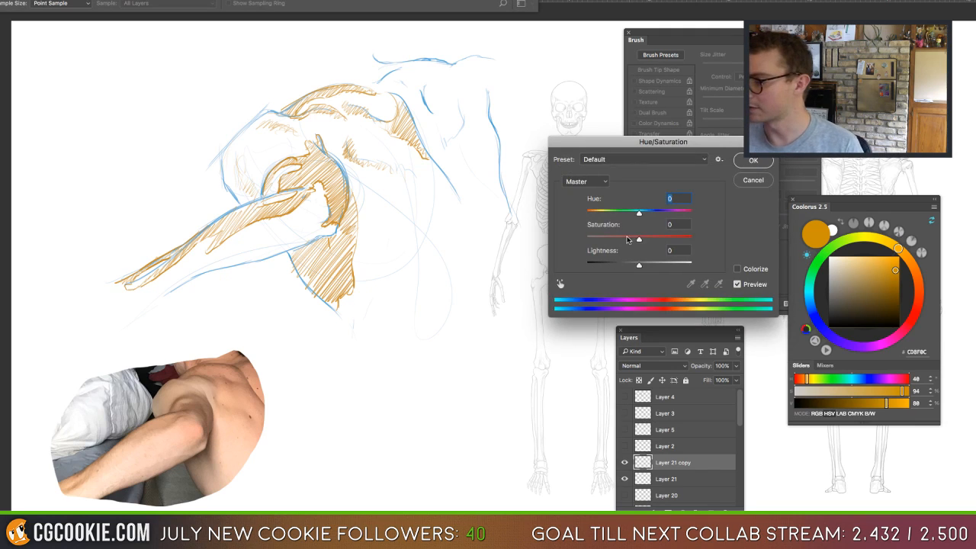
drag(639, 238, 558, 245)
drag(639, 264, 583, 262)
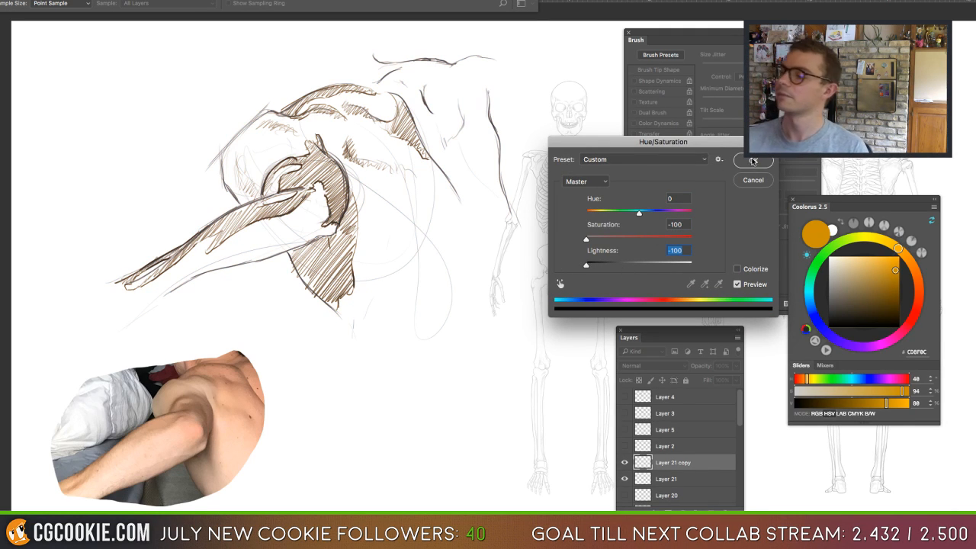
key(Return)
key(super+z)
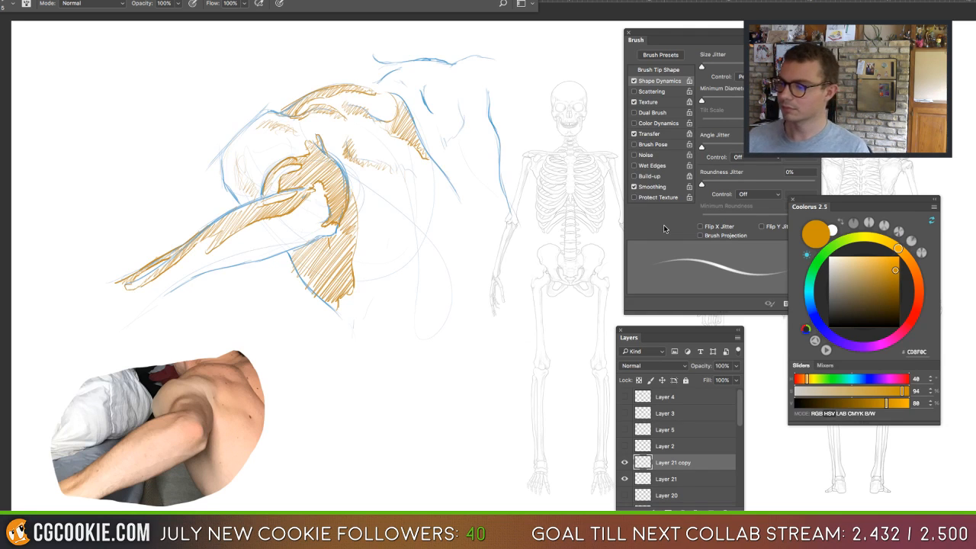
key(super+shift+z)
click(625, 479)
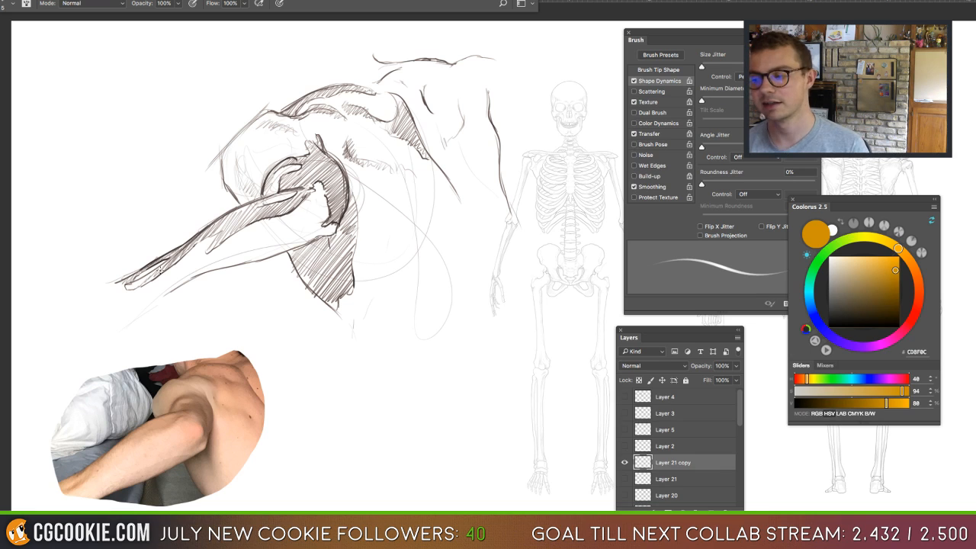
Sample dark grey from the sketch and reinforce the shadow edge below the elbow, undoing a trial line across the torso.
alt+click(343, 214)
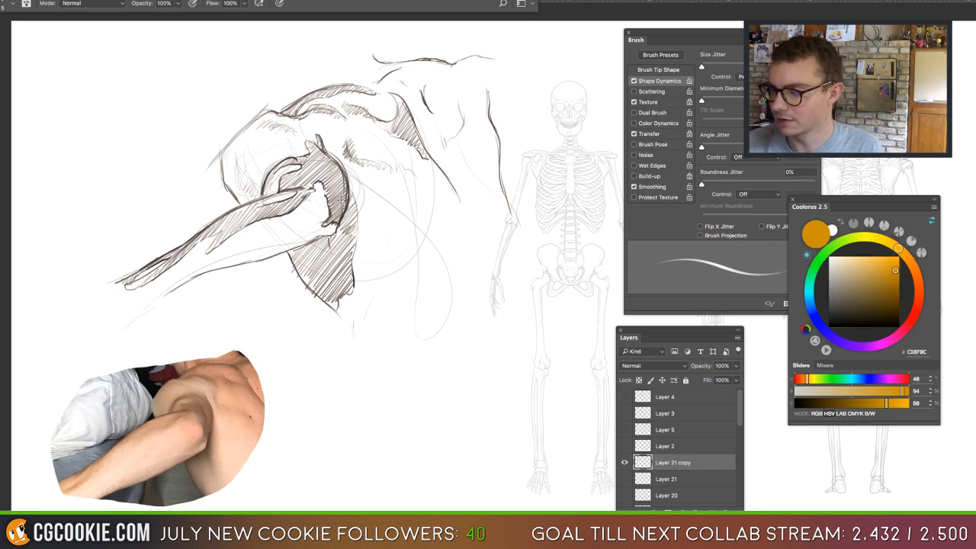
alt+click(343, 214)
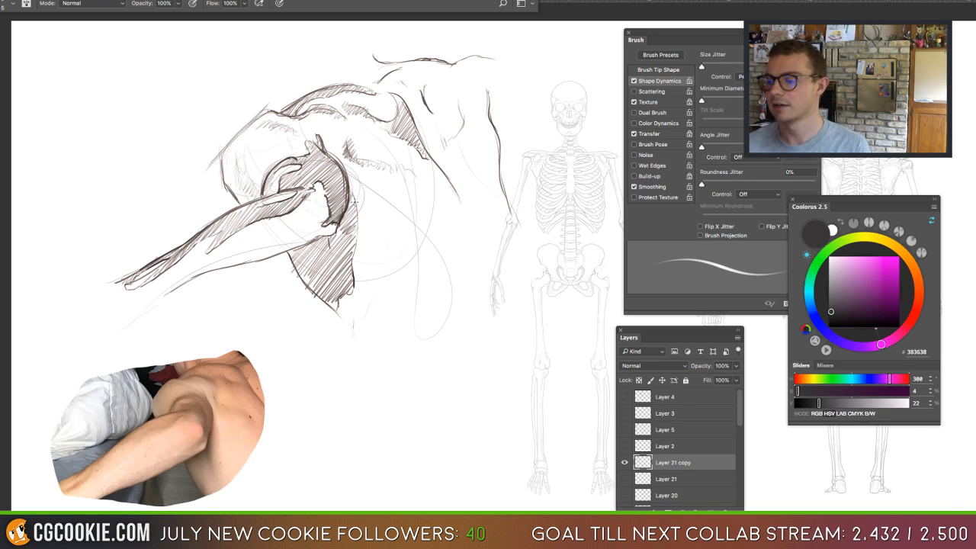
mouse_move(353, 200)
mouse_down()
mouse_move(355, 291)
mouse_move(333, 308)
mouse_up()
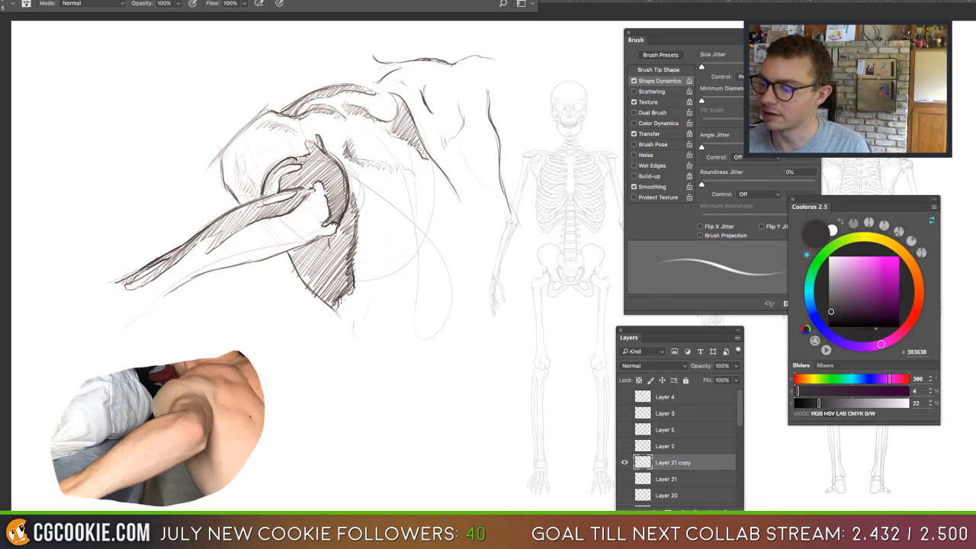
mouse_move(355, 206)
mouse_down()
mouse_move(353, 195)
mouse_move(361, 226)
mouse_move(351, 289)
mouse_up()
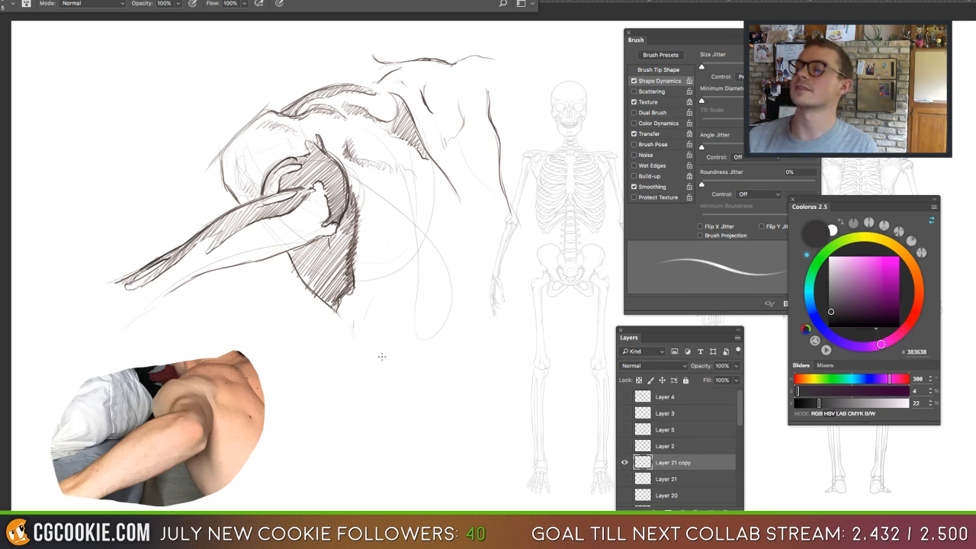
drag(458, 198, 376, 226)
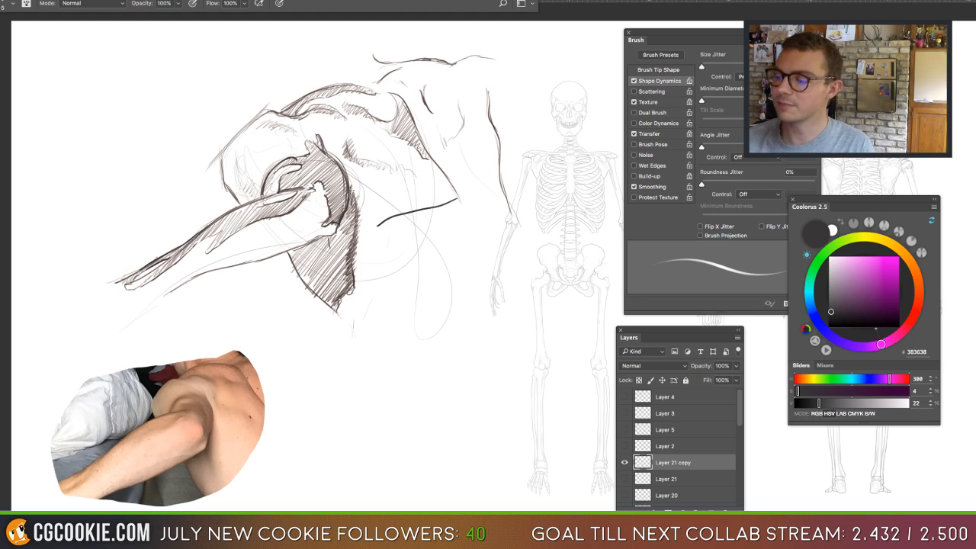
key(ctrl+z)
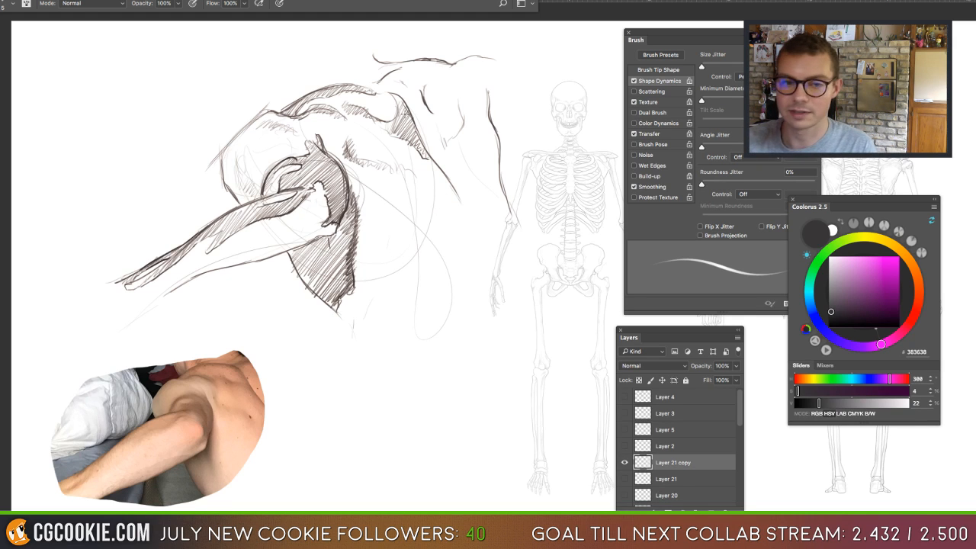
Loop the dark shadow edge below the elbow and point an arrow at it as temporary marks, and undo them.
drag(390, 126, 423, 159)
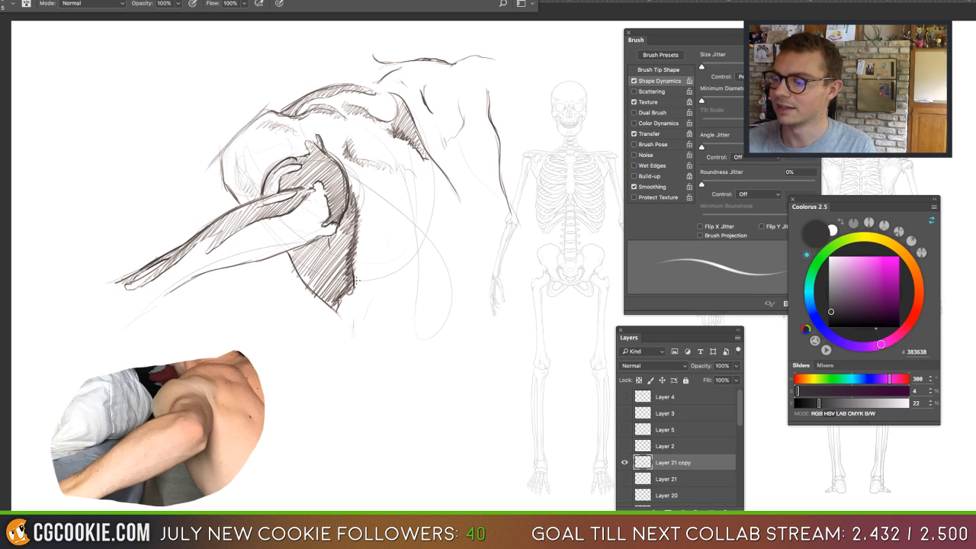
mouse_move(324, 234)
mouse_down()
mouse_move(307, 256)
mouse_move(338, 246)
mouse_move(335, 263)
mouse_up()
key(ctrl+z)
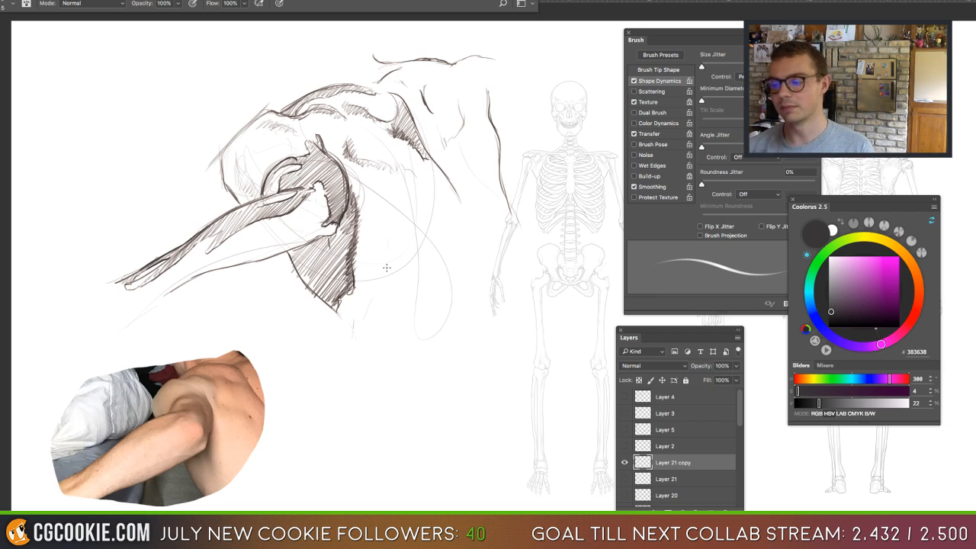
mouse_move(358, 200)
mouse_down()
mouse_move(347, 177)
mouse_move(376, 252)
mouse_move(365, 174)
mouse_up()
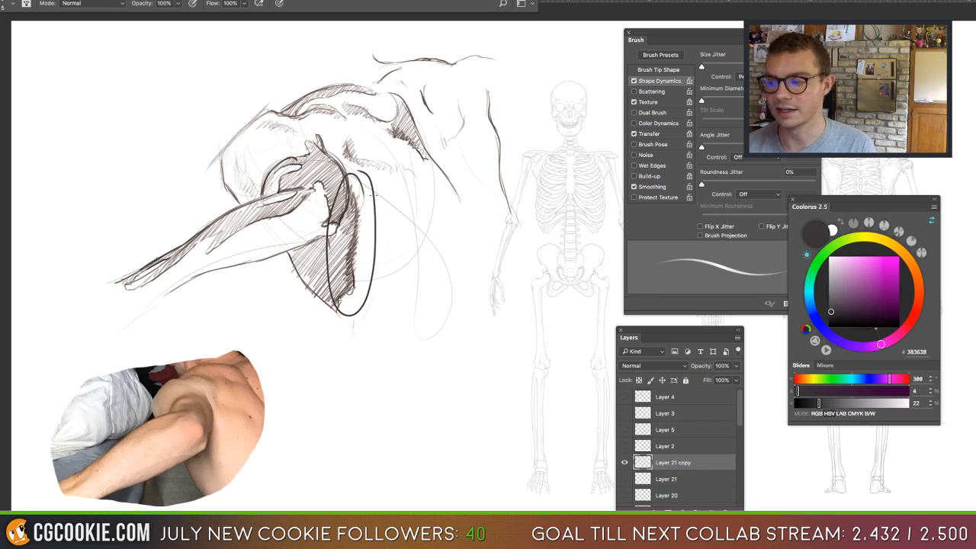
key(ctrl+z)
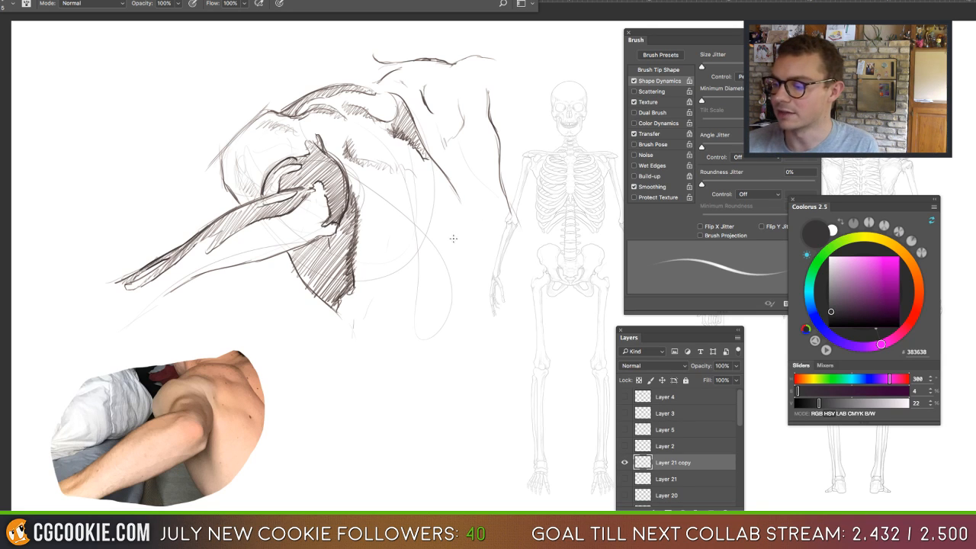
mouse_move(453, 238)
mouse_down()
mouse_move(365, 253)
mouse_move(377, 263)
mouse_up()
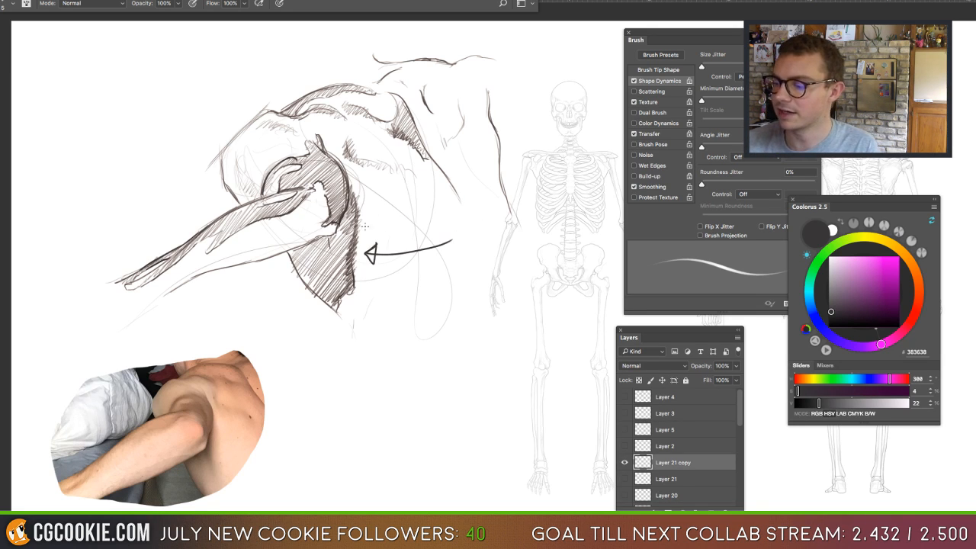
key(ctrl+z)
key(ctrl+z)
key(ctrl+z)
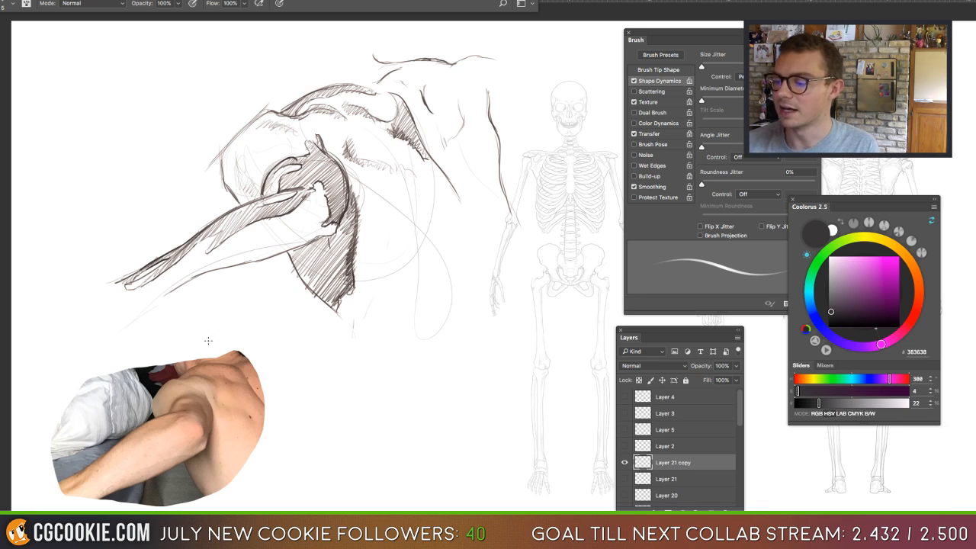
Draw a temporary pointer line towards the hatched upper arm and outline the shaded area, and undo the marks.
drag(208, 341, 295, 297)
mouse_move(341, 238)
mouse_down()
mouse_move(295, 260)
mouse_move(319, 308)
mouse_move(340, 240)
mouse_up()
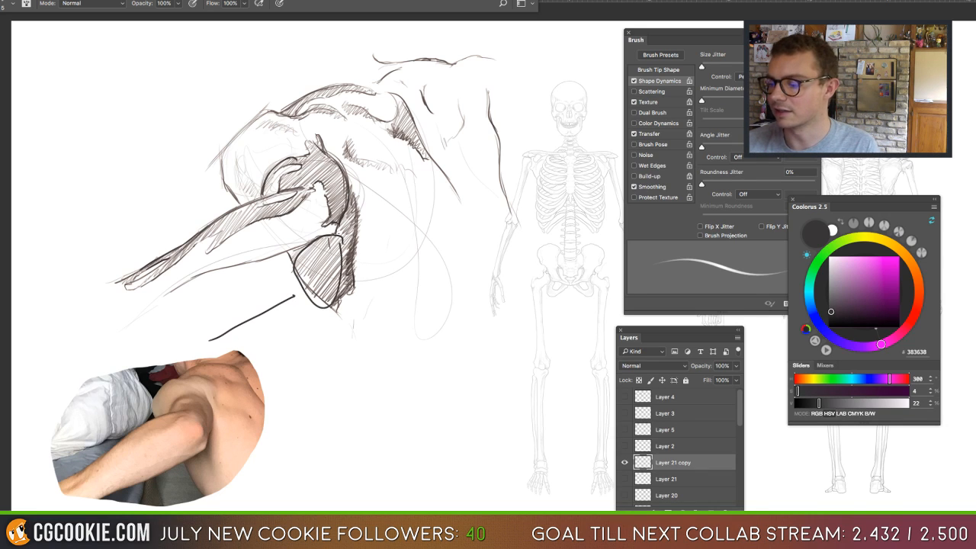
mouse_move(362, 201)
mouse_down()
mouse_move(352, 195)
mouse_move(368, 269)
mouse_up()
key(ctrl+z)
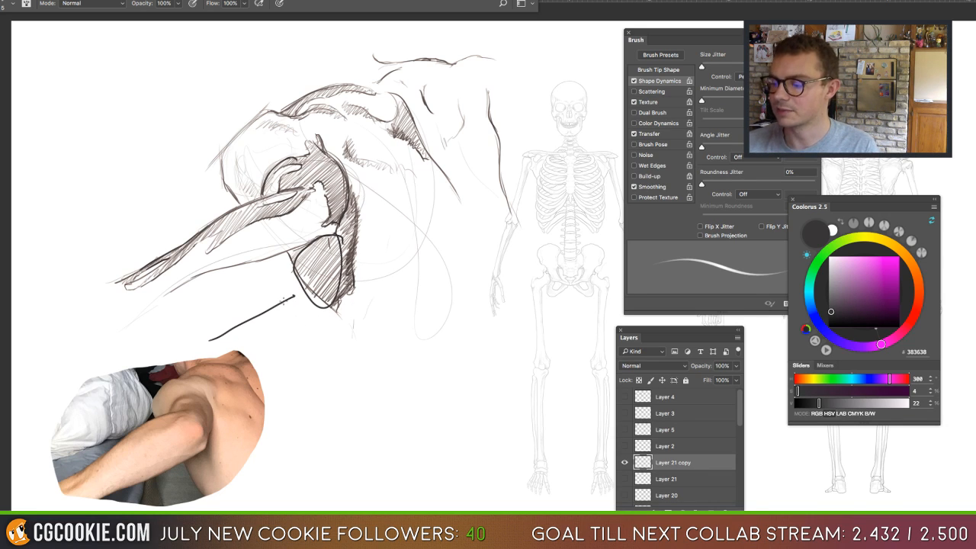
mouse_move(294, 291)
mouse_down()
mouse_move(273, 302)
mouse_move(294, 294)
mouse_up()
key(ctrl+z)
key(ctrl+z)
key(ctrl+z)
key(ctrl+z)
key(ctrl+z)
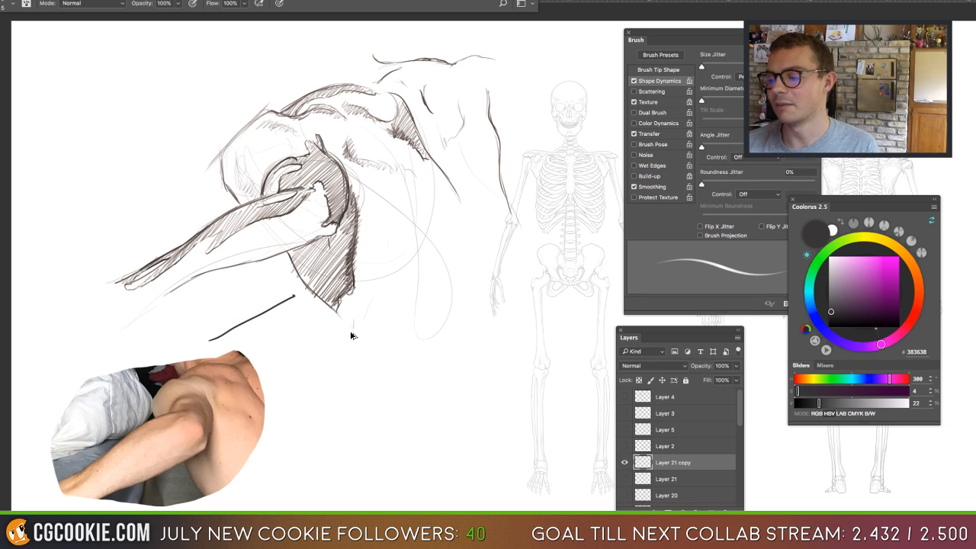
Outline the hatched upper-arm area and its darker shadow edge as two separate temporary shapes, and undo both.
mouse_move(294, 253)
mouse_down()
mouse_move(333, 302)
mouse_move(315, 296)
mouse_up()
mouse_move(359, 204)
mouse_down()
mouse_move(348, 206)
mouse_move(342, 292)
mouse_move(359, 200)
mouse_up()
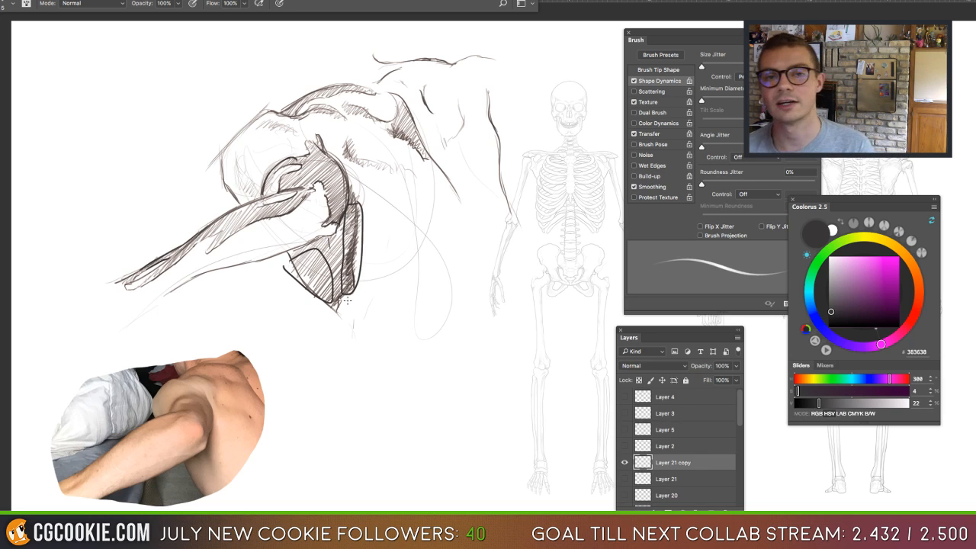
key(ctrl+z)
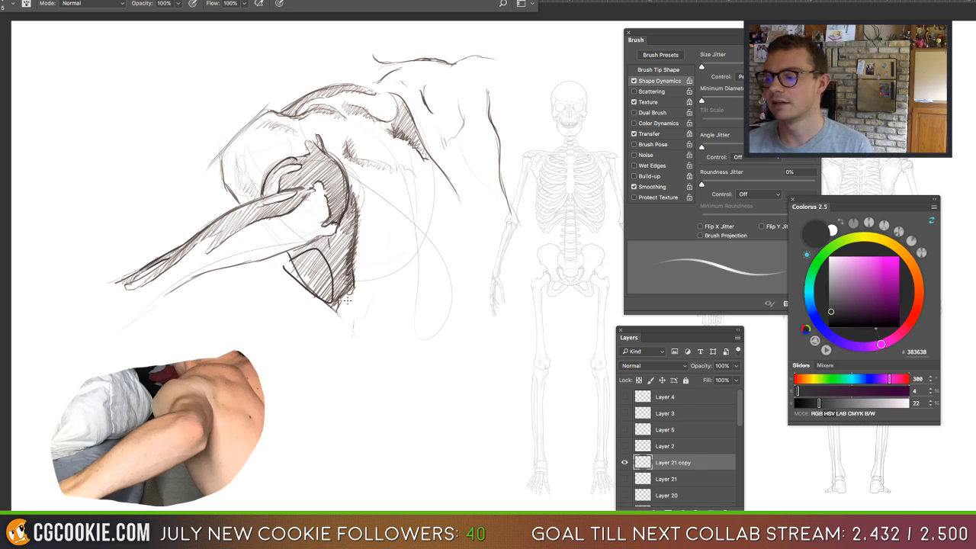
mouse_move(344, 197)
mouse_down()
mouse_move(369, 242)
mouse_move(357, 183)
mouse_up()
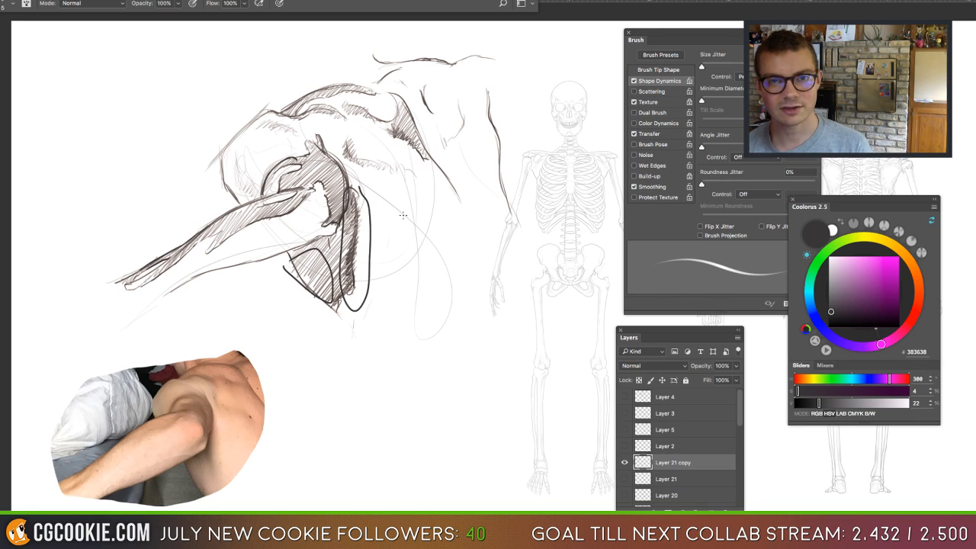
key(ctrl+z)
mouse_move(333, 244)
mouse_down()
mouse_move(302, 246)
mouse_move(337, 299)
mouse_move(329, 229)
mouse_up()
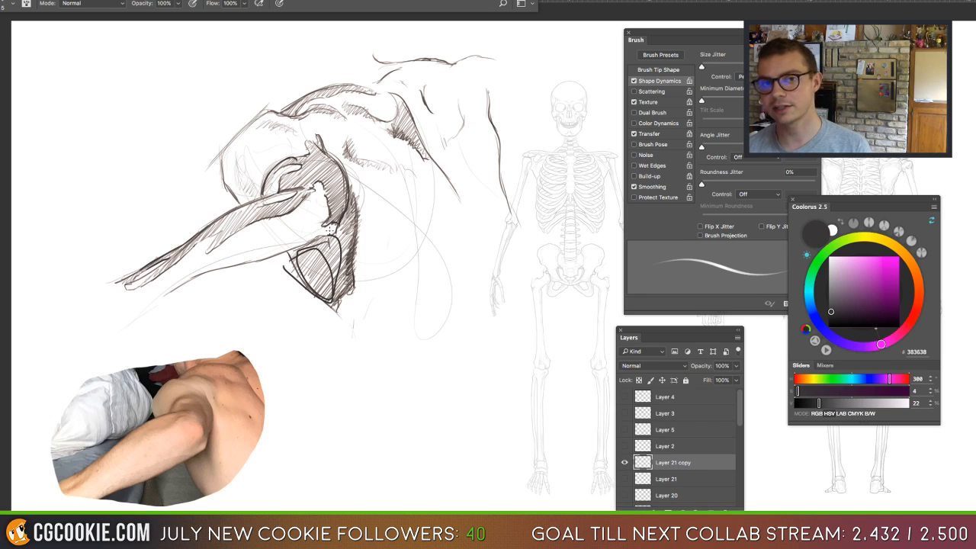
mouse_move(352, 199)
mouse_down()
mouse_move(358, 284)
mouse_move(362, 189)
mouse_up()
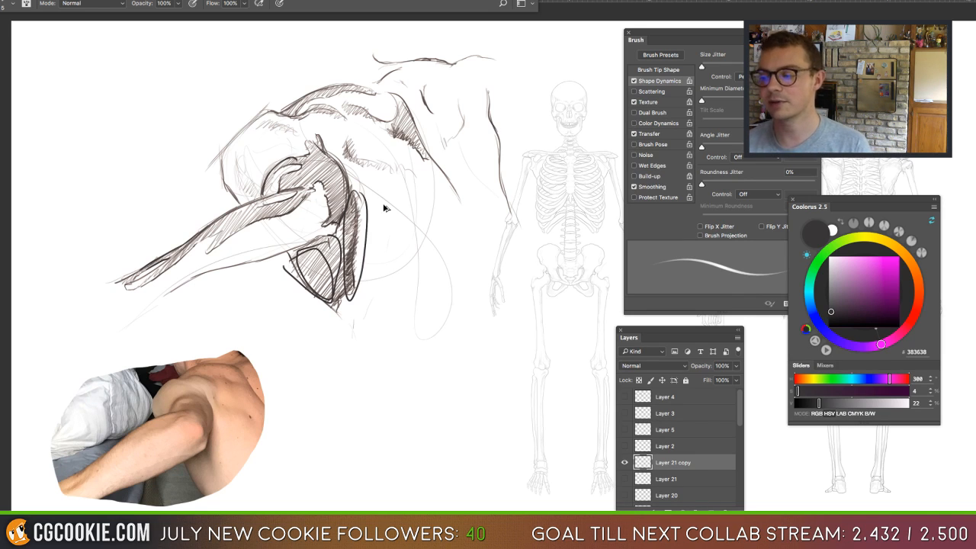
key(alt+super+z)
key(alt+super+z)
key(alt+super+z)
key(alt+super+z)
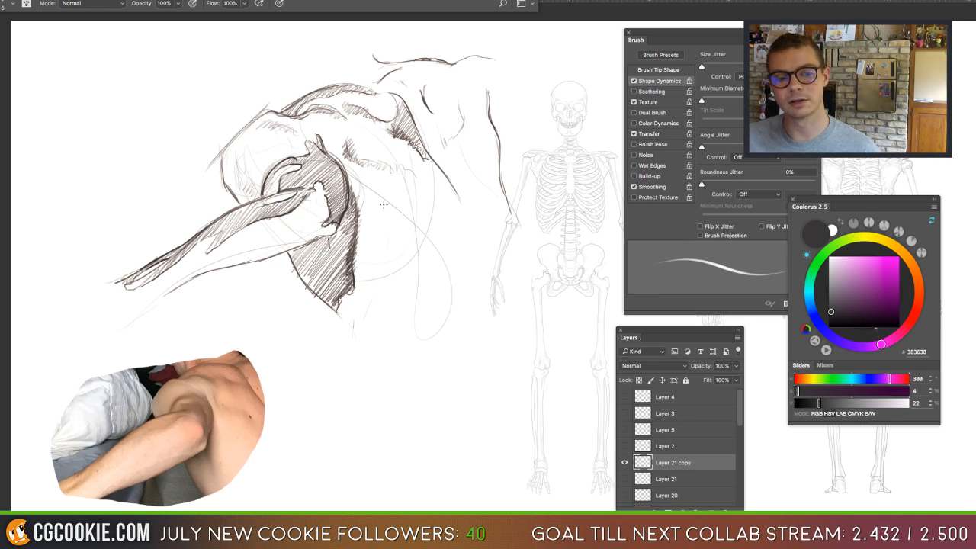
Circle the forearm in the sketch and the upper arm in the reference photo as temporary marks, and undo them.
mouse_move(262, 297)
mouse_down()
mouse_move(259, 289)
mouse_move(325, 329)
mouse_move(290, 240)
mouse_up()
key(ctrl+z)
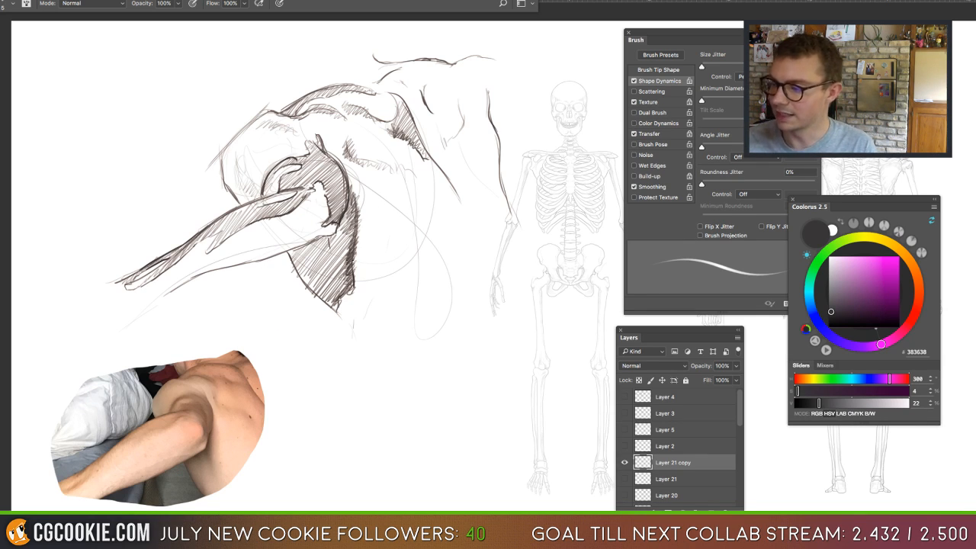
drag(340, 198, 343, 215)
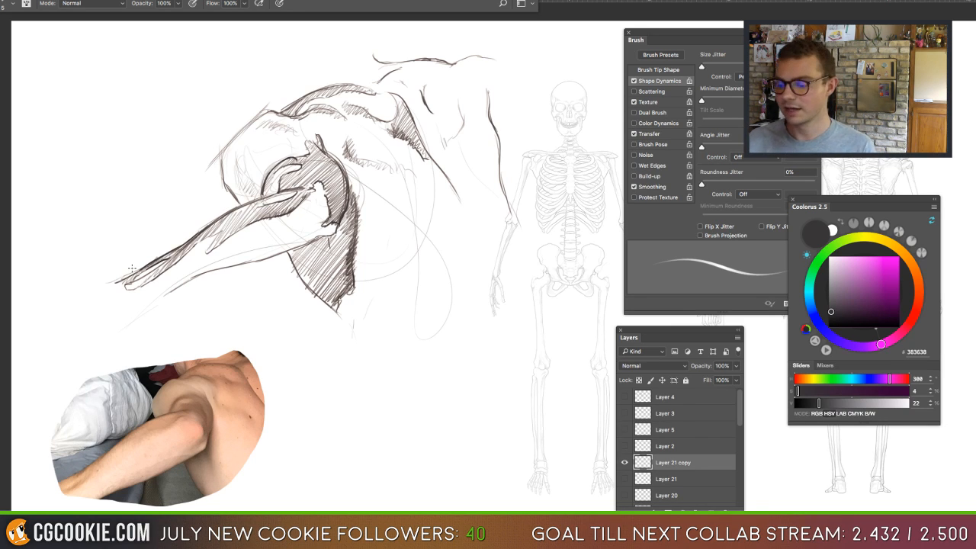
mouse_move(320, 191)
mouse_down()
mouse_move(166, 266)
mouse_move(329, 204)
mouse_move(243, 197)
mouse_move(305, 248)
mouse_move(180, 246)
mouse_up()
key(ctrl+z)
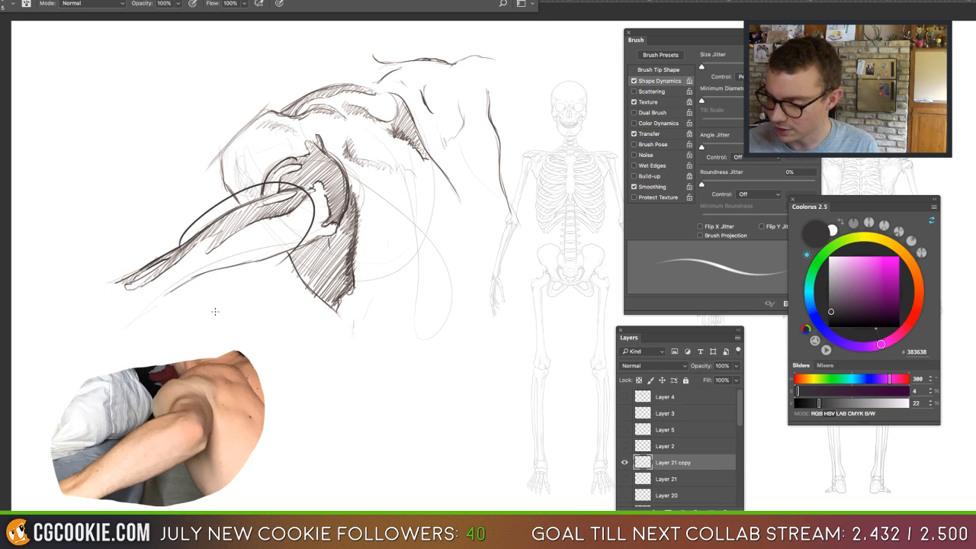
mouse_move(215, 311)
mouse_down()
mouse_move(183, 348)
mouse_move(166, 403)
mouse_up()
key(ctrl+z)
key(ctrl+z)
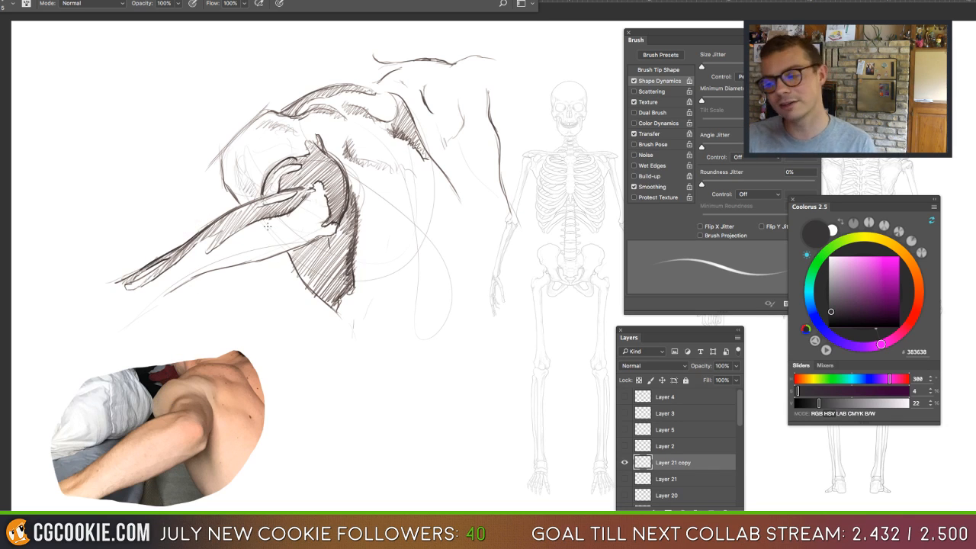
mouse_move(227, 407)
mouse_down()
mouse_move(191, 481)
mouse_move(248, 442)
mouse_move(221, 404)
mouse_up()
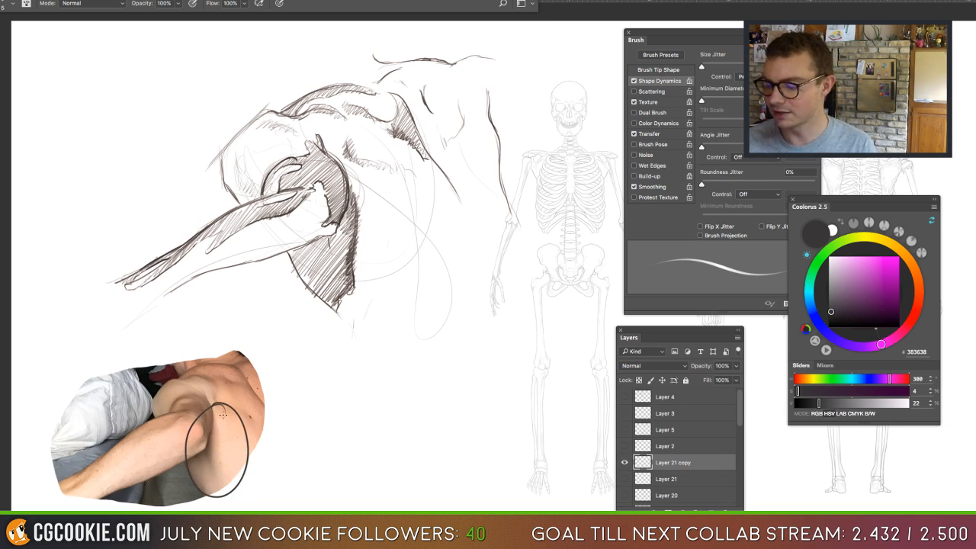
key(ctrl+z)
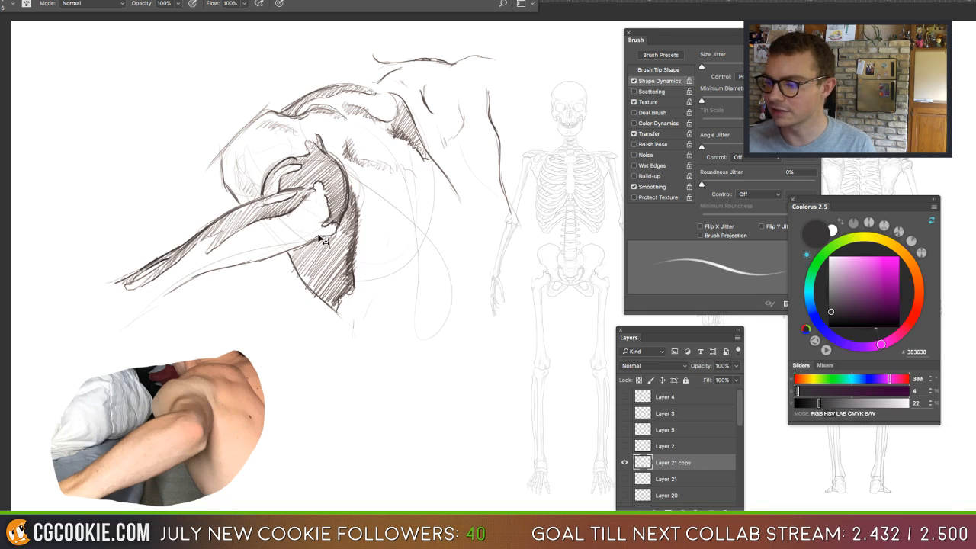
Touch up the shadow edge beside the elbow, and undo the trial arcs drawn over the shoulder.
mouse_move(340, 233)
mouse_down()
mouse_move(352, 203)
mouse_move(333, 242)
mouse_move(301, 247)
mouse_move(349, 247)
mouse_up()
drag(476, 172, 317, 46)
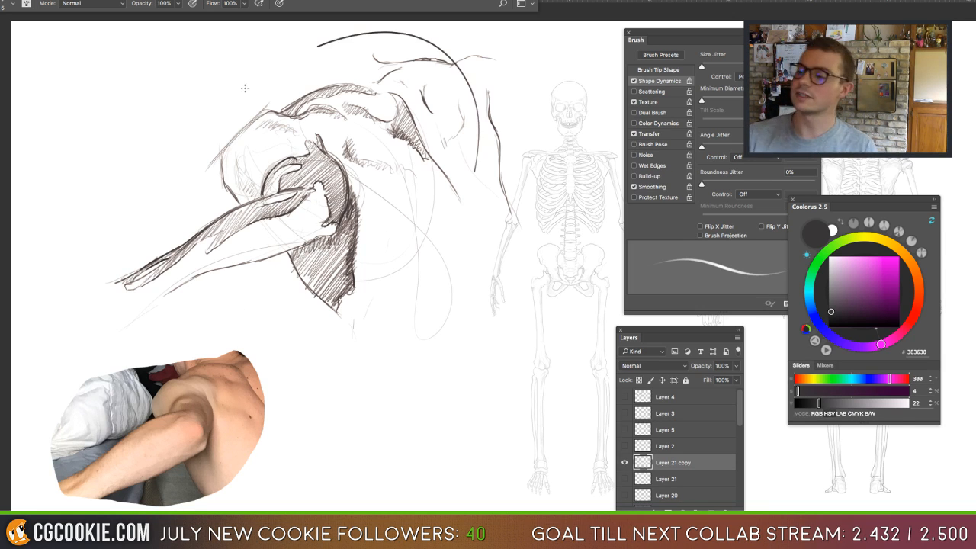
drag(244, 88, 458, 107)
key(ctrl+z)
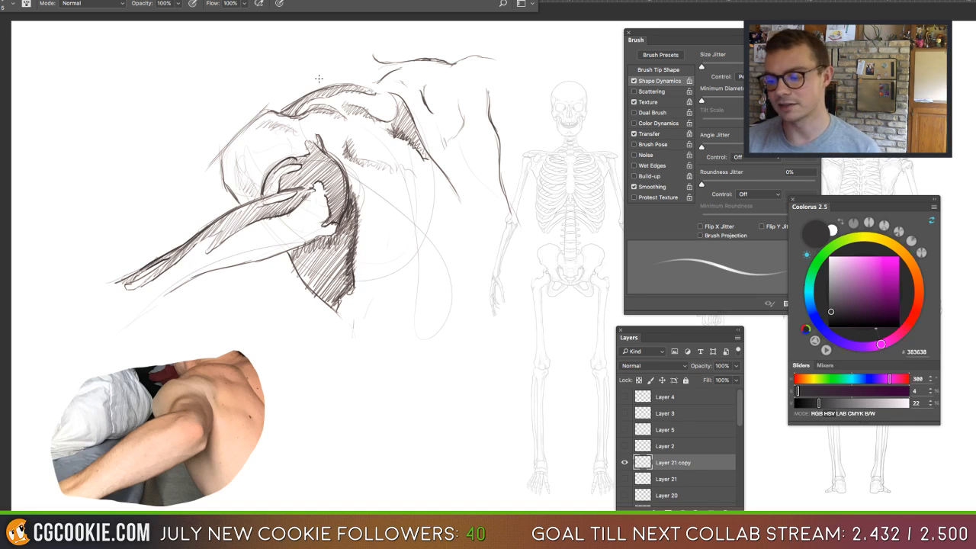
Hatch a diagonal cast shadow beneath the forearm up to the upper arm, undoing the trial strokes around it.
mouse_move(226, 283)
mouse_down()
mouse_move(266, 262)
mouse_move(244, 294)
mouse_move(297, 283)
mouse_move(297, 307)
mouse_move(339, 325)
mouse_up()
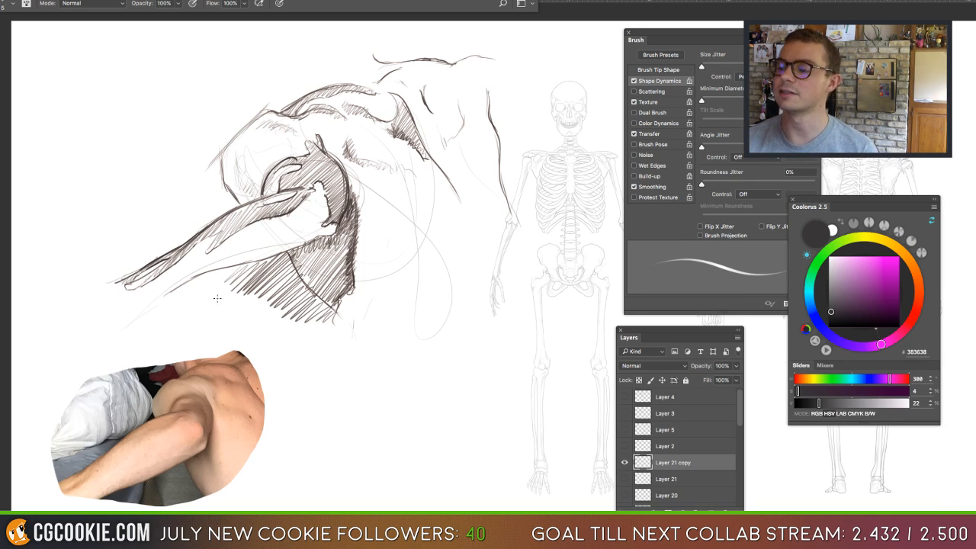
mouse_move(185, 297)
mouse_down()
mouse_move(342, 221)
mouse_move(386, 291)
mouse_move(292, 365)
mouse_move(186, 365)
mouse_up()
key(ctrl+z)
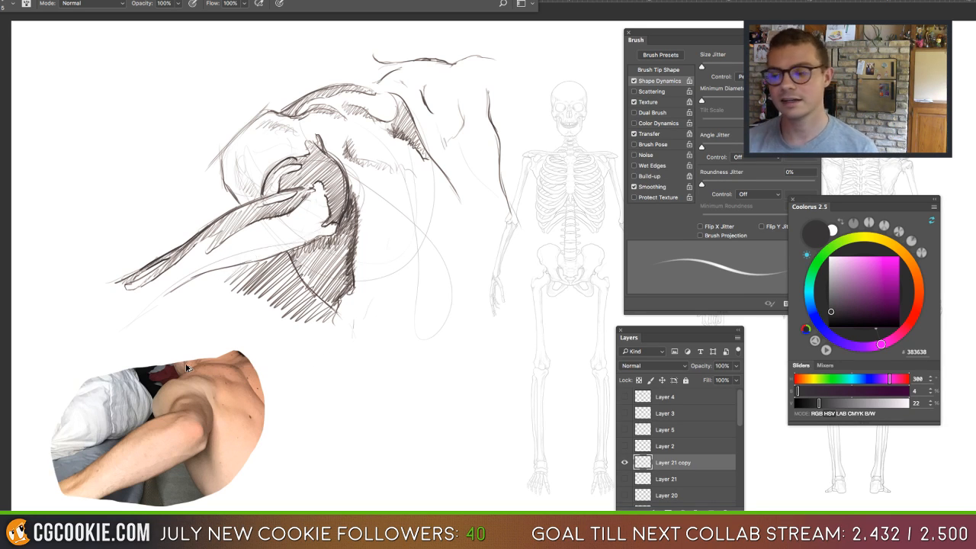
mouse_move(299, 242)
mouse_down()
mouse_move(320, 318)
mouse_move(290, 241)
mouse_up()
key(ctrl+z)
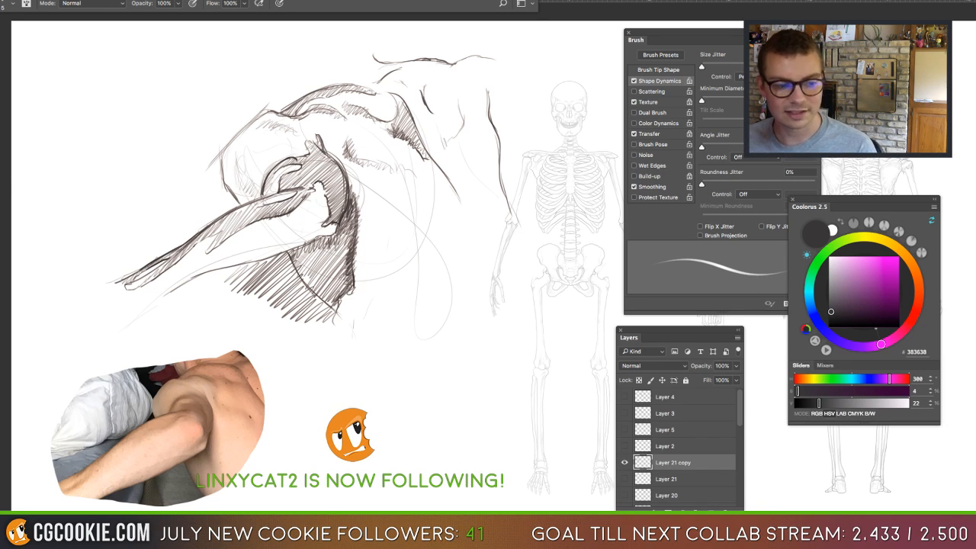
Hide Layer 21 copy and the reference photo, and add a new layer above Layer 21 copy.
click(624, 463)
scroll(624, 467, down, 3)
click(626, 463)
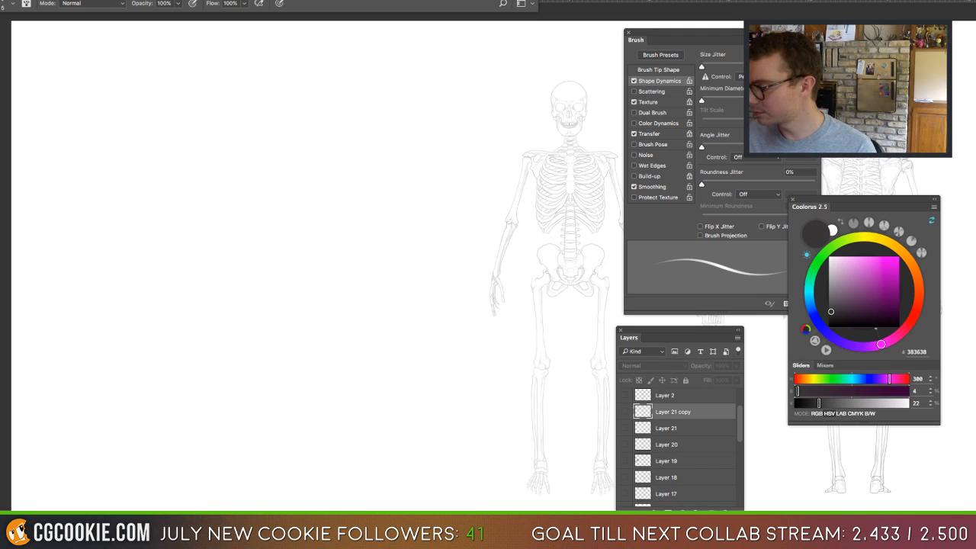
click(711, 508)
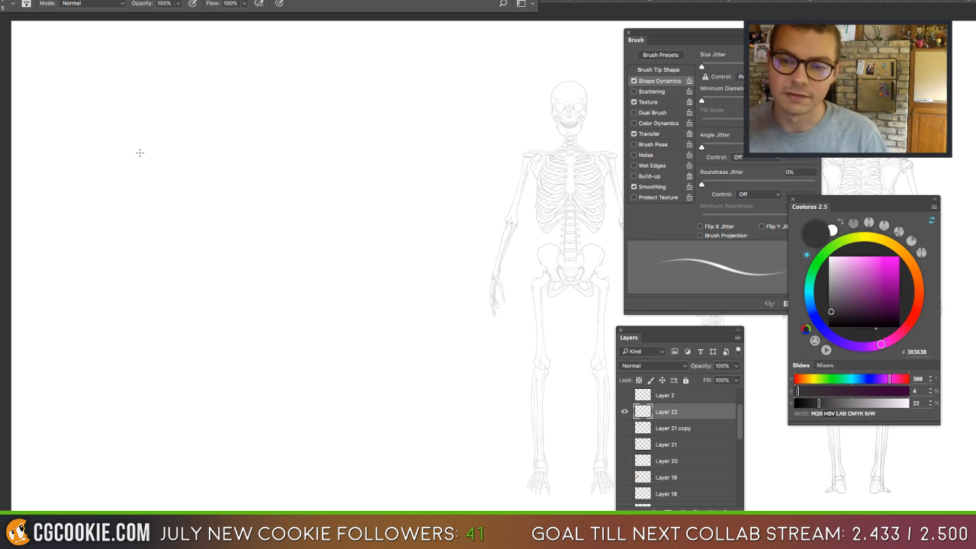
Start a stick figure on the blank canvas with two shoulder dots, a line joining them and a vertical spine.
click(99, 145)
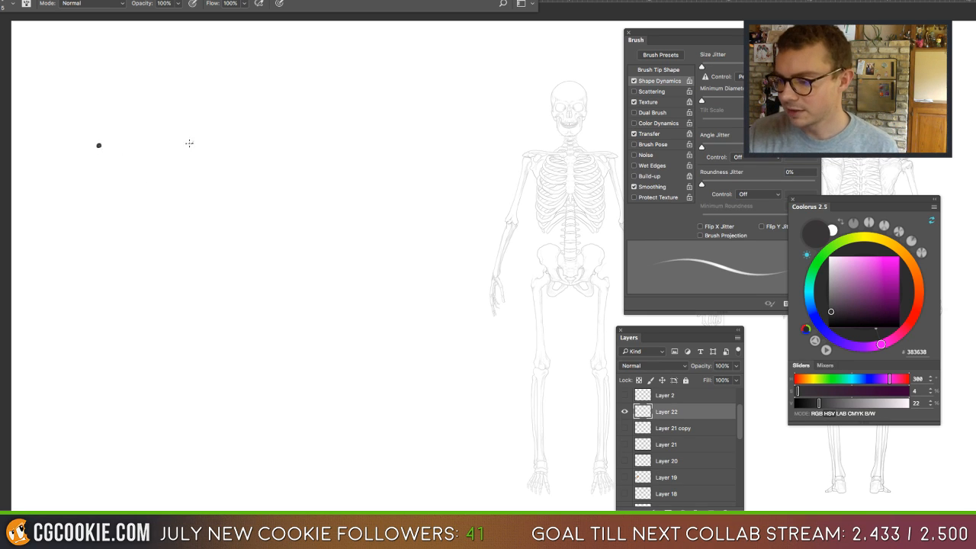
click(189, 144)
shift+click(190, 145)
drag(142, 102, 146, 202)
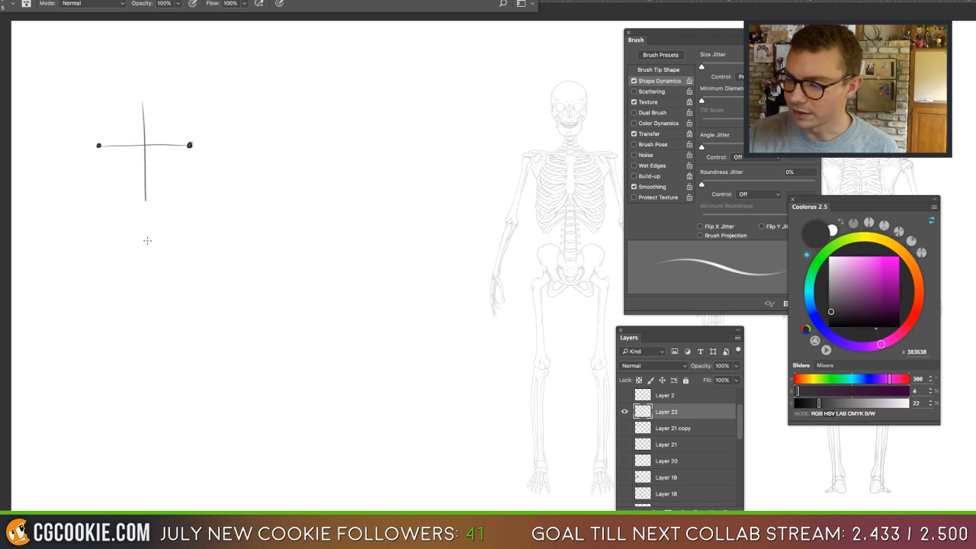
Extend the stick figure's spine and add two oval pelvis halves, hip dots and upper and lower leg lines.
mouse_move(148, 240)
mouse_down()
mouse_move(145, 265)
mouse_move(122, 273)
mouse_move(103, 255)
mouse_move(142, 285)
mouse_move(187, 269)
mouse_up()
click(105, 269)
mouse_move(105, 270)
mouse_down()
mouse_move(116, 244)
mouse_move(145, 289)
mouse_move(109, 366)
mouse_up()
drag(182, 271, 181, 342)
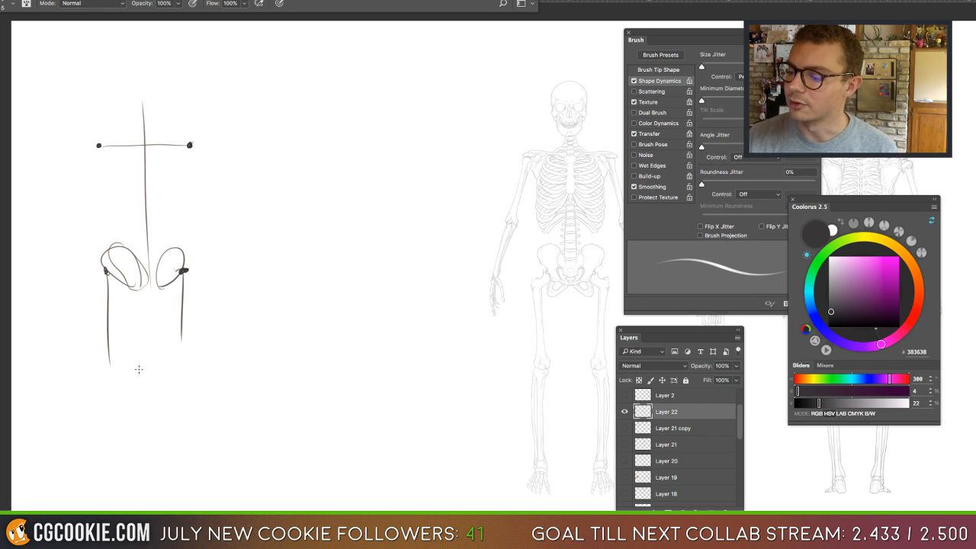
drag(109, 366, 112, 422)
drag(188, 343, 190, 421)
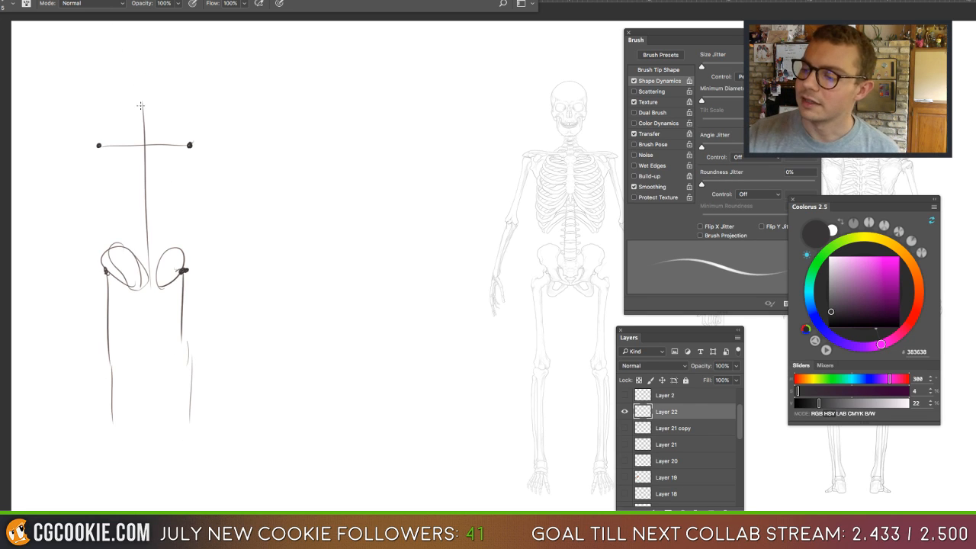
Add an oval head, an oval ribcage and both upper-arm lines to the stick figure.
drag(140, 105, 131, 106)
mouse_move(142, 73)
mouse_down()
mouse_move(130, 111)
mouse_move(153, 118)
mouse_move(163, 169)
mouse_up()
mouse_move(147, 131)
mouse_down()
mouse_move(143, 216)
mouse_move(136, 130)
mouse_move(92, 205)
mouse_up()
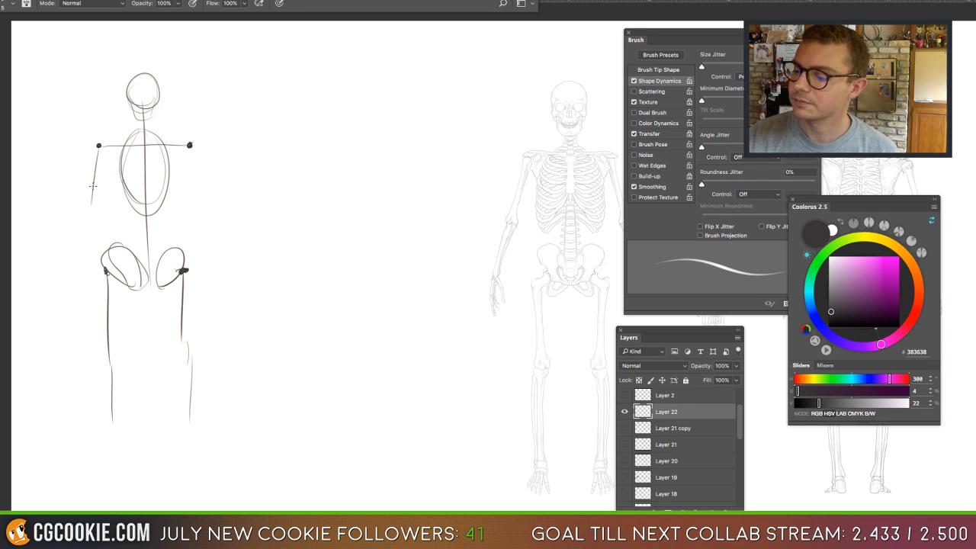
mouse_move(96, 160)
mouse_down()
mouse_move(93, 185)
mouse_move(93, 209)
mouse_up()
drag(195, 148, 197, 218)
mouse_move(141, 129)
mouse_down()
mouse_move(130, 208)
mouse_move(170, 147)
mouse_up()
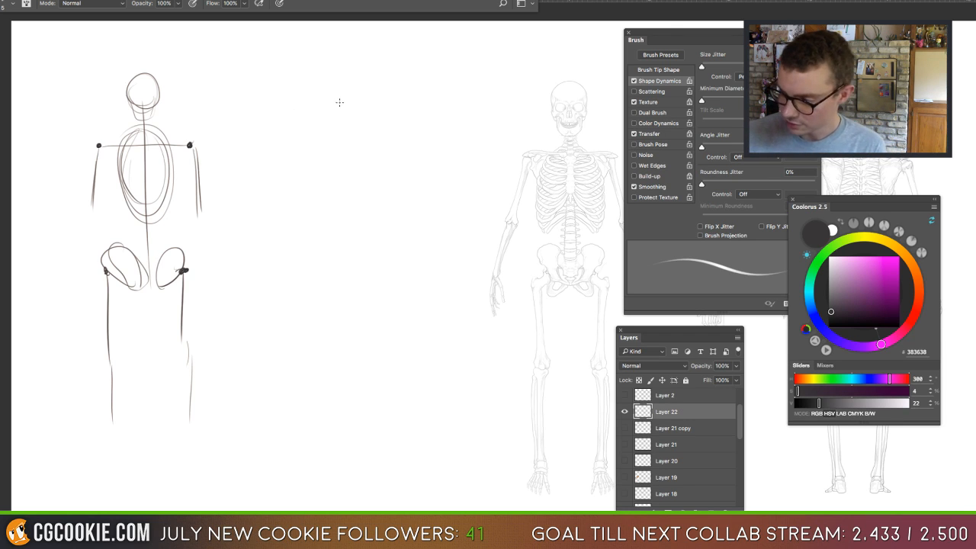
Draw an oval head and a long vertical spine for a second figure beside the first stick figure.
mouse_move(339, 103)
mouse_down()
mouse_move(318, 86)
mouse_move(339, 113)
mouse_move(347, 77)
mouse_move(329, 93)
mouse_move(342, 259)
mouse_up()
drag(337, 205, 340, 281)
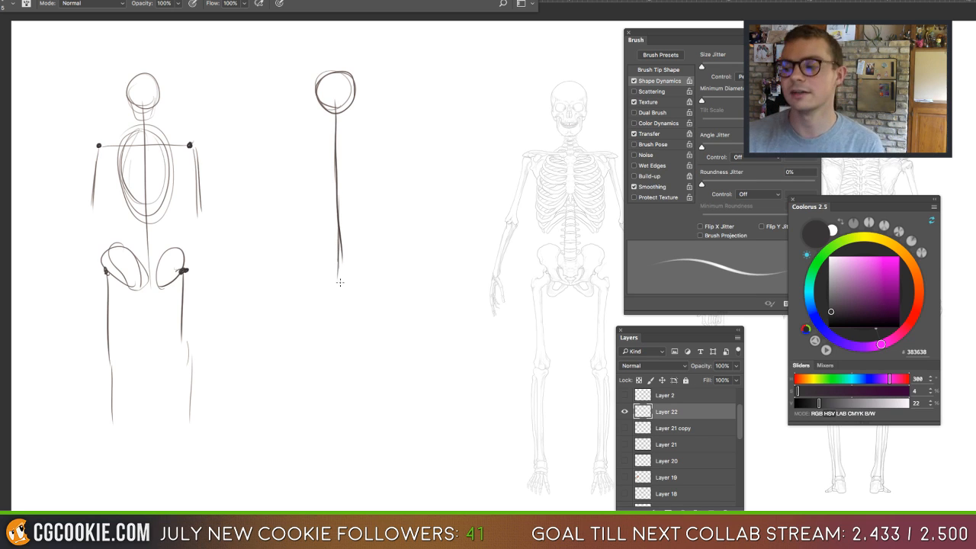
mouse_move(215, 165)
mouse_down()
mouse_move(104, 129)
mouse_move(66, 188)
mouse_move(197, 234)
mouse_up()
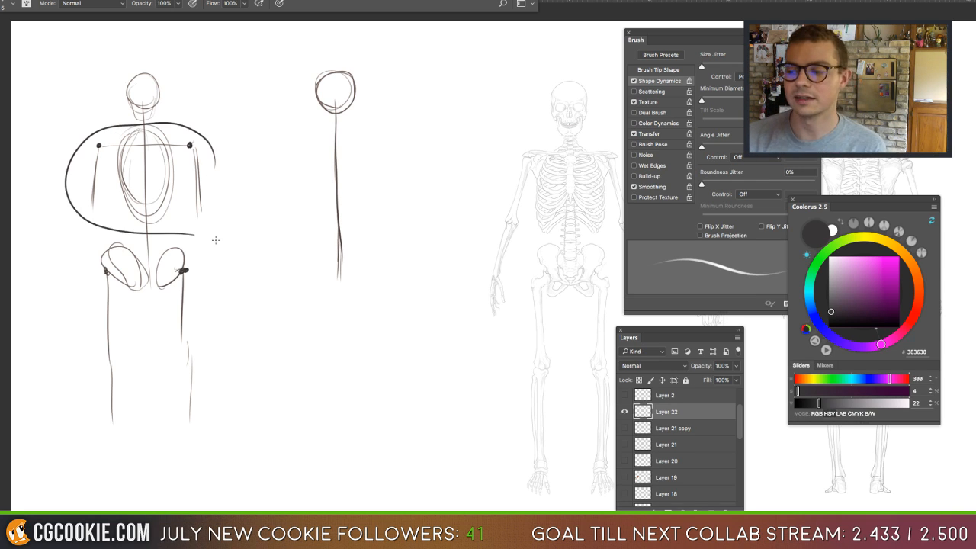
key(ctrl+z)
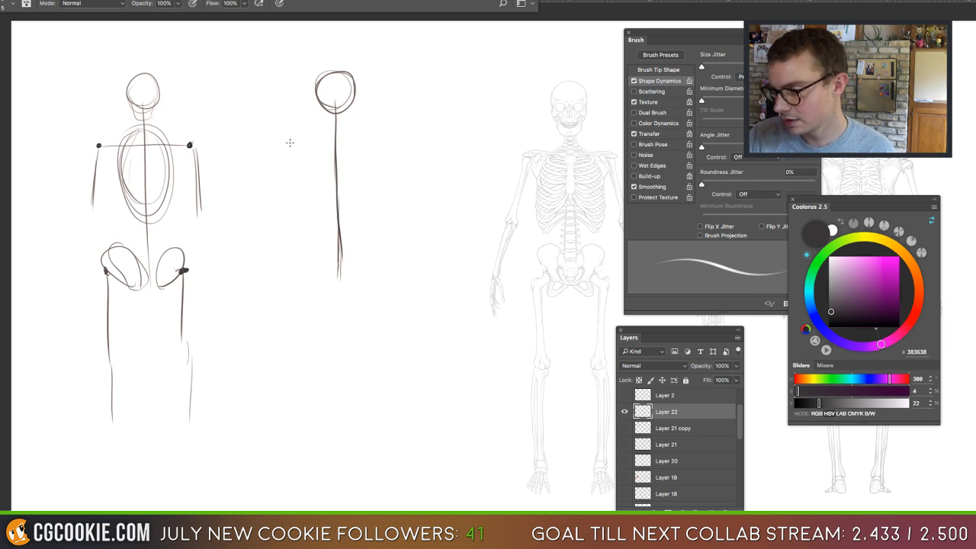
Add a horizontal shoulder line, an inverted torso triangle and two neck-to-hip lines crossing it to the second figure.
drag(285, 146, 386, 146)
drag(283, 149, 338, 273)
drag(378, 151, 339, 282)
drag(321, 120, 302, 275)
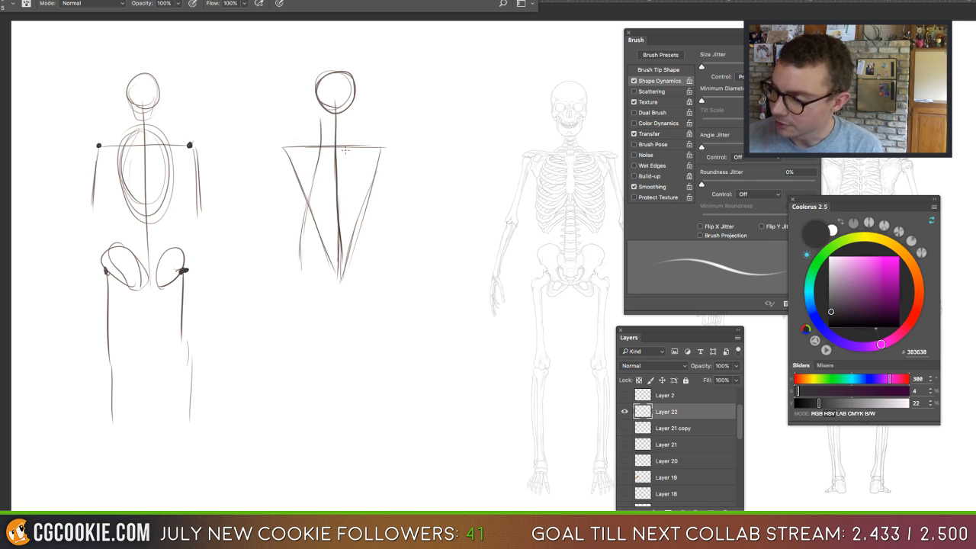
drag(346, 117, 374, 275)
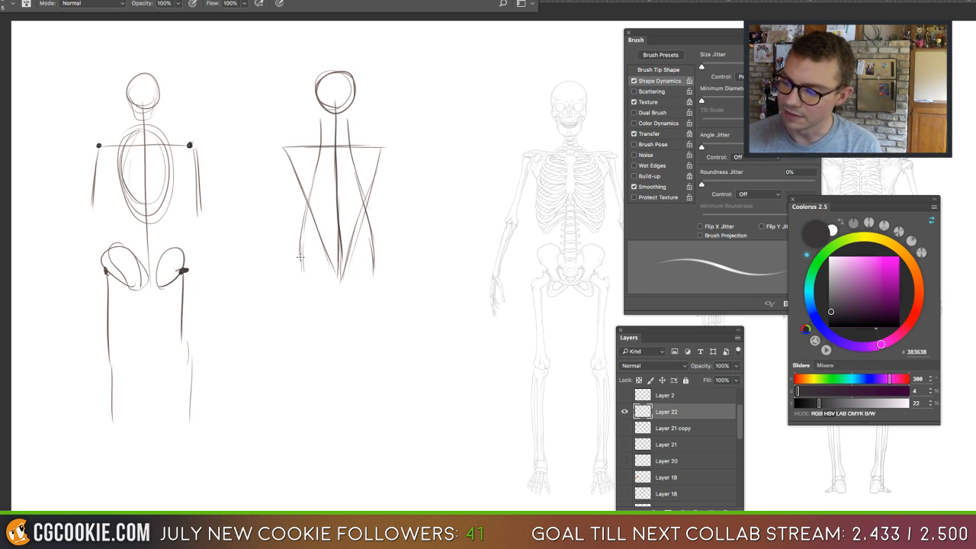
mouse_move(272, 297)
mouse_down()
mouse_move(420, 152)
mouse_move(316, 349)
mouse_up()
key(ctrl+z)
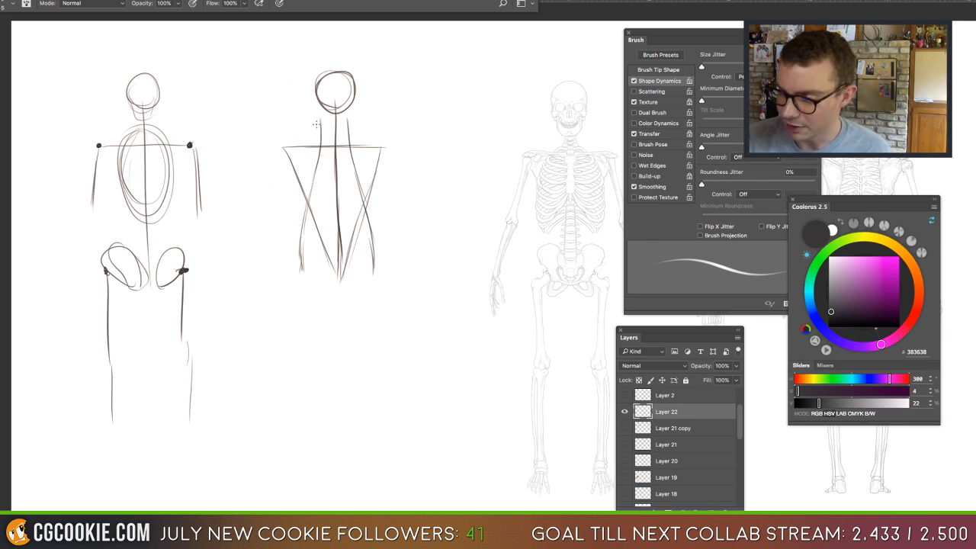
drag(320, 113, 289, 146)
drag(351, 112, 383, 149)
mouse_move(283, 147)
mouse_down()
mouse_move(279, 169)
mouse_move(305, 211)
mouse_move(301, 272)
mouse_up()
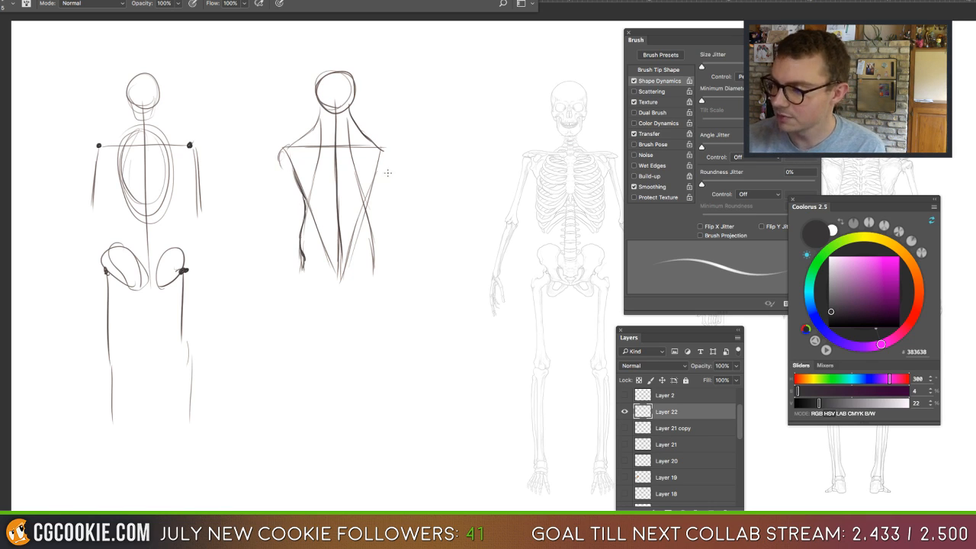
drag(381, 164, 378, 268)
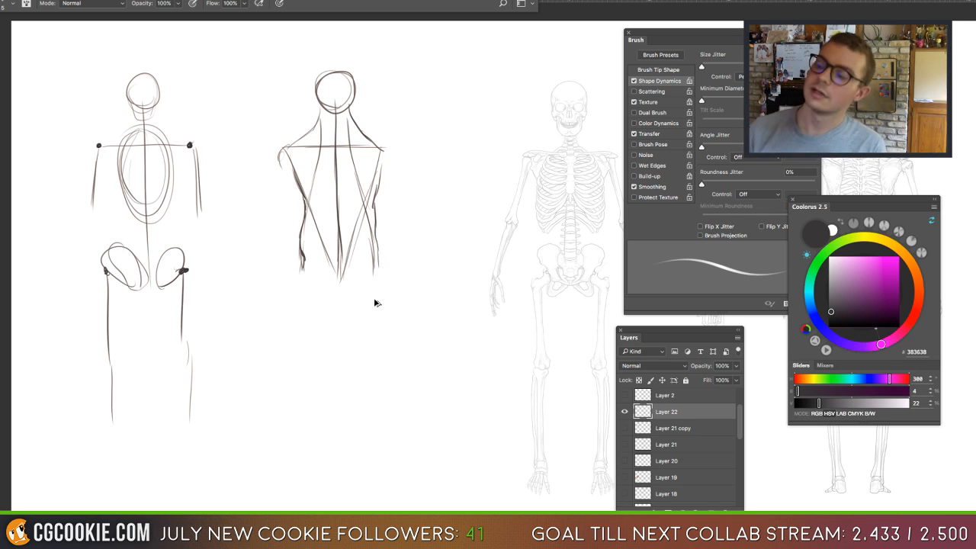
key(super+alt+z)
key(super+alt+z)
key(super+alt+z)
key(super+alt+z)
key(super+alt+z)
key(super+alt+z)
key(super+alt+z)
key(super+alt+z)
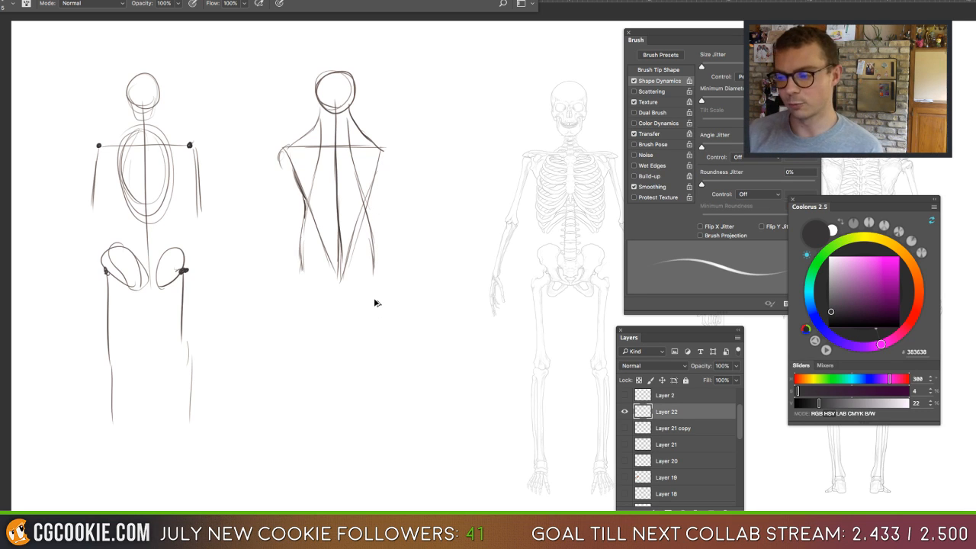
key(super+alt+z)
key(super+alt+z)
key(super+alt+z)
key(super+alt+z)
key(super+alt+z)
key(super+alt+z)
key(super+alt+z)
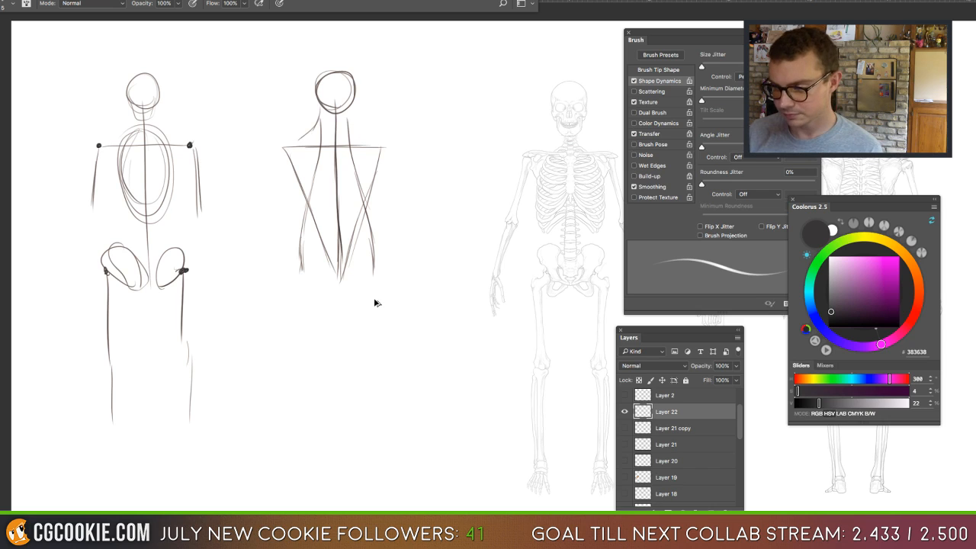
key(super+alt+z)
key(super+alt+z)
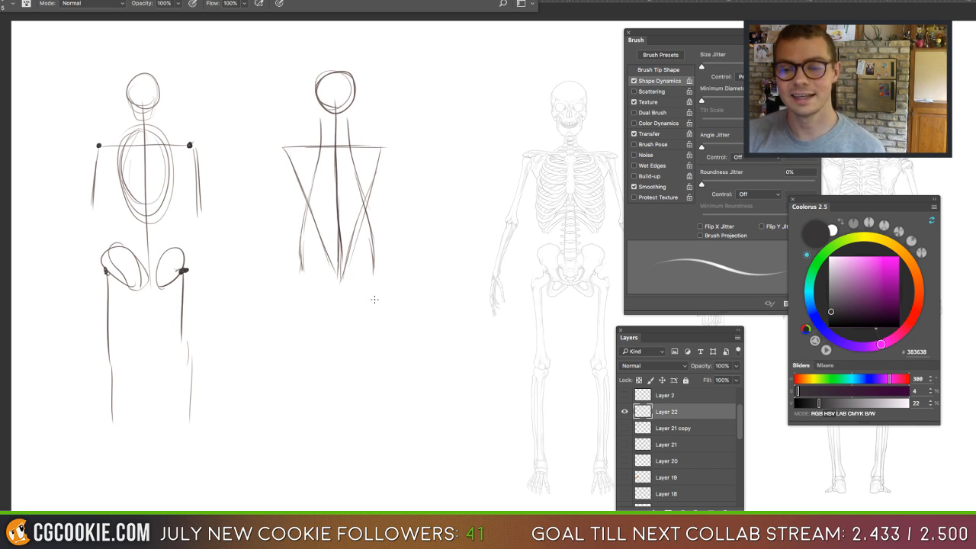
Select the second figure, scale it down and move it up close beside the first figure, and deselect it.
key(l)
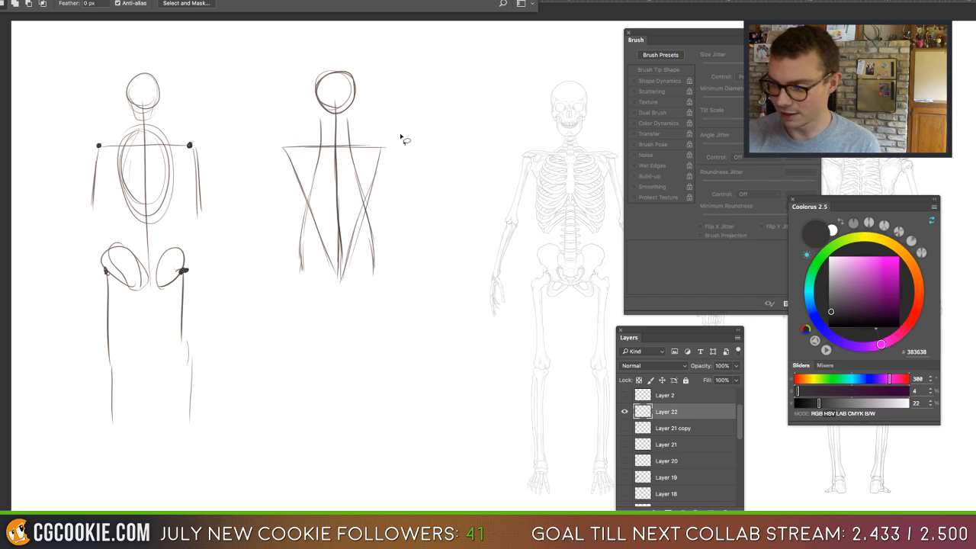
mouse_move(401, 138)
mouse_down()
mouse_move(293, 326)
mouse_move(421, 162)
mouse_up()
key(super+t)
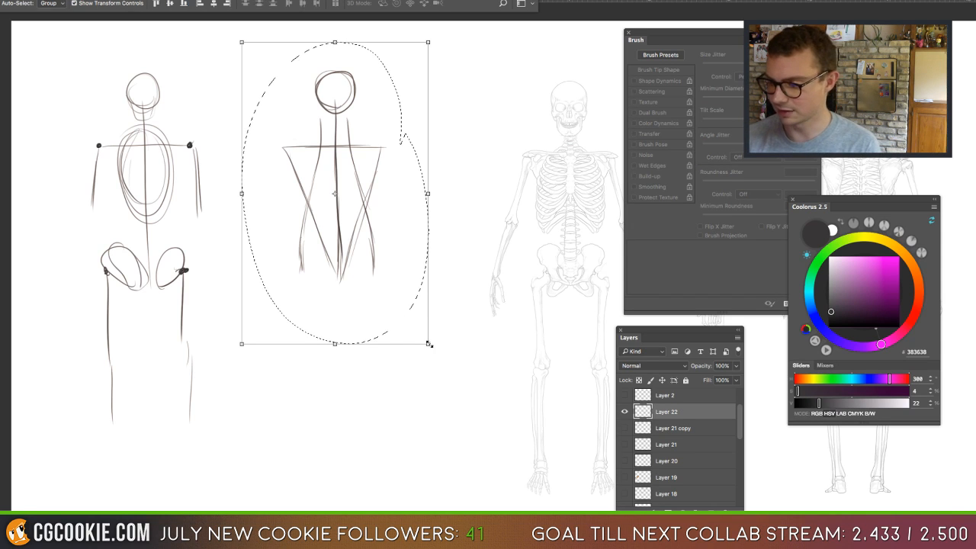
drag(427, 340, 358, 242)
drag(330, 177, 279, 176)
key(Return)
key(super+d)
key(b)
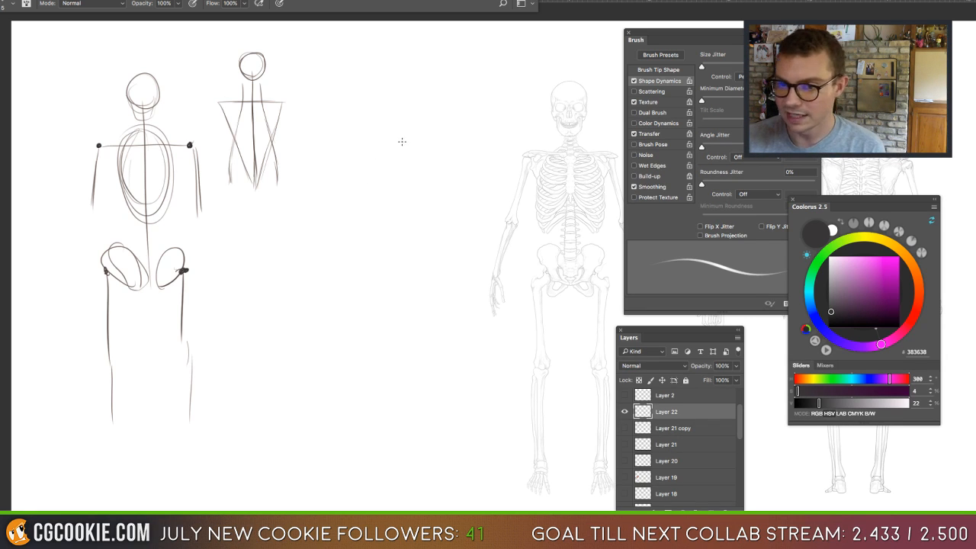
Sketch a lunging stick figure with a tilted shoulder line, oval ribcage, two pelvis ovals, jointed legs and a curved spine.
mouse_move(403, 140)
mouse_down()
mouse_move(363, 196)
mouse_move(405, 138)
mouse_move(375, 180)
mouse_move(381, 148)
mouse_move(381, 195)
mouse_move(396, 230)
mouse_up()
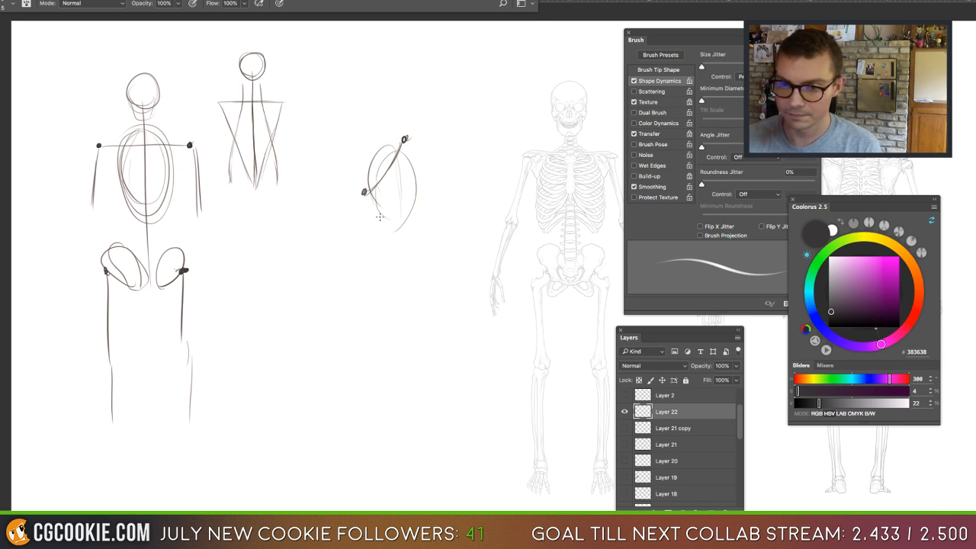
mouse_move(383, 228)
mouse_down()
mouse_move(372, 264)
mouse_move(384, 238)
mouse_move(425, 240)
mouse_move(385, 251)
mouse_move(421, 271)
mouse_up()
drag(371, 251, 305, 279)
drag(423, 279, 468, 415)
drag(450, 366, 473, 443)
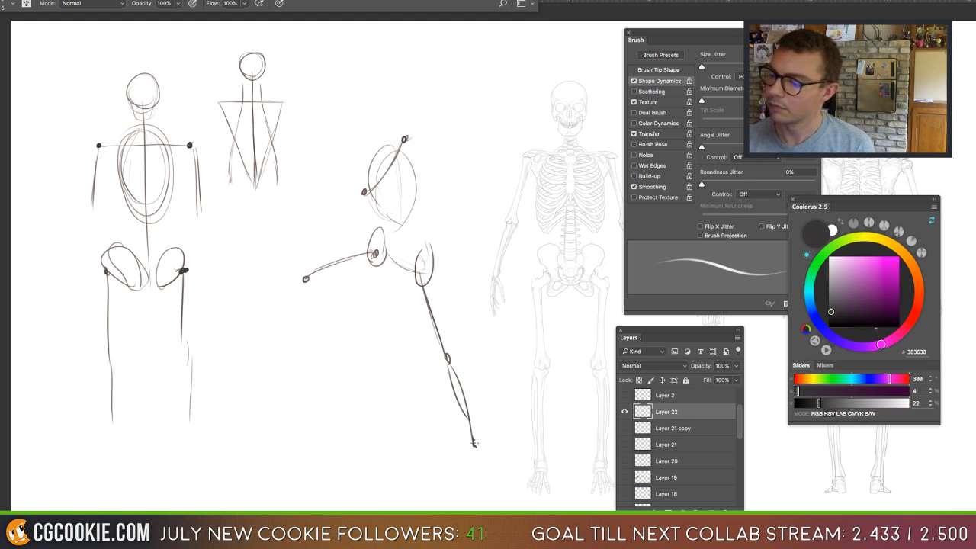
mouse_move(306, 281)
mouse_down()
mouse_move(326, 361)
mouse_move(330, 350)
mouse_up()
mouse_move(391, 157)
mouse_down()
mouse_move(402, 216)
mouse_move(399, 203)
mouse_move(398, 267)
mouse_up()
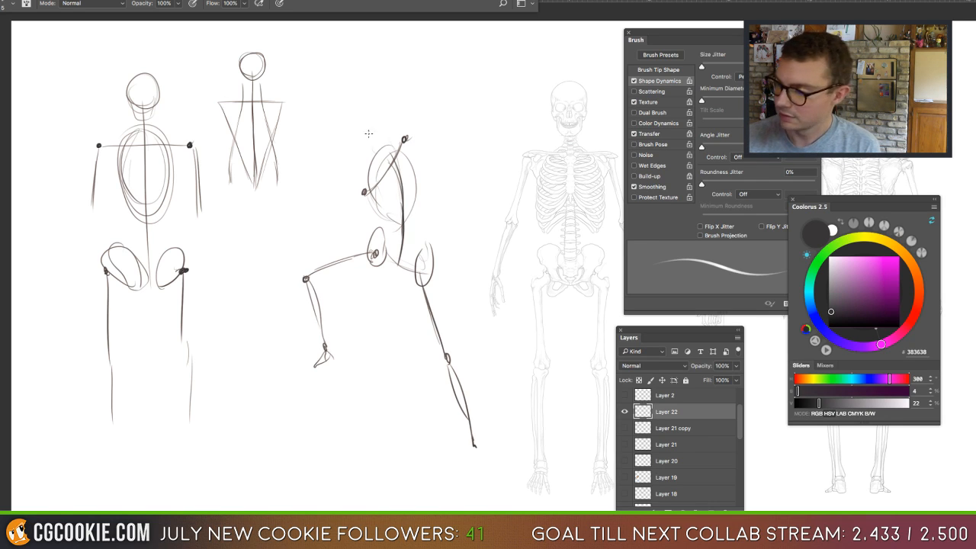
Add an oval head, a raised bent arm, a hanging arm and a back contour to the lunging figure.
mouse_move(368, 133)
mouse_down()
mouse_move(398, 138)
mouse_move(371, 112)
mouse_move(376, 119)
mouse_move(353, 109)
mouse_move(314, 114)
mouse_move(355, 111)
mouse_up()
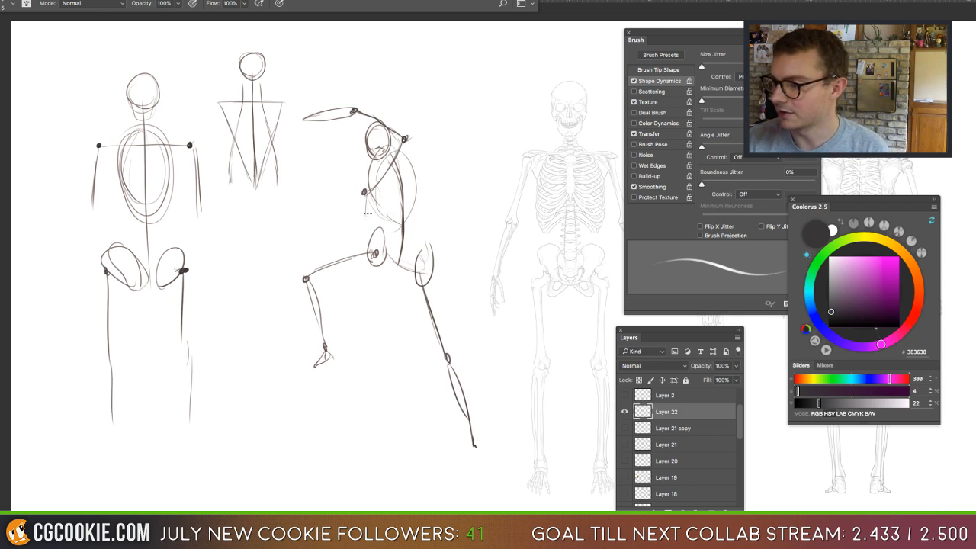
drag(365, 195, 370, 238)
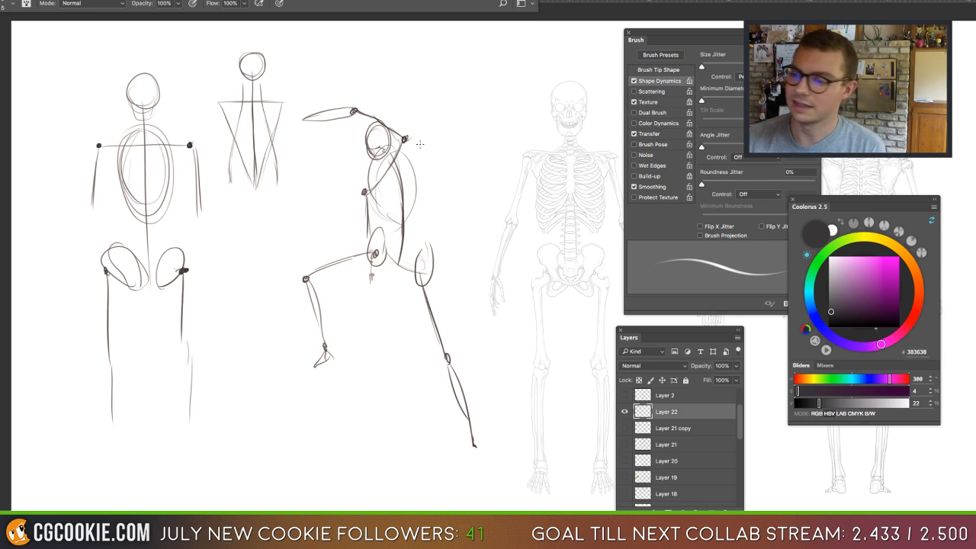
drag(420, 145, 417, 185)
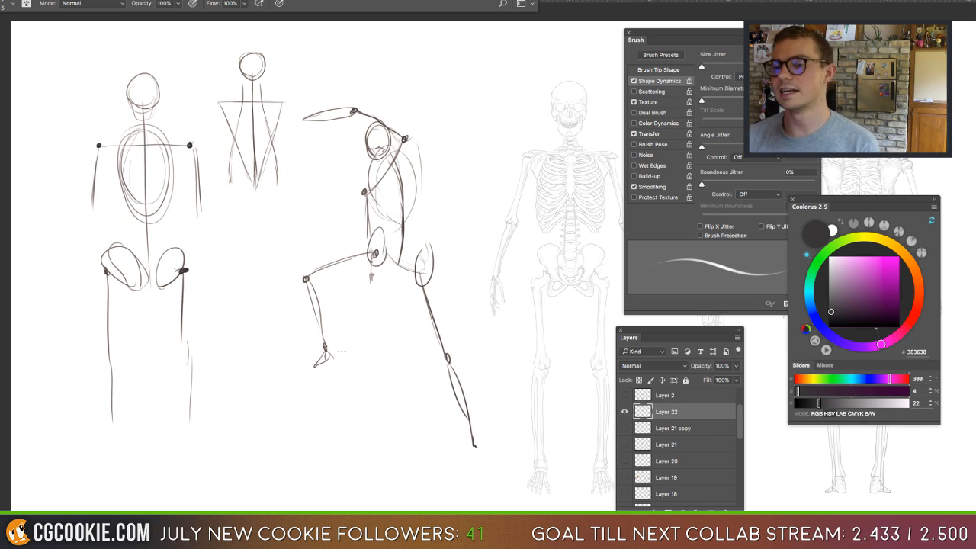
mouse_move(482, 427)
mouse_down()
mouse_move(283, 285)
mouse_move(449, 479)
mouse_up()
key(ctrl+z)
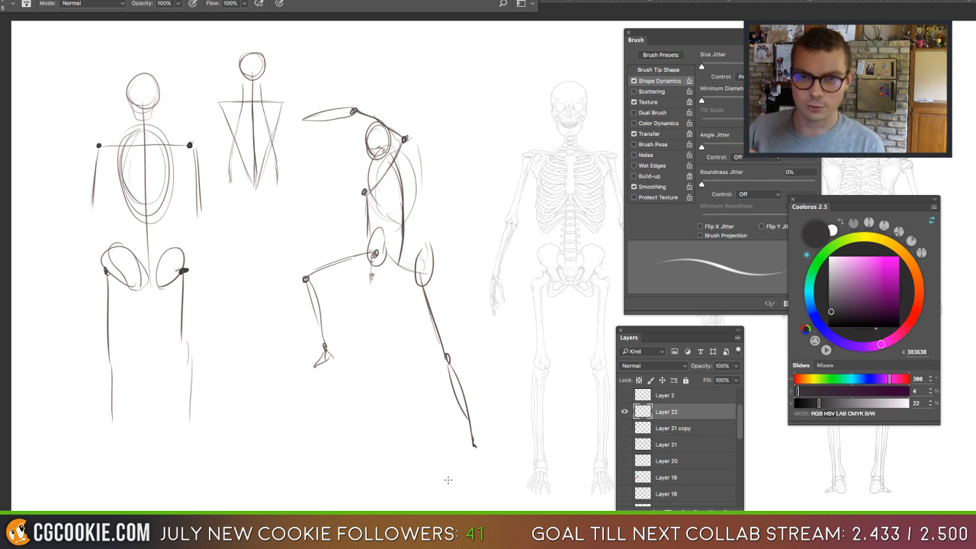
Scale the lunging figure to about 67%, move it below the small torso figure, and handwrite "old" above its head.
key(l)
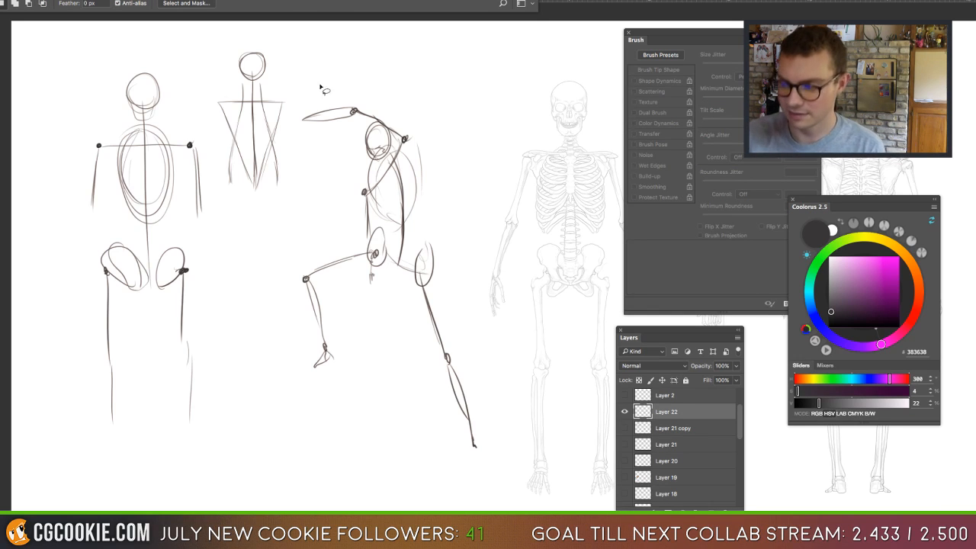
mouse_move(321, 84)
mouse_down()
mouse_move(263, 371)
mouse_move(508, 415)
mouse_move(395, 83)
mouse_move(336, 82)
mouse_up()
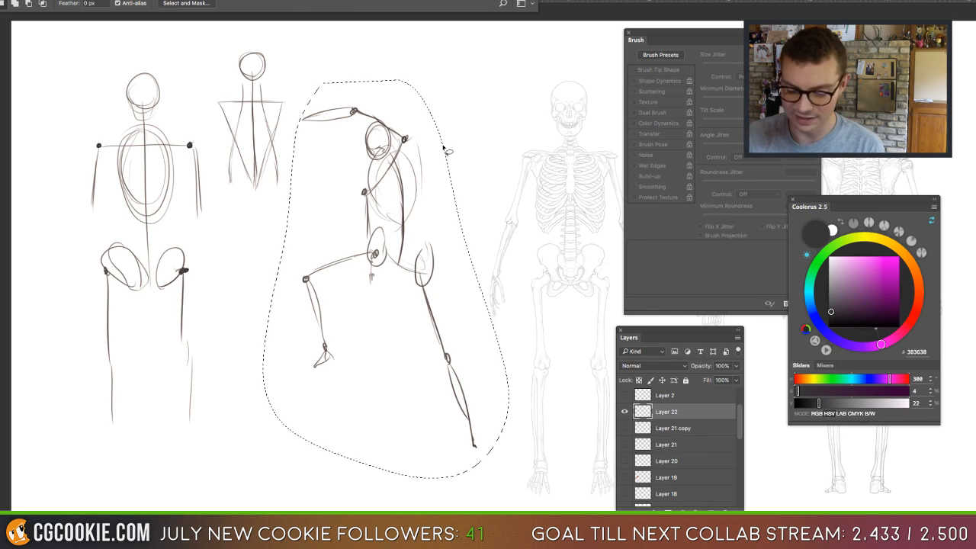
key(v)
drag(510, 80, 426, 217)
drag(349, 336, 268, 339)
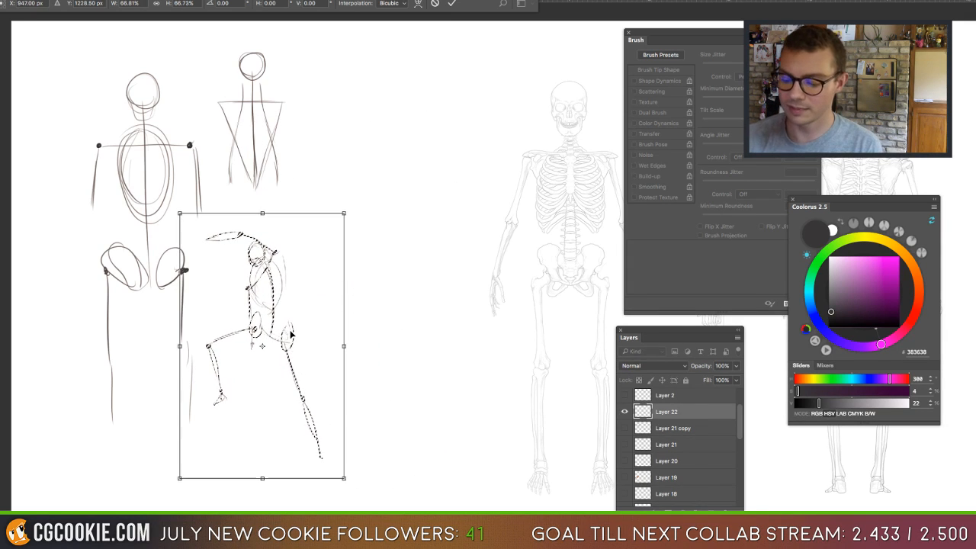
key(Return)
key(b)
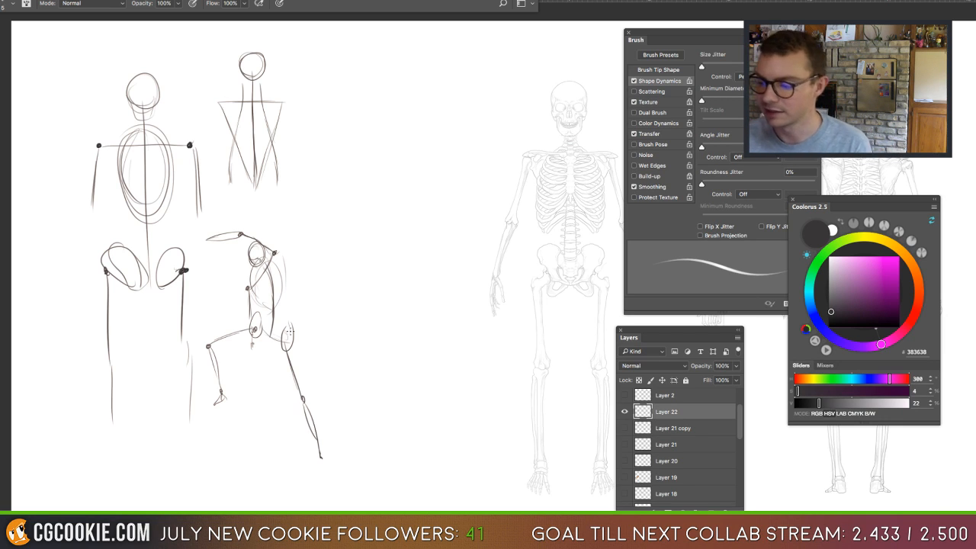
mouse_move(276, 210)
mouse_down()
mouse_move(191, 330)
mouse_move(334, 379)
mouse_move(244, 210)
mouse_move(272, 232)
mouse_up()
key(ctrl+z)
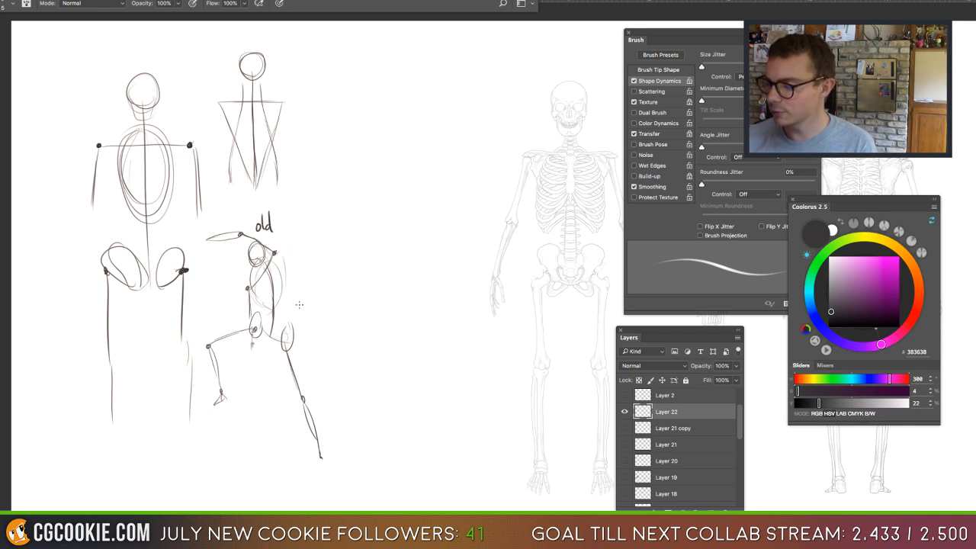
Add a new layer above Layer 22 and set the brush colour to dark green 084206.
click(712, 509)
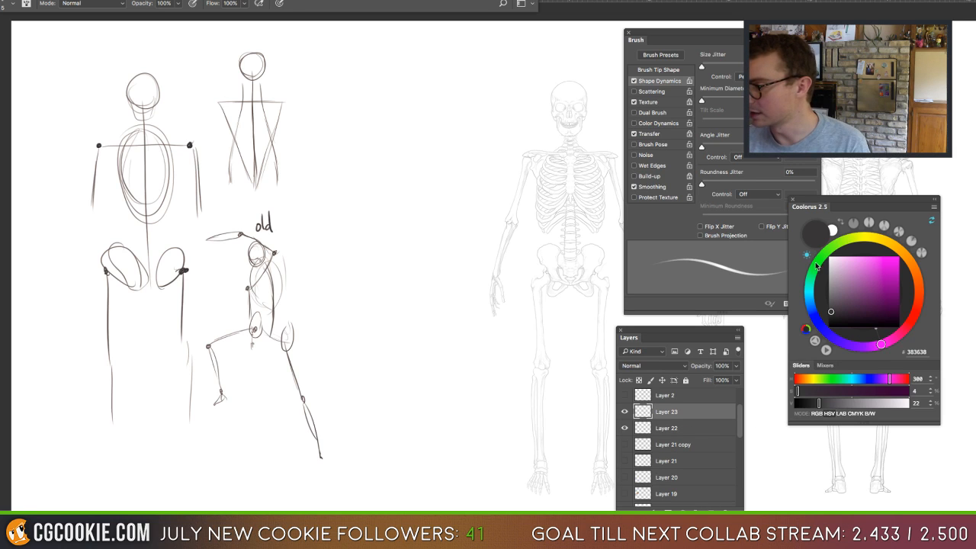
click(817, 262)
click(893, 310)
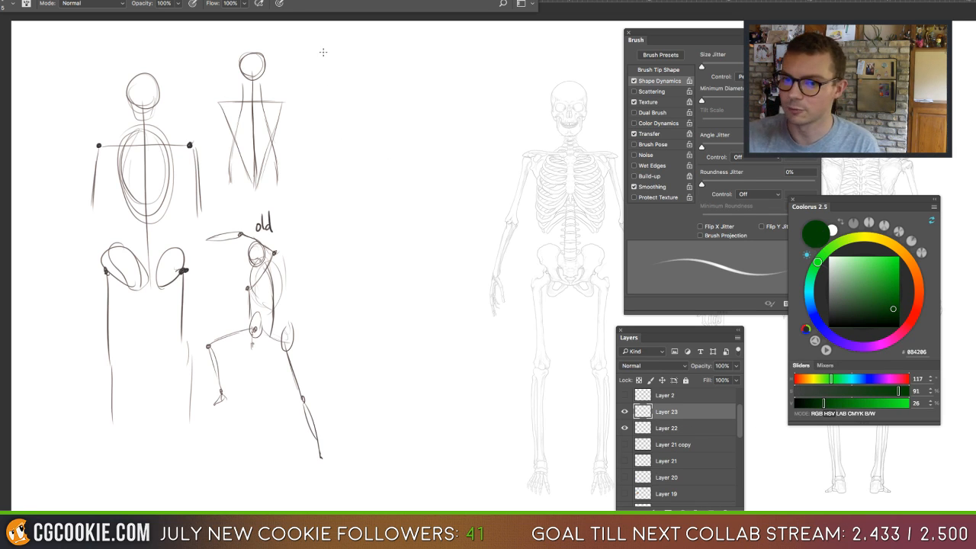
Sketch light sweeping gesture curves for a larger lunge: arched arm and back, bent front leg and extended rear leg.
mouse_move(300, 71)
mouse_down()
mouse_move(428, 212)
mouse_move(404, 285)
mouse_up()
mouse_move(418, 222)
mouse_down()
mouse_move(335, 67)
mouse_move(402, 285)
mouse_up()
mouse_move(431, 157)
mouse_down()
mouse_move(411, 226)
mouse_move(311, 254)
mouse_move(345, 352)
mouse_up()
mouse_move(312, 240)
mouse_down()
mouse_move(347, 347)
mouse_move(327, 299)
mouse_up()
drag(385, 221, 485, 436)
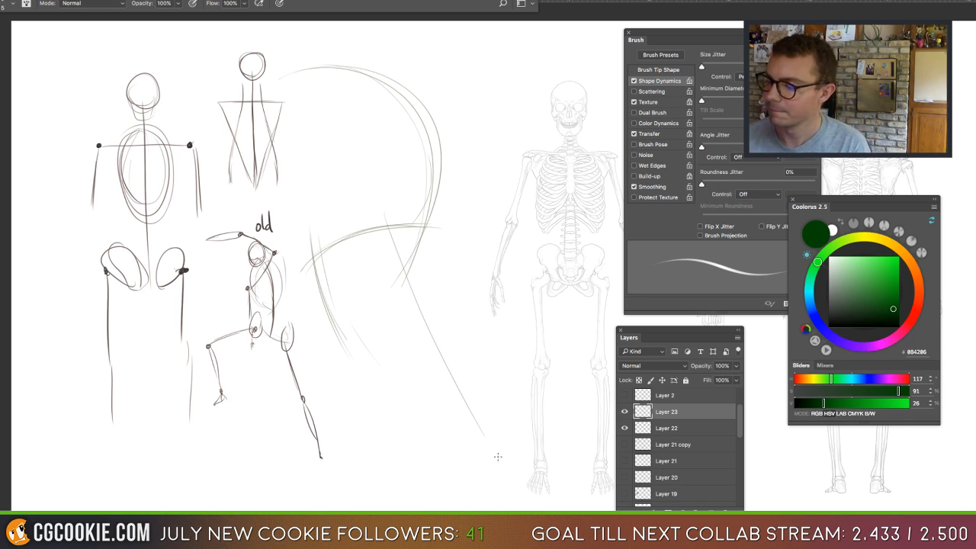
drag(432, 328, 483, 435)
mouse_move(401, 247)
mouse_down()
mouse_move(462, 404)
mouse_move(470, 454)
mouse_up()
drag(433, 295, 462, 398)
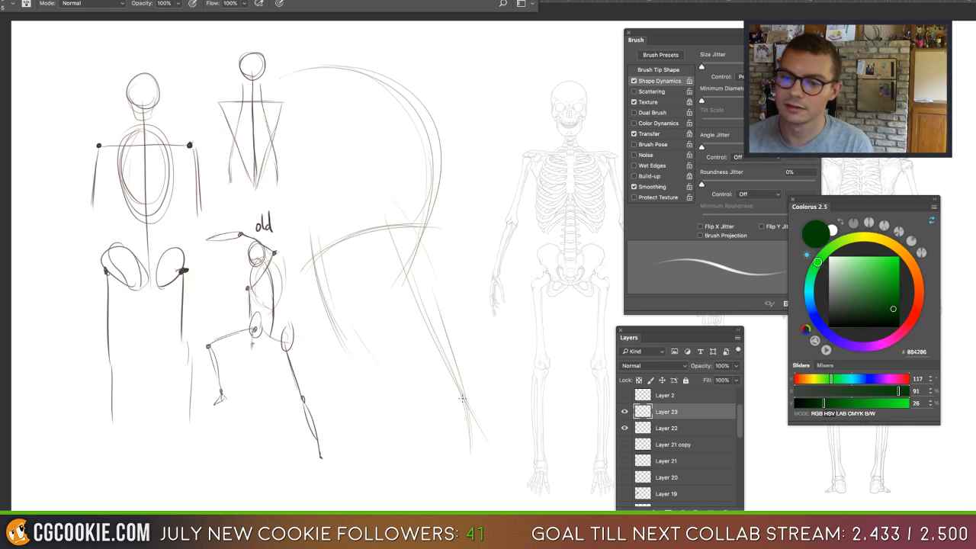
Add light rhythm curves running from the shoulders through the torso into the rear leg and front thigh and shin.
mouse_move(354, 71)
mouse_down()
mouse_move(417, 260)
mouse_move(432, 416)
mouse_up()
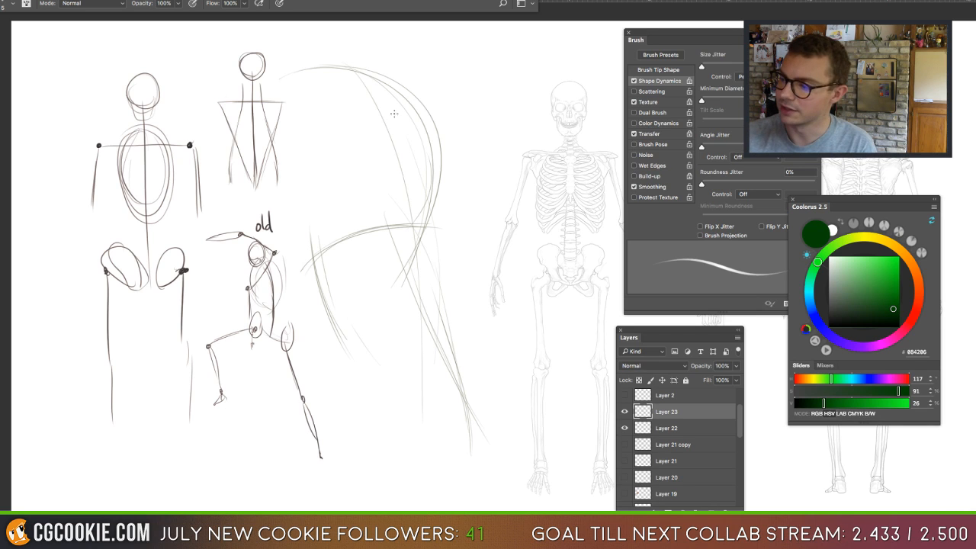
mouse_move(418, 86)
mouse_down()
mouse_move(369, 167)
mouse_move(371, 158)
mouse_up()
drag(388, 110, 346, 285)
drag(373, 209, 340, 287)
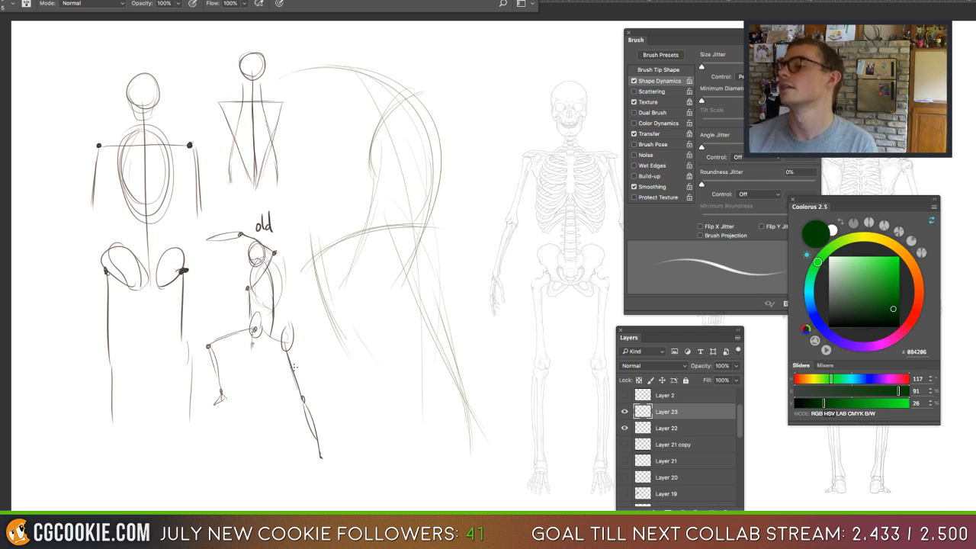
drag(417, 184, 421, 218)
mouse_move(411, 121)
mouse_down()
mouse_move(432, 170)
mouse_move(308, 298)
mouse_up()
mouse_move(385, 90)
mouse_down()
mouse_move(404, 102)
mouse_move(314, 351)
mouse_up()
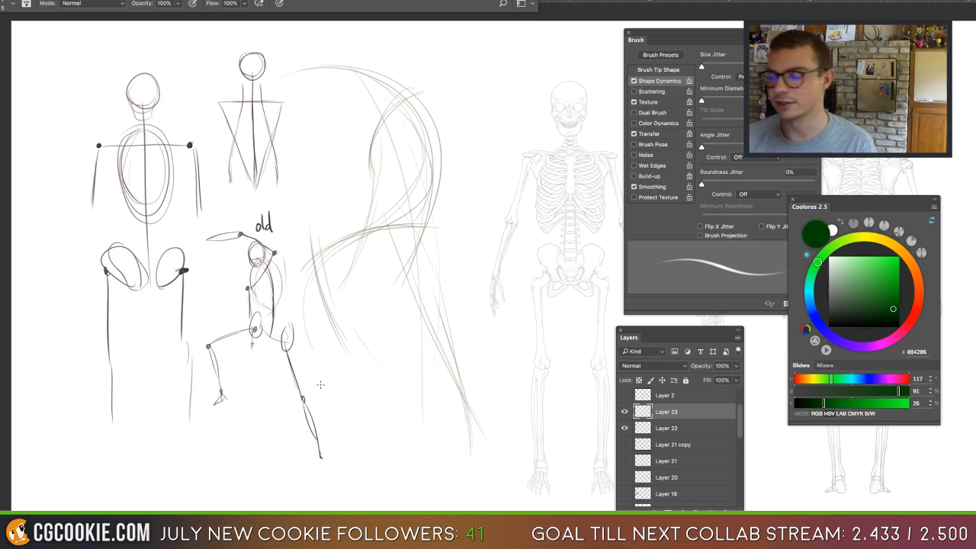
drag(420, 111, 323, 287)
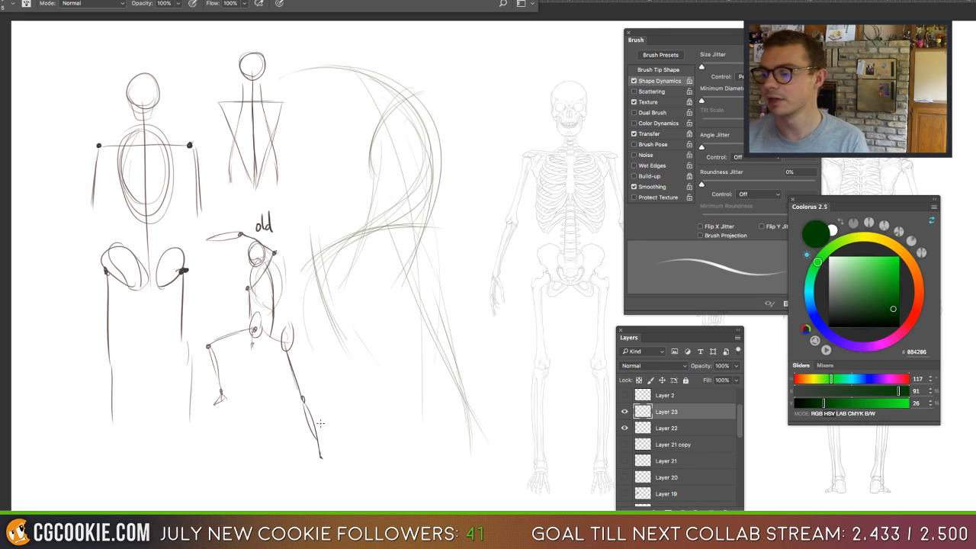
drag(313, 263, 323, 313)
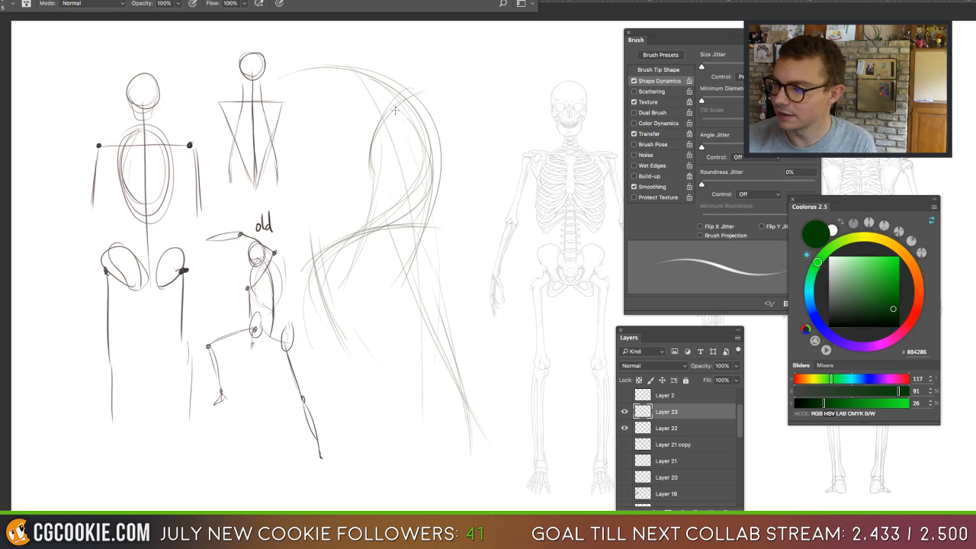
Draw the larger lunging figure's head circle and two long tapering torso lines meeting in a point below the waist.
mouse_move(365, 104)
mouse_down()
mouse_move(382, 78)
mouse_move(365, 76)
mouse_move(357, 90)
mouse_move(371, 83)
mouse_move(379, 157)
mouse_up()
mouse_move(407, 106)
mouse_down()
mouse_move(383, 152)
mouse_move(392, 204)
mouse_up()
drag(378, 161, 401, 241)
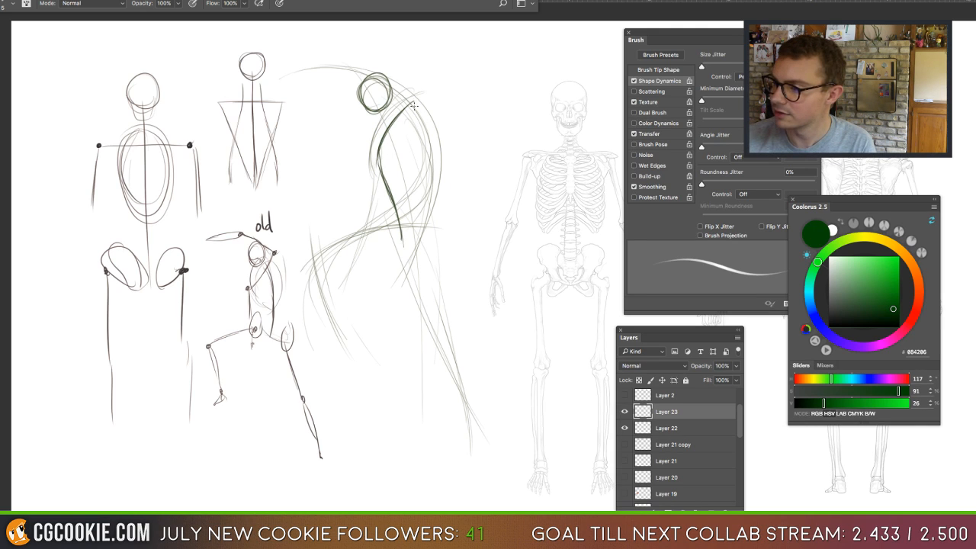
drag(414, 105, 397, 241)
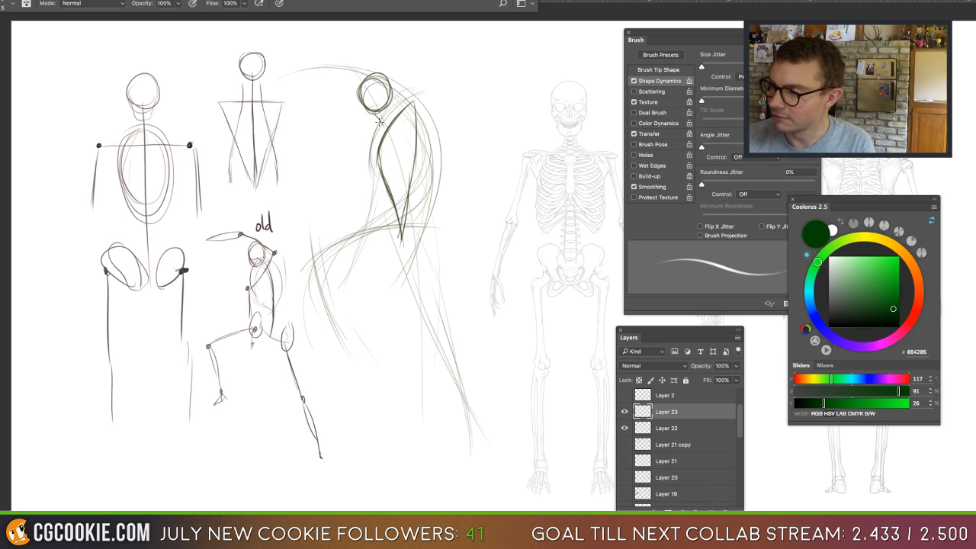
Draw the torso's side lines ending in hip dots, and mark matching shoulder and hip dots on the small torso figure.
drag(378, 115, 374, 231)
mouse_move(392, 90)
mouse_down()
mouse_move(416, 164)
mouse_move(401, 185)
mouse_move(431, 254)
mouse_up()
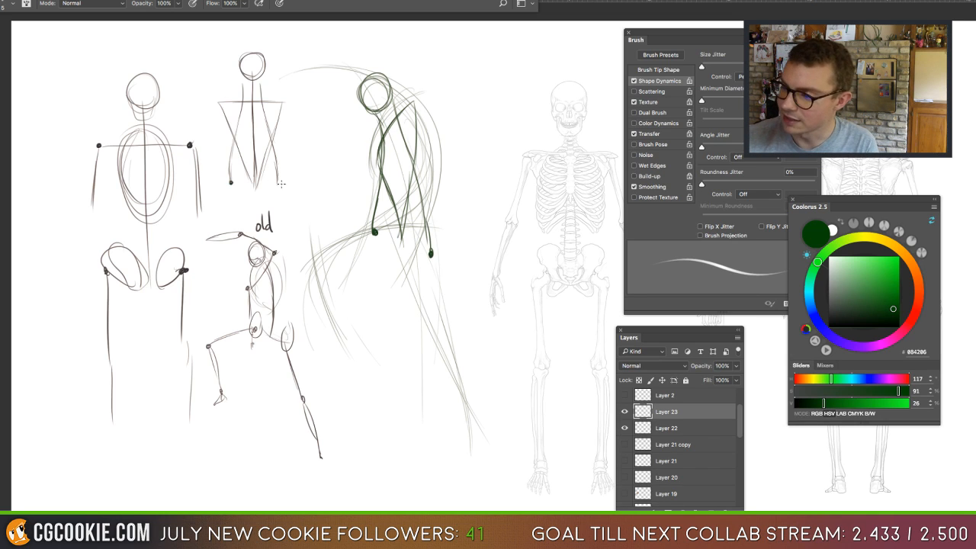
click(219, 103)
click(282, 103)
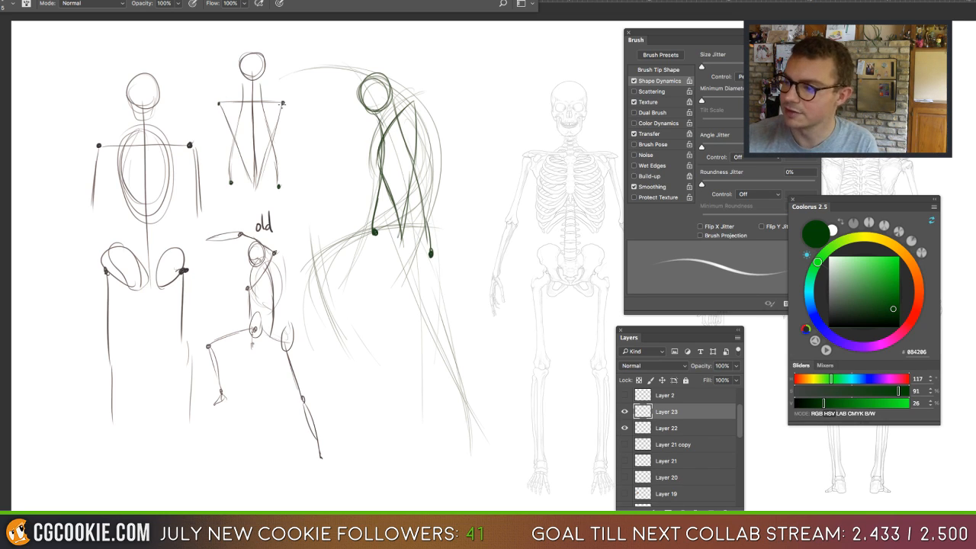
Strengthen the lunging figure's chest and back contours, then sketch the crotch and rear thigh down to a rounded knee.
mouse_move(400, 134)
mouse_down()
mouse_move(430, 239)
mouse_move(422, 264)
mouse_up()
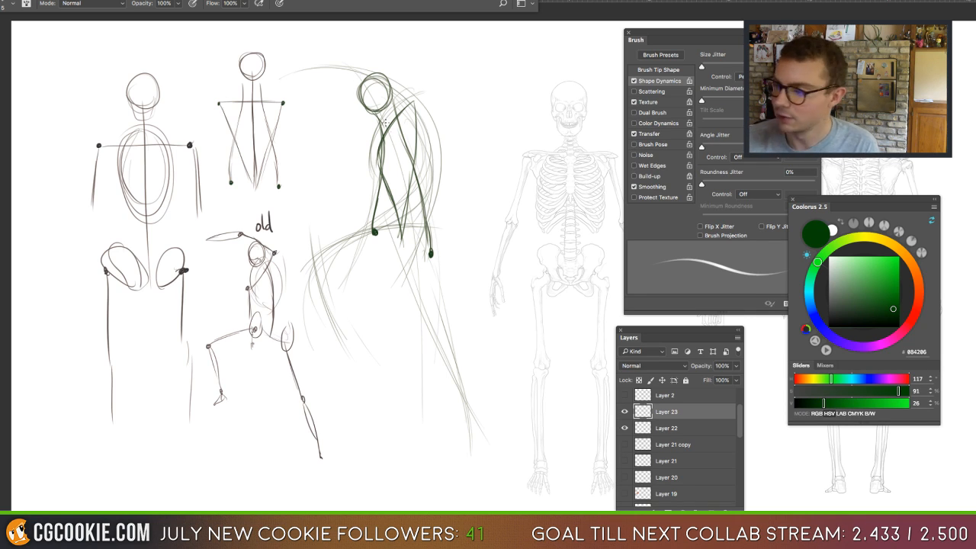
drag(372, 145, 381, 194)
drag(425, 149, 435, 284)
mouse_move(393, 255)
mouse_down()
mouse_move(381, 254)
mouse_move(428, 336)
mouse_up()
mouse_move(434, 245)
mouse_down()
mouse_move(449, 320)
mouse_move(433, 348)
mouse_up()
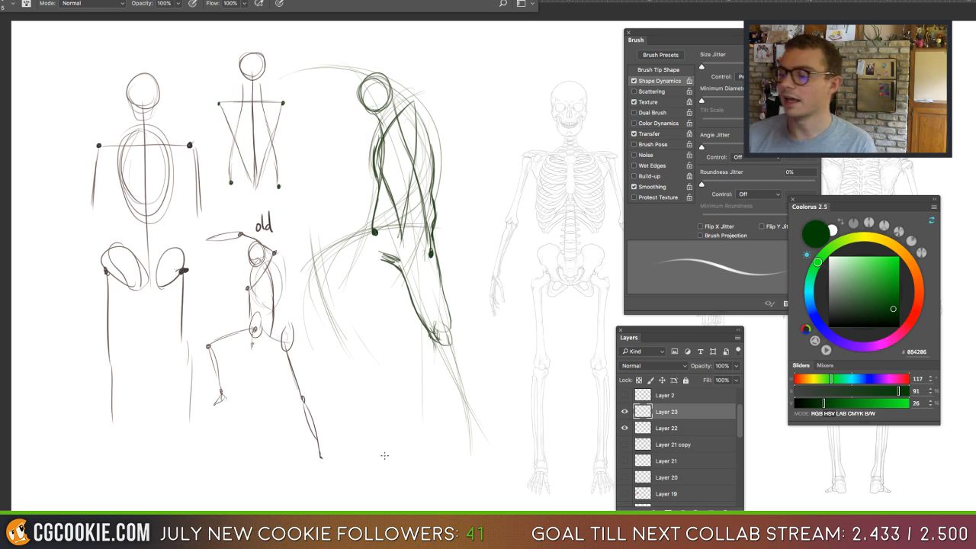
Draw a short curve beside the left hip of the front-view skeleton, undoing the trial leg lines and hip oval.
scroll(353, 342, right, 5)
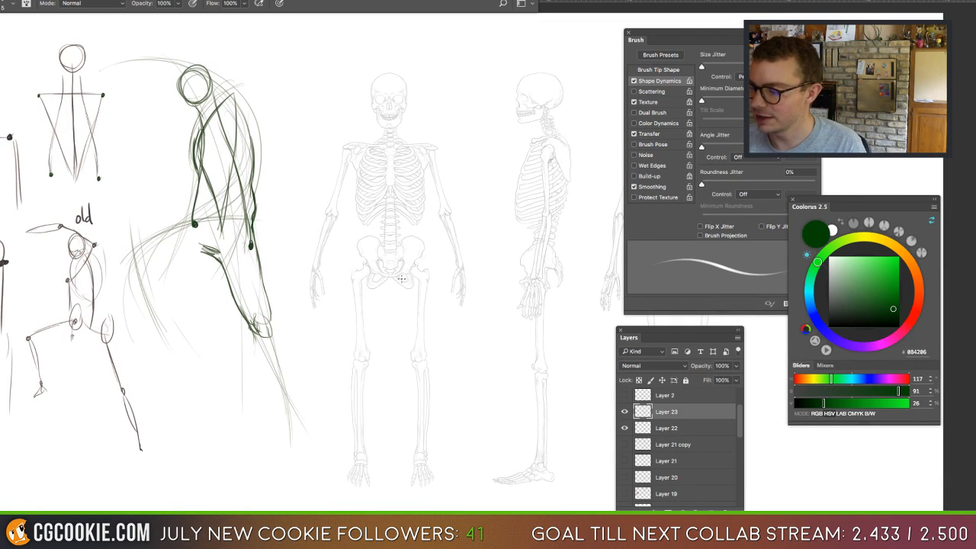
mouse_move(403, 278)
mouse_down()
mouse_move(414, 449)
mouse_move(428, 398)
mouse_move(425, 468)
mouse_up()
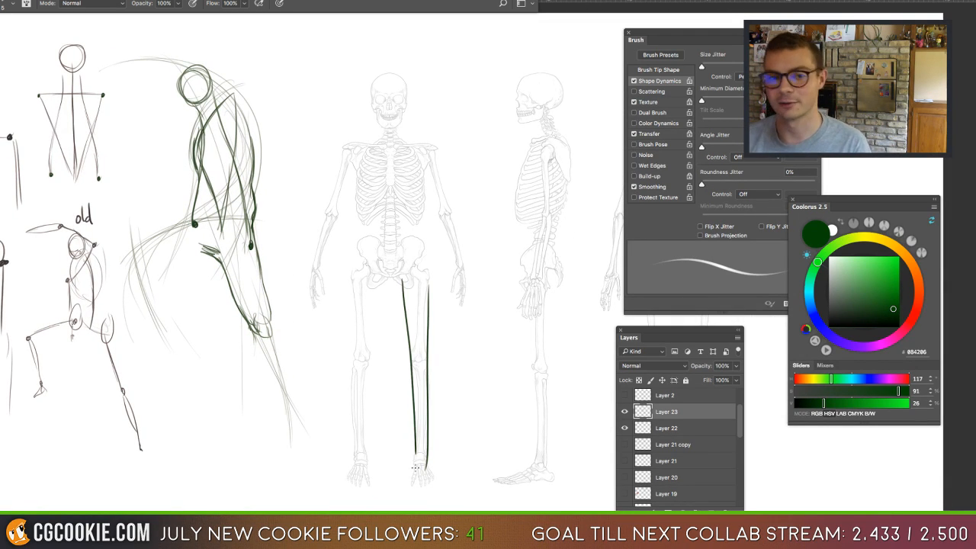
key(ctrl+z)
key(ctrl+z)
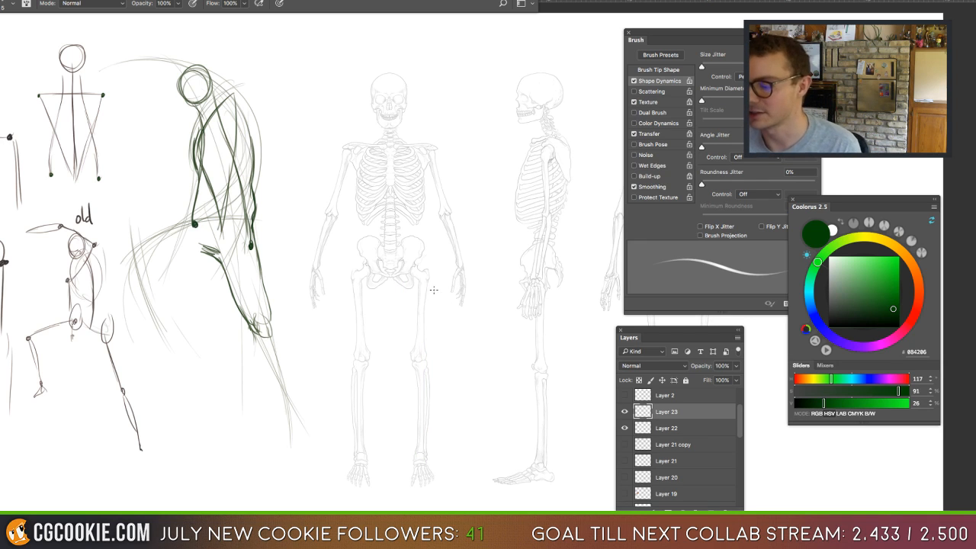
mouse_move(426, 238)
mouse_down()
mouse_move(428, 286)
mouse_move(410, 232)
mouse_move(425, 246)
mouse_up()
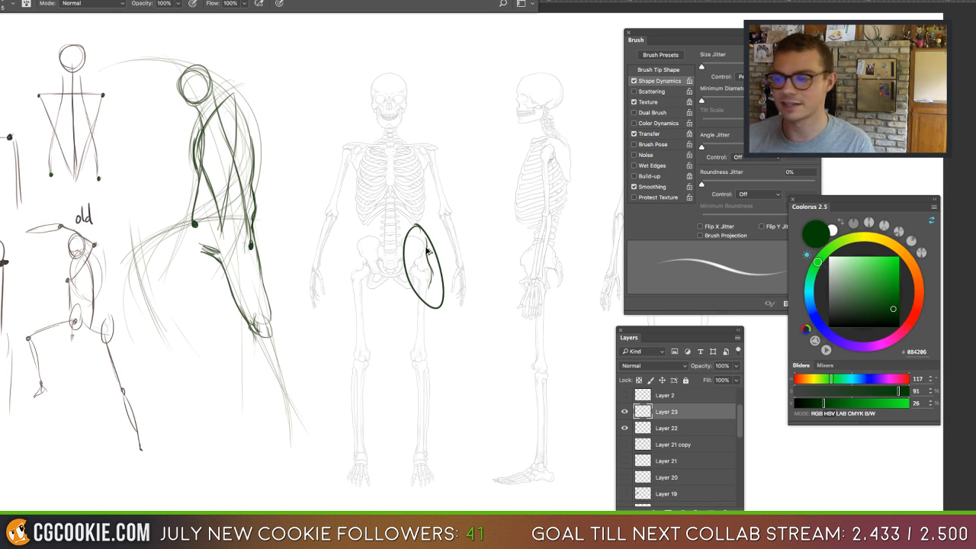
key(ctrl+z)
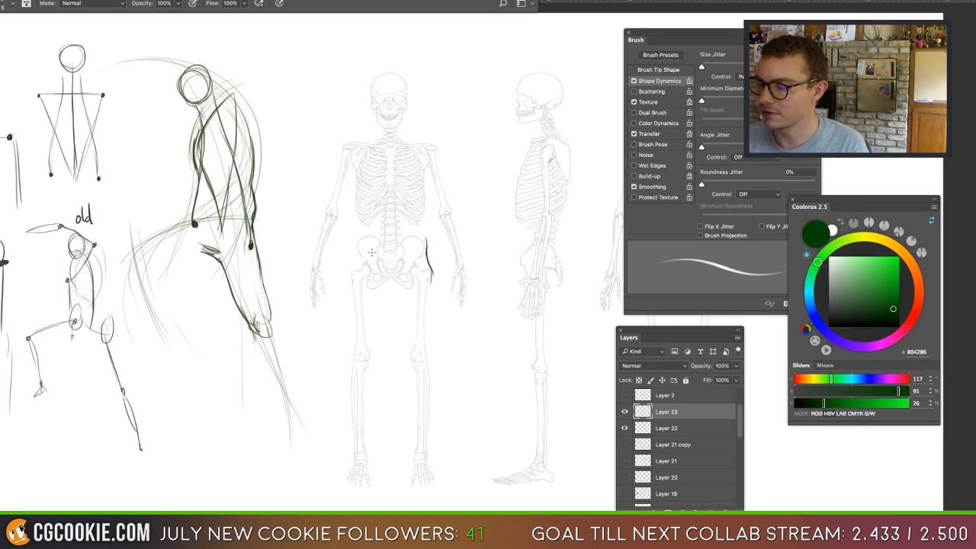
drag(353, 210, 355, 338)
key(ctrl+z)
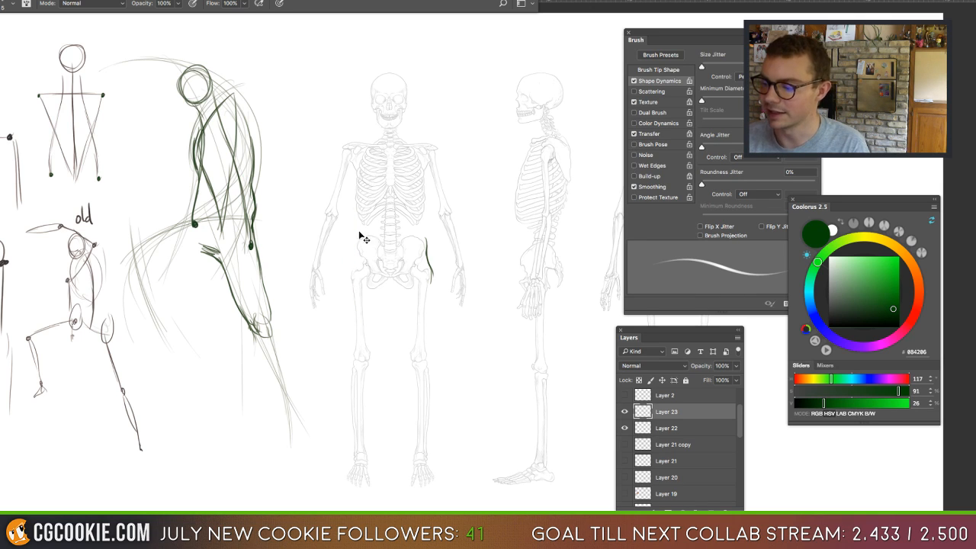
drag(354, 226, 351, 322)
key(e)
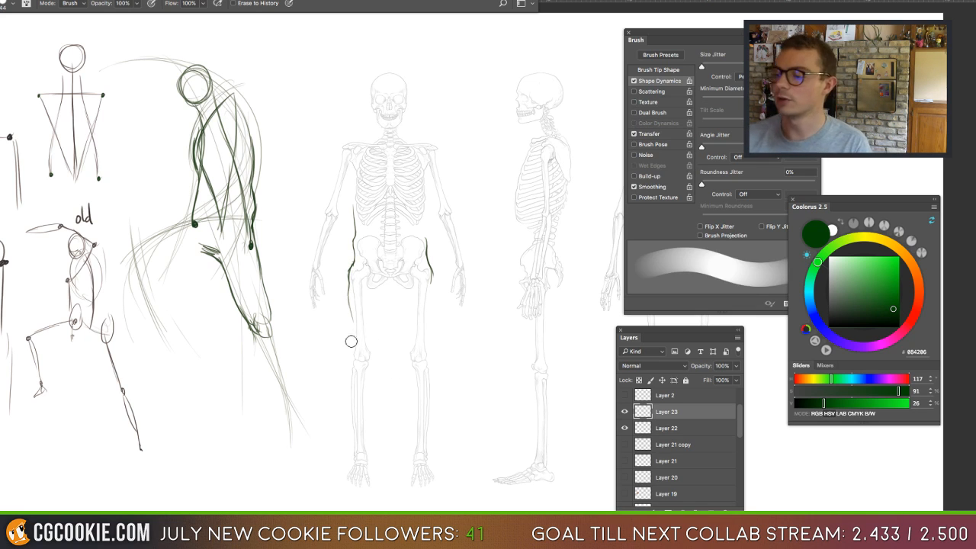
drag(353, 220, 351, 324)
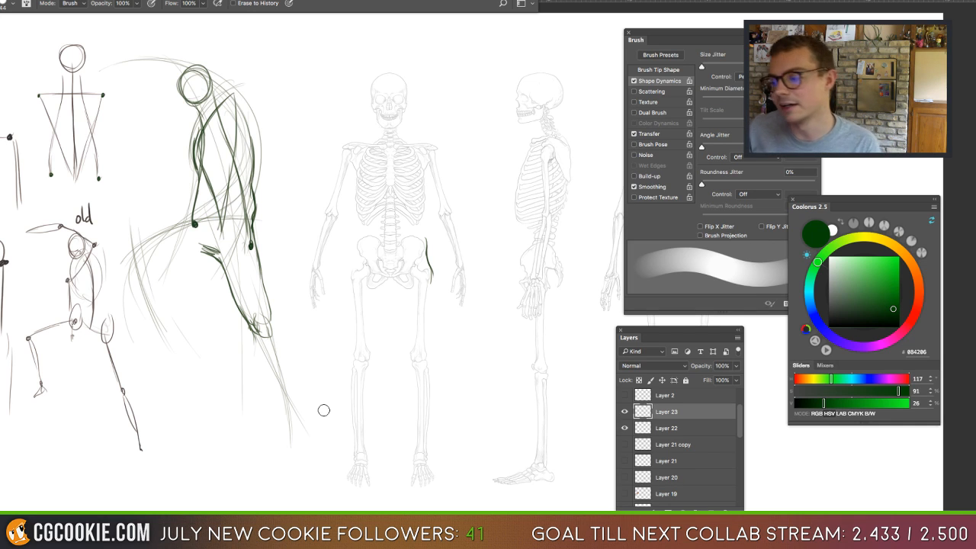
key(b)
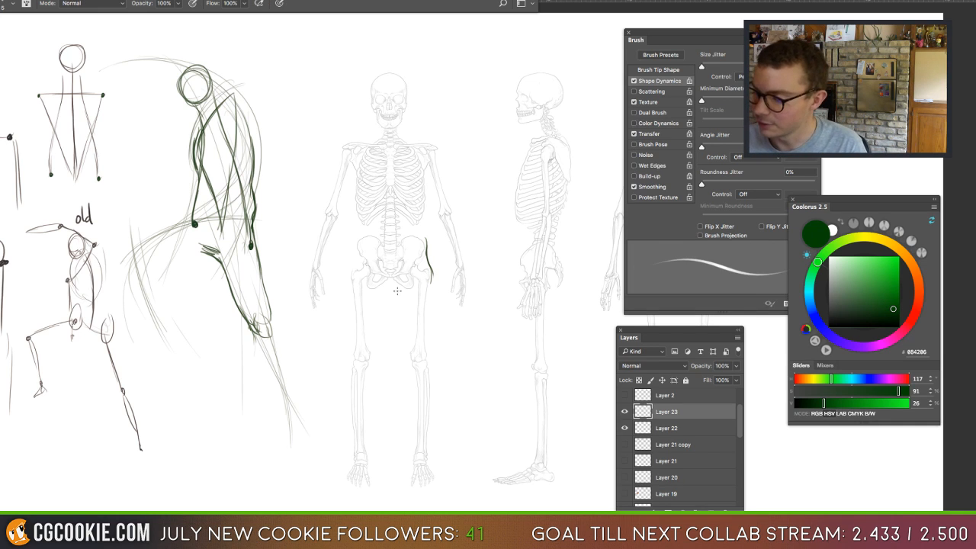
Trace the inner contour of the front-view skeleton's left thigh and a diagonal thigh line from hip to knee.
drag(400, 281, 414, 475)
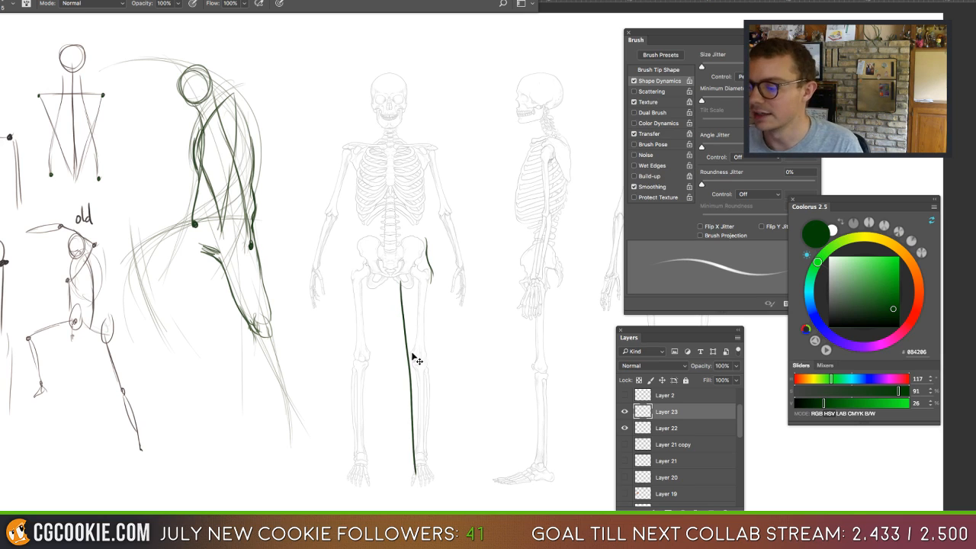
key(ctrl+z)
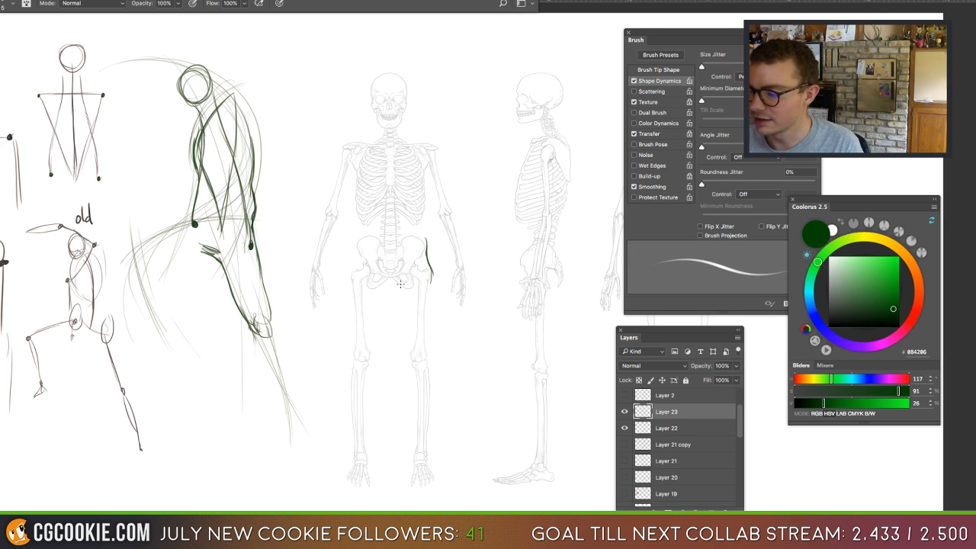
drag(400, 281, 407, 327)
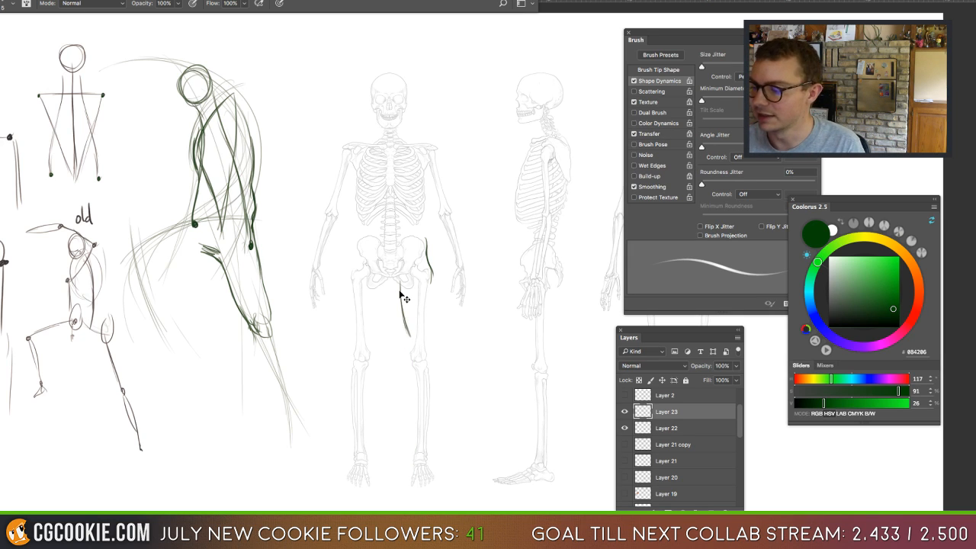
key(ctrl+z)
drag(398, 280, 406, 321)
drag(414, 300, 410, 314)
mouse_move(425, 272)
mouse_down()
mouse_move(419, 341)
mouse_move(406, 328)
mouse_up()
mouse_move(412, 308)
mouse_down()
mouse_move(412, 351)
mouse_move(424, 319)
mouse_move(411, 365)
mouse_up()
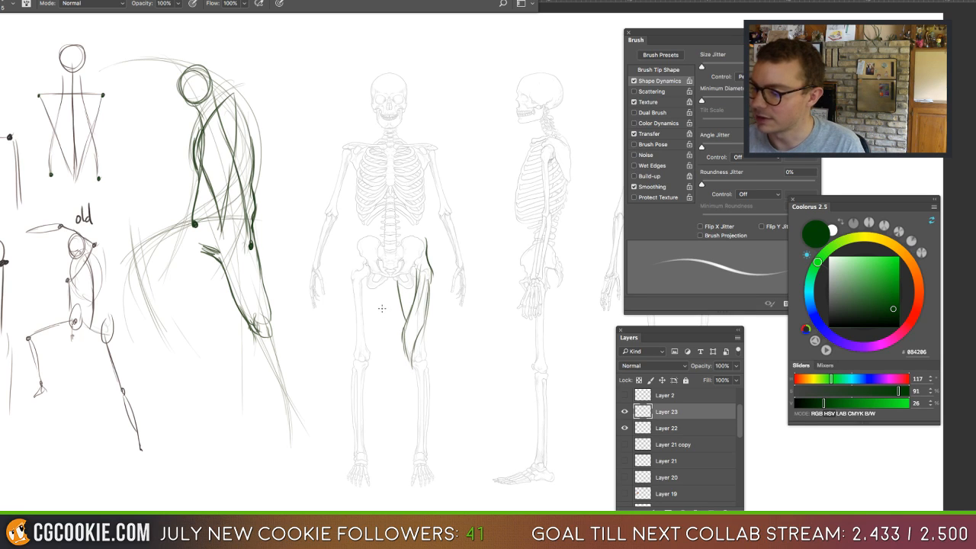
drag(383, 309, 402, 318)
drag(401, 318, 394, 320)
key(super+z)
key(super+z)
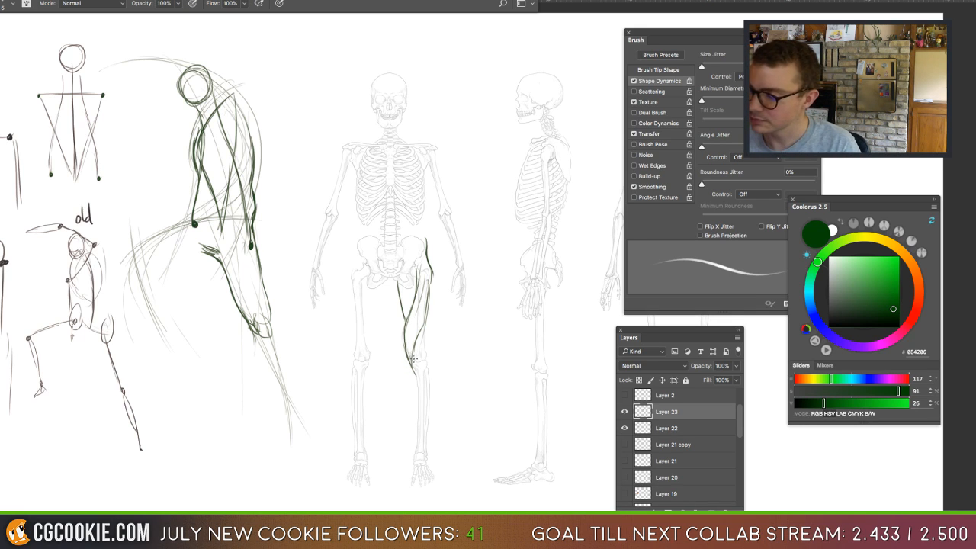
Outline the skeleton's left kneecap and outer thigh, and continue the leg contours down the shin to the ankle.
mouse_move(419, 348)
mouse_down()
mouse_move(419, 369)
mouse_move(411, 342)
mouse_move(428, 327)
mouse_up()
mouse_move(430, 284)
mouse_down()
mouse_move(431, 371)
mouse_move(408, 386)
mouse_move(412, 448)
mouse_move(427, 450)
mouse_move(407, 440)
mouse_move(415, 451)
mouse_up()
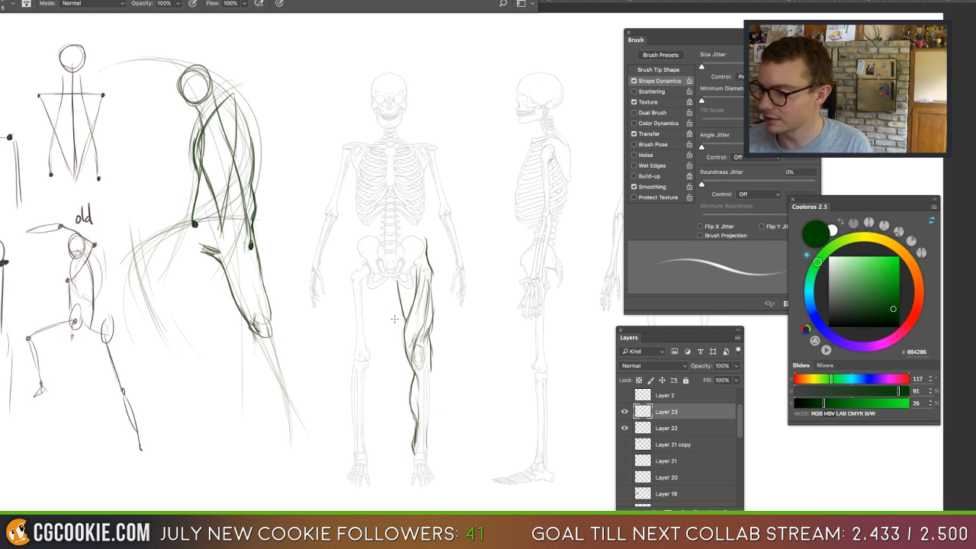
drag(394, 319, 395, 320)
mouse_move(405, 370)
mouse_down()
mouse_move(409, 378)
mouse_move(405, 372)
mouse_up()
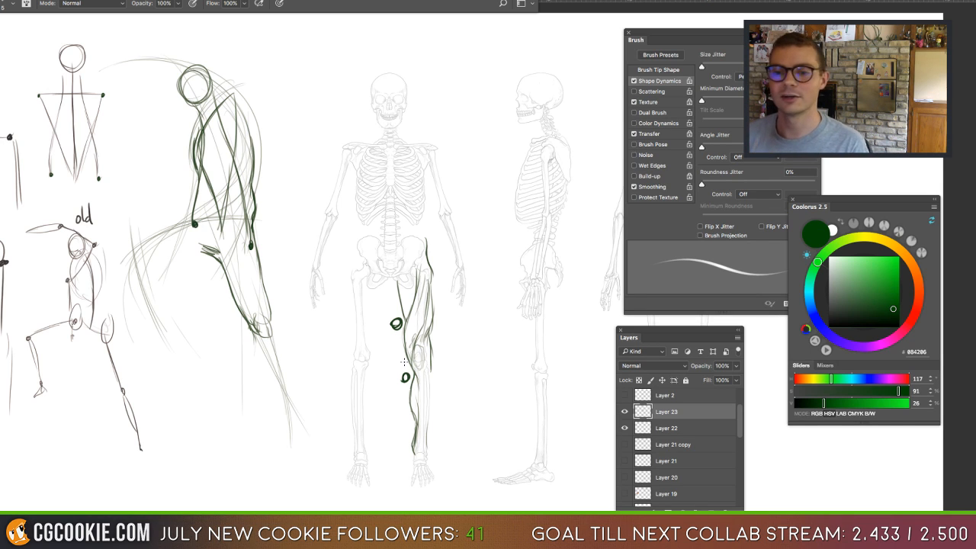
key(ctrl+z)
key(ctrl+z)
key(ctrl+z)
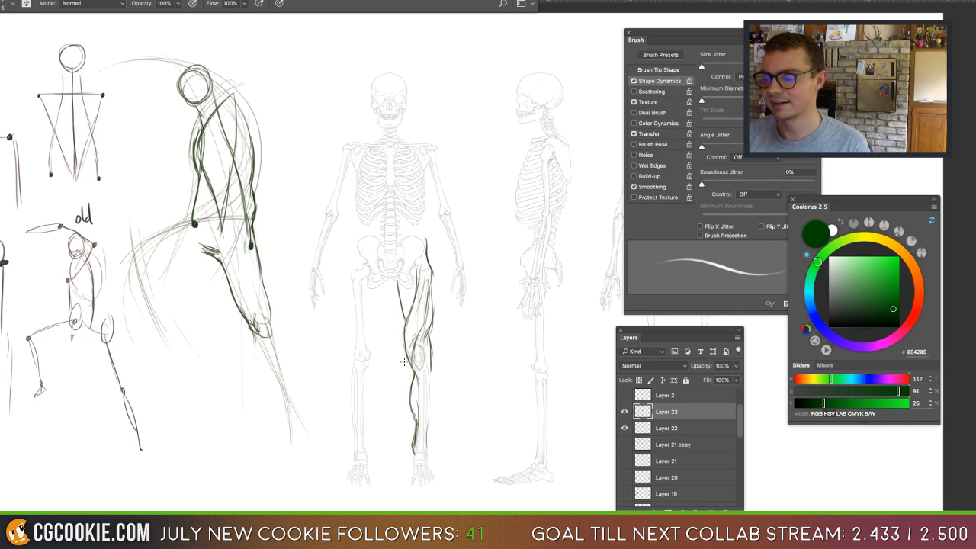
Draw a simple inner leg line on the skeleton's right leg from the crotch past the knee to the ankle.
drag(382, 287, 368, 408)
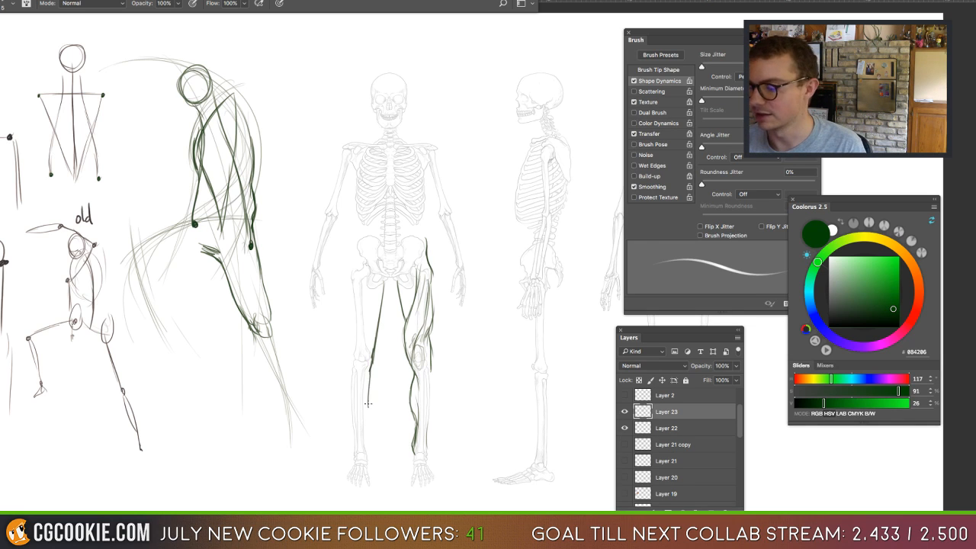
drag(372, 373, 364, 454)
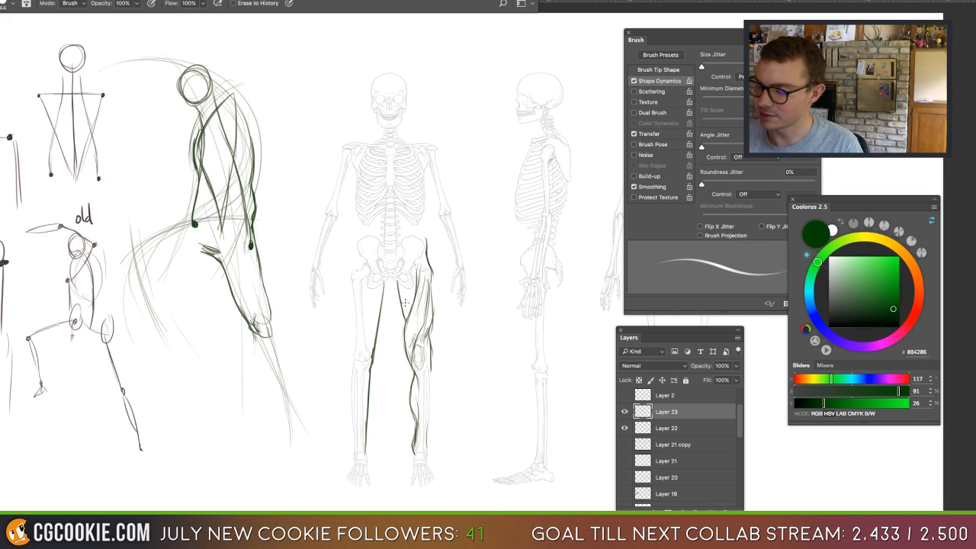
mouse_move(393, 270)
mouse_down()
mouse_move(400, 432)
mouse_move(418, 498)
mouse_move(440, 287)
mouse_move(380, 348)
mouse_up()
key(super+z)
key(e)
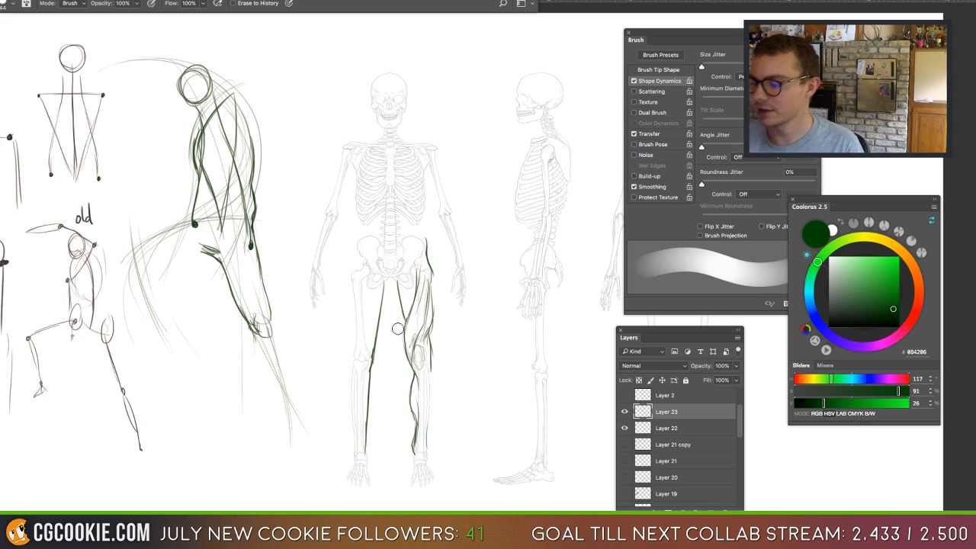
key(b)
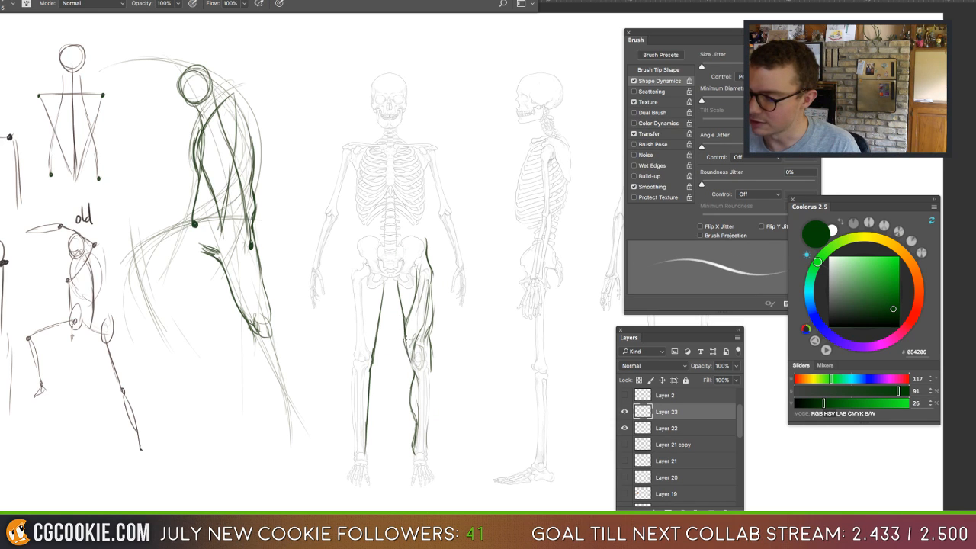
Darken the inner contour of the skeleton's left leg, and erase the diagonal thigh, kneecap and outer thigh lines.
drag(405, 332, 412, 363)
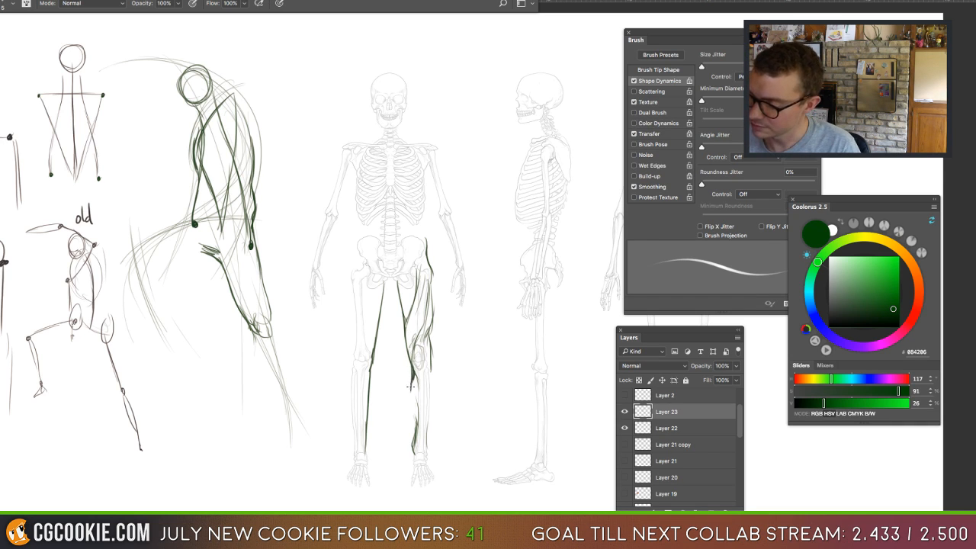
key(e)
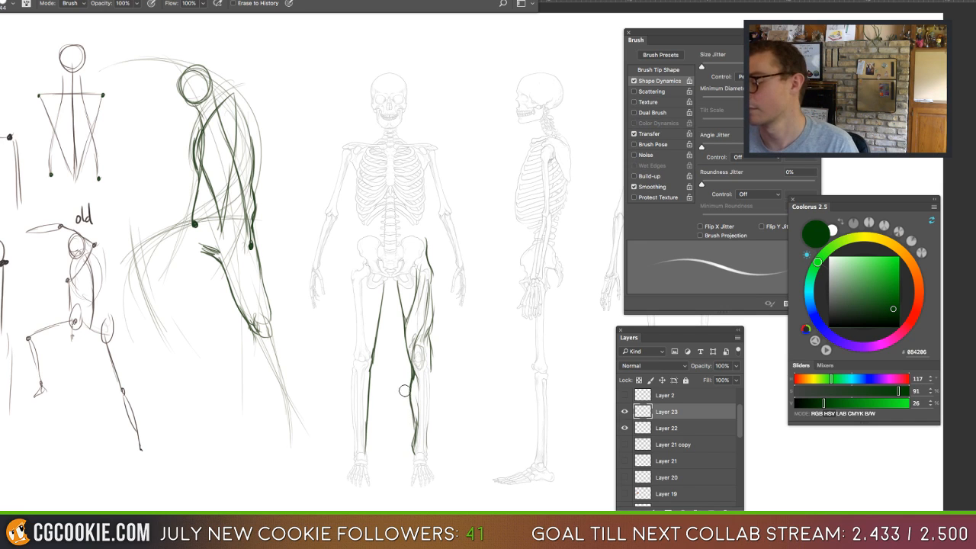
key(b)
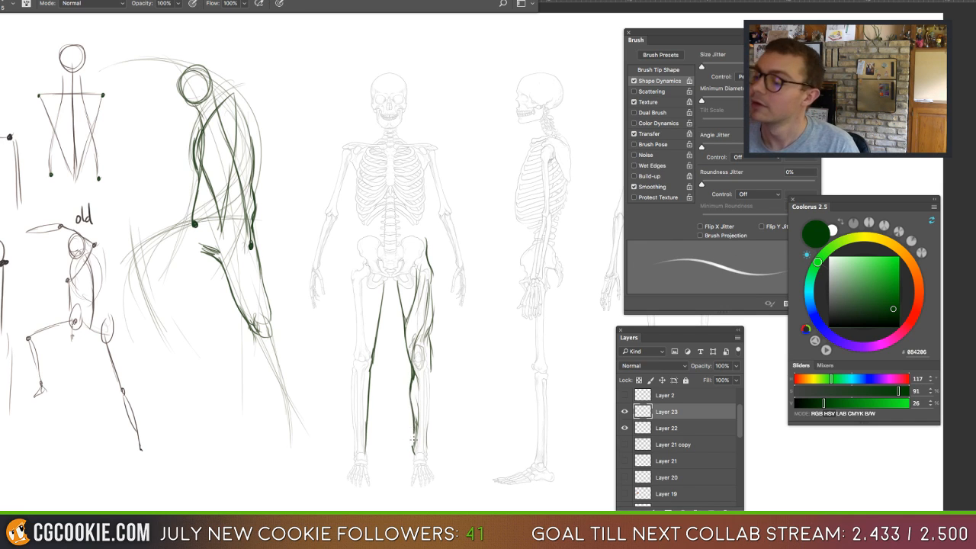
key(e)
mouse_move(412, 310)
mouse_down()
mouse_move(417, 286)
mouse_move(436, 363)
mouse_move(431, 303)
mouse_up()
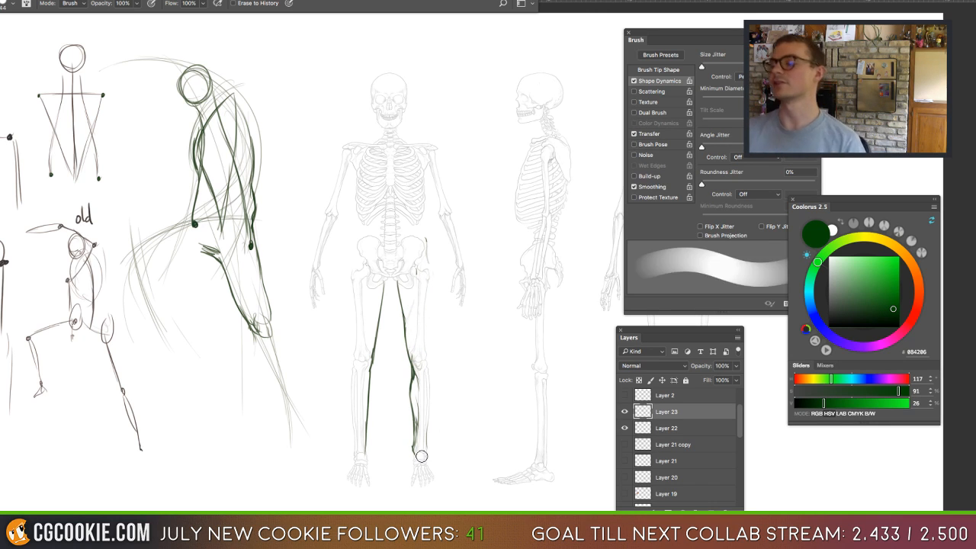
Refine the lunging figure's rear thigh contours and extend the leg through the knee and shin to a foot.
key(b)
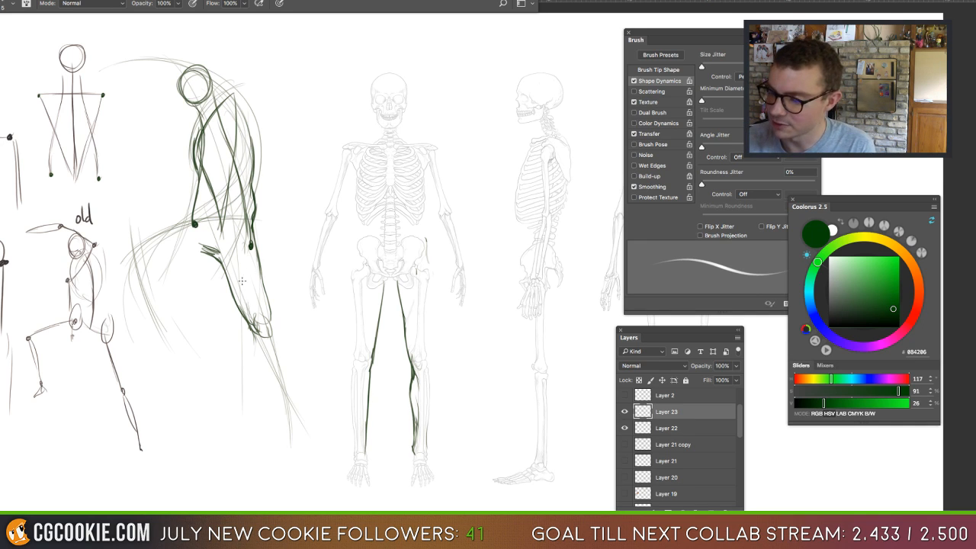
mouse_move(241, 272)
mouse_down()
mouse_move(252, 310)
mouse_move(270, 325)
mouse_move(257, 340)
mouse_up()
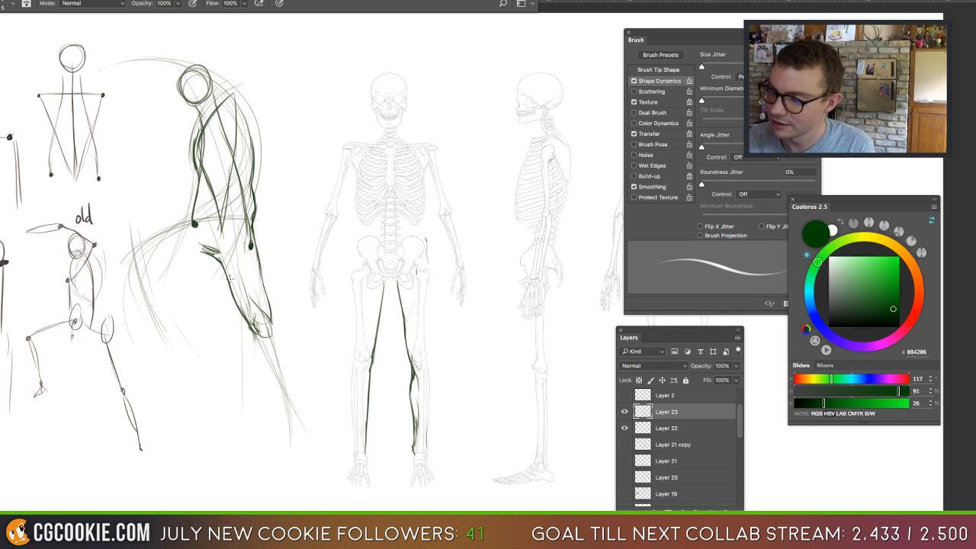
key(e)
drag(232, 293, 251, 329)
key(b)
drag(222, 263, 259, 335)
key(e)
key(b)
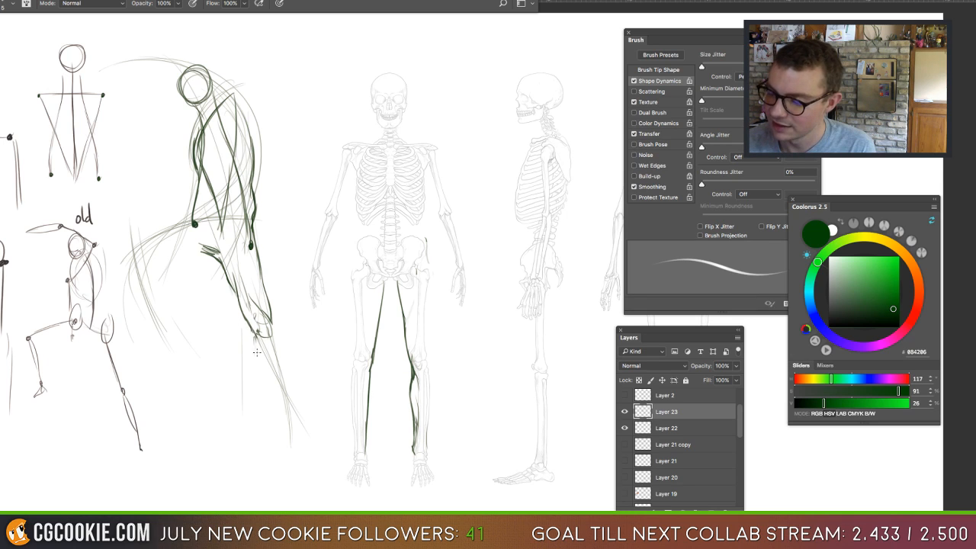
mouse_move(259, 344)
mouse_down()
mouse_move(291, 445)
mouse_move(308, 448)
mouse_move(269, 313)
mouse_up()
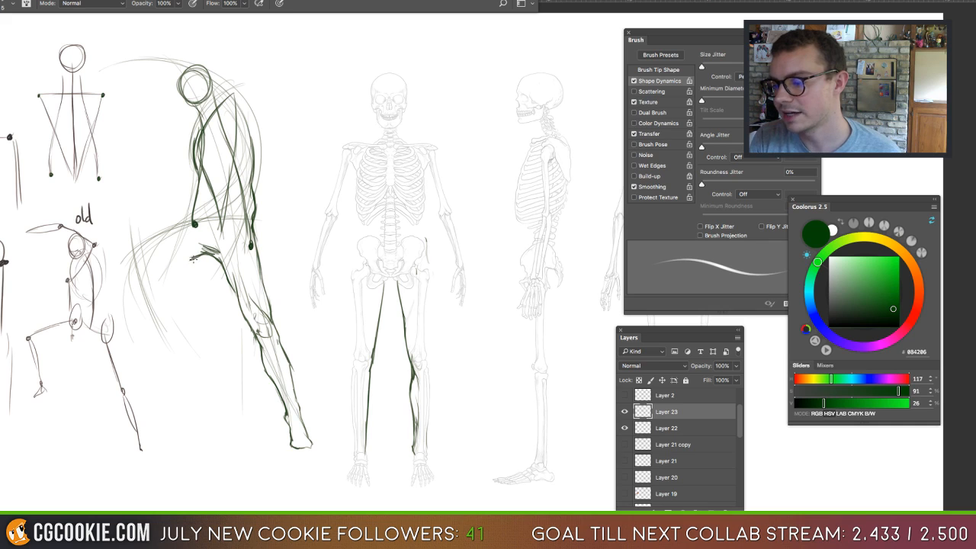
Draw the lunging figure's front thigh, with a lower contour from the crotch and an upper contour from the hip around the bent knee.
drag(197, 255, 152, 264)
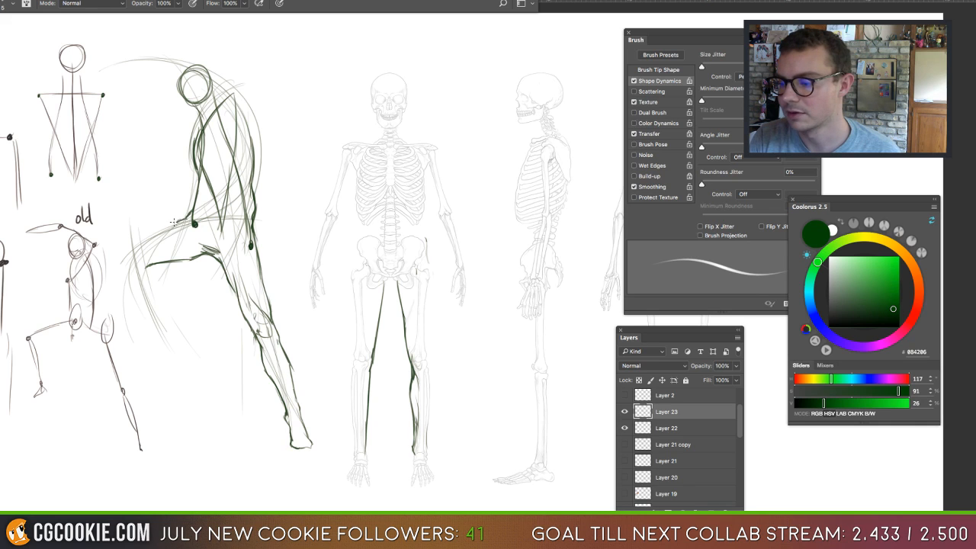
mouse_move(174, 222)
mouse_down()
mouse_move(135, 241)
mouse_move(126, 276)
mouse_up()
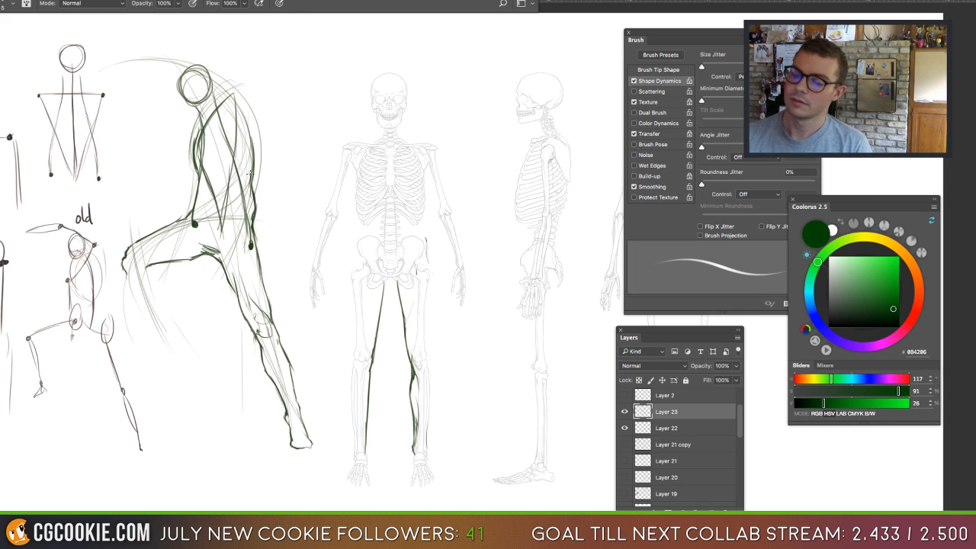
Erase the rough outer back line and redraw the lunging figure's back contour from the buttock up over the shoulder to the neck.
key(e)
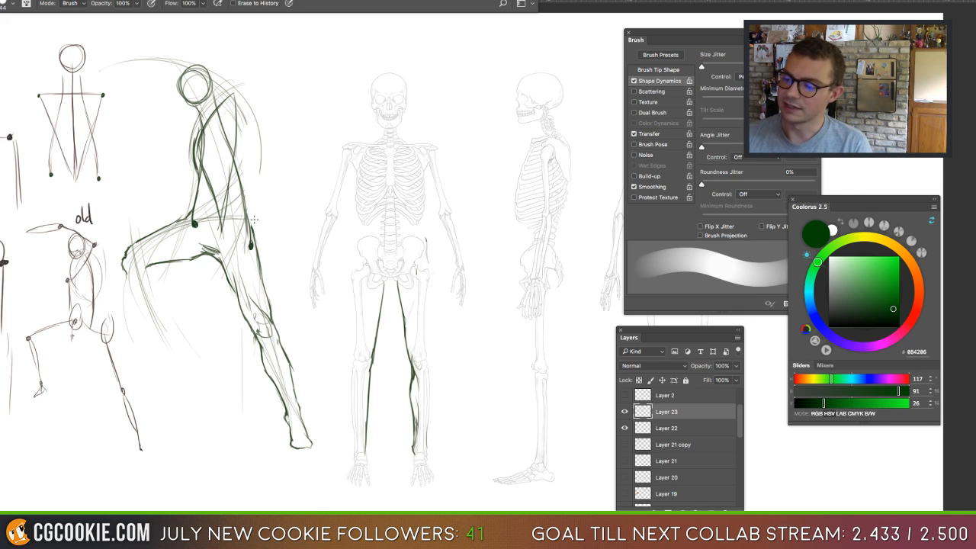
key(b)
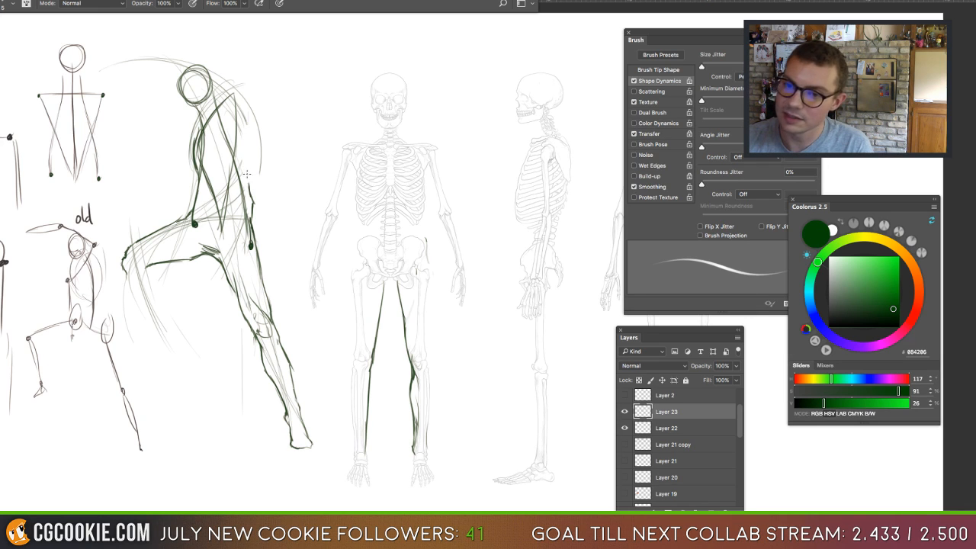
mouse_move(251, 184)
mouse_down()
mouse_move(244, 119)
mouse_move(251, 155)
mouse_up()
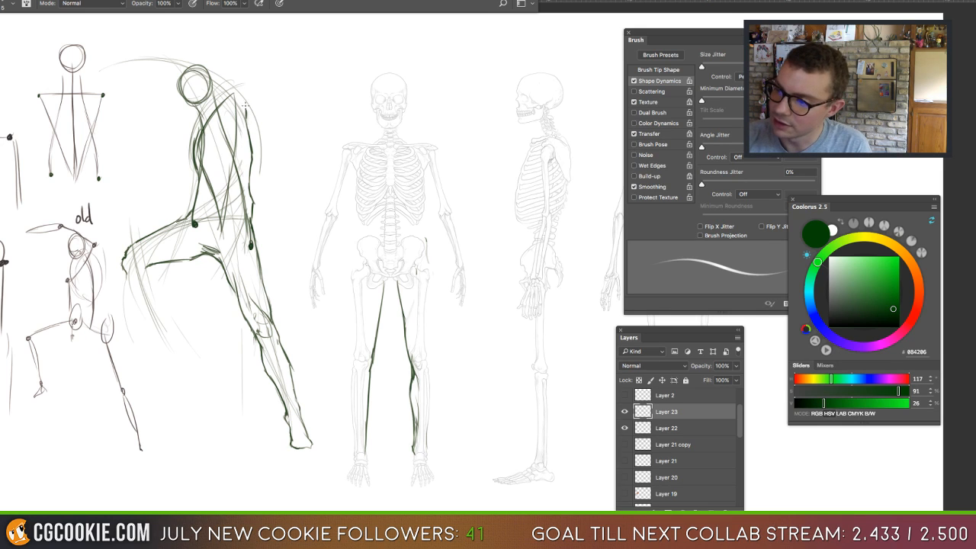
drag(237, 87, 246, 106)
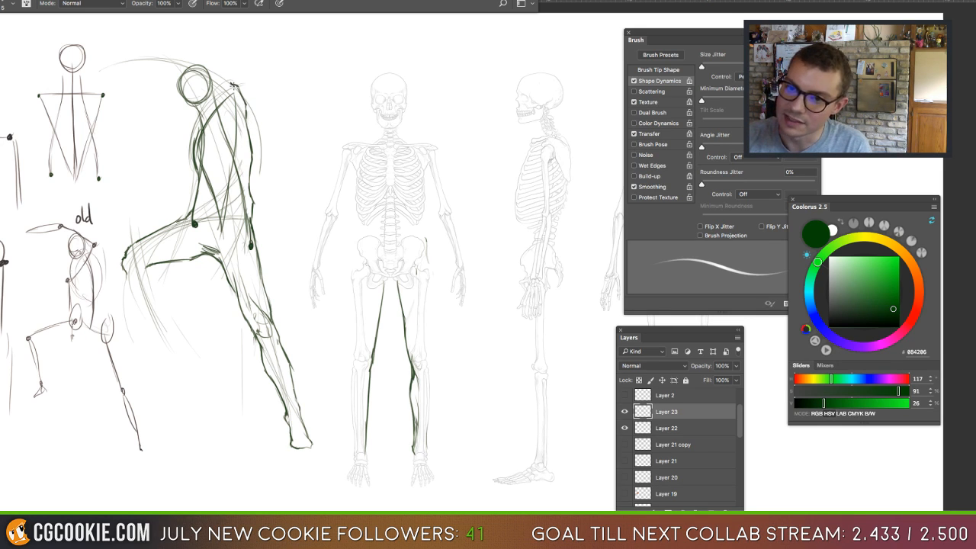
drag(215, 71, 234, 86)
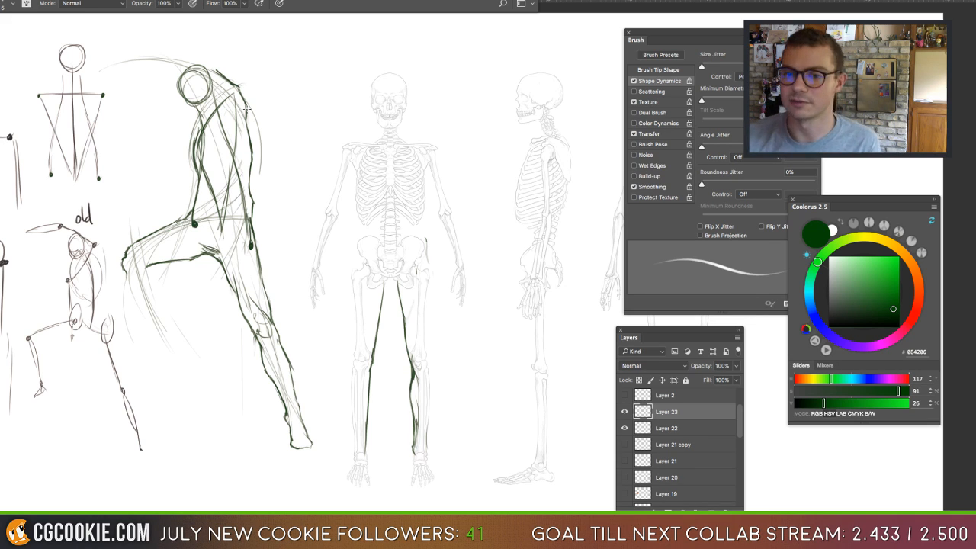
Erase the heavy front torso line and hip dot, and redraw the neck, chest and belly contour down to the front hip.
key(e)
drag(193, 144, 190, 222)
key(b)
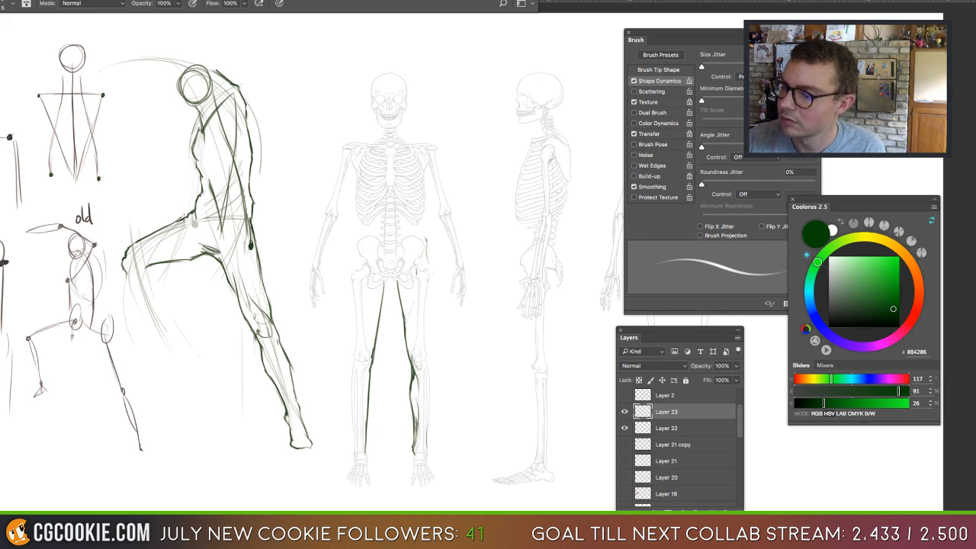
Erase the construction lines inside the torso and hips, and add small nipple, navel and hip crease marks.
key(e)
mouse_move(241, 226)
mouse_down()
mouse_move(226, 126)
mouse_move(222, 234)
mouse_move(213, 228)
mouse_move(209, 202)
mouse_move(234, 211)
mouse_move(223, 106)
mouse_move(201, 131)
mouse_move(249, 292)
mouse_move(225, 249)
mouse_move(203, 240)
mouse_up()
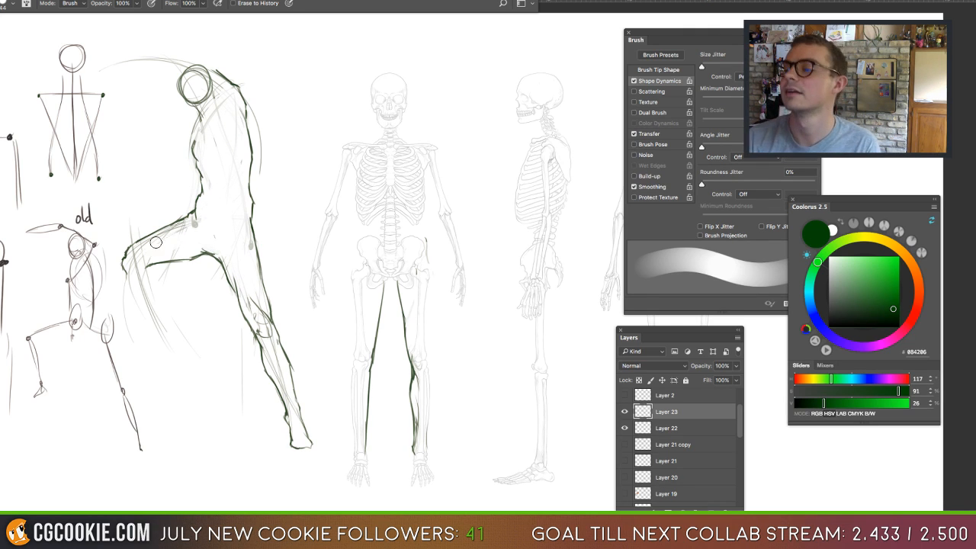
key(b)
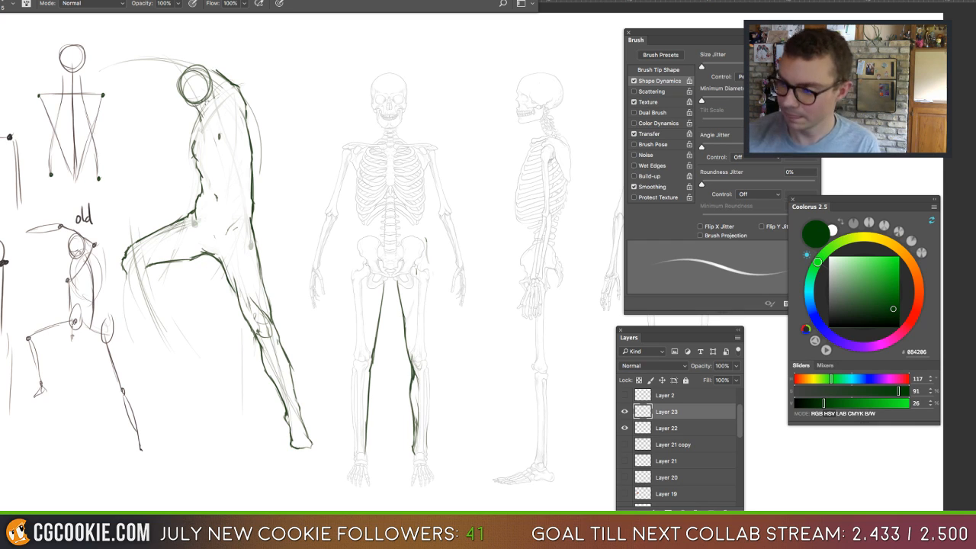
Erase the top and back of the lunging figure's head circle, keeping the curve along the face and jaw.
key(e)
mouse_move(210, 95)
mouse_down()
mouse_move(202, 70)
mouse_move(188, 73)
mouse_up()
key(b)
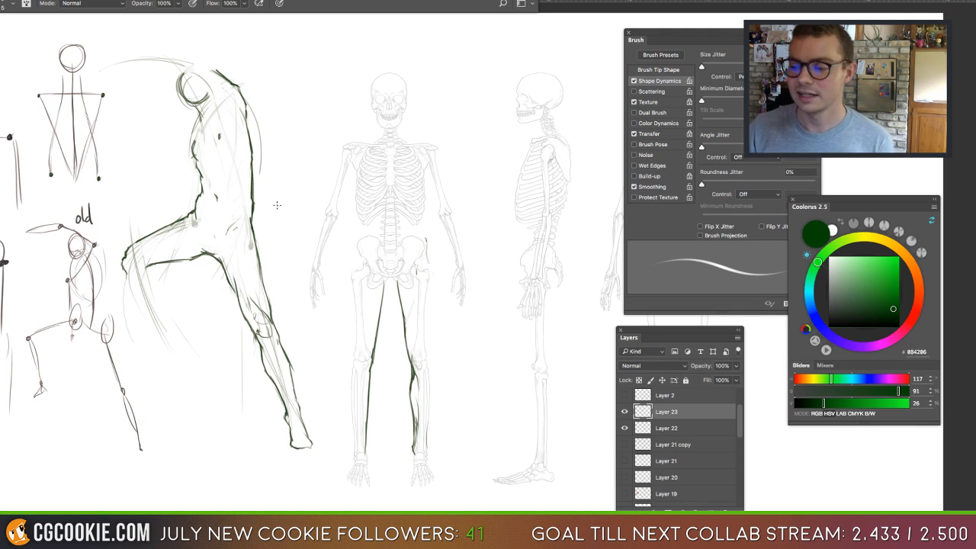
Circle the small front-view stick figure above the "old" label, undo the circle, and hide the interface panels to view the canvas.
mouse_move(118, 185)
mouse_down()
mouse_move(71, 198)
mouse_move(82, 46)
mouse_move(91, 225)
mouse_up()
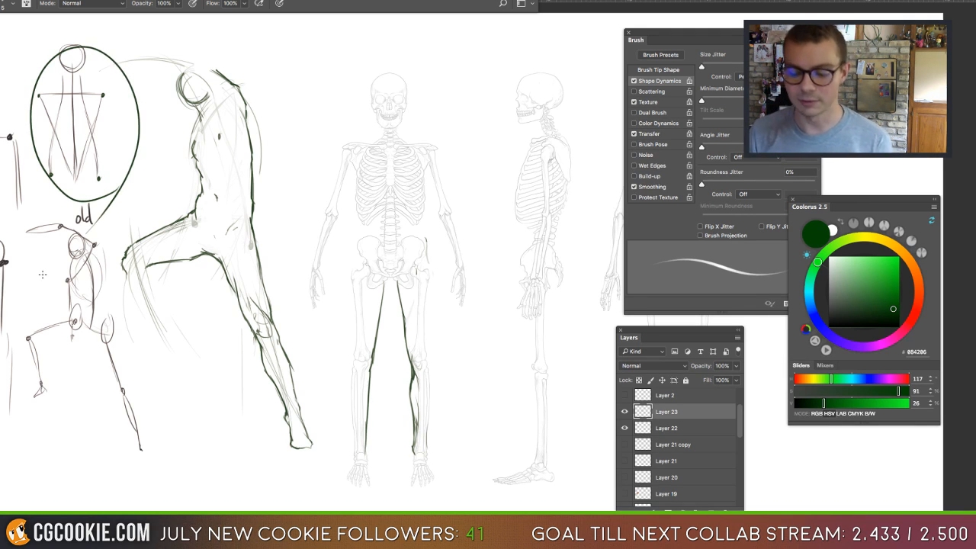
key(ctrl+z)
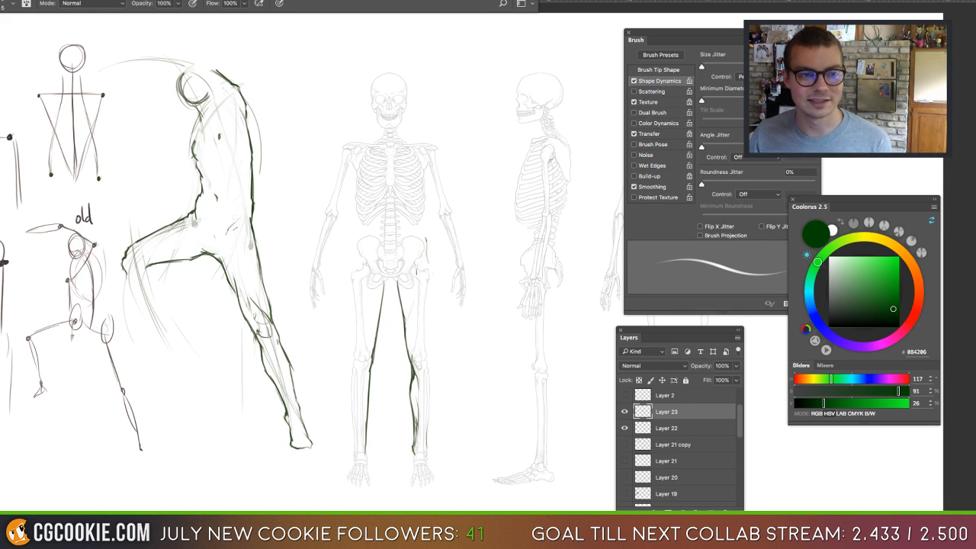
key(Tab)
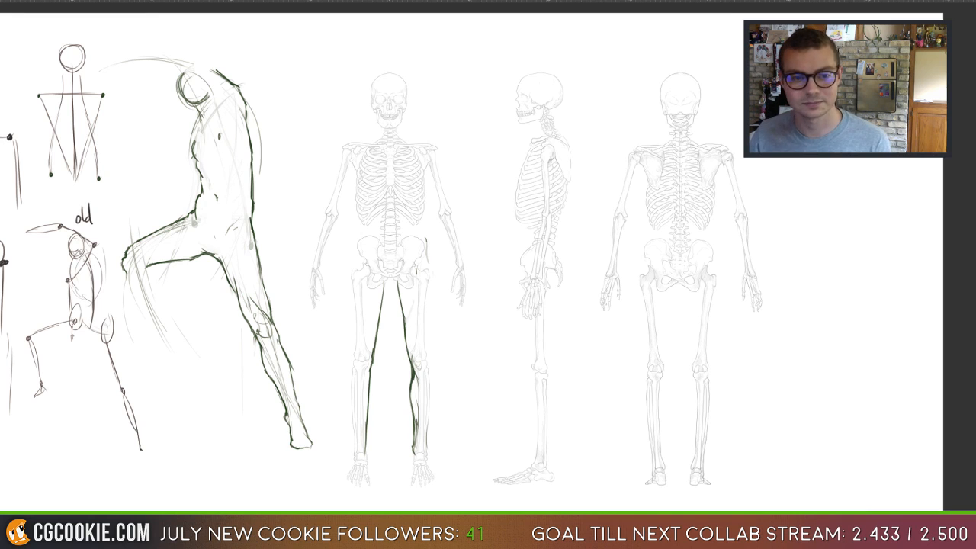